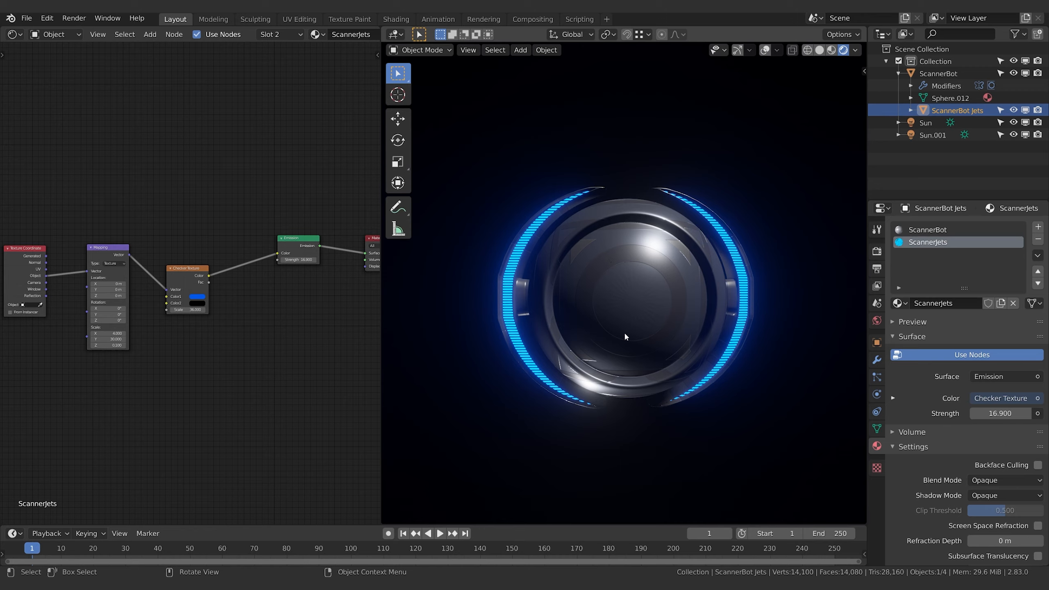
In Edit Mode on the ScannerBot mesh, circle-select the faces of the inner front disc out to its surrounding rim
middle_click_drag(638, 295, 746, 354)
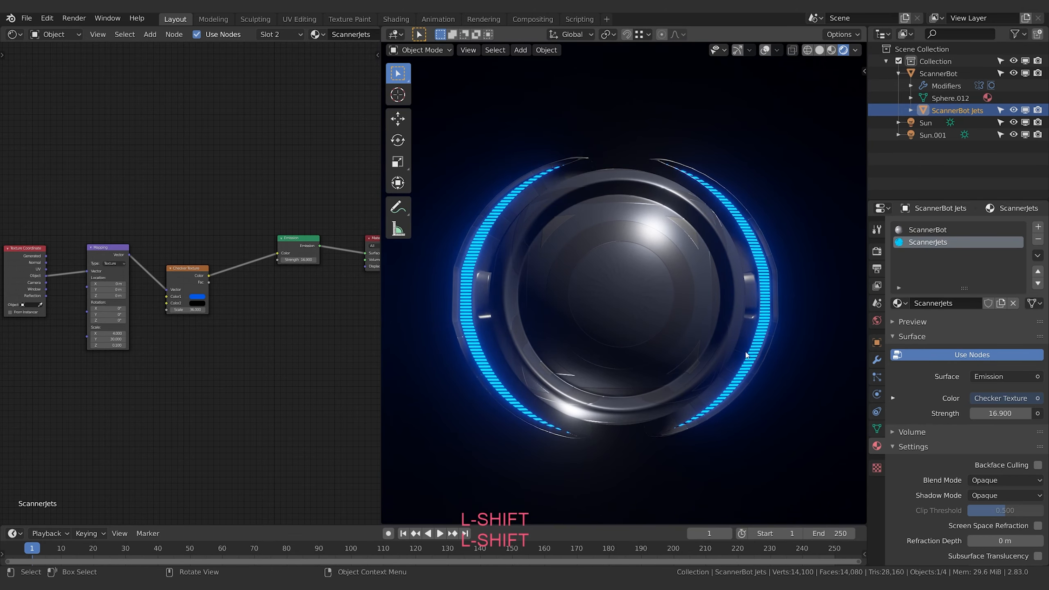
left_click(616, 289)
key("Tab")
key("Tab")
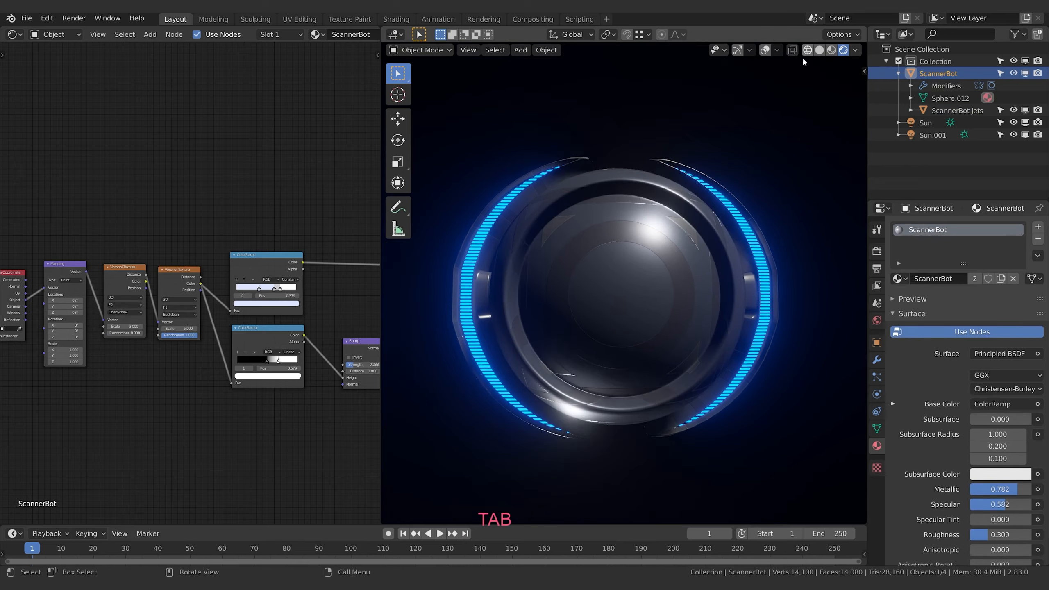
key("Tab")
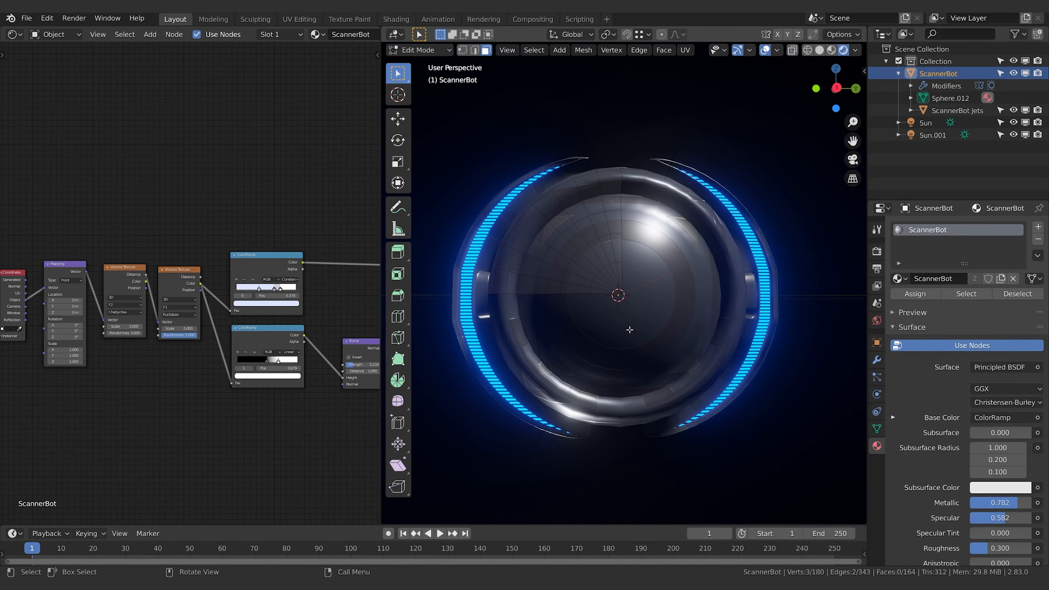
key("c")
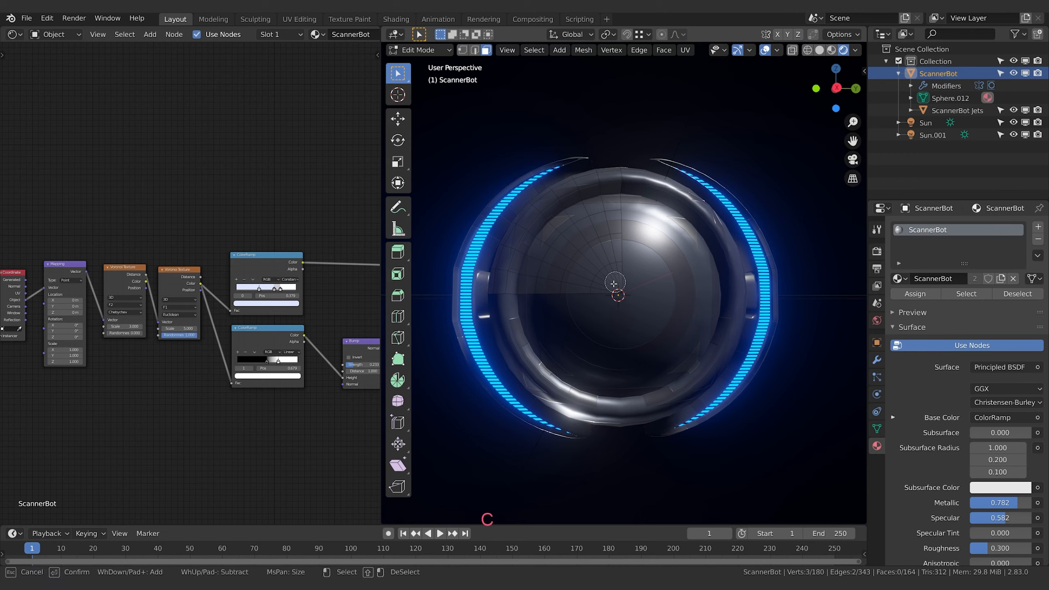
left_click(618, 285)
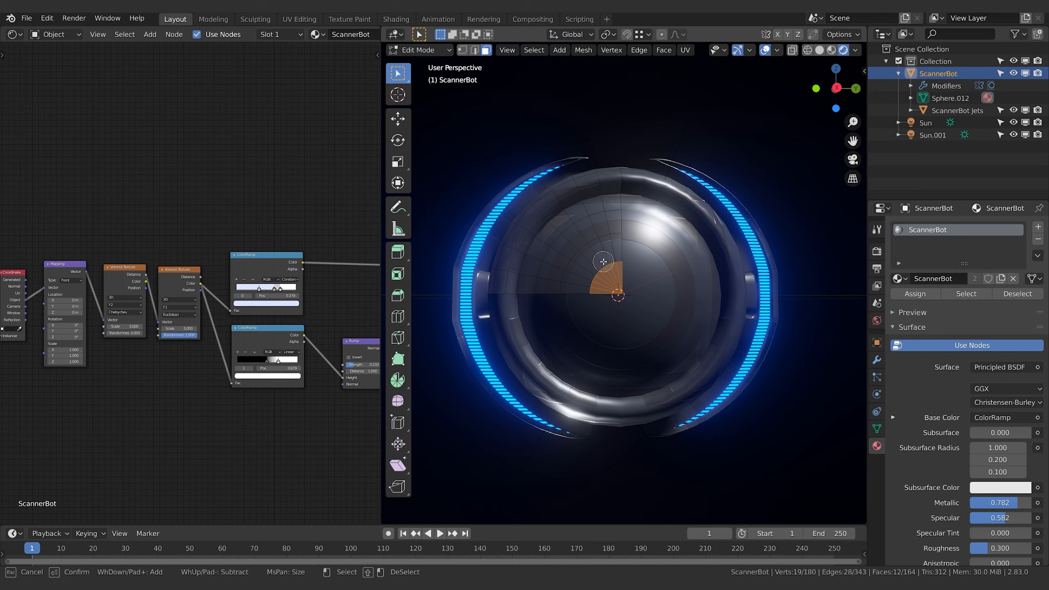
mouse_move(604, 261)
left_mouse_down()
mouse_move(594, 248)
mouse_move(610, 250)
mouse_move(576, 277)
mouse_move(581, 295)
mouse_move(607, 232)
mouse_move(572, 244)
mouse_move(551, 277)
mouse_move(560, 288)
left_mouse_up()
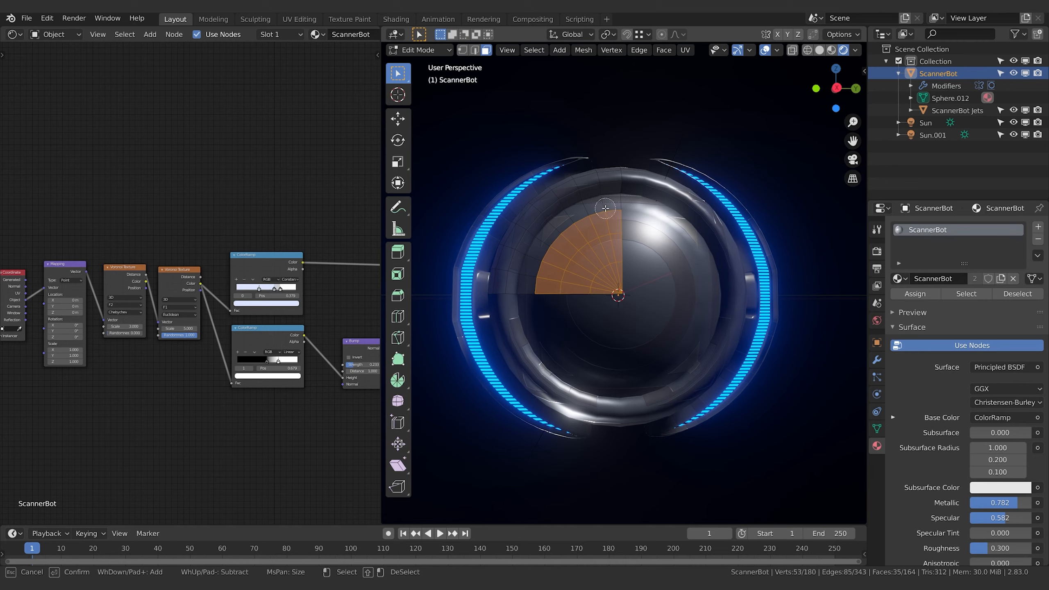
mouse_move(563, 230)
left_mouse_down()
mouse_move(599, 209)
mouse_move(541, 245)
mouse_move(535, 278)
left_mouse_up()
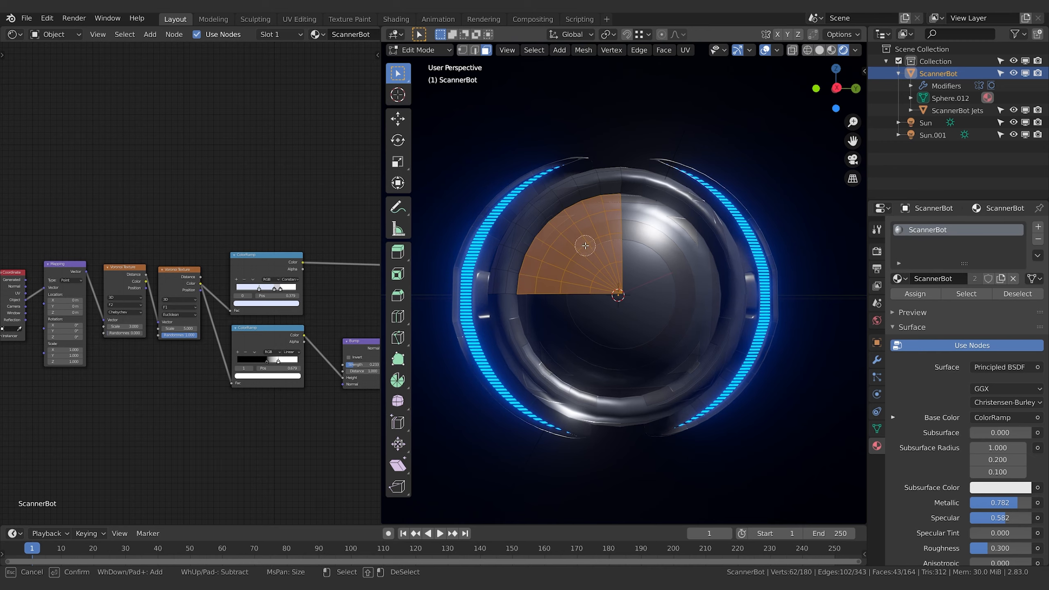
key("Escape")
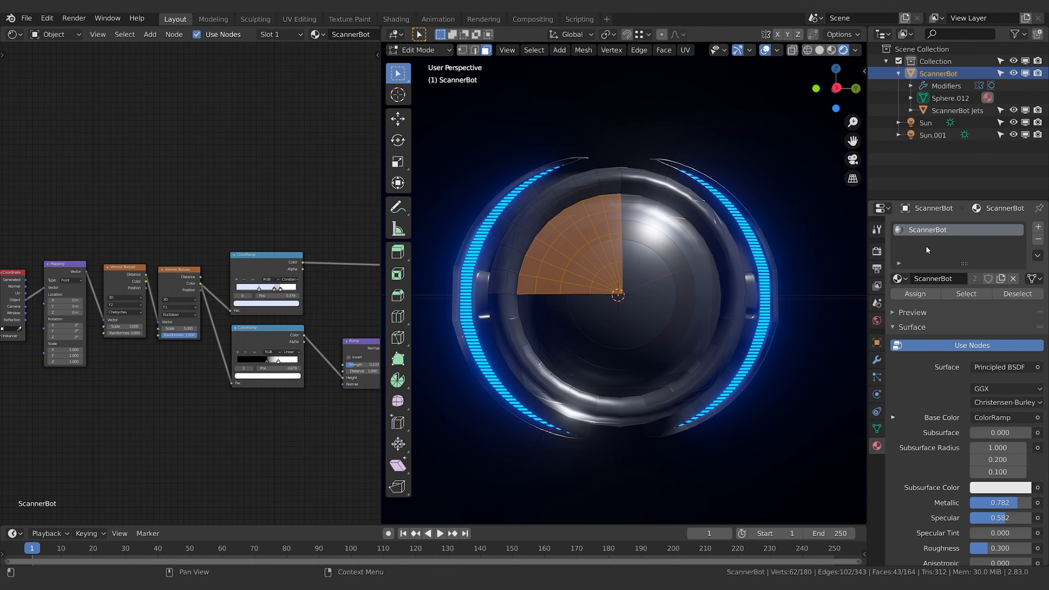
Add a second material slot with a new material named ScannerFace, assign it to the selected faces, and return to Object Mode
left_click(1038, 226)
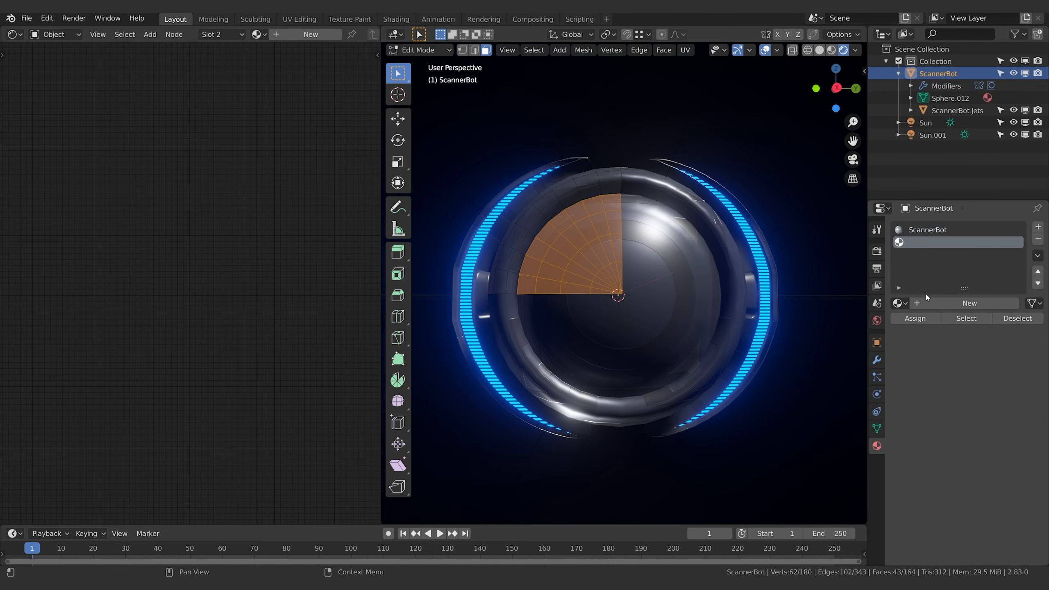
left_click(899, 303)
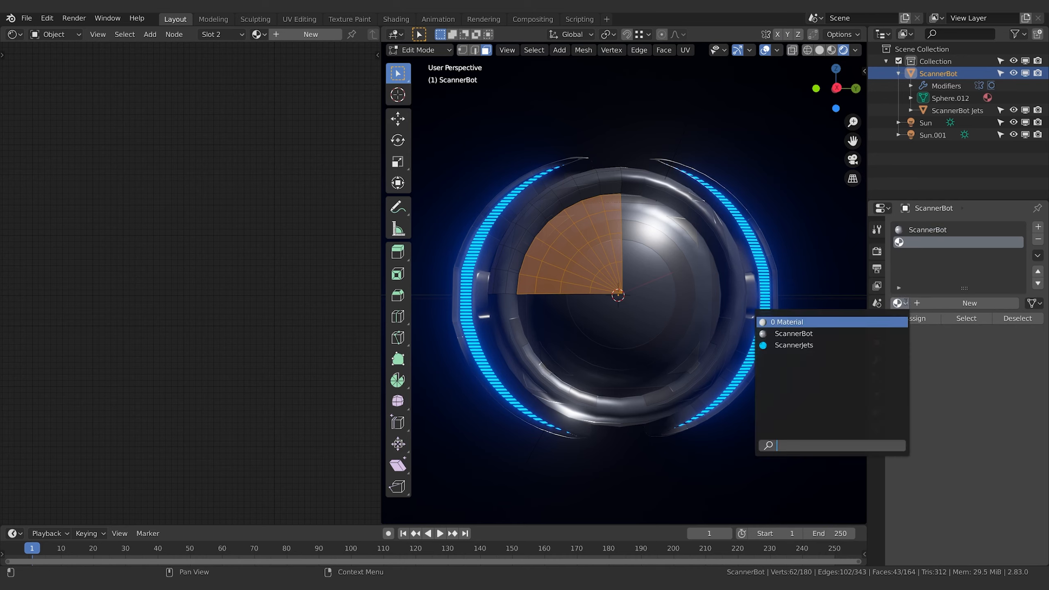
left_click(967, 303)
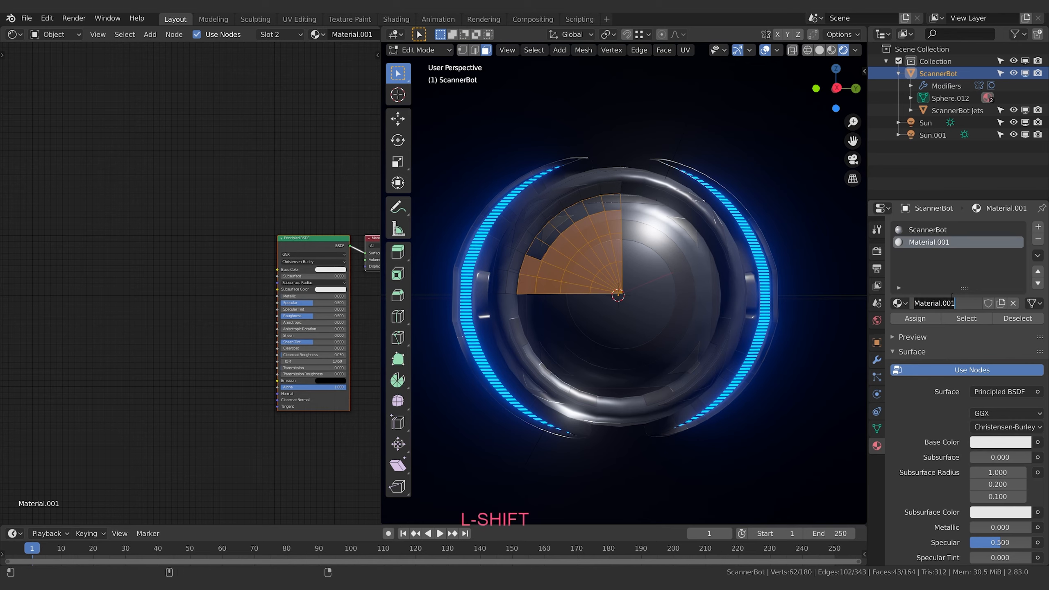
type("ScannerFace")
key("Return")
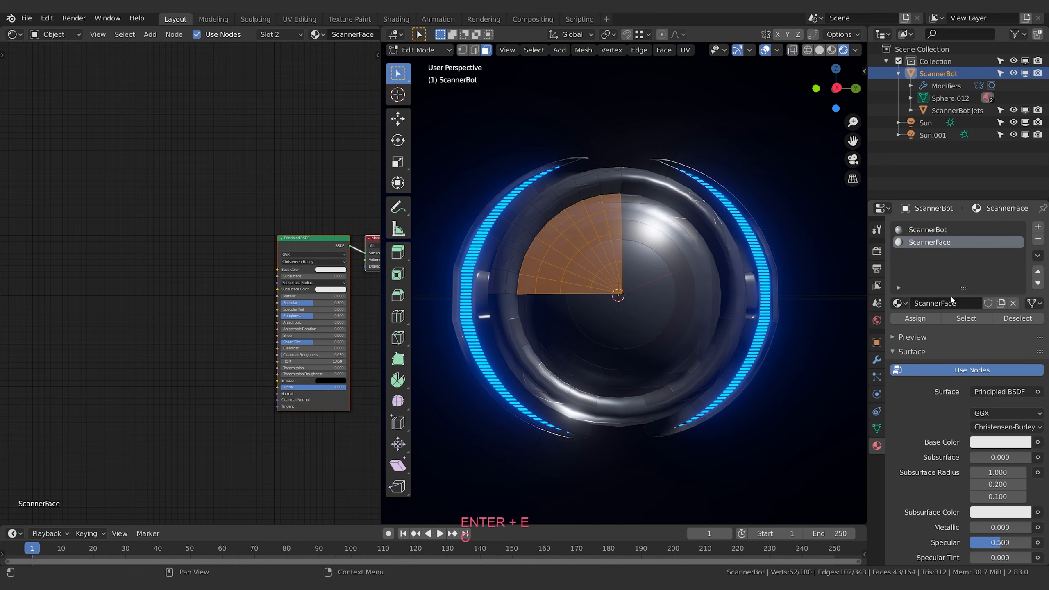
left_click(915, 318)
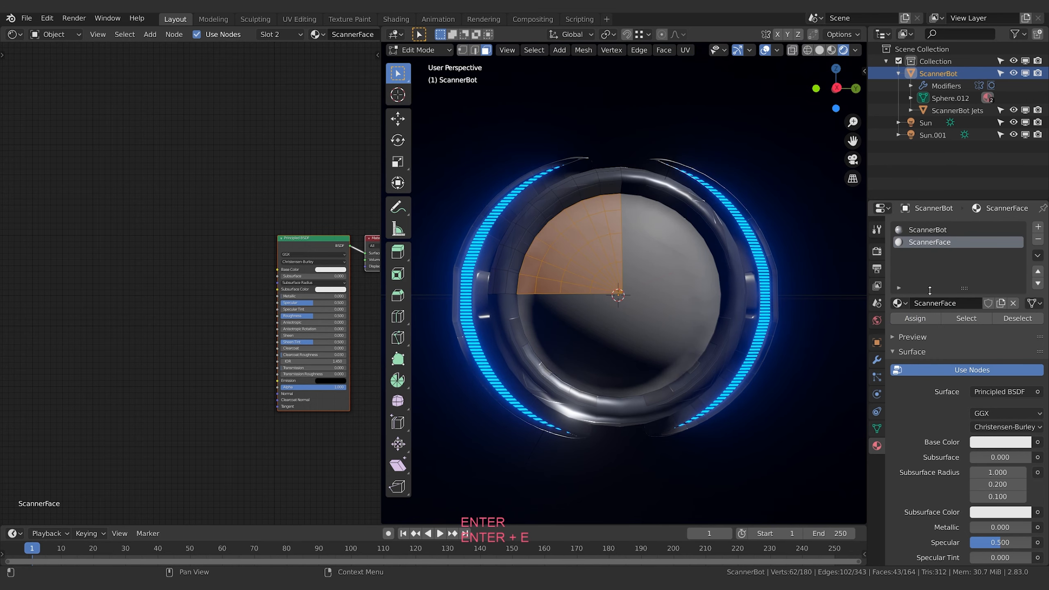
key("Tab")
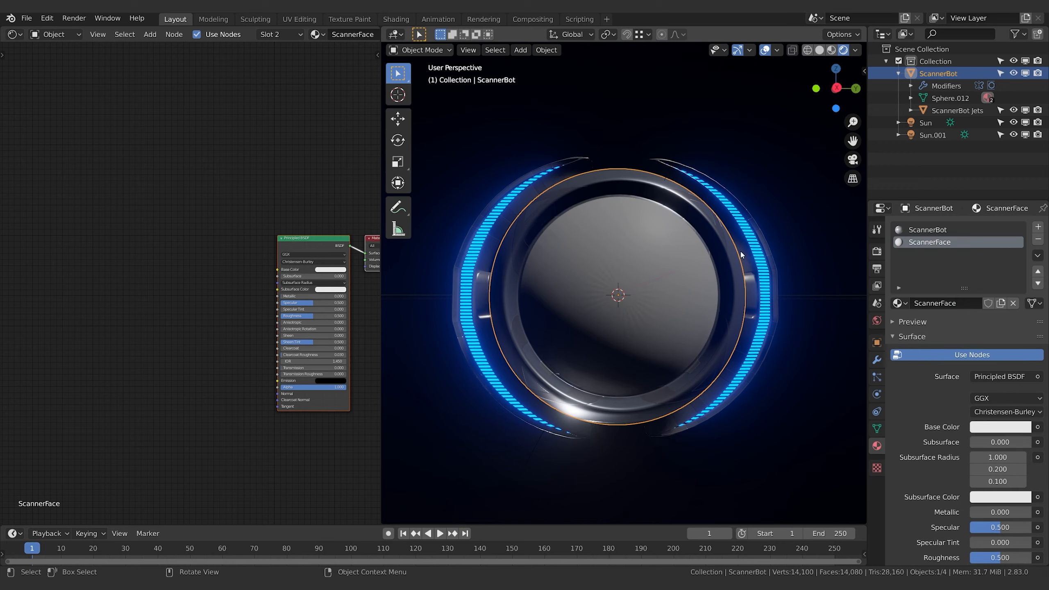
Set the ScannerFace material's base color to red
left_click(1004, 427)
left_click(972, 333)
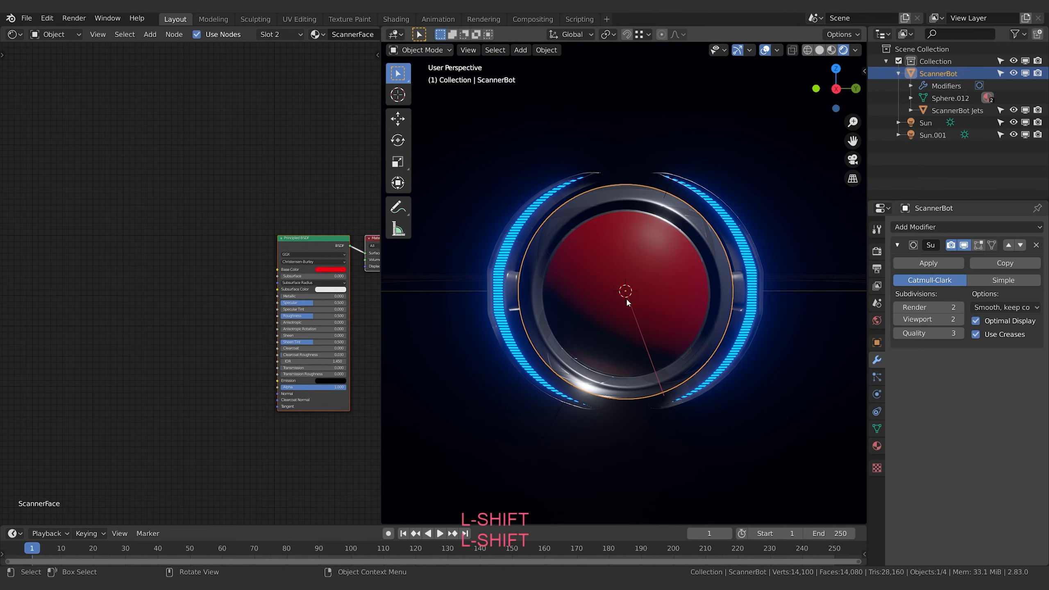
middle_click_drag(214, 202, 117, 196, "shift")
middle_click_drag(648, 288, 647, 281)
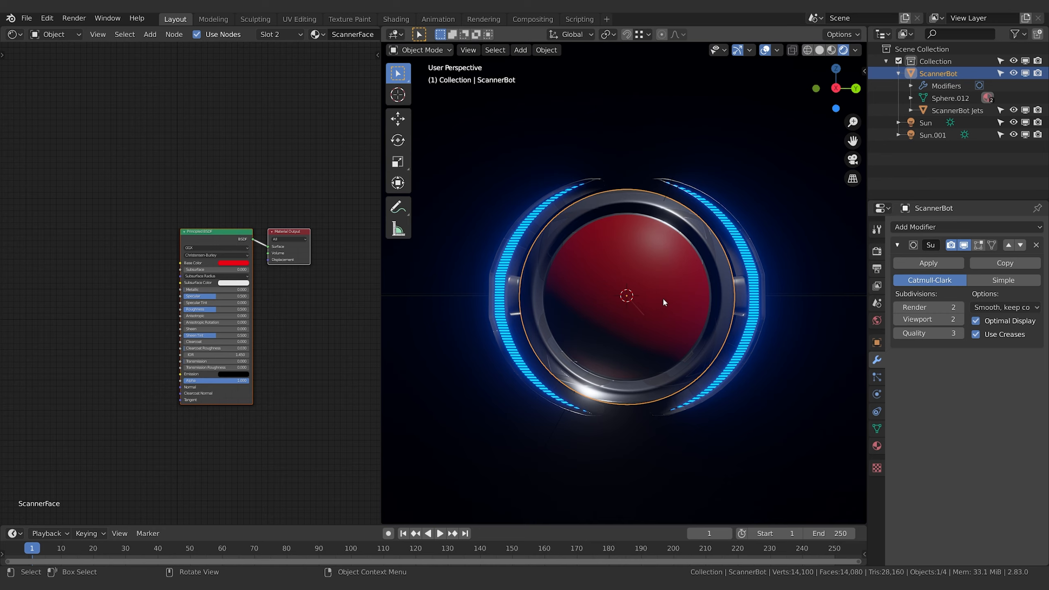
Replace the face slot's material with an independent copy of ScannerJets and name the copy Scanner Face
left_click(877, 445)
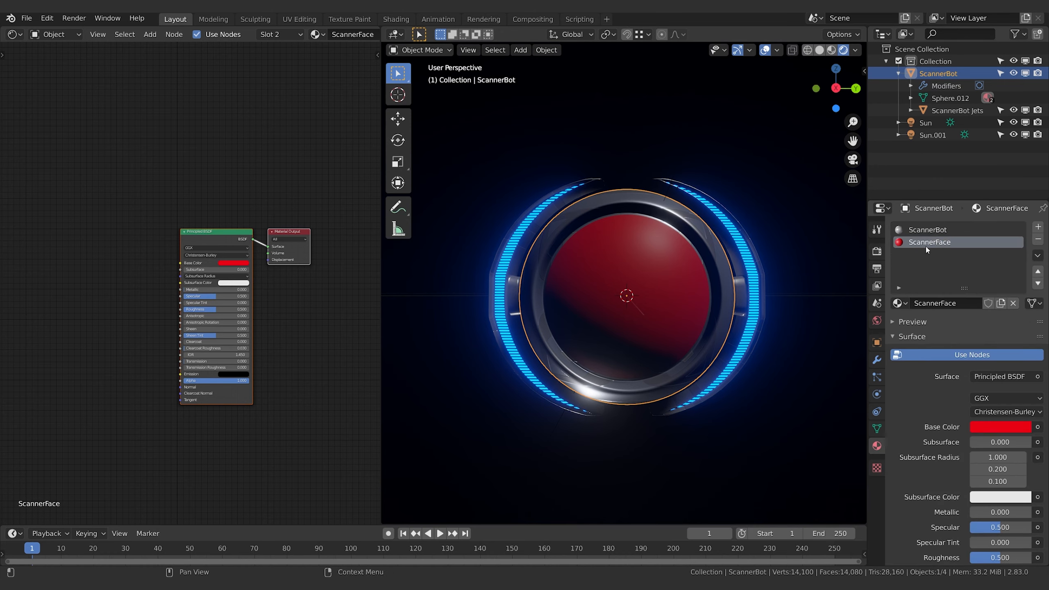
left_click(899, 303)
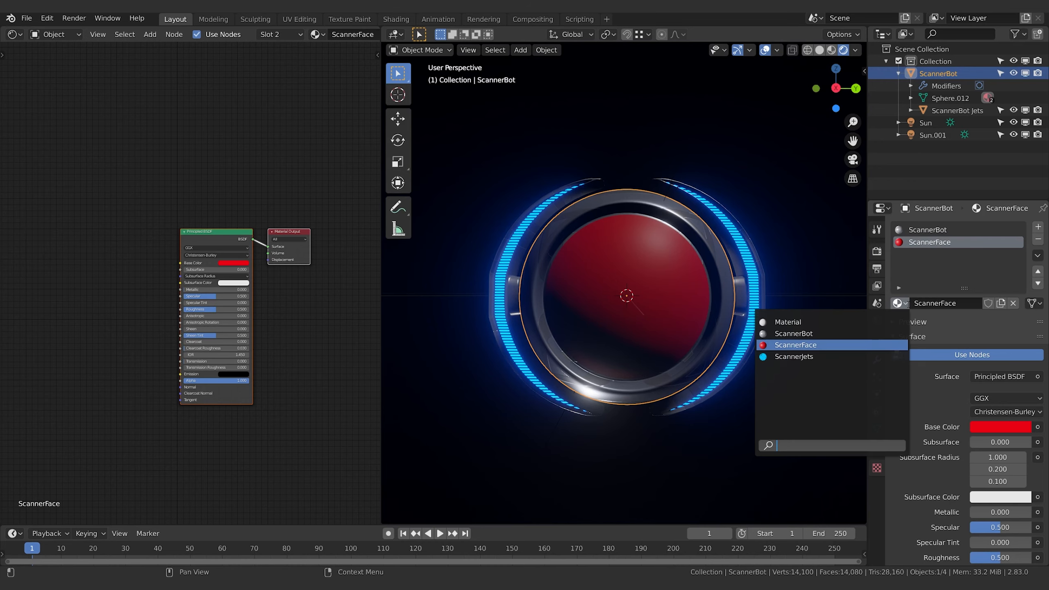
left_click(816, 357)
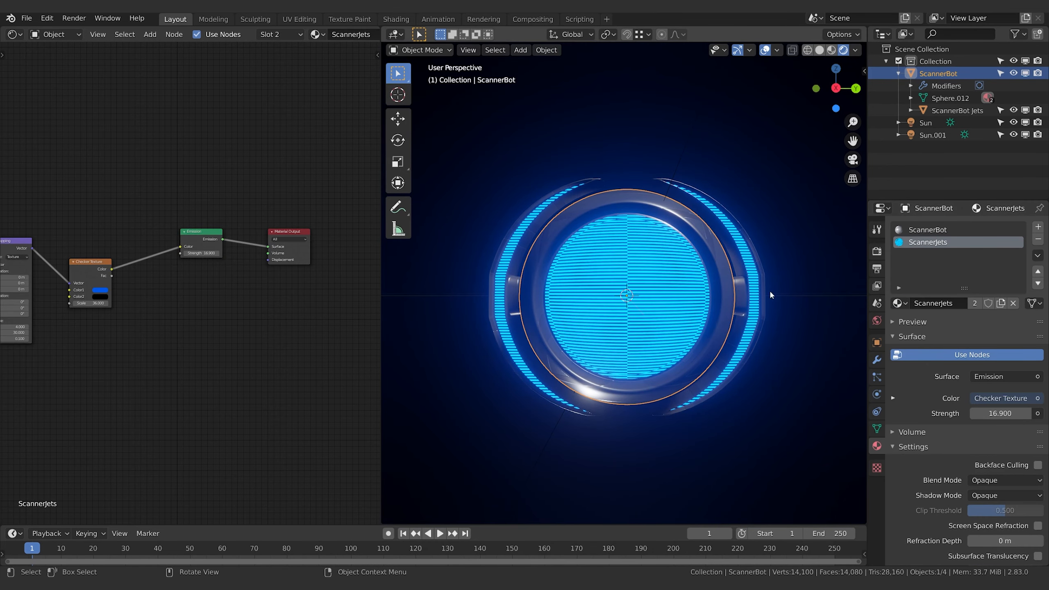
left_click(1002, 304)
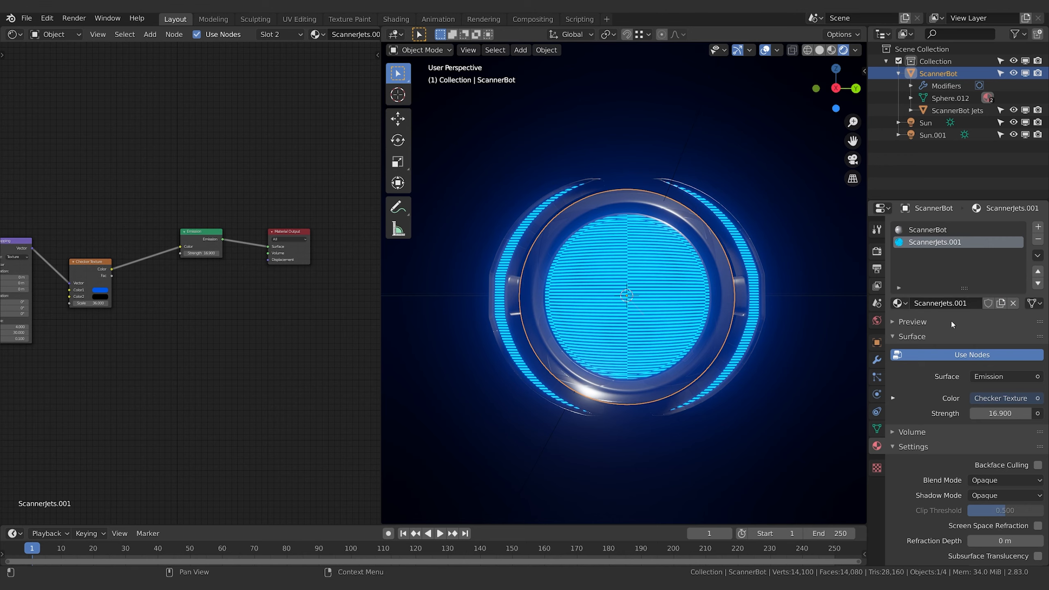
left_click(959, 304)
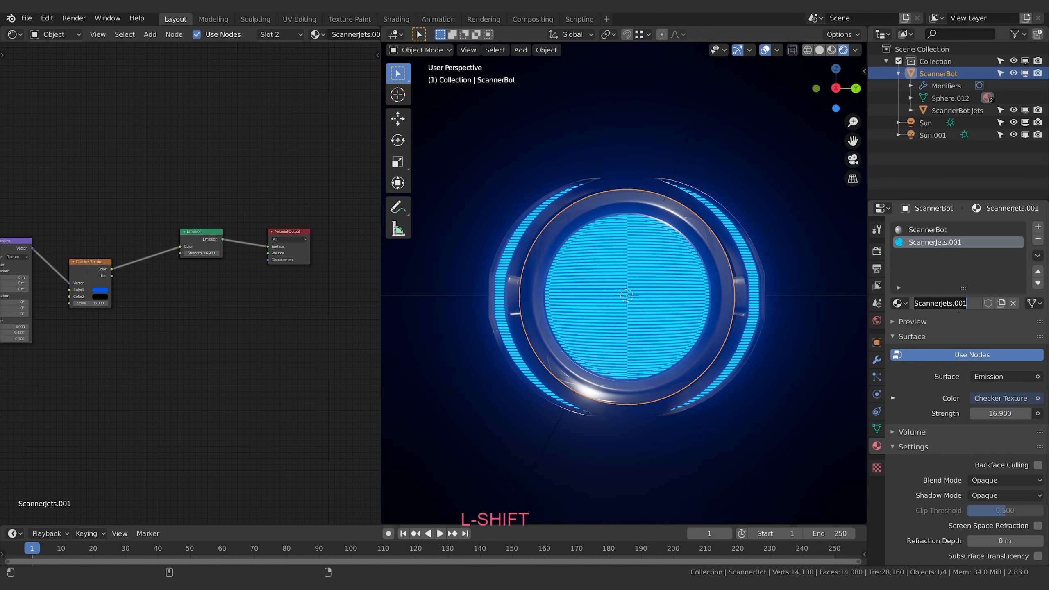
type("Scanner Face")
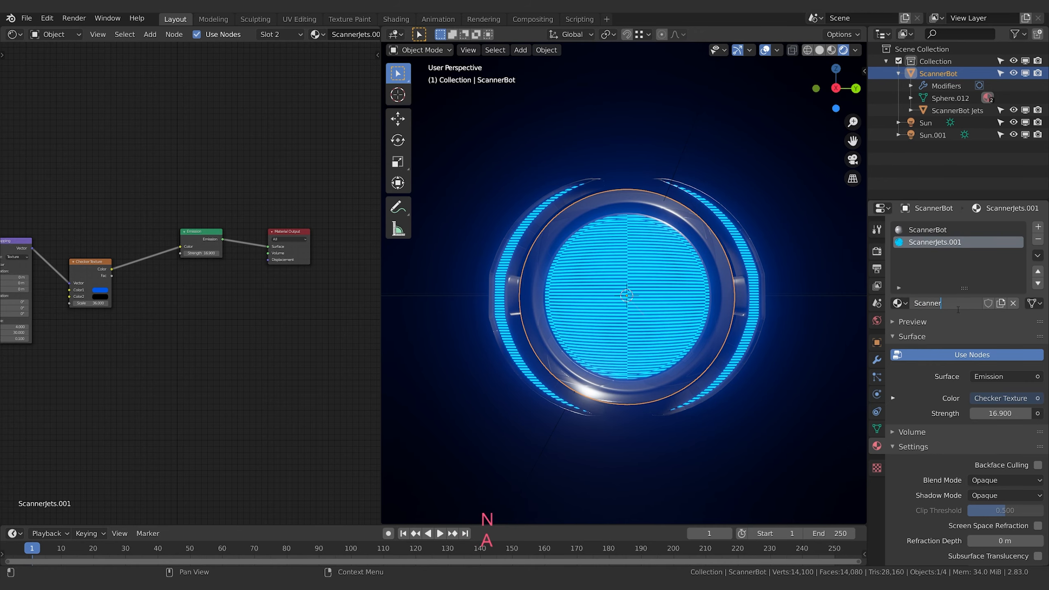
key("Return")
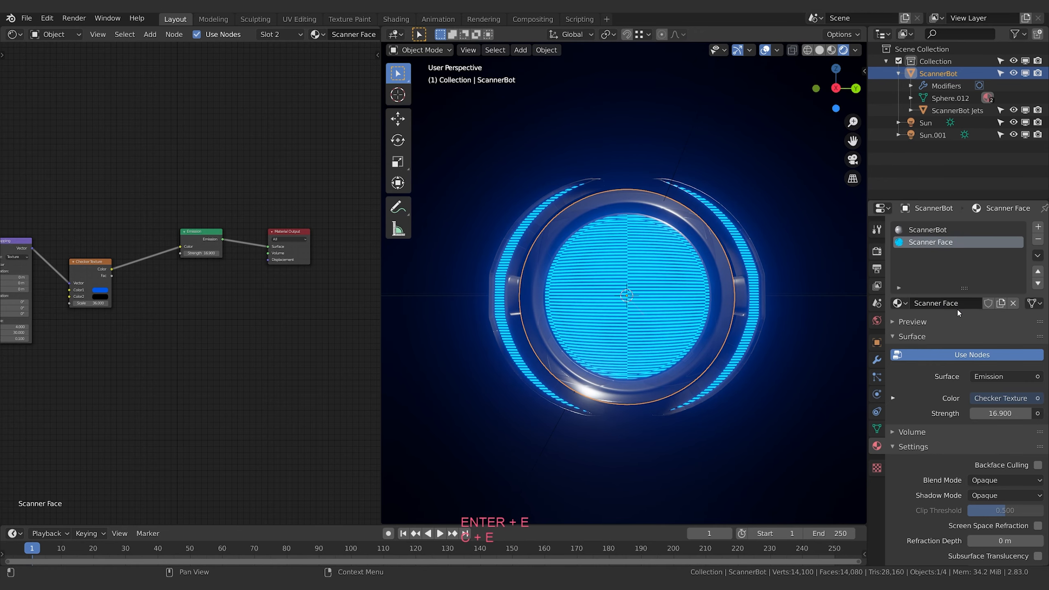
Set the Y location of the Mapping node feeding the Checker Texture to 0.5 m
middle_click_drag(115, 345, 200, 342, "shift")
middle_click_drag(138, 361, 171, 367, "shift")
scroll(206, 394, "up", 2)
middle_click_drag(206, 398, 248, 399, "shift")
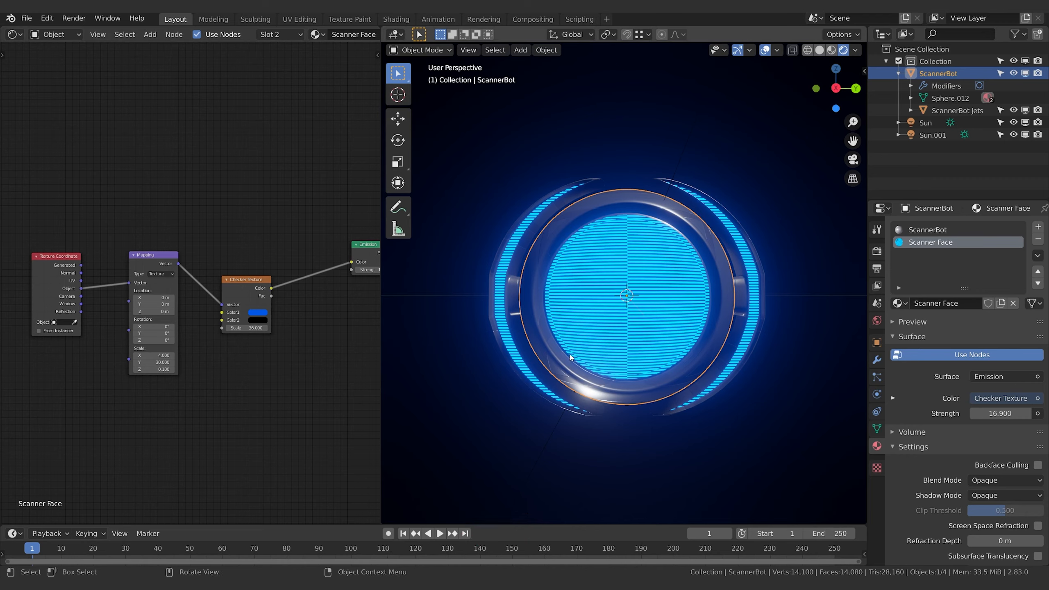
double_click(140, 306)
type(".5")
key("Return")
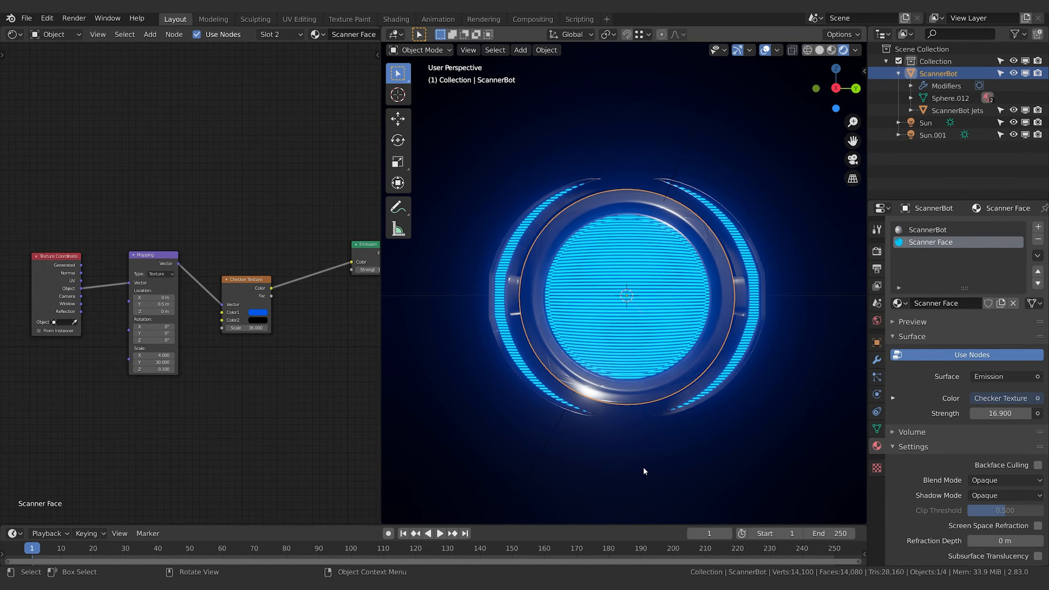
Add a Gradient Texture node, set its type to Spherical, and feed it into the Emission node's color instead of the checker
middle_click_drag(282, 184, 222, 245)
key("shift+a")
type("grad")
key("Return")
left_click(221, 243)
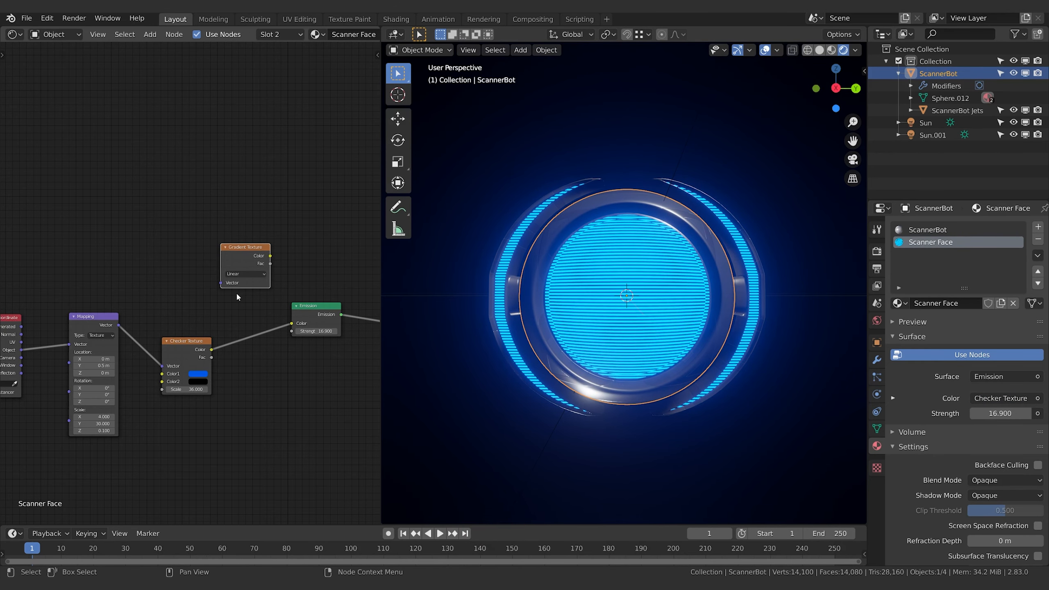
left_click(246, 275)
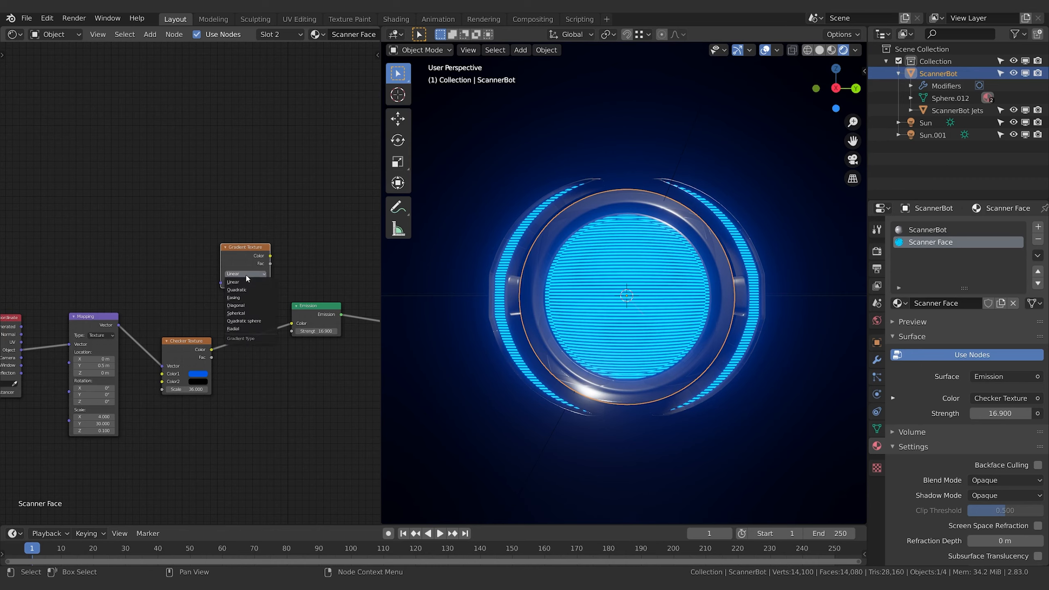
left_click(245, 313)
middle_click_drag(308, 231, 129, 222)
left_click_drag(141, 237, 164, 300)
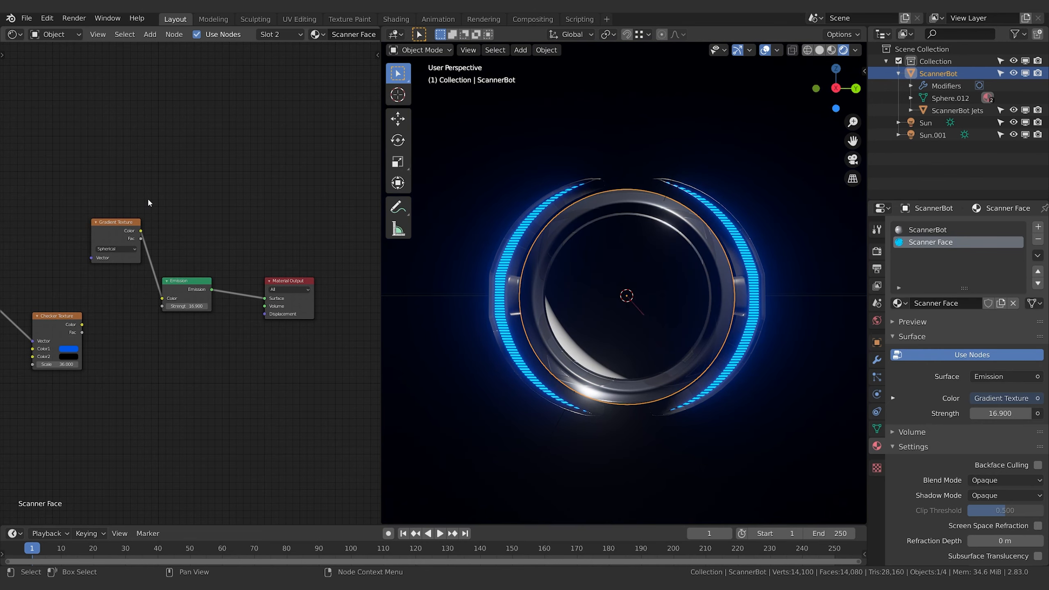
Add a second Mapping node and link it between the Object texture coordinates and the Gradient Texture's vector input
middle_click_drag(135, 213, 187, 216)
mouse_move(56, 212)
middle_mouse_down()
mouse_move(196, 231)
mouse_move(166, 215)
middle_mouse_up()
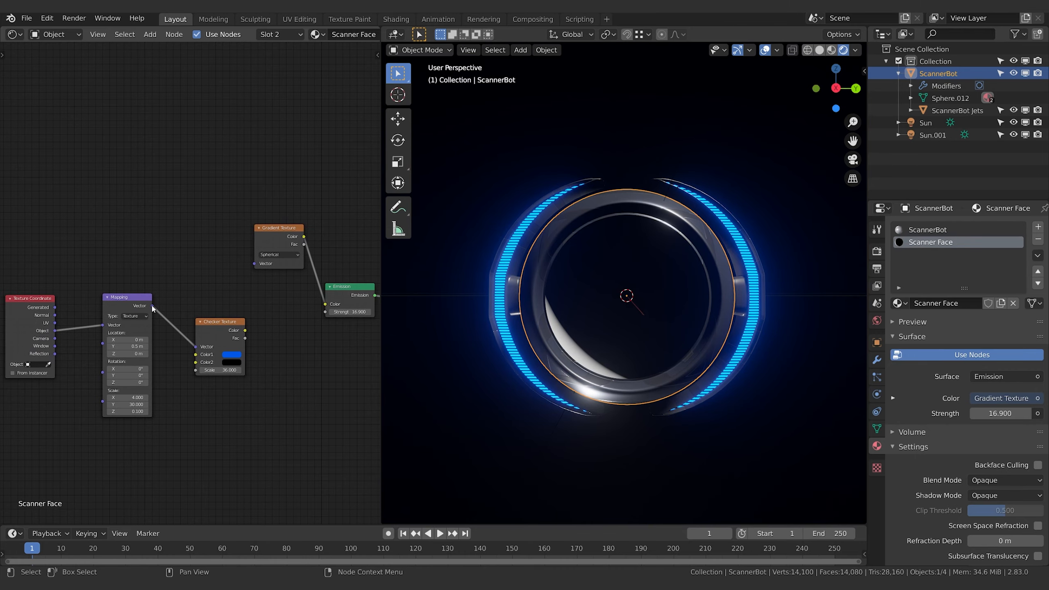
left_click(31, 314)
key("shift+a")
left_click(140, 200)
type("mapp")
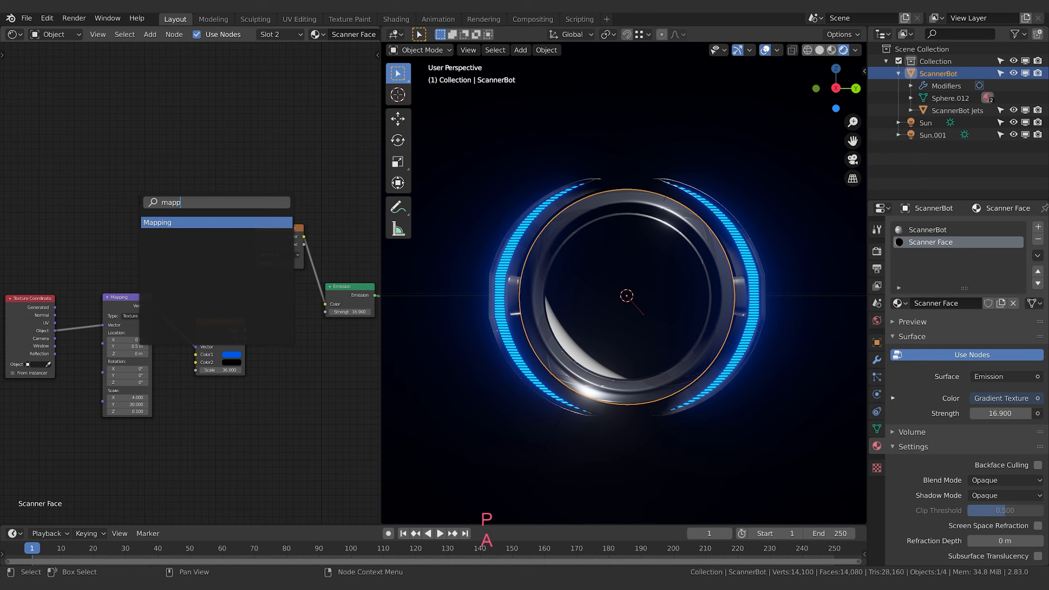
key("Return")
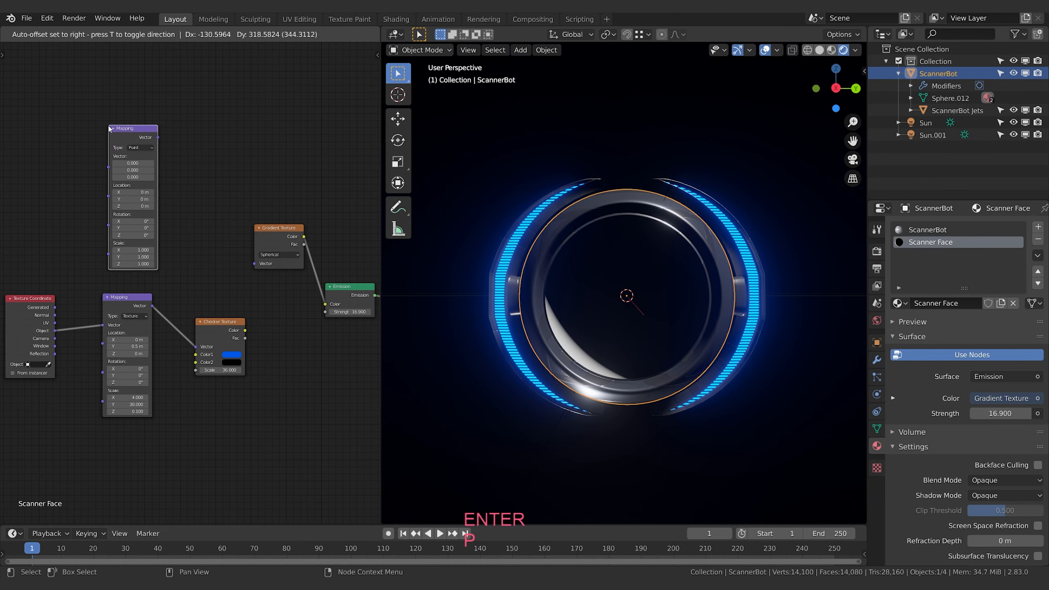
left_click(107, 134)
left_click_drag(55, 331, 108, 167)
mouse_move(158, 140)
left_mouse_down()
mouse_move(224, 243)
mouse_move(255, 263)
left_mouse_up()
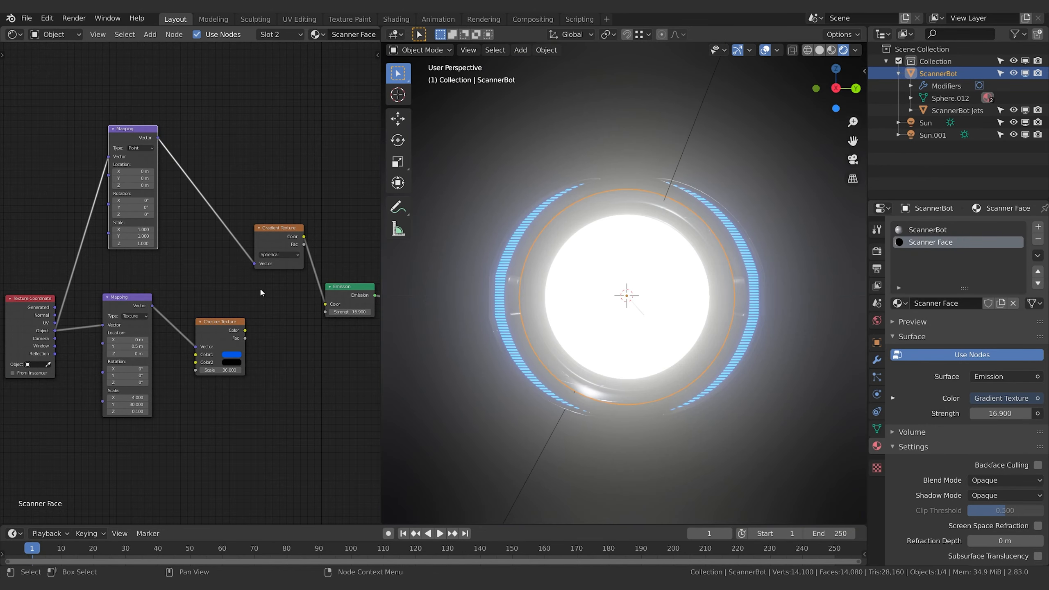
Duplicate the Emission node and place the copy below the original
middle_click_drag(291, 286, 228, 292)
middle_click_drag(275, 337, 231, 357)
left_click(244, 313)
key("shift+d")
left_click(248, 378)
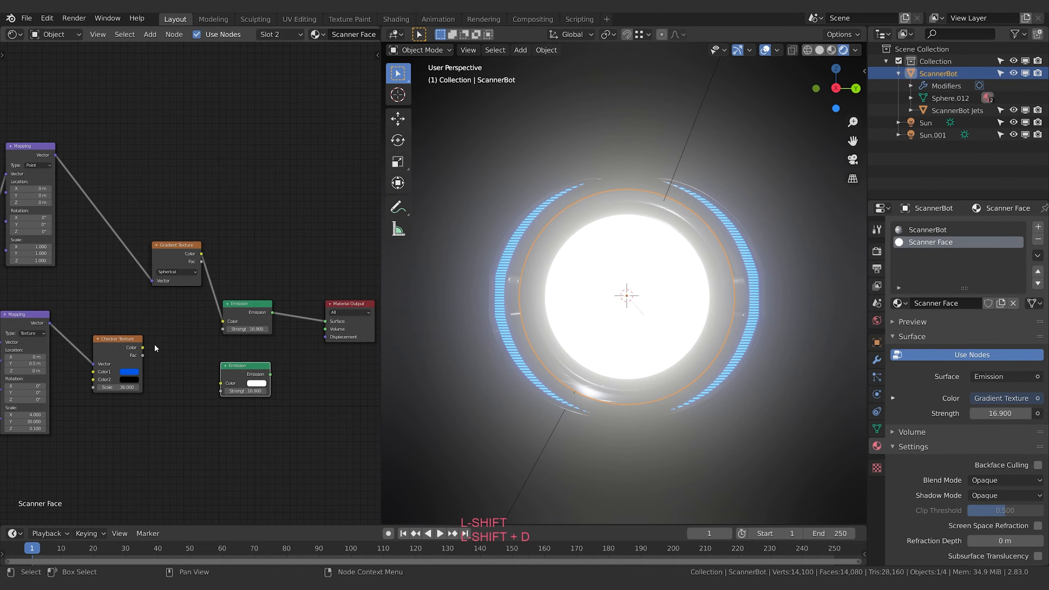
Set the strength of the Emission node connected to the Material Output to 1
left_click(247, 329)
type("1")
key("Return")
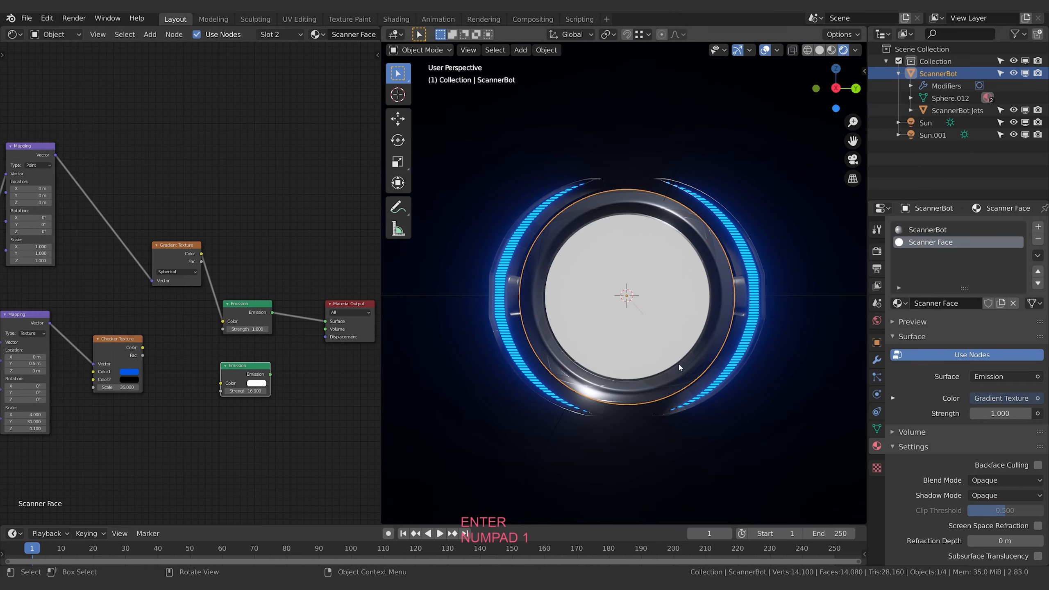
middle_click_drag(142, 200, 247, 215)
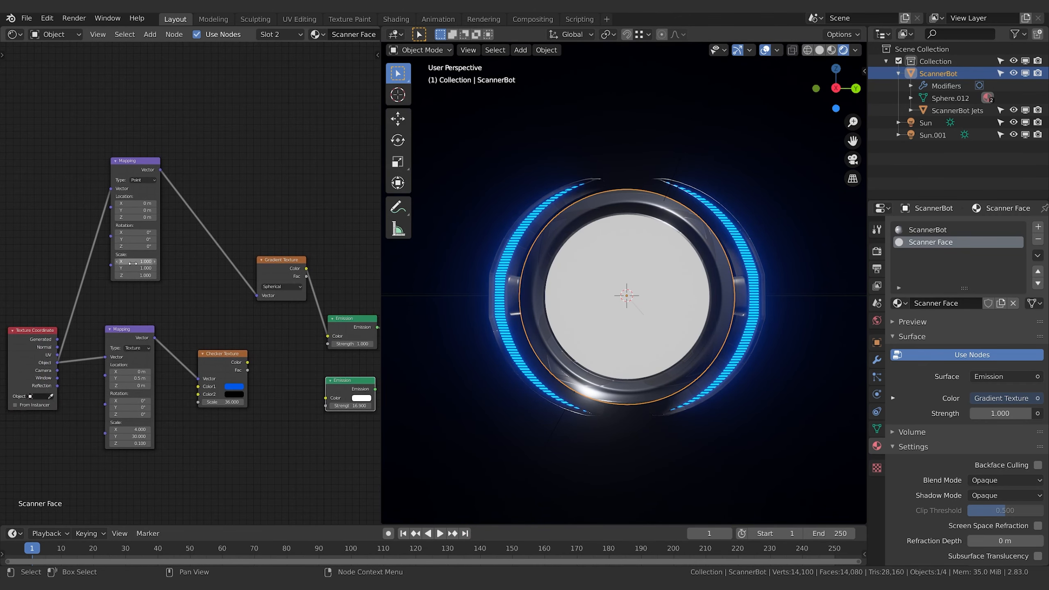
Set the scale of the Mapping node feeding the Gradient Texture to 8 on all axes and its X location to -0.4 m
left_click_drag(135, 262, 121, 261)
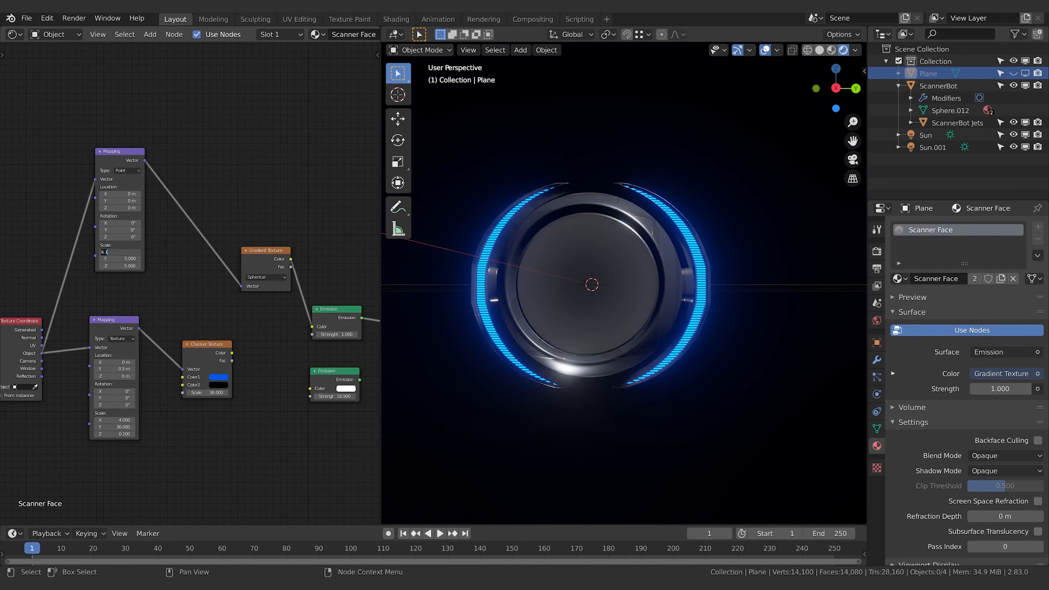
type("8")
key("Tab")
type("8")
key("Tab")
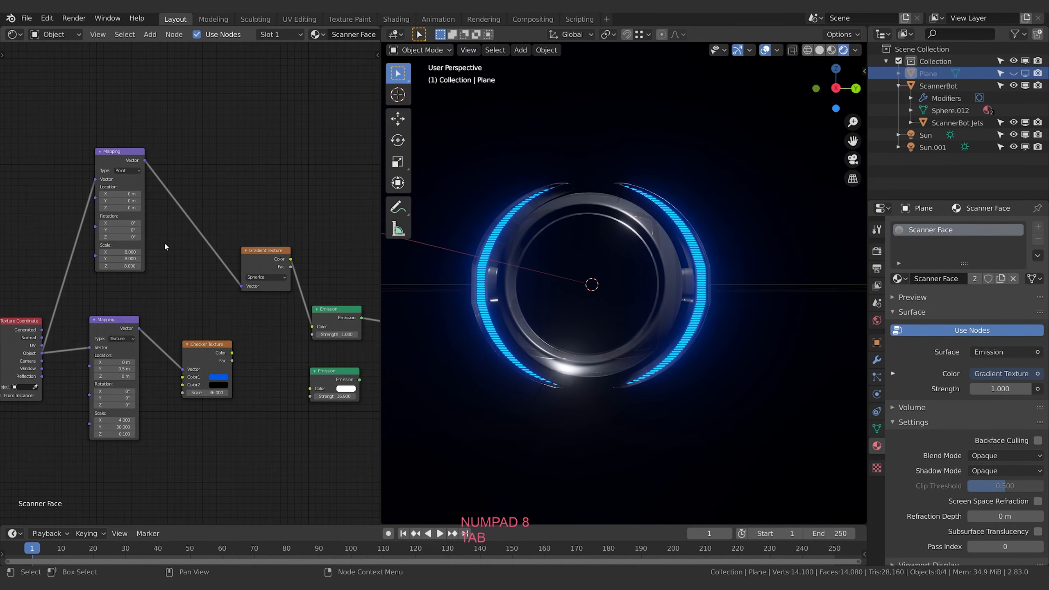
type("8")
key("Return")
left_click_drag(129, 191, 120, 197)
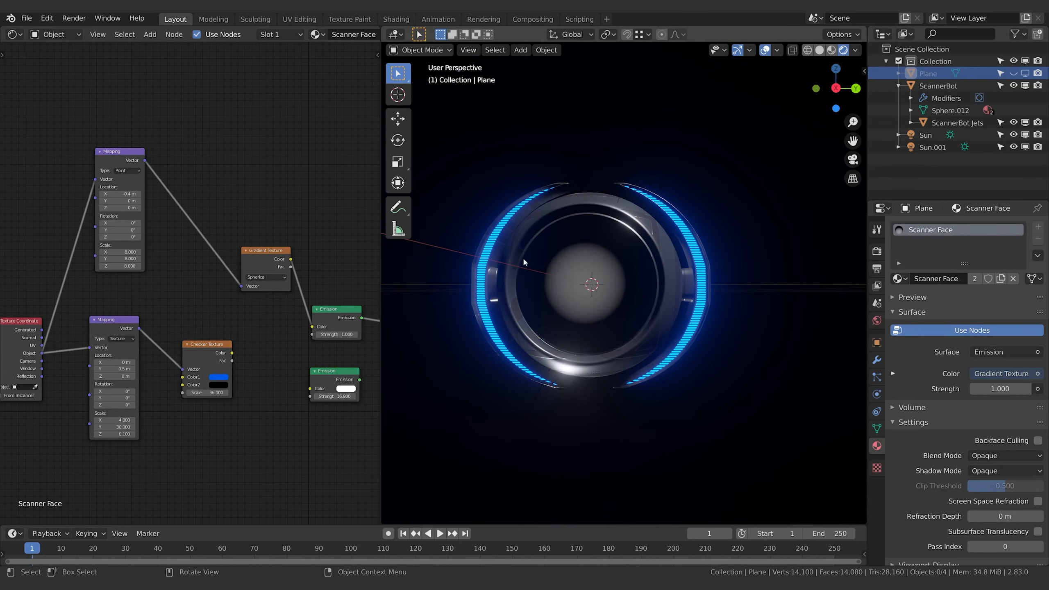
middle_click_drag(342, 250, 373, 246)
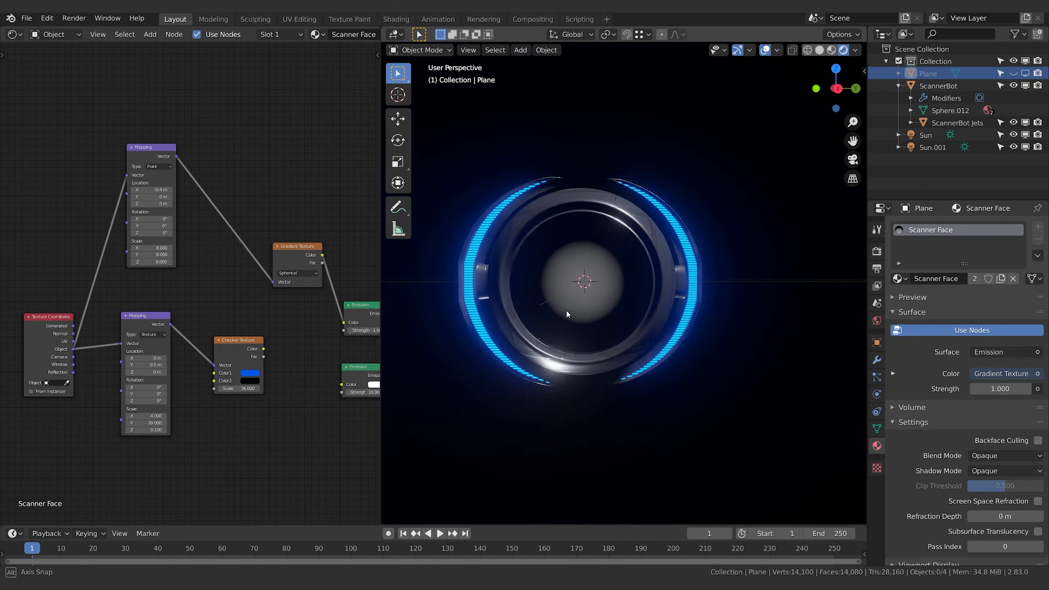
scroll(565, 308, "up", 2)
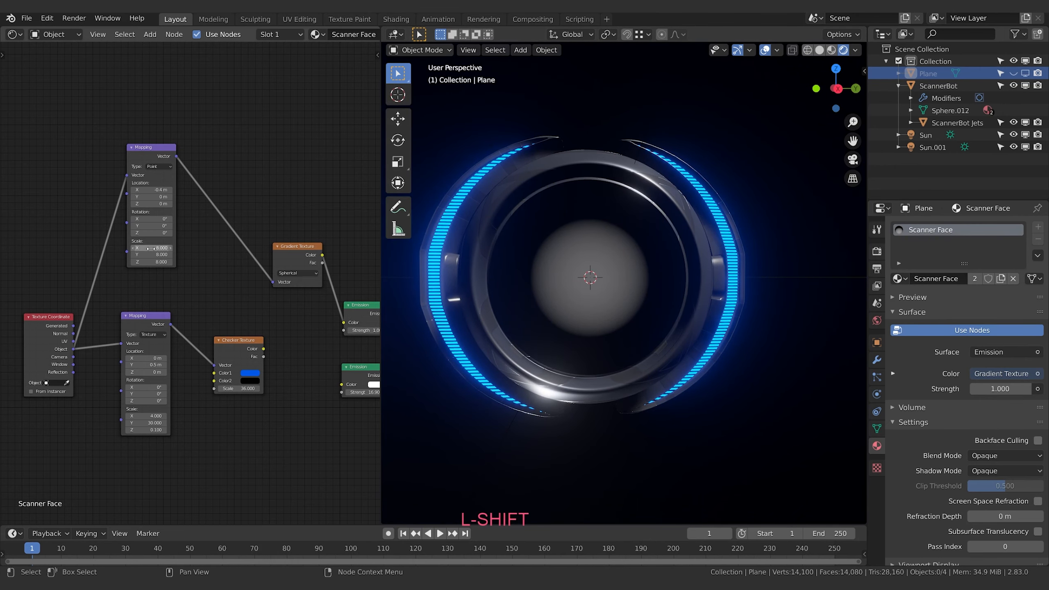
Set the gradient's Mapping node scale to 4.7 on X and 17 on Y and Z
mouse_move(151, 248)
left_mouse_down("shift")
mouse_move(104, 248)
mouse_move(174, 254)
mouse_move(144, 262)
mouse_move(156, 262)
left_mouse_up("shift")
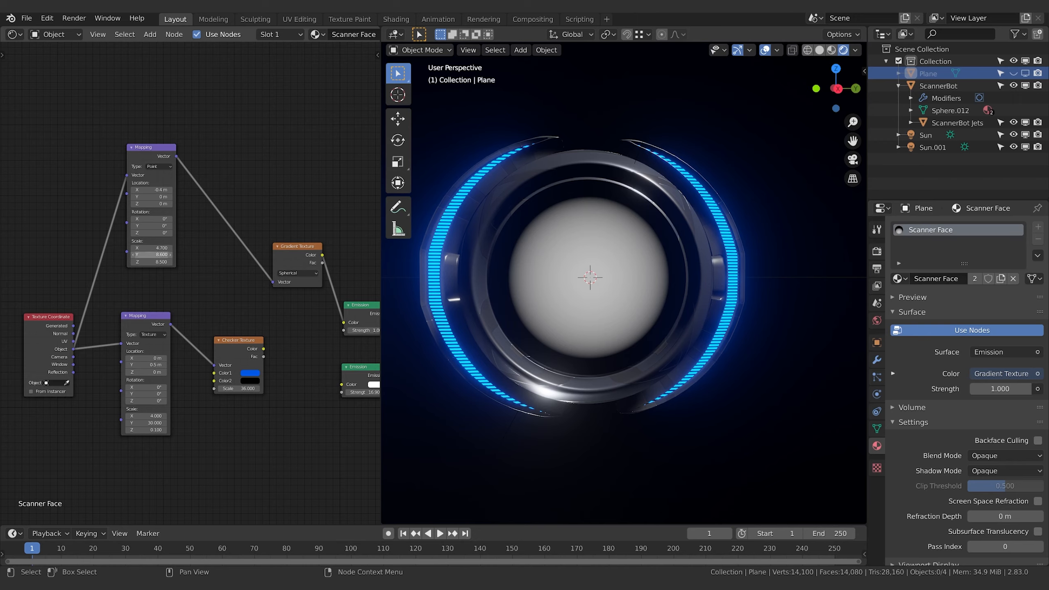
left_click_drag(152, 254, 165, 255)
left_click_drag(152, 254, 181, 262)
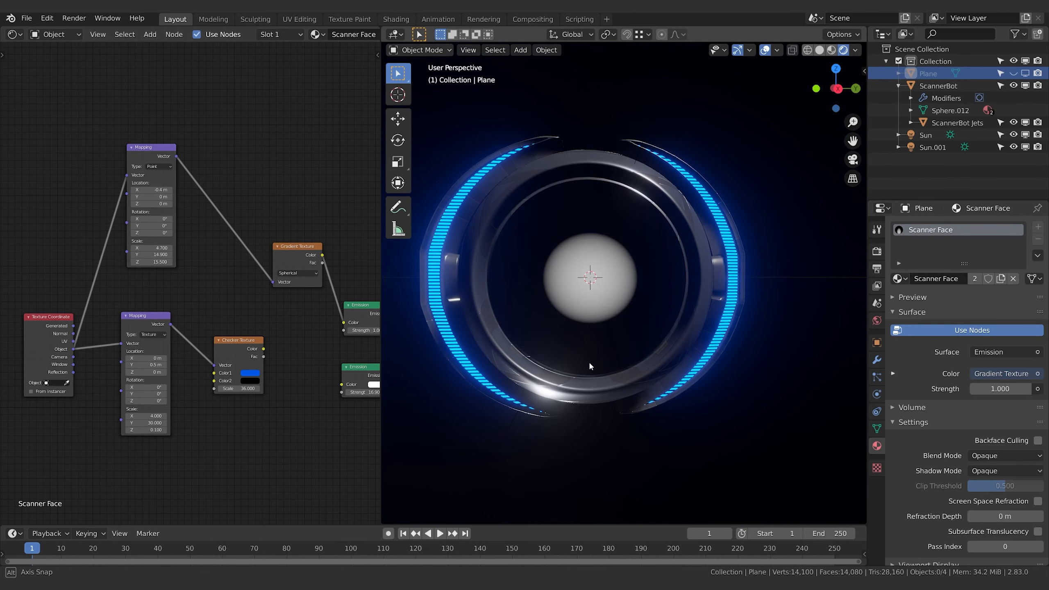
mouse_move(588, 361)
middle_mouse_down()
mouse_move(579, 363)
mouse_move(596, 360)
middle_mouse_up()
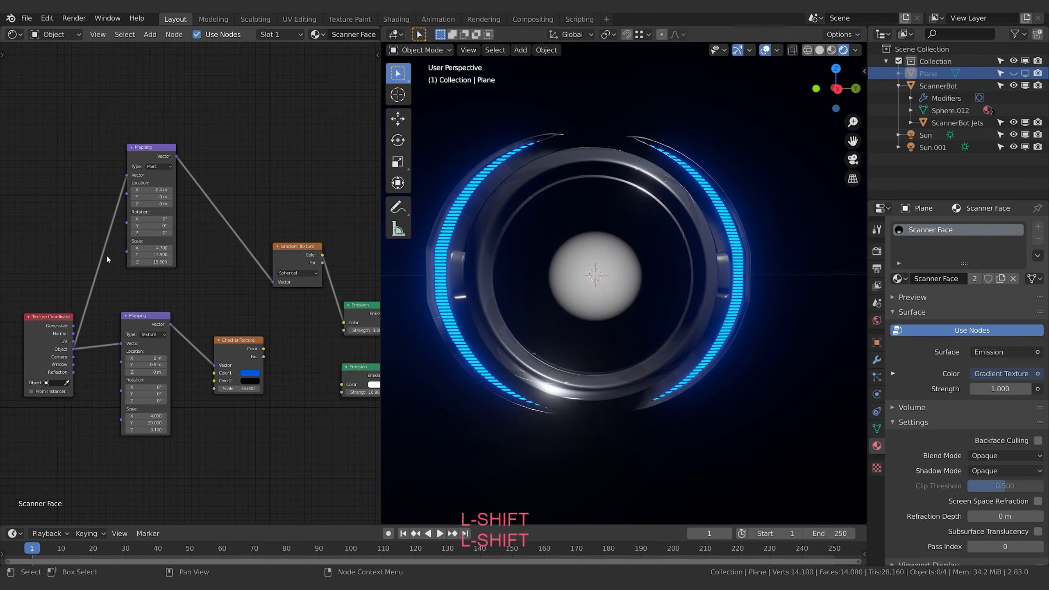
left_click_drag(152, 261, 165, 254)
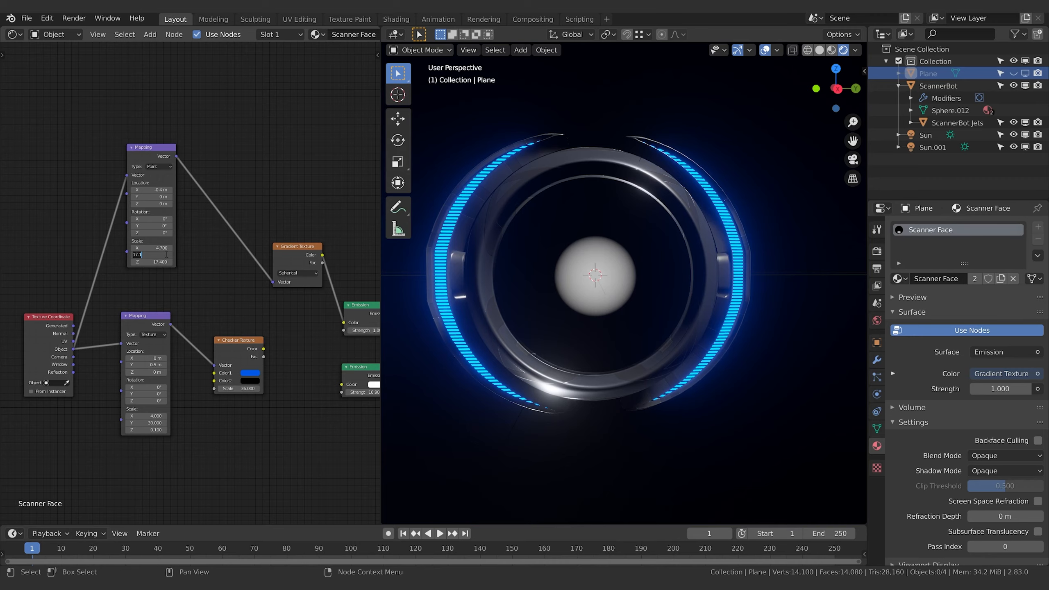
type("17")
key("Return")
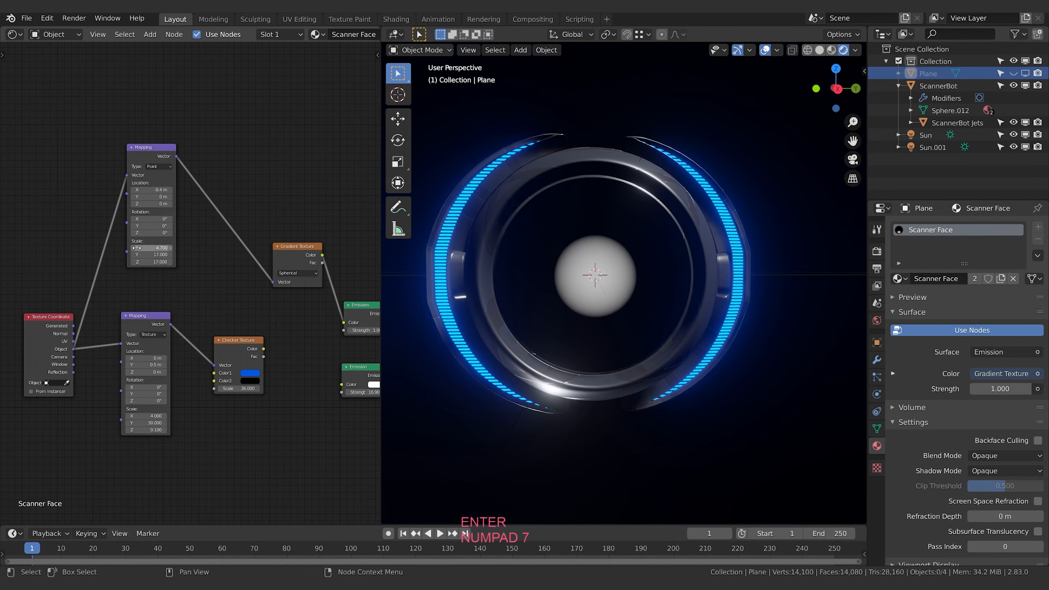
Try different X scale values on the gradient's Mapping node and set the X scale to 17
mouse_move(160, 247)
left_mouse_down()
mouse_move(188, 247)
mouse_move(158, 247)
left_mouse_up()
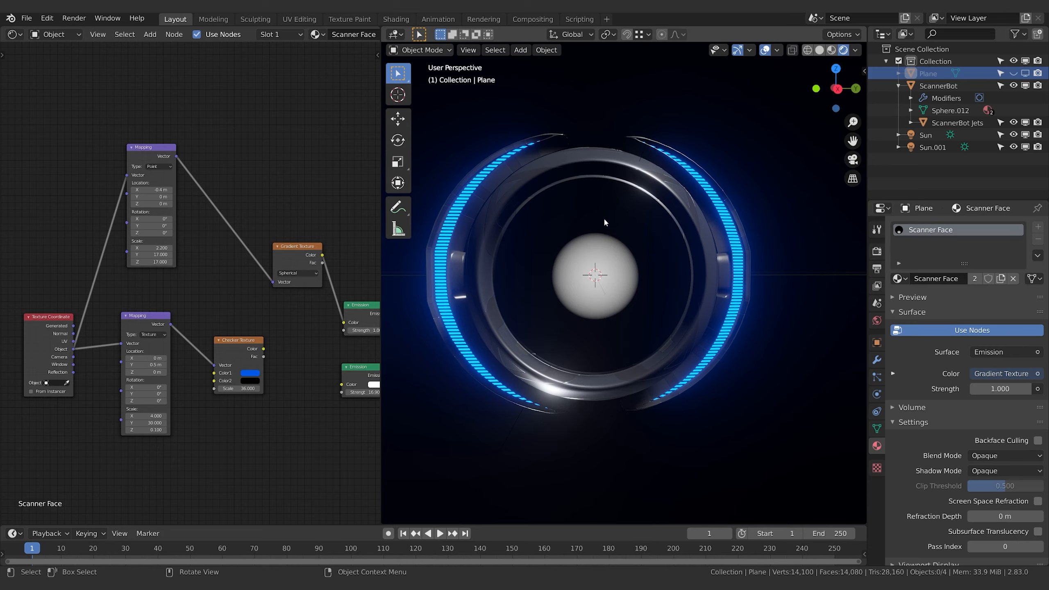
mouse_move(151, 247)
left_mouse_down()
mouse_move(173, 248)
mouse_move(132, 247)
mouse_move(155, 248)
left_mouse_up()
left_click(159, 247)
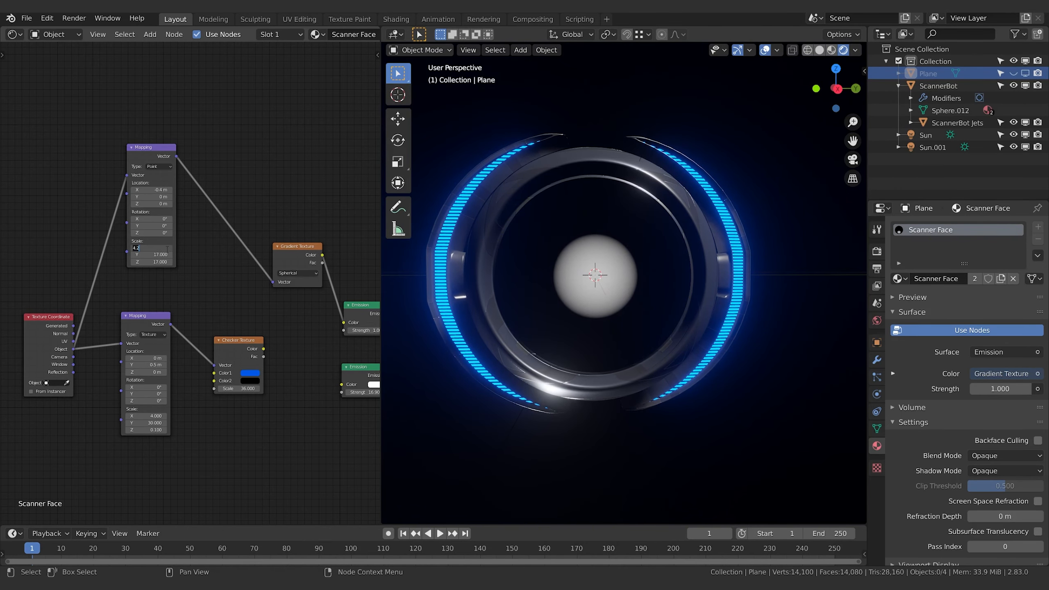
type("17")
key("Return")
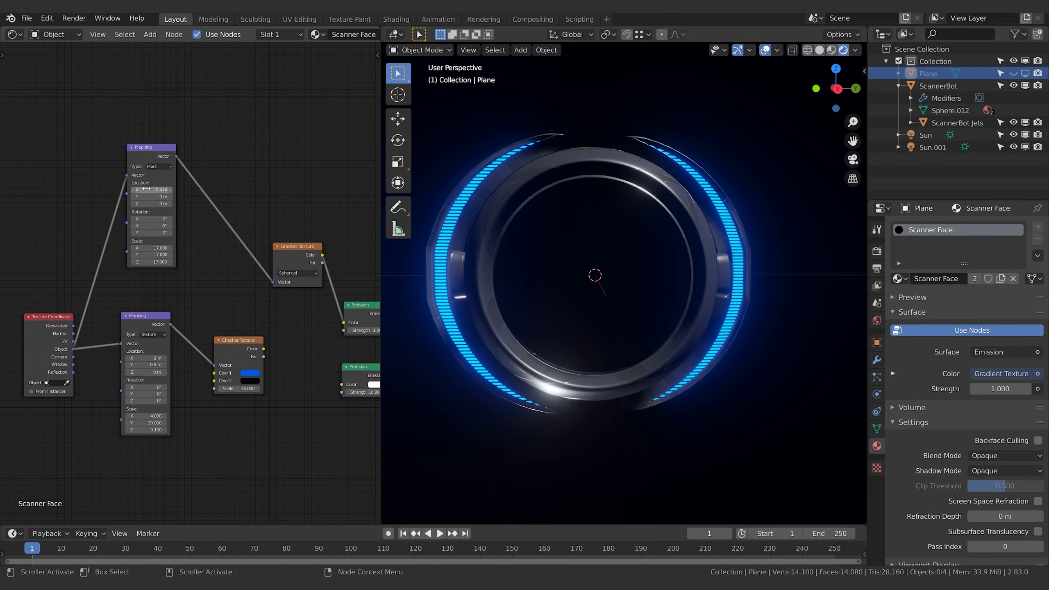
Set the X location of the gradient's Mapping node to -2.6 m and check the white spot on the disc
key("minus")
key("minus")
key("Return")
left_click_drag(135, 190, 136, 190)
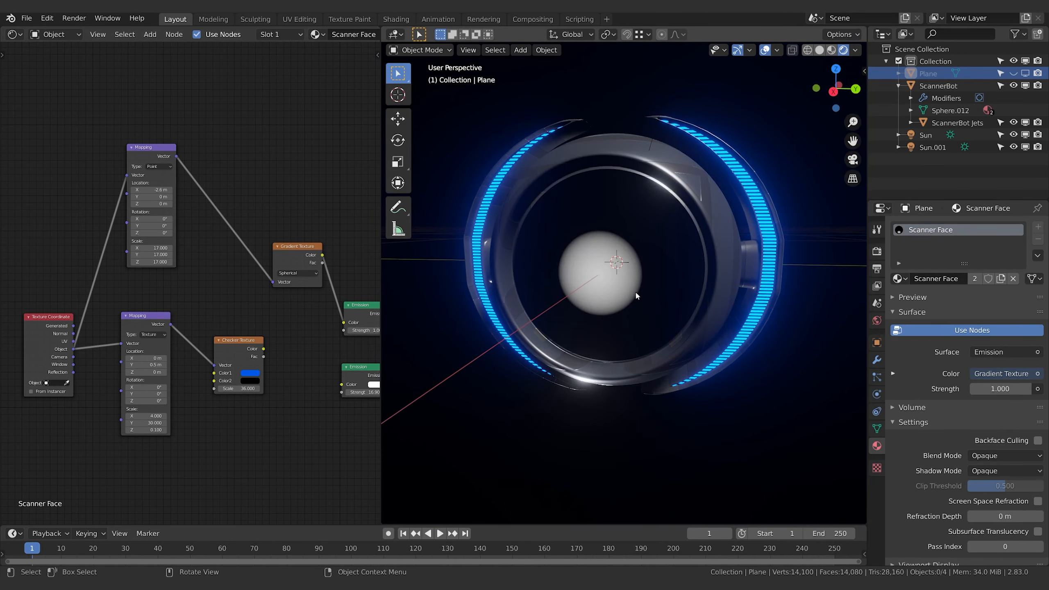
middle_click_drag(635, 290, 380, 261)
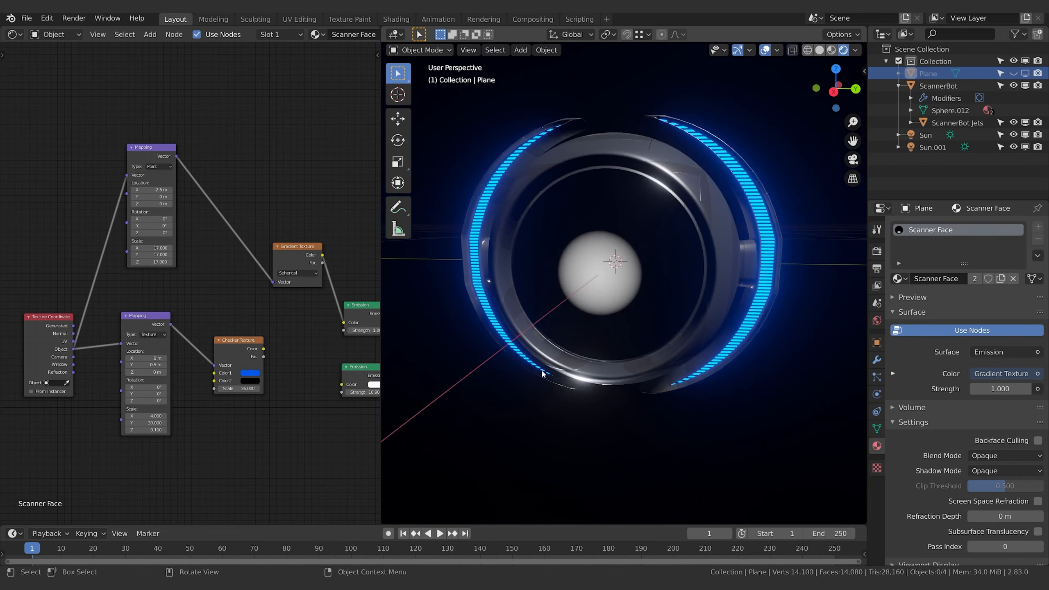
middle_click_drag(509, 246, 607, 271)
Make room beside the Gradient Texture node and insert a ColorRamp node between it and the Emission node
middle_click_drag(298, 173, 271, 174)
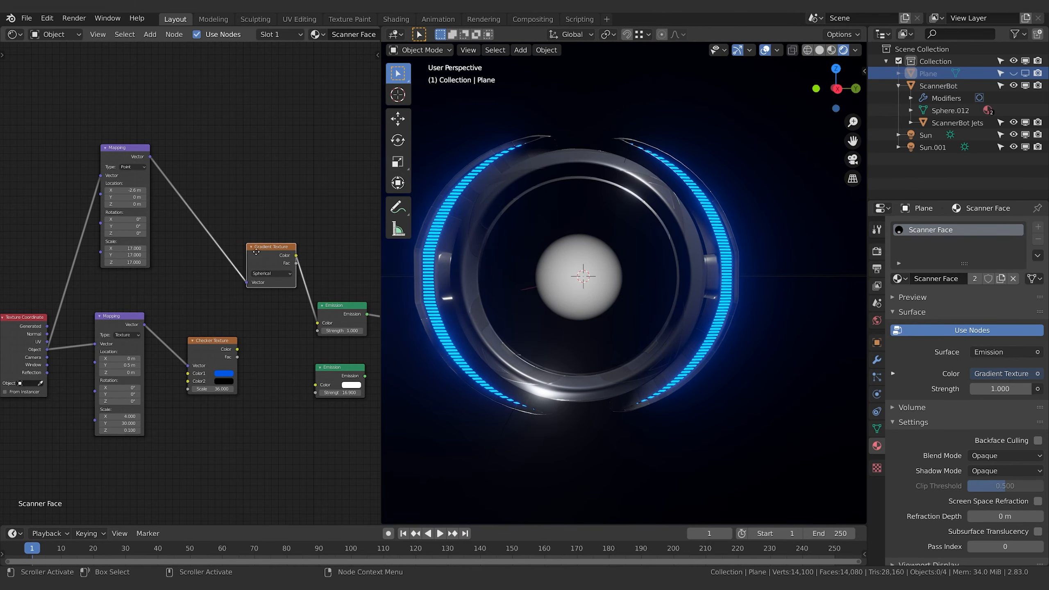
left_click_drag(270, 246, 245, 243)
key("shift+a")
type("color")
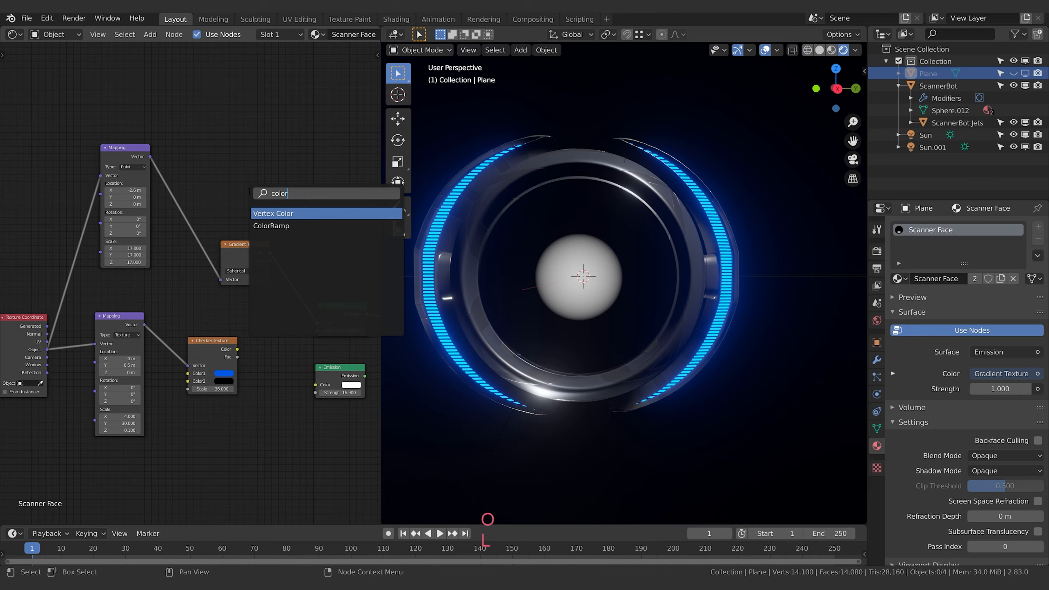
key("Down")
key("Return")
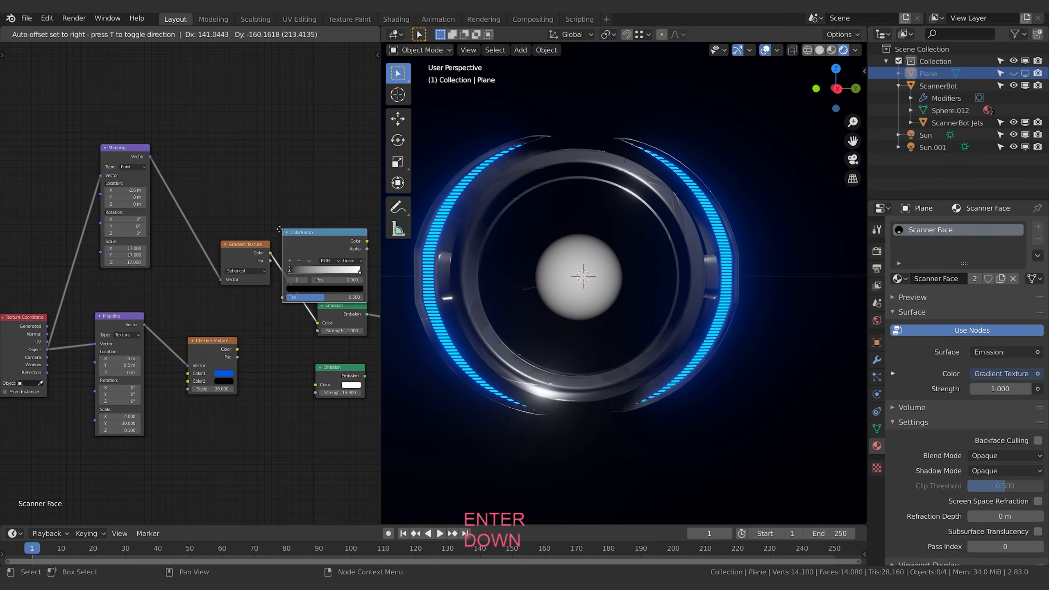
left_click(272, 230)
Set the ColorRamp interpolation to Constant and move its white stop to about 0.073 for a hard-edged circle
middle_click_drag(323, 164, 216, 164)
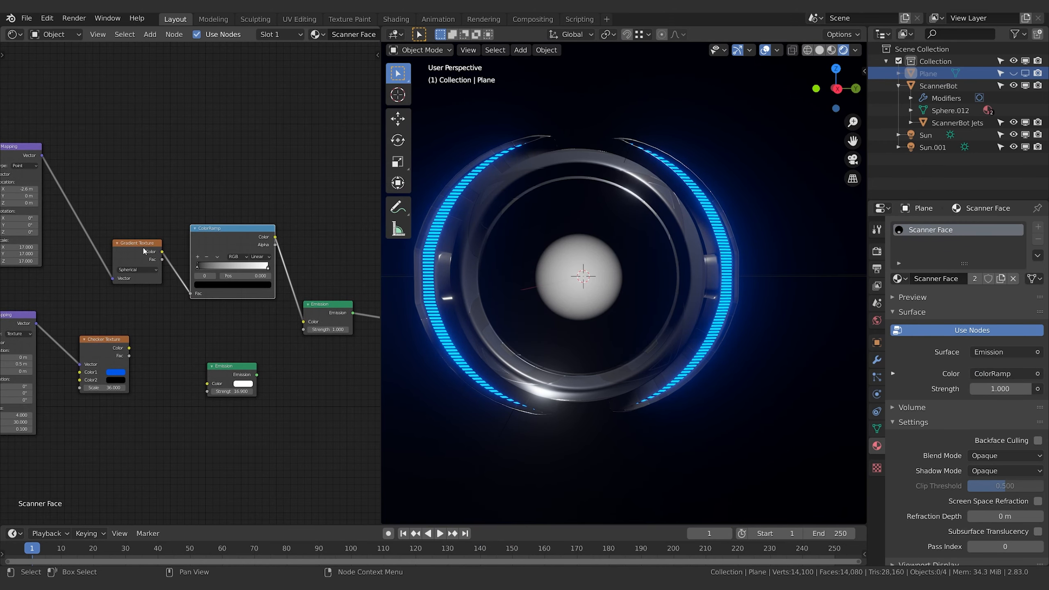
middle_click_drag(306, 103, 286, 94)
mouse_move(169, 262)
left_mouse_down()
mouse_move(226, 261)
mouse_move(168, 259)
mouse_move(187, 260)
mouse_move(177, 261)
left_mouse_up()
left_click(172, 260)
left_click(233, 250)
left_click(233, 289)
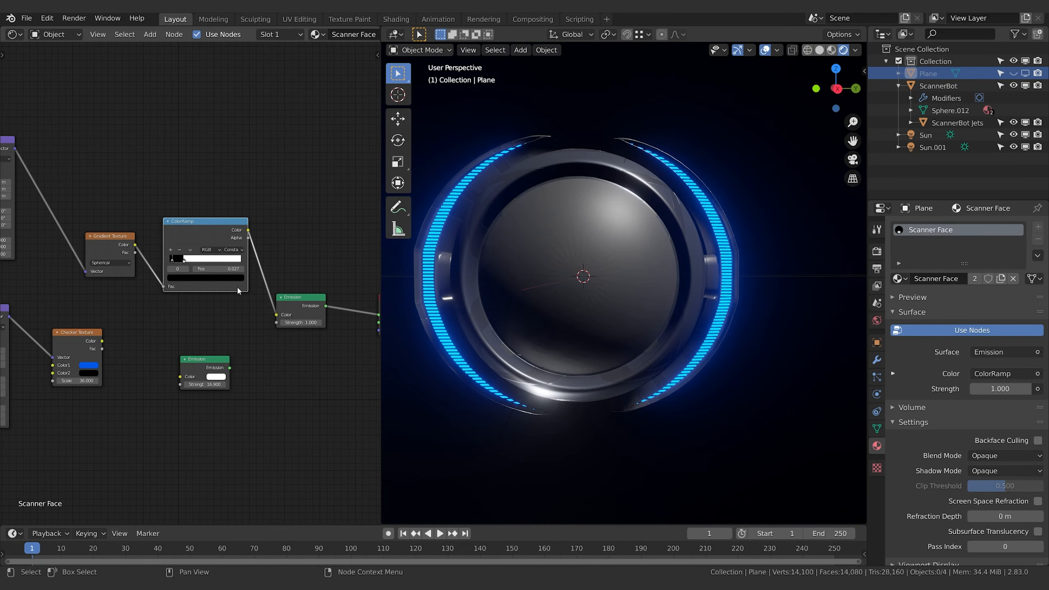
left_click_drag(185, 261, 173, 264)
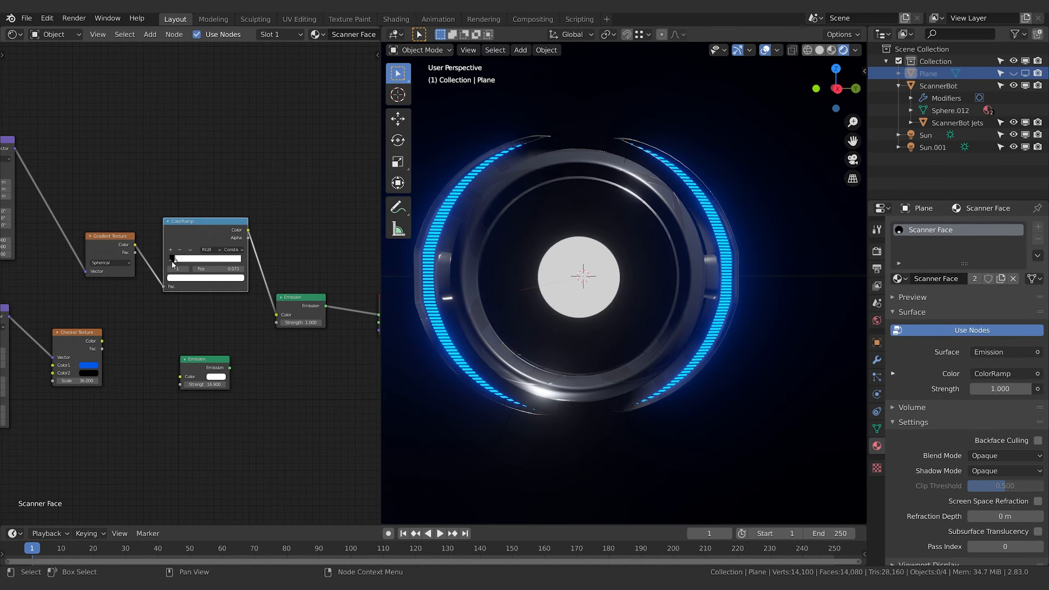
mouse_move(646, 274)
middle_mouse_down()
mouse_move(625, 292)
mouse_move(662, 279)
mouse_move(628, 285)
mouse_move(639, 290)
mouse_move(639, 280)
middle_mouse_up()
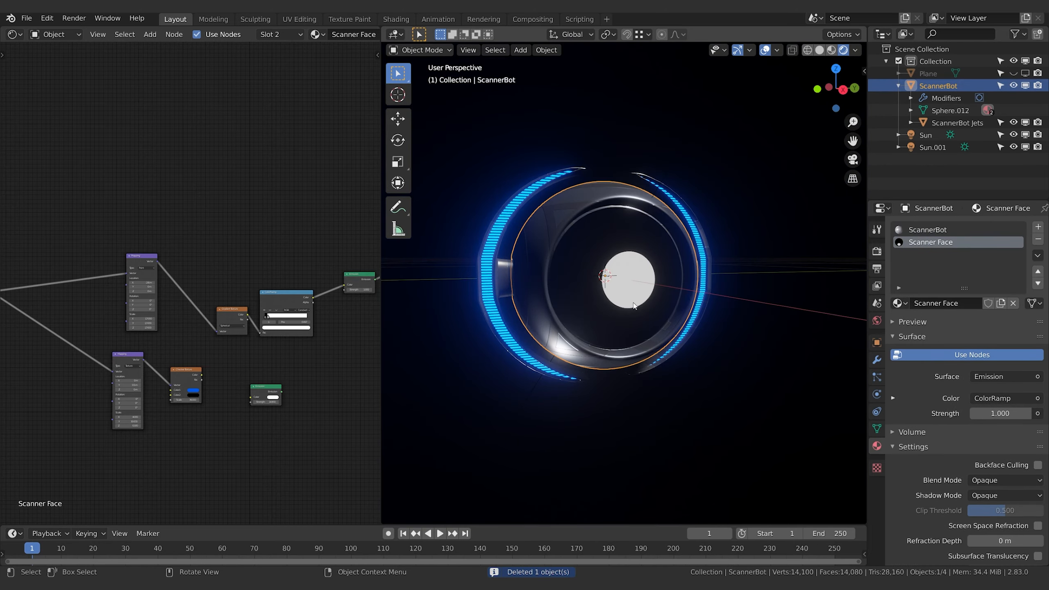
middle_click_drag(637, 294, 749, 284)
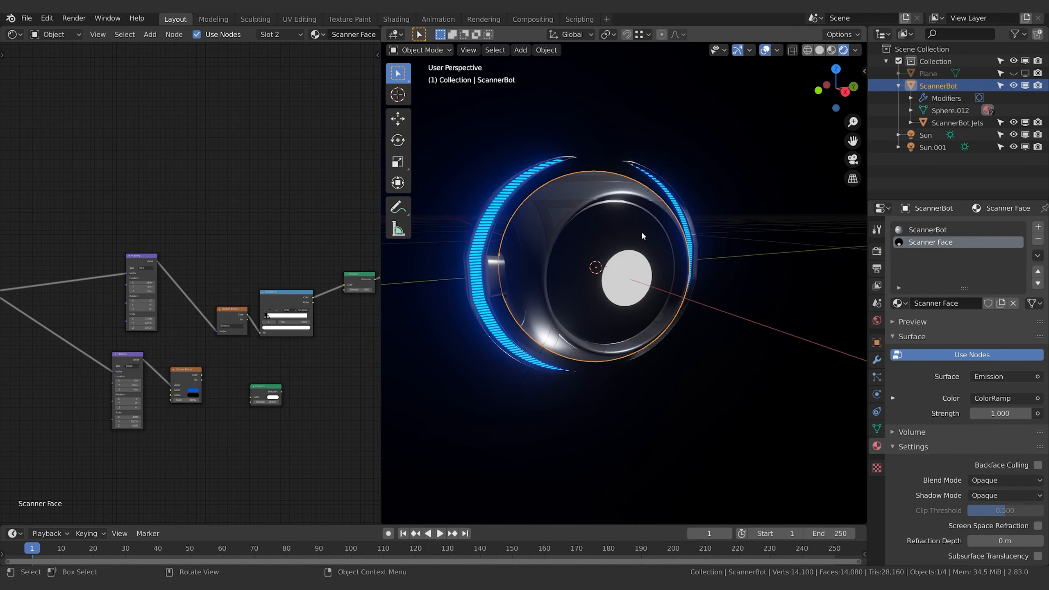
Add a Value node between the Texture Coordinate node and the gradient's Mapping node
middle_click_drag(128, 329, 201, 295)
scroll(242, 316, "up", 5)
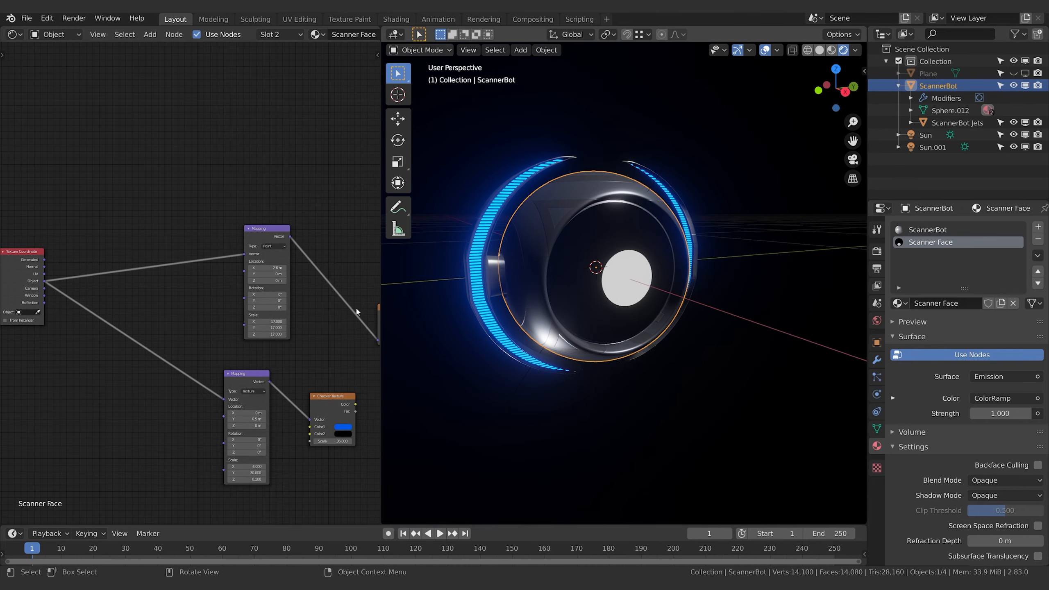
middle_click_drag(266, 328, 248, 323)
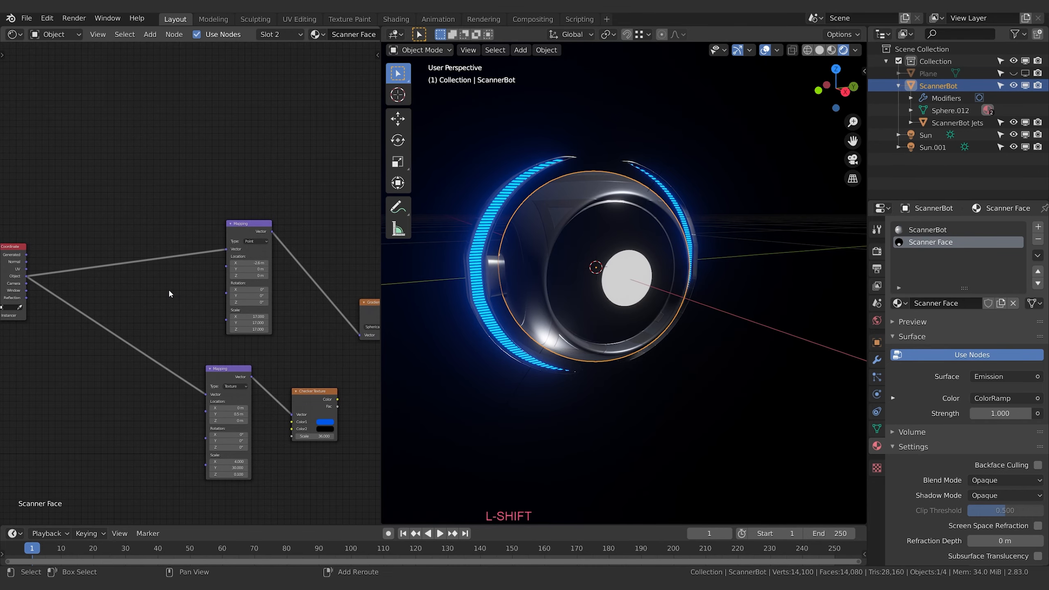
key("shift+a")
type("value")
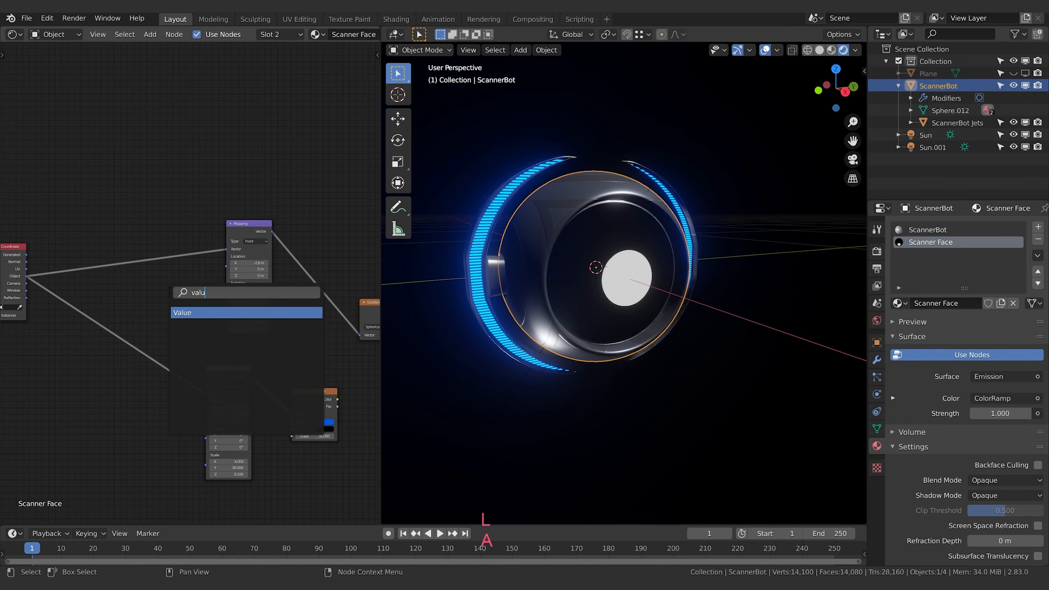
key("Return")
left_click(128, 295)
Add a Combine XYZ node between the Value node and the gradient's Mapping node
middle_click_drag(184, 310, 206, 309)
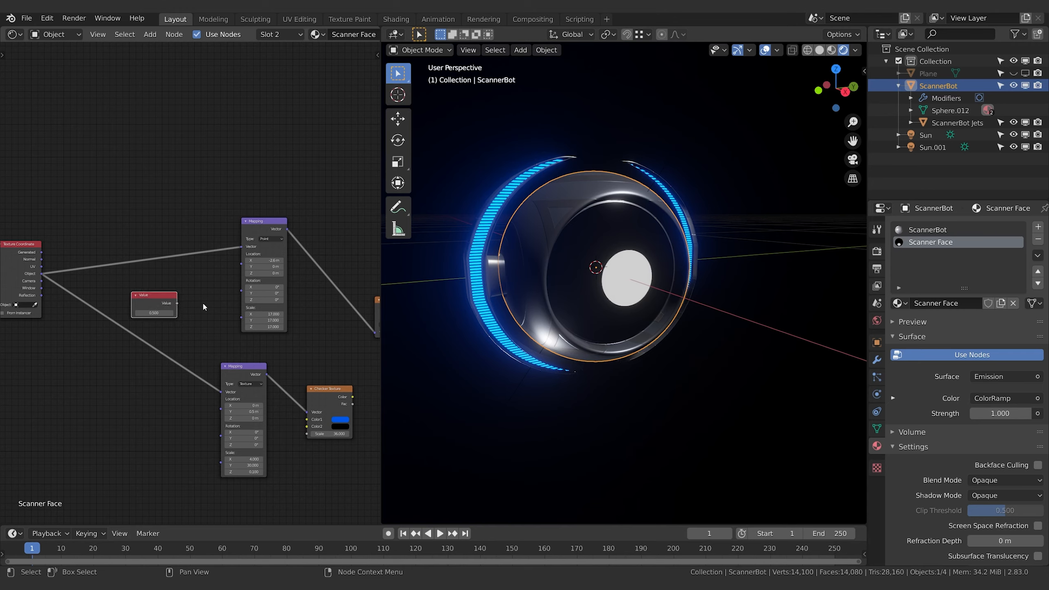
key("shift+a")
type("comb")
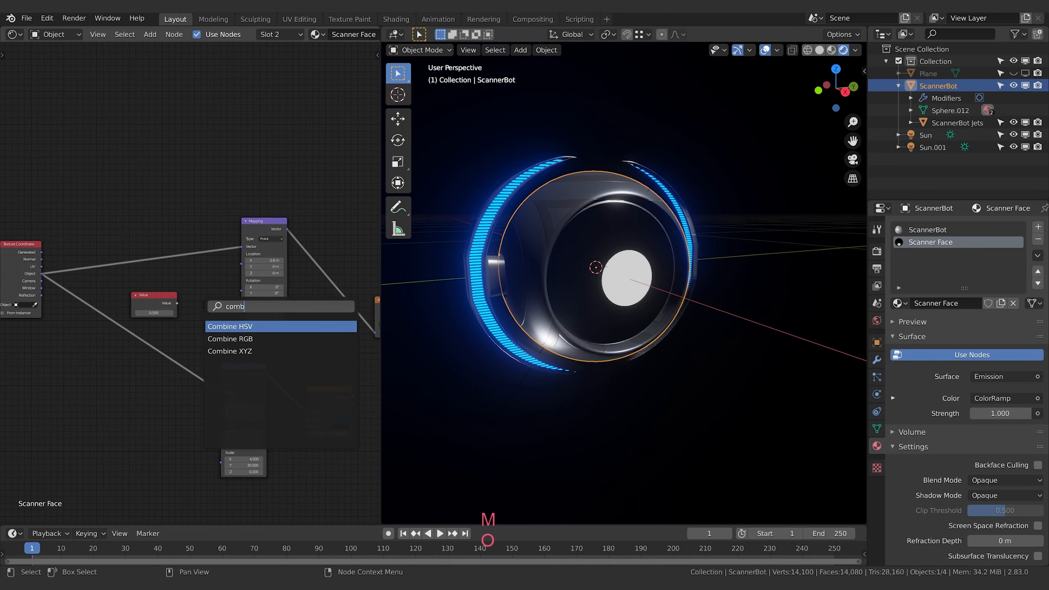
type("i")
key("Down")
key("Down")
key("Return")
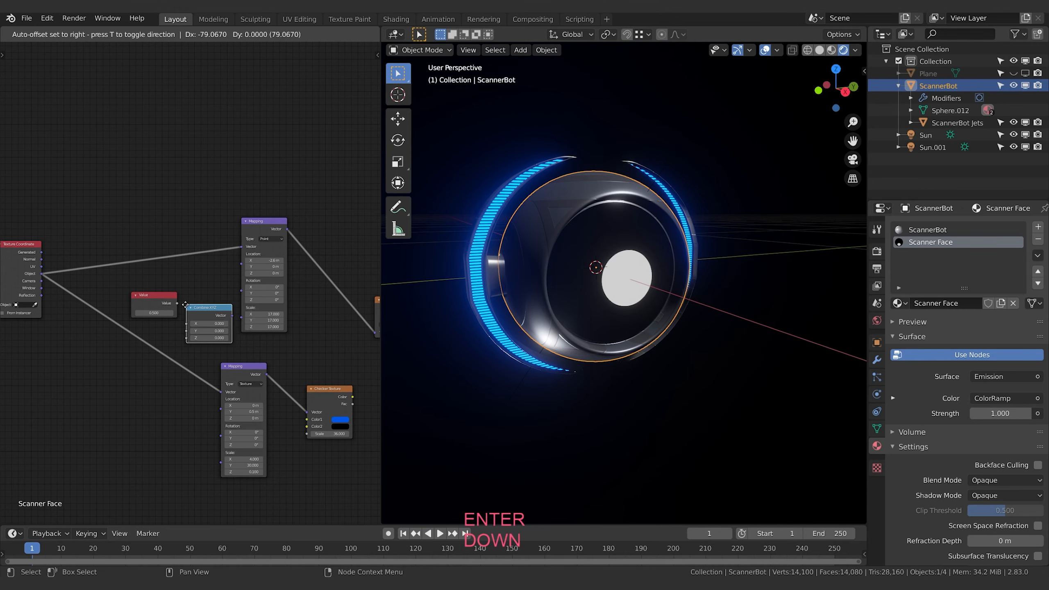
left_click(182, 283)
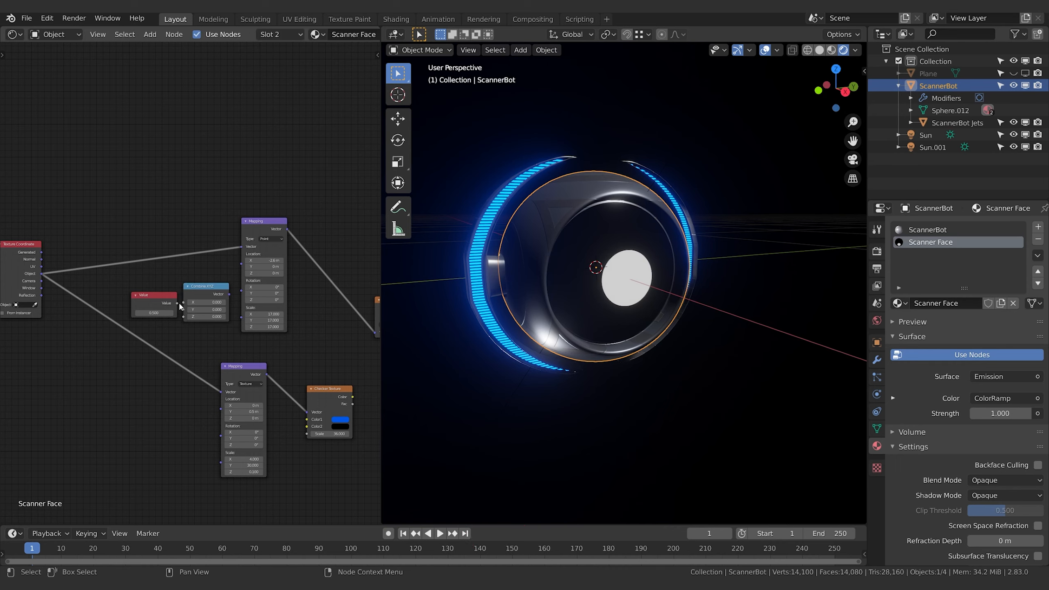
Drive the gradient Mapping node's scale with a Value of 17 through all three Combine XYZ inputs, and raise the value to about 18
left_click_drag(166, 302, 188, 318)
type("17")
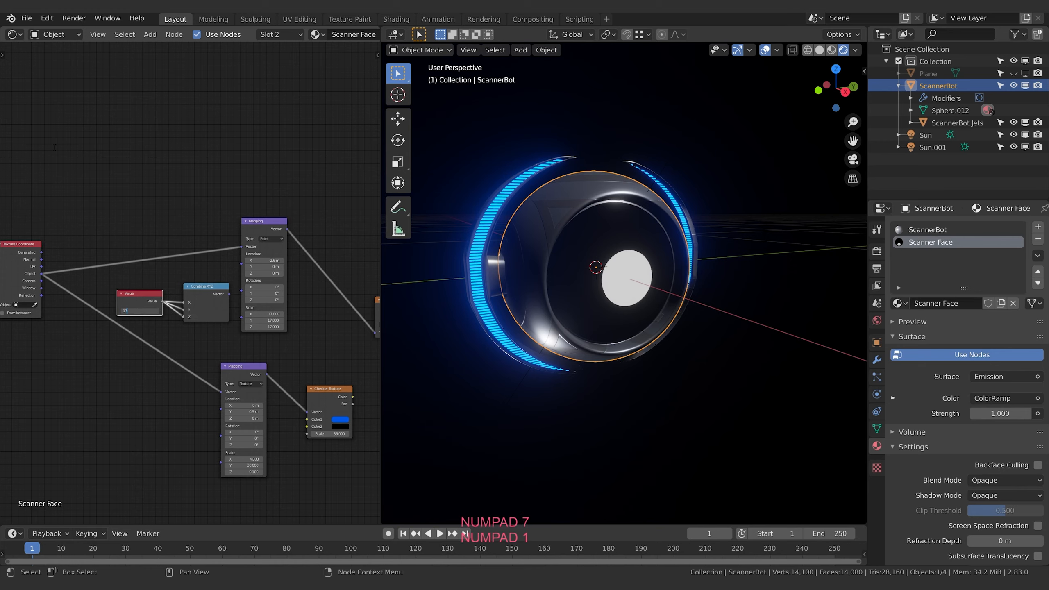
key("Return")
left_click_drag(229, 293, 242, 307)
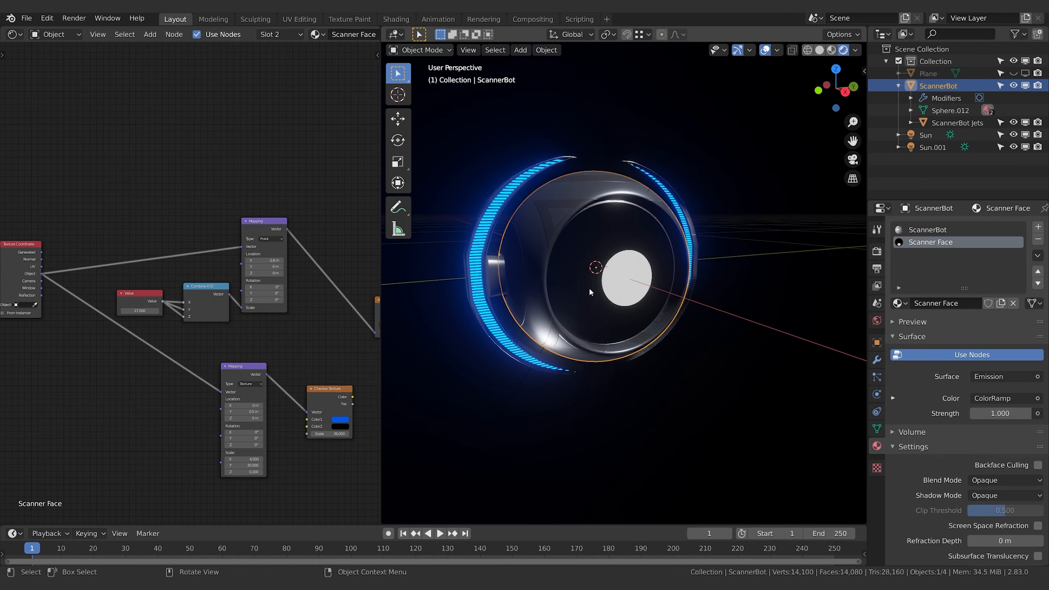
mouse_move(139, 311)
left_mouse_down()
mouse_move(163, 310)
mouse_move(150, 310)
left_mouse_up()
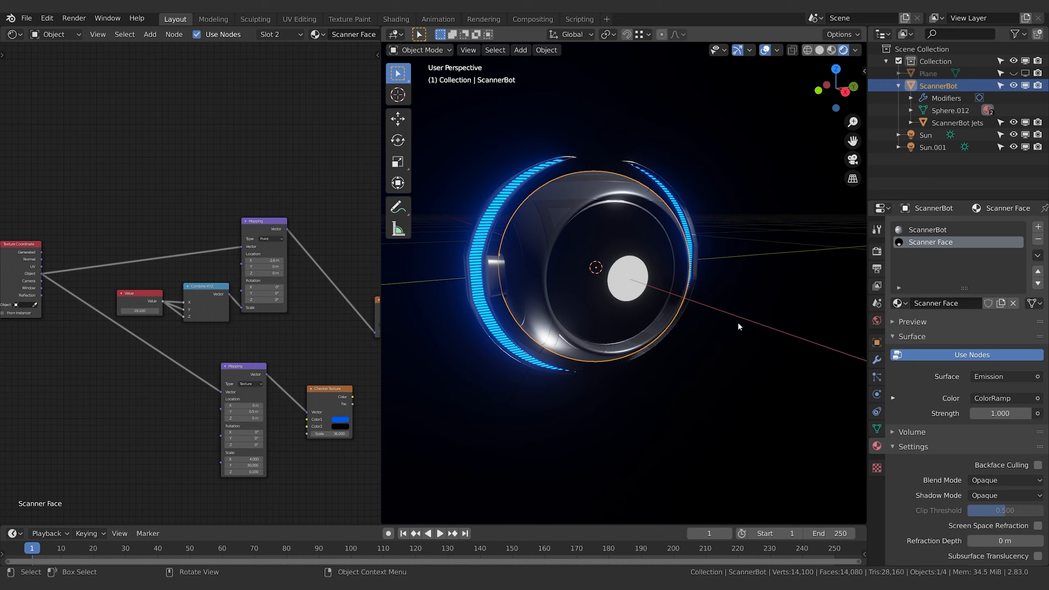
Add a sphere-shaped empty at the world origin and scale it down well below its 1 m radius
middle_click_drag(738, 326, 687, 314)
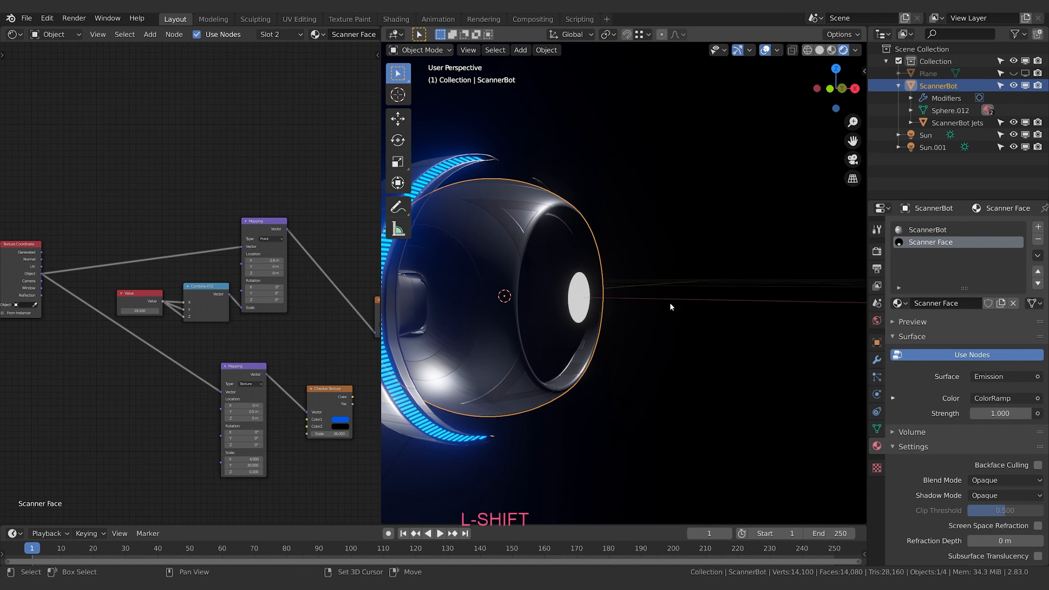
key("shift+a")
mouse_move(646, 426)
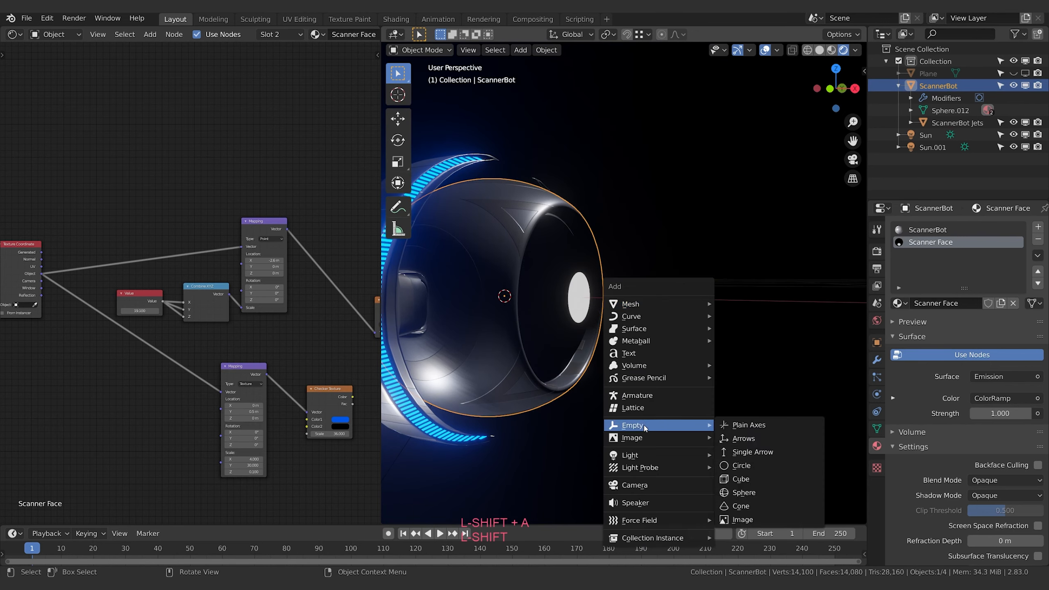
left_click(739, 490)
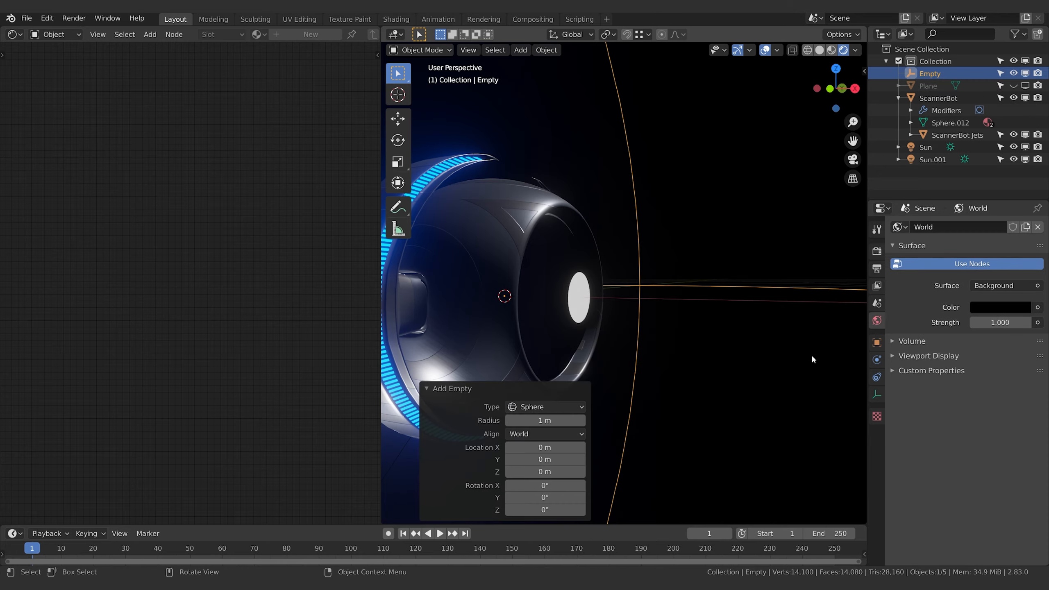
key("s")
left_click(528, 293)
Move the empty along X to about 0.27 m, in front of the face disc, and shrink it to a scale of about 0.021
key("g")
key("x")
left_click(716, 323)
key("s")
left_click(658, 312)
key("g")
key("x")
left_click(726, 297)
middle_click_drag(725, 297, 697, 317)
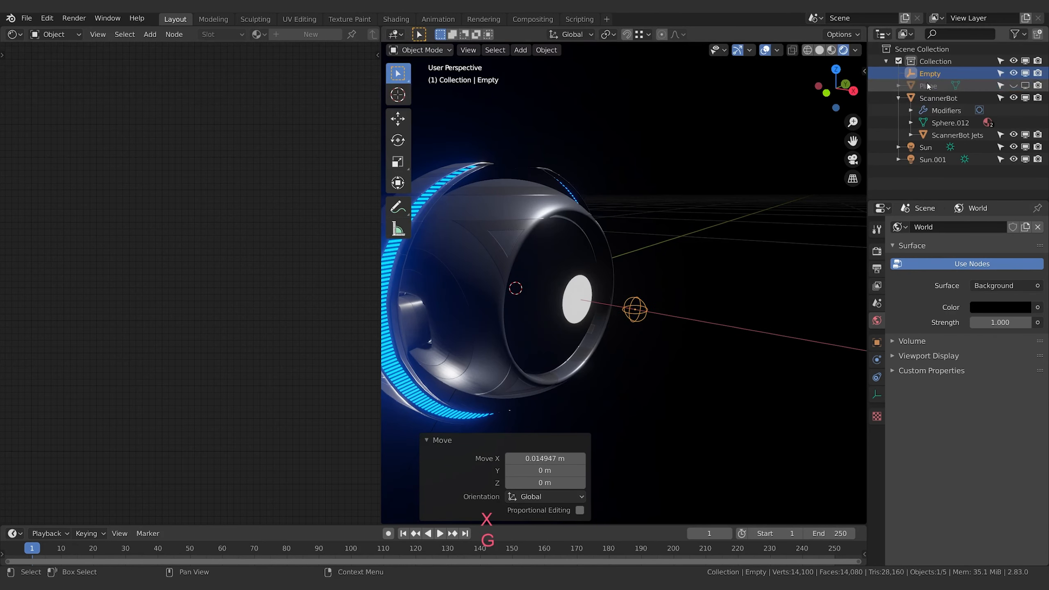
Rename the sphere empty as irisControl
double_click(929, 74)
type("iris")
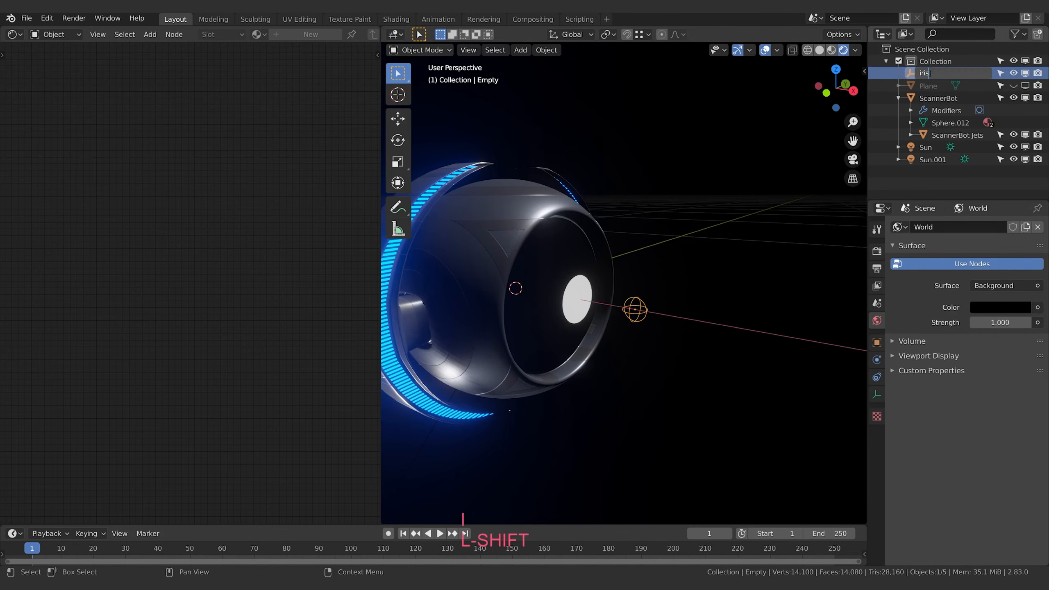
type("Control")
key("Return")
Try raising the irisControl empty along the Z axis
middle_click_drag(675, 399, 675, 285)
key("g")
key("z")
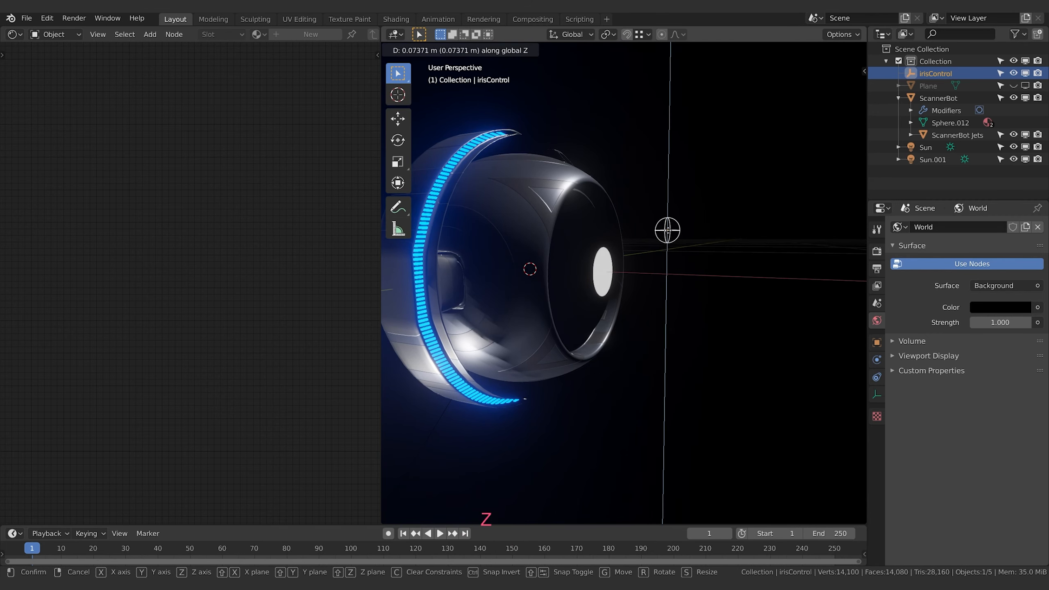
key("Escape")
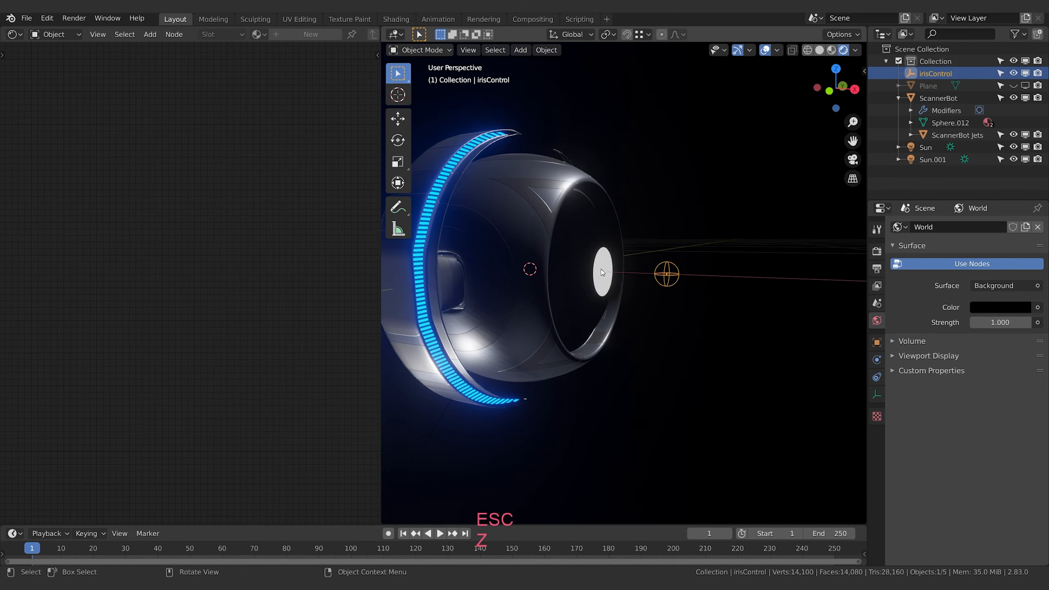
Reselect the ScannerBot and try different amounts in the Value node driving the pupil's scale, including about 21.8 and 9, settling on 15
middle_click_drag(713, 297, 738, 297)
left_click(602, 315)
left_click(922, 75)
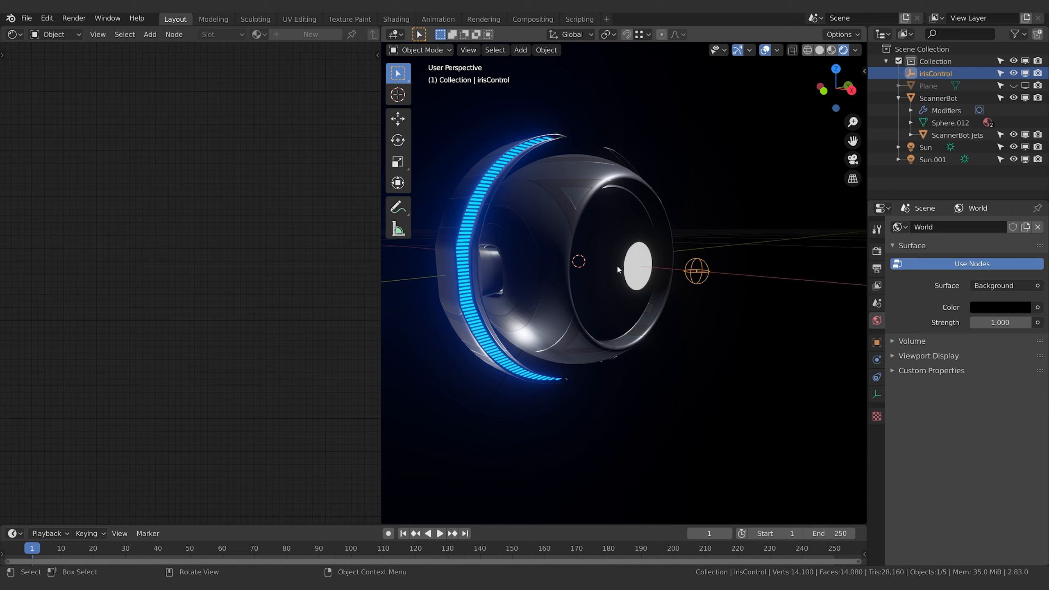
left_click(667, 287)
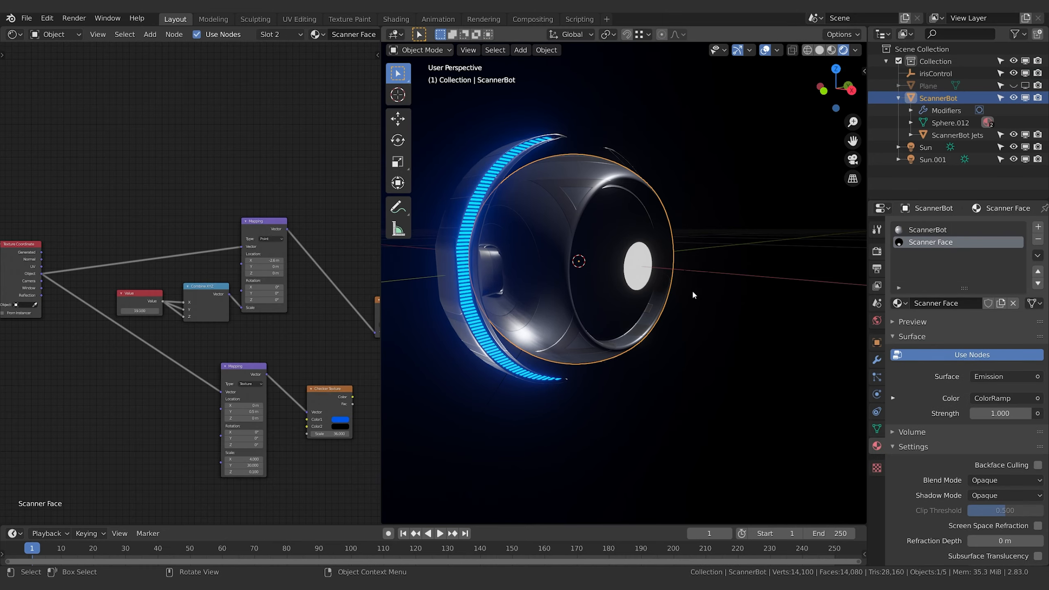
middle_click_drag(276, 335, 296, 335)
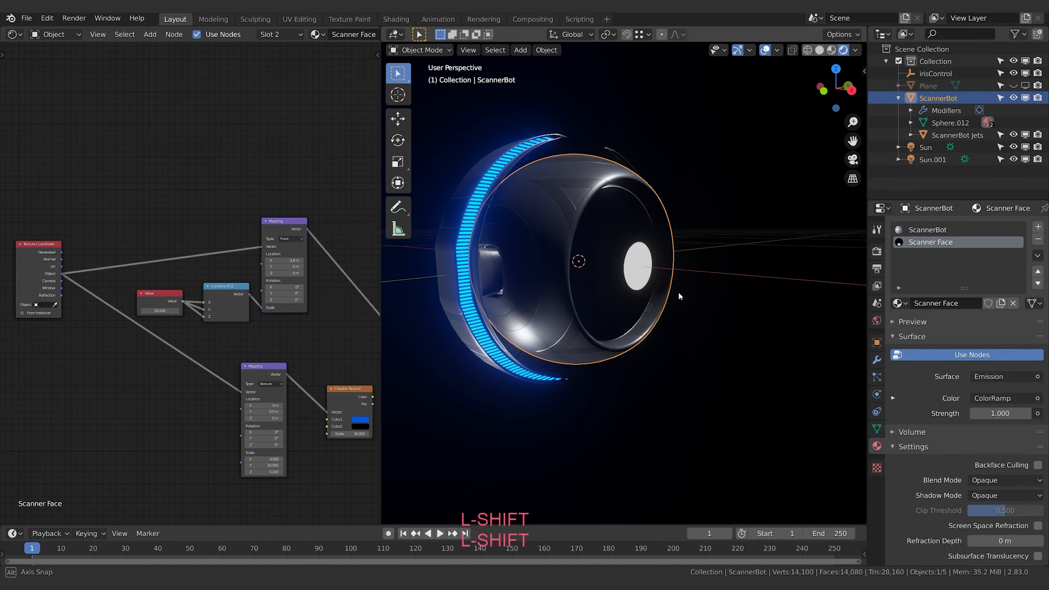
middle_click_drag(677, 290, 617, 247)
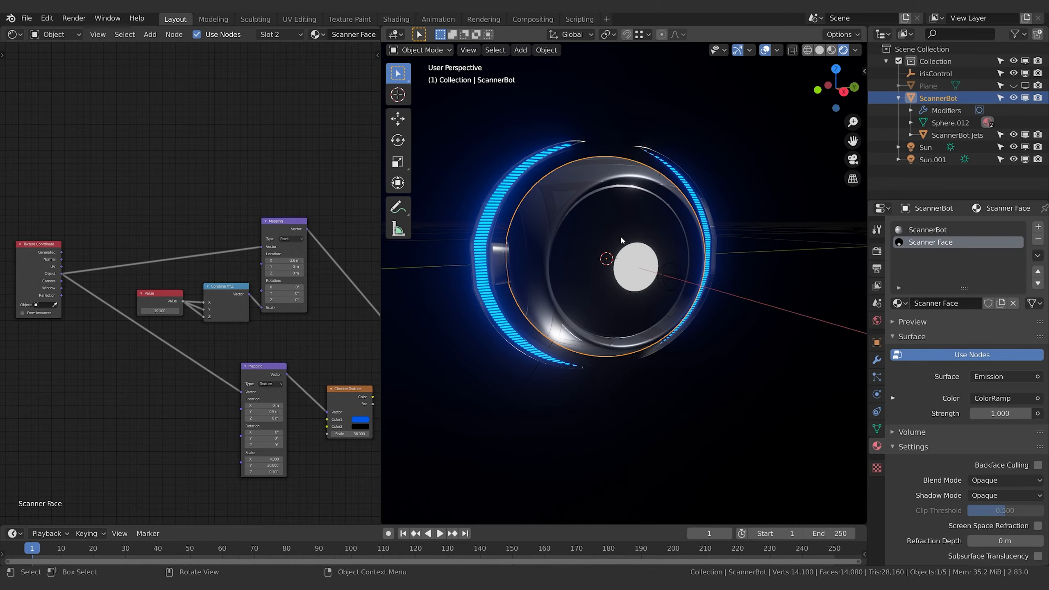
scroll(149, 343, "up", 2)
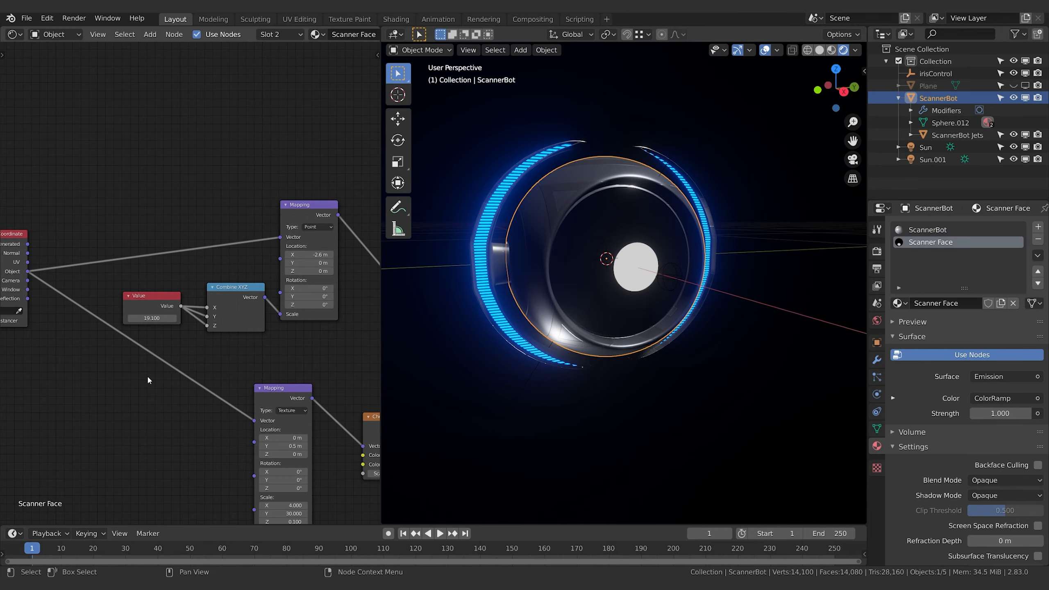
left_click_drag(157, 319, 178, 318)
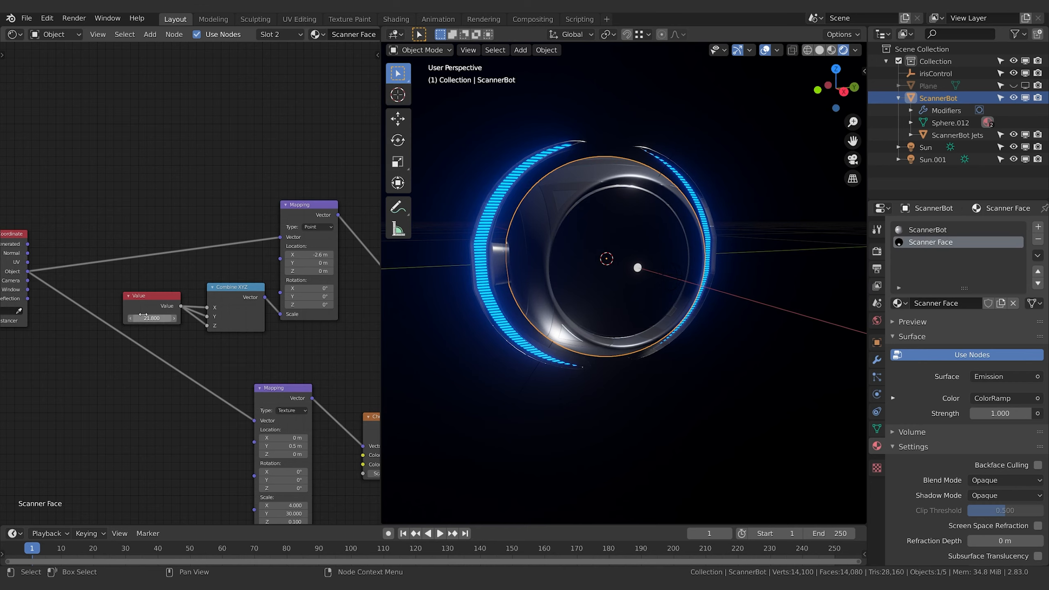
left_click(154, 318)
type("9")
key("Return")
left_click_drag(152, 318, 118, 318)
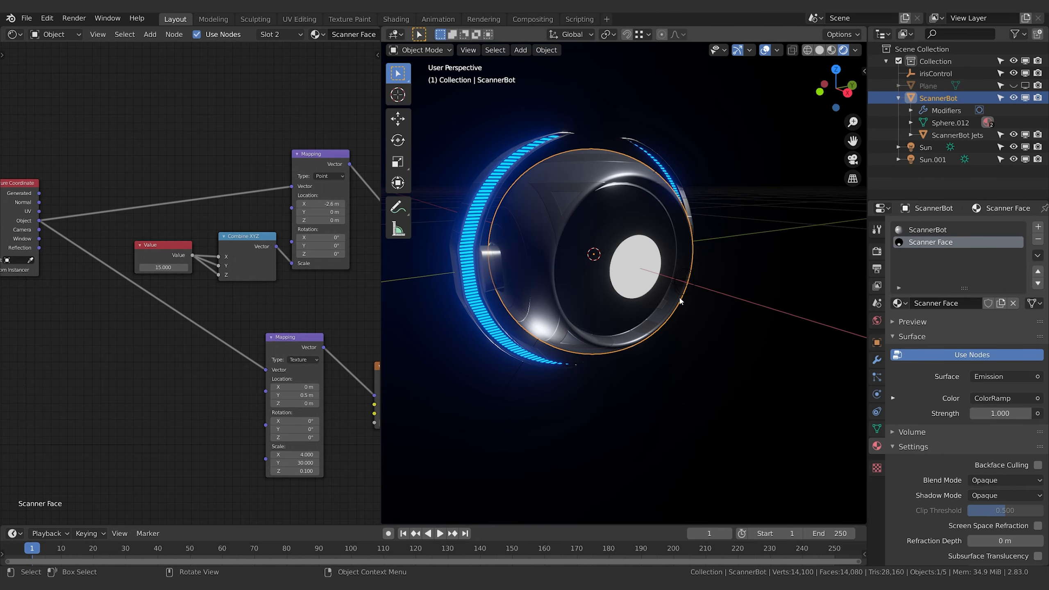
Add a Map Range node to the Scanner Face material and place it below the Texture Coordinate and Value nodes
left_click(693, 286)
left_click(678, 288)
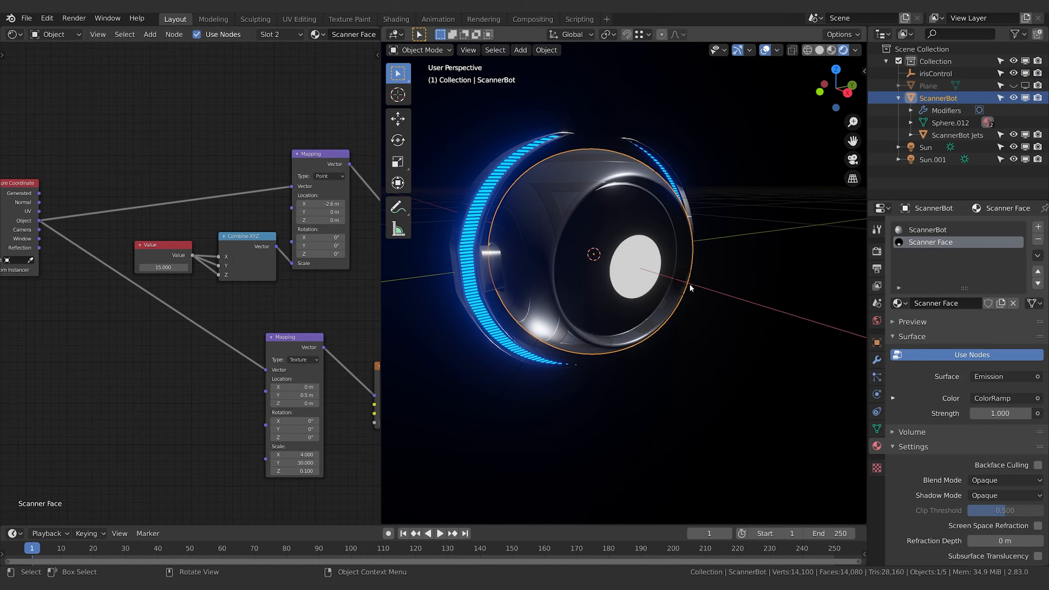
left_click(161, 258)
middle_click_drag(111, 301, 154, 300)
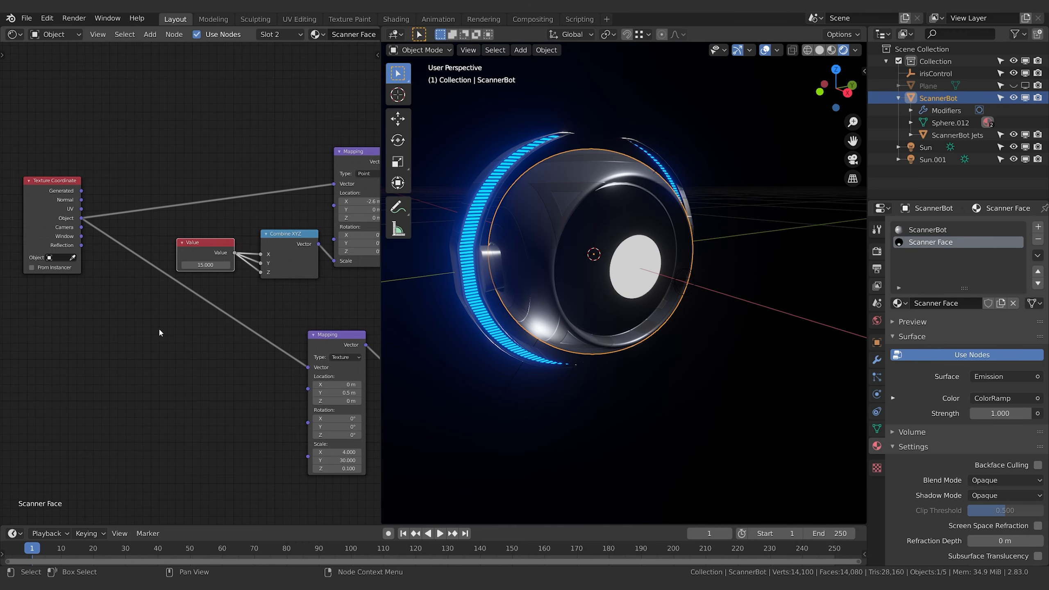
key("shift+a")
type("smap")
key("Down")
key("Down")
key("Down")
key("Return")
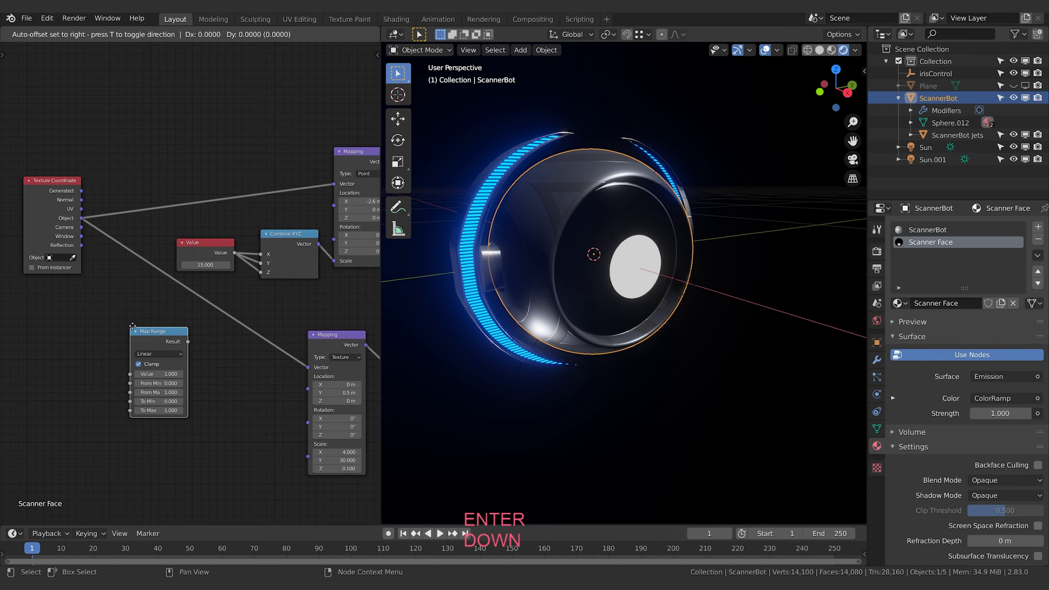
left_click(128, 325)
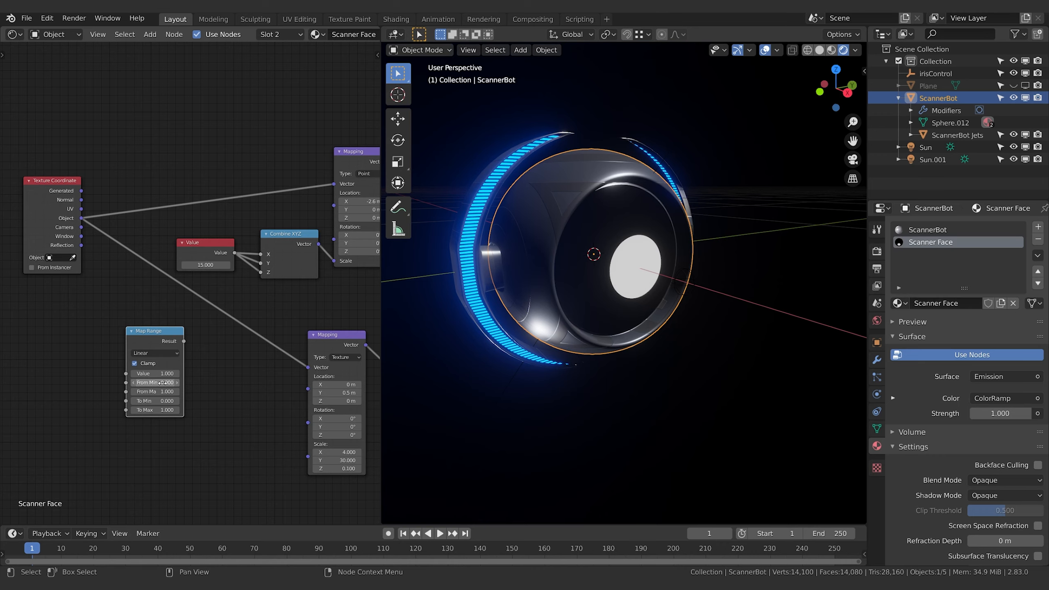
left_click_drag(159, 330, 129, 325)
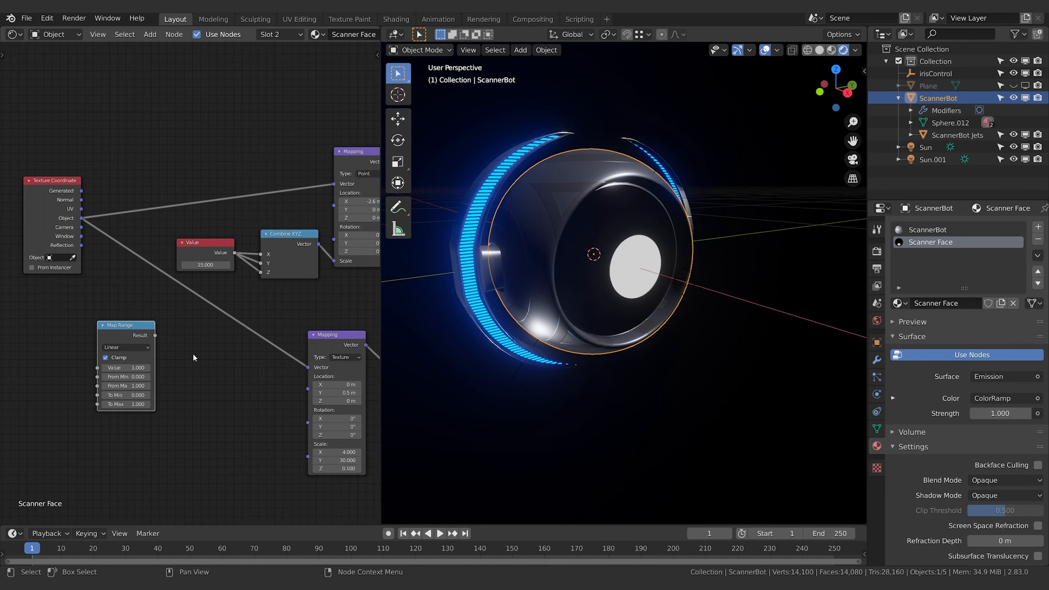
Examine the irisControl empty's location in its object properties, and reselect the ScannerBot
left_click(922, 75)
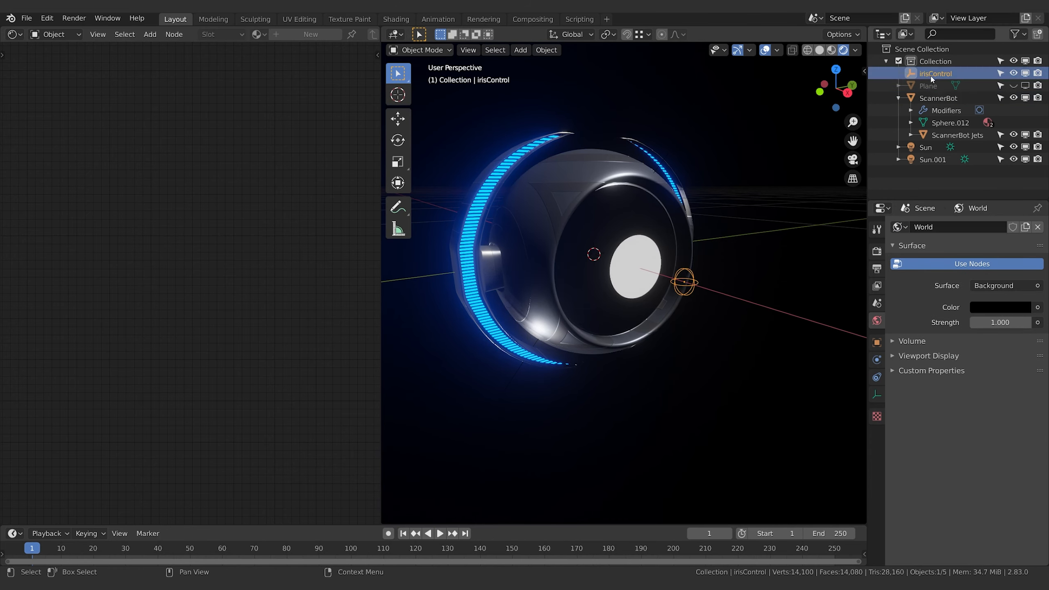
left_click(877, 342)
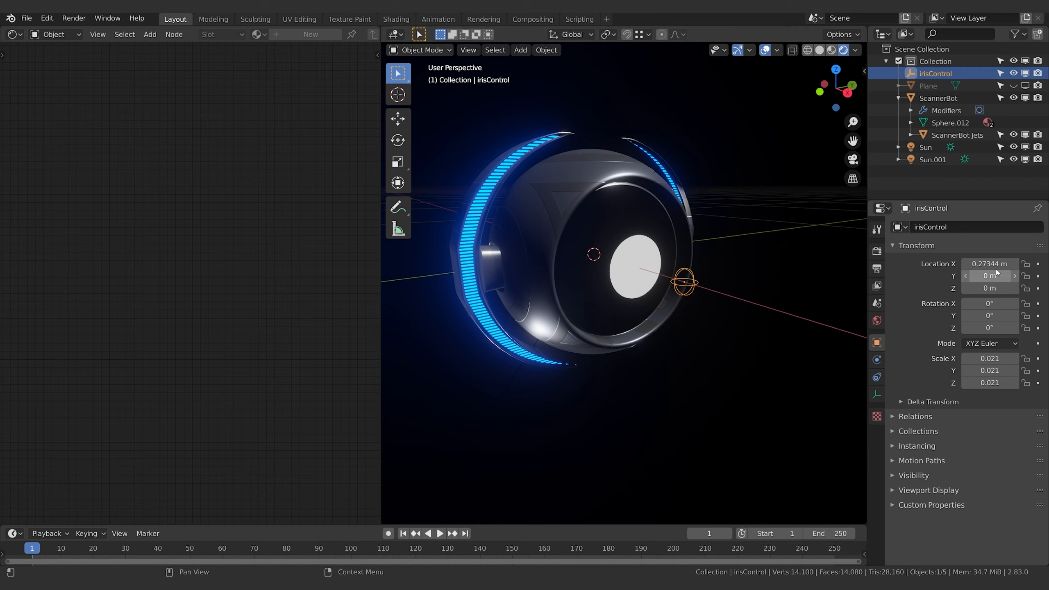
middle_click_drag(665, 275, 651, 271)
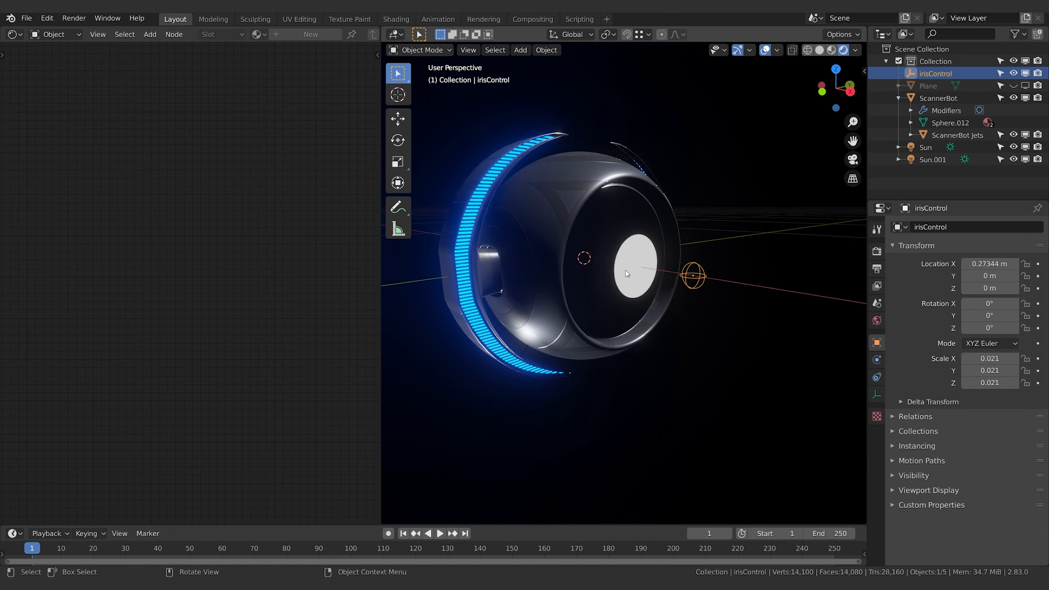
left_click(617, 241)
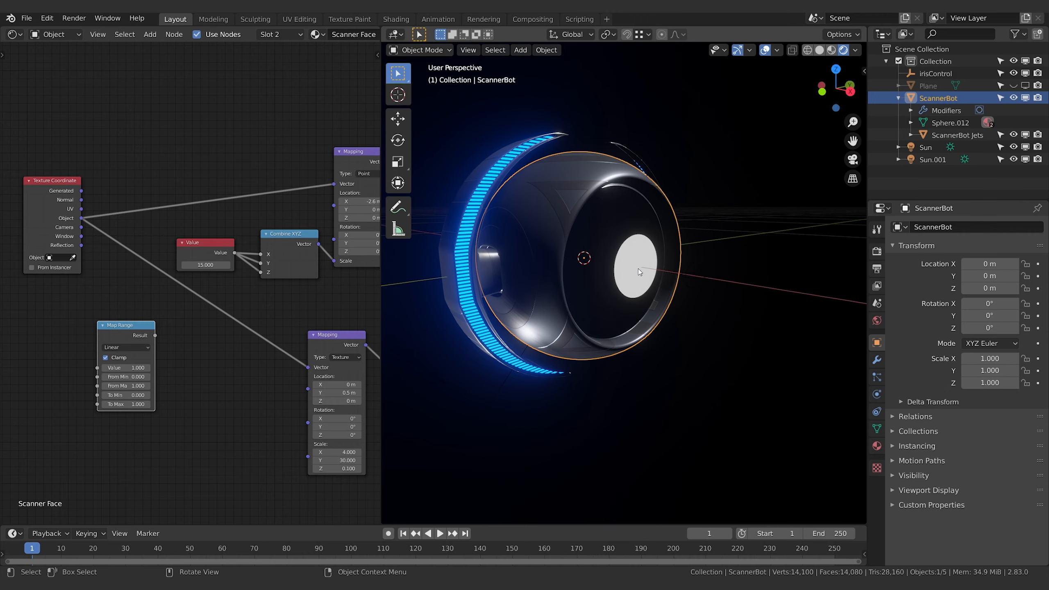
Set the Value node to 21.9, and give the Map Range node a From Max of 0.09 and a To Min of 21.9
type("21.9")
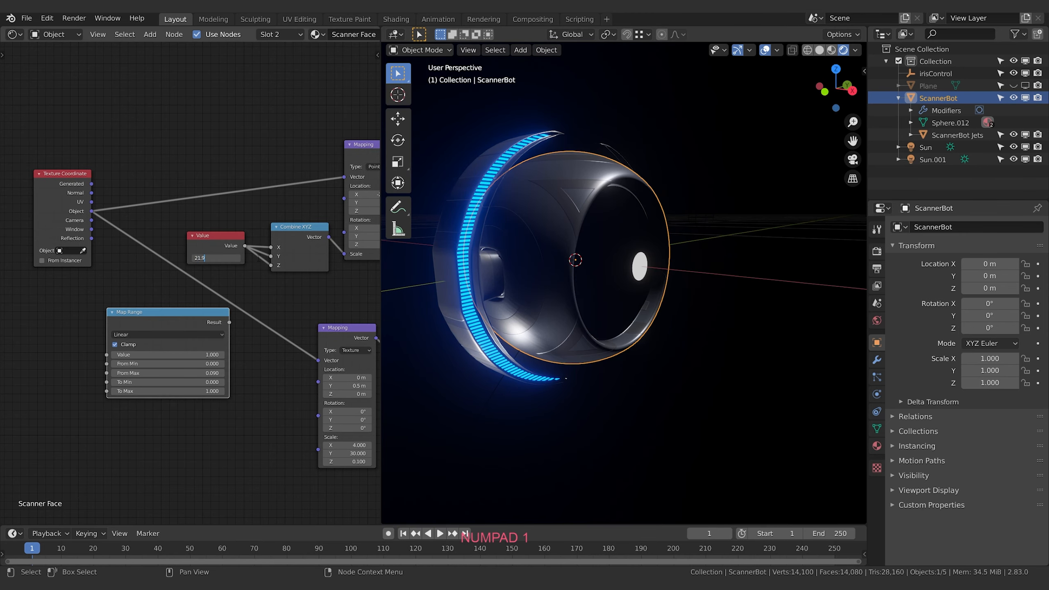
key("Return")
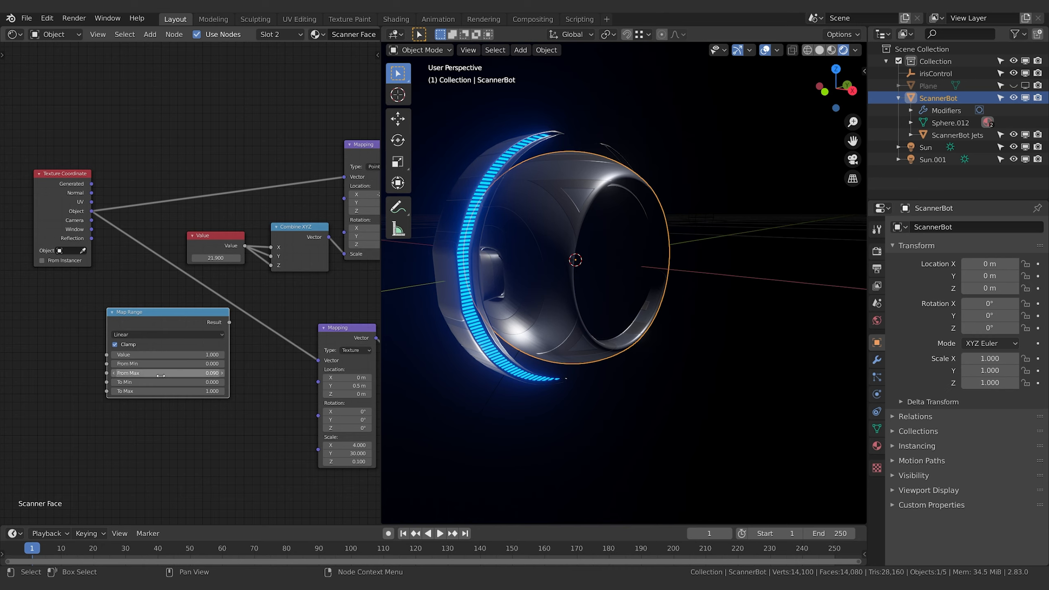
left_click(179, 382)
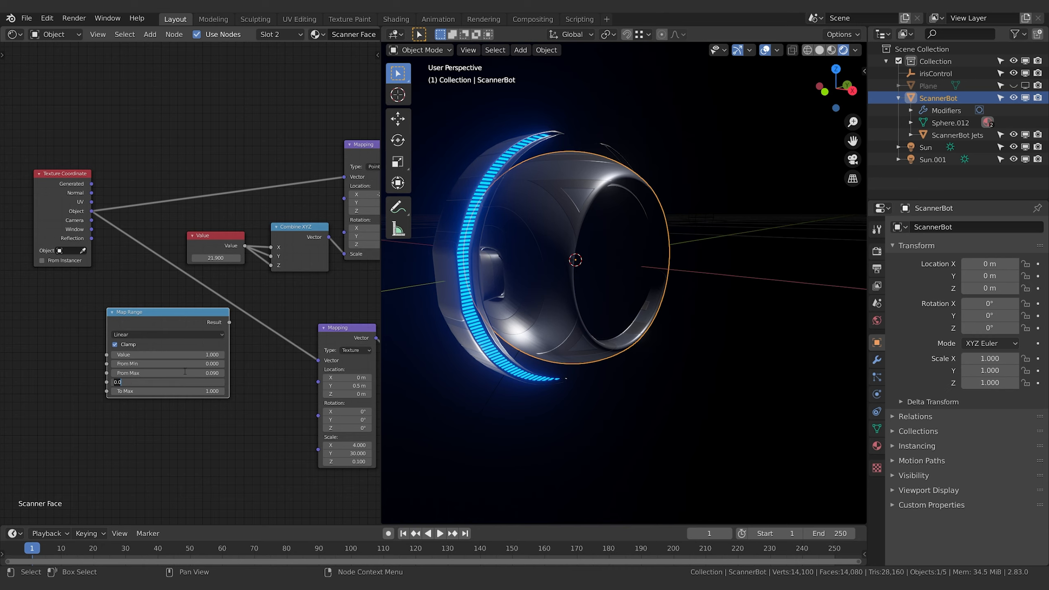
type("21.9")
key("Return")
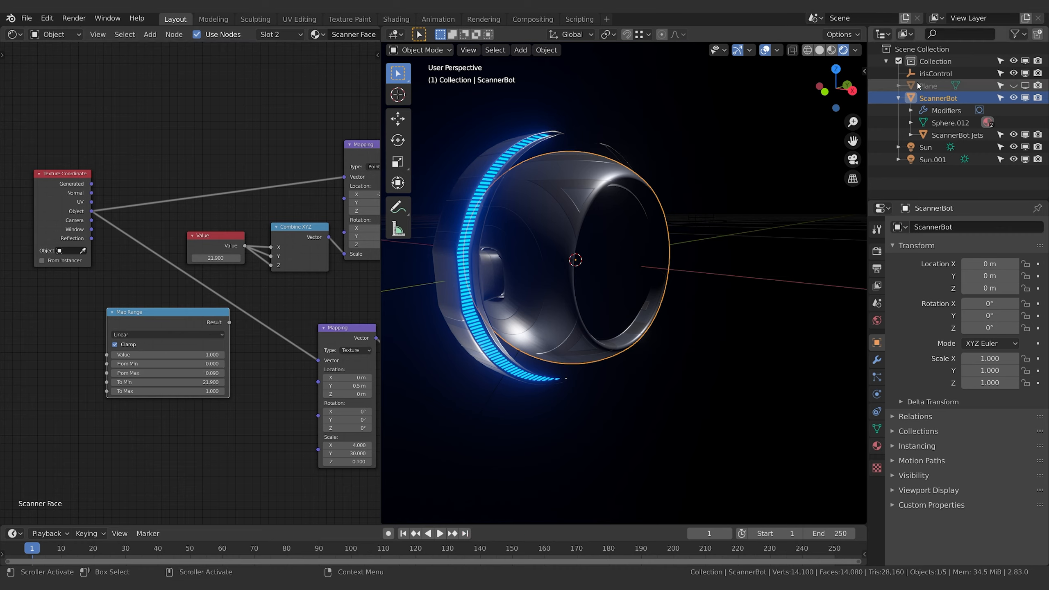
Check the irisControl empty's location, and set both the ScannerBot material's Value node and the Map Range's To Max to 15
left_click(935, 73)
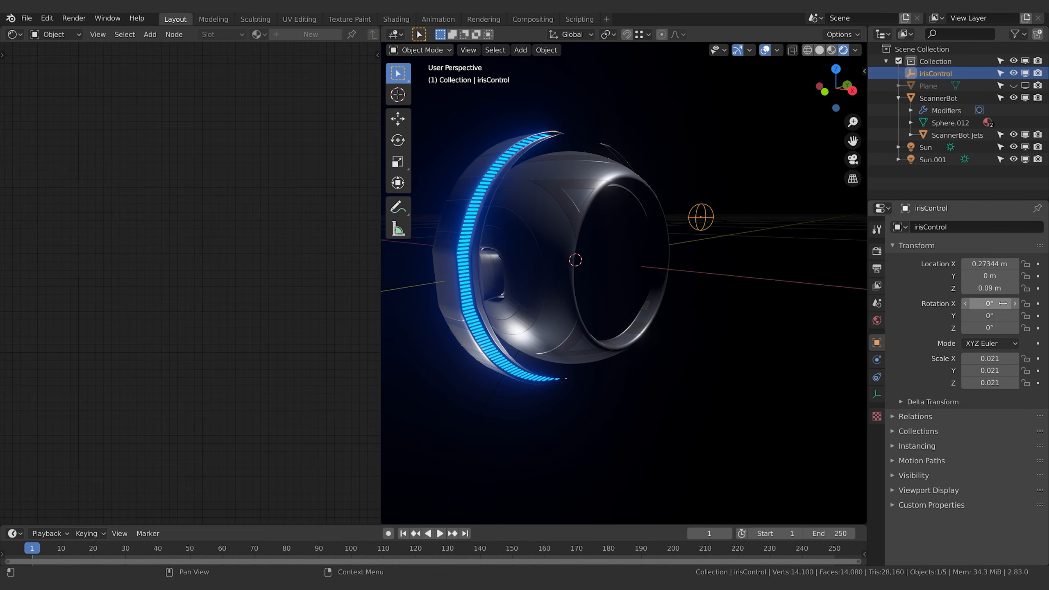
left_click(554, 253)
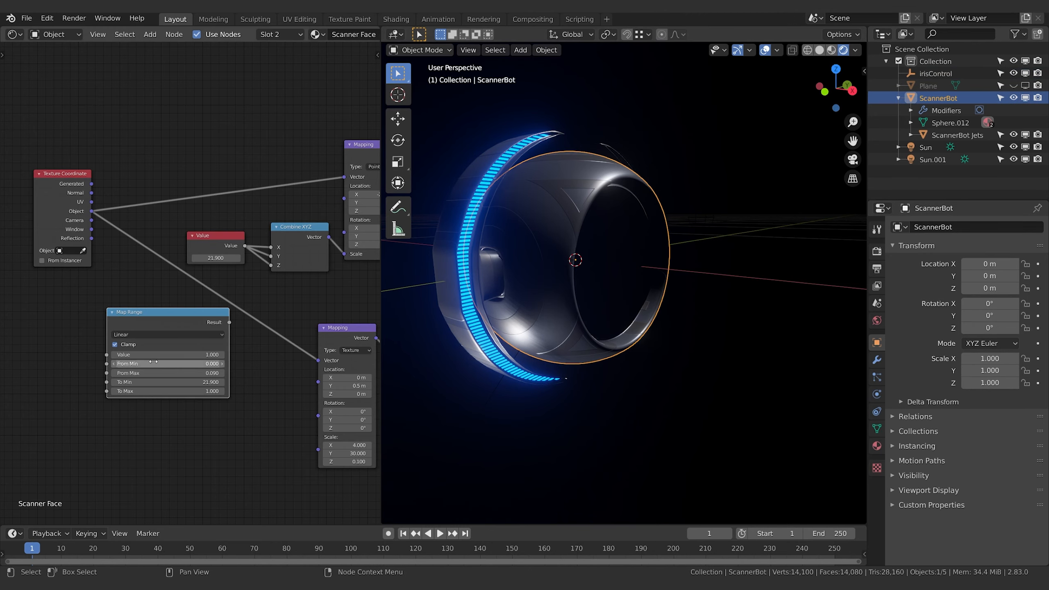
mouse_move(215, 258)
left_mouse_down()
mouse_move(188, 258)
mouse_move(200, 258)
left_mouse_up()
left_click(216, 257)
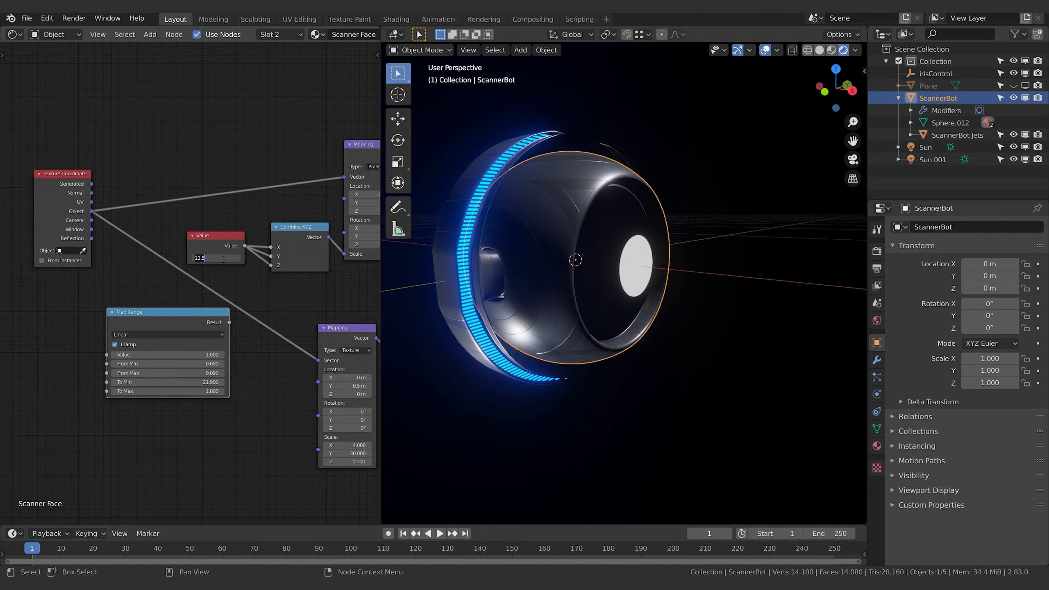
type("15")
key("Return")
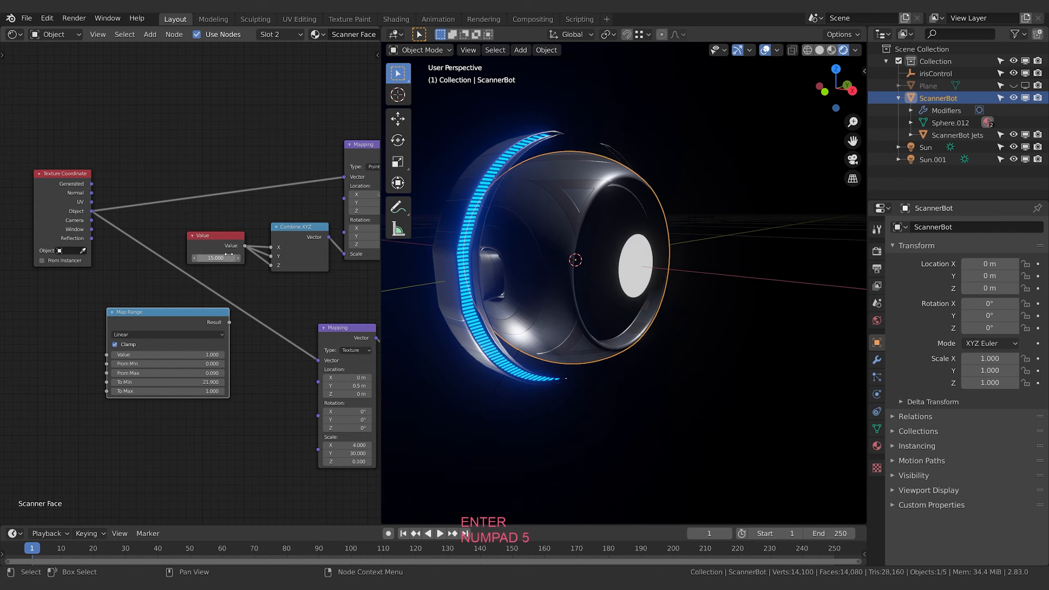
left_click(169, 391)
type("15")
key("KP_Enter")
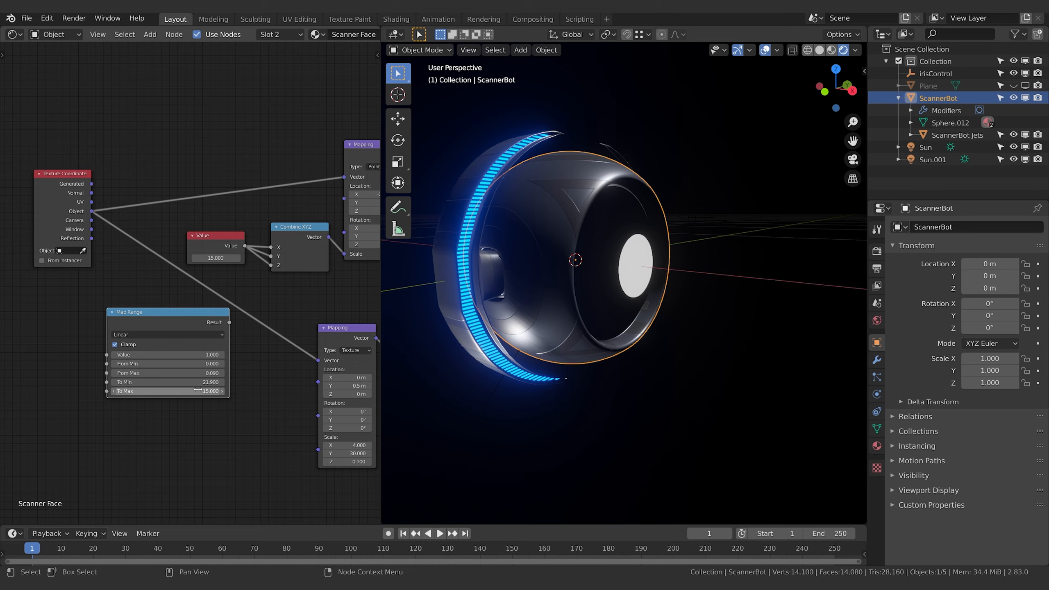
Move the Map Range node slightly lower, clear of the link running from the Texture Coordinate node to the lower Mapping node
left_click_drag(146, 313, 151, 321)
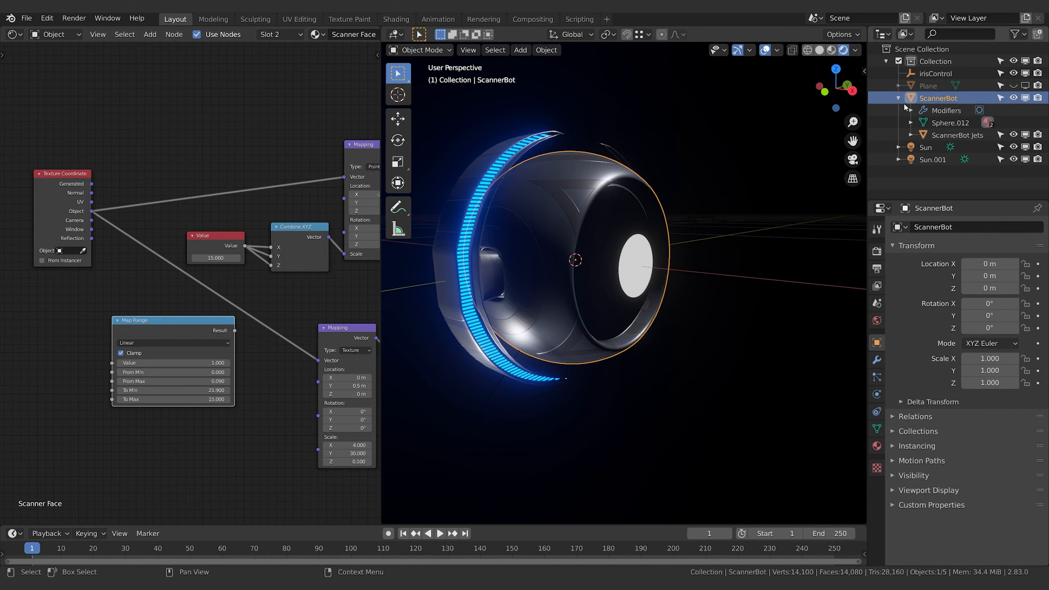
left_click(935, 73)
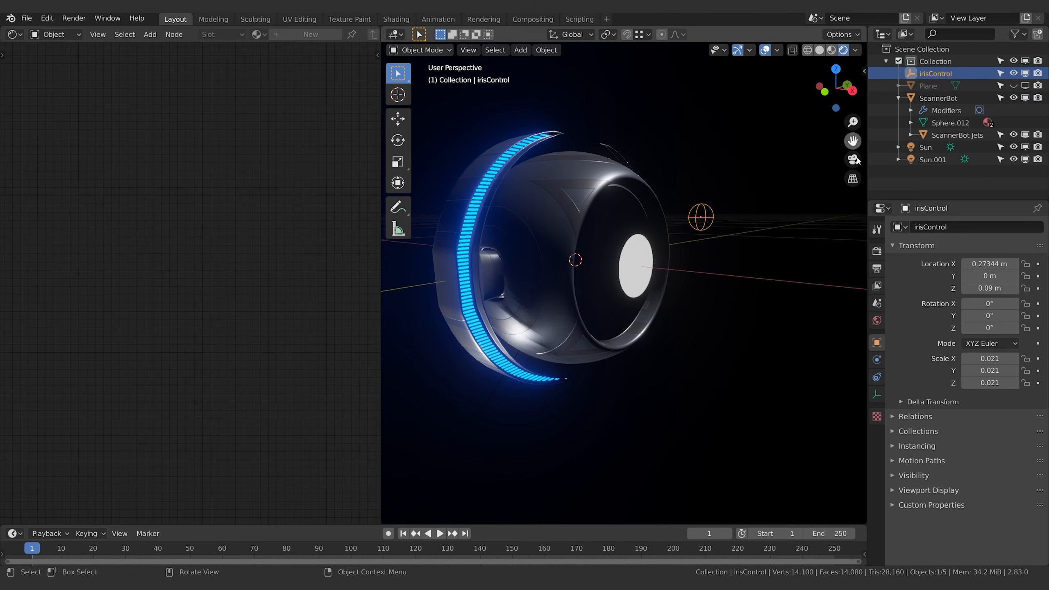
left_click(937, 98)
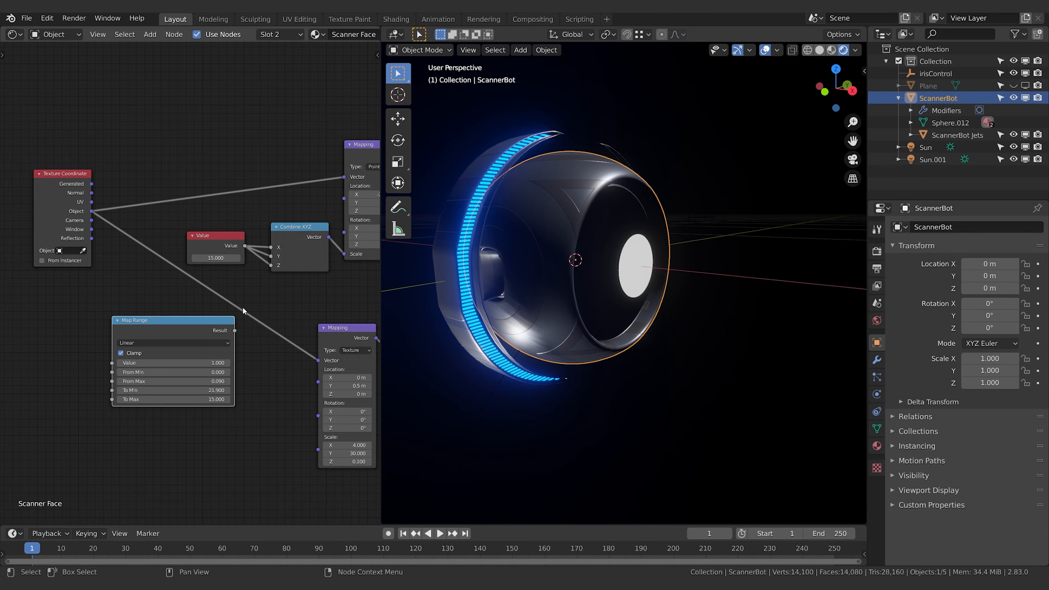
middle_click_drag(206, 326, 243, 338)
left_click_drag(177, 332, 189, 349)
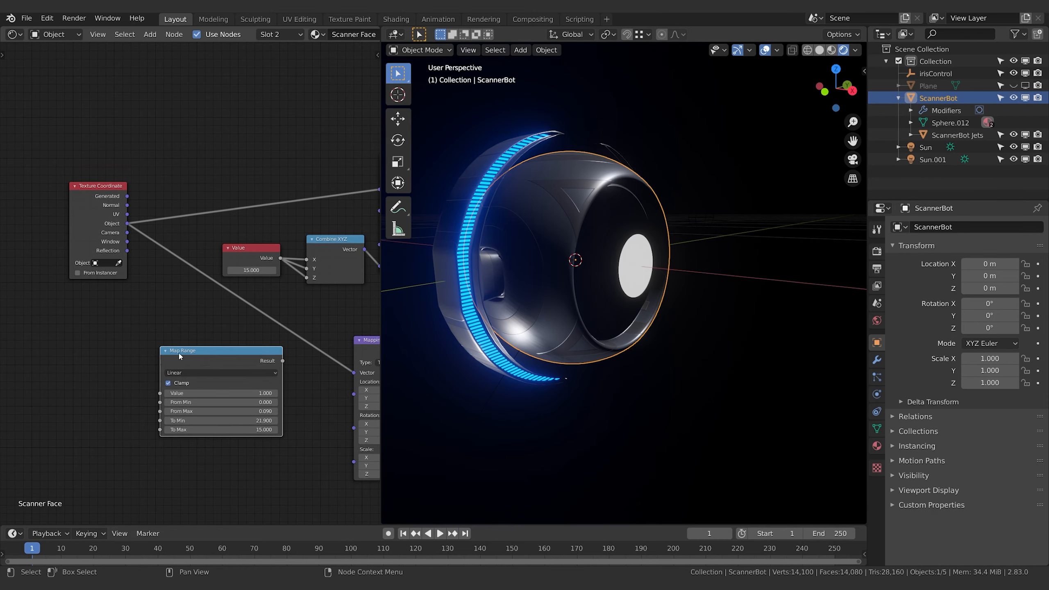
Add a second Value node to the Scanner Face material and place it just before the Map Range node
left_click(113, 338)
middle_click_drag(113, 338, 173, 345)
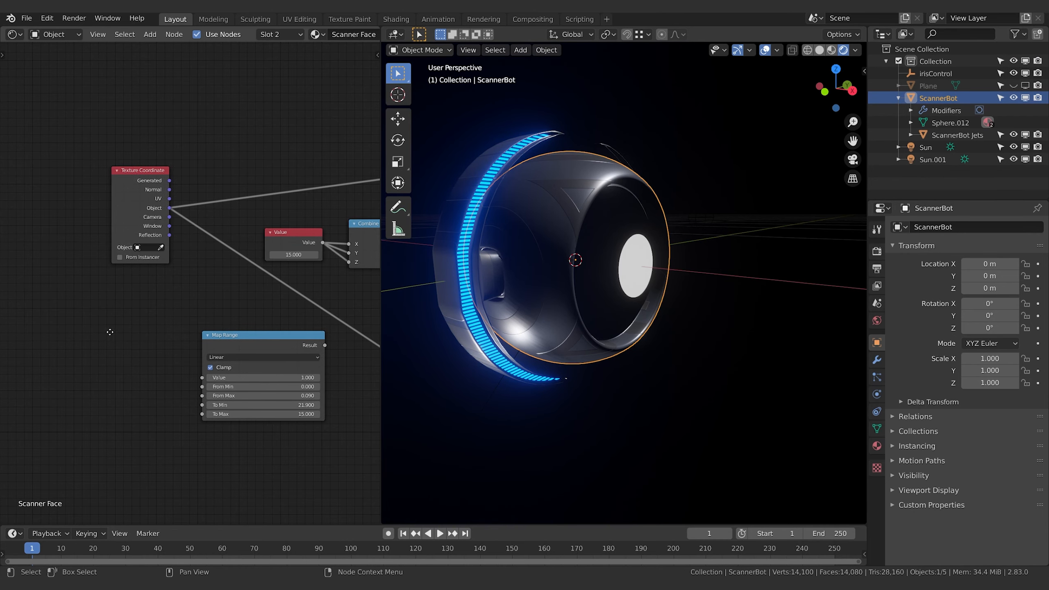
middle_click_drag(109, 332, 125, 332)
key("shift+a")
left_click(125, 334)
type("value")
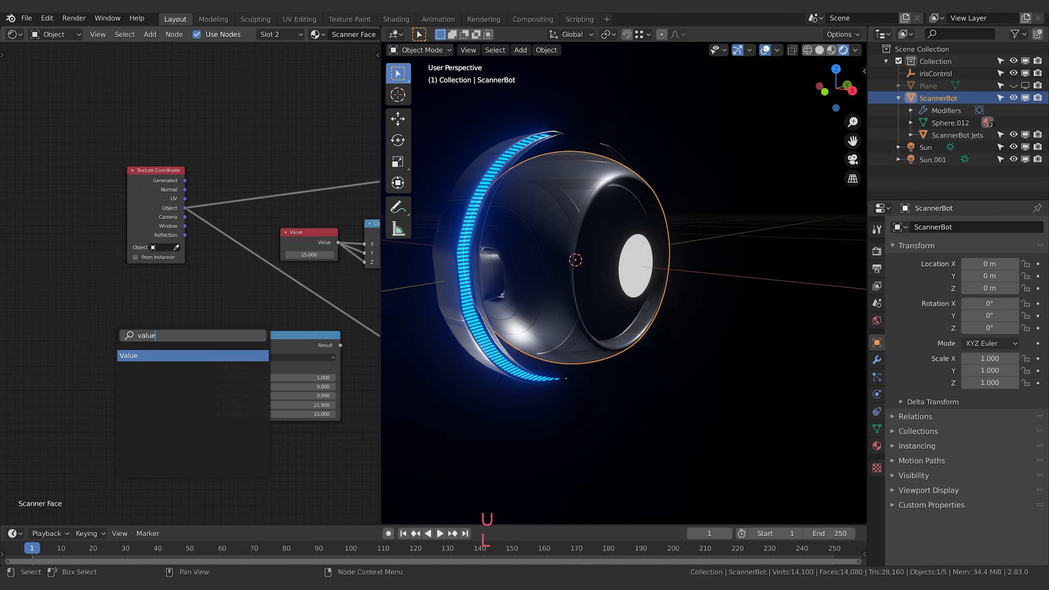
key("Return")
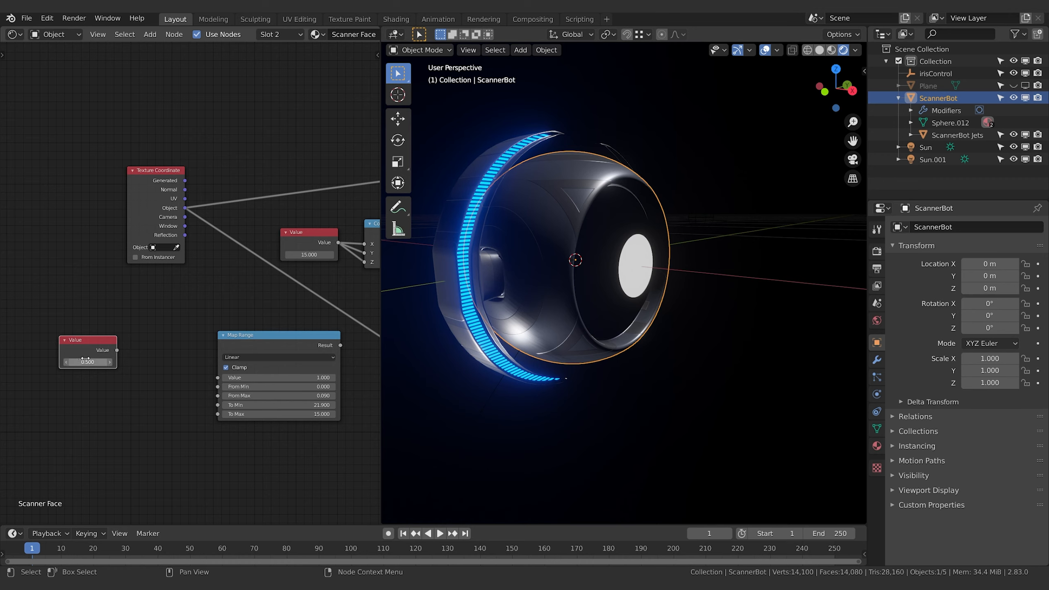
Add a driver to the new Value node's value and open its scripted expression for editing
right_click(85, 359)
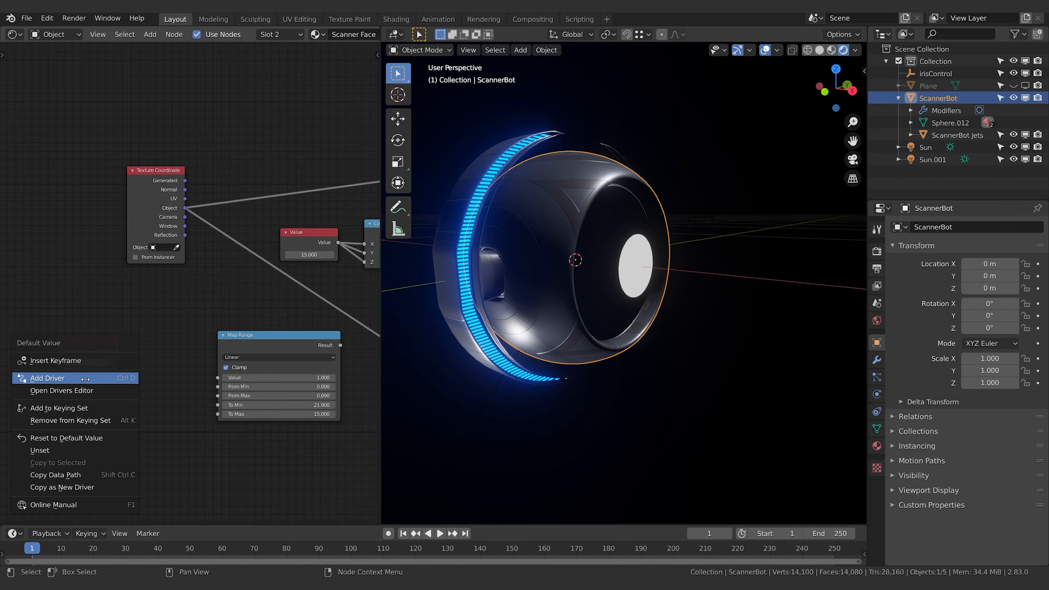
left_click(85, 379)
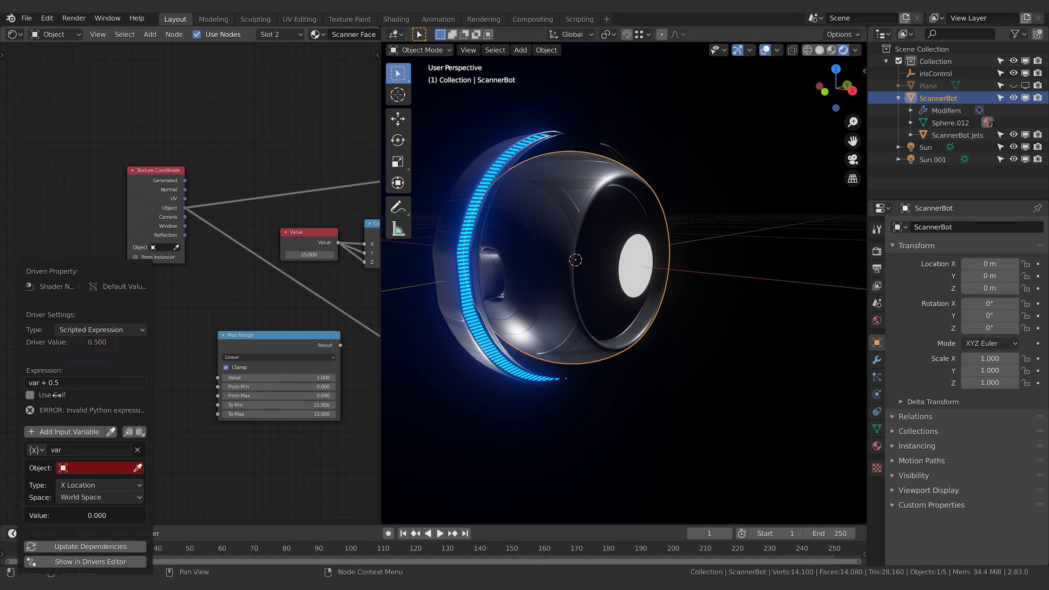
left_click(103, 386)
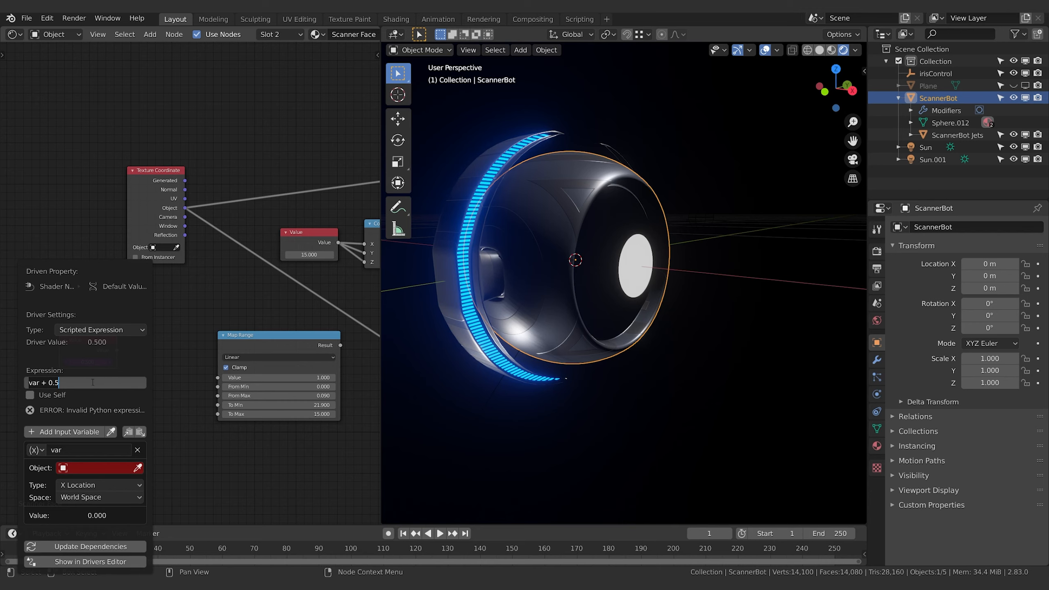
key("Return")
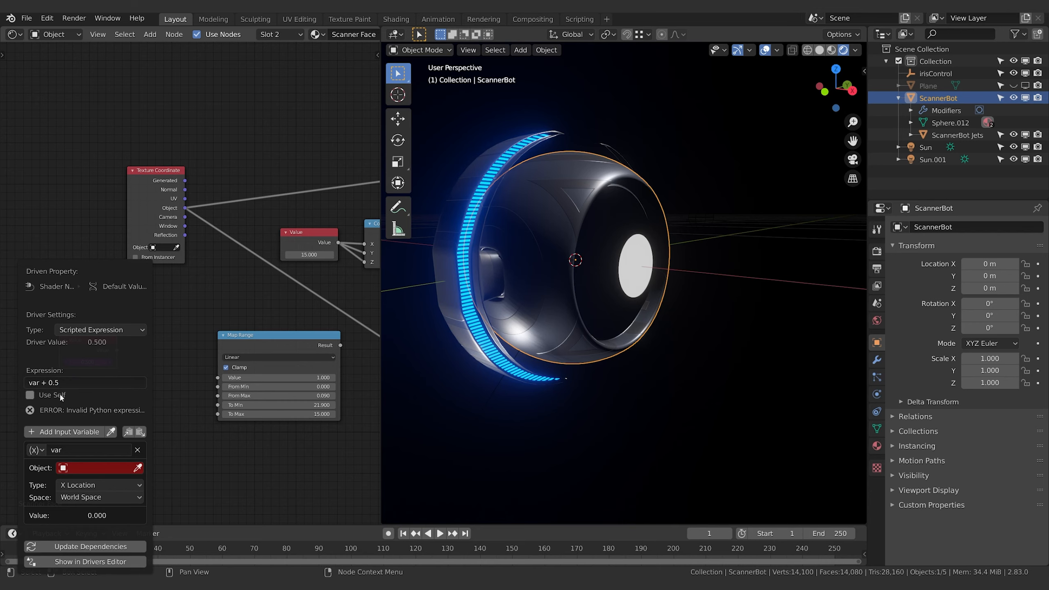
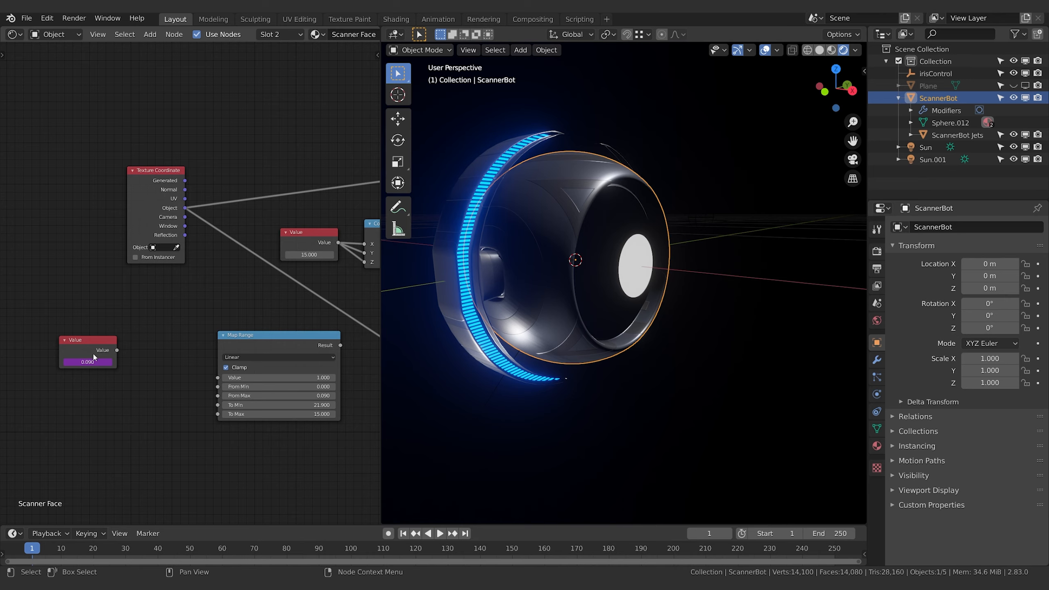
Reposition the driven Value node, lower the irisControl empty about 0.046 m along Z, and reselect ScannerBot to check the driver
left_click_drag(94, 357, 107, 377)
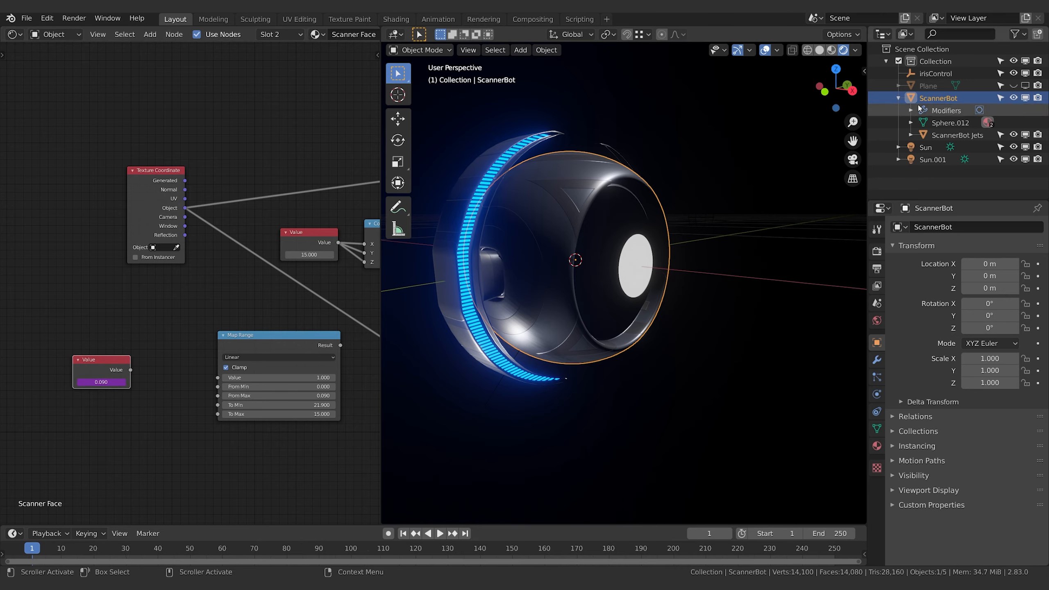
left_click(934, 74)
key("g")
key("z")
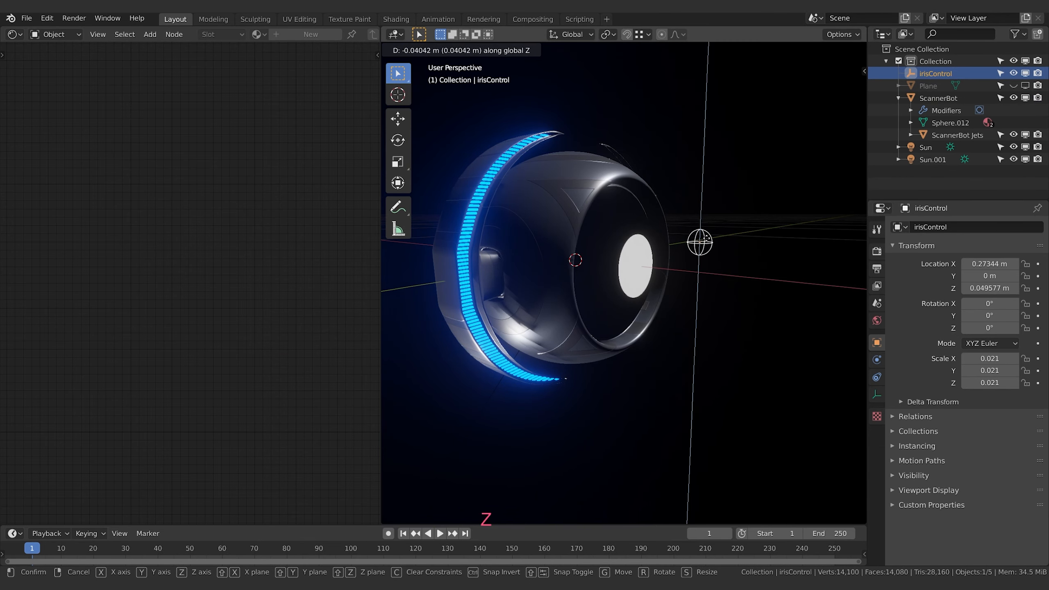
left_click(705, 240)
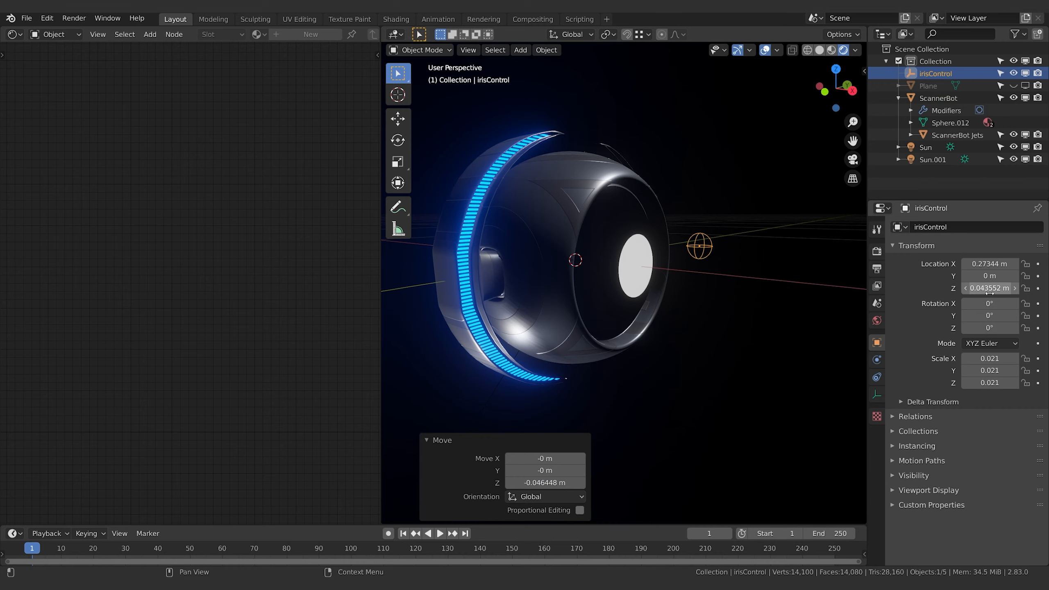
left_click(548, 241)
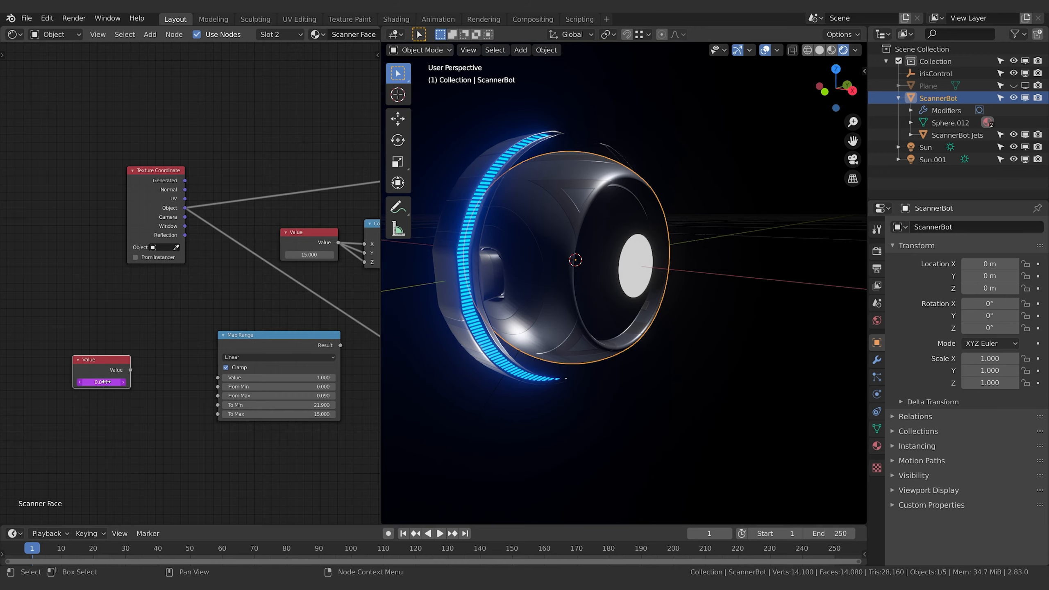
Link the driven Value node's output to the Map Range's Value input and tidy the Value node's placement
left_click_drag(104, 368, 106, 377)
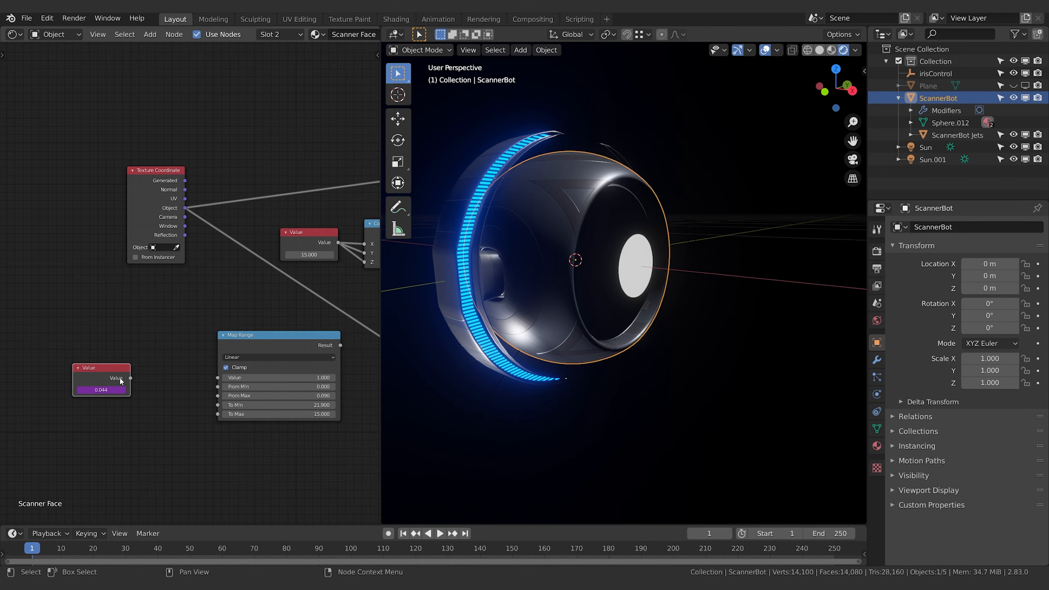
mouse_move(158, 381)
middle_mouse_down()
mouse_move(130, 388)
mouse_move(147, 386)
middle_mouse_up()
left_click_drag(103, 378, 141, 375)
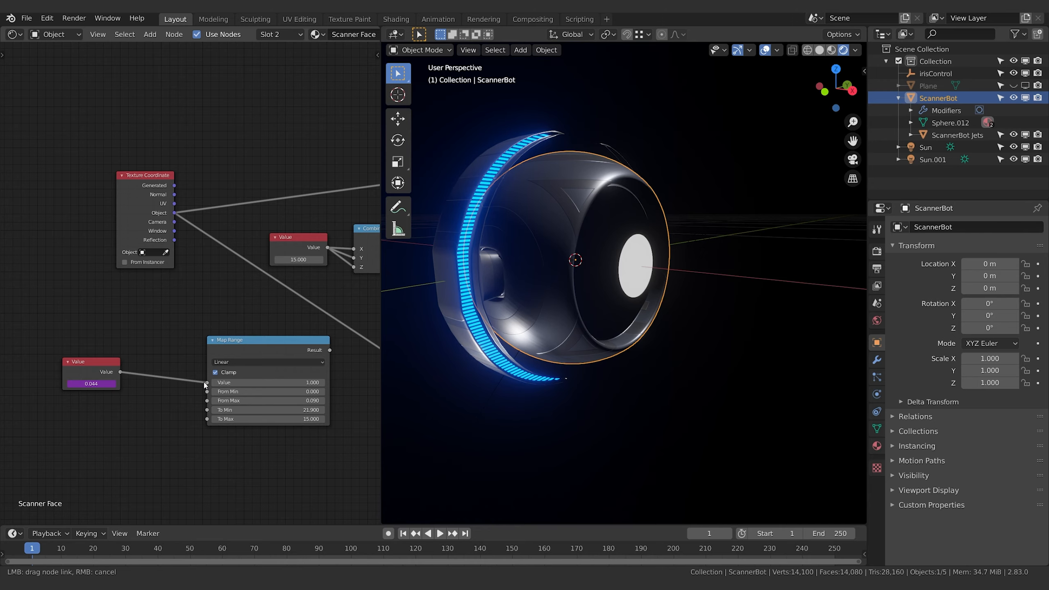
left_click_drag(206, 385, 206, 383)
middle_click_drag(153, 426, 83, 435)
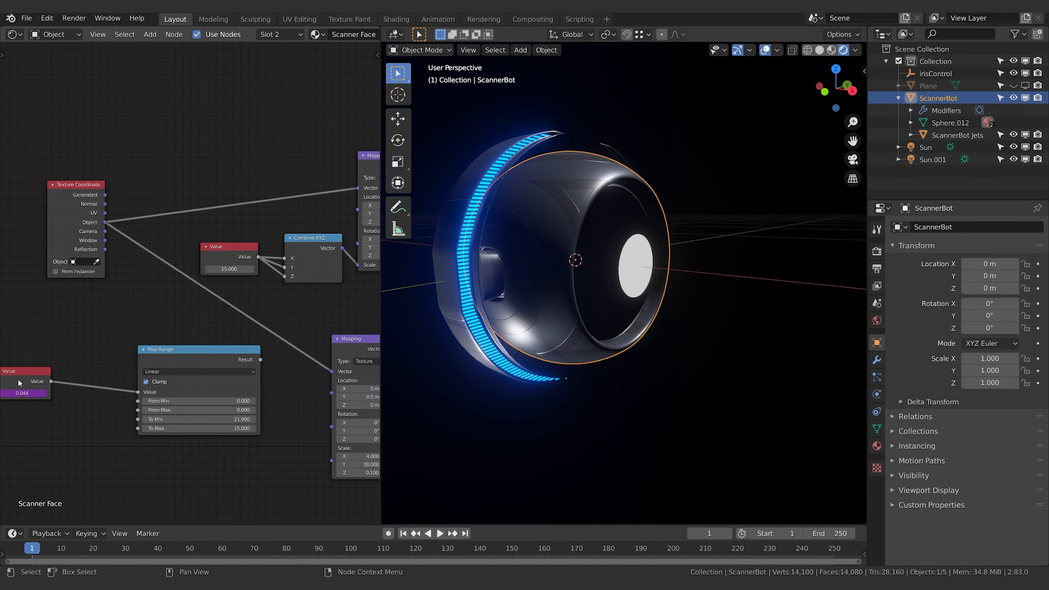
left_click_drag(18, 383, 29, 375)
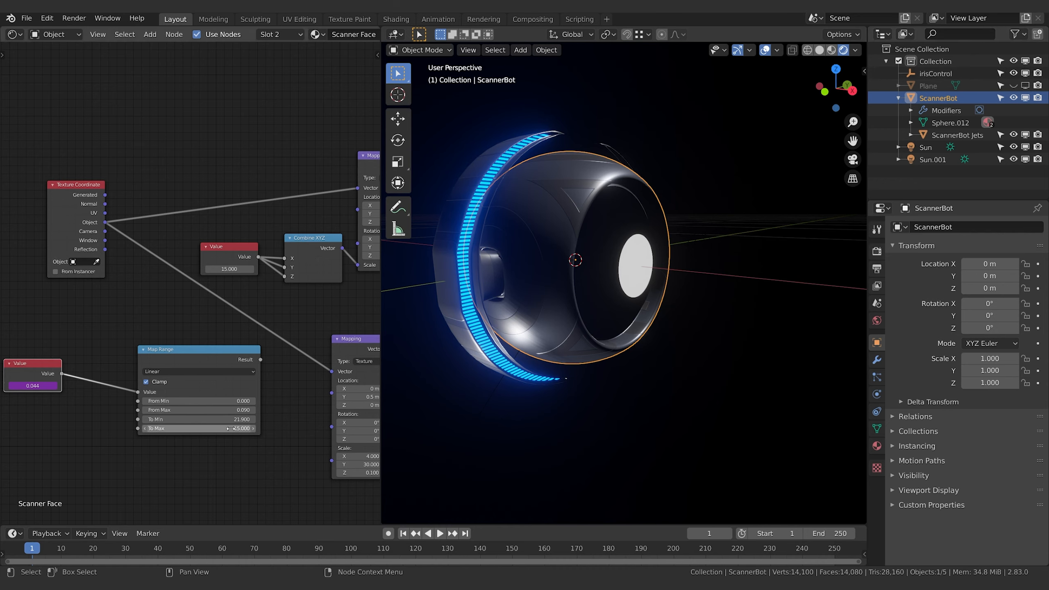
Space out the Map Range and undriven Value nodes, and link the Map Range's Result to the Combine XYZ's X, Y and Z inputs
middle_click_drag(296, 403, 269, 412)
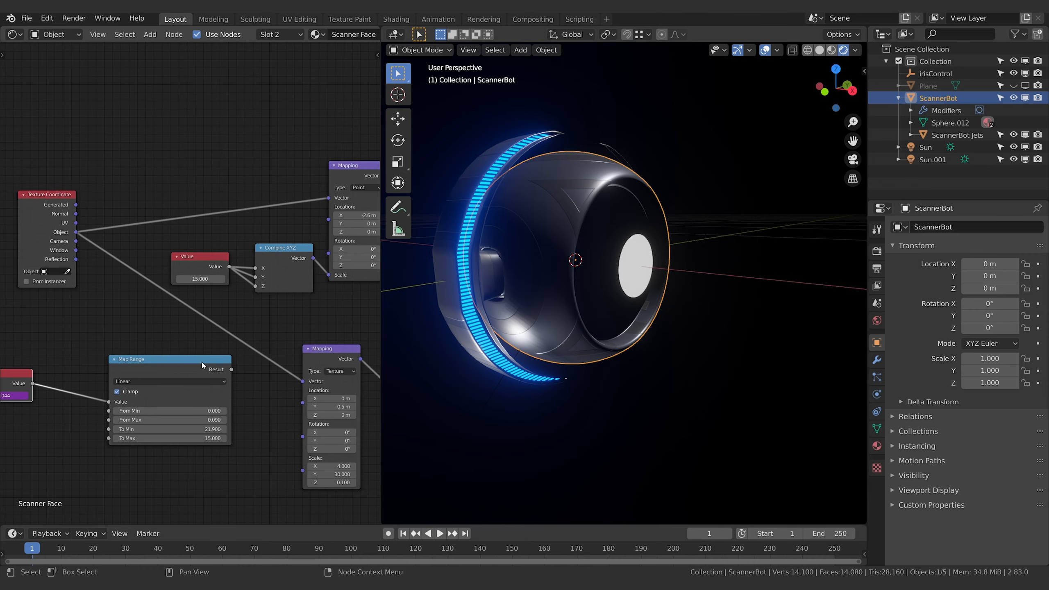
left_click_drag(202, 361, 162, 364)
middle_click_drag(214, 373, 200, 407)
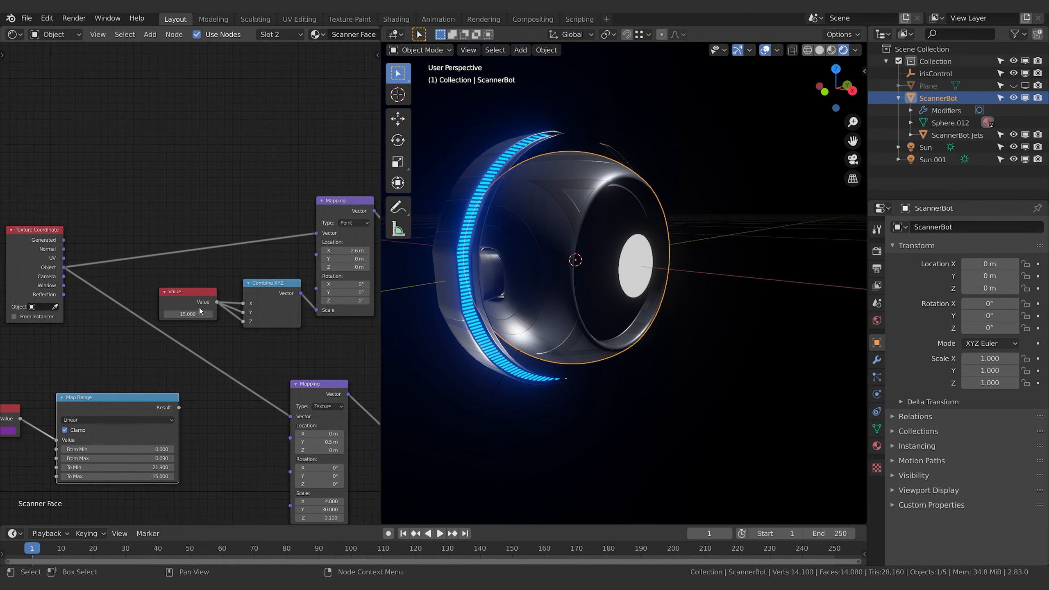
left_click_drag(200, 310, 182, 300)
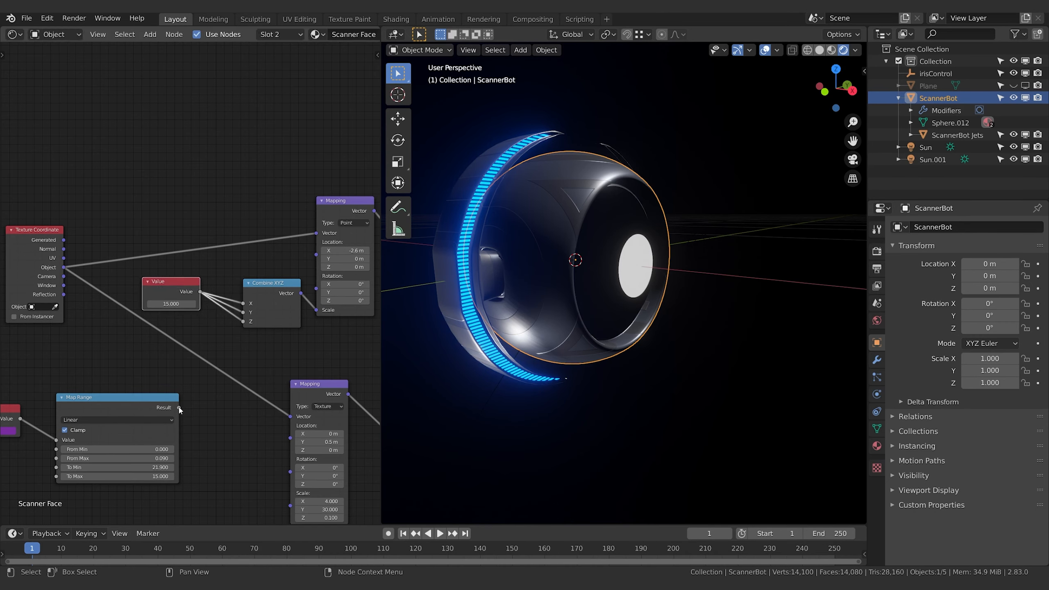
left_click_drag(178, 408, 243, 321)
left_click_drag(179, 408, 243, 312)
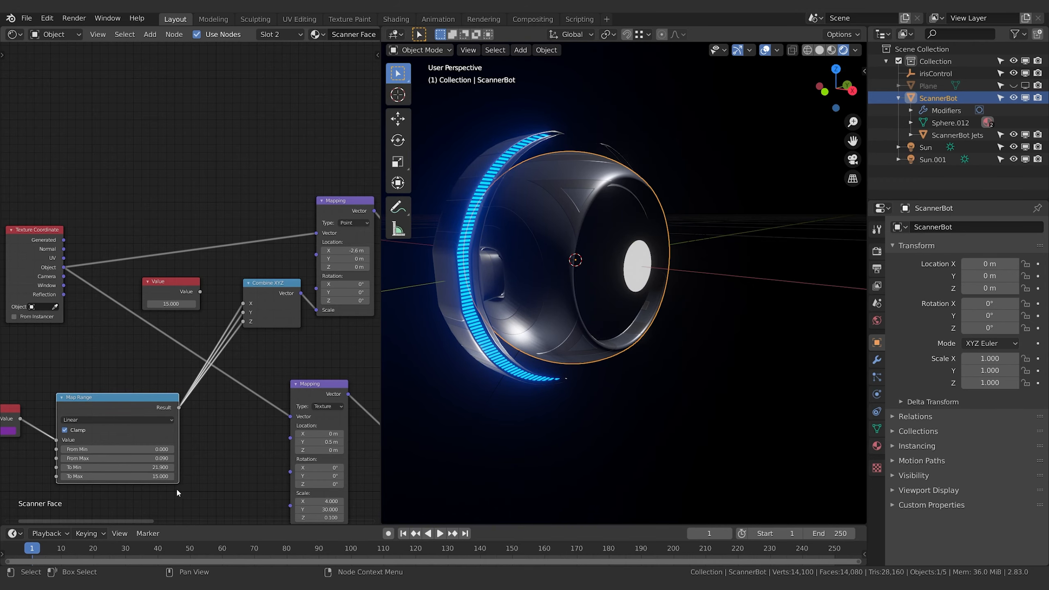
Lower the irisControl empty about 0.022 m along Z to test the pupil size, and reselect ScannerBot
middle_click_drag(176, 488, 315, 464)
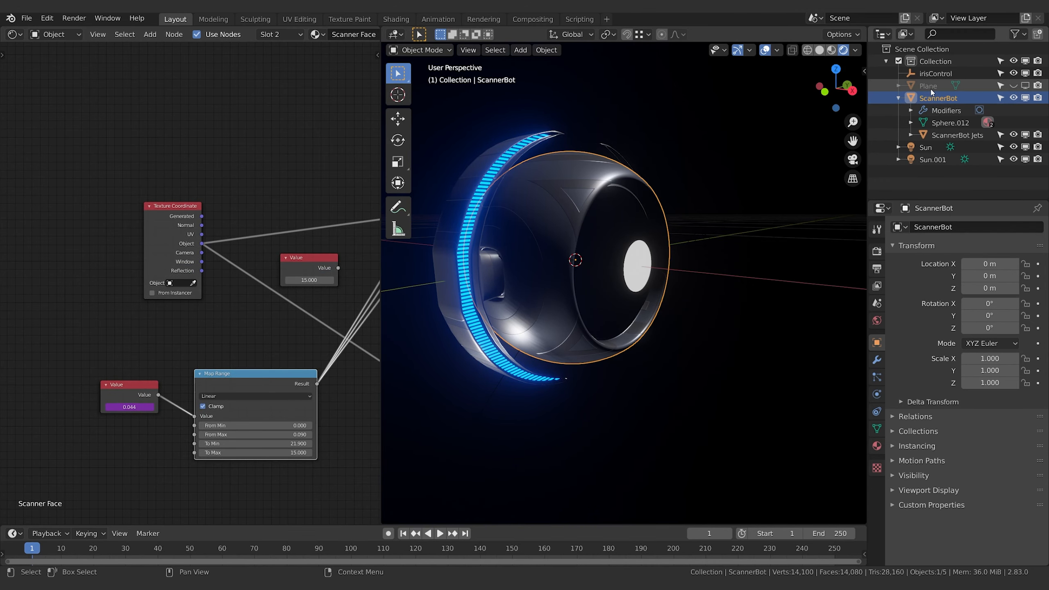
left_click(936, 73)
key("g")
key("z")
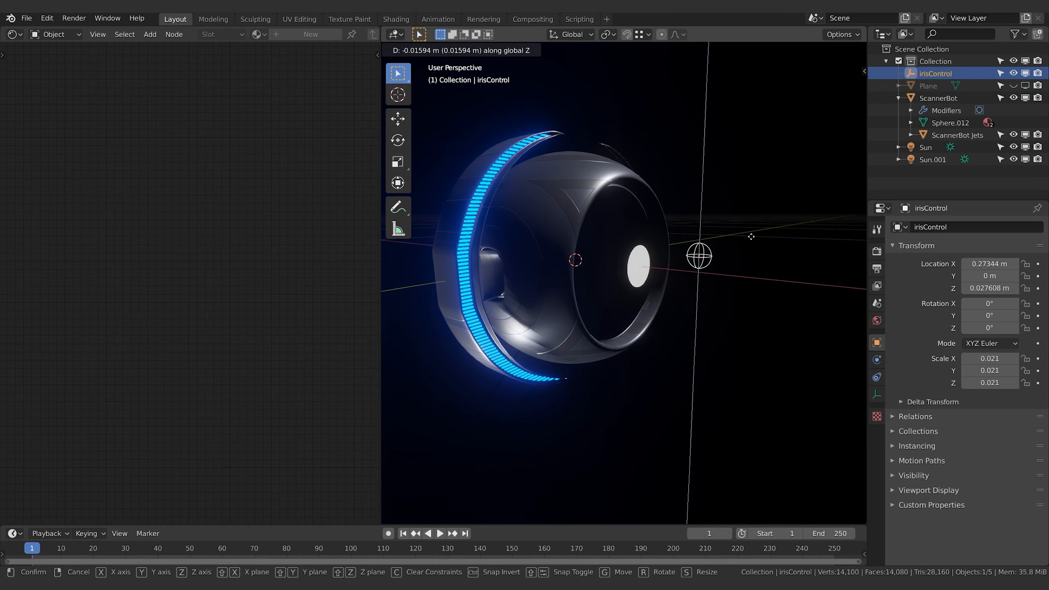
left_click(729, 284)
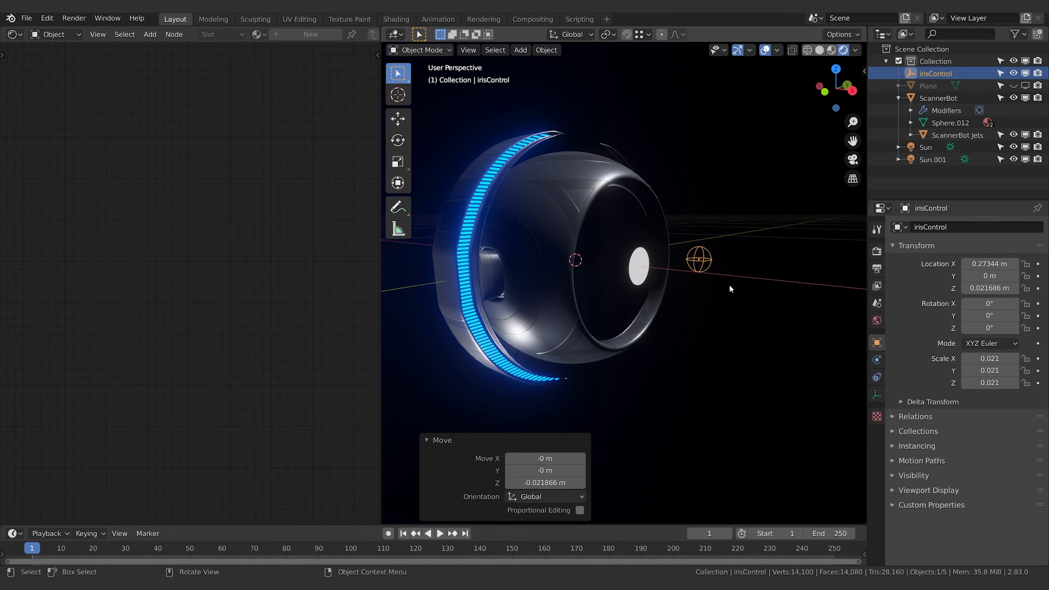
left_click(642, 295)
Delete the disconnected Value node set to 15 from the Scanner Face material
scroll(267, 319, "down", 1)
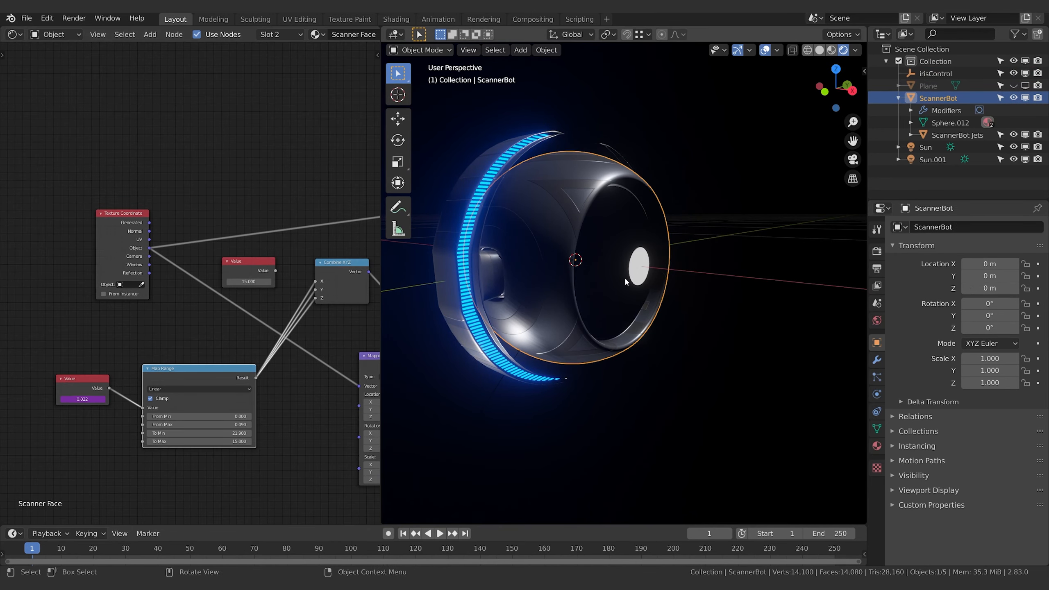
middle_click_drag(310, 290, 278, 297)
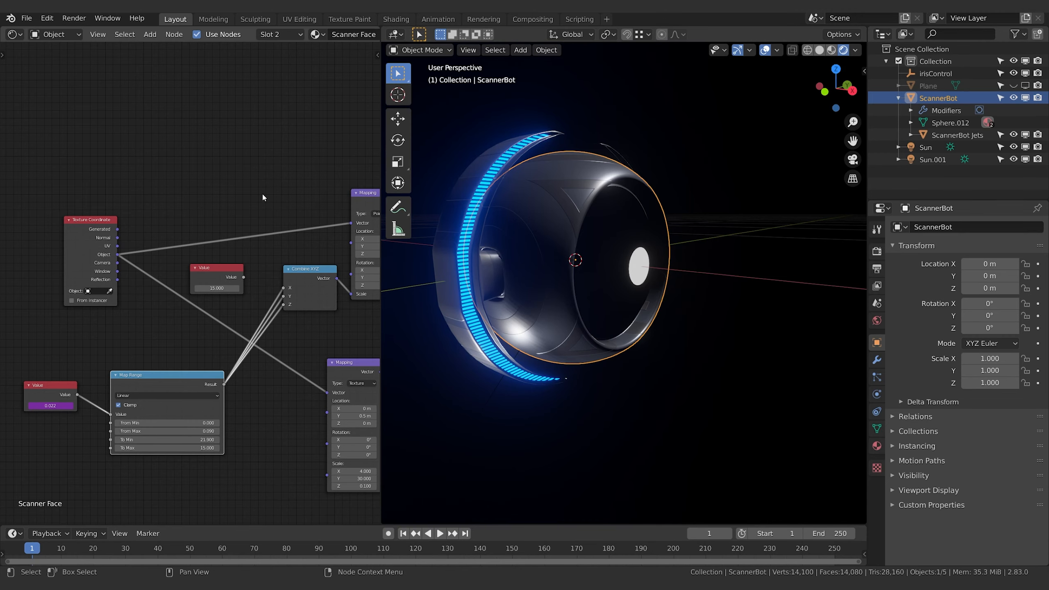
scroll(264, 190, "down", 2)
middle_click_drag(270, 188, 218, 176)
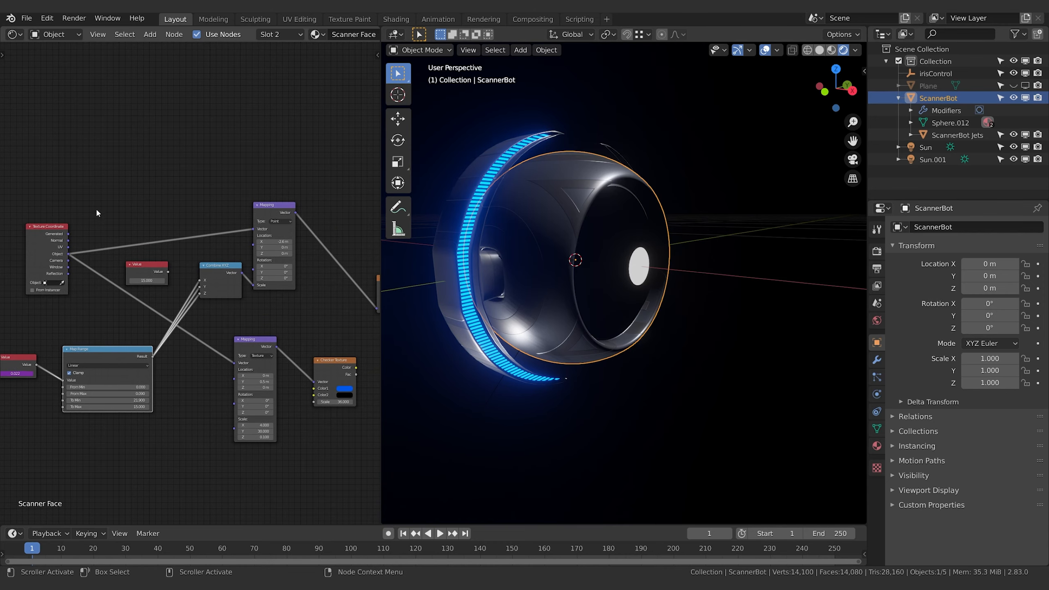
middle_click_drag(146, 347, 152, 379)
key("x")
Move the upper Mapping node closer to the Gradient Texture node
middle_click_drag(269, 258, 134, 250)
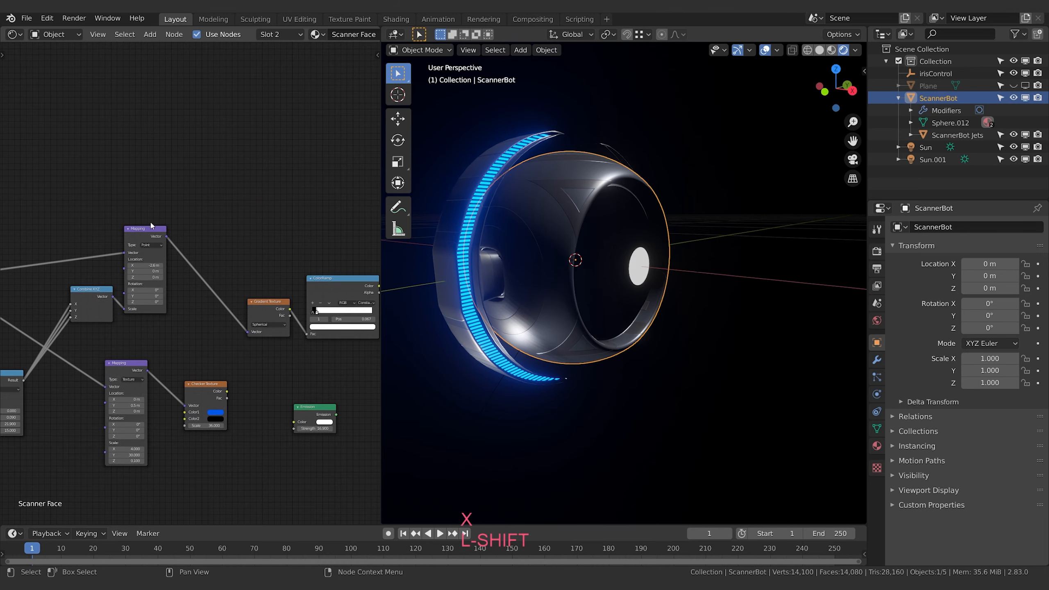
left_click(155, 230)
key("g")
left_click(231, 265)
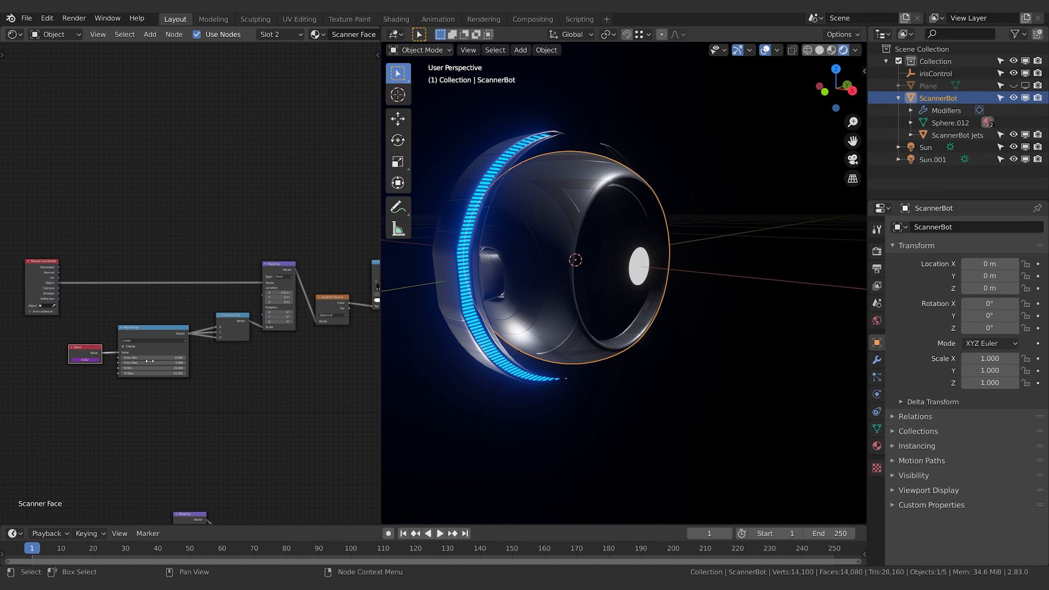
Add a Frame node below the Map Range node and enlarge it enough to hold the iris control nodes
key("shift+a")
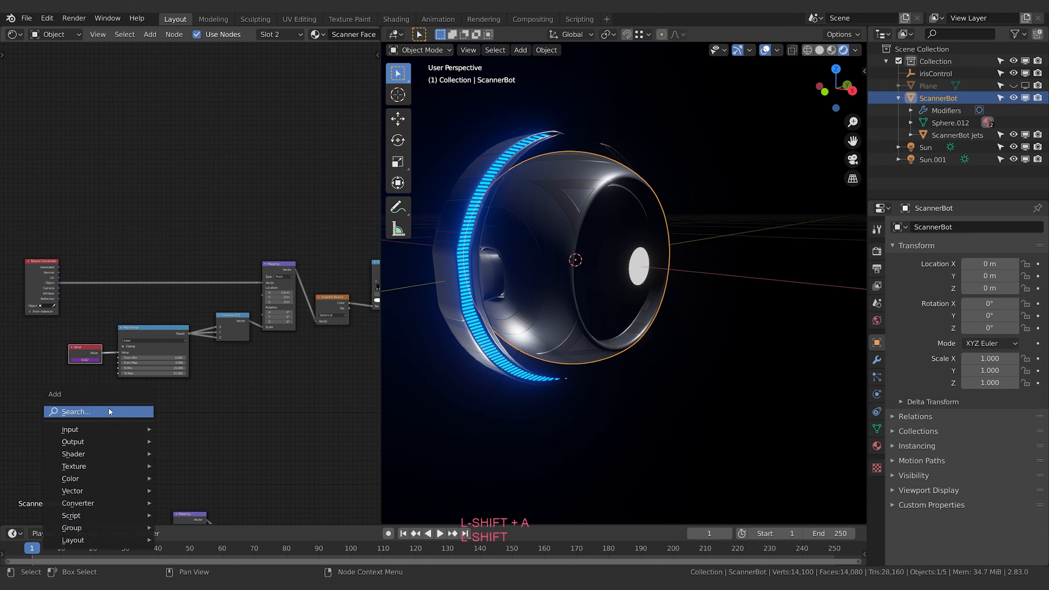
mouse_move(106, 541)
left_click(183, 526)
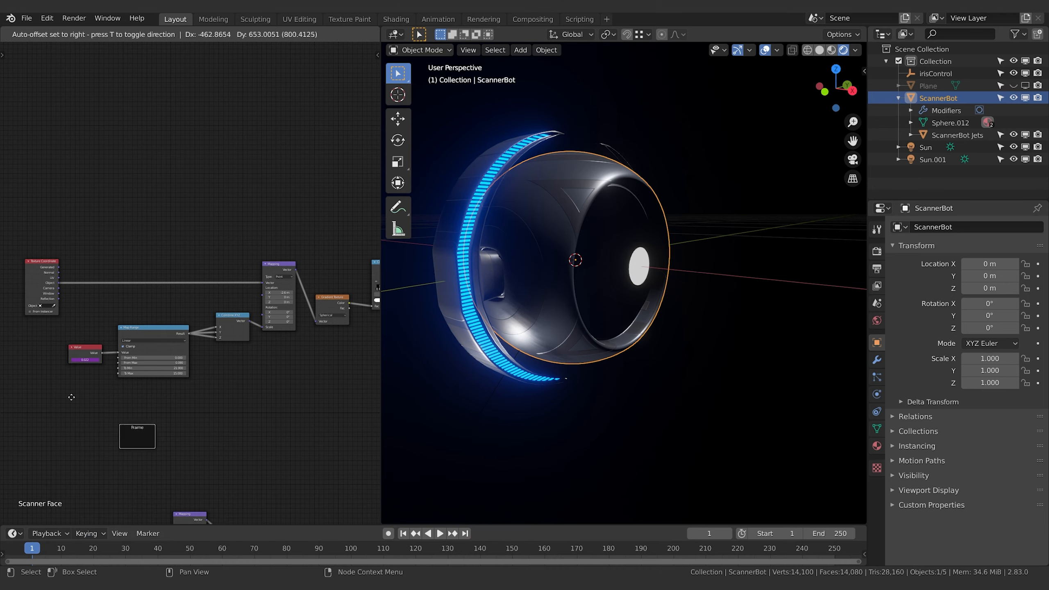
left_click(66, 398)
left_click_drag(94, 414, 261, 471)
Move the driven Value, Map Range and Combine XYZ nodes together into the frame
left_click(85, 350)
left_click(177, 330, "shift")
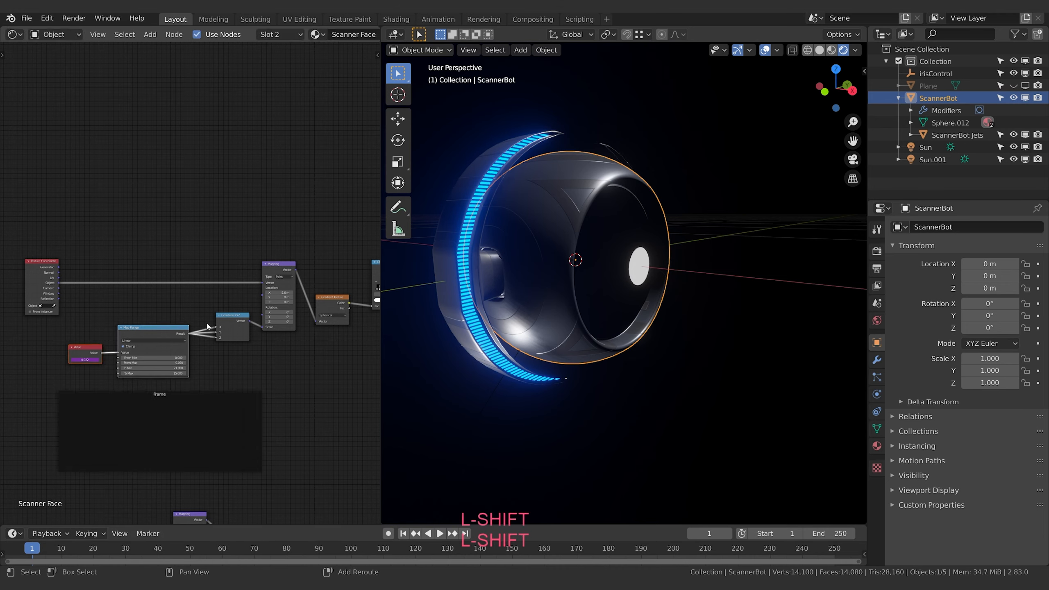
key("g")
left_click(305, 411)
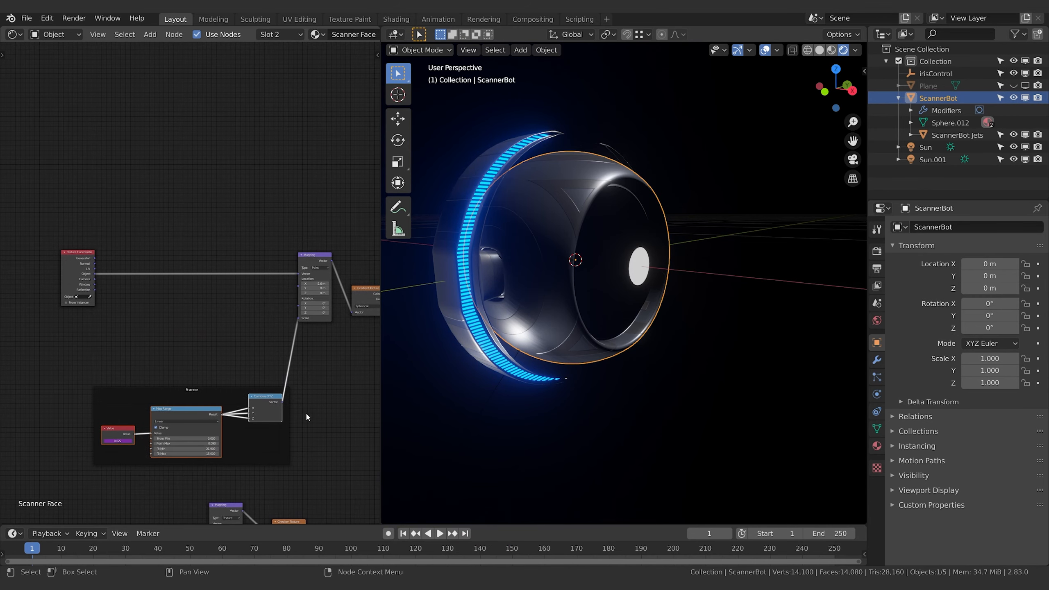
Label the frame "Iris Control"
left_click(194, 398)
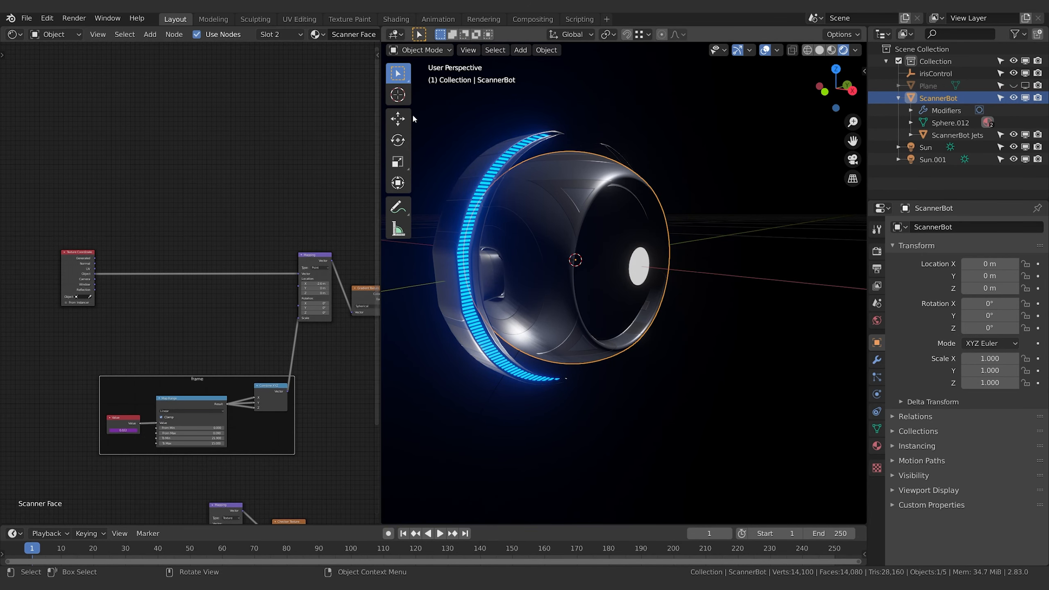
left_click(377, 55)
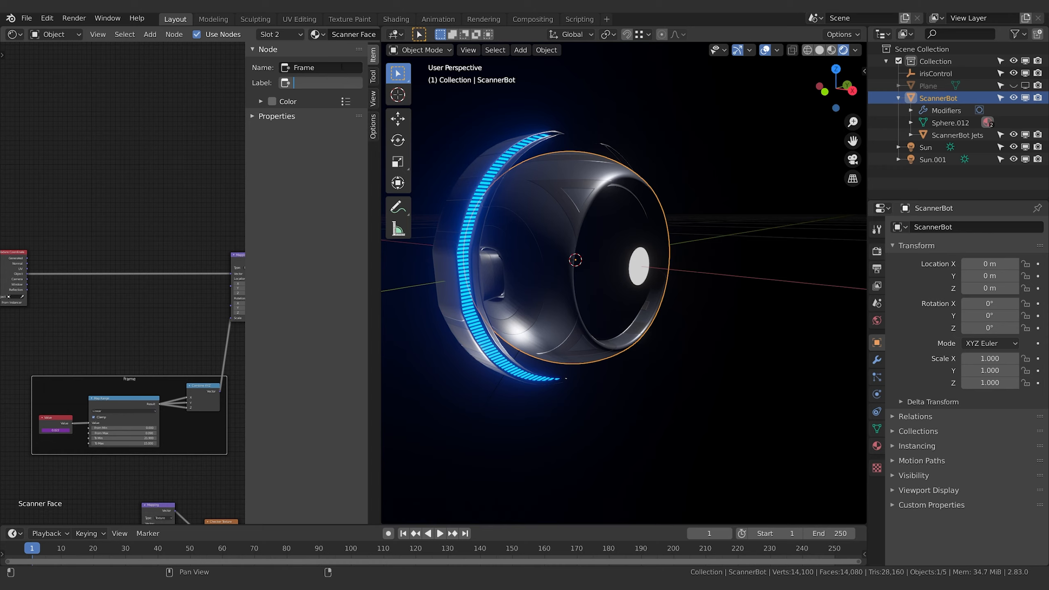
type("Iris Control")
key("Return")
Duplicate the upper branch's Mapping, Gradient Texture and ColorRamp nodes, placing each copy above its original
middle_click_drag(158, 306, 166, 282)
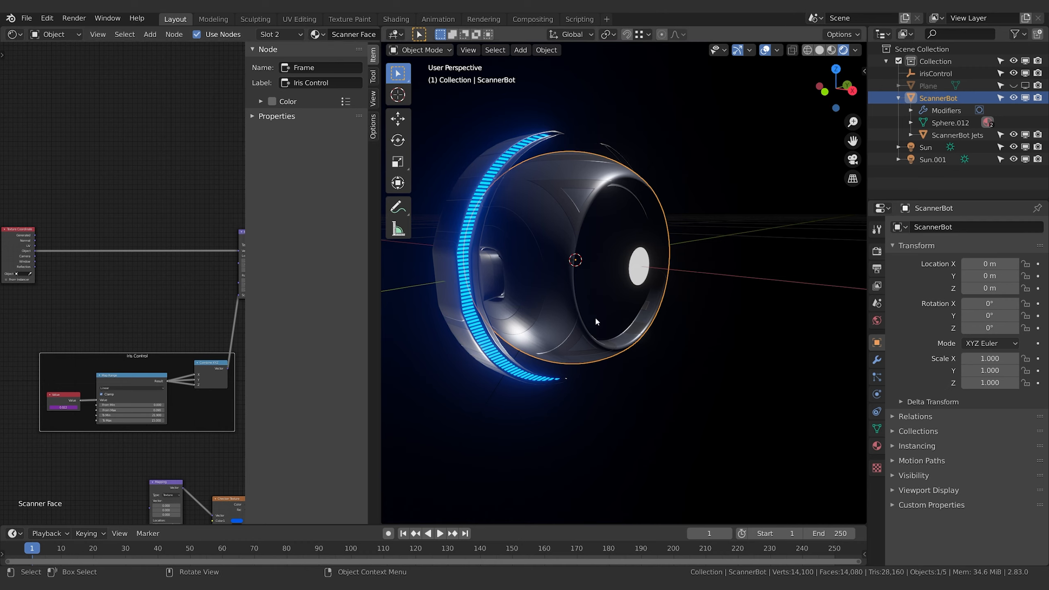
middle_click_drag(204, 302, 98, 348)
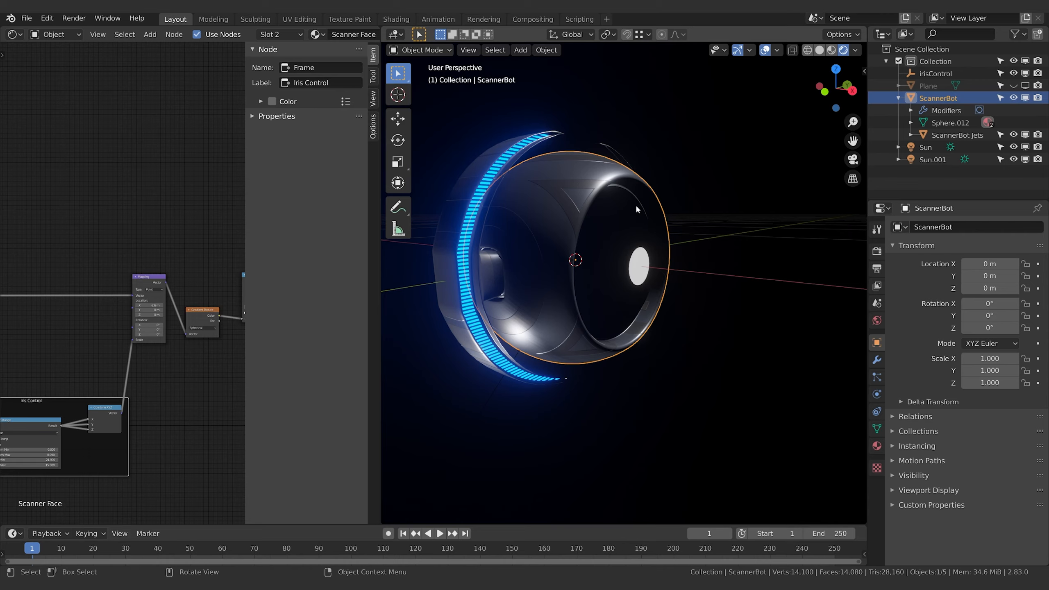
middle_click_drag(157, 185, 73, 239)
scroll(97, 195, "down", 4)
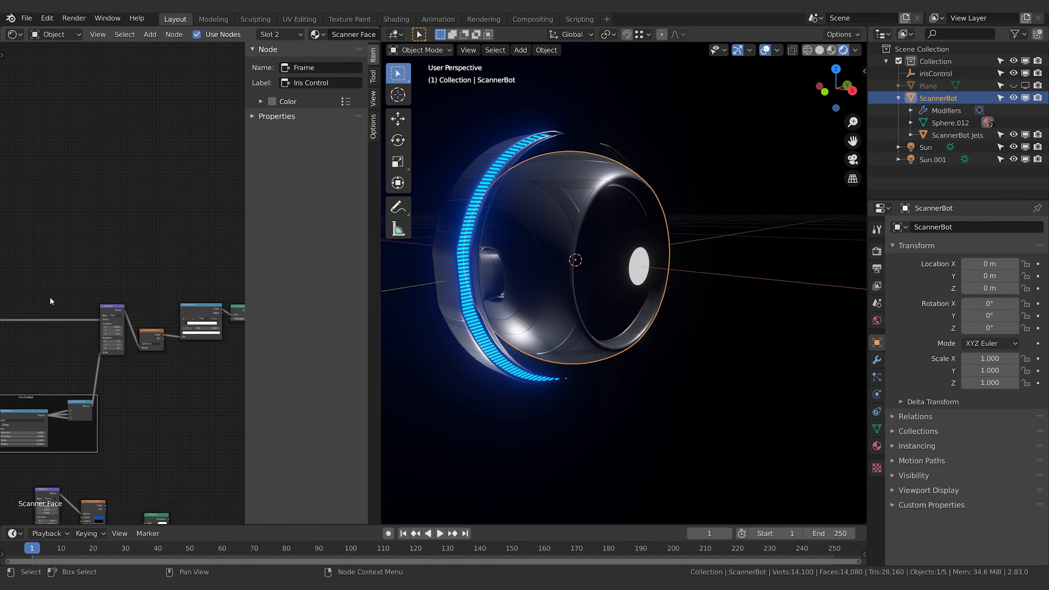
left_click(113, 308)
key("shift+d")
left_click(114, 201)
left_click(148, 336)
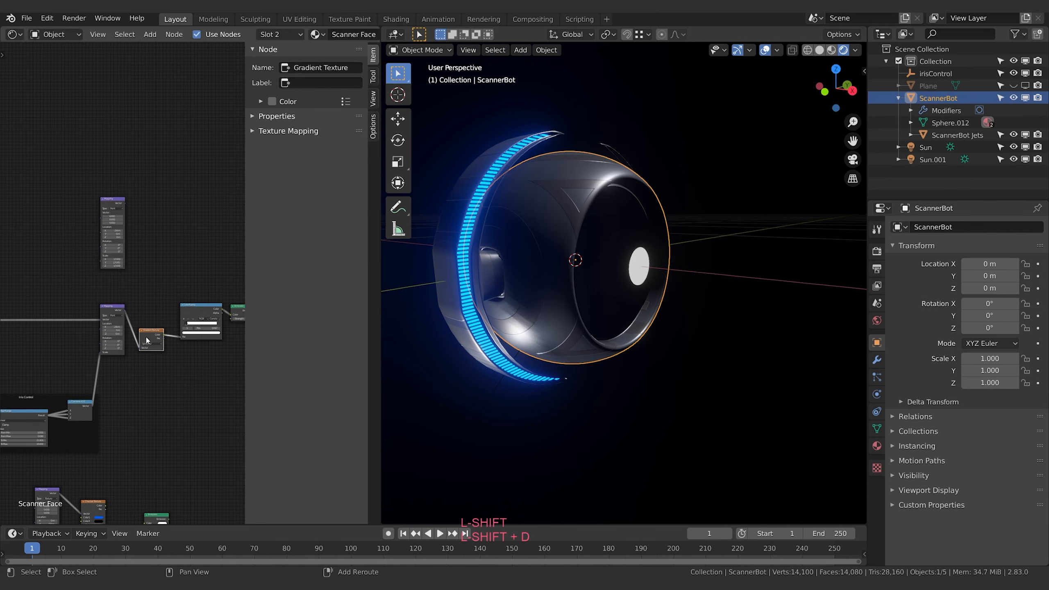
key("shift+d")
left_click(154, 225)
left_click(203, 305)
key("shift+d")
left_click(203, 236)
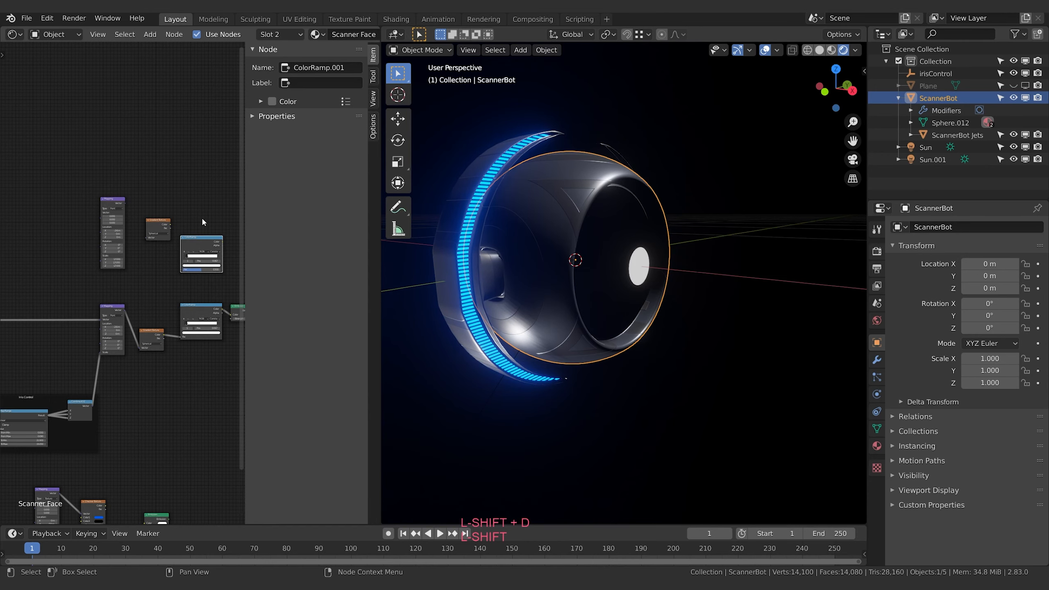
Move the Emission node connected to the Material Output farther from the ColorRamp nodes to free up space
middle_click_drag(237, 296, 132, 308)
left_click(124, 325)
key("g")
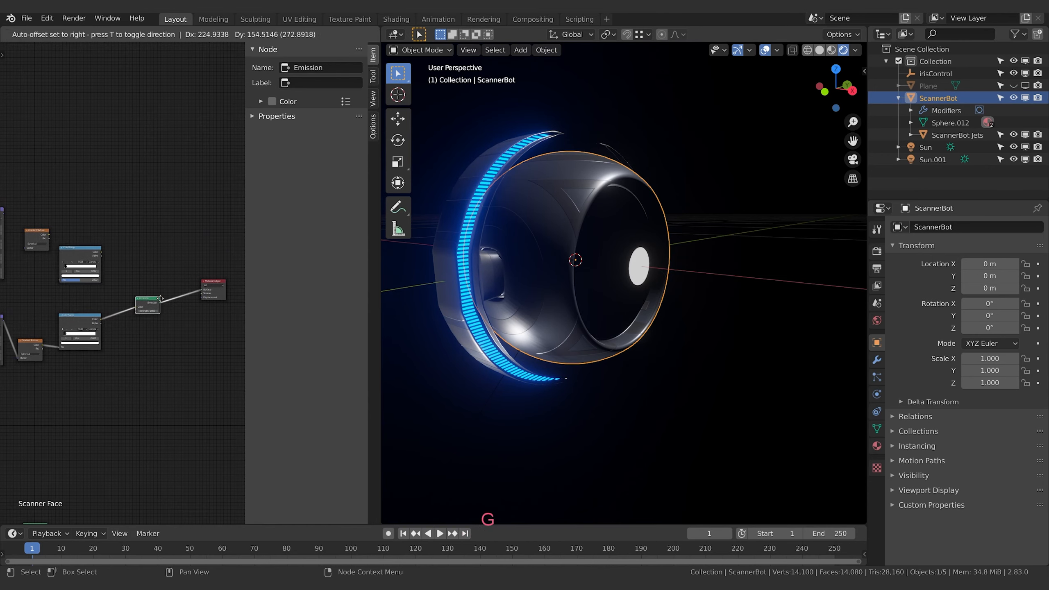
left_click(178, 287)
Link the Texture Coordinate node's Object output to the duplicated Mapping node's Vector input
middle_click_drag(74, 245, 185, 264)
middle_click_drag(43, 333, 155, 322)
left_click_drag(50, 338, 199, 237)
middle_click_drag(225, 240, 146, 257)
scroll(143, 258, "up", 4)
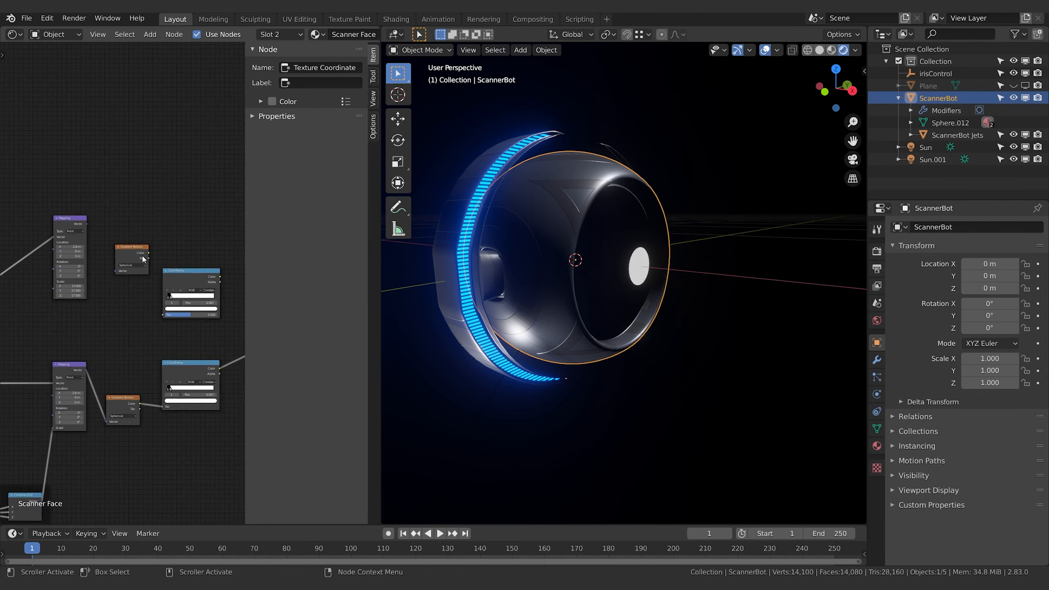
Hide the node sidebar, and link the duplicated Mapping to the copied Gradient Texture and its Color to the copied ColorRamp's Fac
left_click_drag(246, 234, 581, 227)
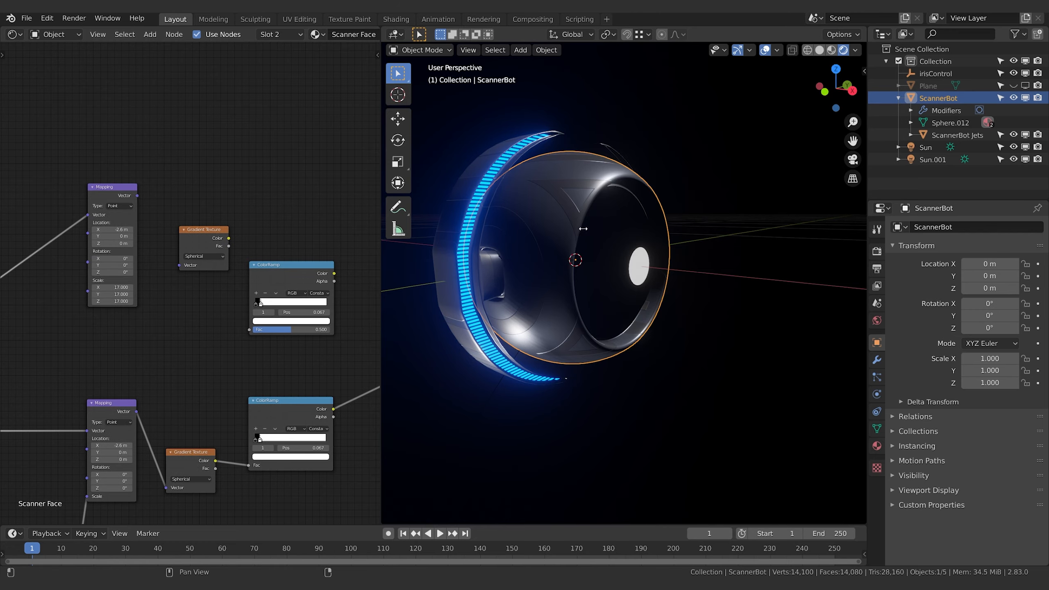
middle_click_drag(207, 163, 269, 186)
scroll(249, 240, "up", 4)
middle_click_drag(249, 239, 145, 253)
left_click_drag(101, 206, 158, 300)
middle_click_drag(181, 337, 53, 269)
left_click_drag(97, 197, 124, 322)
Link the duplicated ColorRamp's Color output to the Emission node's Color input in place of the original ramp
middle_click_drag(243, 297, 62, 243)
left_click_drag(59, 190, 209, 303)
middle_click_drag(24, 327, 198, 357)
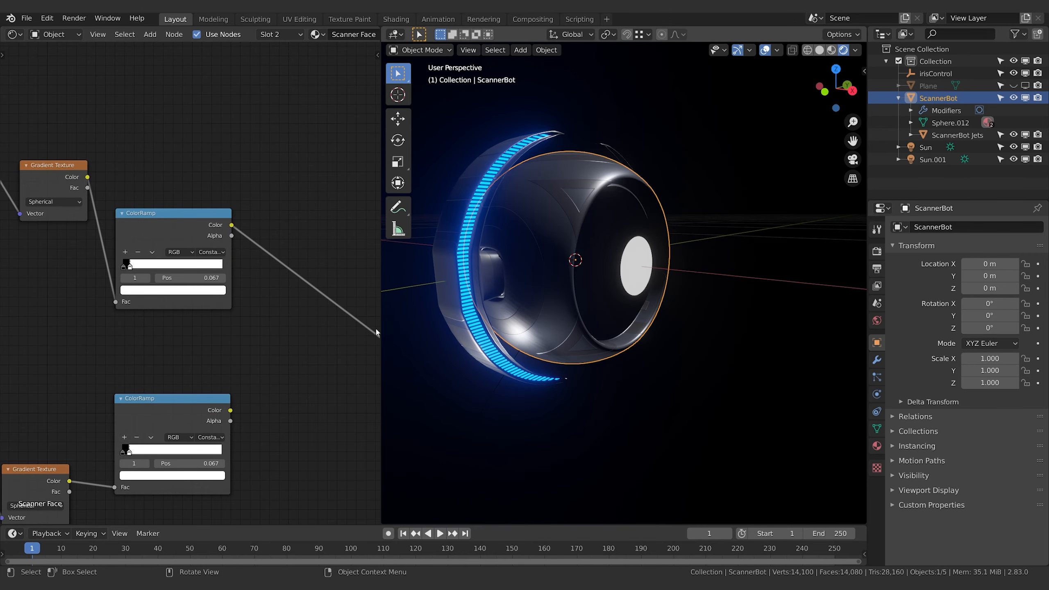
Set the upper Mapping node's Y and Z scale to 6 to enlarge its white disc on the face
middle_click_drag(35, 324, 165, 395)
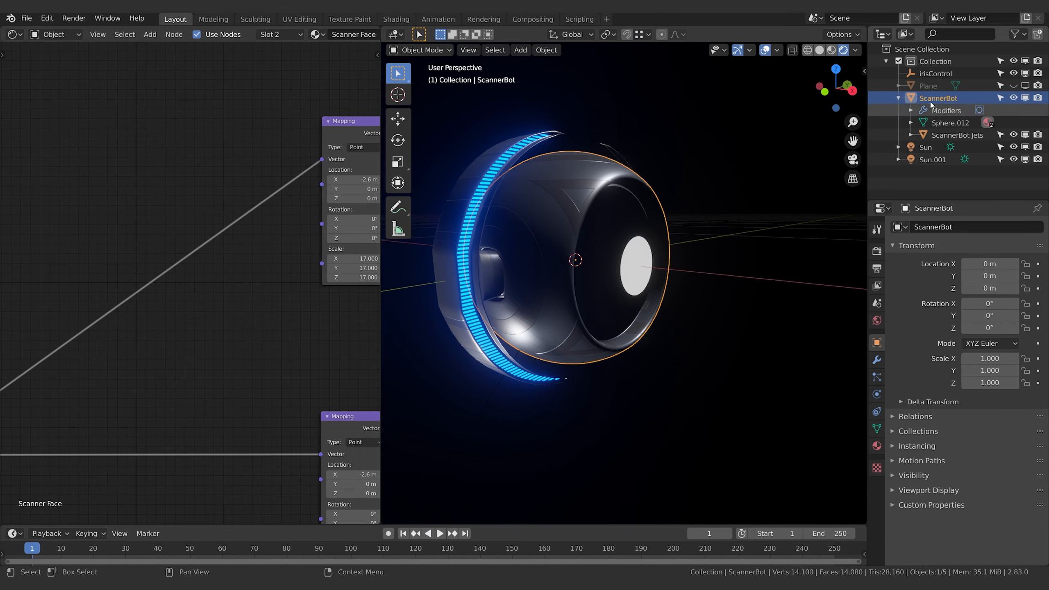
middle_click_drag(270, 279, 54, 270)
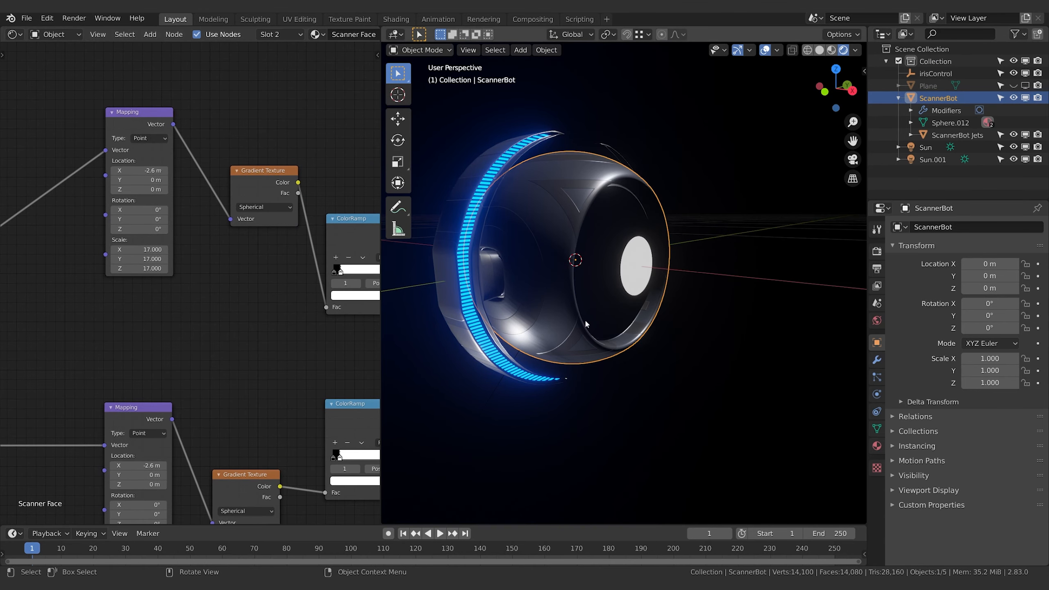
mouse_move(190, 288)
middle_mouse_down()
mouse_move(152, 288)
mouse_move(200, 296)
middle_mouse_up()
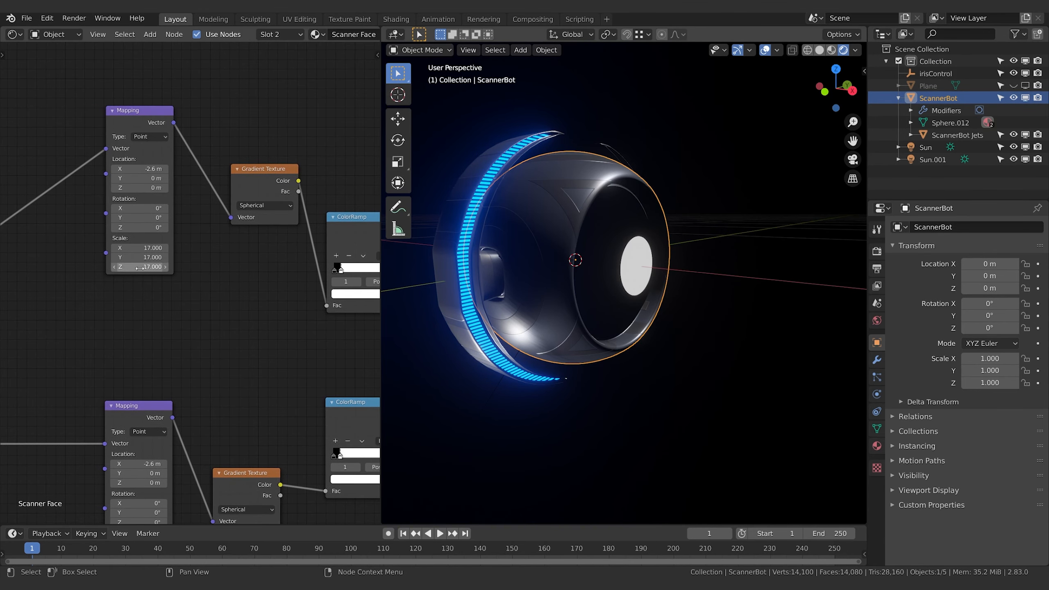
middle_click_drag(153, 253, 188, 244)
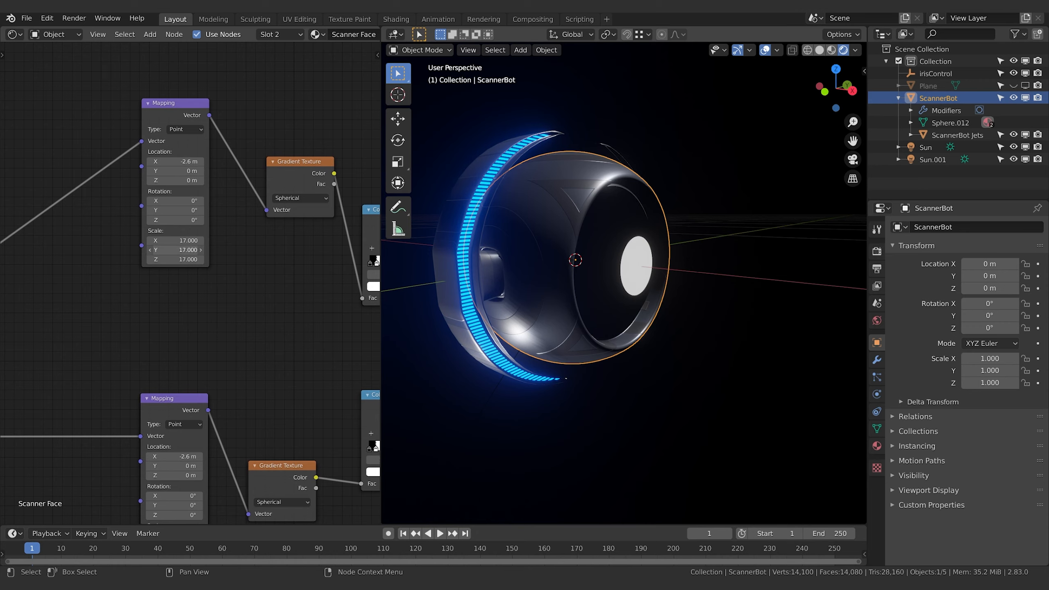
left_click_drag(173, 250, 148, 261)
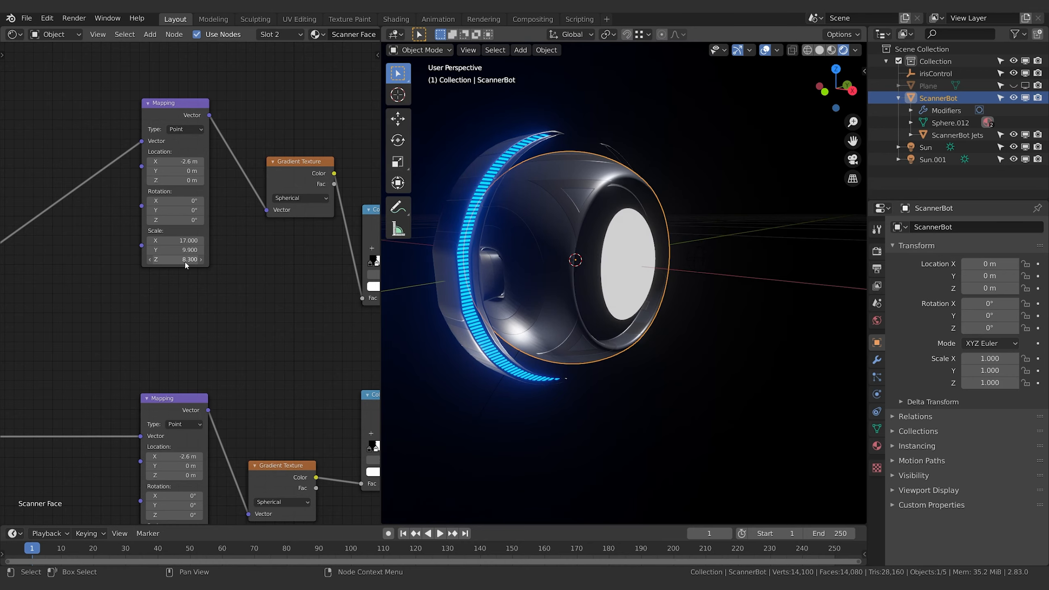
middle_click_drag(611, 289, 545, 289)
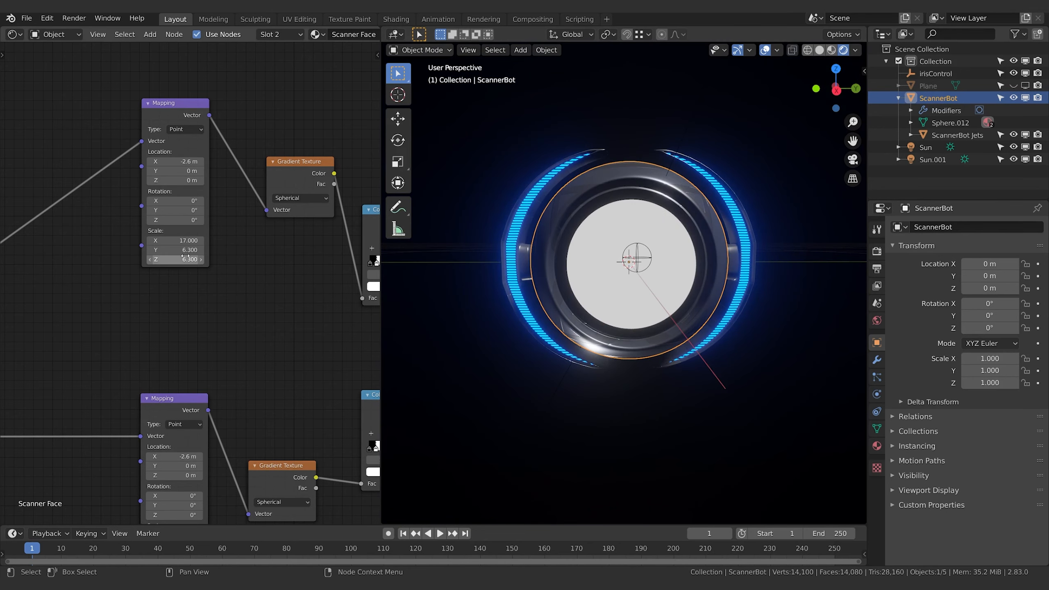
left_click(180, 251)
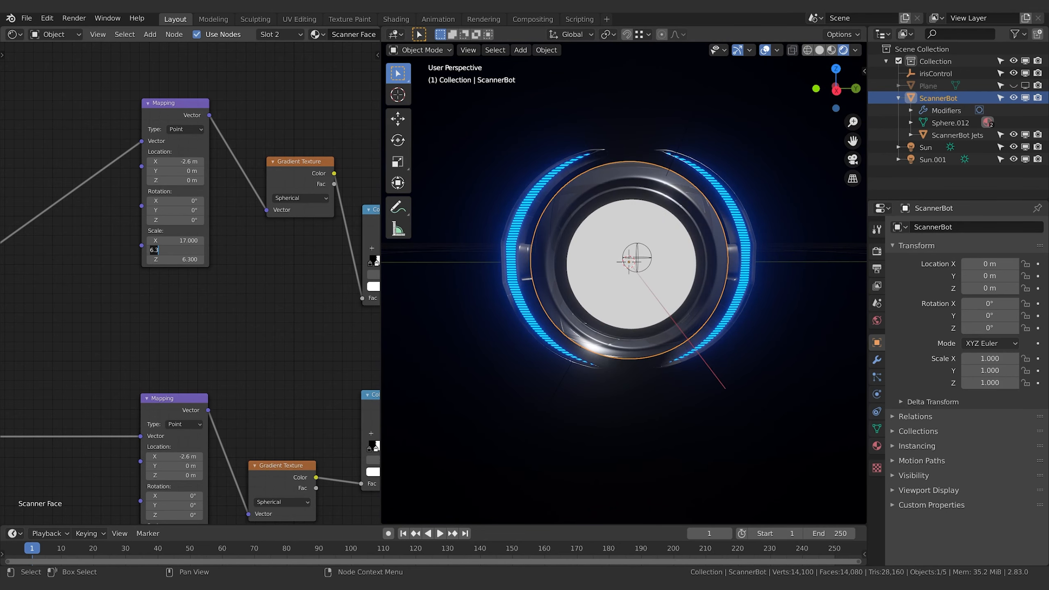
type("6")
key("Tab")
type("6")
key("Return")
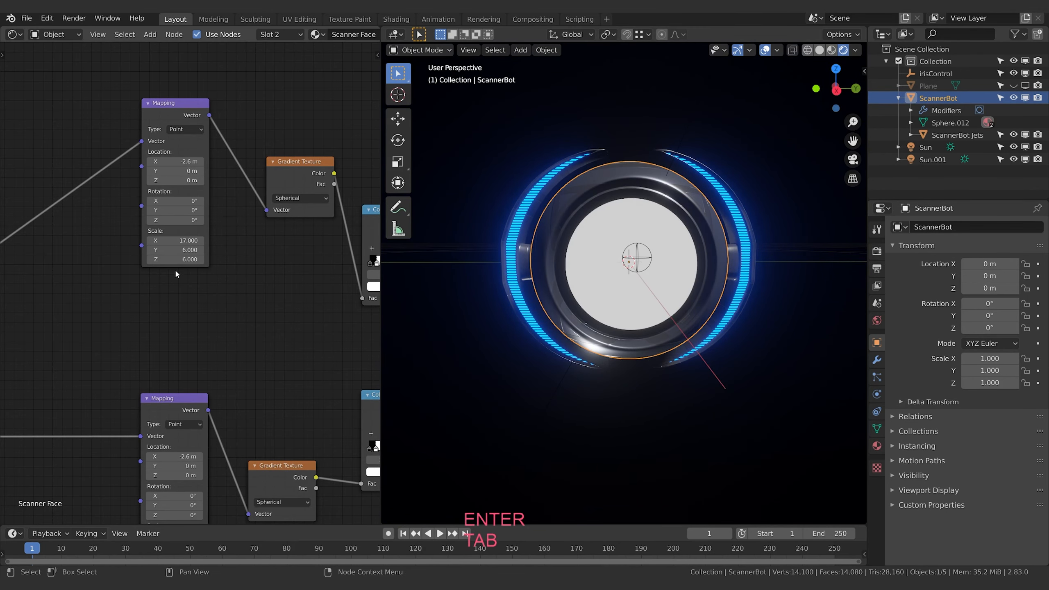
Try a different X scale on the upper Mapping node and restore it to 17
mouse_move(179, 245)
left_mouse_down()
mouse_move(153, 245)
mouse_move(203, 245)
mouse_move(180, 245)
left_mouse_up()
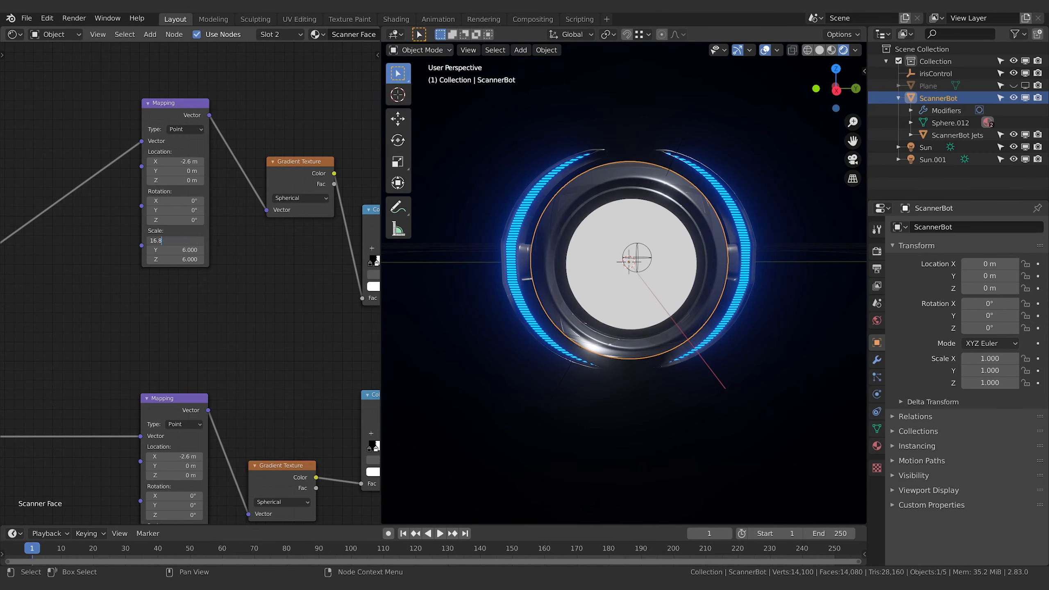
key("BackSpace")
type("17")
key("Return")
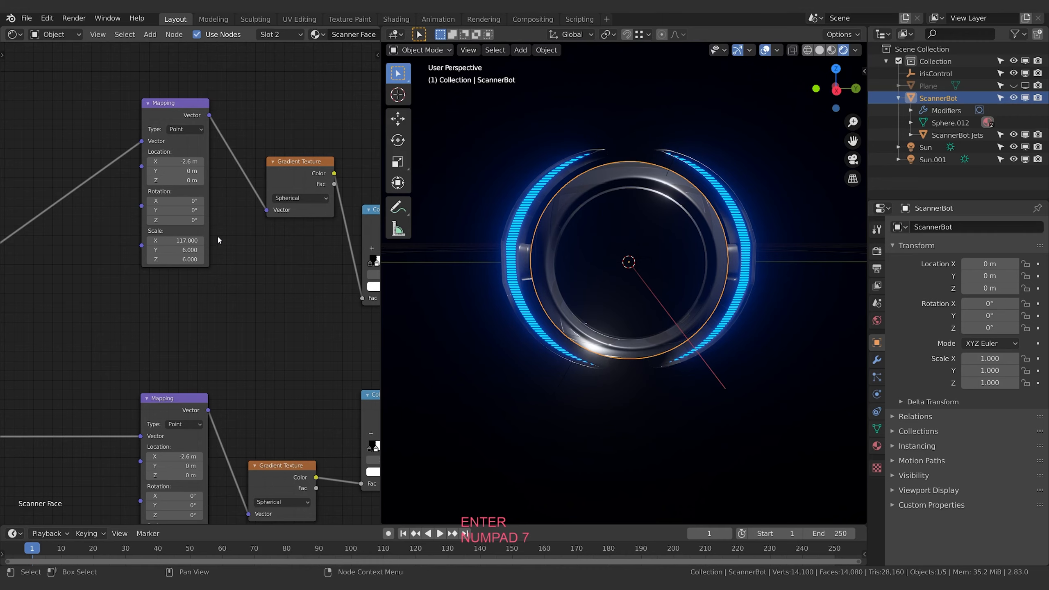
type("17")
key("Return")
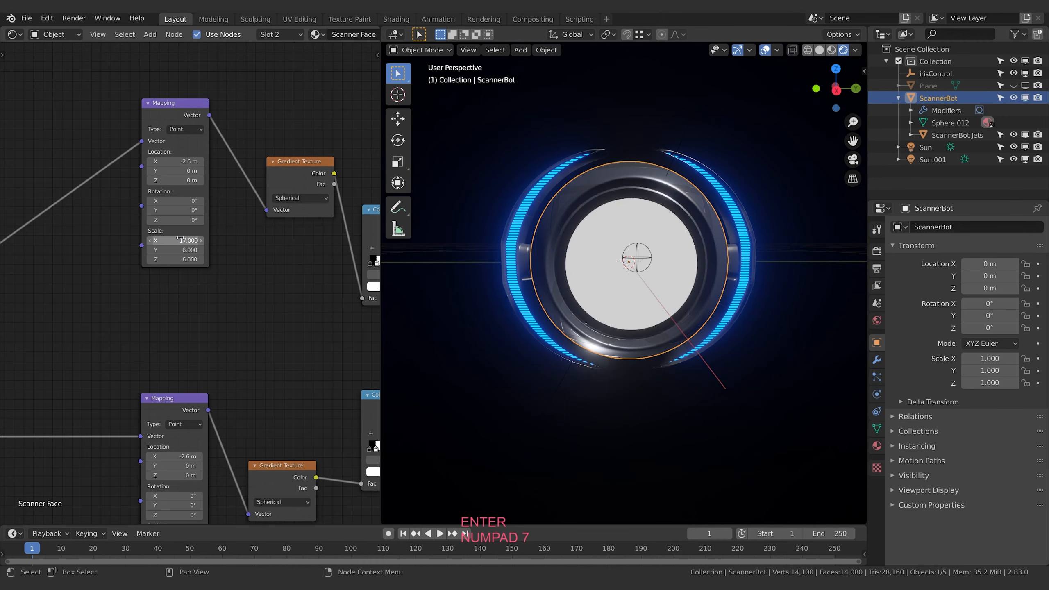
Duplicate the upper Mapping, Gradient Texture and ColorRamp above the originals, and link Texture Coordinate's Object output to the copied Mapping's Vector
middle_click_drag(147, 293, 192, 299)
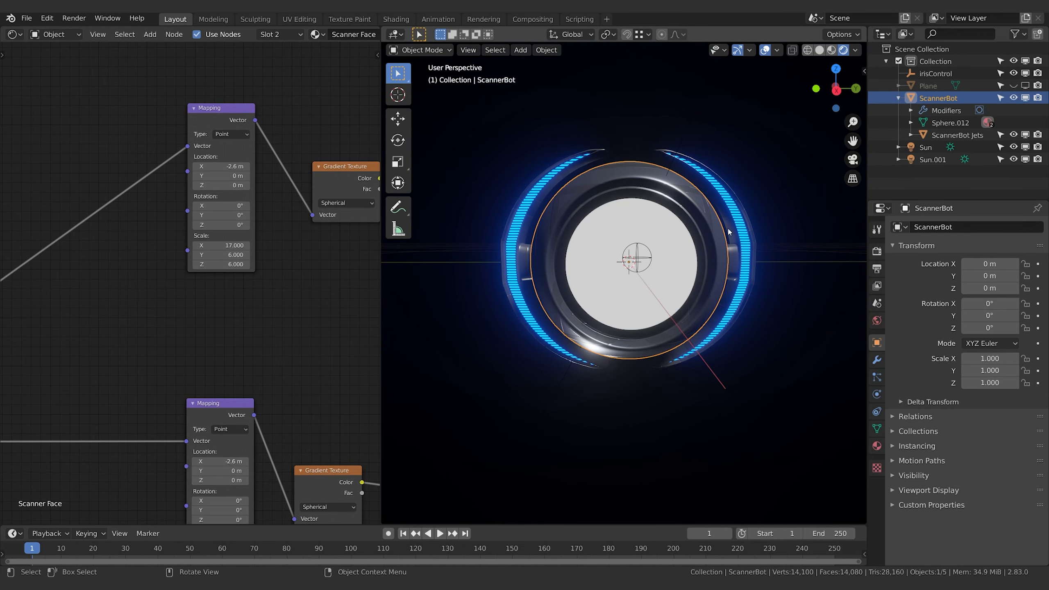
middle_click_drag(272, 326, 192, 299)
scroll(192, 298, "down", 3)
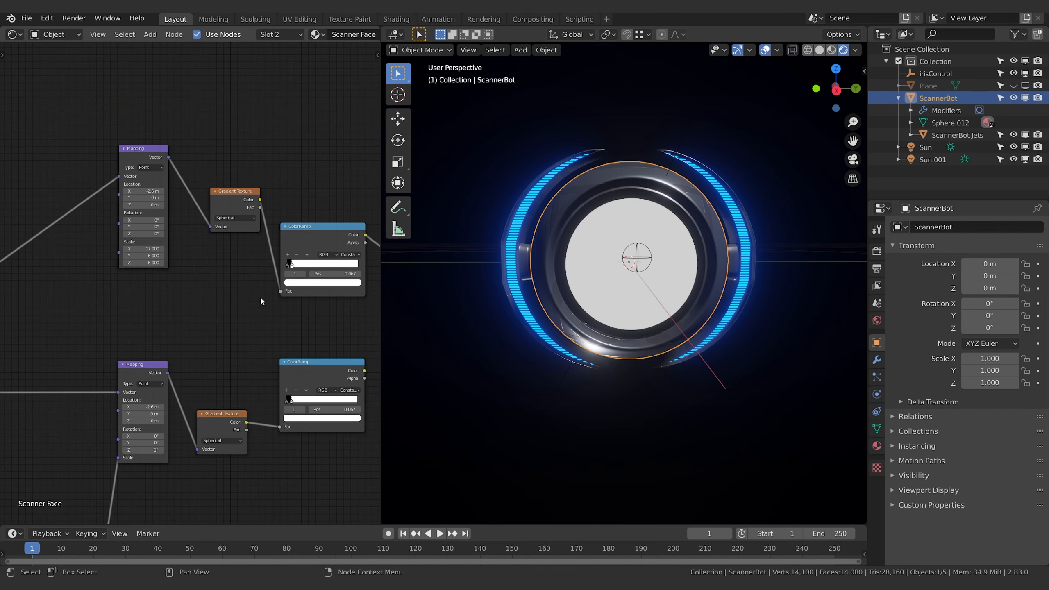
scroll(171, 145, "down", 1)
left_click(149, 173)
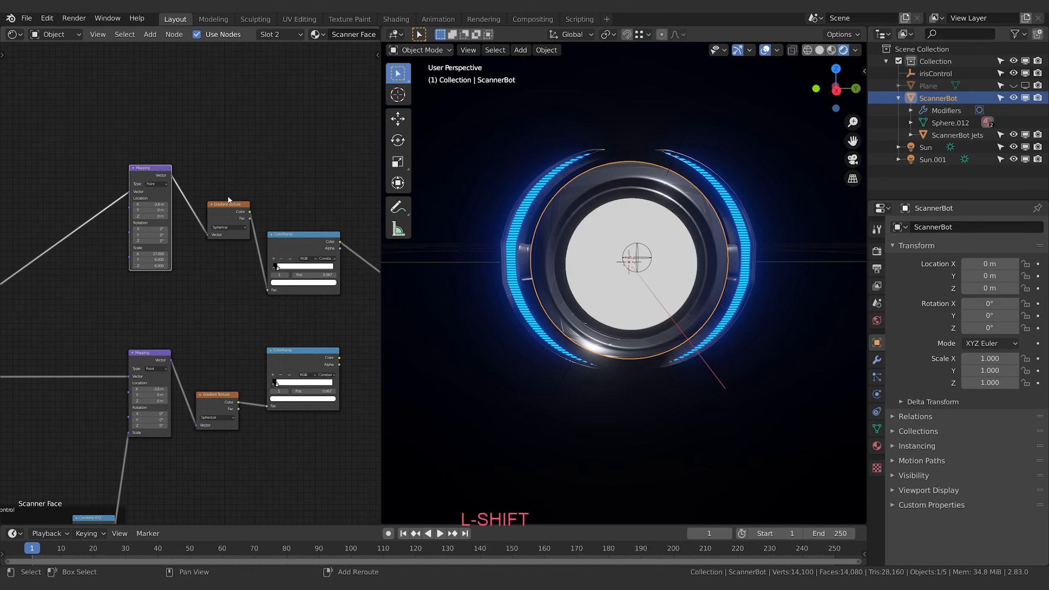
left_click(228, 204, "shift")
left_click(313, 246, "shift")
key("shift+d")
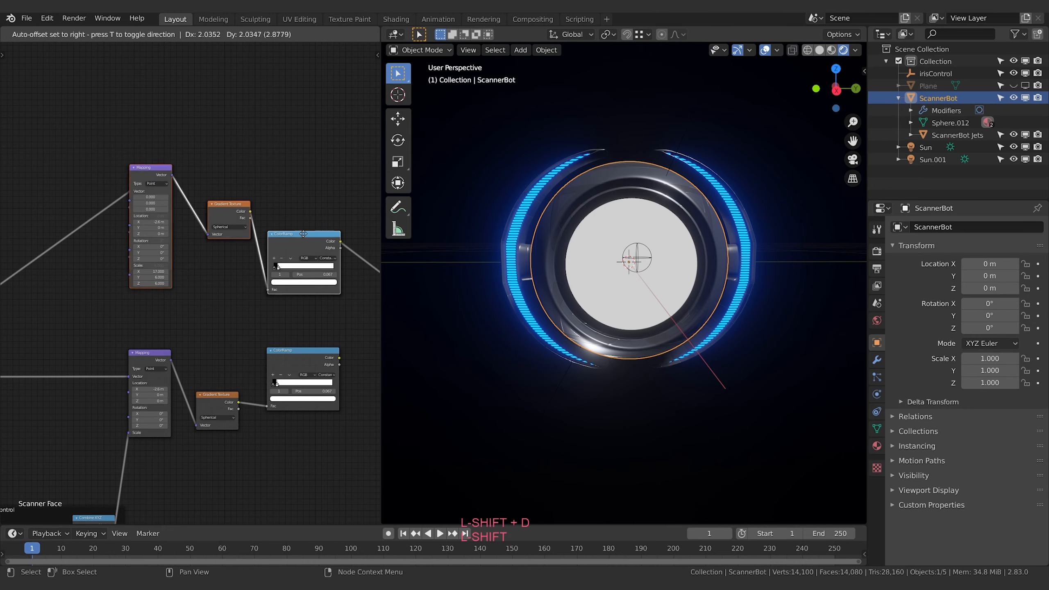
left_click(350, 158)
scroll(72, 349, "down", 1)
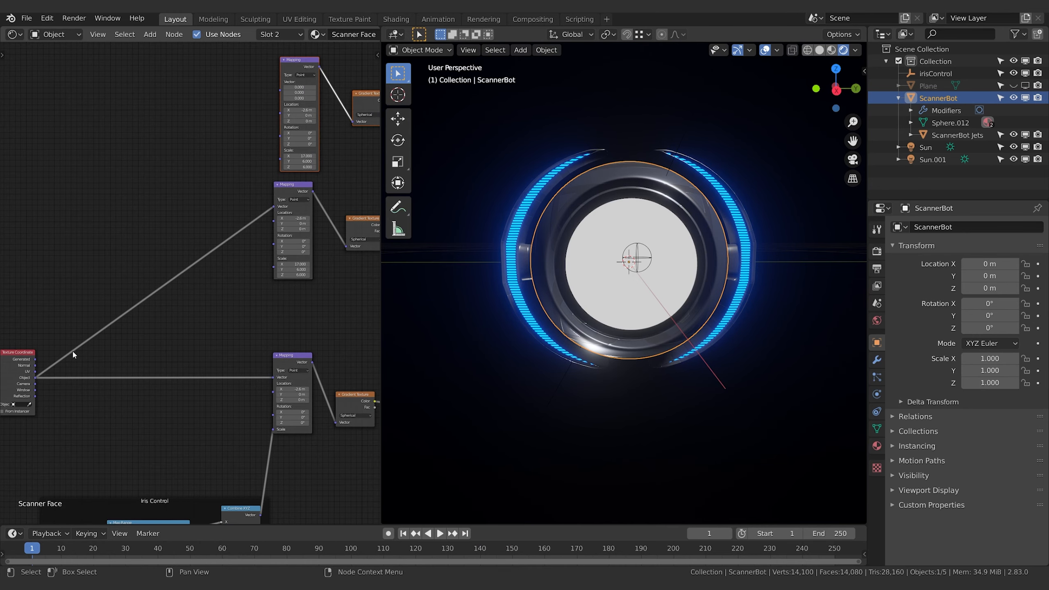
left_click_drag(35, 377, 282, 91)
Insert a MixRGB node between the middle ColorRamp and the Emission node, and set its blend mode to Multiply
middle_click_drag(332, 172, 208, 171)
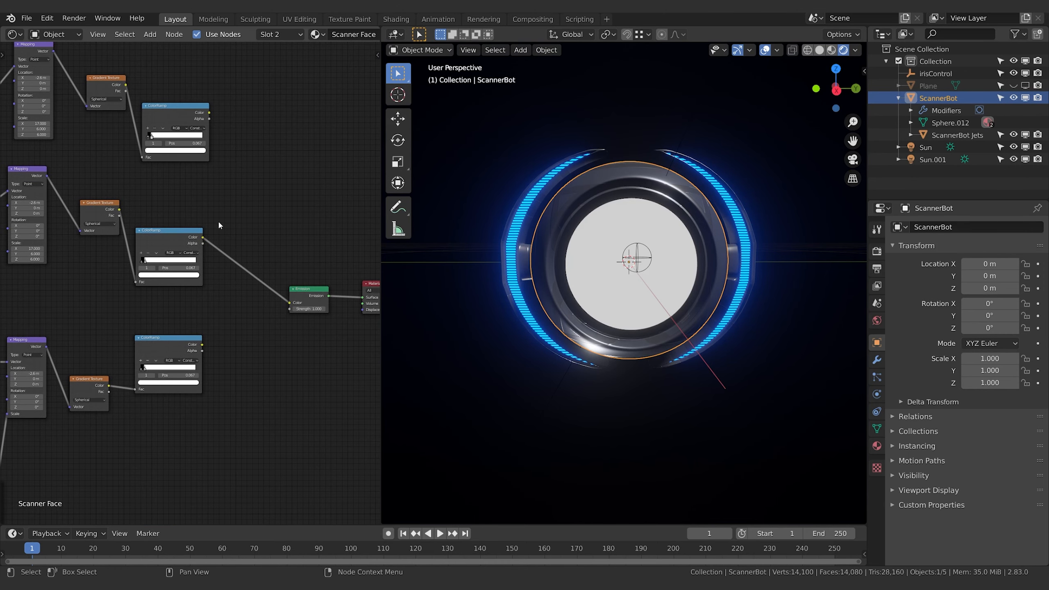
key("shift+a")
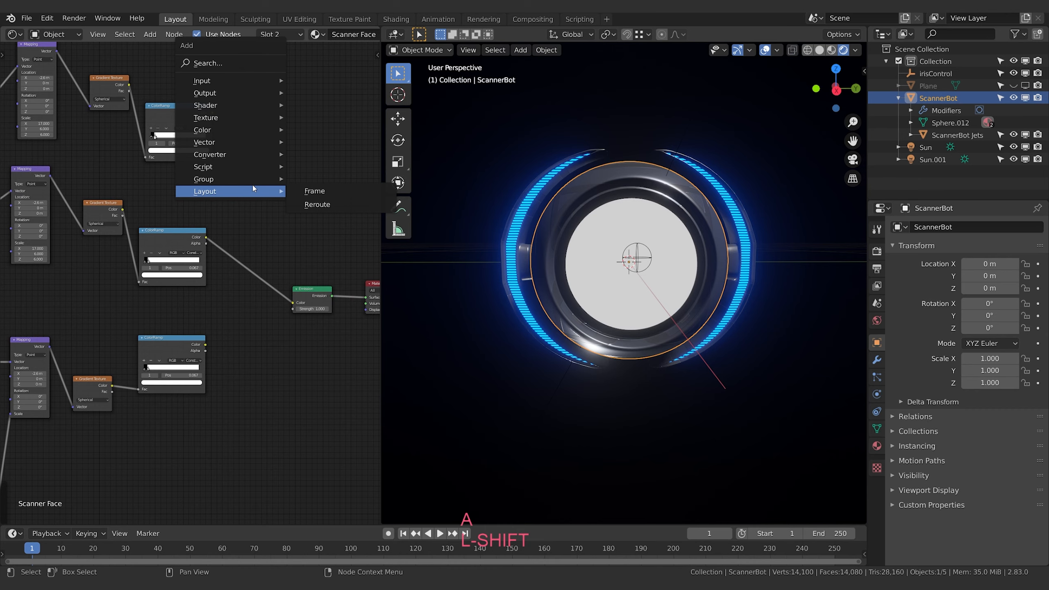
key("shift+a")
left_click(231, 119)
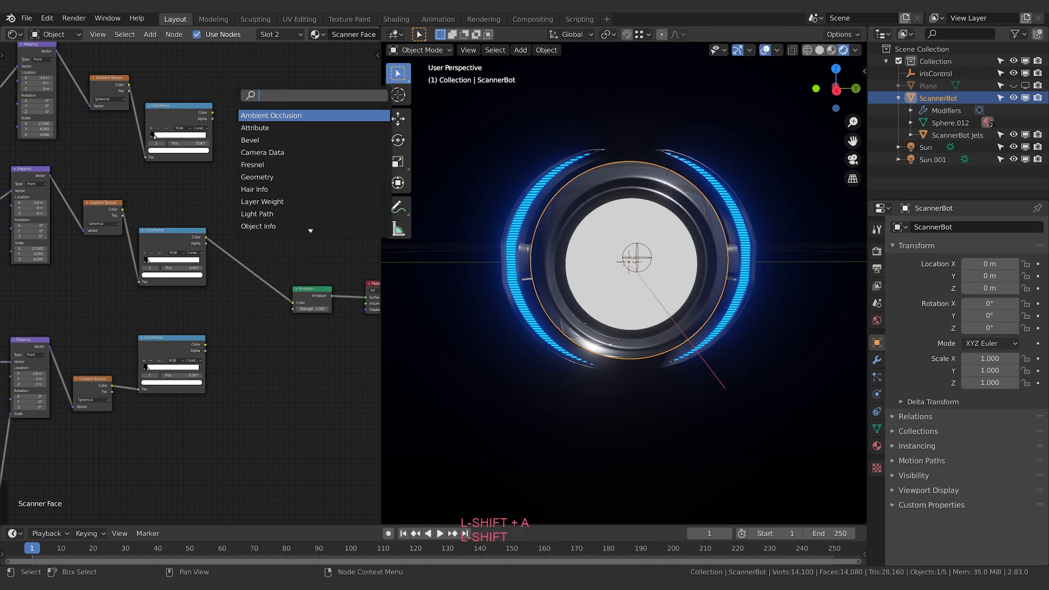
type("mix")
key("Down")
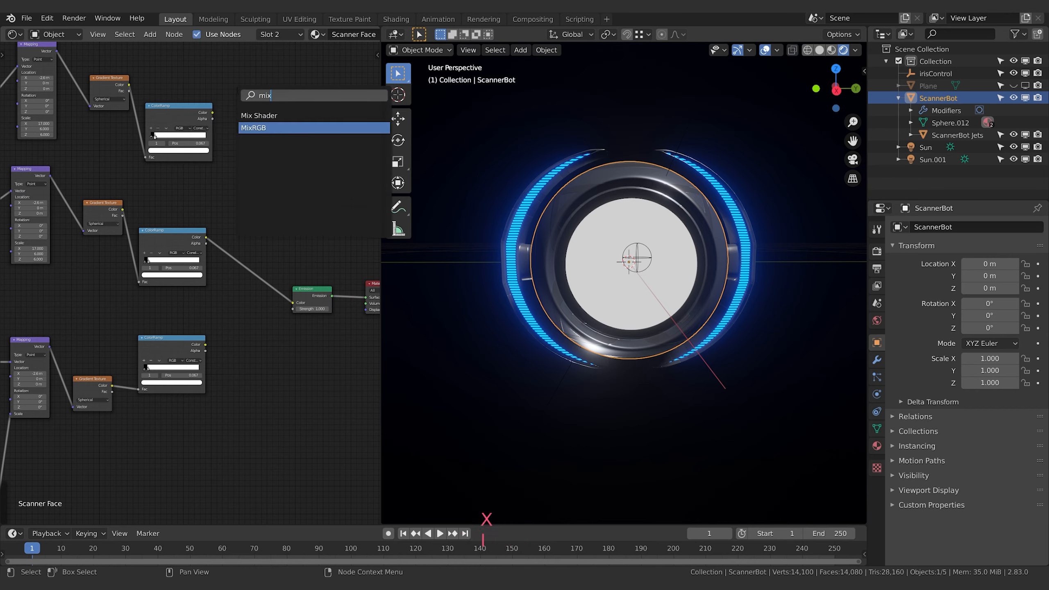
key("Return")
left_click(228, 207)
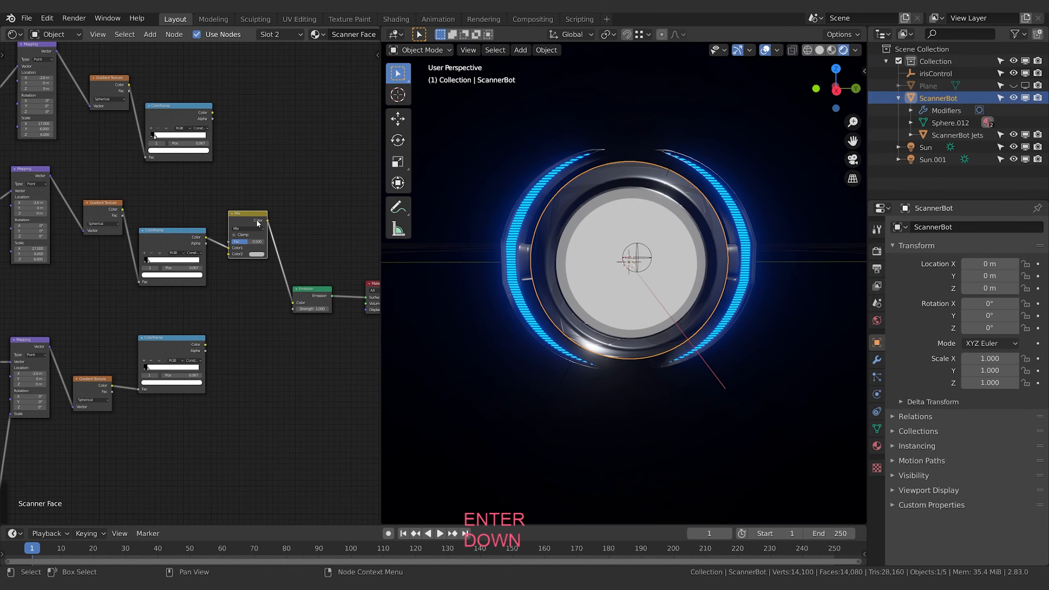
left_click(247, 229)
left_click(247, 249)
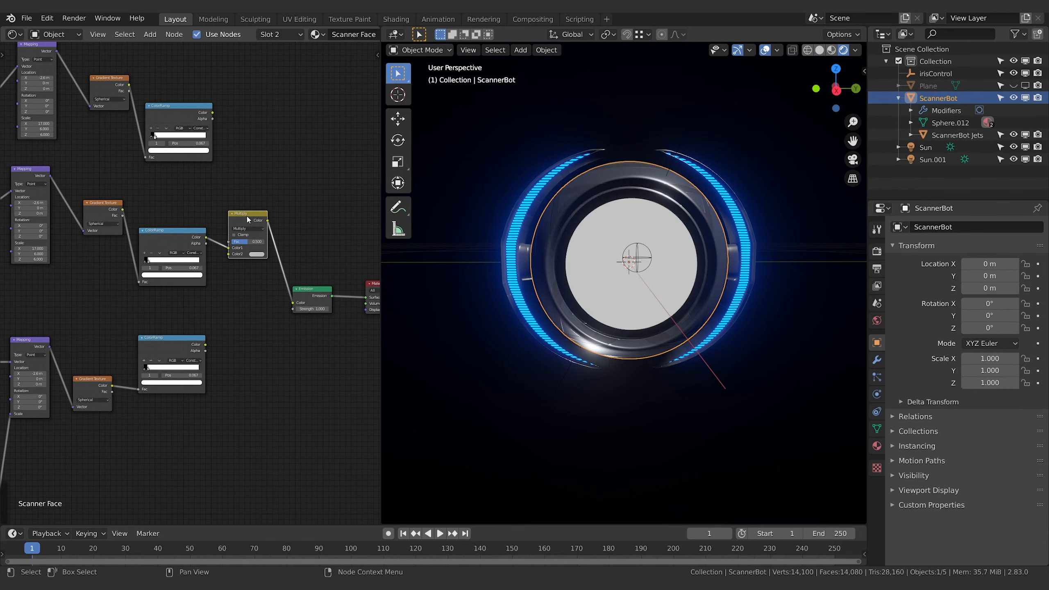
Set the Multiply node's Fac to 1, with the middle ColorRamp linked to Color2 and the topmost ColorRamp to Color1
left_click_drag(242, 218, 240, 240)
left_click_drag(213, 112, 243, 232)
left_click_drag(258, 227, 284, 227)
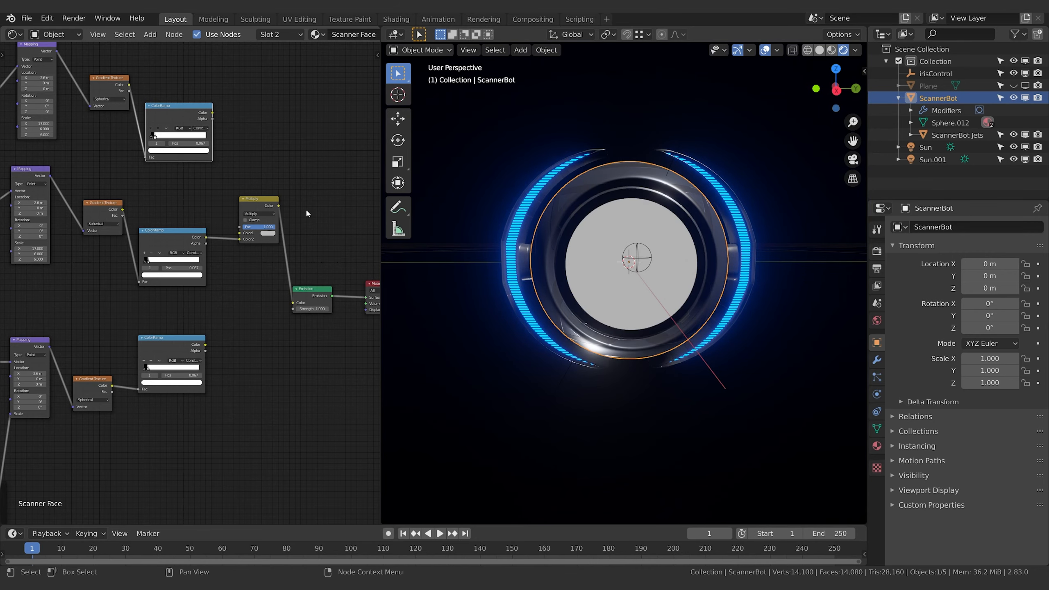
middle_click_drag(314, 218, 276, 204)
left_click_drag(275, 273, 362, 245)
middle_click_drag(218, 153, 298, 185)
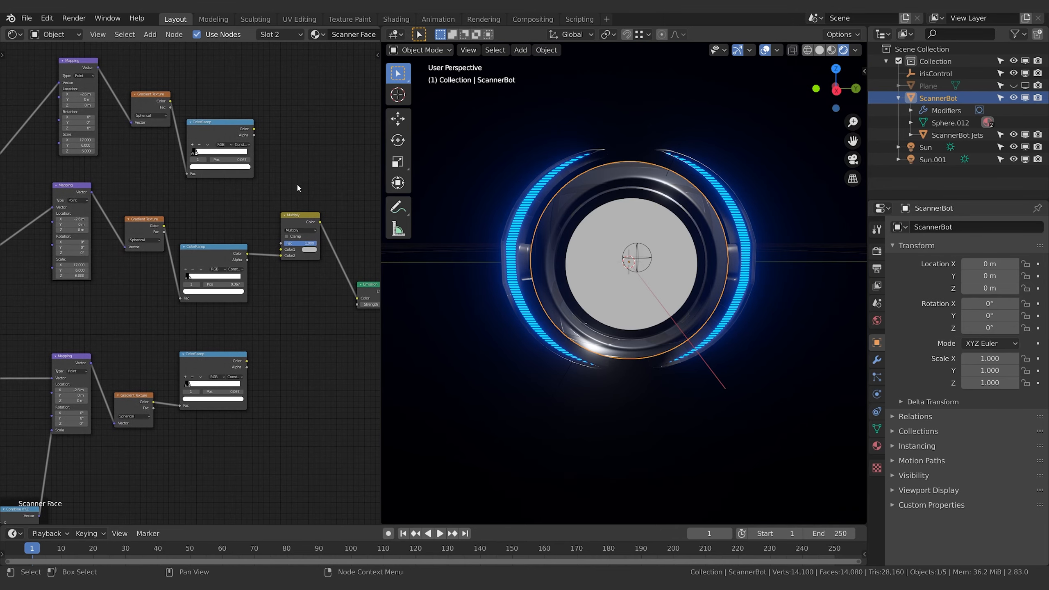
left_click_drag(254, 228, 281, 244)
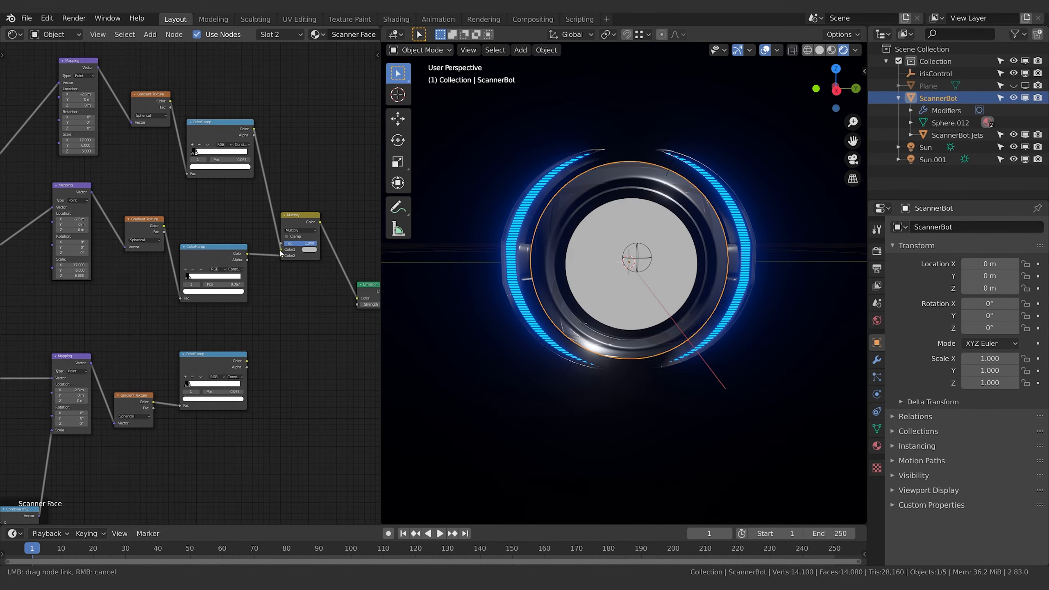
Reverse the topmost ColorRamp to cut out the disc's centre, and set its Mapping node's scale to 8.7 in Y and 8.9 in Z
middle_click_drag(200, 103, 247, 121)
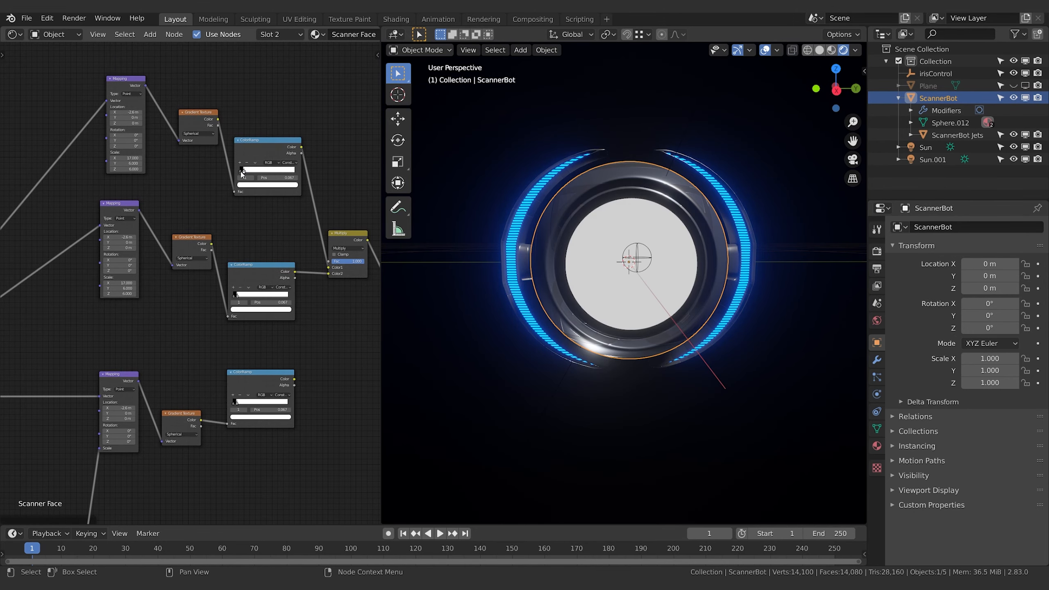
middle_click_drag(177, 187, 206, 189)
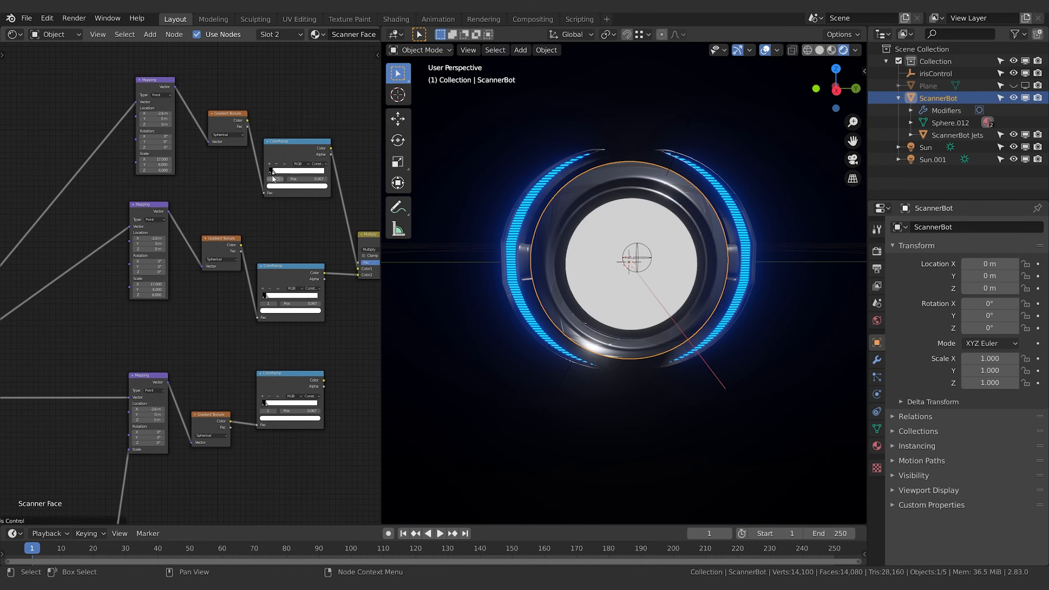
left_click_drag(271, 174, 268, 175)
scroll(248, 168, "up", 9)
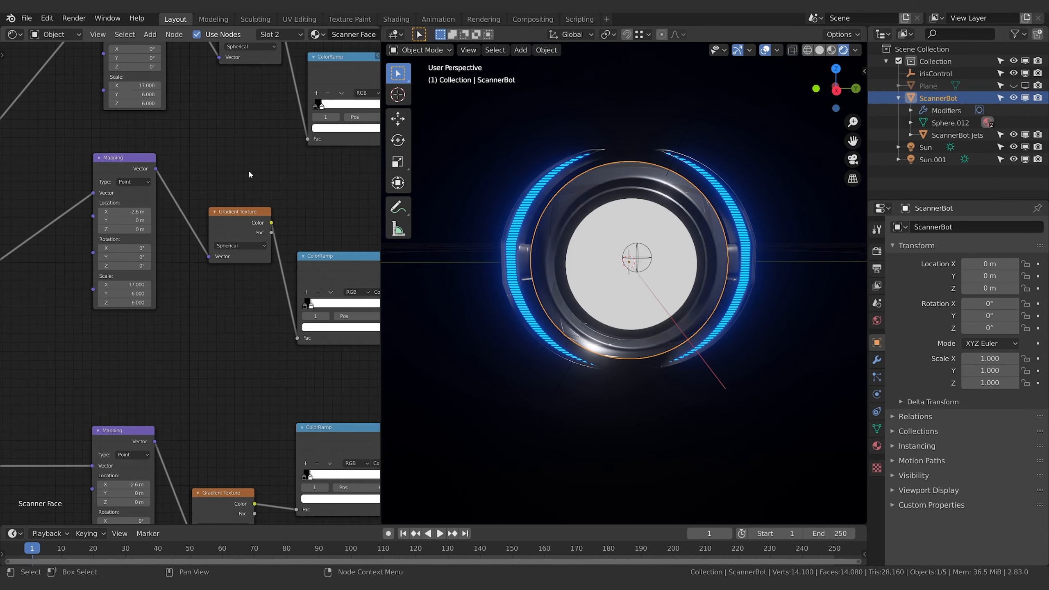
middle_click_drag(298, 127, 129, 288)
left_click_drag(180, 229, 206, 227)
middle_click_drag(46, 251, 278, 282)
left_click_drag(188, 243, 216, 254)
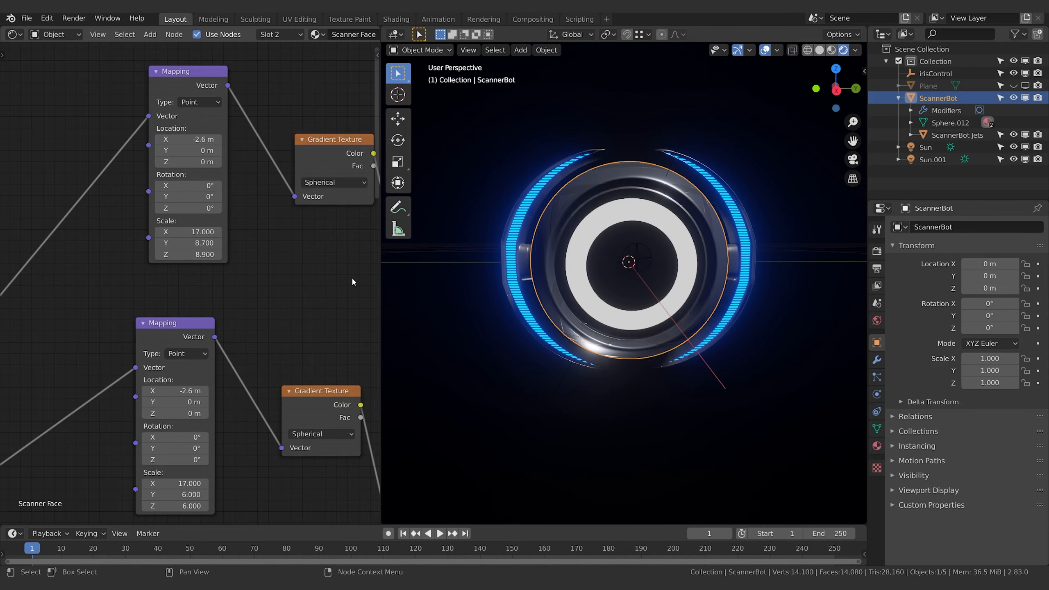
Set the topmost Mapping node's Y and Z scale to 7 to thin the white ring
middle_click_drag(689, 308, 726, 309)
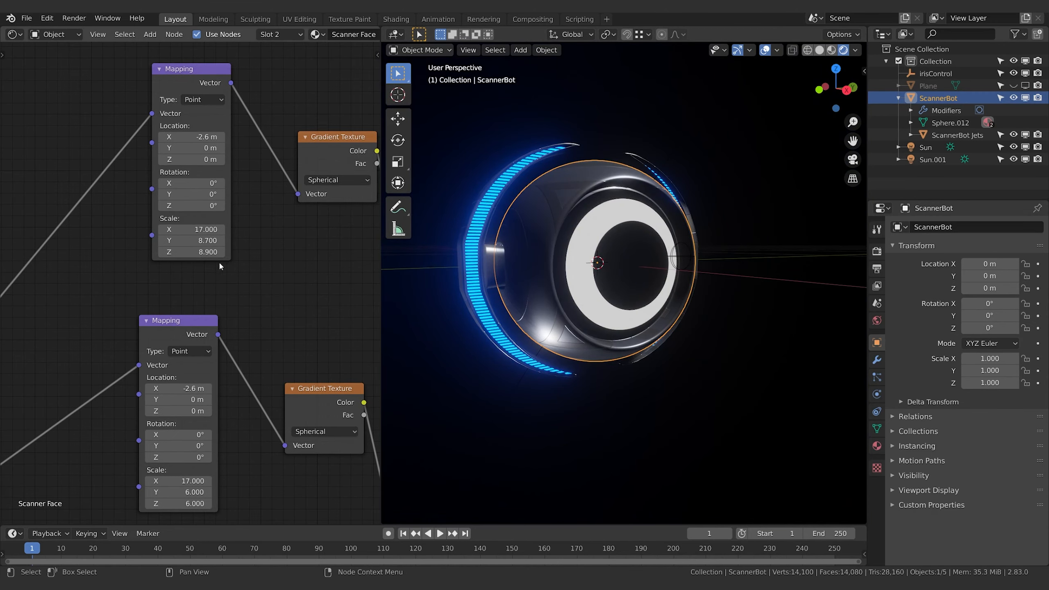
middle_click_drag(218, 260, 261, 262)
double_click(225, 244)
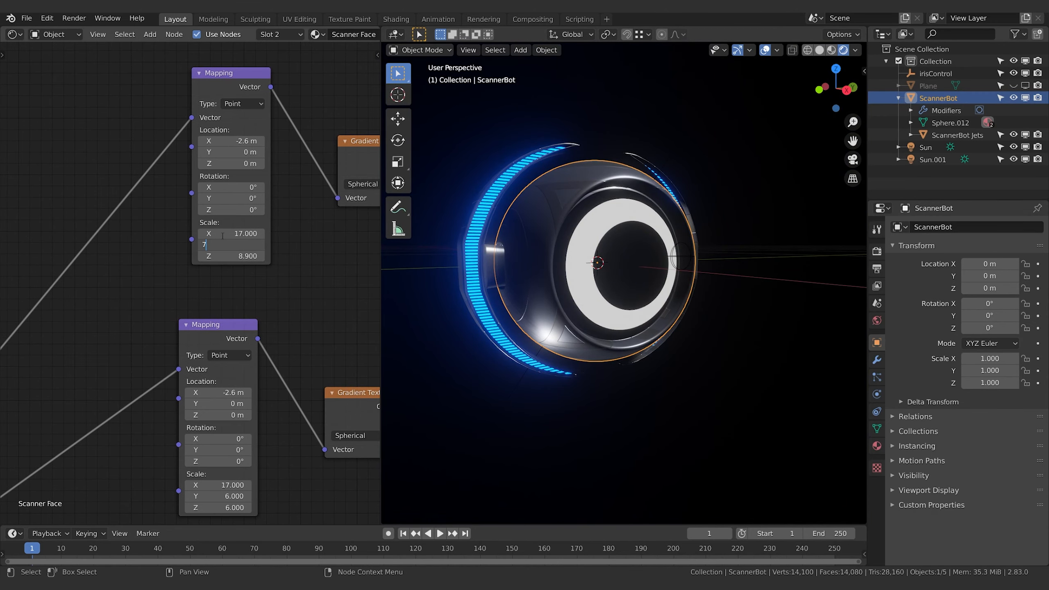
type("7")
key("Tab")
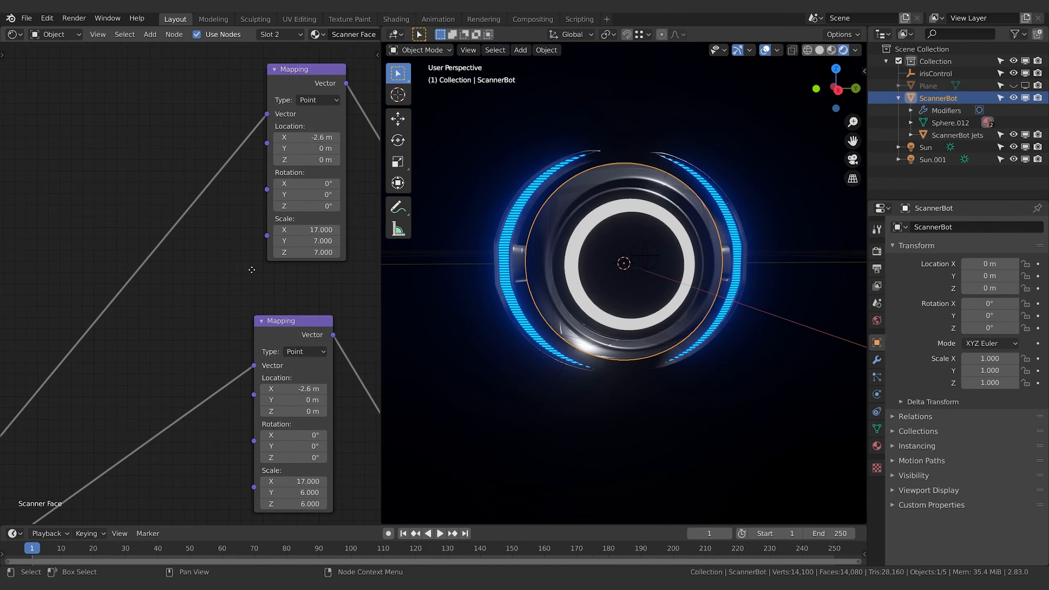
Add a Combine XYZ node in the free space before the two upper Mapping nodes
middle_click_drag(213, 290, 229, 285)
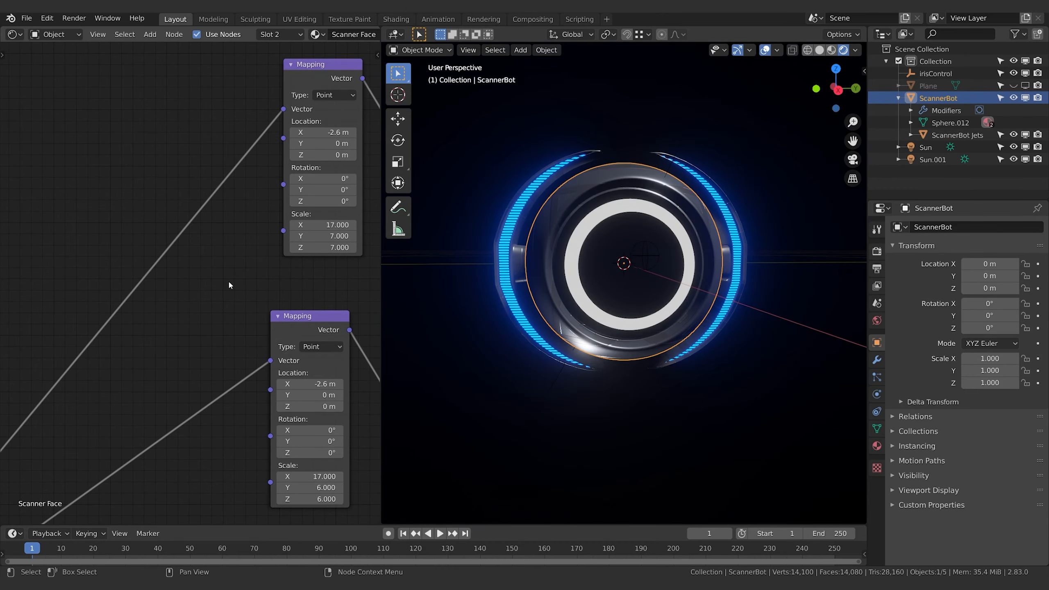
key("shift+a")
left_click(211, 253)
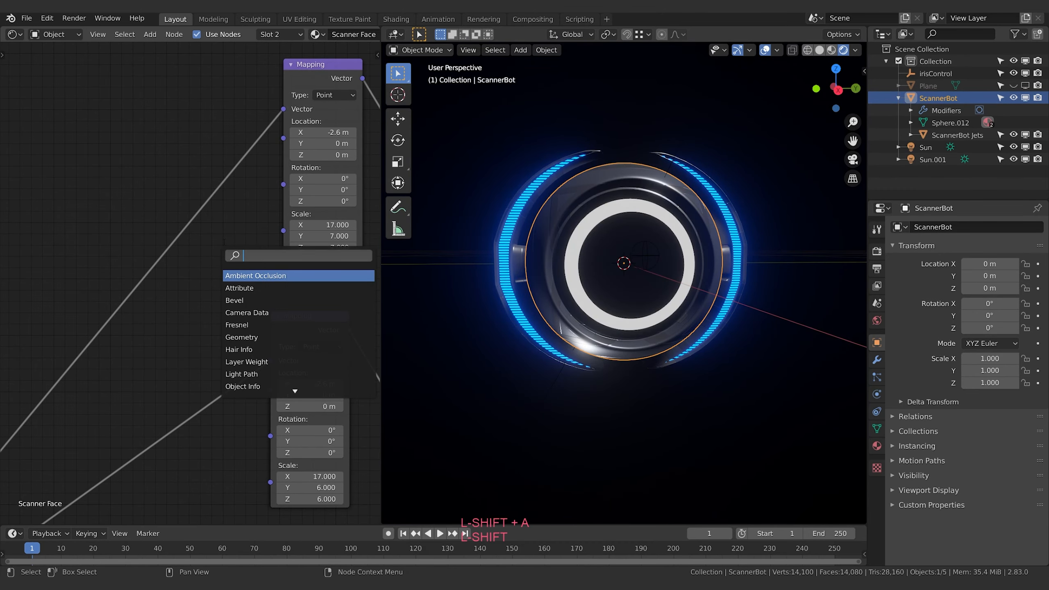
type("com")
key("Down")
key("Down")
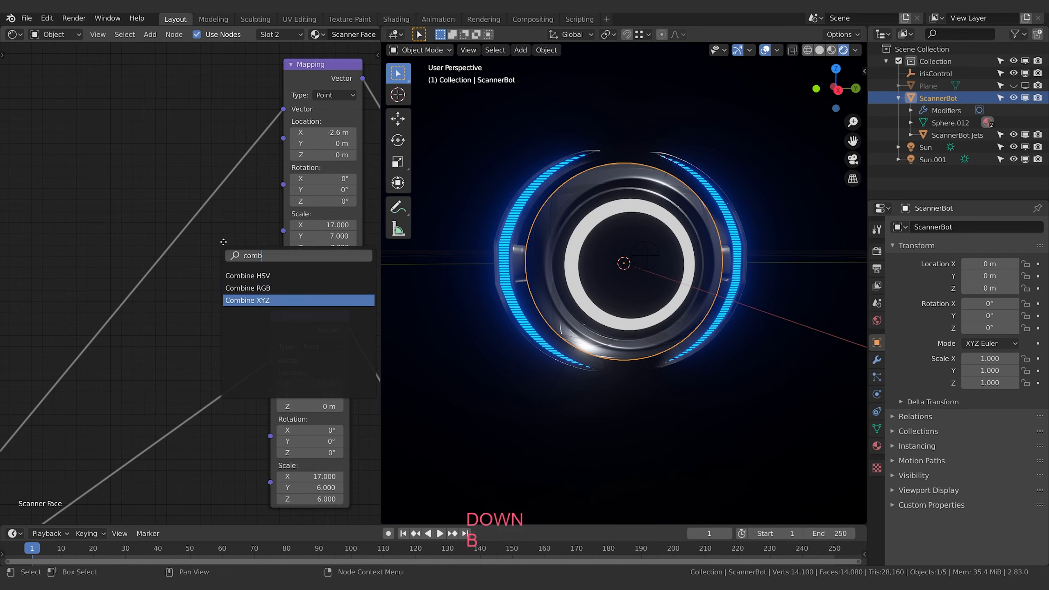
key("Return")
left_click(160, 268)
Add a Value node ahead of the new Combine XYZ node
key("shift+a")
left_click(70, 170)
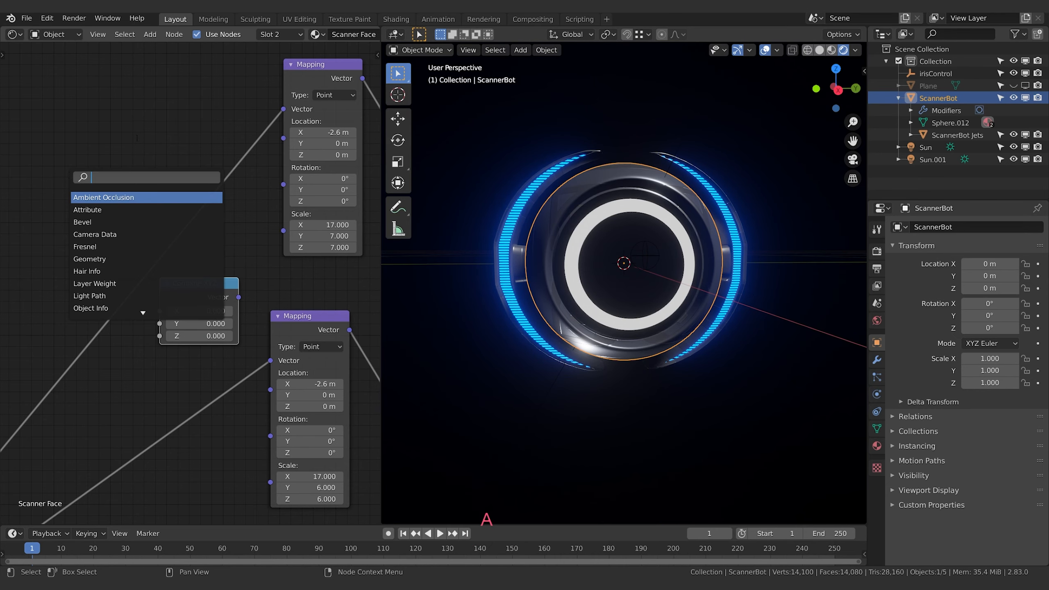
type("va")
key("Return")
left_click(58, 179)
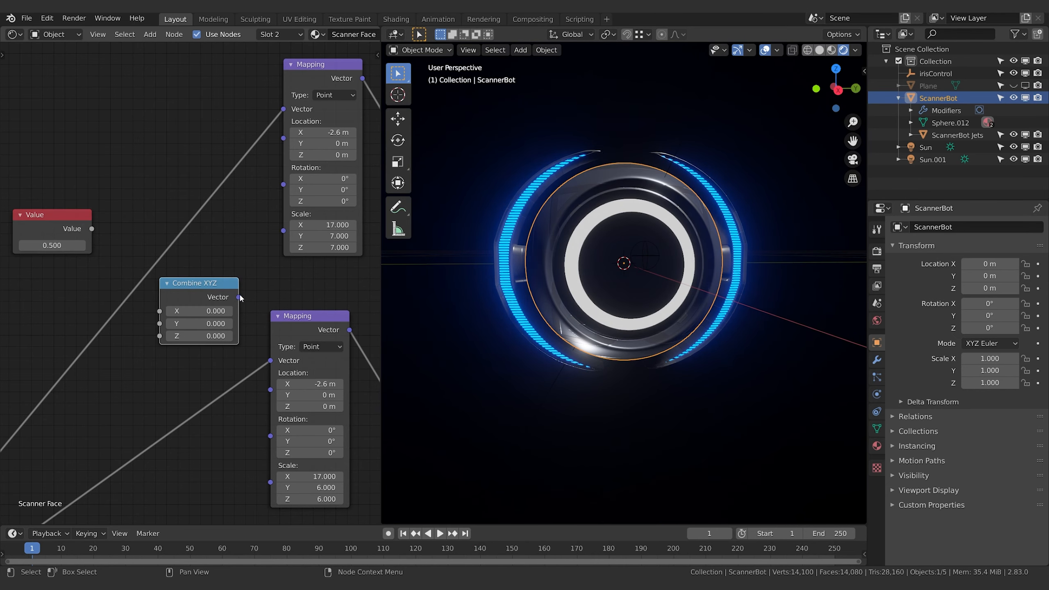
left_click_drag(238, 297, 284, 230)
middle_click_drag(209, 236, 251, 233)
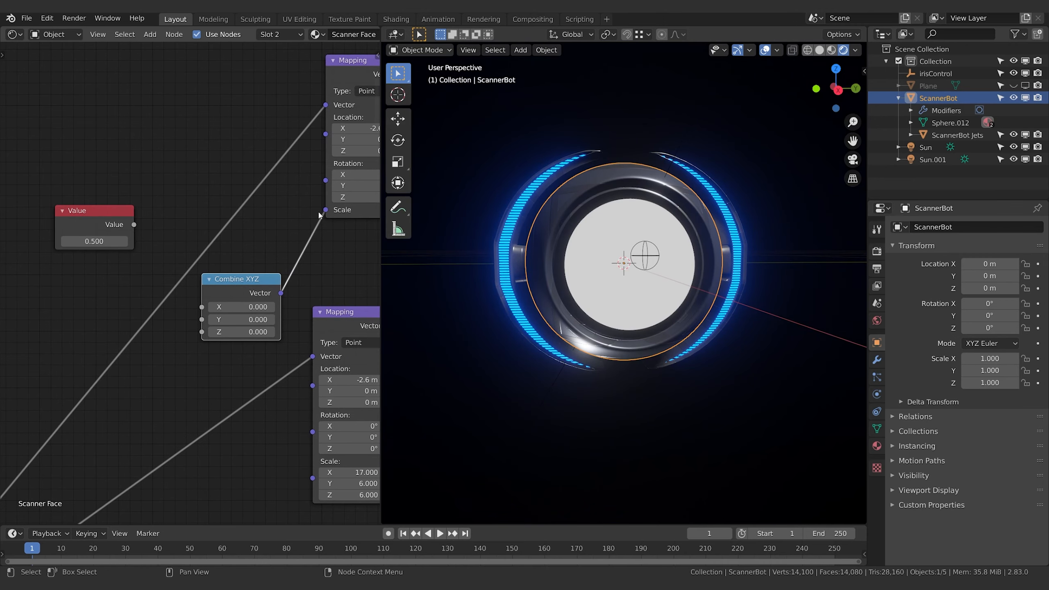
left_click_drag(324, 211, 303, 233)
middle_click_drag(339, 230, 302, 241)
Set the Combine XYZ node's X to 17 and link its vector to the topmost Mapping node's scale
left_click(180, 317)
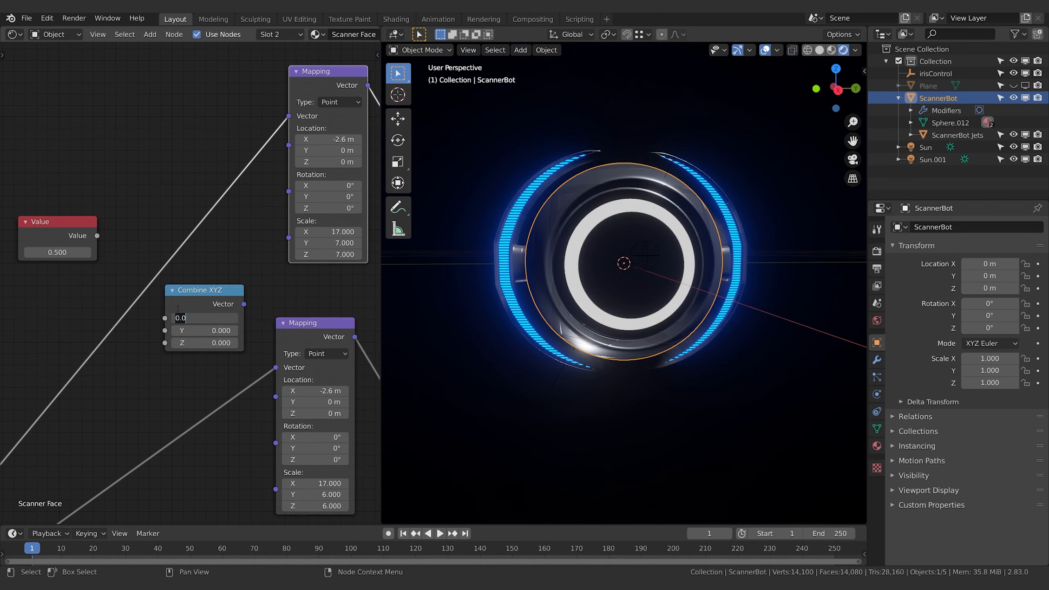
type("17")
key("Return")
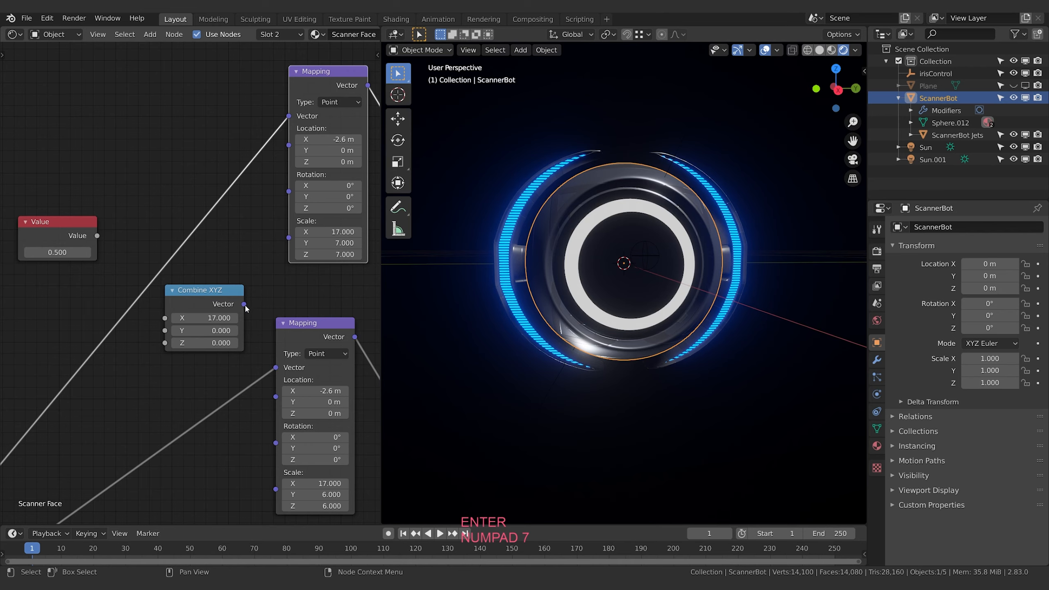
left_click_drag(244, 304, 289, 238)
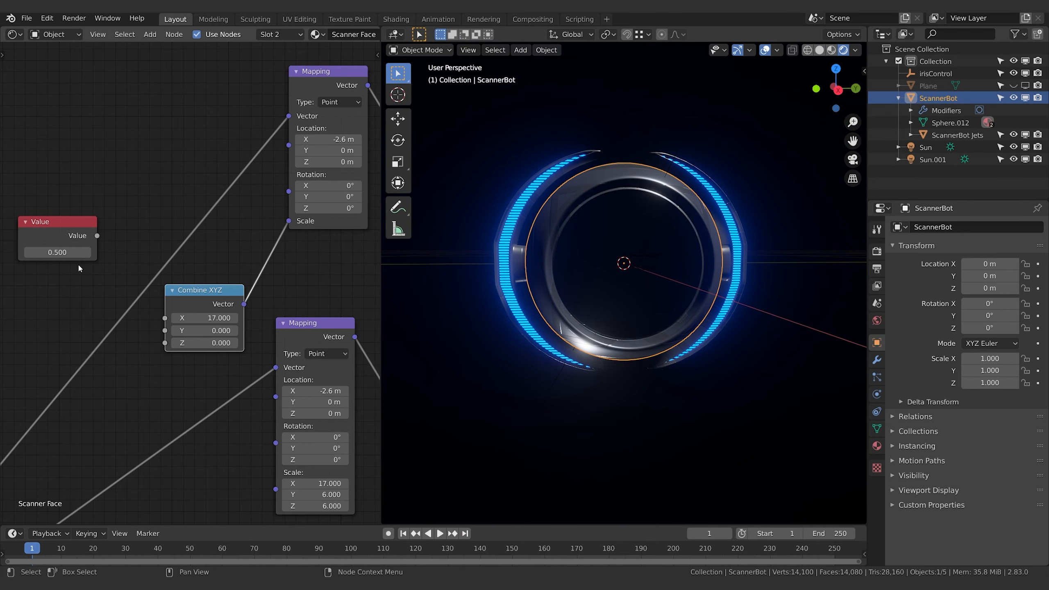
Set the Value node to 7 and feed it into the Y and Z inputs of the Combine XYZ node
left_click(67, 256)
type("7")
key("Return")
left_click_drag(98, 236, 165, 343)
middle_click_drag(56, 291, 122, 315)
Fine-tune the Value node to 6.8 to adjust the opening inside the white ring
left_click_drag(127, 266, 145, 267)
left_click(127, 266)
type("7")
key("Return")
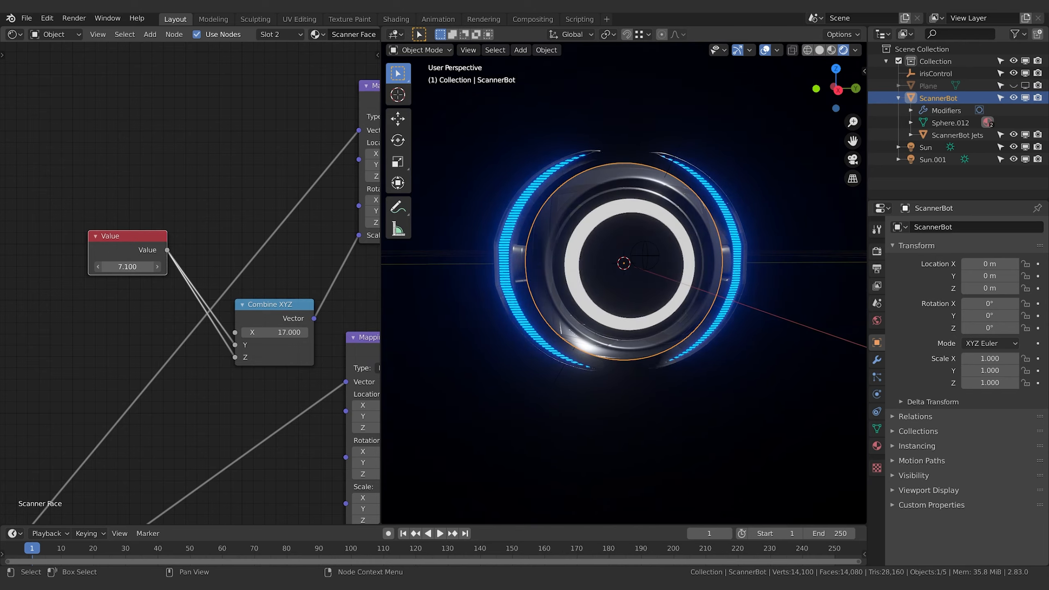
Move the Emission and Material Output nodes farther from the Multiply node to make room between them
scroll(219, 374, "down", 2)
scroll(267, 377, "down", 3)
middle_click_drag(267, 377, 2, 334)
middle_click_drag(222, 291, 71, 231)
middle_click_drag(200, 371, 92, 335)
left_click(53, 414)
left_click(152, 298)
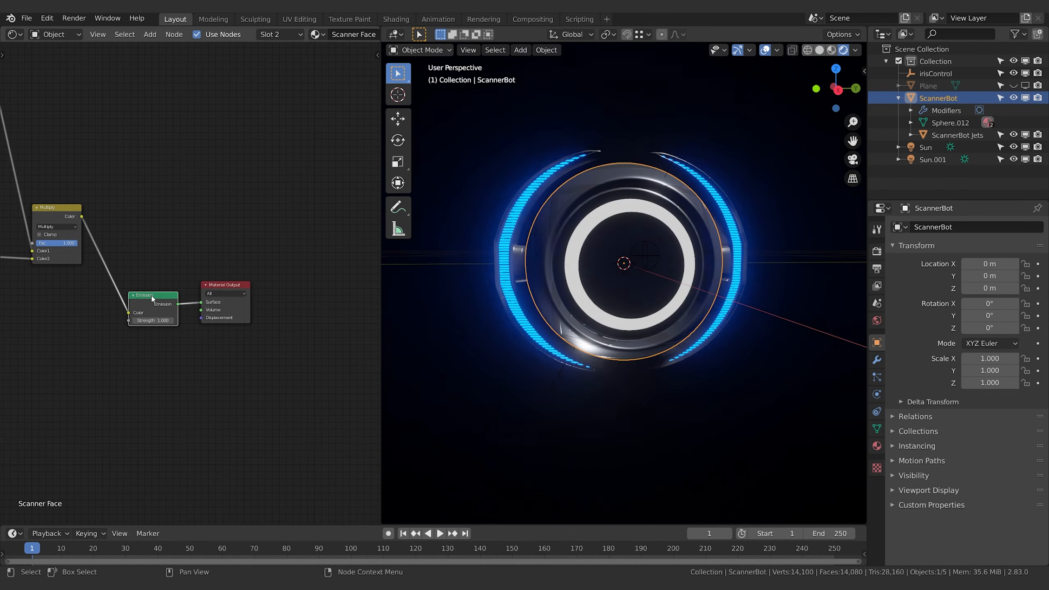
left_click(229, 287, "shift")
key("g")
left_click(361, 278)
Duplicate the Multiply node, place the copy between it and the Emission node, and set its blend mode to Add
middle_click_drag(135, 398, 177, 386, "shift")
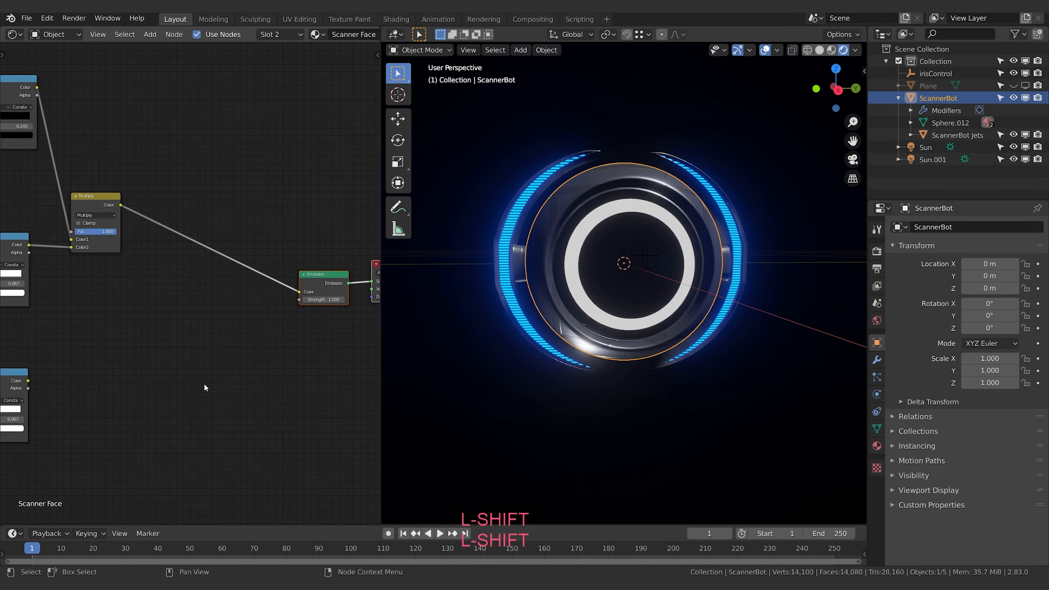
left_click(203, 383)
middle_click_drag(167, 341, 190, 345, "shift")
middle_click_drag(121, 237, 143, 239, "shift")
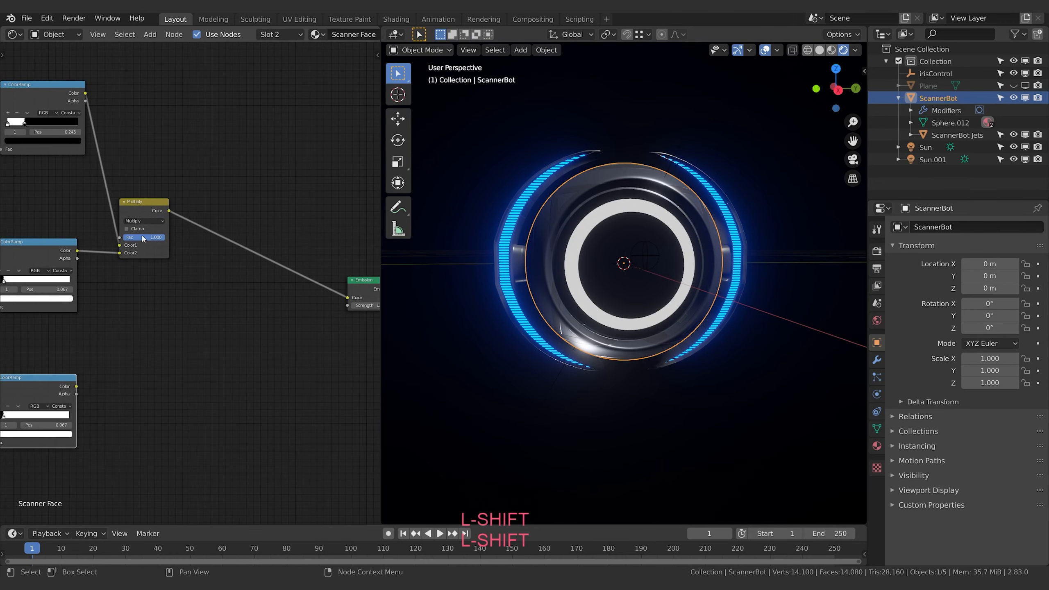
left_click(140, 206)
key("shift+d")
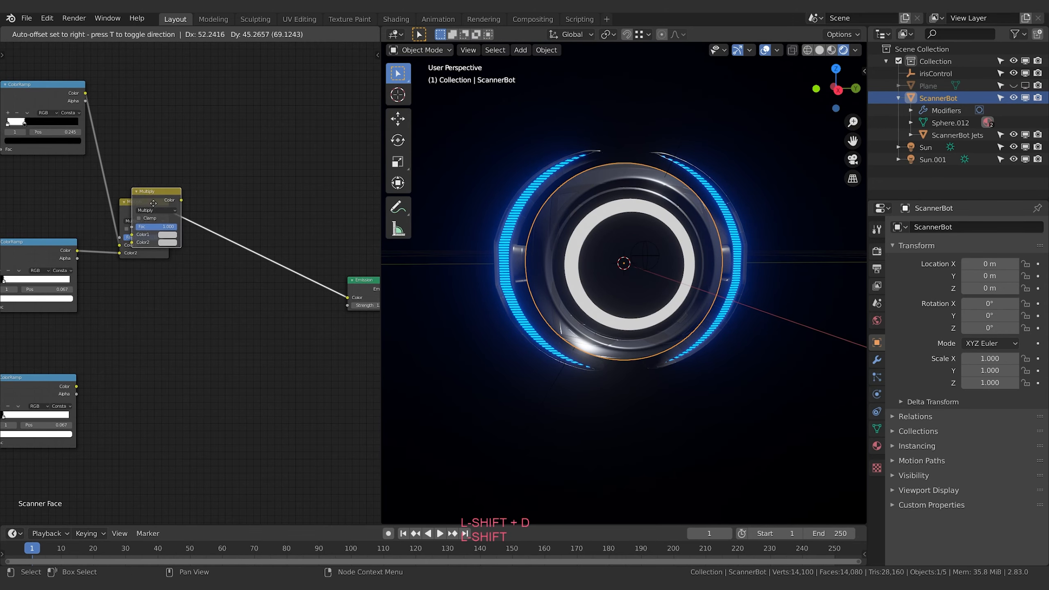
left_click(224, 287)
middle_click_drag(226, 295, 247, 297, "shift")
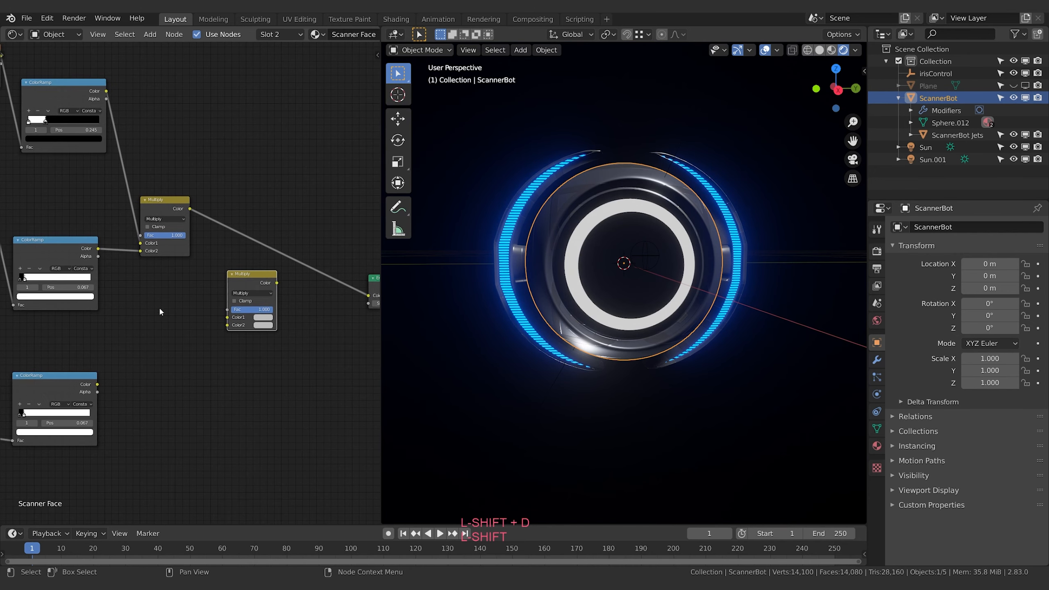
left_click(249, 294)
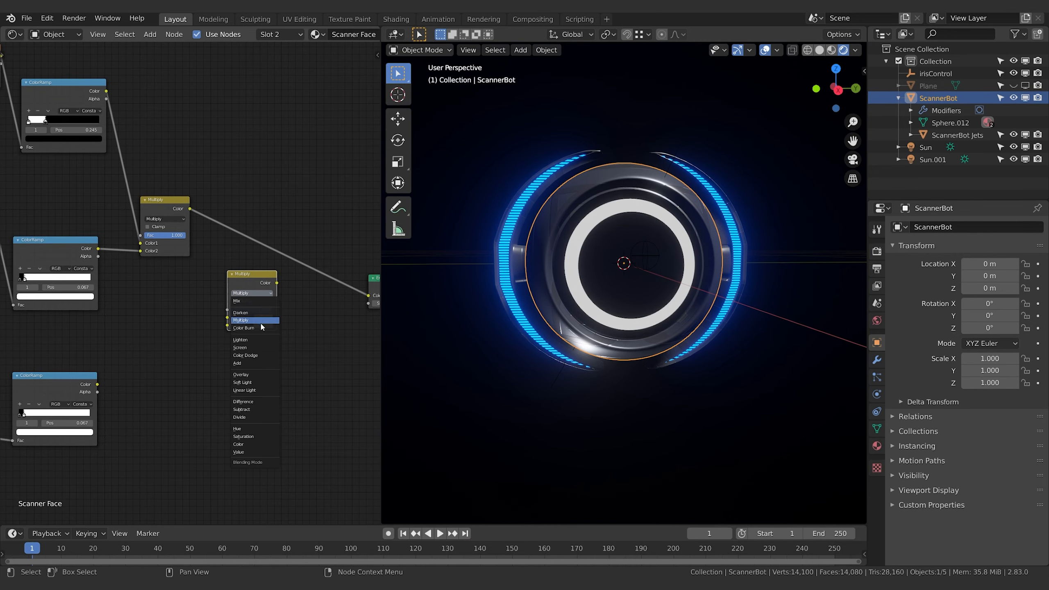
left_click(252, 363)
Feed the Multiply node and the lowest ColorRamp into the Add node's Color1 and Color2, and link the Add node to the Emission colour
left_click_drag(100, 385, 102, 386)
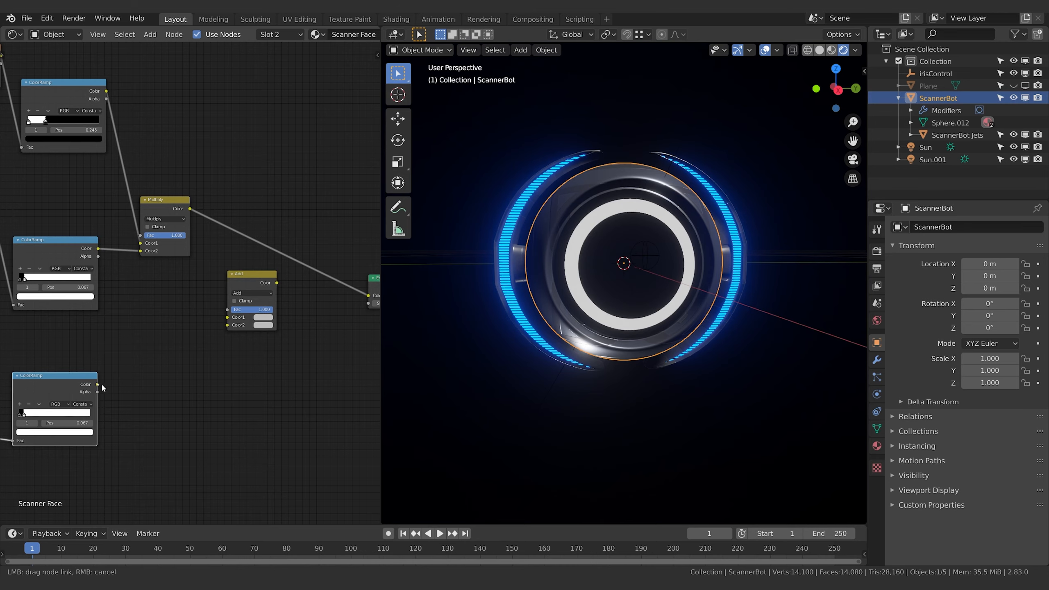
left_click_drag(217, 332, 227, 325)
left_click_drag(188, 207, 228, 321)
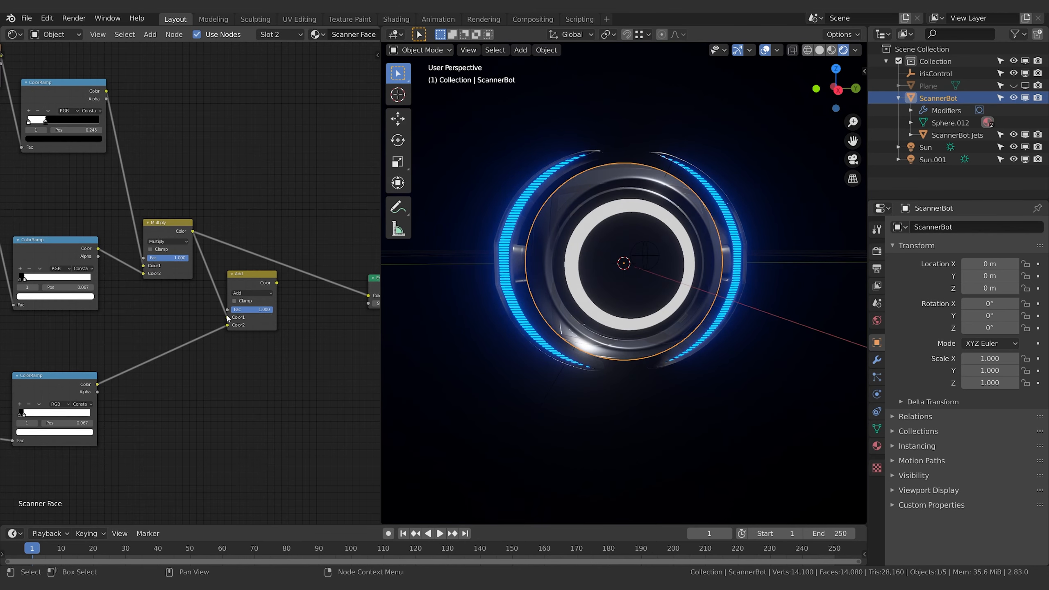
middle_click_drag(273, 273, 171, 316)
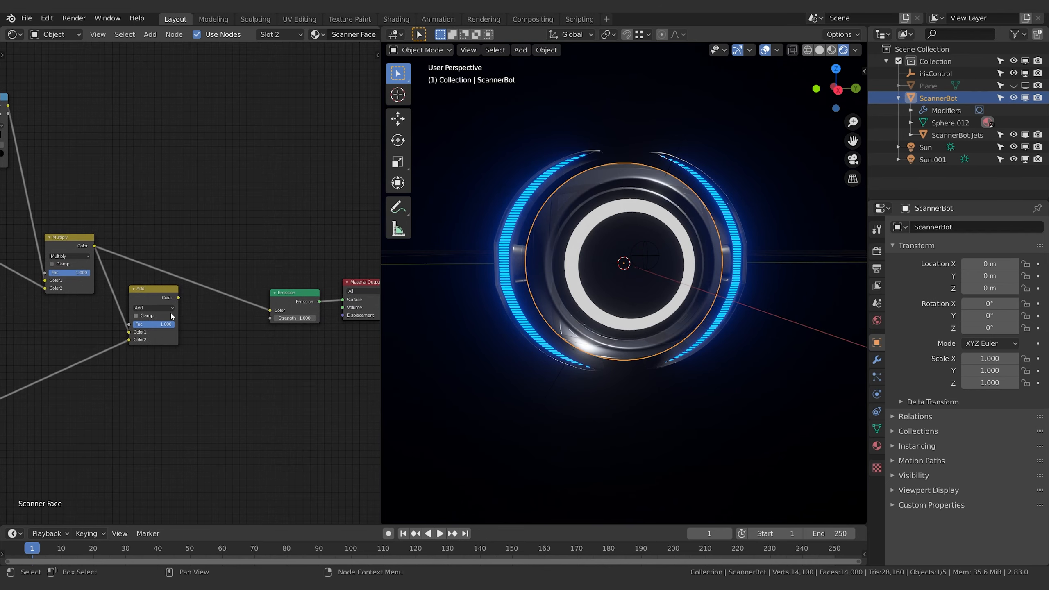
left_click_drag(178, 300, 195, 312)
left_click_drag(277, 311, 276, 310)
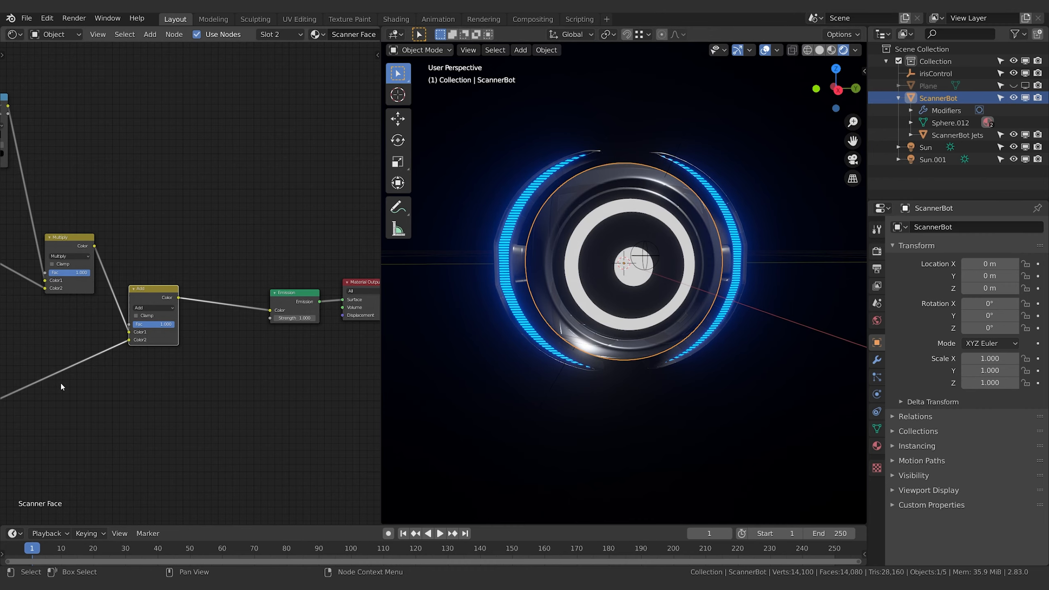
Duplicate the Combine XYZ node and place the copy just before the middle Mapping node
middle_click_drag(112, 387, 189, 377)
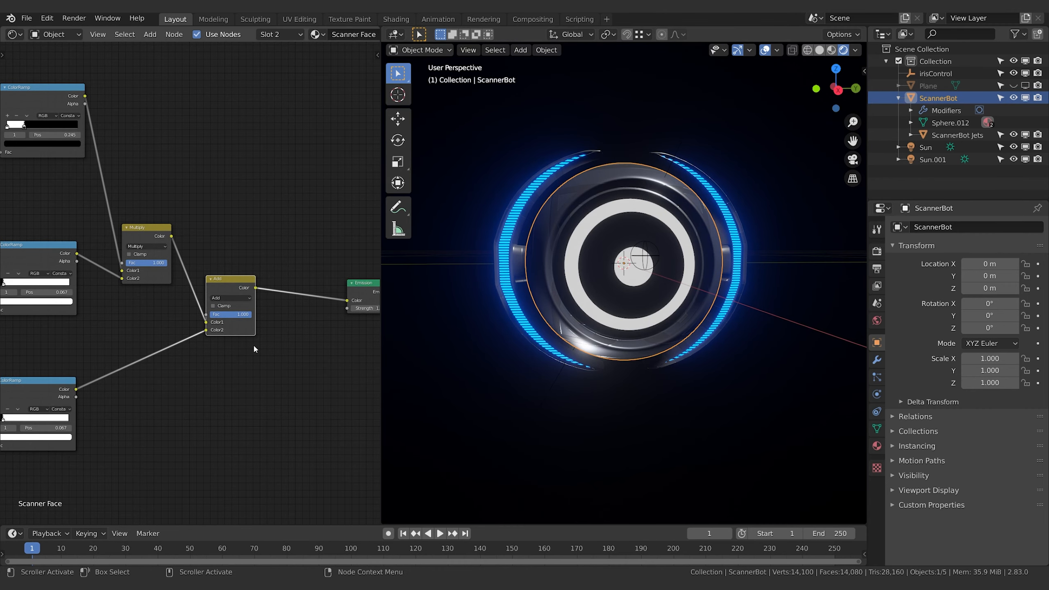
middle_click_drag(252, 343, 236, 342)
middle_click_drag(149, 367, 291, 310)
middle_click_drag(153, 437, 190, 425)
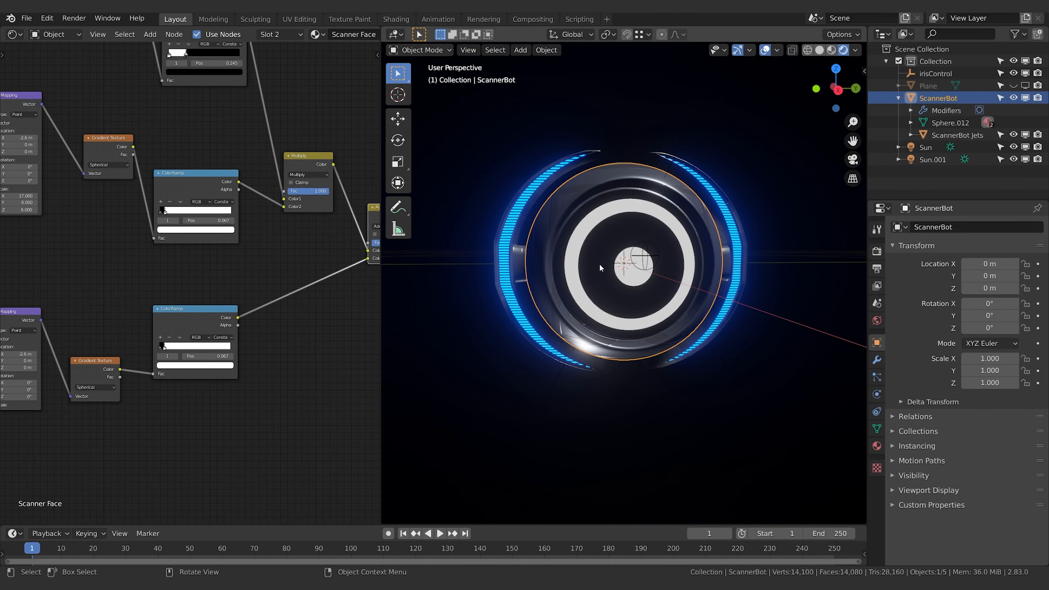
middle_click_drag(101, 74, 365, 235)
mouse_move(124, 211)
left_mouse_down()
mouse_move(133, 212)
mouse_move(123, 211)
left_mouse_up()
middle_click_drag(132, 271, 169, 237)
middle_click_drag(267, 339, 249, 308)
key("shift+d")
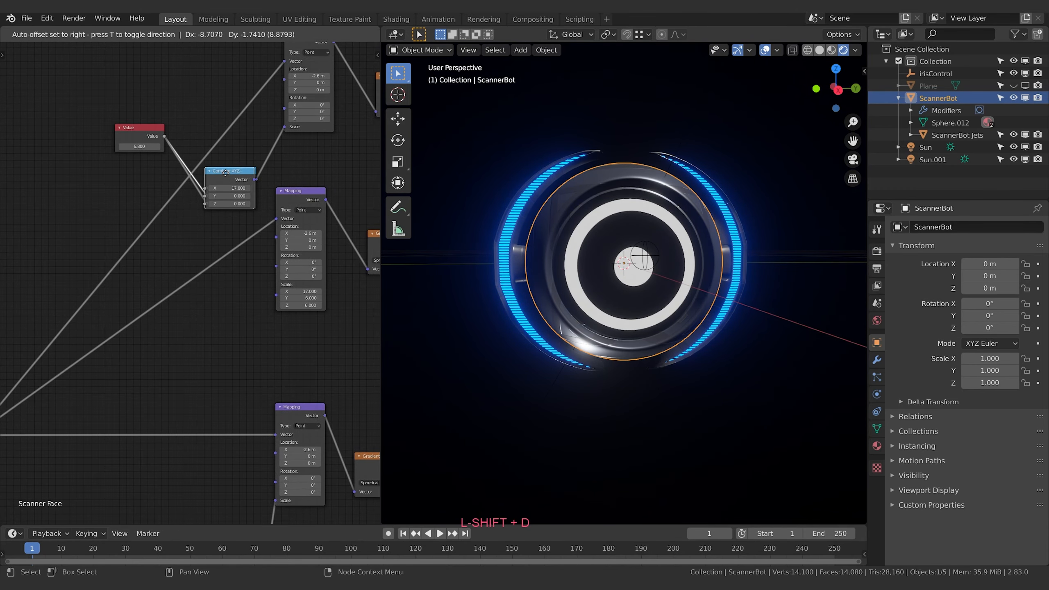
key("Escape")
key("g")
left_click(235, 304)
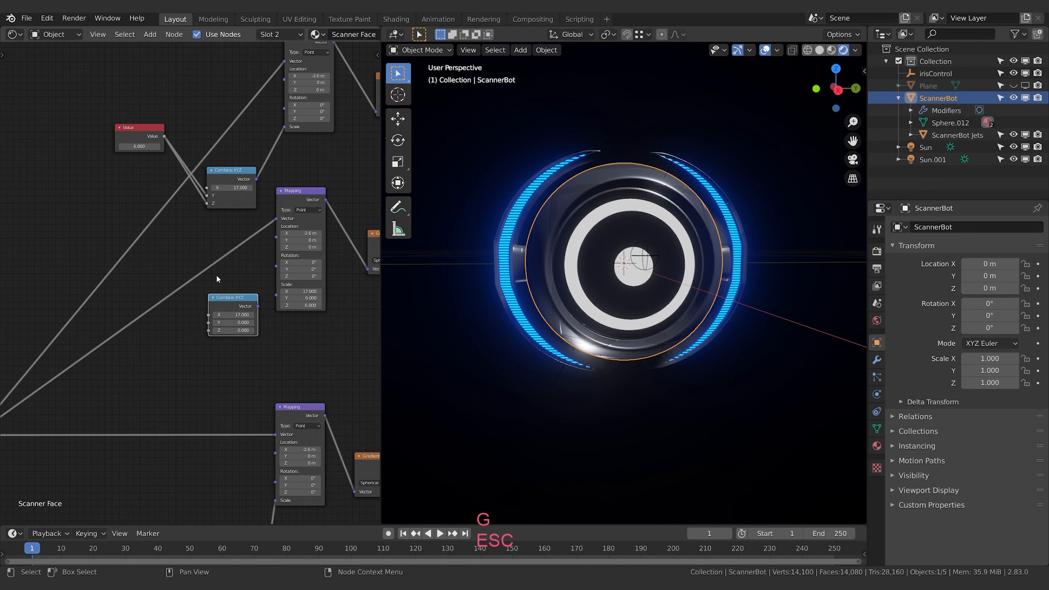
Duplicate the Value node and place the copy ahead of the lower Combine XYZ node
left_click(130, 129, "shift")
key("g")
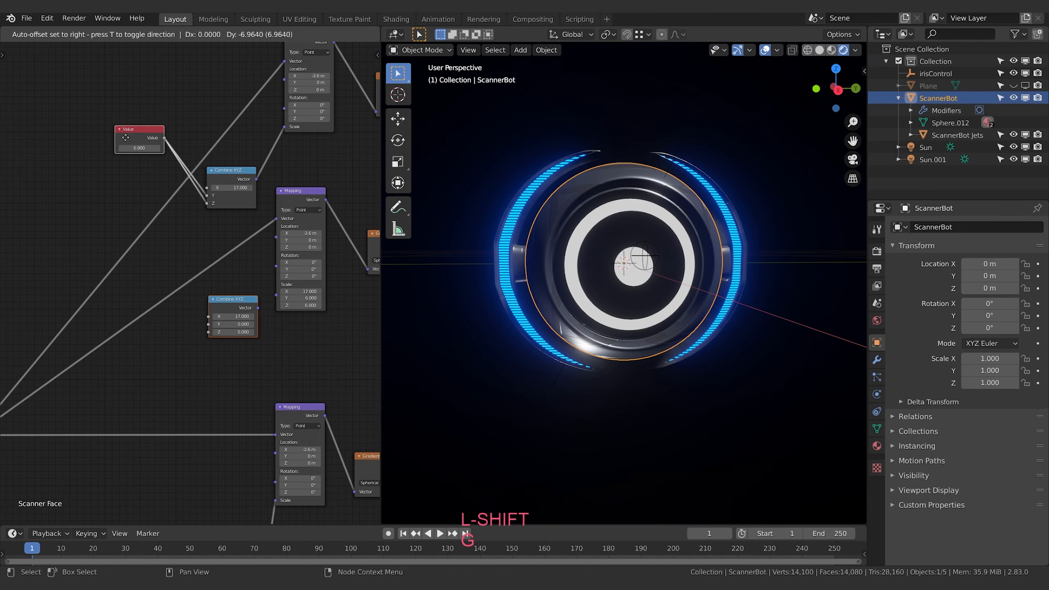
left_click(146, 120)
key("shift+d")
left_click(151, 341)
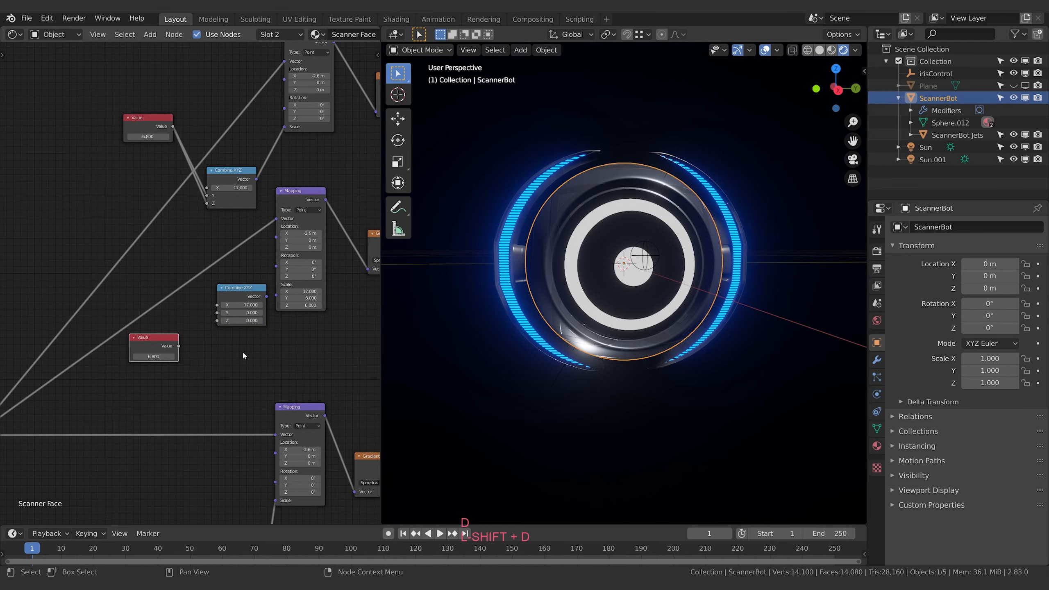
Set the copied Value node to 6, feed it into the lower Combine XYZ's Y and Z, and link that to the middle Mapping's scale
middle_click_drag(242, 351, 194, 362)
left_click_drag(198, 303, 182, 316)
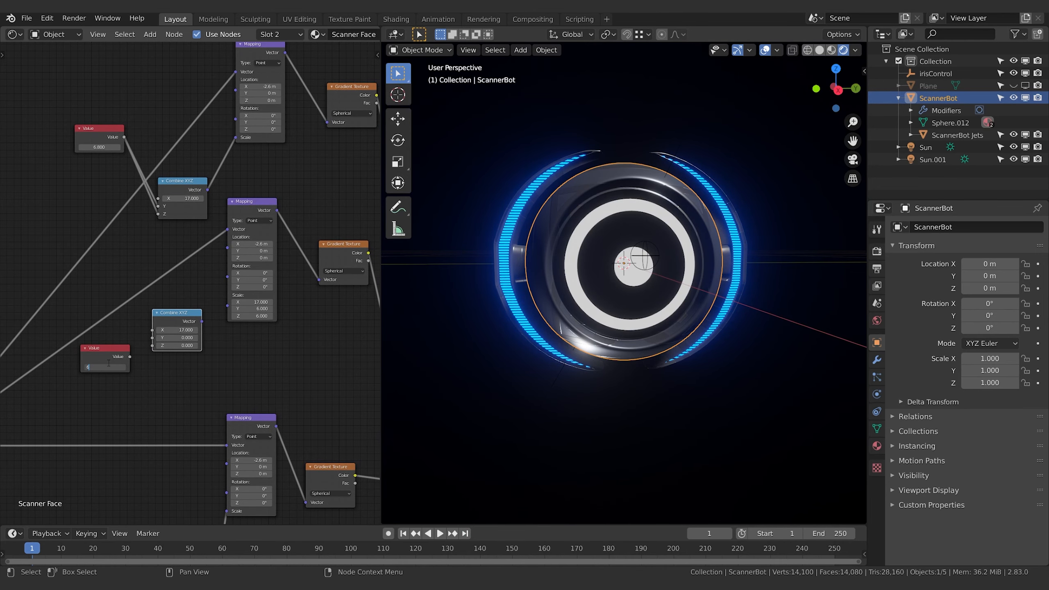
key("Return")
left_click_drag(129, 358, 152, 345)
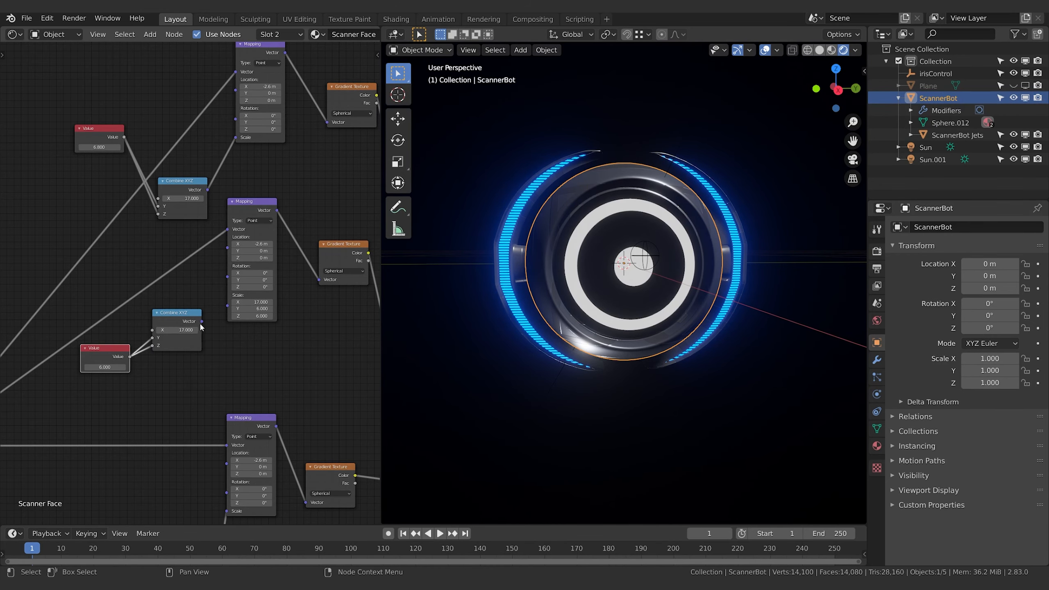
left_click_drag(202, 321, 225, 307)
Adjust the lower Value node to 6.3 to shrink the white ring's outer edge slightly
middle_click_drag(206, 359, 258, 353)
mouse_move(156, 362)
left_mouse_down()
mouse_move(186, 361)
mouse_move(140, 361)
mouse_move(181, 361)
mouse_move(140, 362)
mouse_move(161, 361)
left_mouse_up()
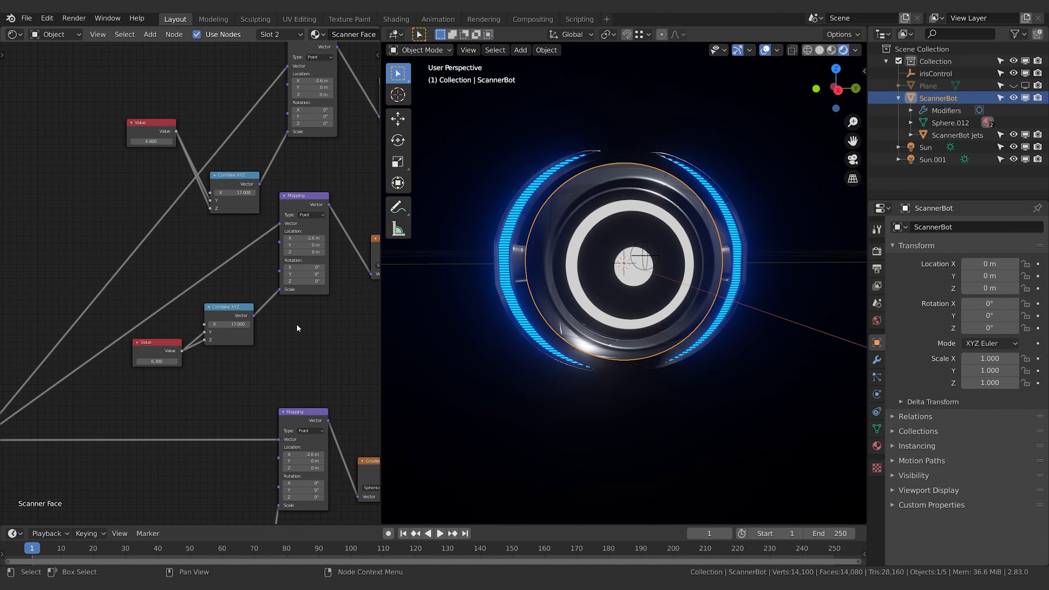
middle_click_drag(296, 324, 267, 335)
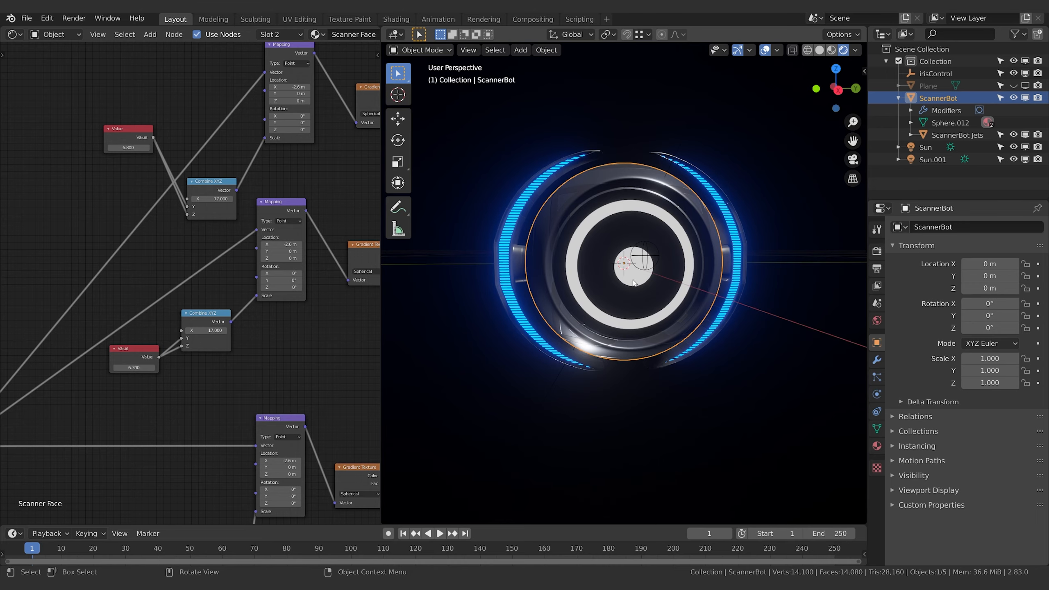
Try moving the irisControl empty along Z to test how it drives the pupil's size
left_click(652, 257)
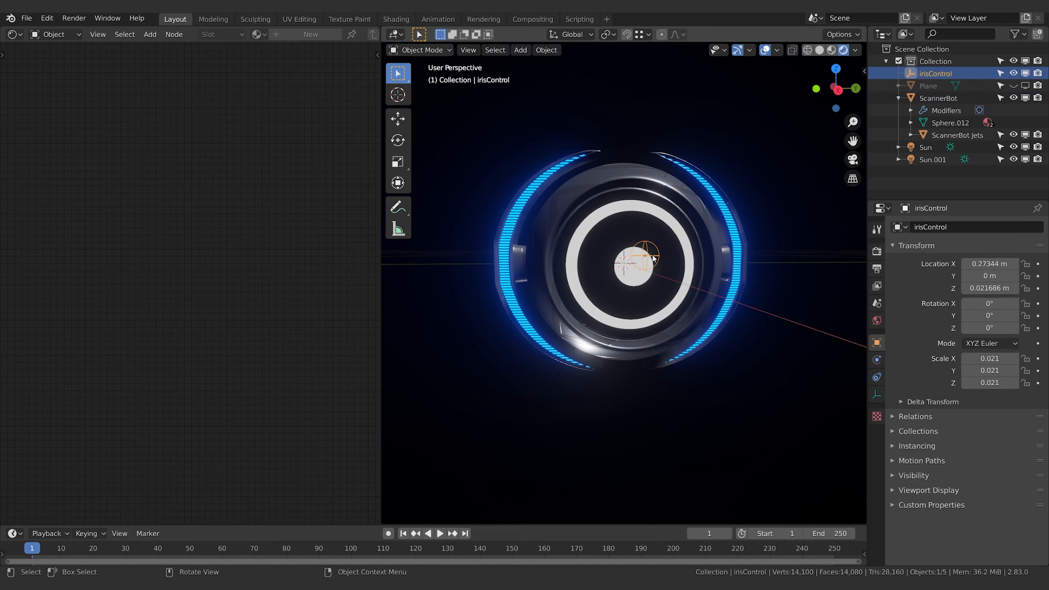
key("g")
key("z")
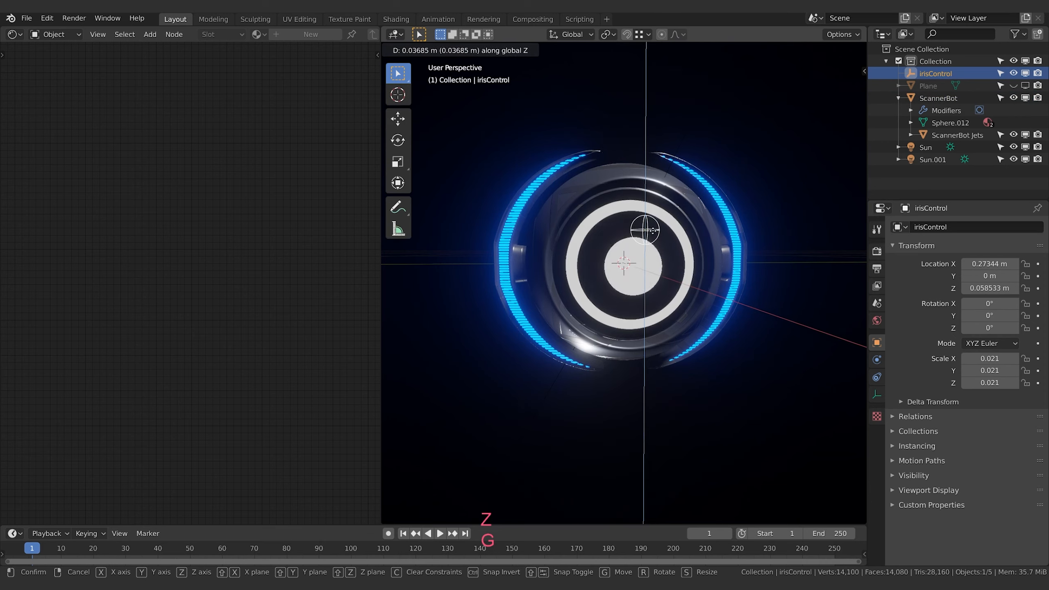
key("Escape")
middle_click_drag(657, 243, 652, 212)
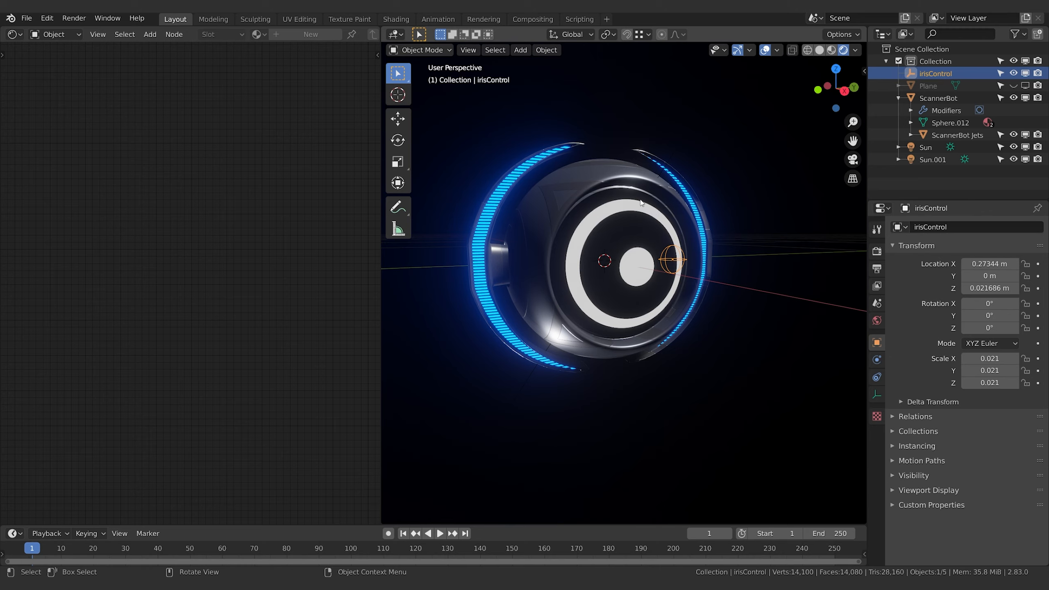
middle_click_drag(640, 202, 603, 220)
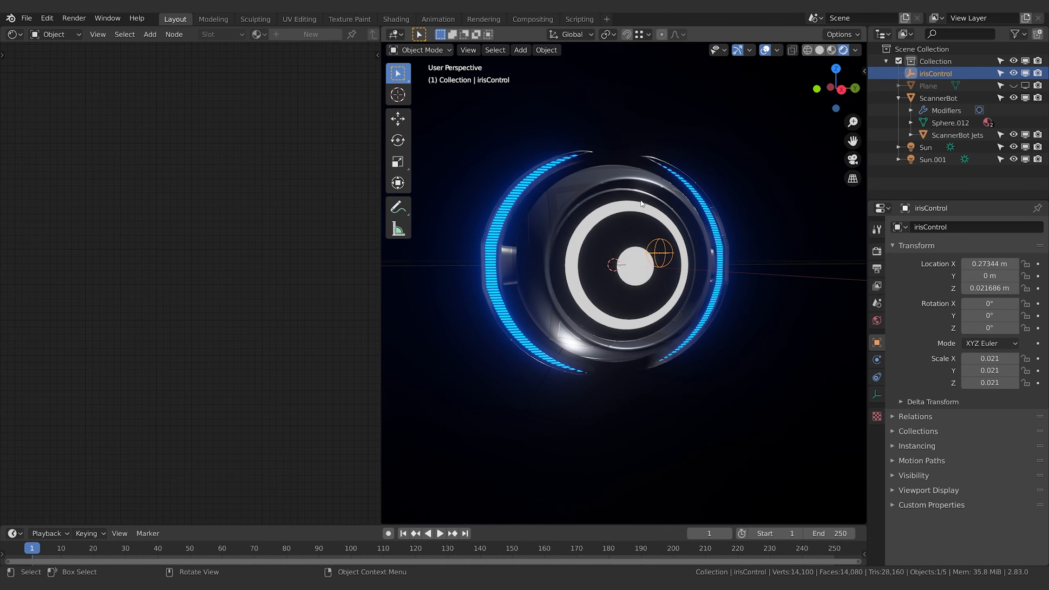
left_click(627, 215)
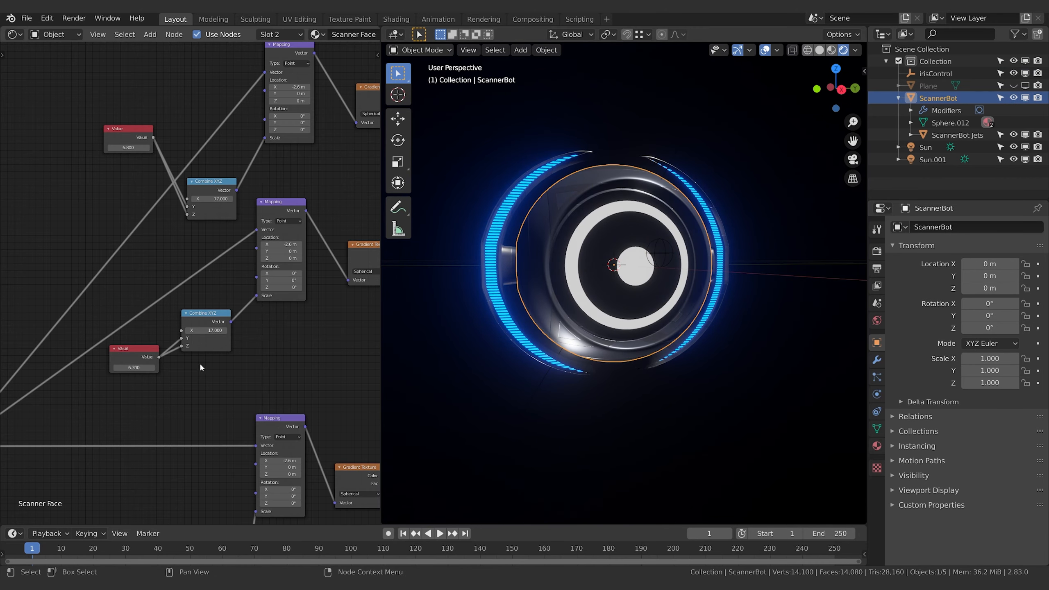
middle_click_drag(199, 362, 335, 357)
scroll(323, 335, "down", 3)
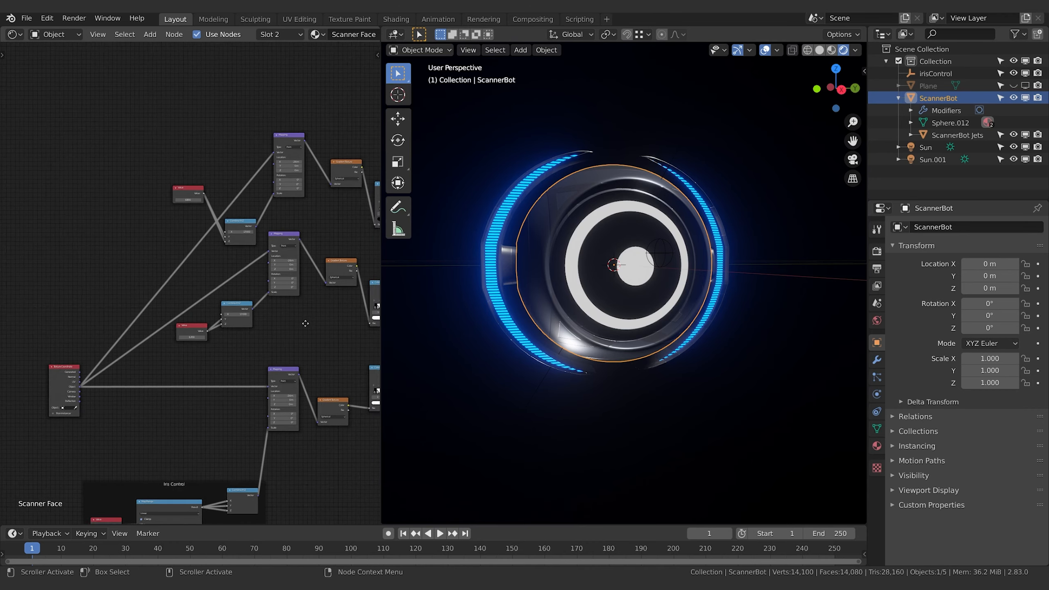
Duplicate the irisControl empty in place and name the copy OuterIrisControl
left_click(935, 73)
key("shift")
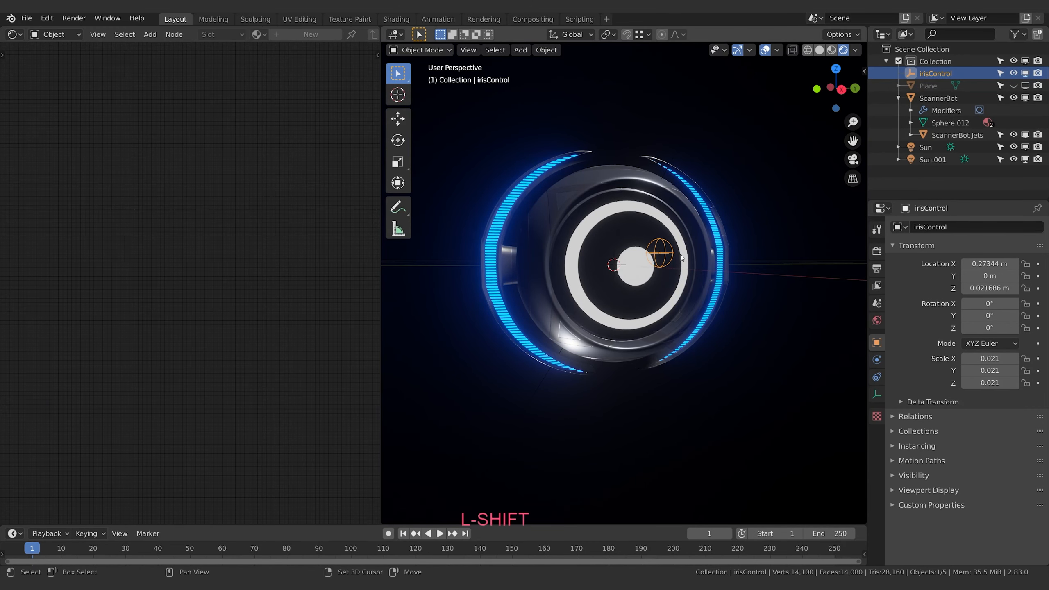
key("shift+d")
key("Escape")
double_click(942, 85)
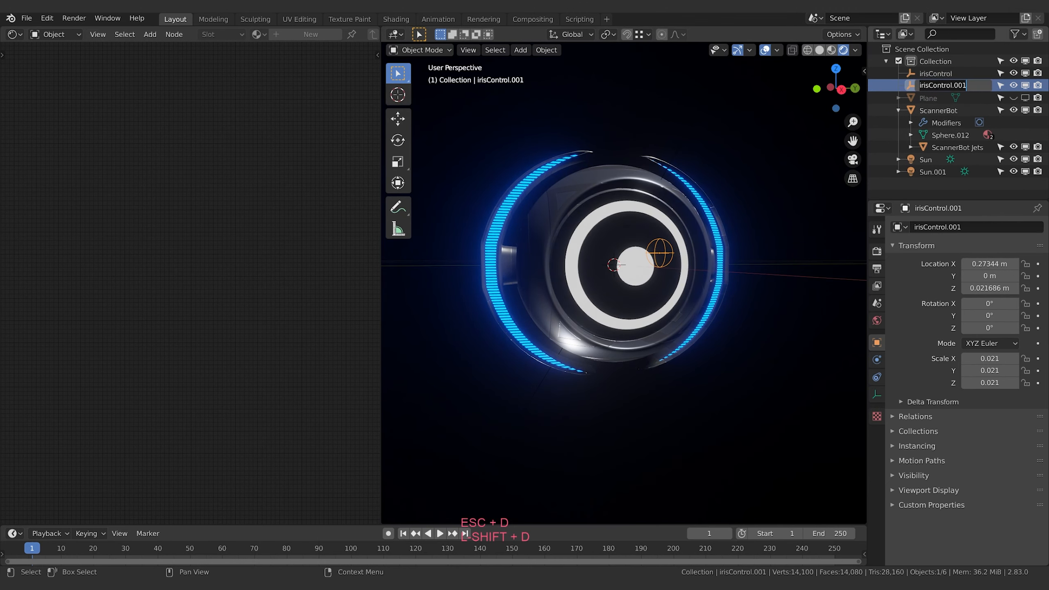
type("OuterIris")
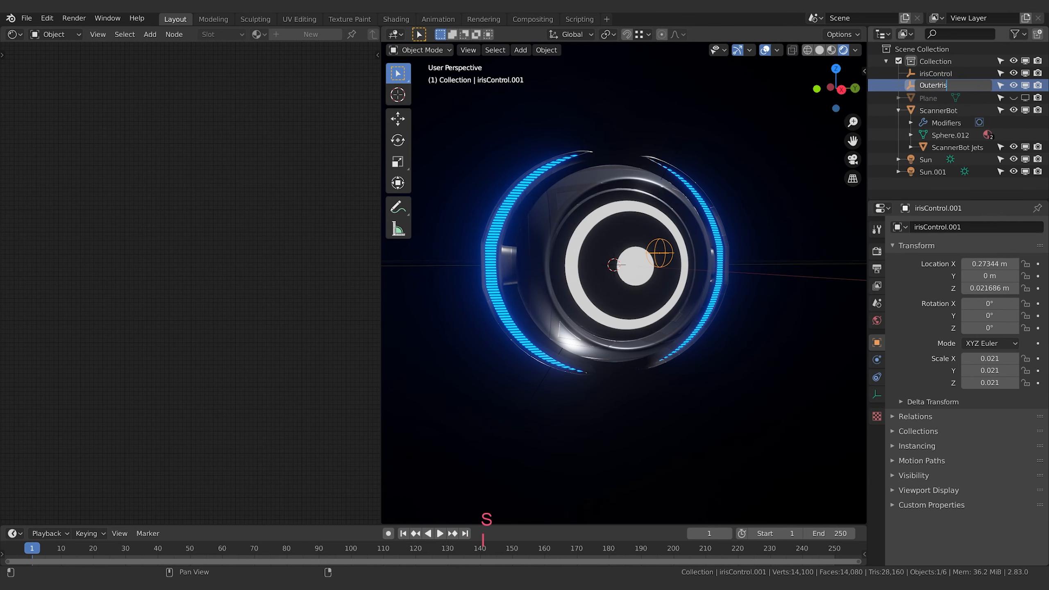
key("shift")
type("isControl")
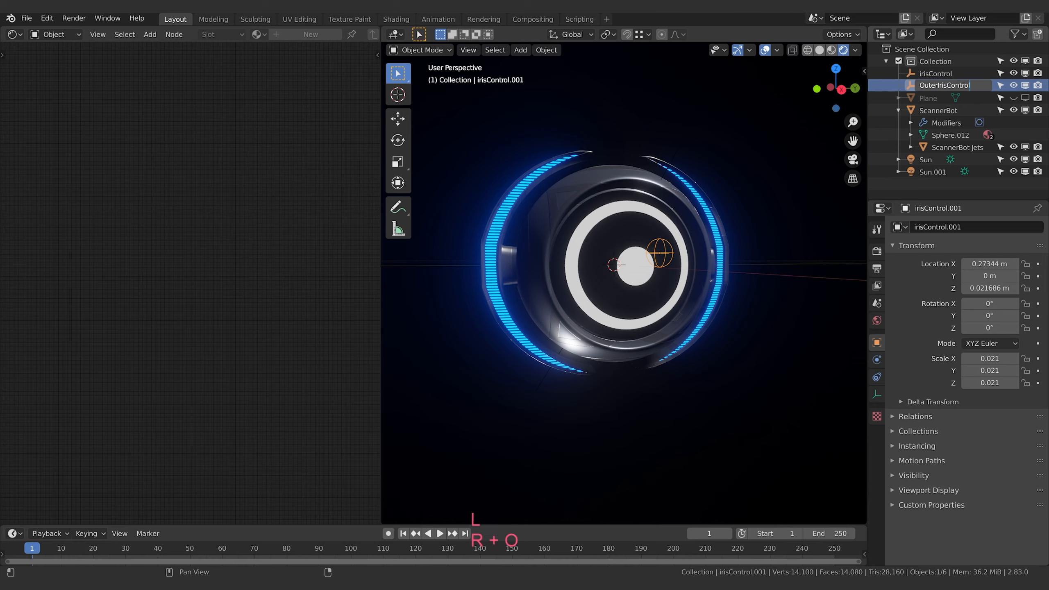
key("Return")
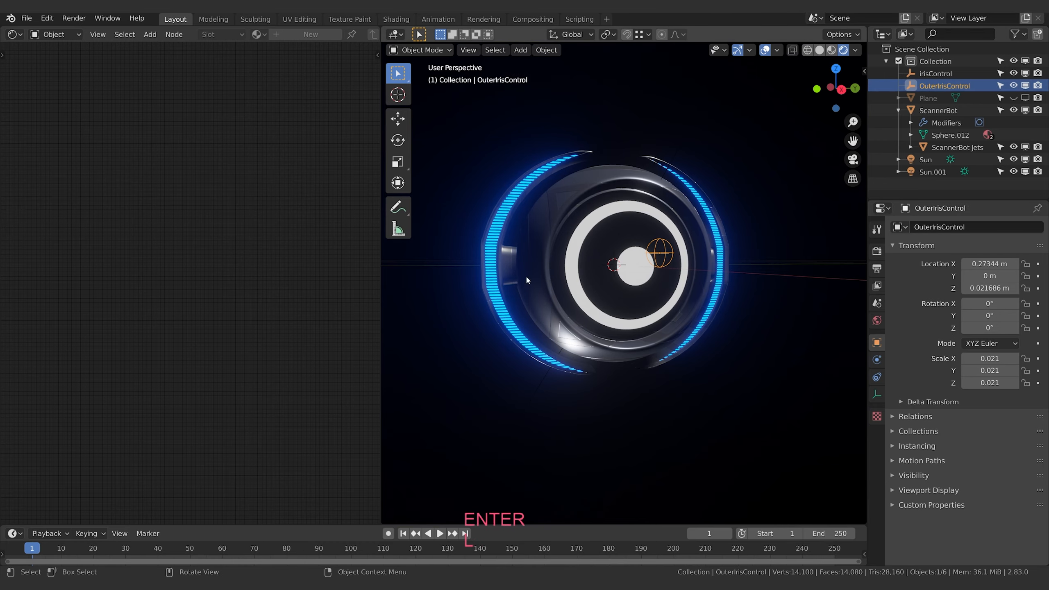
Move the OuterIrisControl empty up along Z and scale it larger than irisControl
middle_click_drag(642, 294, 694, 297)
key("g")
key("z")
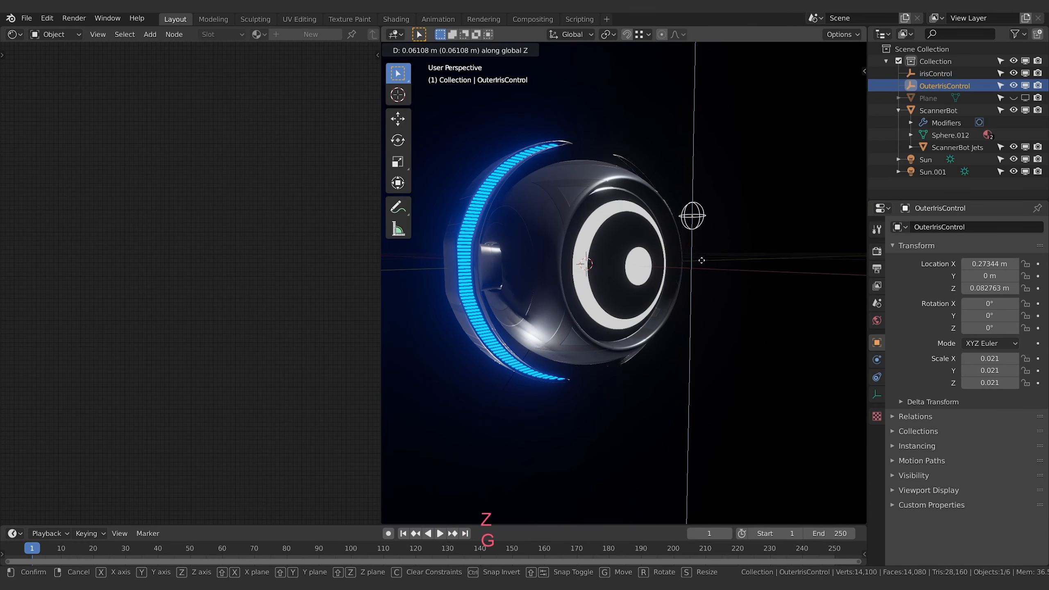
left_click(702, 258)
mouse_move(710, 258)
middle_mouse_down()
mouse_move(683, 268)
mouse_move(704, 276)
mouse_move(612, 278)
mouse_move(702, 276)
middle_mouse_up()
key("s")
left_click(709, 278)
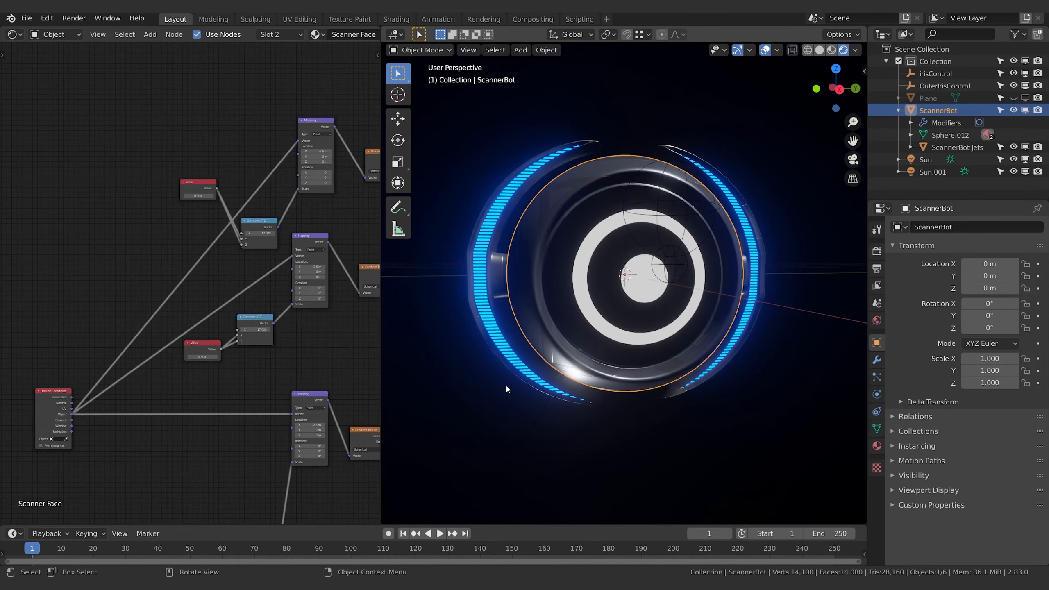
Set the ScannerBot face material's upper Value node to 9 and the lower Value node to 8
scroll(227, 367, "up", 2)
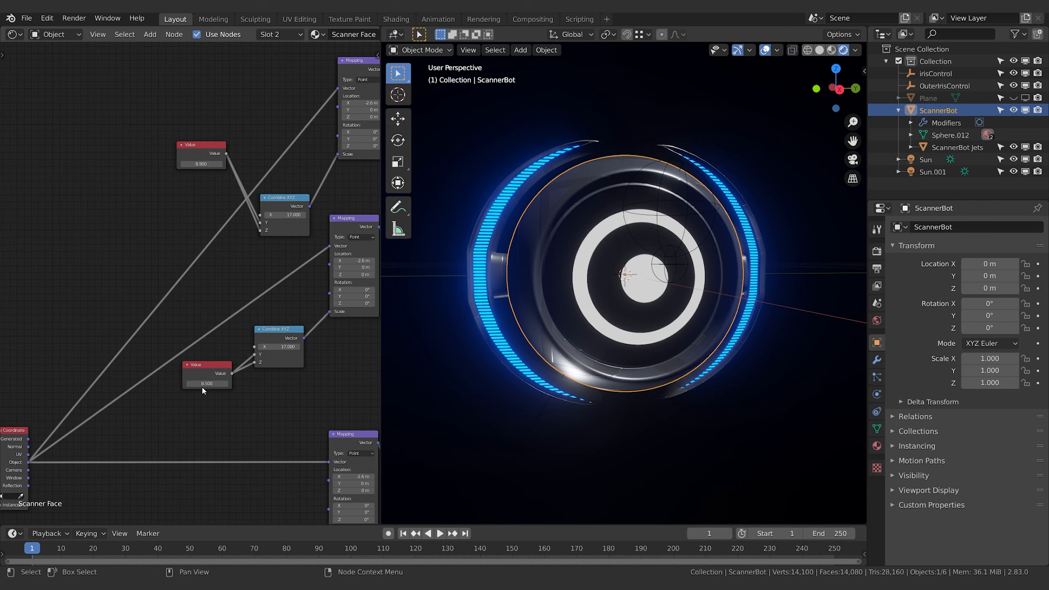
left_click(200, 164)
type("9")
key("Return")
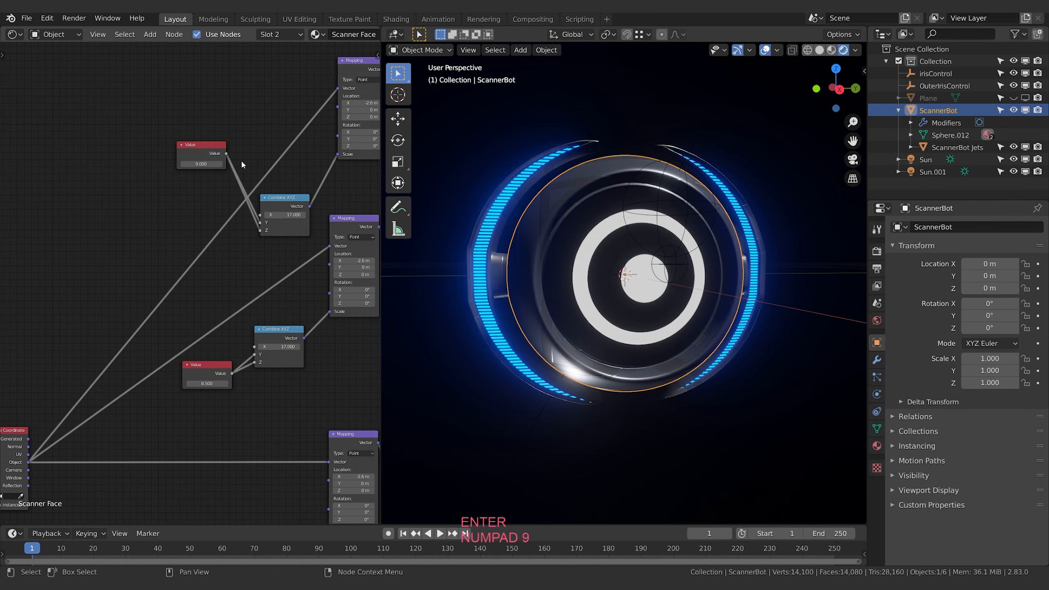
left_click(206, 383)
type("8")
key("Return")
middle_click_drag(726, 384, 606, 397)
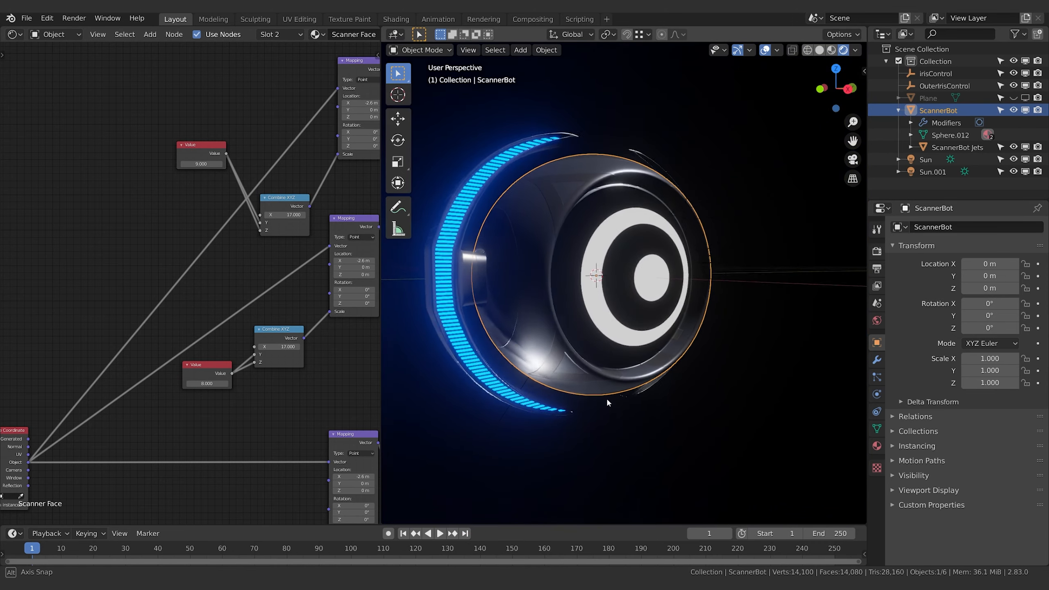
Stack the 8 Value node directly beneath the 9 Value node, ahead of the Combine XYZ nodes
left_click_drag(213, 370, 128, 231)
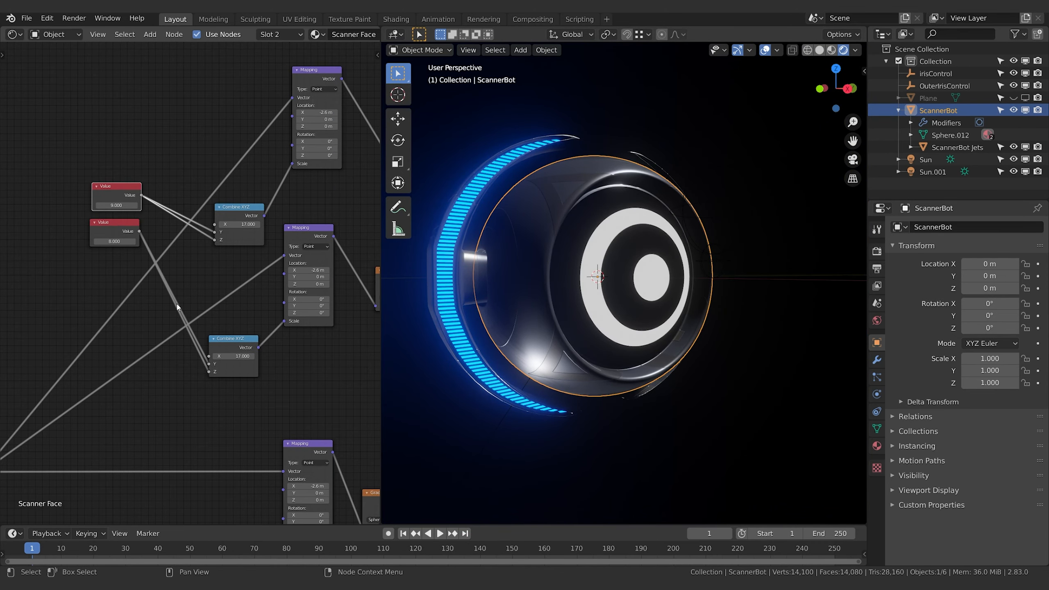
middle_click_drag(179, 307, 305, 349)
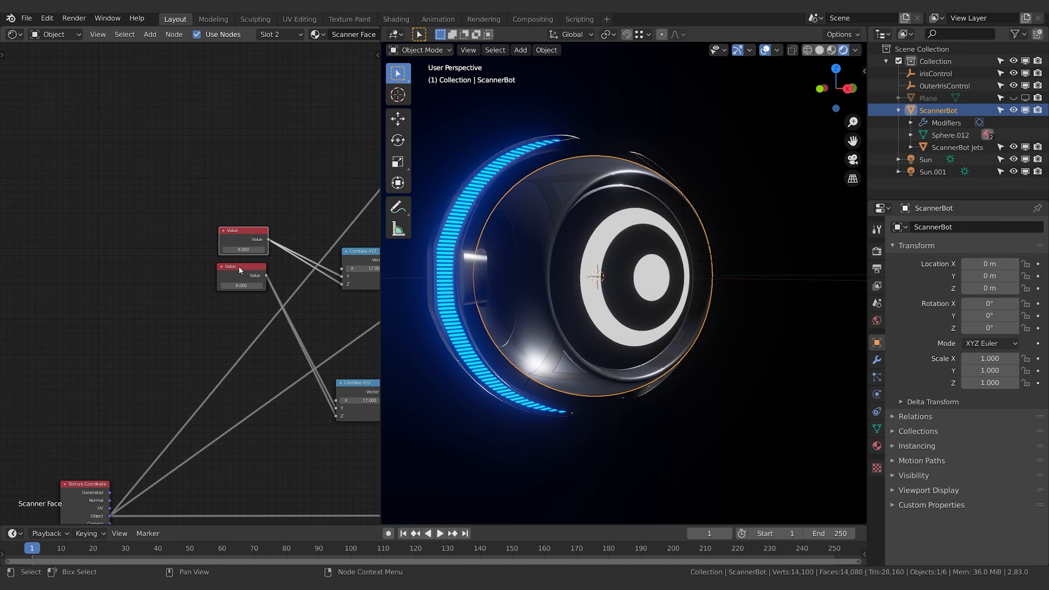
middle_click_drag(279, 220, 207, 236)
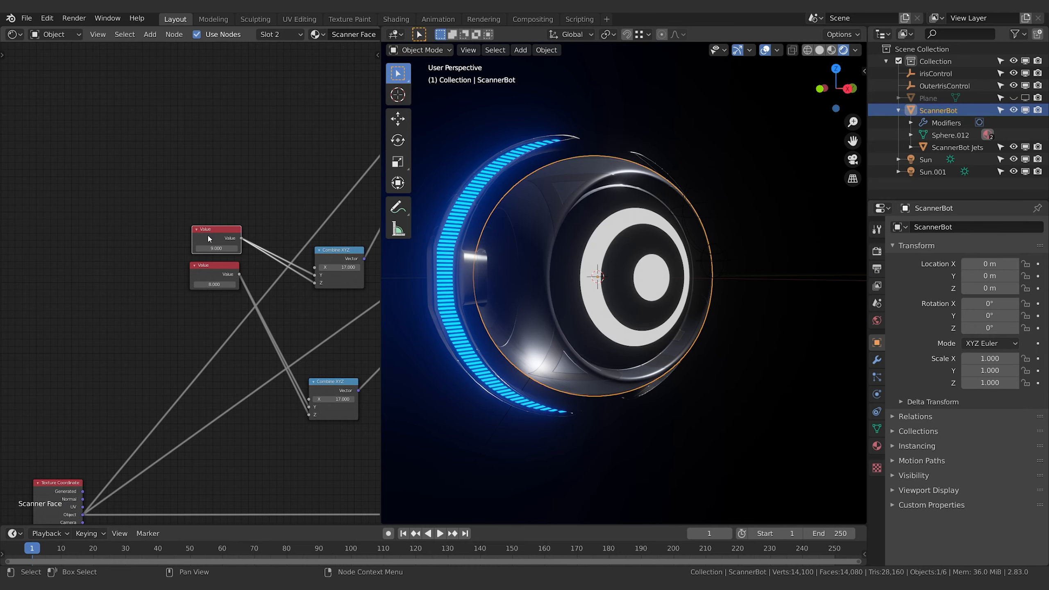
middle_click_drag(86, 251, 133, 249)
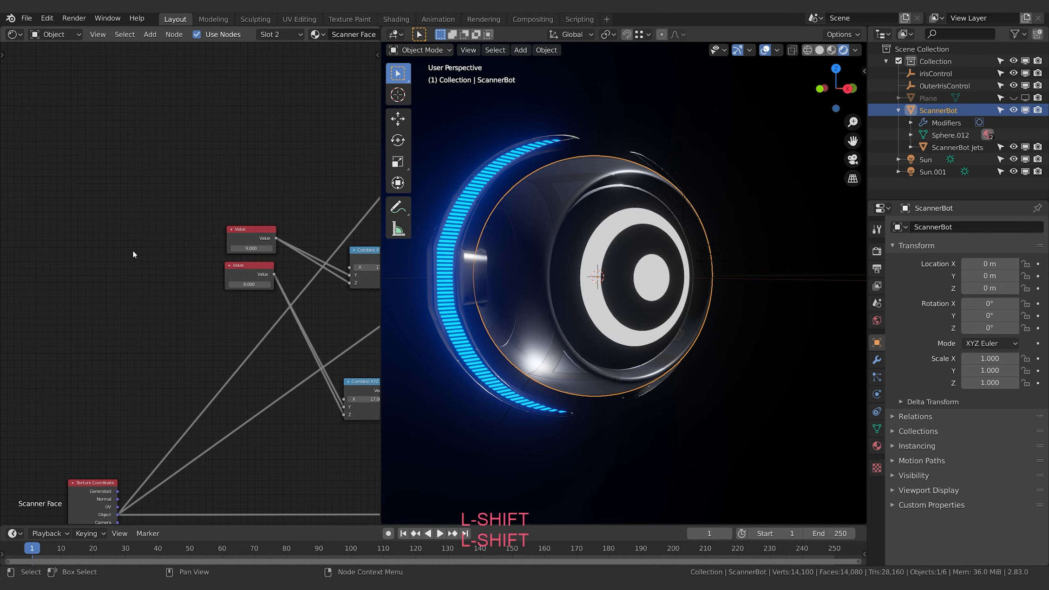
Add a third Value node and arrange it below the 9 and 8 Value nodes, leaving space before the Combine XYZ nodes
key("shift+a")
left_click(139, 250)
type("value")
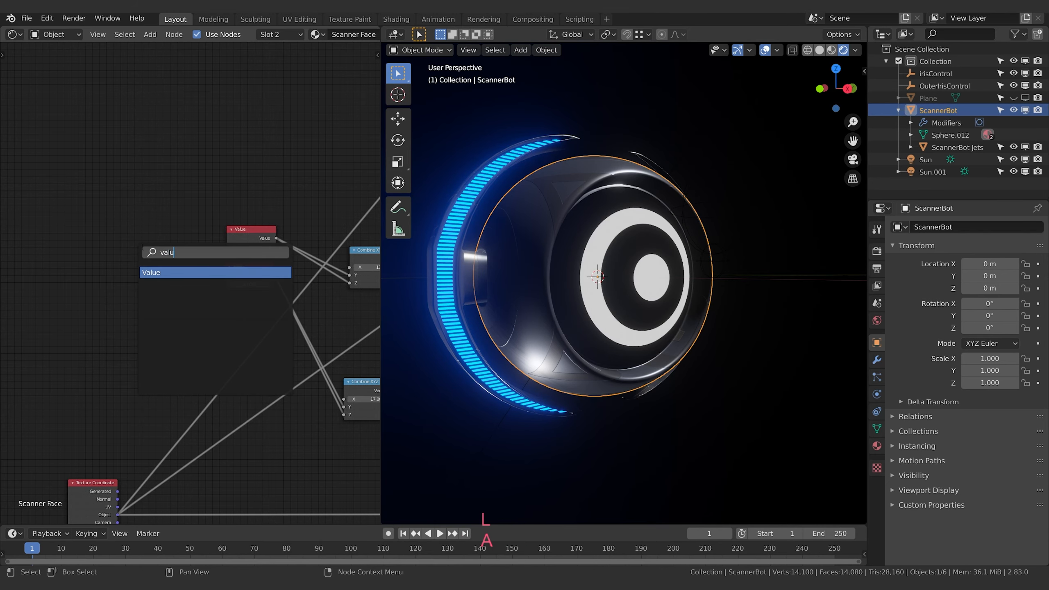
key("Return")
key("Return")
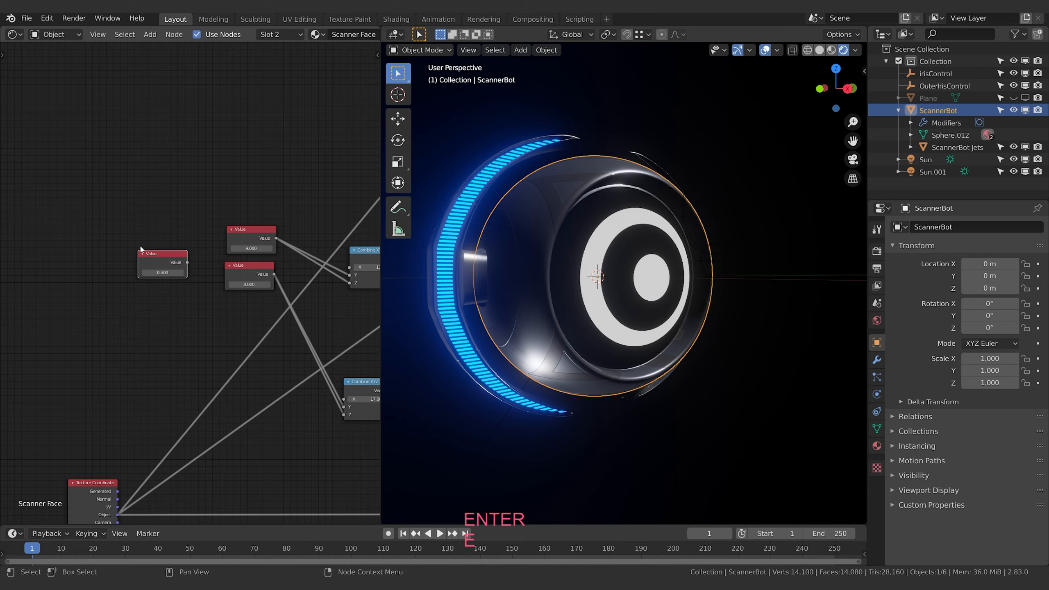
left_click_drag(141, 249, 119, 252)
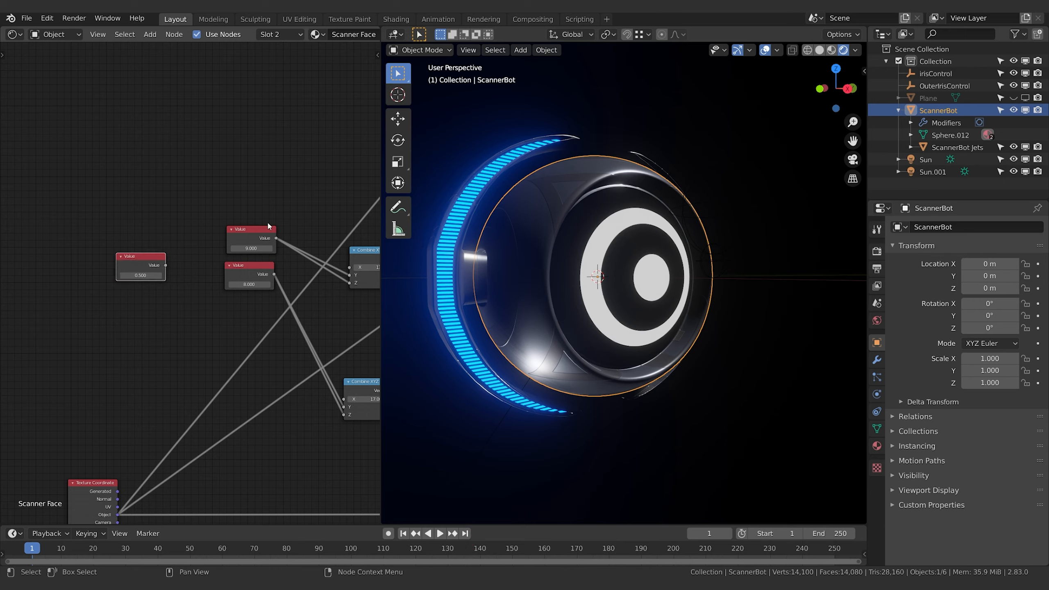
left_click_drag(248, 230, 156, 214)
left_click_drag(242, 271, 152, 251)
left_click_drag(140, 279, 107, 335)
middle_click_drag(170, 313, 169, 320)
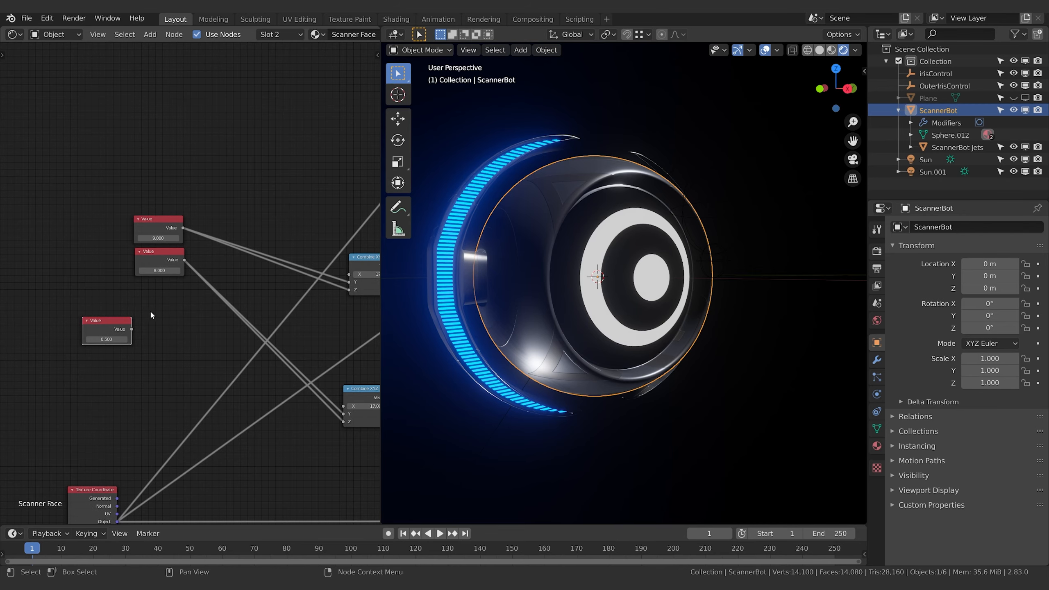
Add a Math node set to Add, combining the 8 Value and new Value nodes, and link it to the lower Combine XYZ's Y and Z
key("shift+a")
type("math")
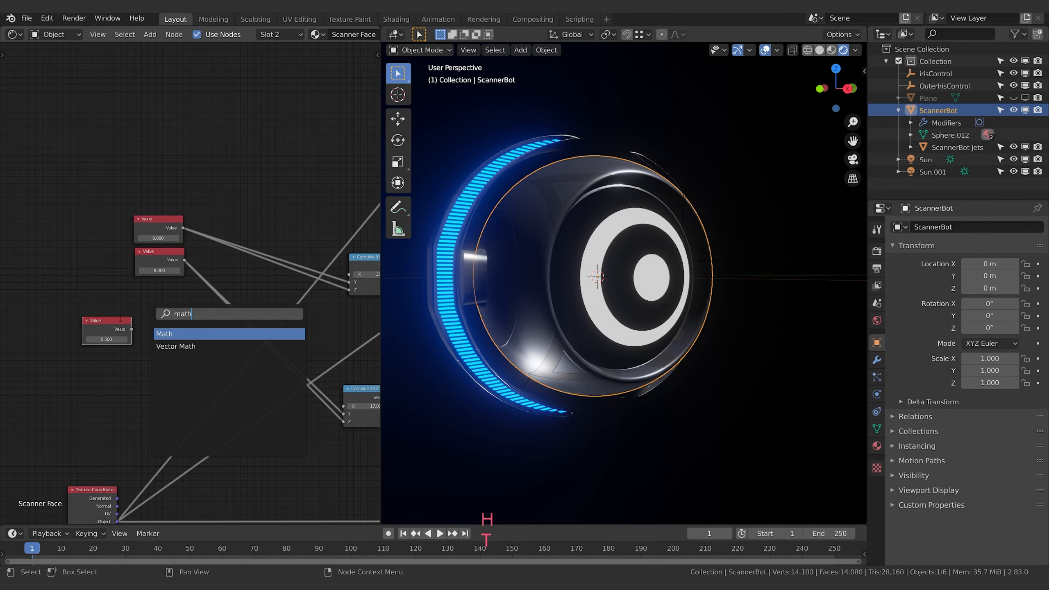
key("Return")
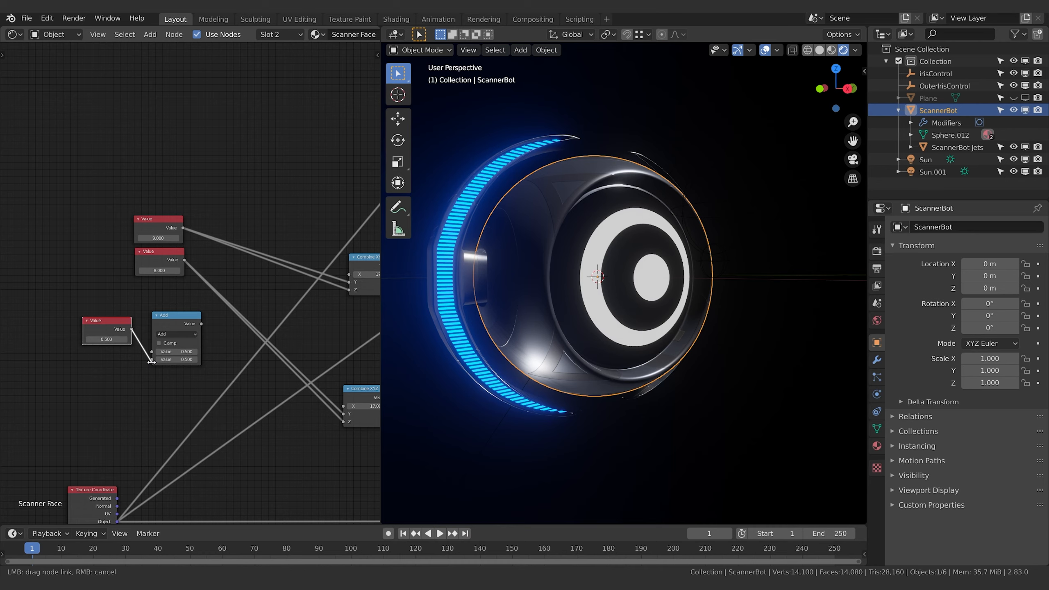
mouse_move(151, 362)
left_mouse_down()
mouse_move(138, 342)
mouse_move(152, 359)
left_mouse_up()
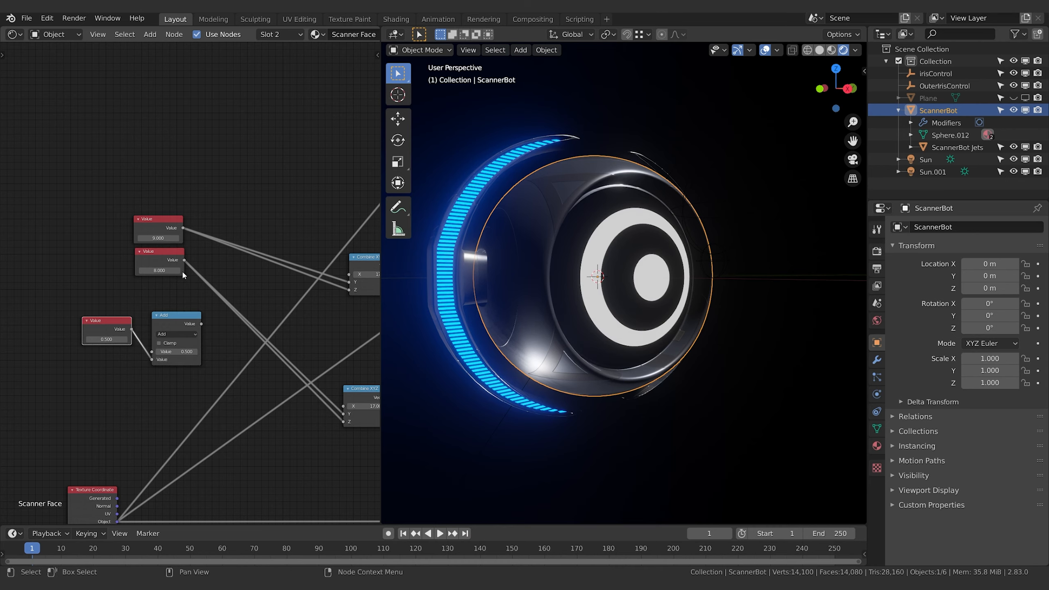
left_click_drag(184, 260, 152, 352)
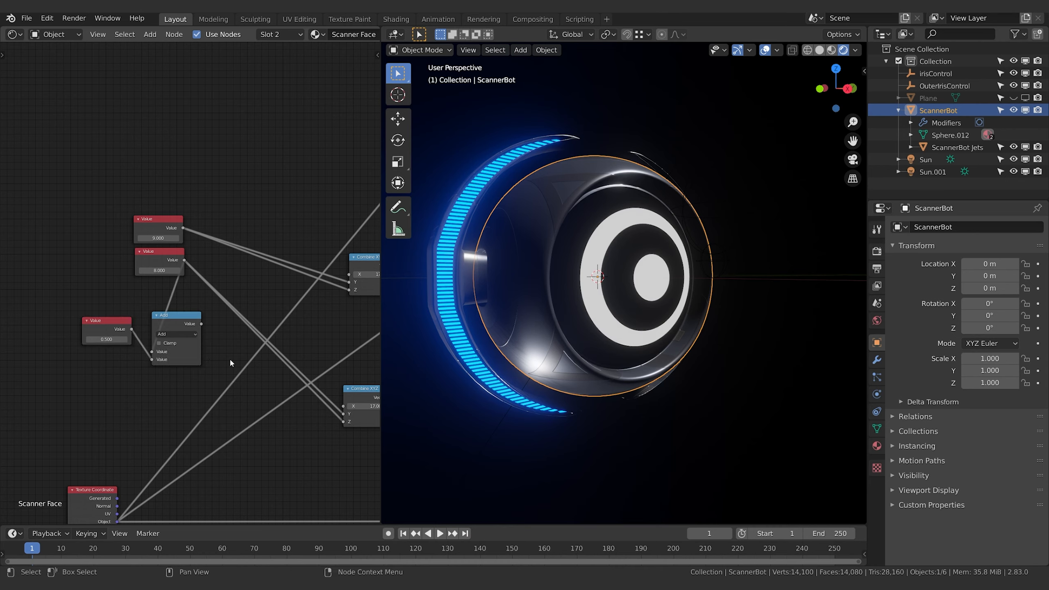
left_click_drag(201, 324, 344, 413)
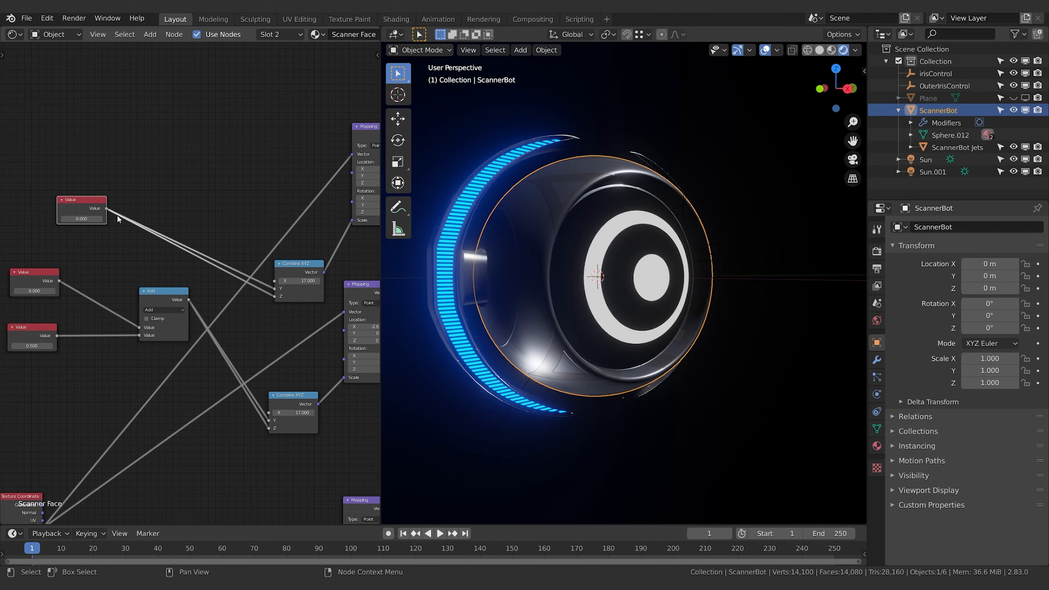
Duplicate the Add node between the 9 Value node and the upper Combine XYZ, and feed the new Value node into its second input
left_click(167, 290)
key("shift+d")
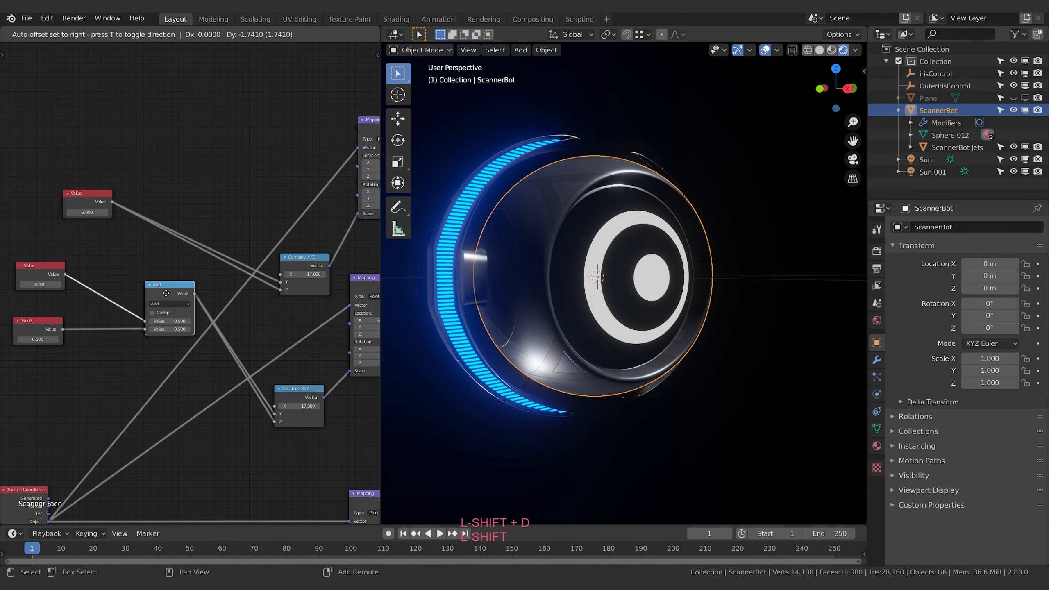
left_click(167, 152)
key("g")
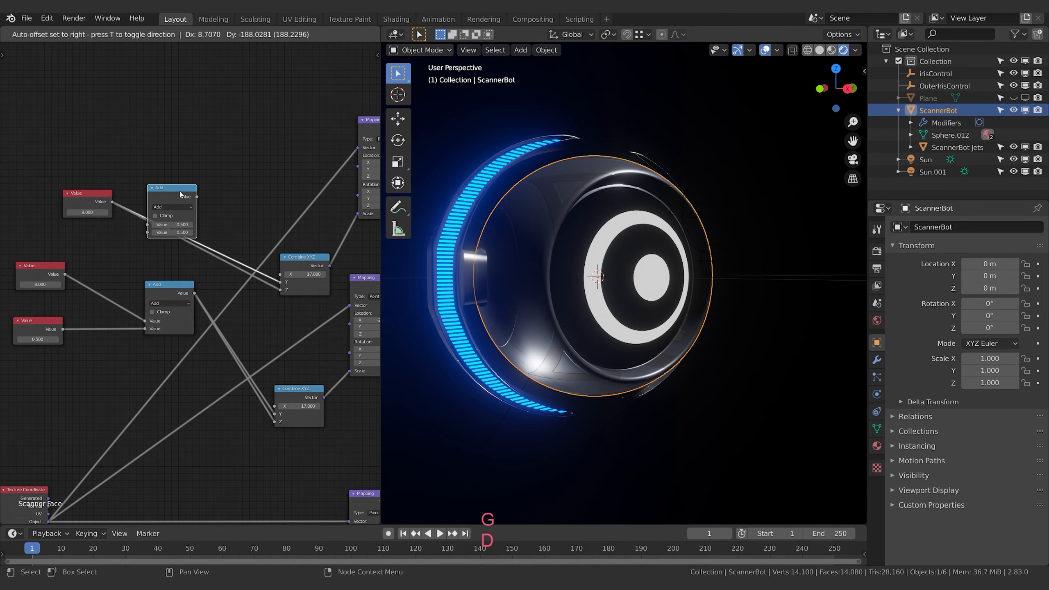
left_click(181, 195)
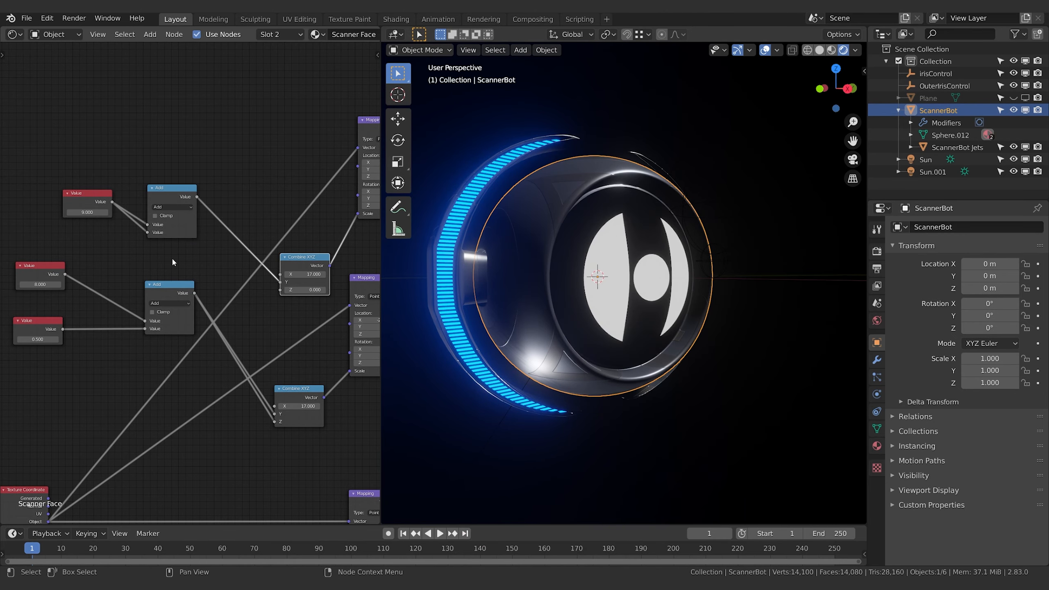
middle_click_drag(172, 259, 244, 260)
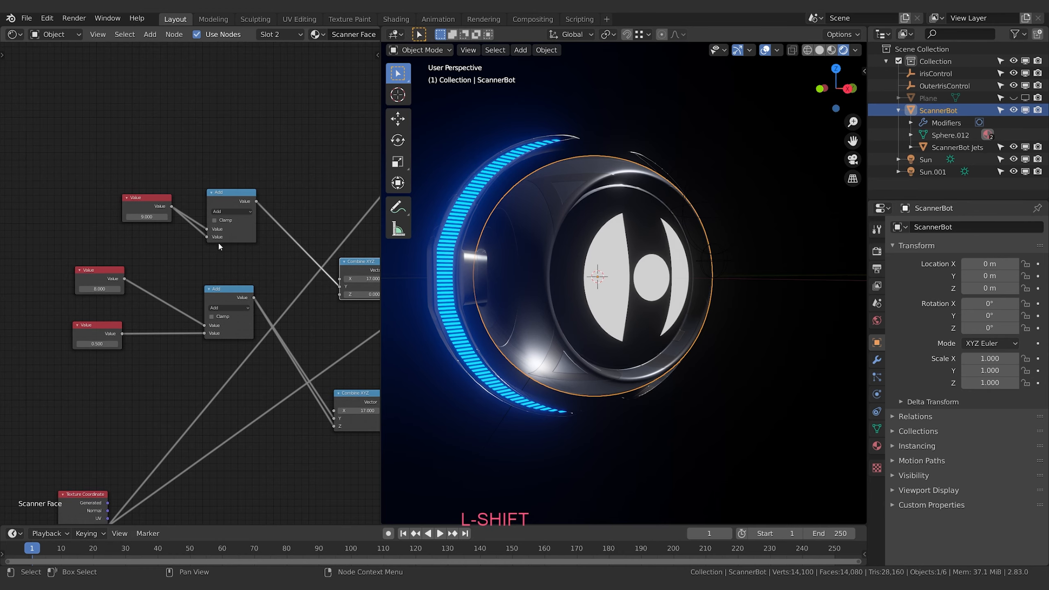
left_click_drag(206, 237, 179, 245)
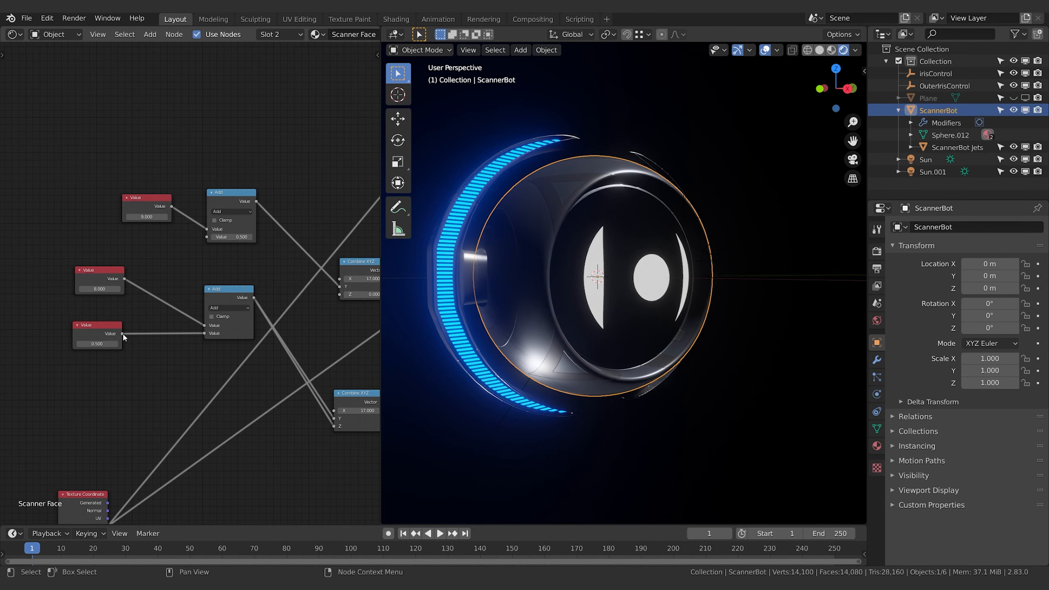
left_click_drag(122, 334, 207, 237)
Place the shared Value node between the 9 and 8 Value nodes, and swap the lower Add node's two inputs
key("g")
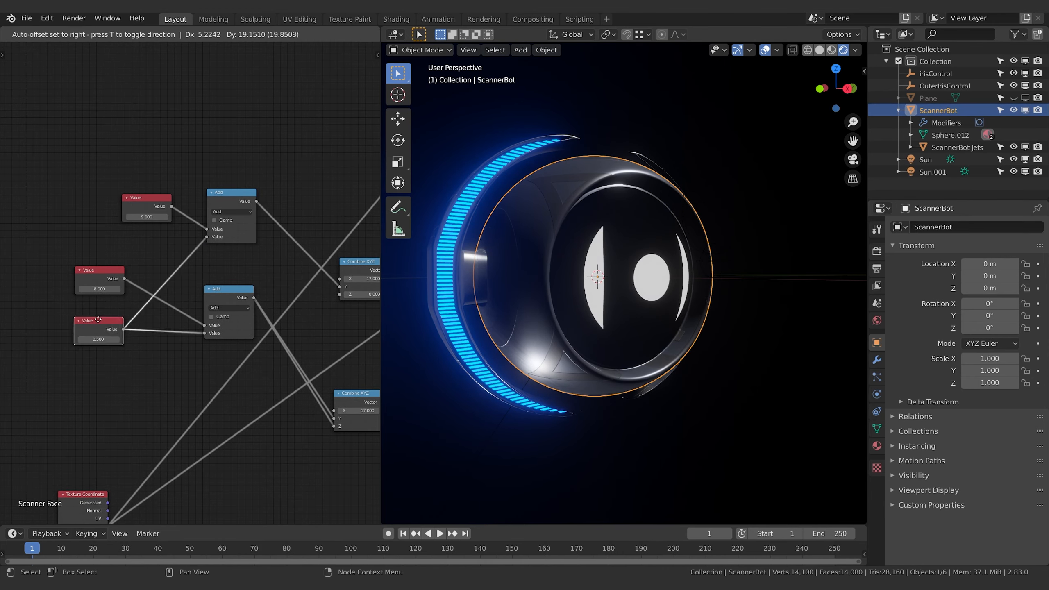
left_click(87, 247)
left_click(98, 272)
key("g")
left_click(109, 334)
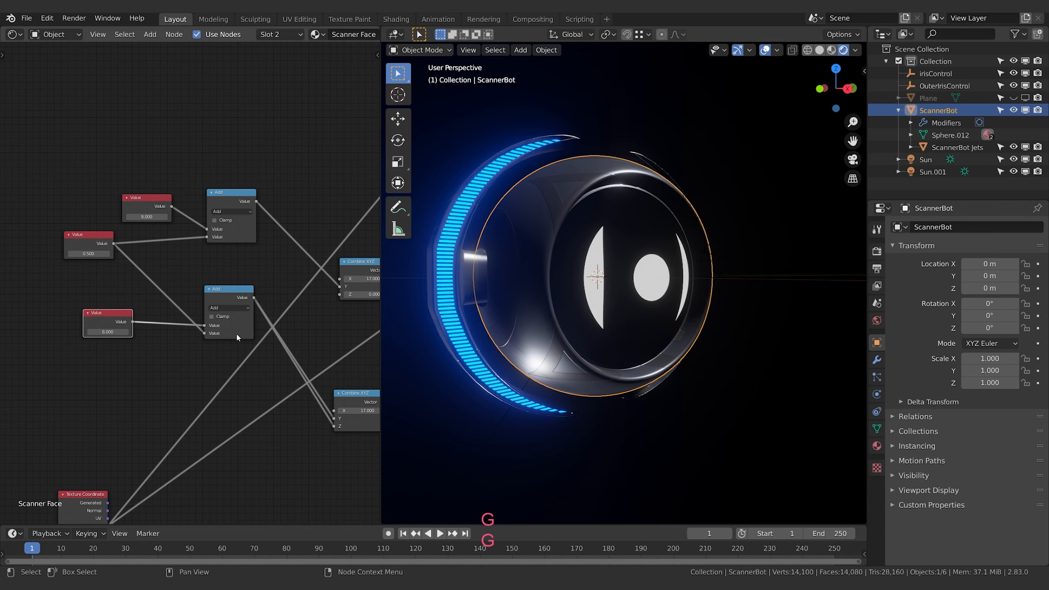
mouse_move(204, 325)
left_mouse_down()
mouse_move(206, 339)
mouse_move(201, 331)
left_mouse_up()
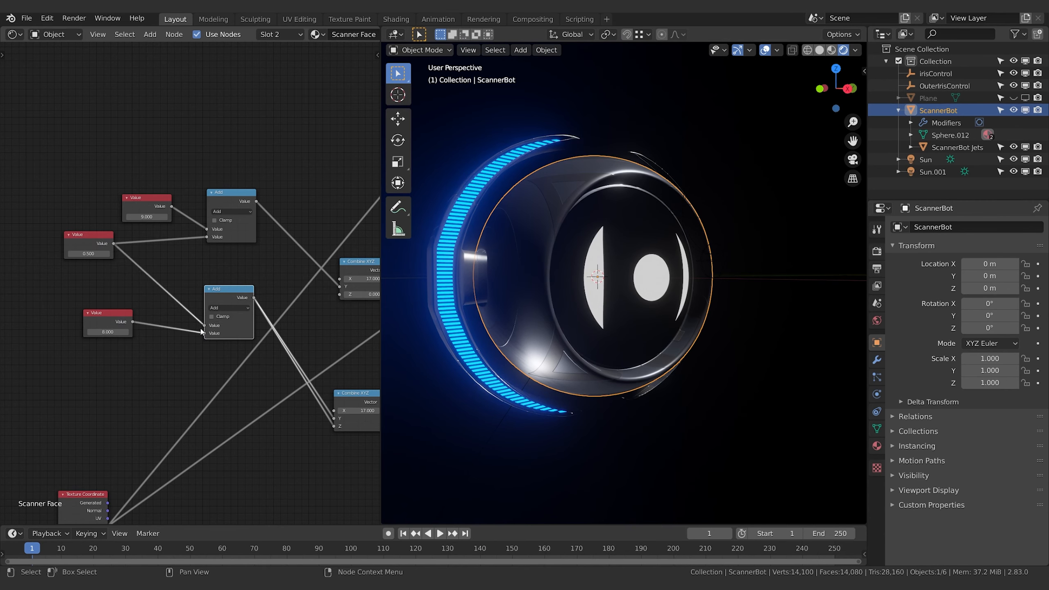
left_click_drag(95, 243, 139, 259)
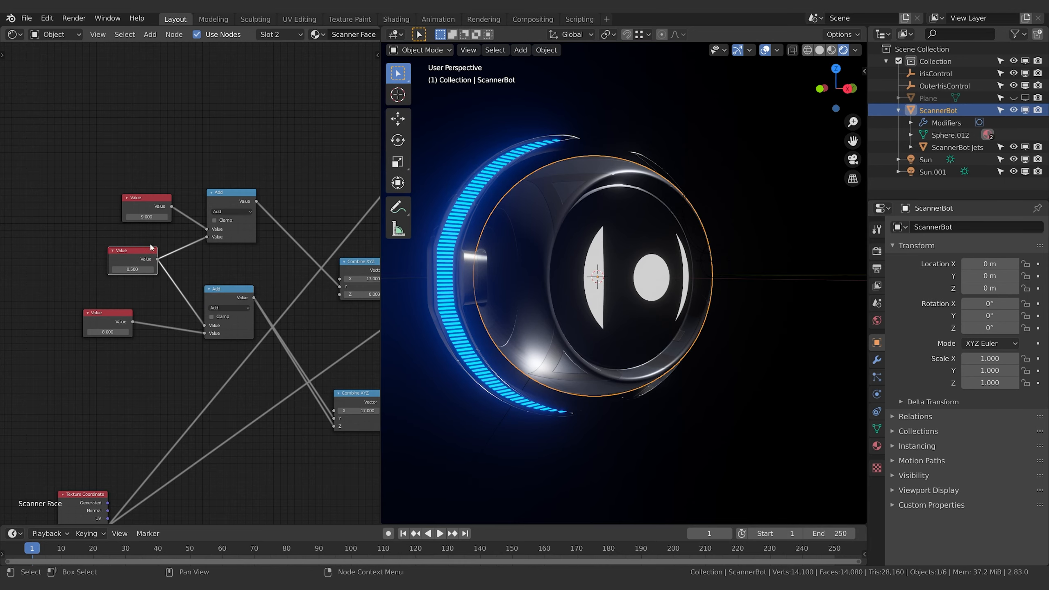
left_click_drag(148, 205, 128, 204)
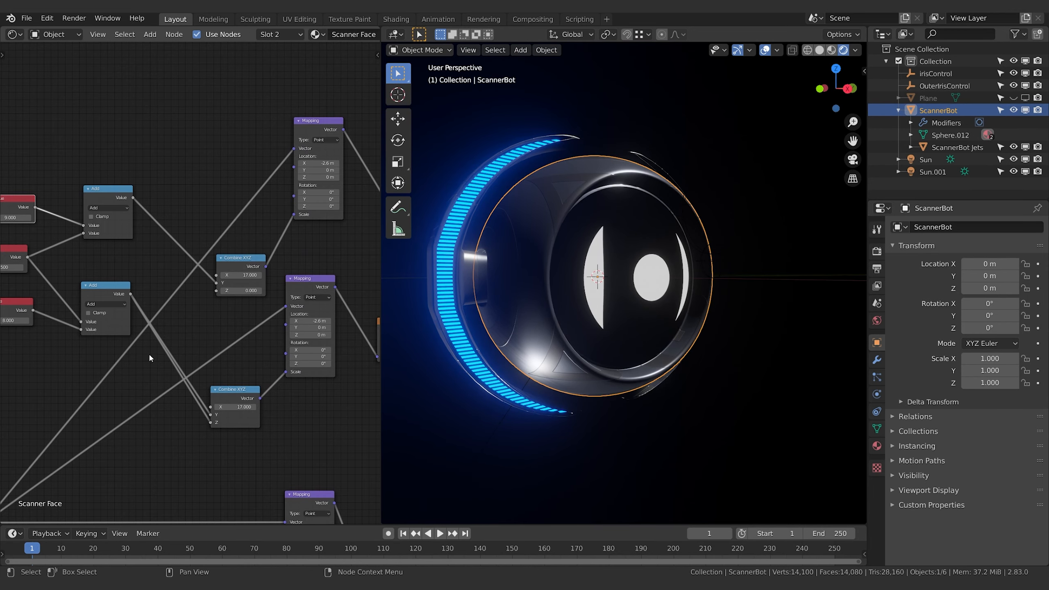
Link the upper Add node to the upper Combine XYZ's Z input as well, and return the shared Value to 0
scroll(192, 399, "down", 3)
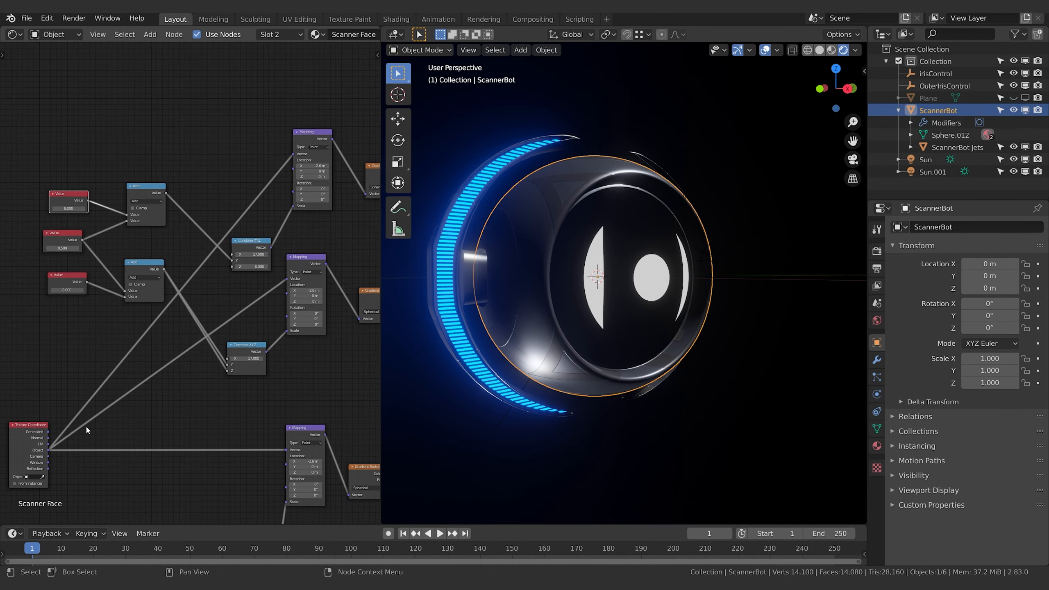
middle_click_drag(217, 376, 213, 407)
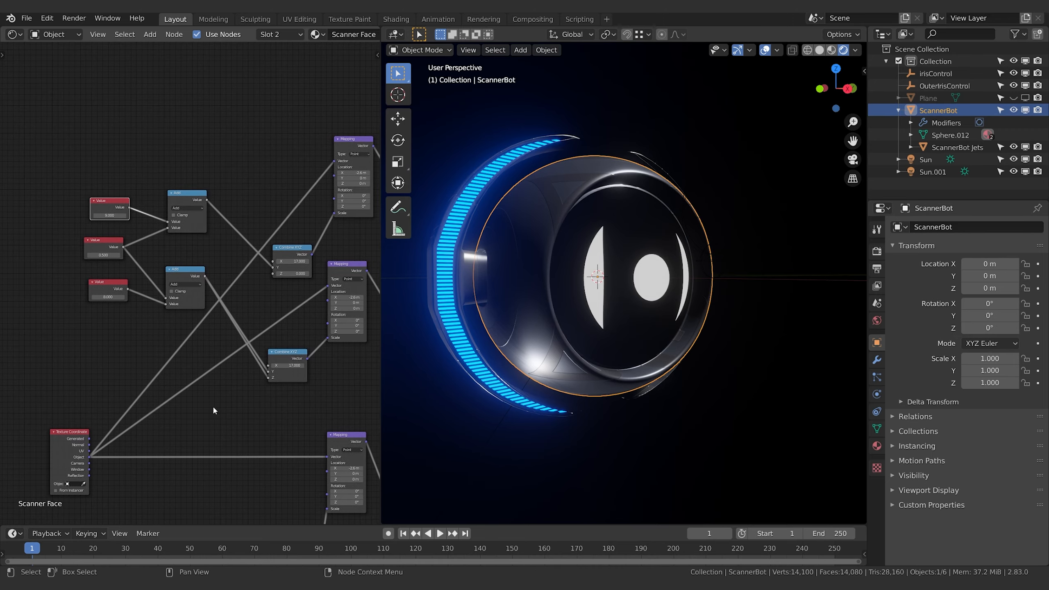
scroll(161, 224, "up", 6)
middle_click_drag(156, 228, 276, 255)
left_click(211, 258)
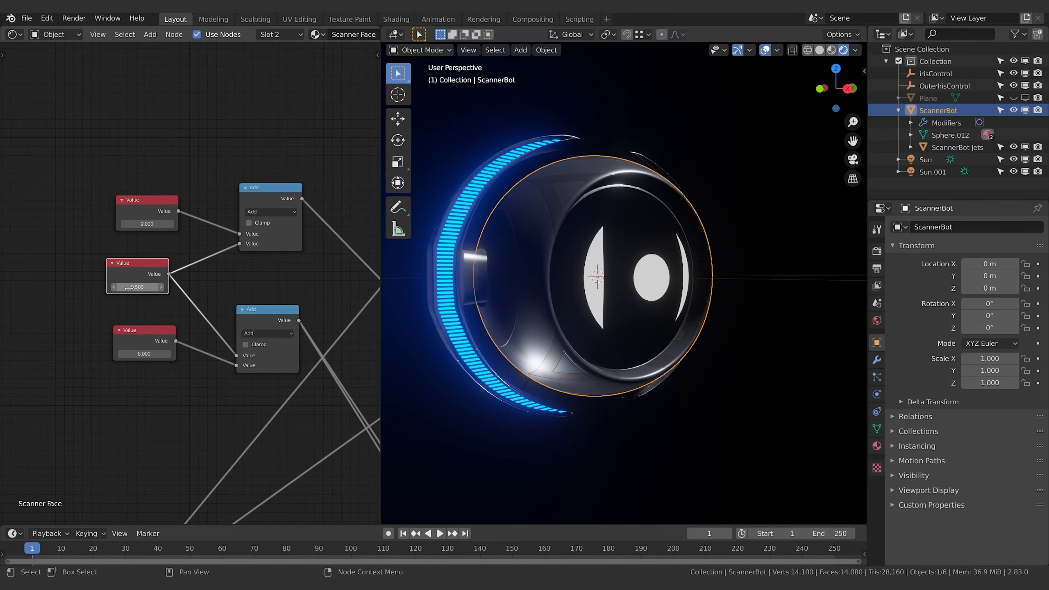
left_click_drag(128, 286, 163, 286)
left_click_drag(195, 191, 301, 310)
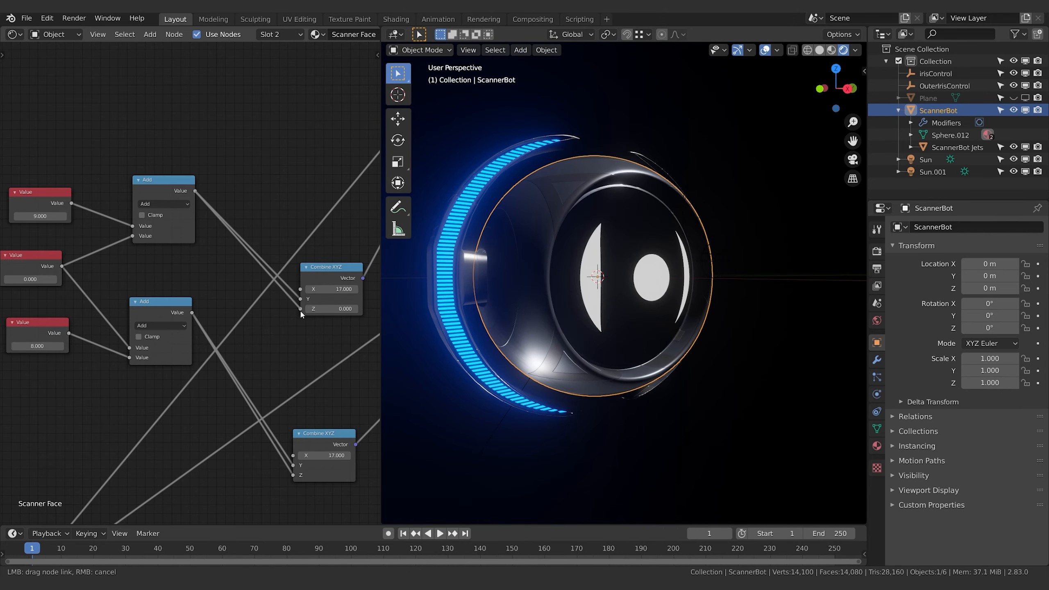
middle_click_drag(151, 266, 251, 269)
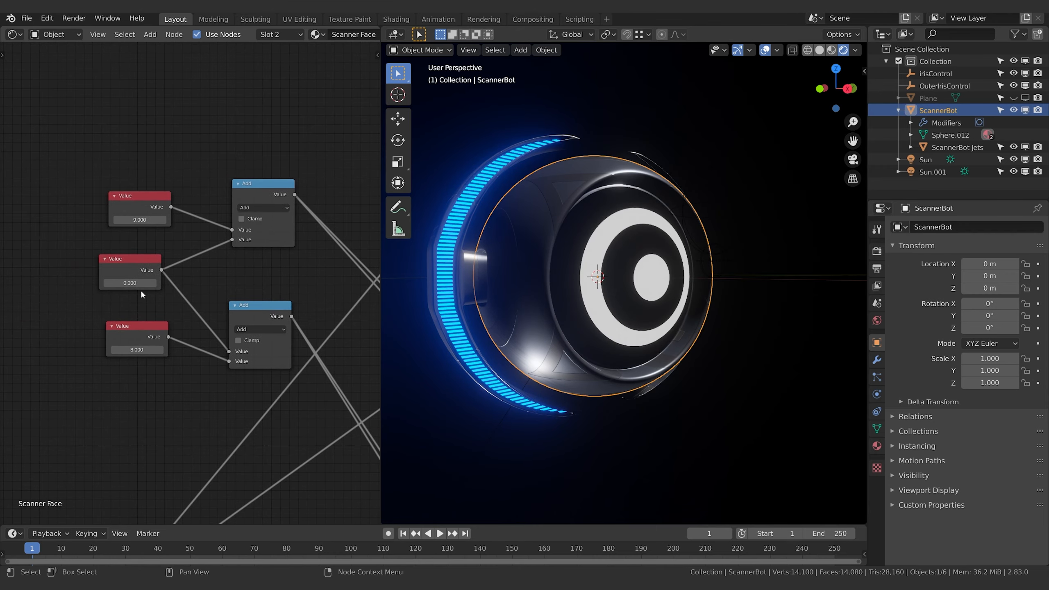
Try the shared Value at about 3.2 and at 0.2 to test the outer ring's size, and reset it to 0
left_click_drag(130, 283, 197, 266)
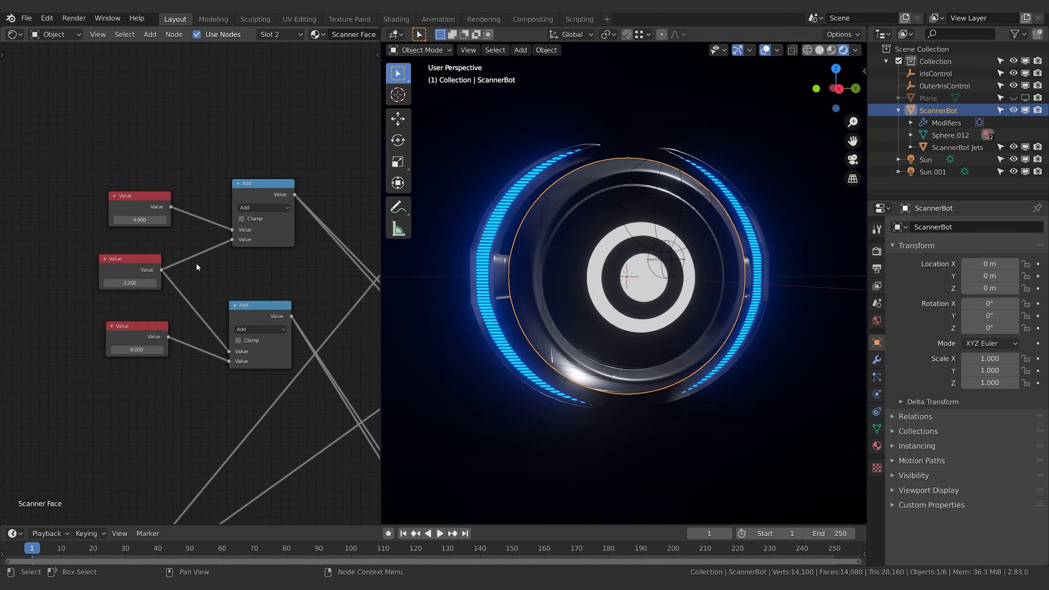
mouse_move(132, 284)
left_mouse_down()
mouse_move(157, 283)
mouse_move(99, 283)
mouse_move(153, 283)
mouse_move(99, 283)
mouse_move(153, 283)
mouse_move(122, 283)
left_mouse_up()
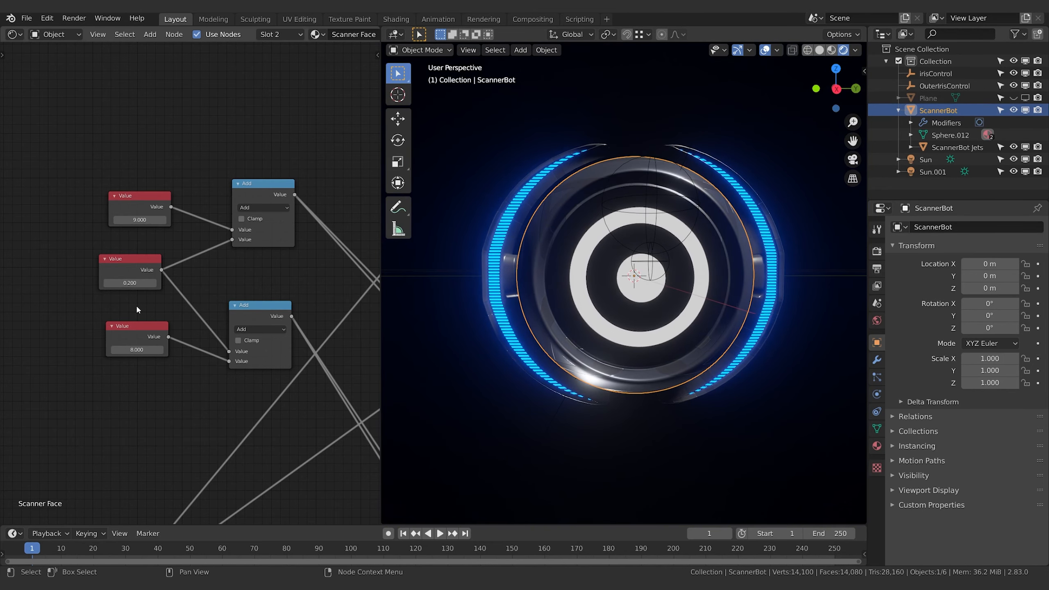
left_click(130, 283)
type("0.2")
key("Return")
key("KP_0")
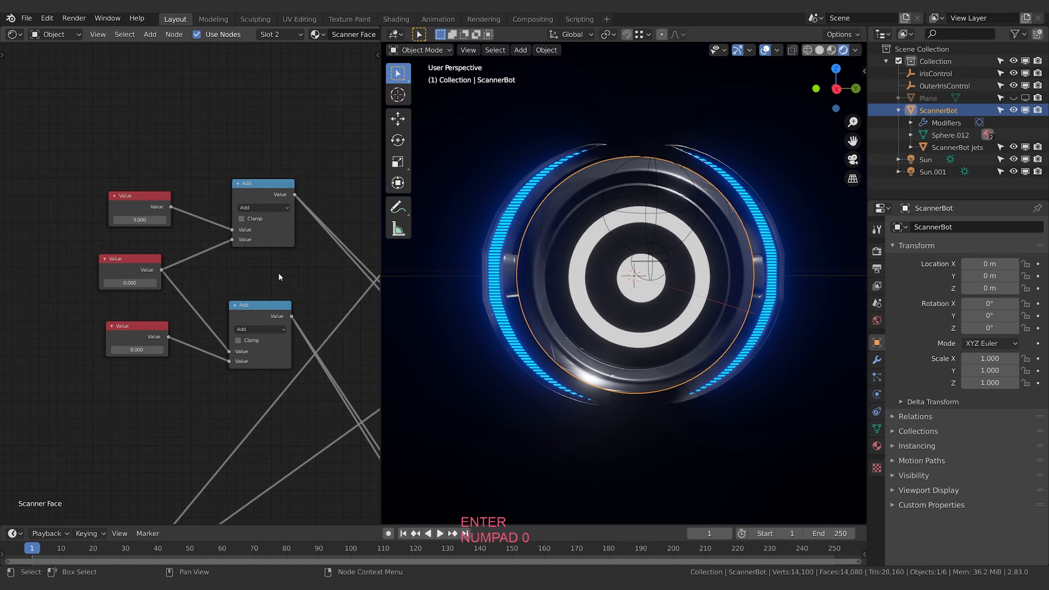
Lower the shared Value to -8 to bring the outer ring to its largest size
left_click_drag(129, 284, 97, 284)
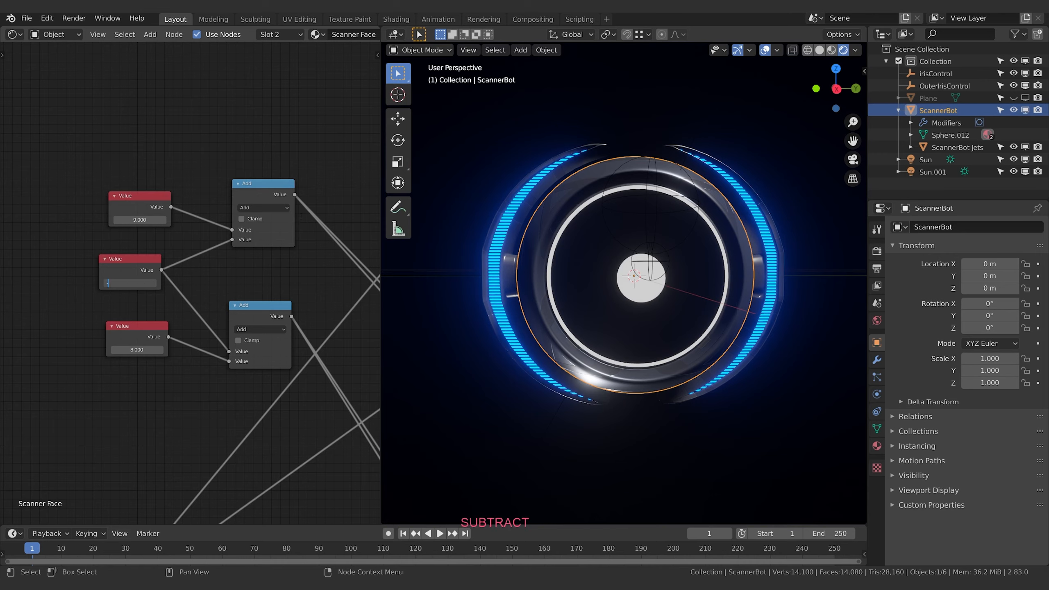
type("8")
key("Return")
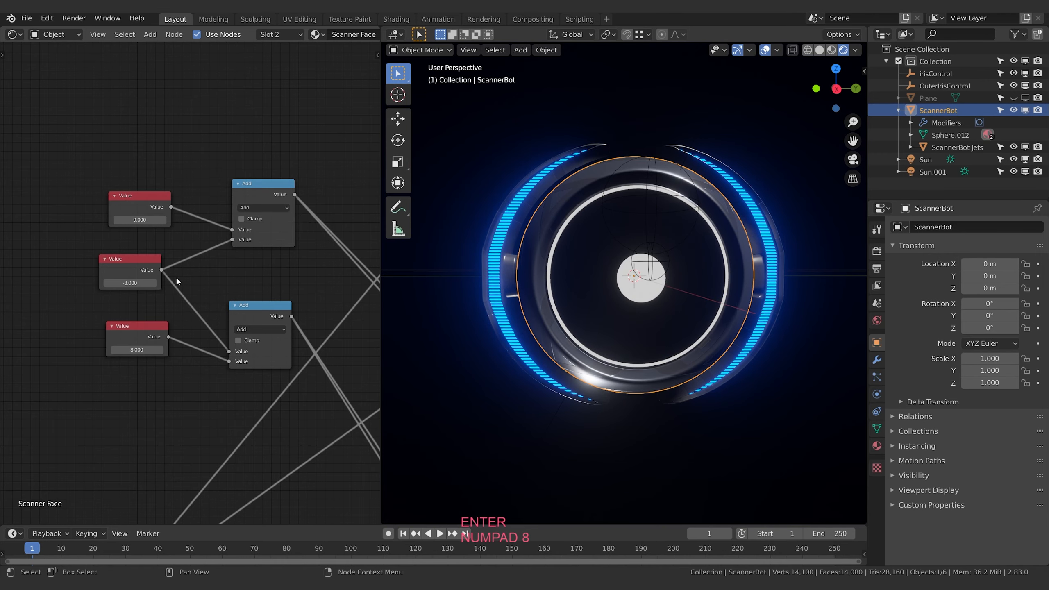
Add a Map Range node and place it before the shared Value node
key("shift+a")
left_click(85, 402)
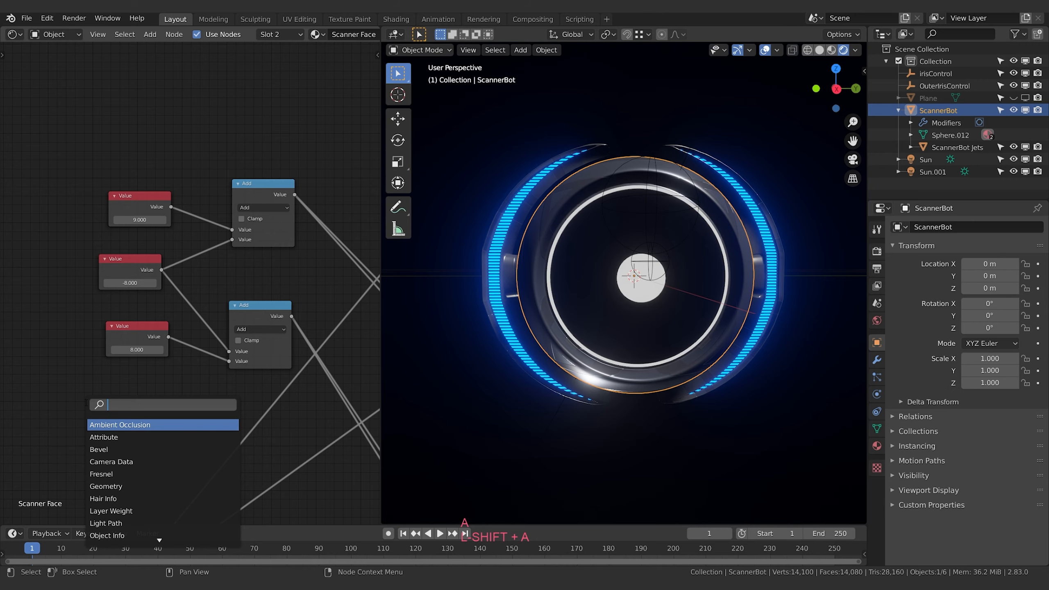
type("map")
key("Down")
key("Down")
key("Down")
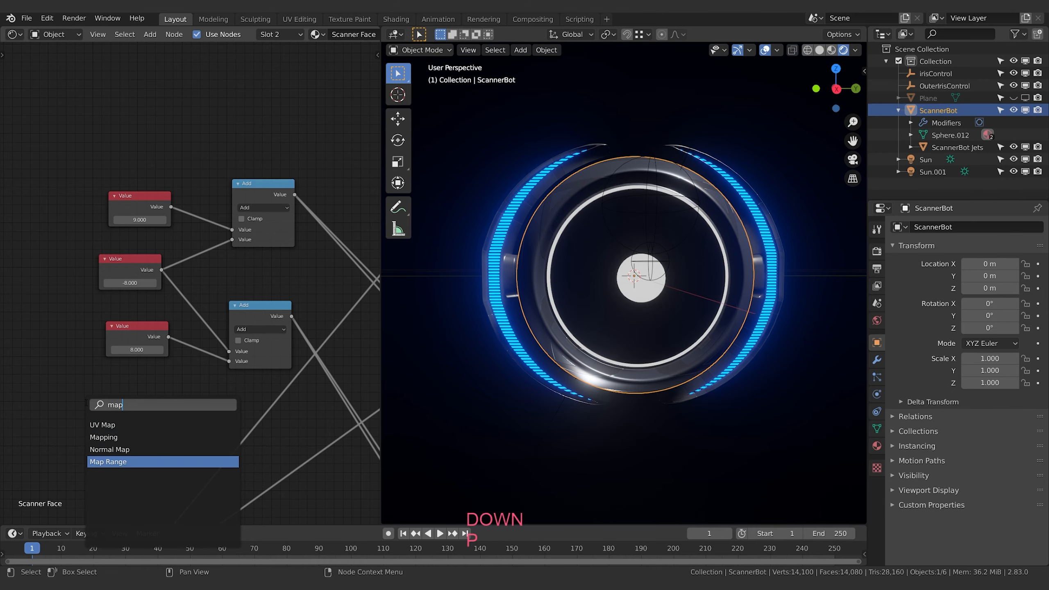
key("Return")
left_click(6, 274)
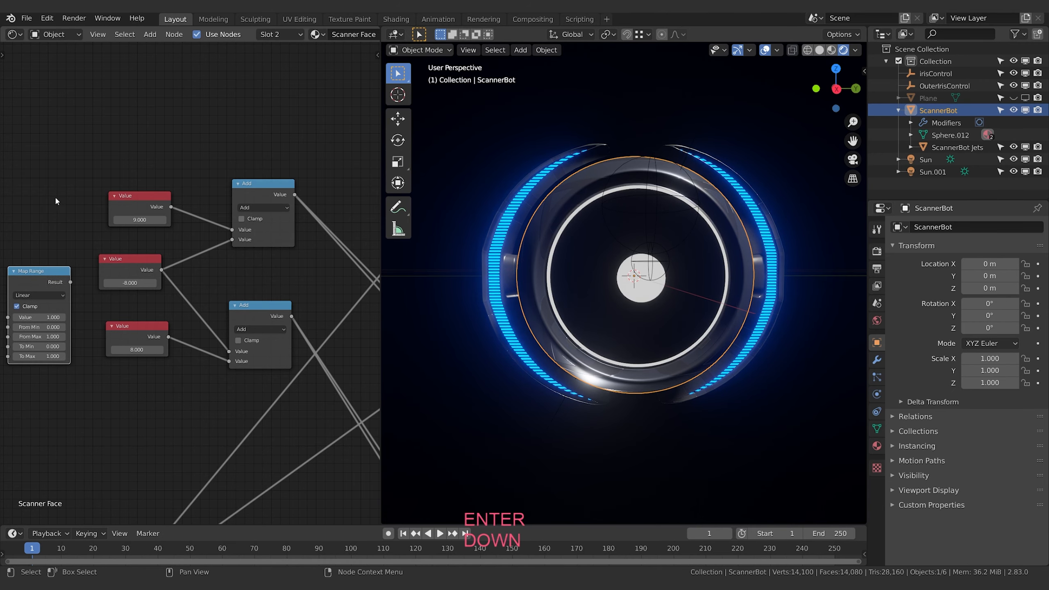
middle_click_drag(73, 194, 159, 214)
key("g")
left_click(98, 282)
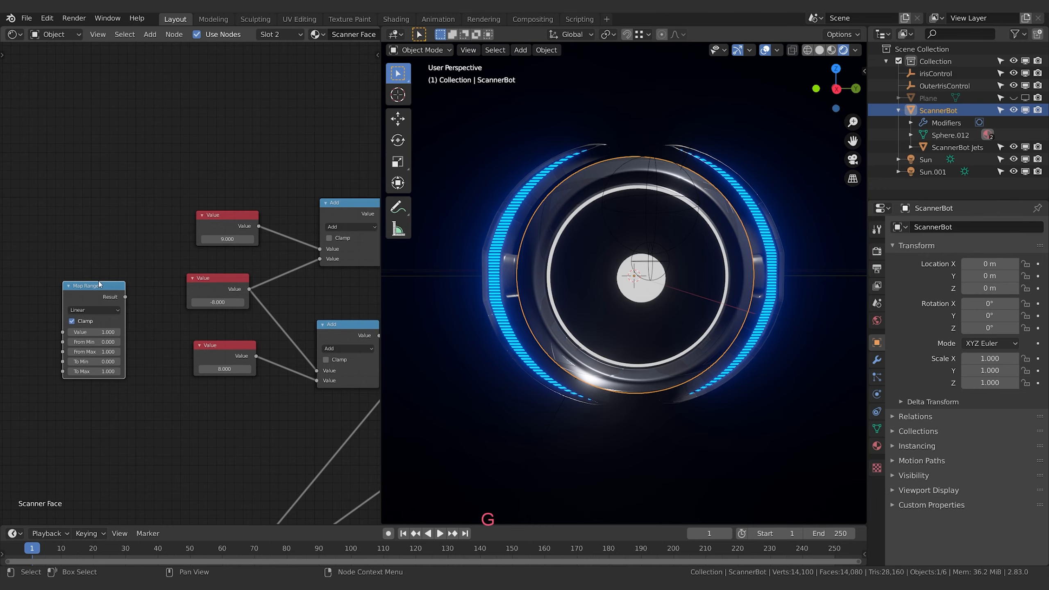
middle_click_drag(159, 344, 164, 343)
Raise the OuterIrisControl empty along Z and set its Z location to 0.15 m
left_click(655, 158)
key("g")
key("z")
left_click(669, 194)
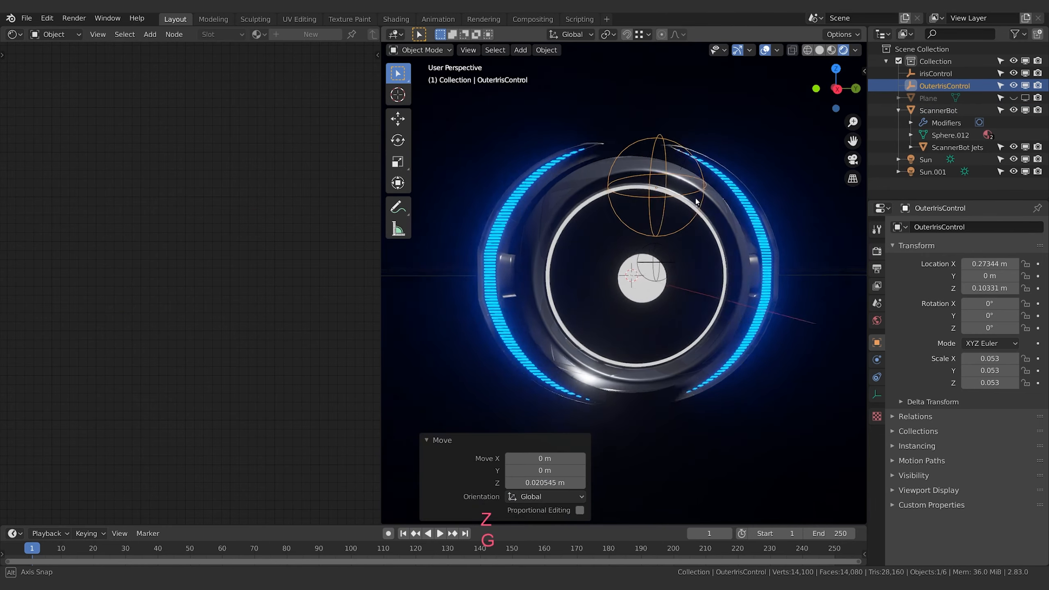
middle_click_drag(669, 194, 764, 202)
key("g")
key("z")
left_click(753, 168)
key("g")
key("z")
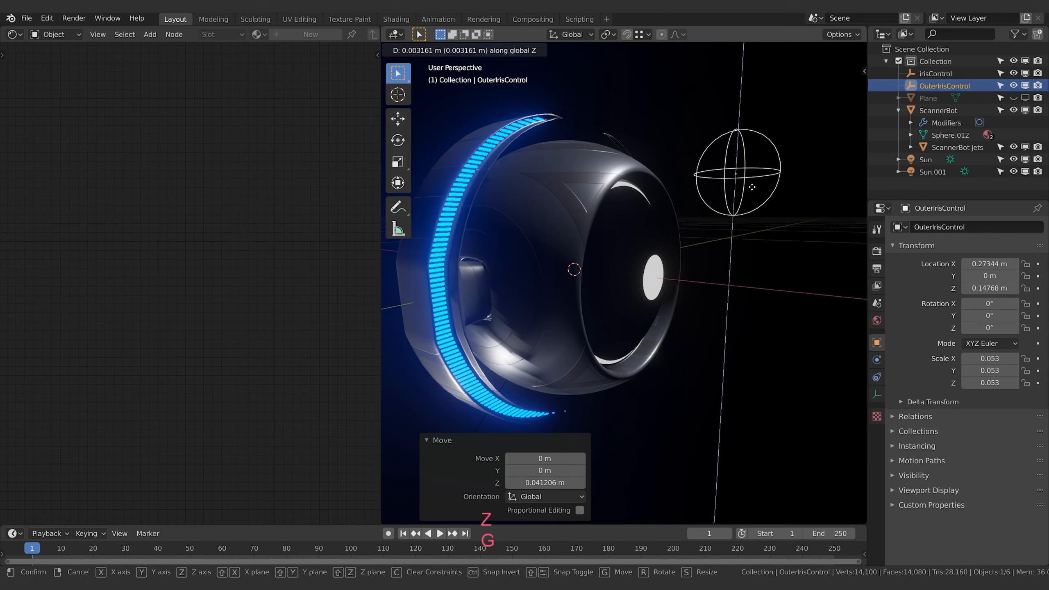
left_click(776, 200)
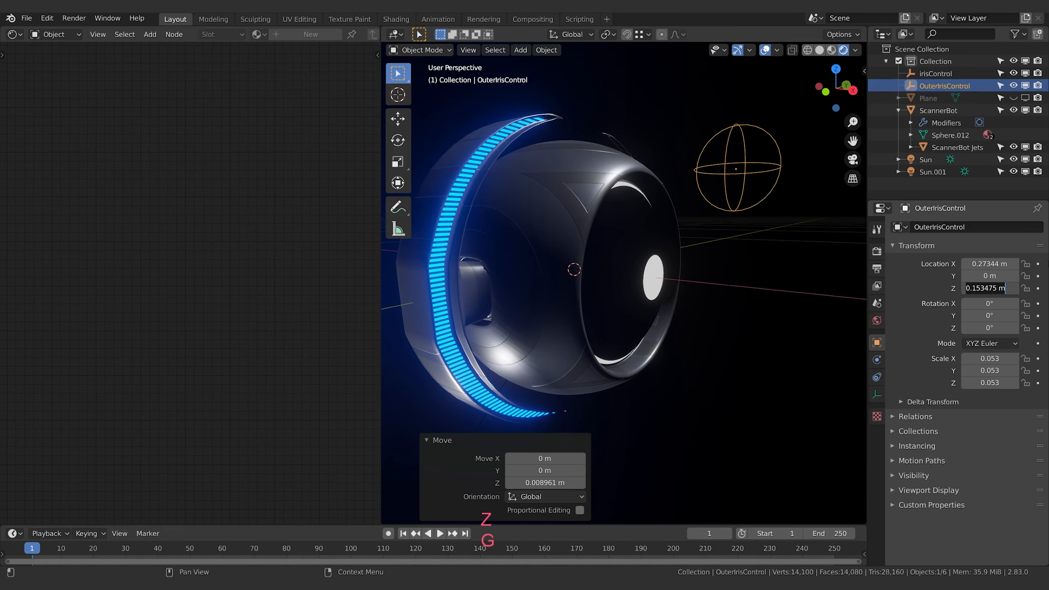
type(".15")
key("Return")
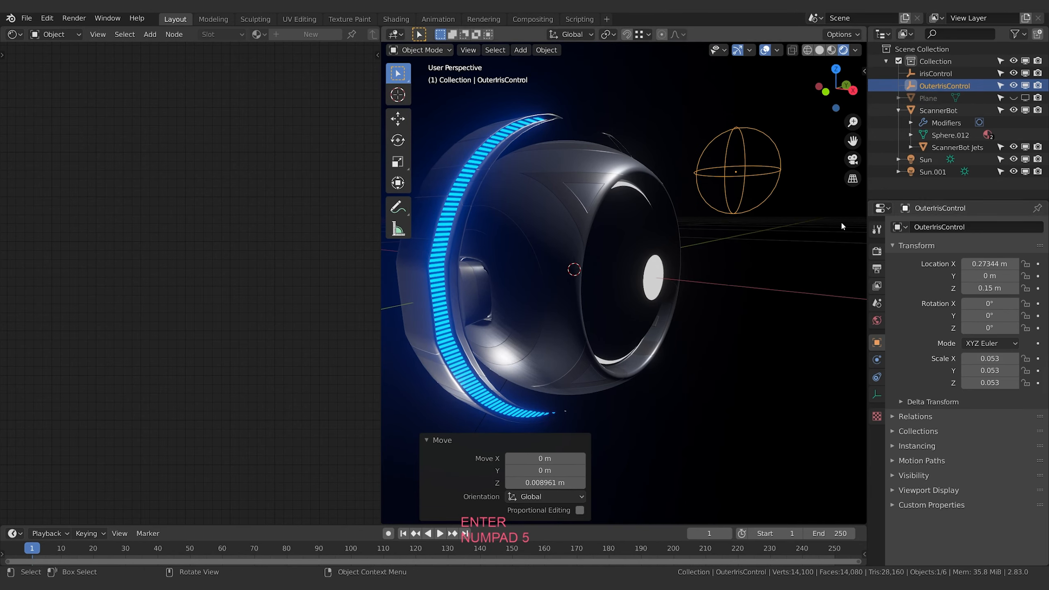
middle_click_drag(840, 220, 797, 297)
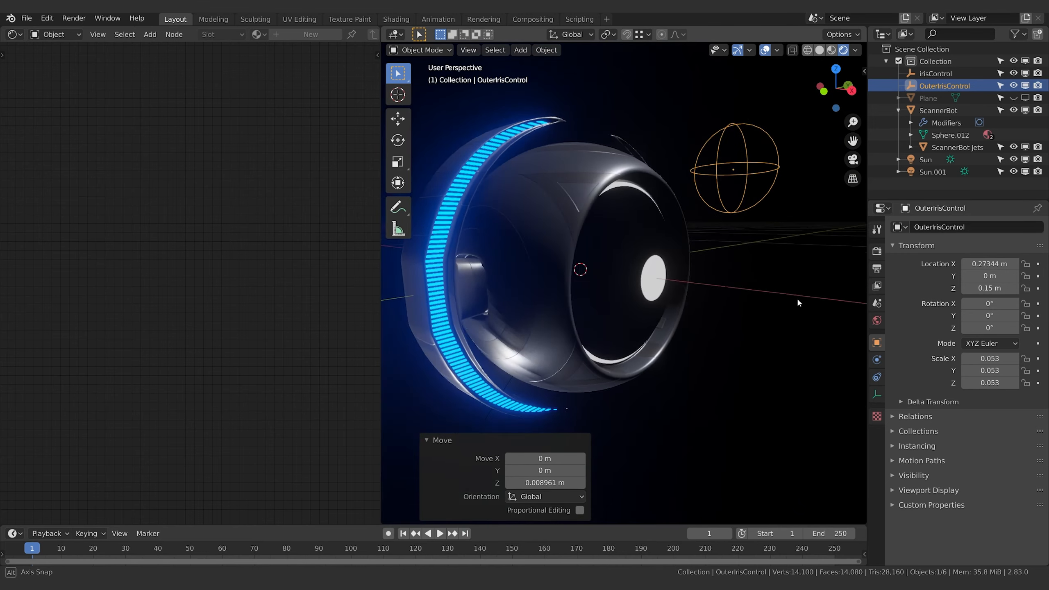
Reselect ScannerBot and set the Map Range node's From Max to 0.15 and To Max to -8
left_click(539, 244)
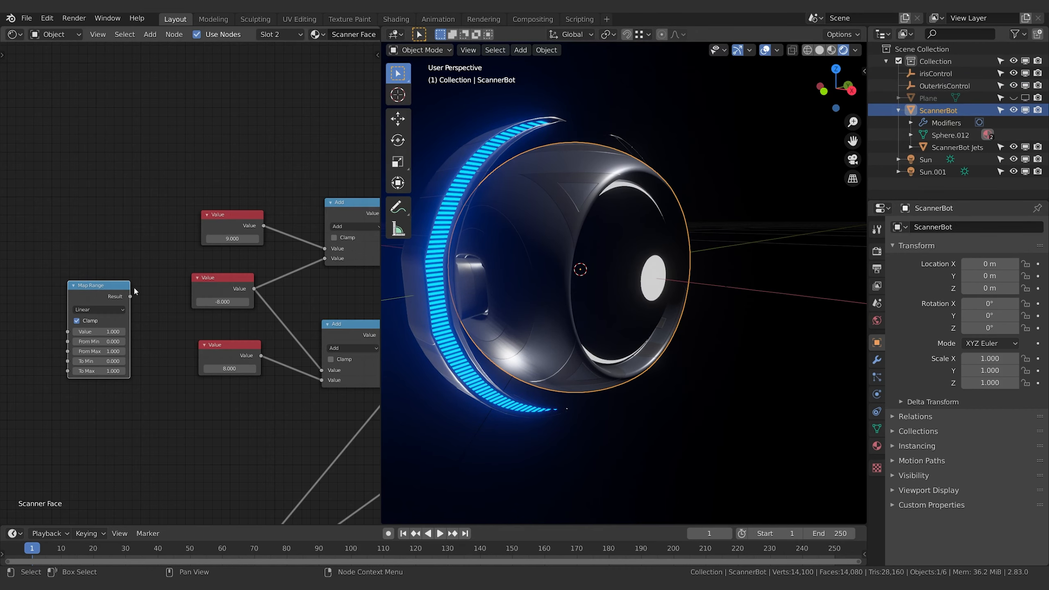
middle_click_drag(120, 204, 180, 206)
middle_click_drag(231, 263, 171, 235)
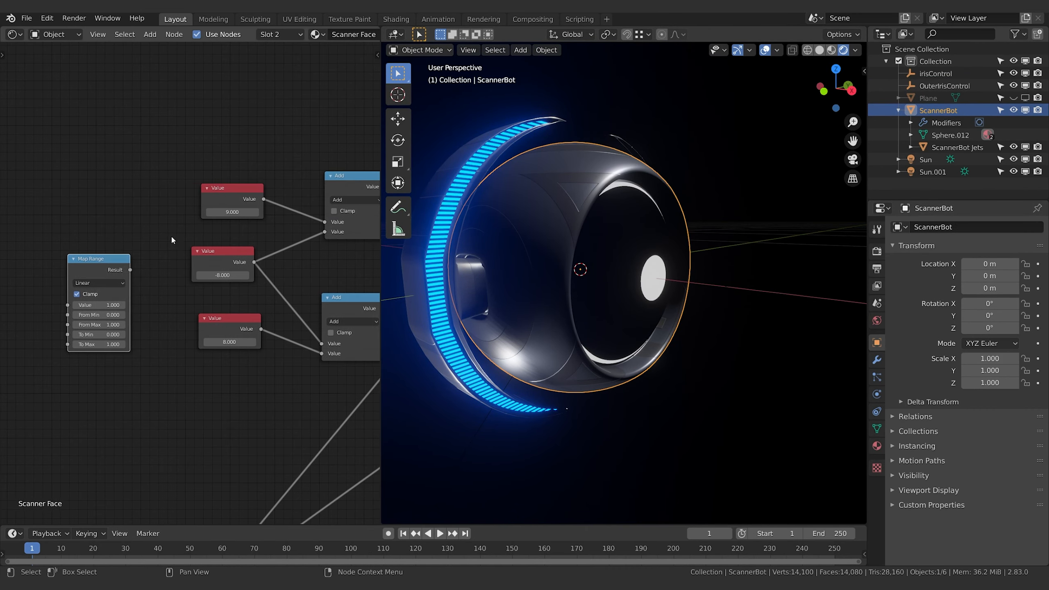
middle_click_drag(209, 393, 233, 394)
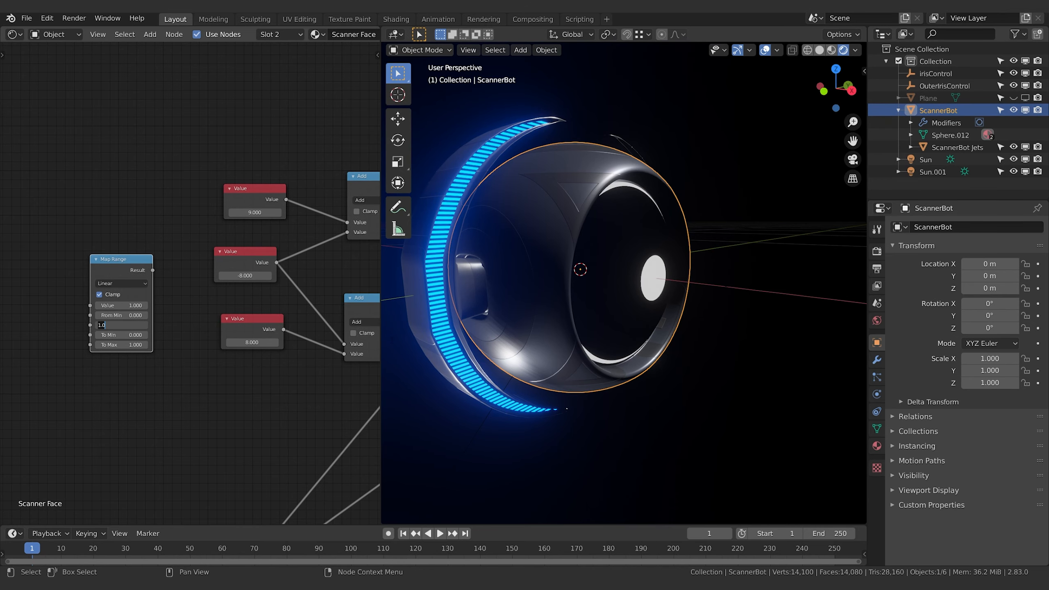
key("Return")
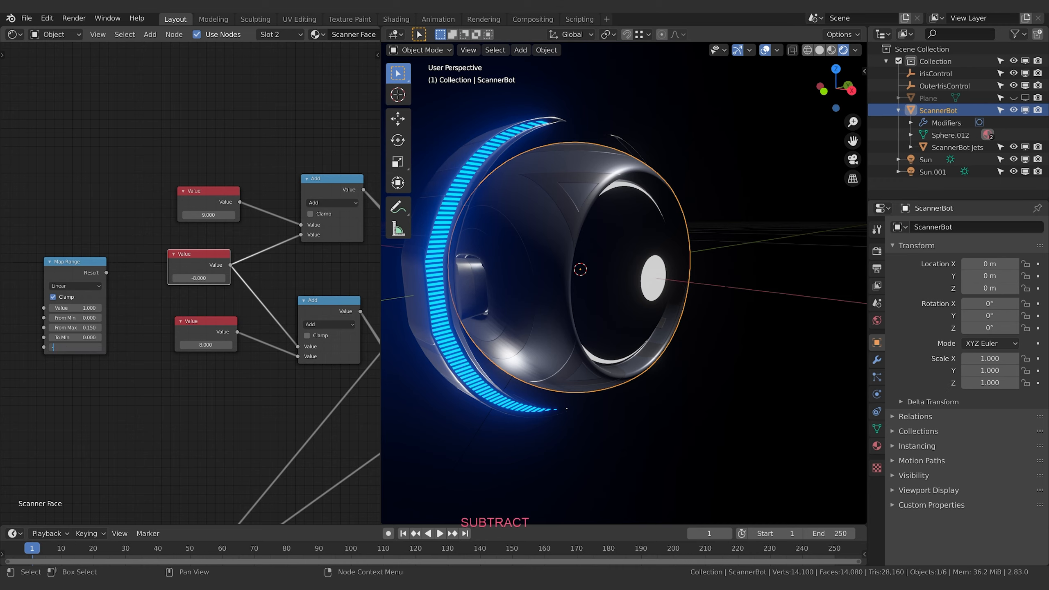
type("-8")
key("Return")
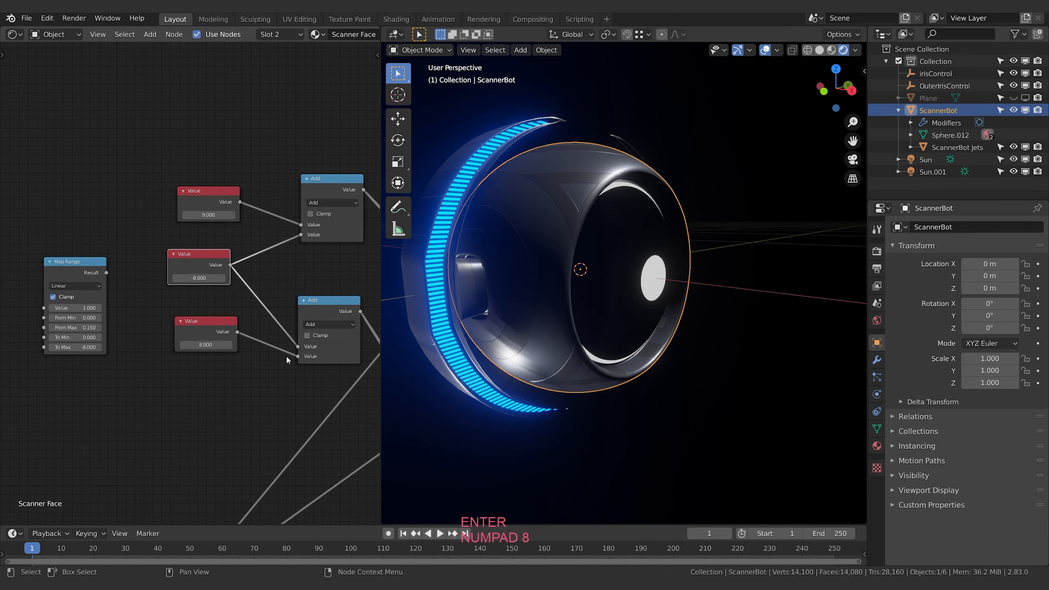
Lower the shared Value to -28 so the ring closes around the pupil, and set Map Range's To Min to -28
left_click_drag(199, 279, 138, 279)
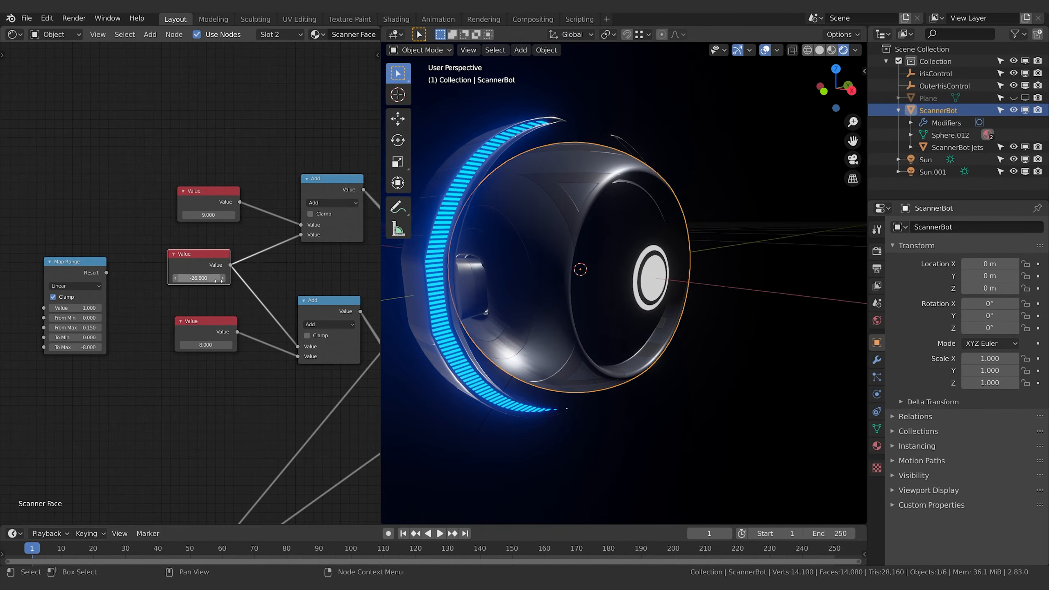
middle_click_drag(533, 314, 578, 301)
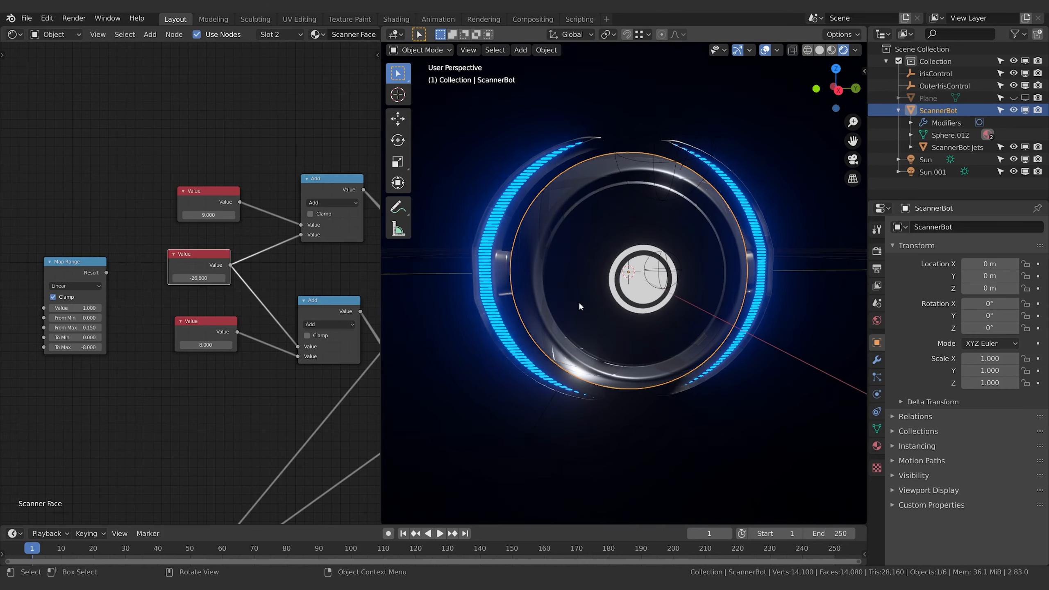
left_click_drag(198, 278, 186, 278)
left_click(199, 278)
type("-28")
key("Return")
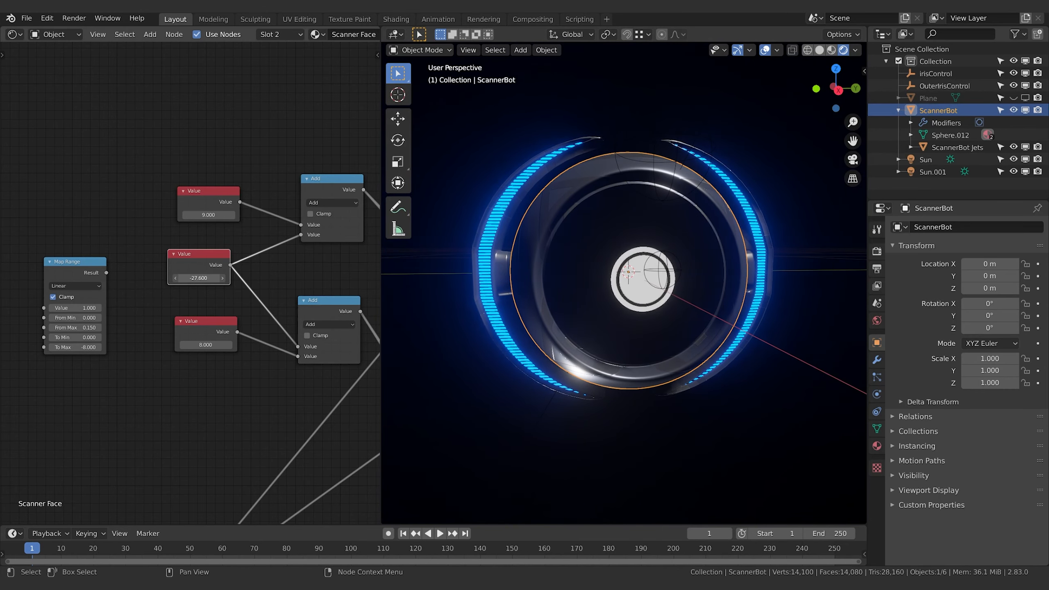
left_click(83, 333)
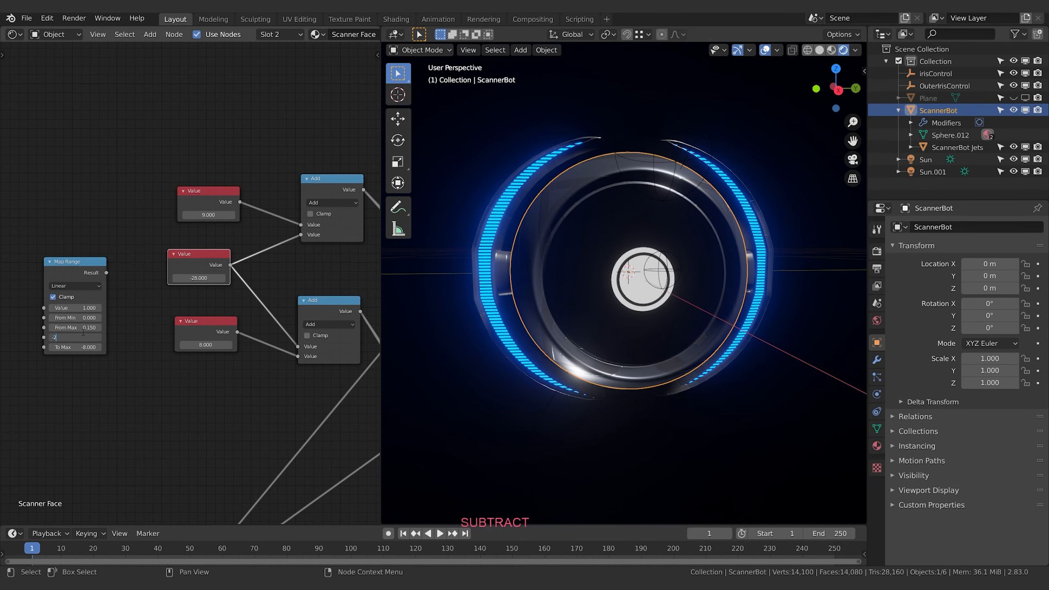
middle_click_drag(145, 305, 126, 290)
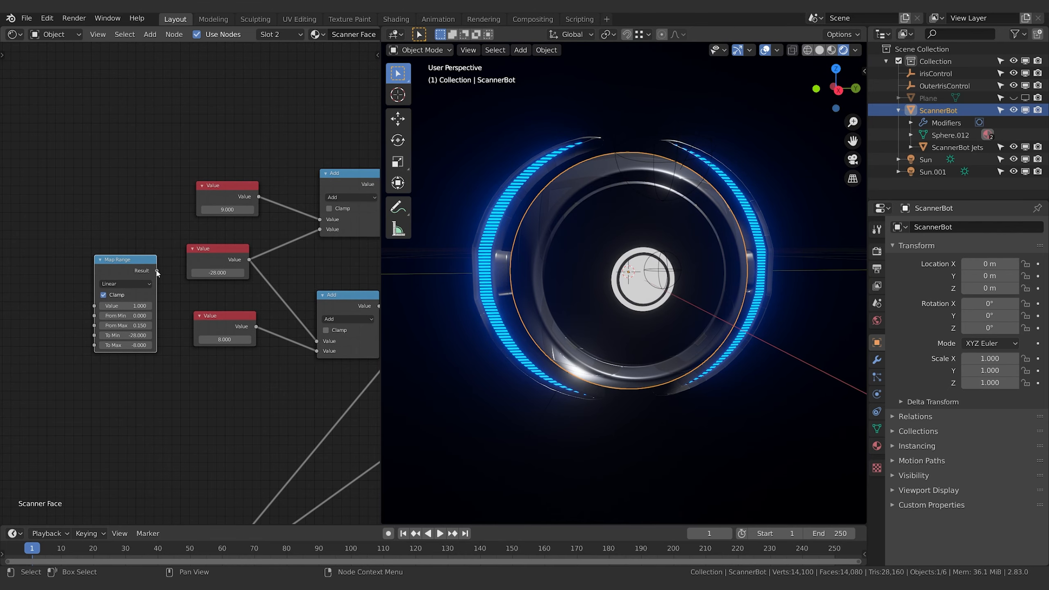
Link the Map Range result to both Add nodes in place of the shared Value, and arrange Map Range between the 9 and 8 Value nodes
left_click_drag(157, 272, 322, 231)
left_click_drag(157, 270, 317, 342)
left_click_drag(215, 251, 31, 258)
left_click_drag(114, 263, 206, 242)
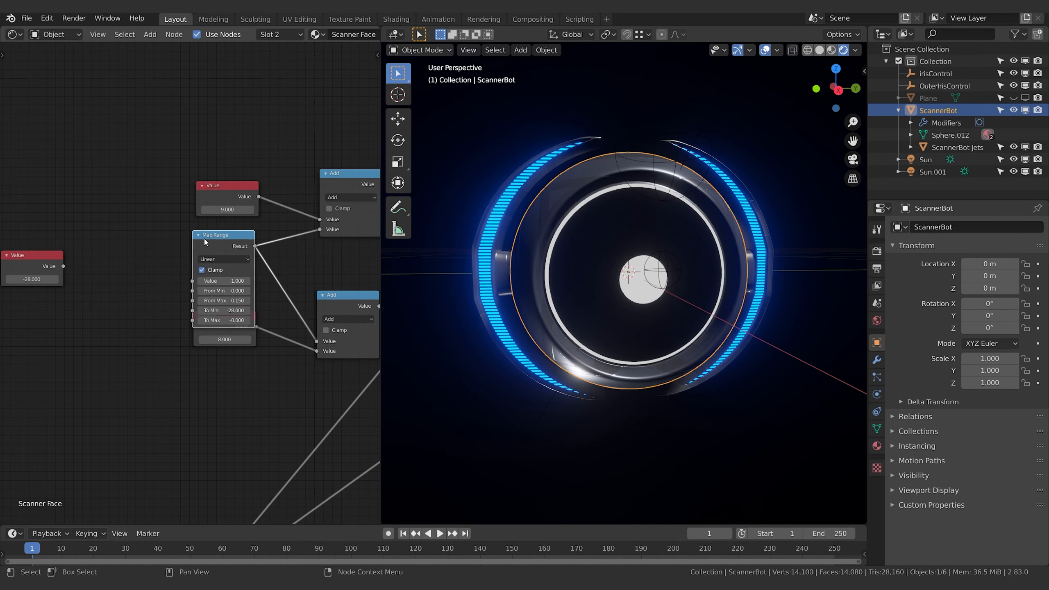
left_click(195, 339)
key("g")
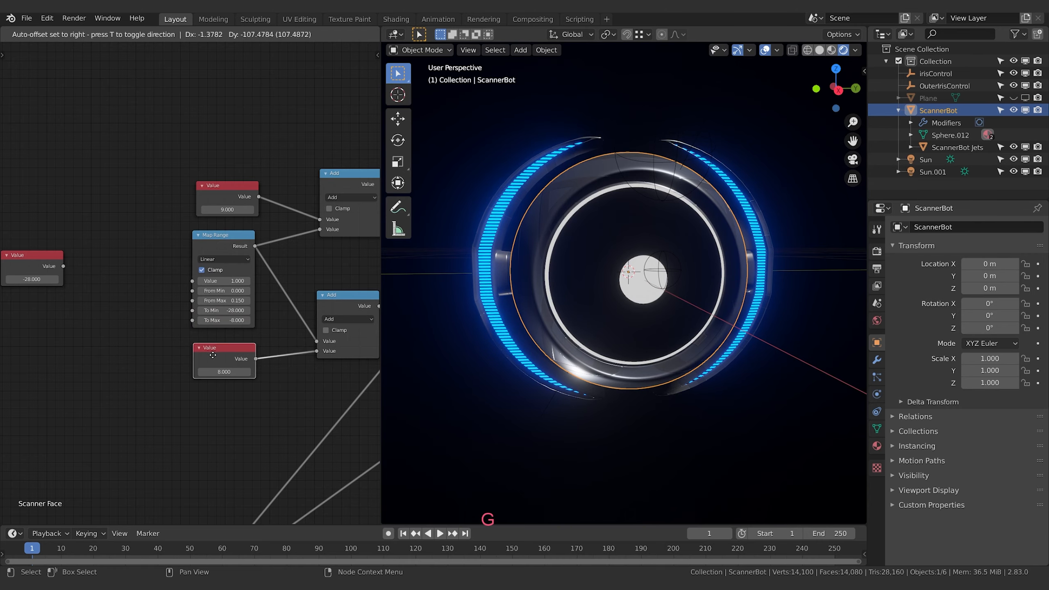
left_click(212, 352)
left_click_drag(215, 241, 206, 242)
middle_click_drag(80, 280, 97, 275)
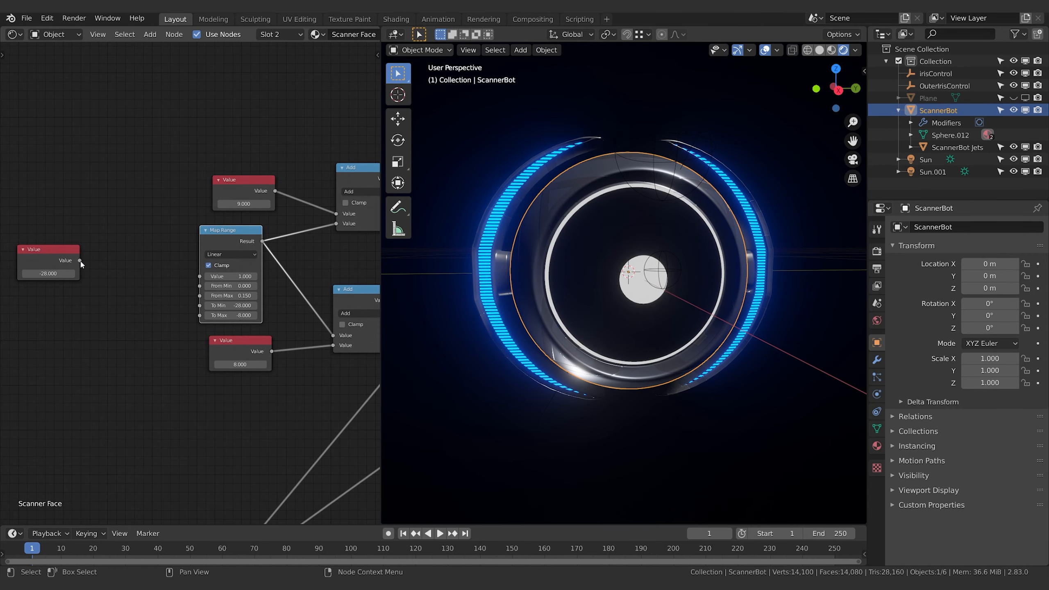
Set the detached Value node to 0 and link it to the Map Range node's Value input
left_click(50, 281)
type("0")
key("Return")
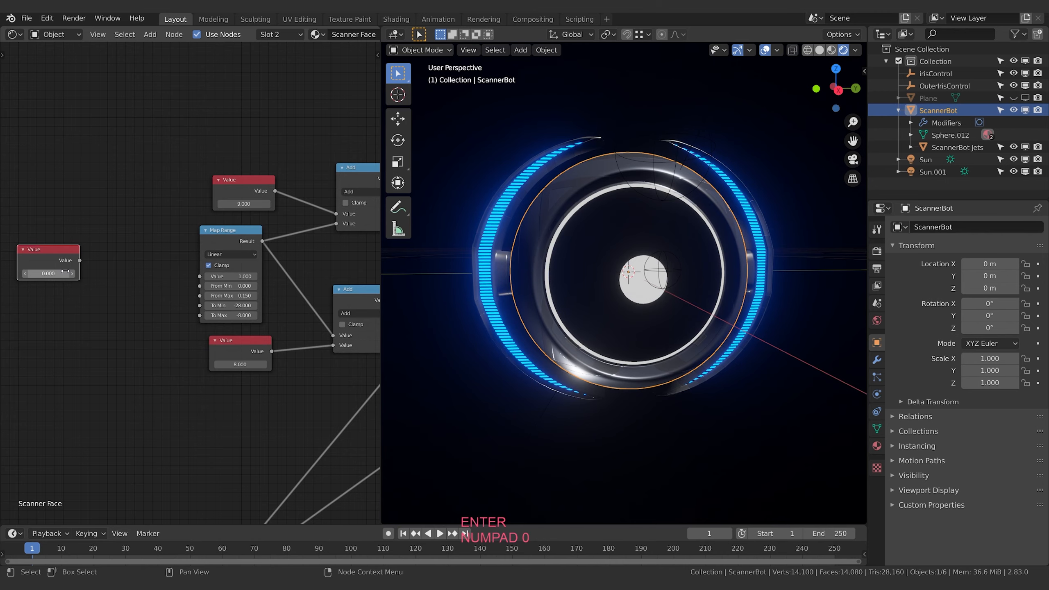
left_click_drag(191, 282, 199, 277)
Add a driver to the Value node feeding Map Range, targeting OuterIrisControl's Z Location
right_click(77, 267)
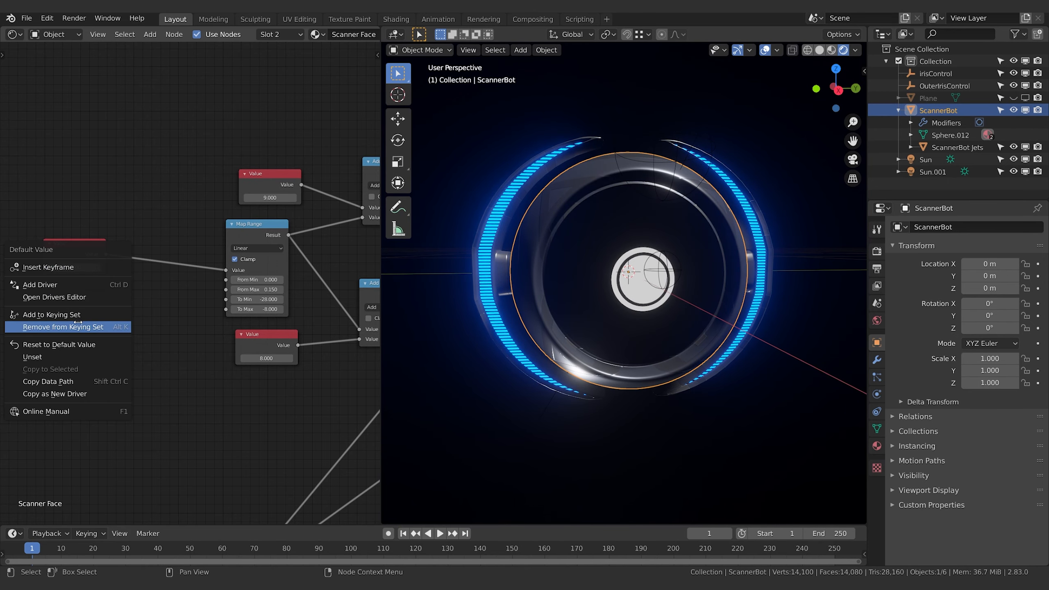
left_click(69, 284)
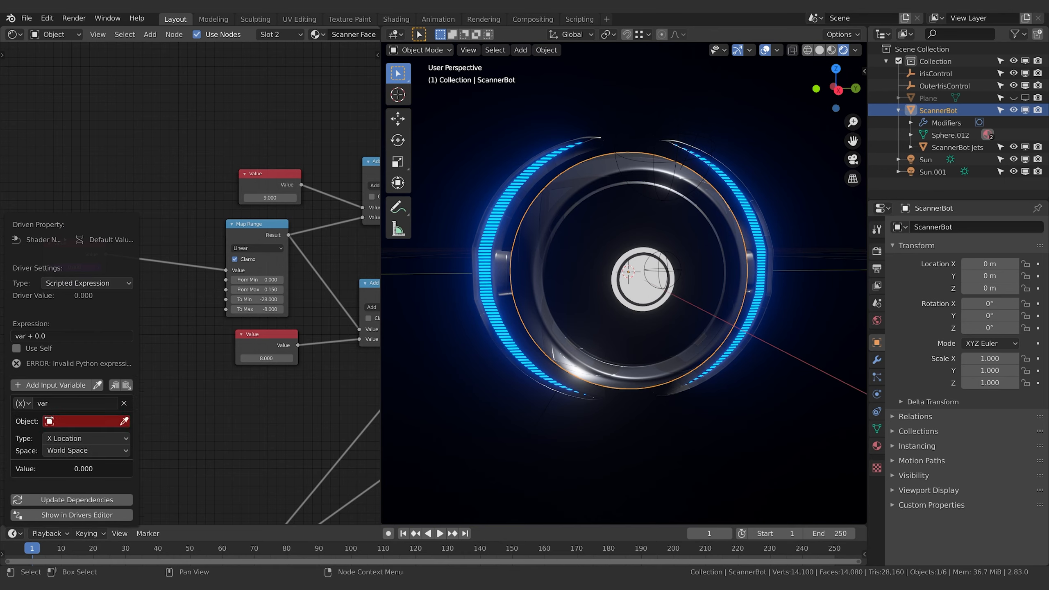
left_click(52, 421)
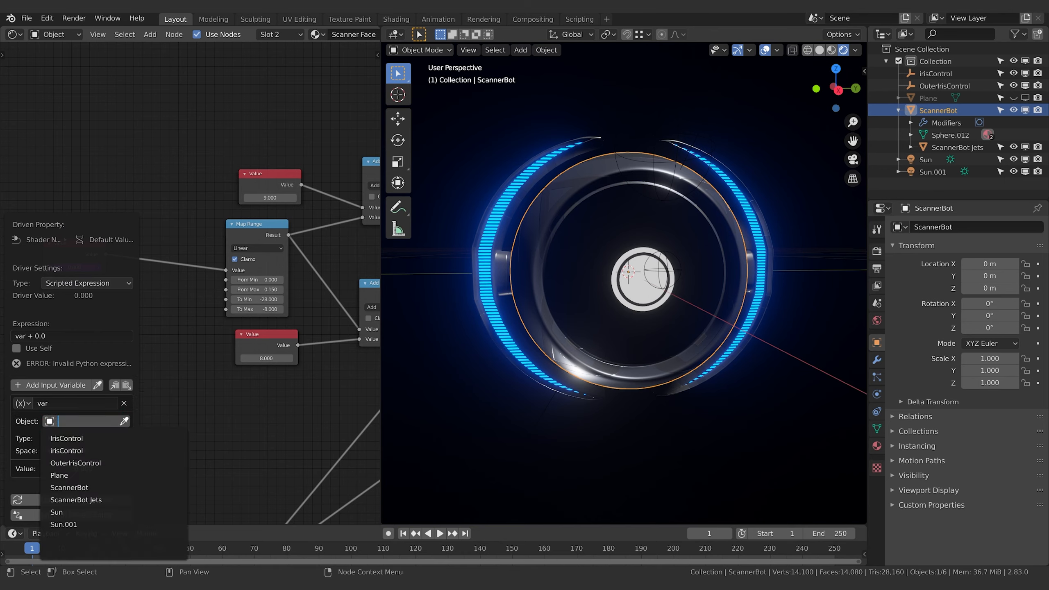
left_click(96, 463)
left_click(68, 438)
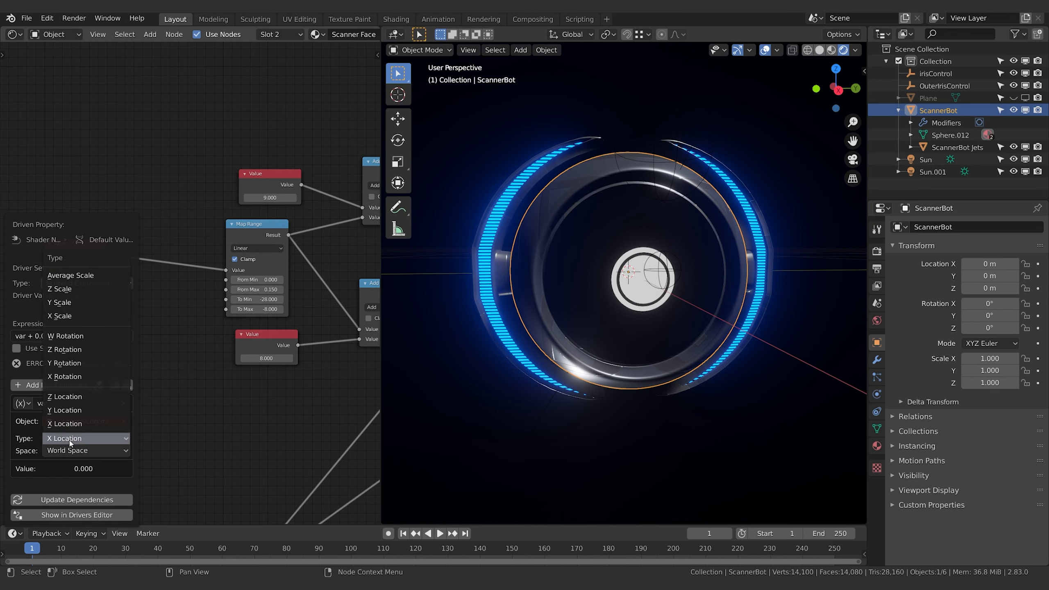
left_click(73, 396)
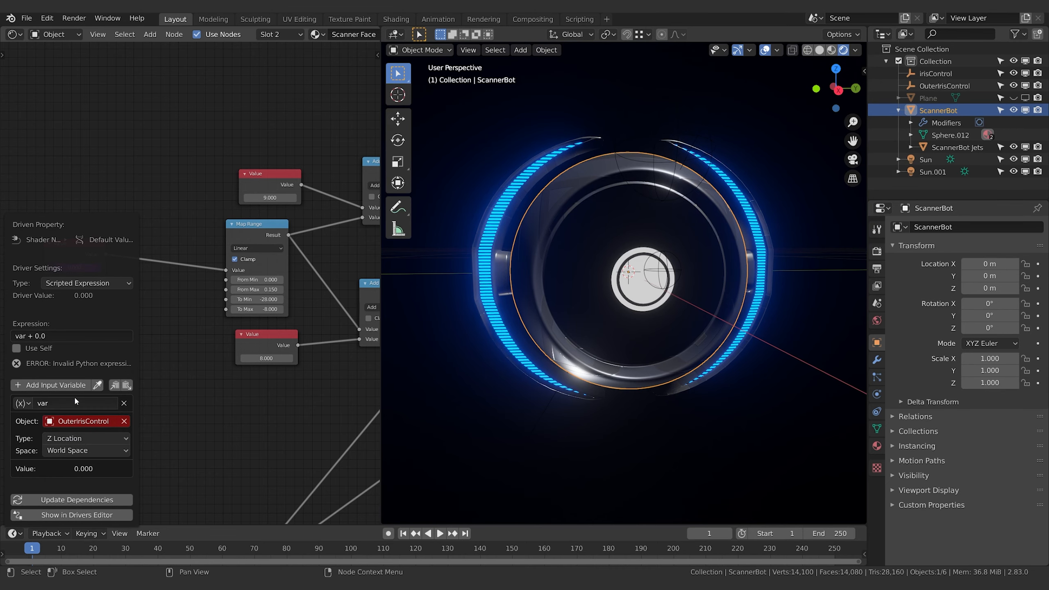
Set the OuterIrisControl driver variable to Local Space and confirm its expression based on var
left_click(66, 450)
left_click(67, 491)
left_click(52, 335)
left_click(27, 335)
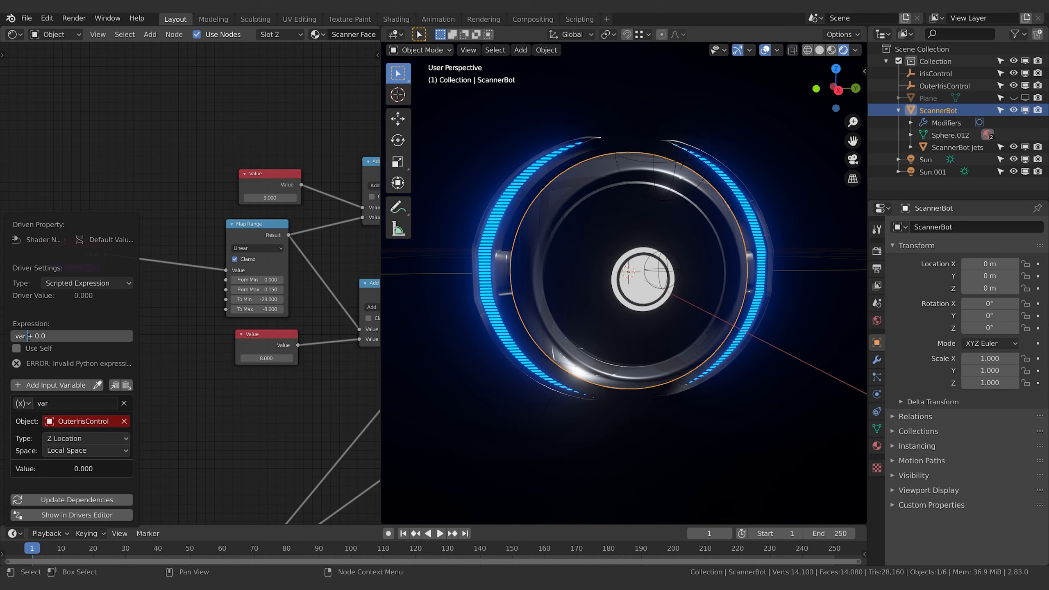
key("Return")
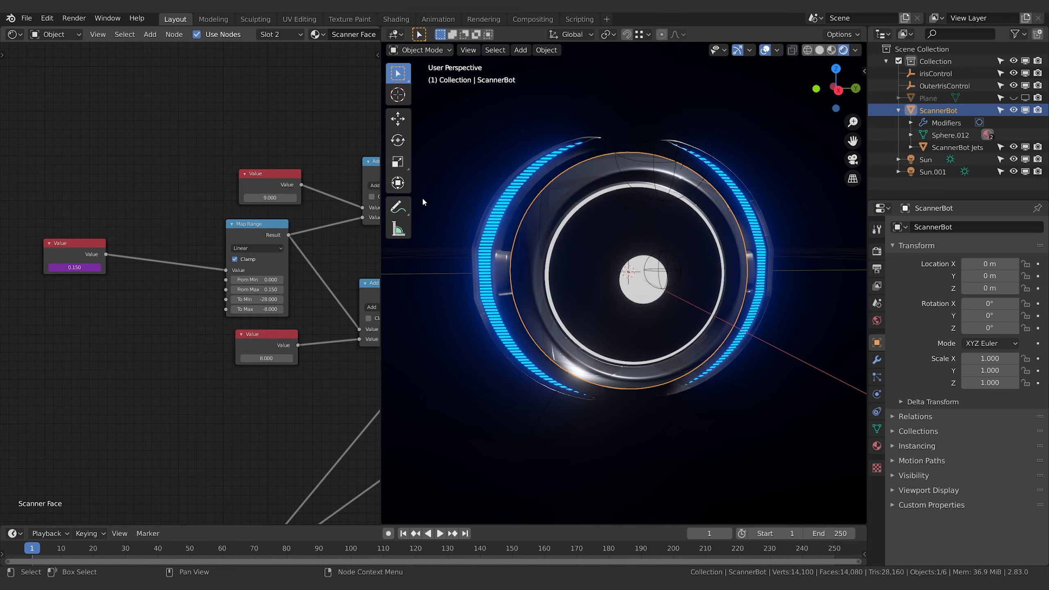
Move OuterIrisControl along the Z axis to test the ring's size, and reselect ScannerBot
left_click(934, 86)
key("g")
key("z")
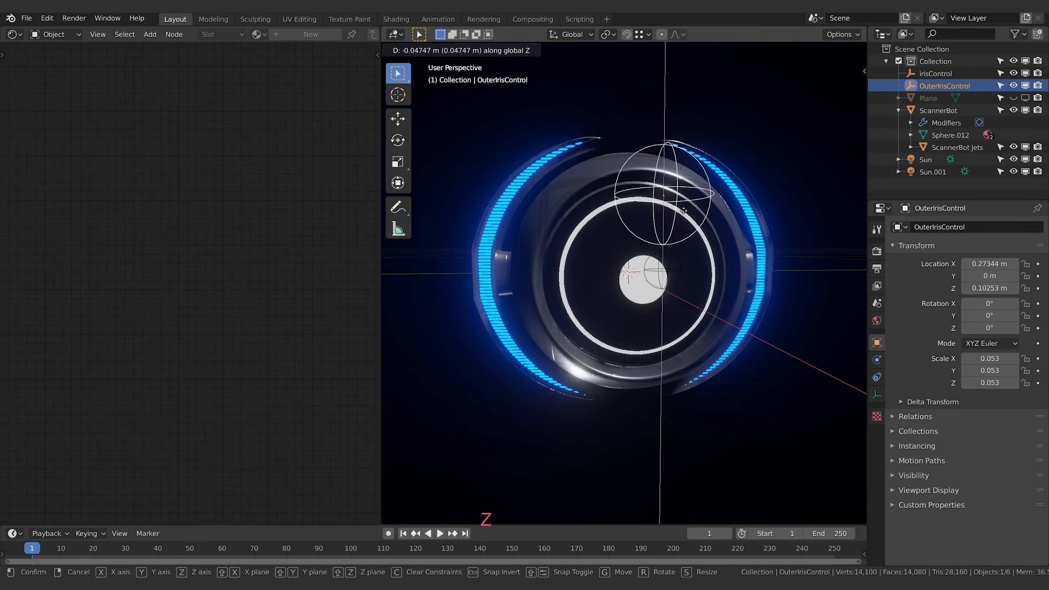
left_click(632, 279)
middle_click_drag(632, 279, 718, 282)
key("g")
key("z")
left_click(652, 281)
left_click(670, 260)
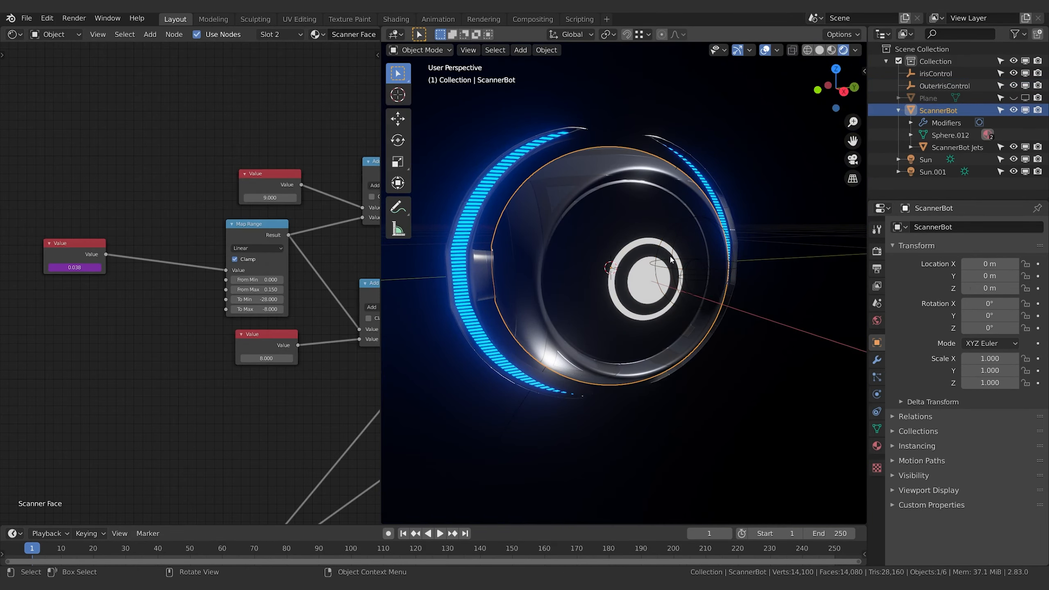
Edit the driver on the Iris Control frame's Value node so its irisControl variable uses Local Space
middle_click_drag(206, 346, 78, 52)
middle_click_drag(120, 248, 120, 57)
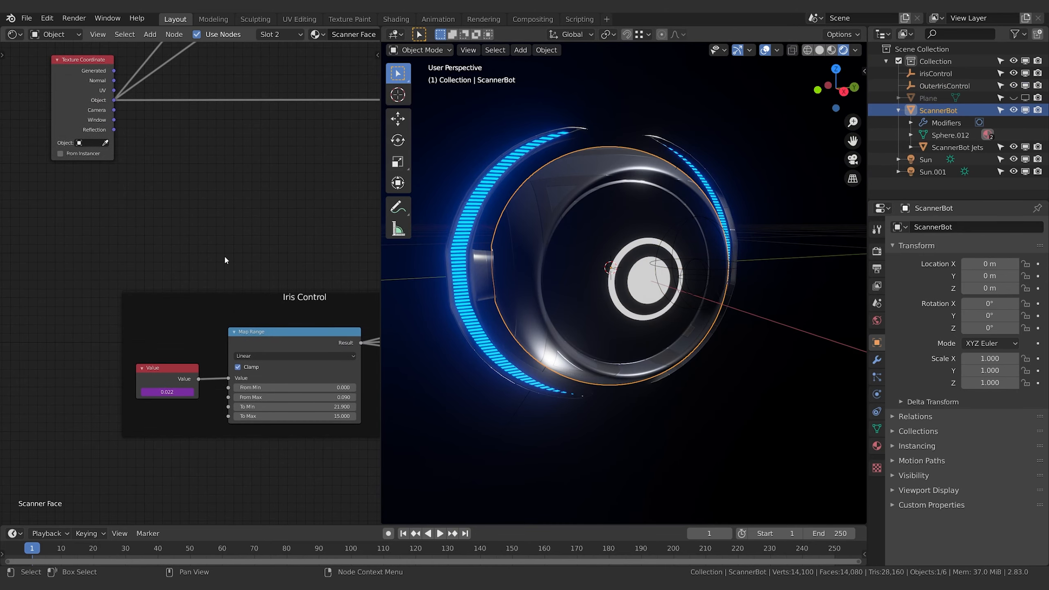
right_click(166, 388)
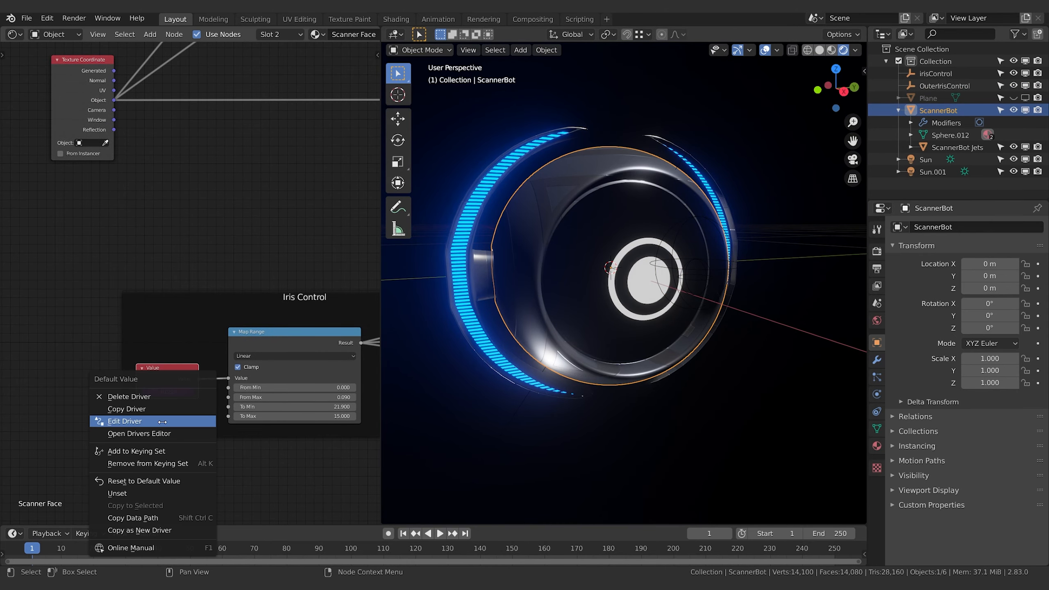
left_click(143, 422)
left_click(158, 498)
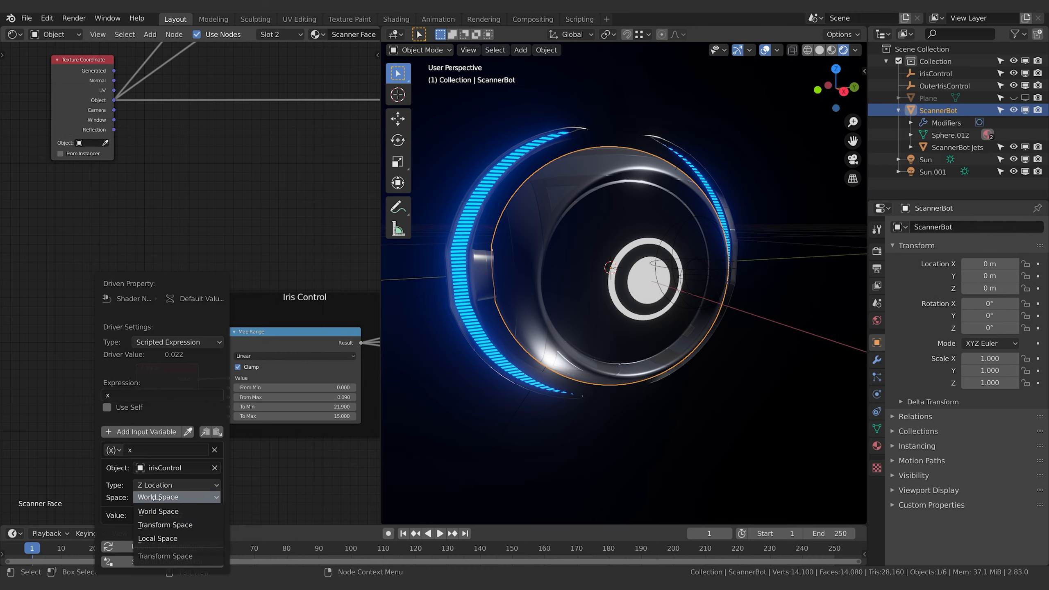
left_click(167, 538)
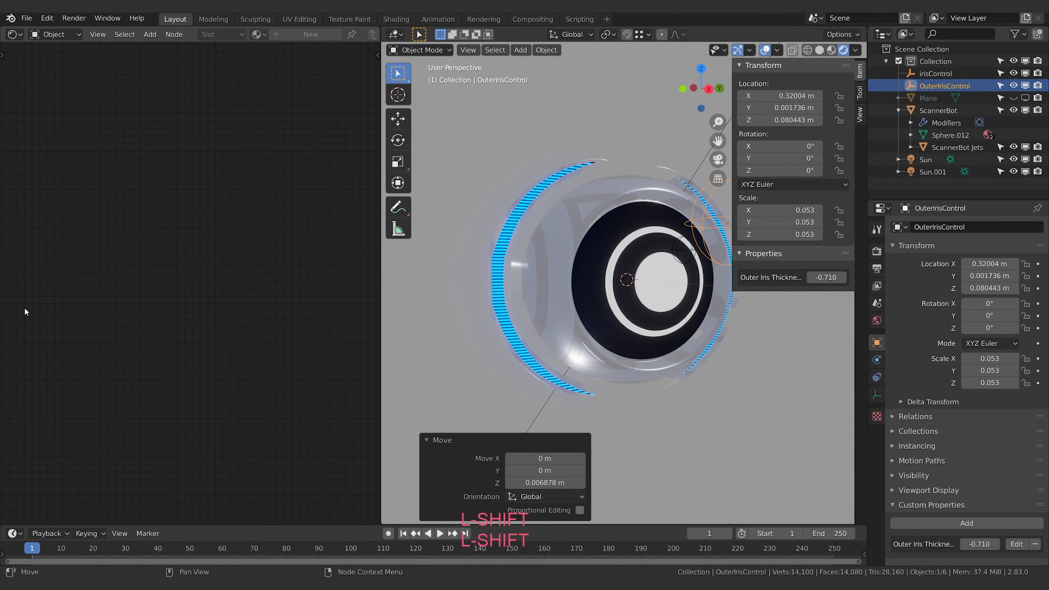
Select ScannerBot and move the Texture Coordinate node farther away from the Mapping nodes it feeds
left_click(589, 304)
middle_click_drag(206, 372, 151, 242, "shift")
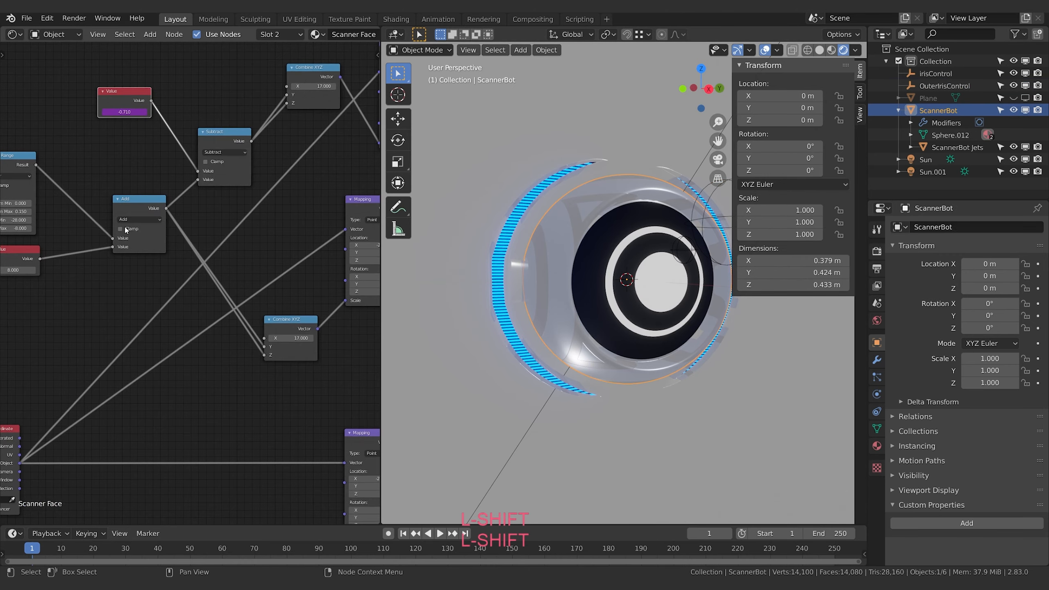
scroll(213, 421, "down", 1)
middle_click_drag(213, 421, 135, 227, "shift")
scroll(237, 385, "down", 4)
middle_click_drag(138, 304, 282, 443, "shift")
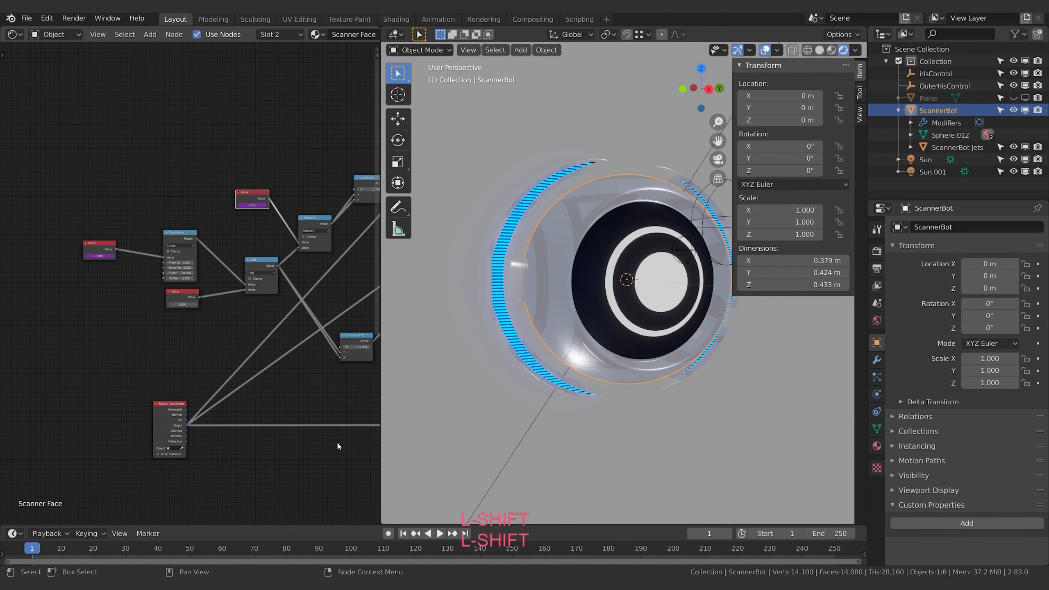
middle_click_drag(234, 512, 164, 266, "shift")
middle_click_drag(277, 303, 233, 458, "shift")
middle_click_drag(285, 433, 295, 445, "shift")
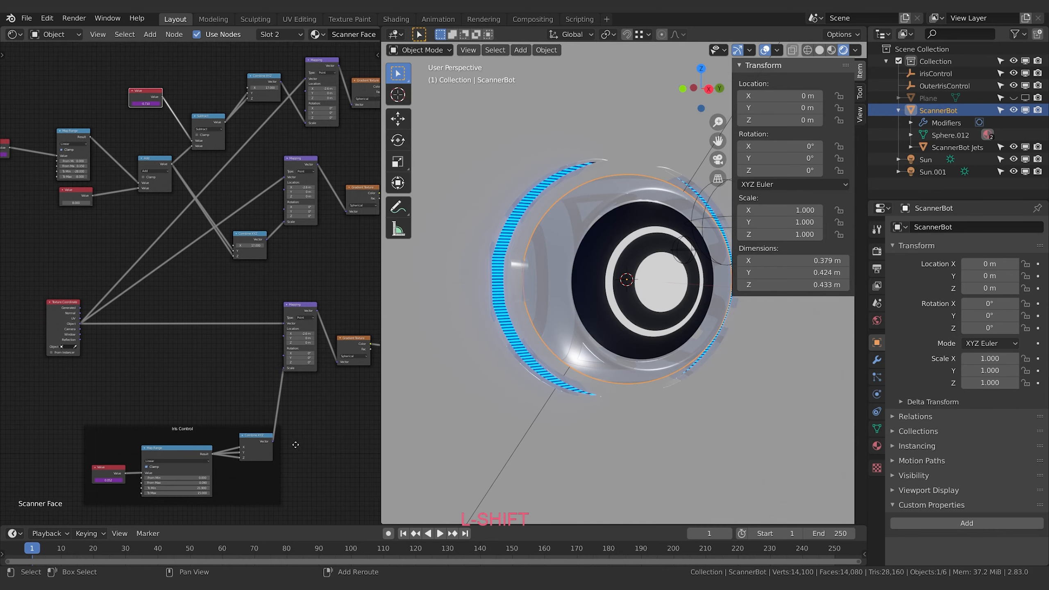
middle_click_drag(157, 354, 200, 367, "shift")
left_click(97, 327)
middle_click_drag(135, 347, 165, 374)
key("g")
left_click(146, 334)
scroll(219, 303, "up", 3)
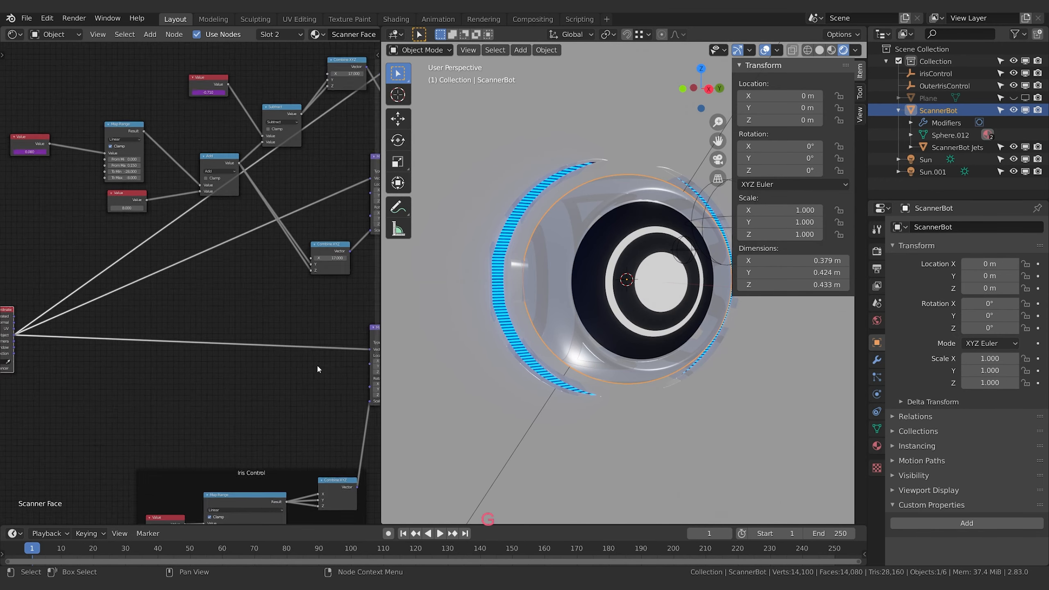
middle_click_drag(316, 364, 57, 325)
middle_click_drag(234, 442, 328, 398)
left_click_drag(222, 244, 230, 320)
left_click_drag(297, 289, 305, 338)
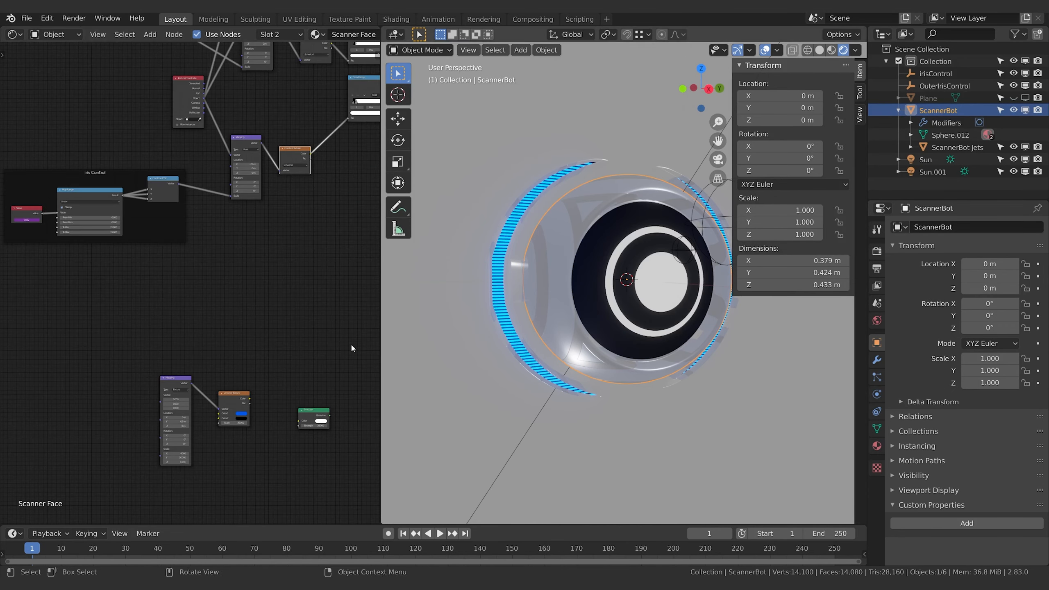
middle_click_drag(210, 255, 224, 260)
middle_click_drag(608, 301, 537, 288, "shift")
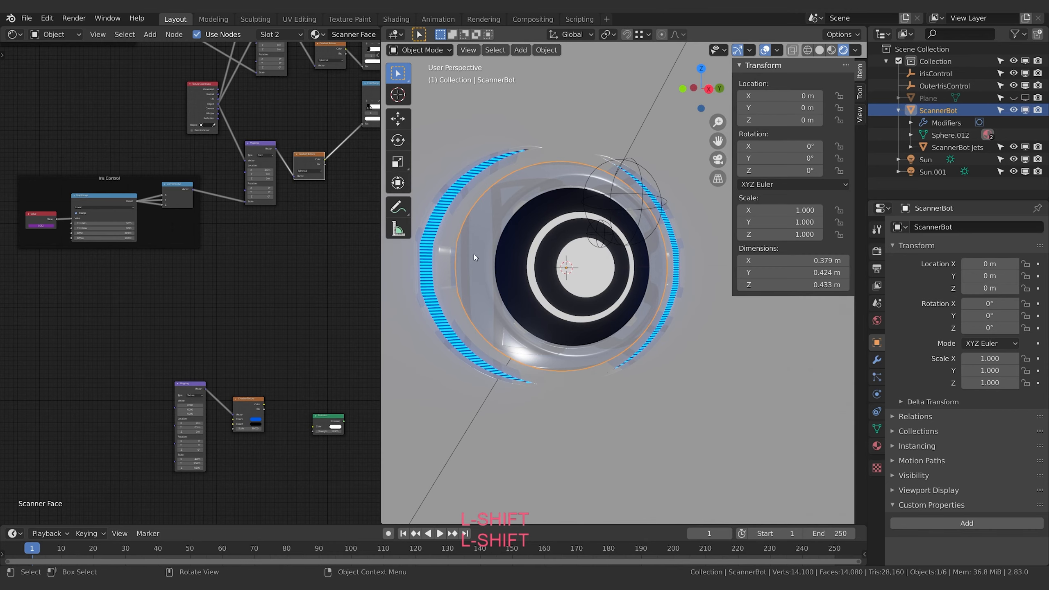
Move the linked Mapping and Checker Texture nodes closer beneath the pupil's Mapping and Gradient Texture nodes
middle_click_drag(249, 287, 248, 286)
left_click(177, 380)
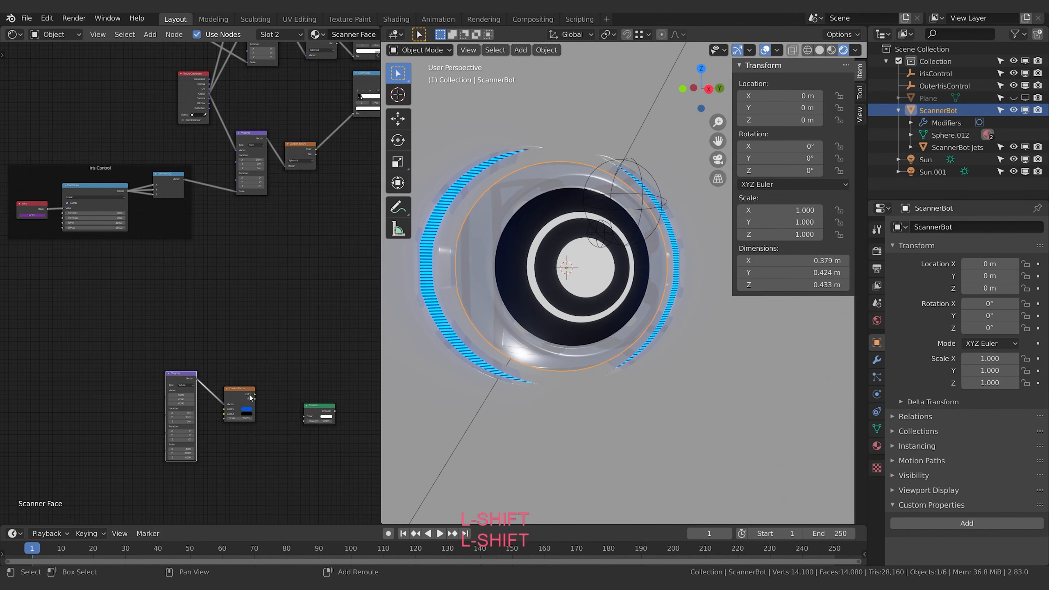
left_click(249, 394, "shift")
key("shift+g")
left_click(270, 356)
left_click(237, 390)
left_click(187, 377, "shift")
key("g")
left_click(276, 244)
Move the unconnected Emission node up beside the Checker Texture node
middle_click_drag(294, 332, 155, 355)
left_click(182, 435)
key("g")
left_click(236, 288)
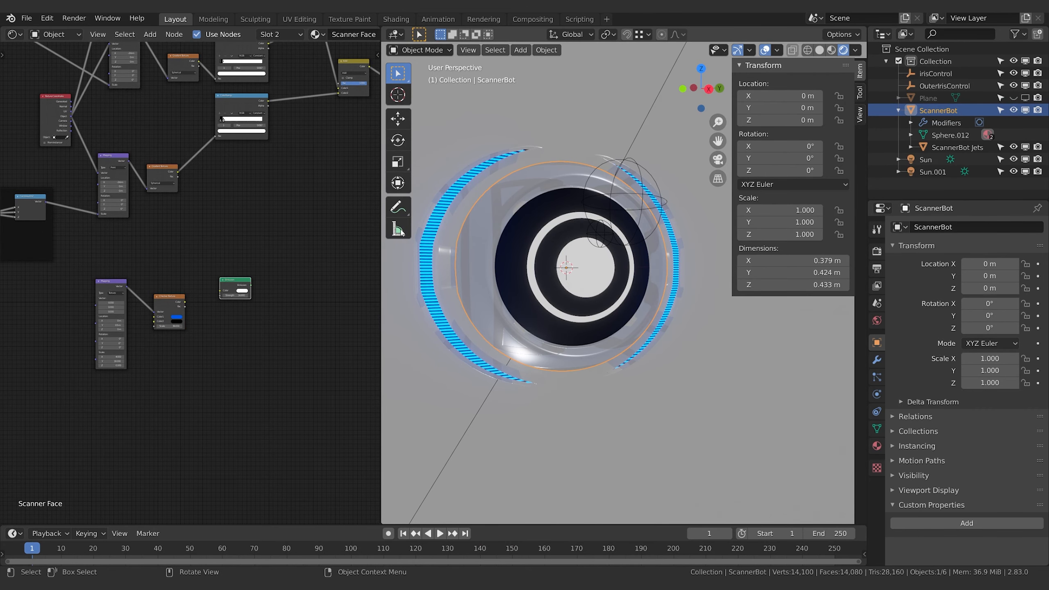
Shift the unconnected Emission node and the Mapping and Checker Texture pair farther right and up in the node tree
middle_click_drag(171, 360, 192, 407, "shift")
middle_click_drag(188, 287, 206, 321, "shift")
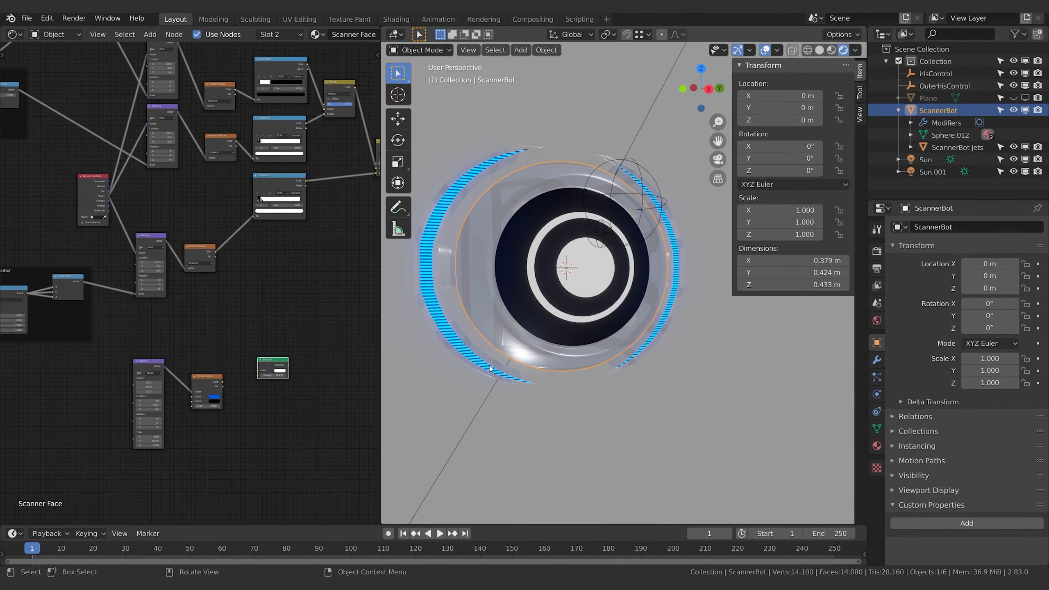
middle_click_drag(309, 311, 290, 350)
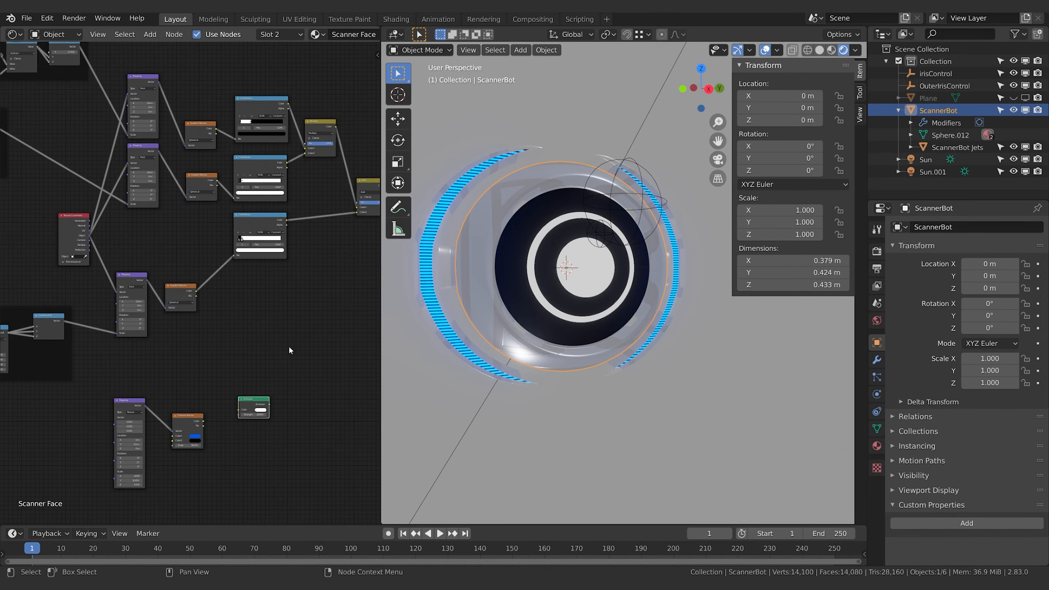
left_click_drag(250, 405, 311, 376)
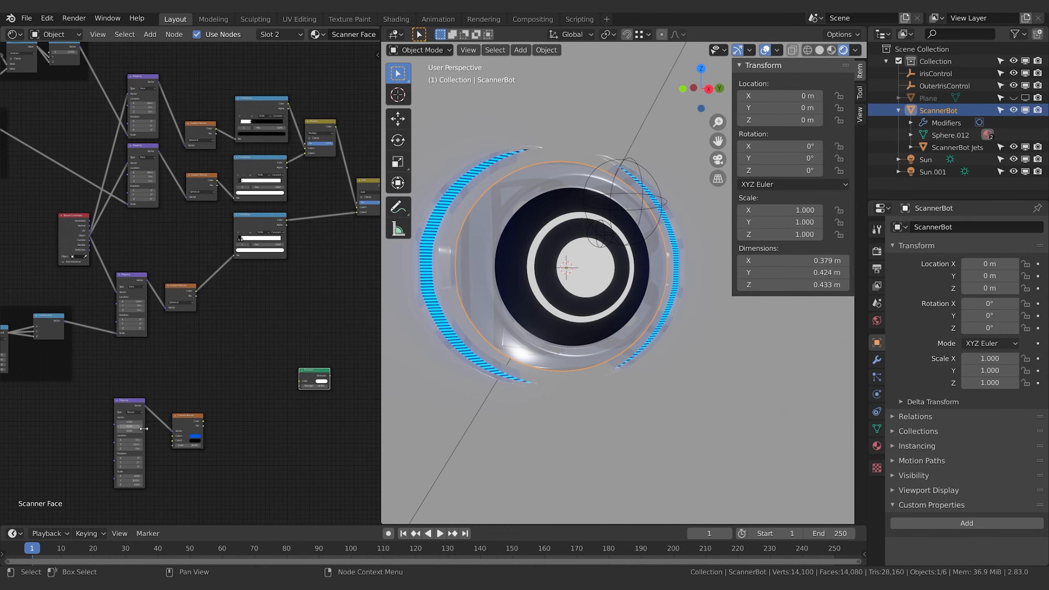
left_click(184, 426)
left_click(139, 409)
key("g")
left_click(291, 372)
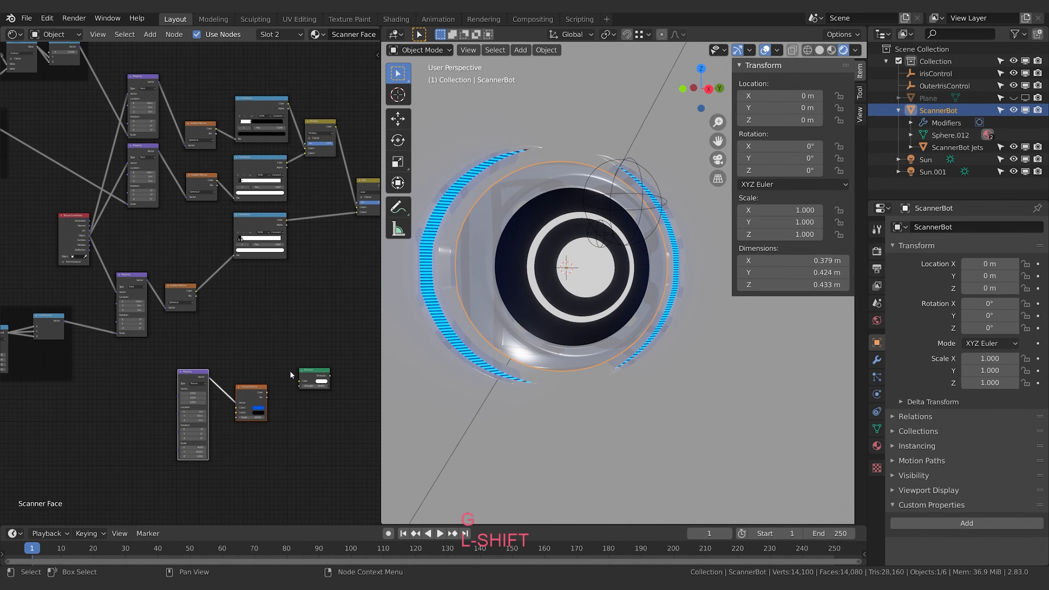
Move the Mapping and Checker Texture pair to just below the final Add and Emission nodes
middle_click_drag(290, 371, 213, 398)
middle_click_drag(262, 436, 194, 449)
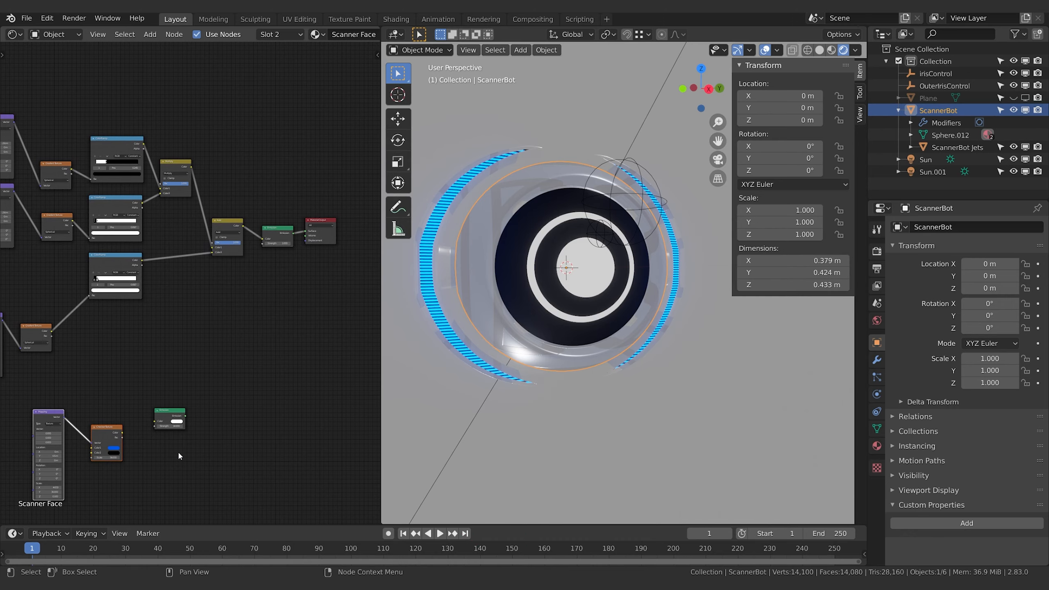
key("g")
left_click(332, 313)
Duplicate the Texture Coordinate node and place the copy below the pupil's Mapping and Gradient Texture nodes
middle_click_drag(304, 355, 264, 395)
scroll(116, 363, "down", 3)
middle_click_drag(102, 367, 268, 319)
middle_click_drag(225, 362, 336, 337)
left_click(230, 218)
key("shift+d")
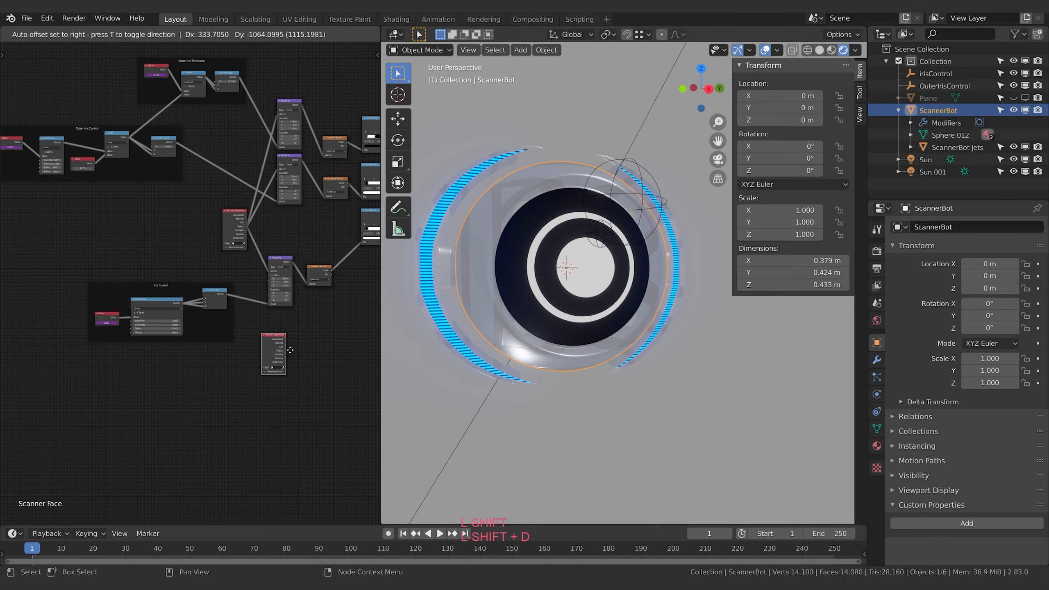
scroll(141, 274, "up", 4)
middle_click_drag(142, 274, 44, 304)
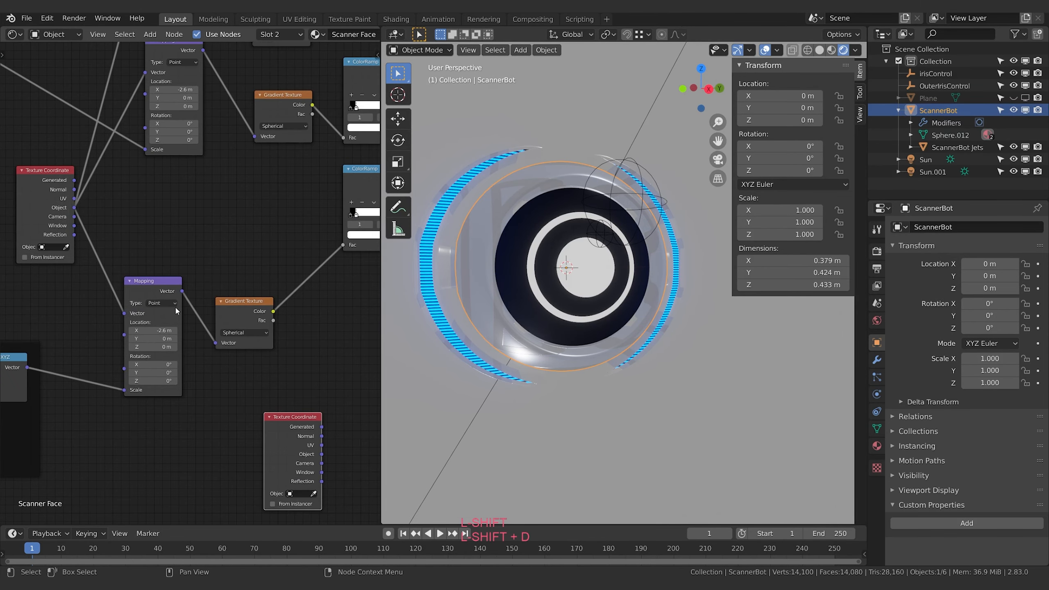
Move the duplicated Texture Coordinate node in front of the Checker Texture's Mapping node
middle_click_drag(175, 309, 71, 210)
middle_click_drag(225, 311, 84, 330)
key("g")
left_click(202, 207)
middle_click_drag(202, 207, 52, 327)
scroll(120, 316, "up", 2)
left_click_drag(182, 252, 204, 273)
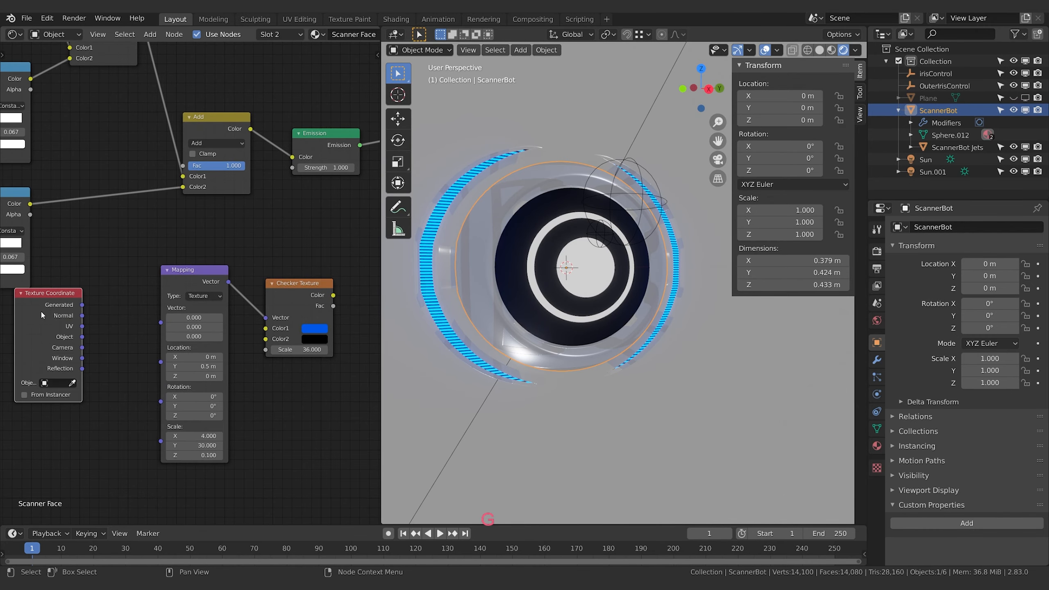
key("g")
left_click(79, 326)
Link Texture Coordinate's Object output to the Texture-type Mapping node's Vector, and Checker Texture's Color to the final Emission's Color
middle_click_drag(134, 268, 150, 253)
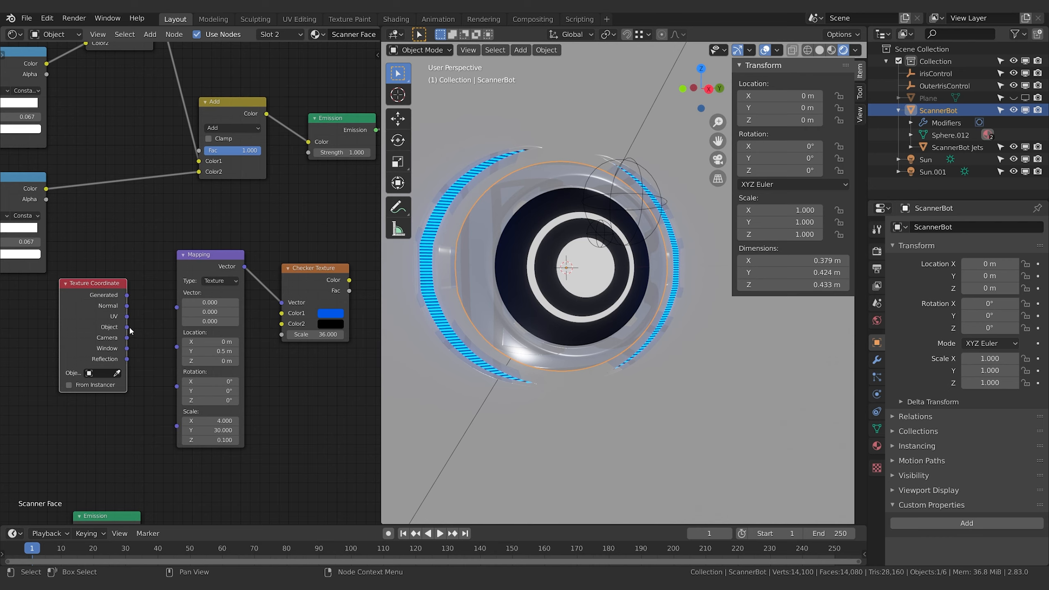
left_click_drag(128, 328, 176, 307)
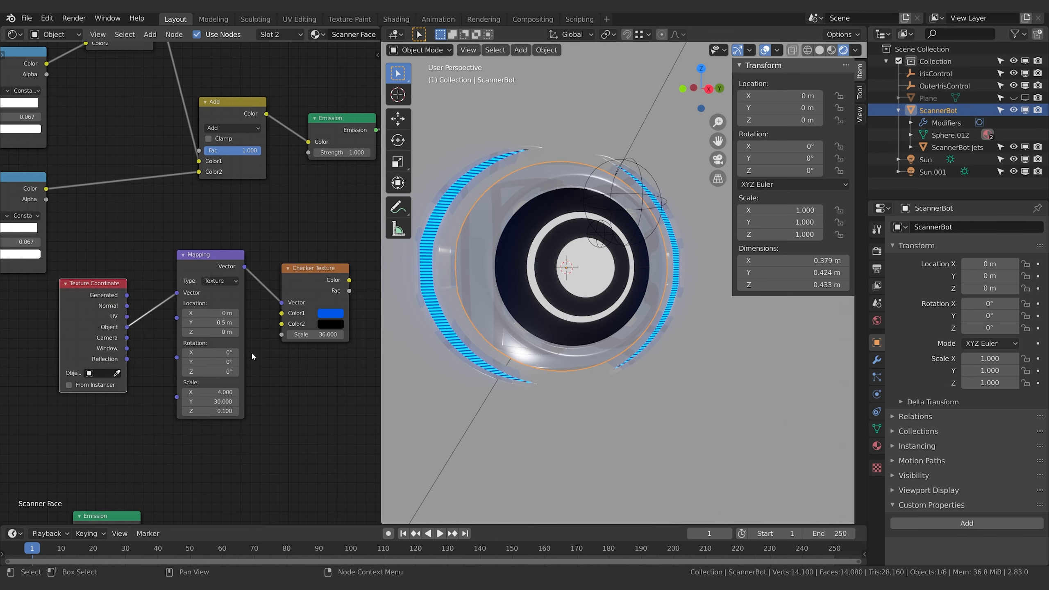
left_click(218, 284)
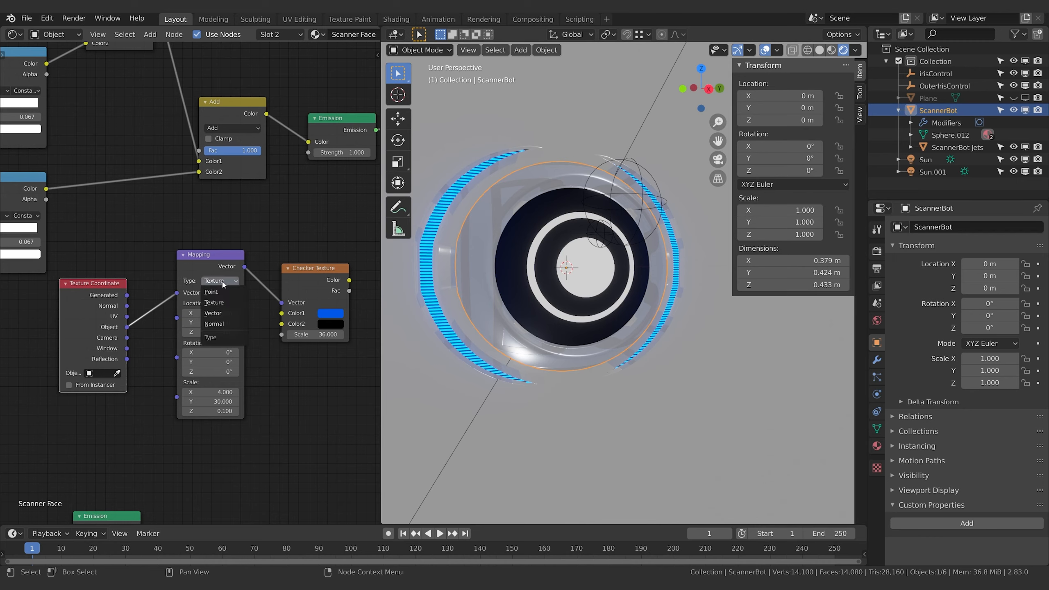
left_click(219, 302)
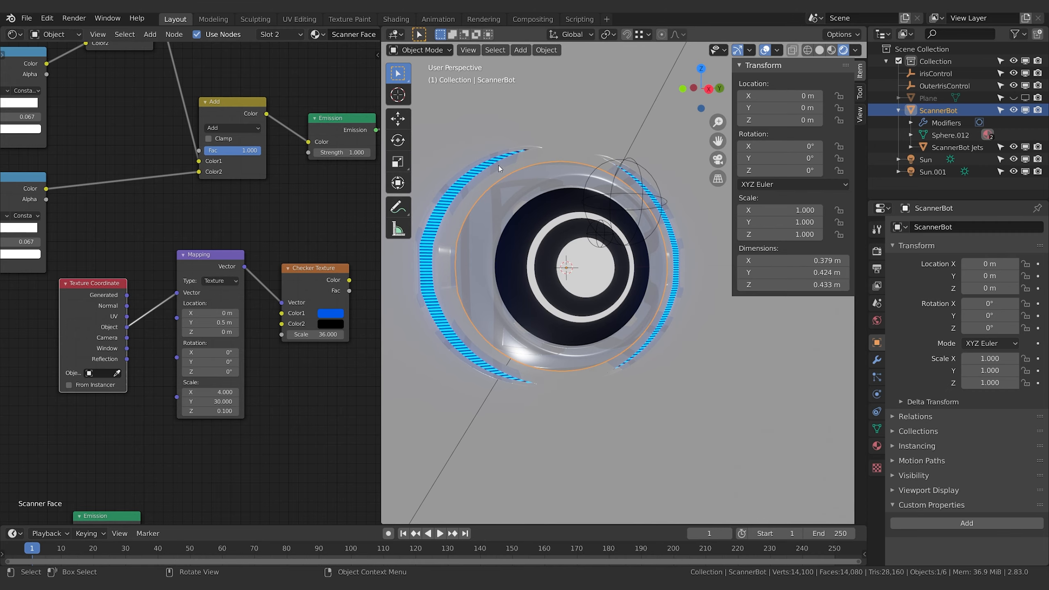
middle_click_drag(289, 261, 125, 311)
left_click_drag(184, 330, 144, 191)
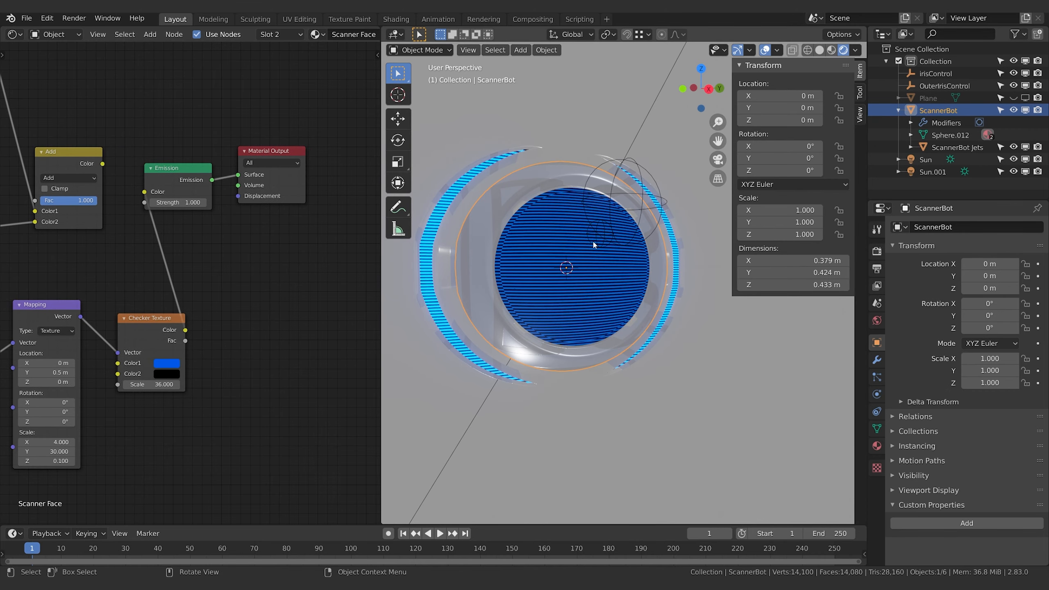
Move the unconnected Emission node with strength 16.900 to just after the Checker Texture node
middle_click_drag(215, 236, 258, 233)
middle_click_drag(260, 322, 301, 43)
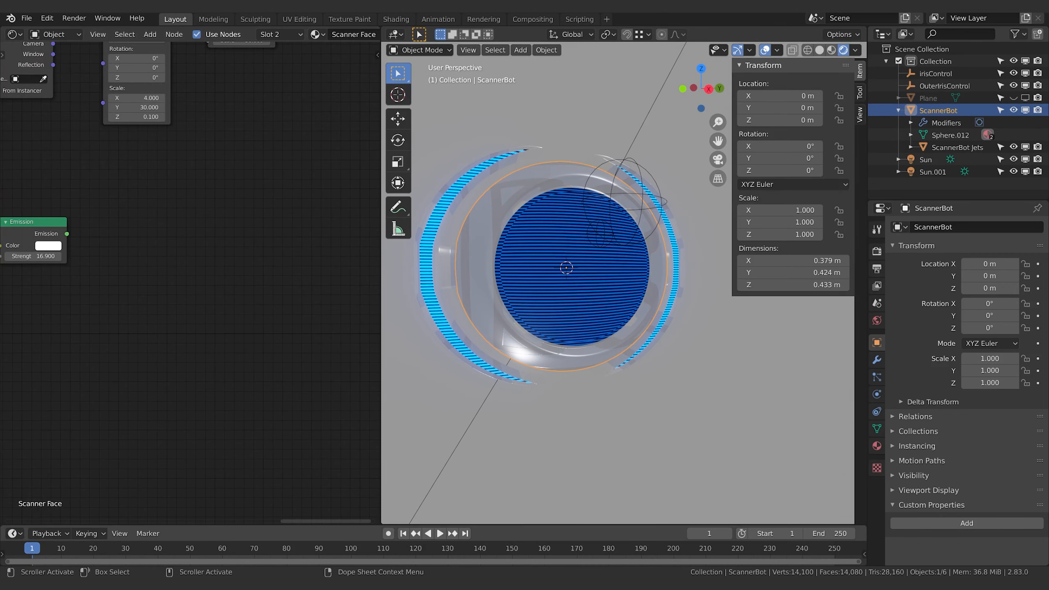
middle_click_drag(159, 302, 244, 474)
left_click(143, 422)
key("g")
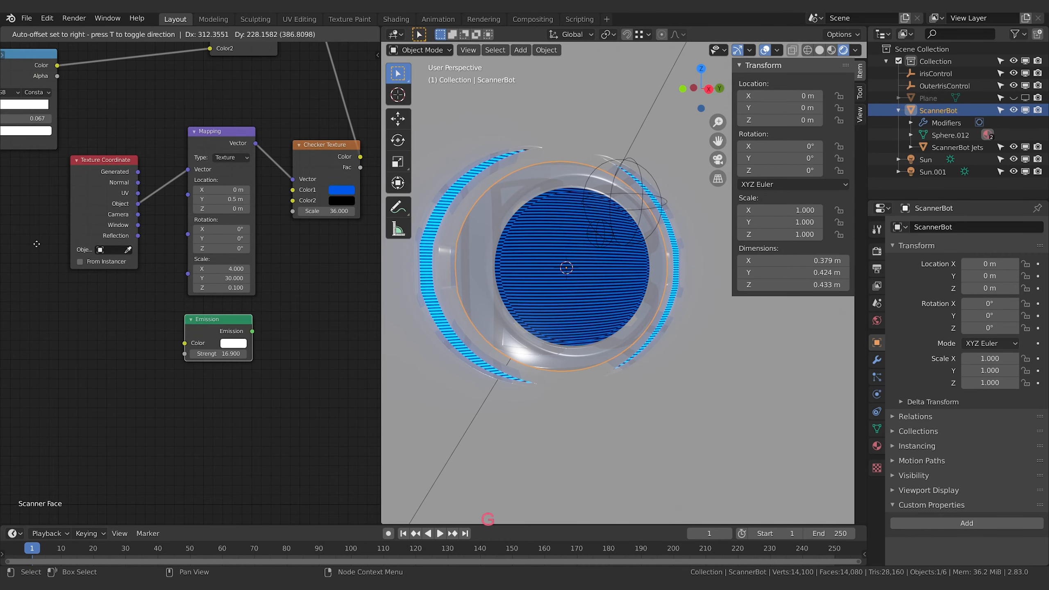
left_click(156, 162)
middle_click_drag(284, 342, 93, 425)
key("g")
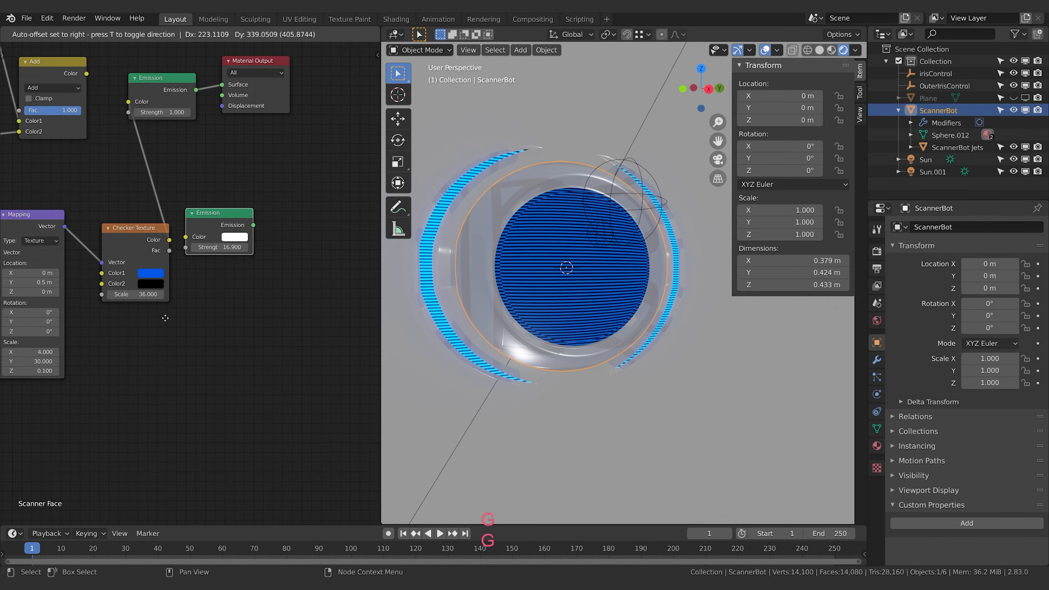
left_click(170, 314)
middle_click_drag(191, 292, 191, 369)
left_click(170, 316)
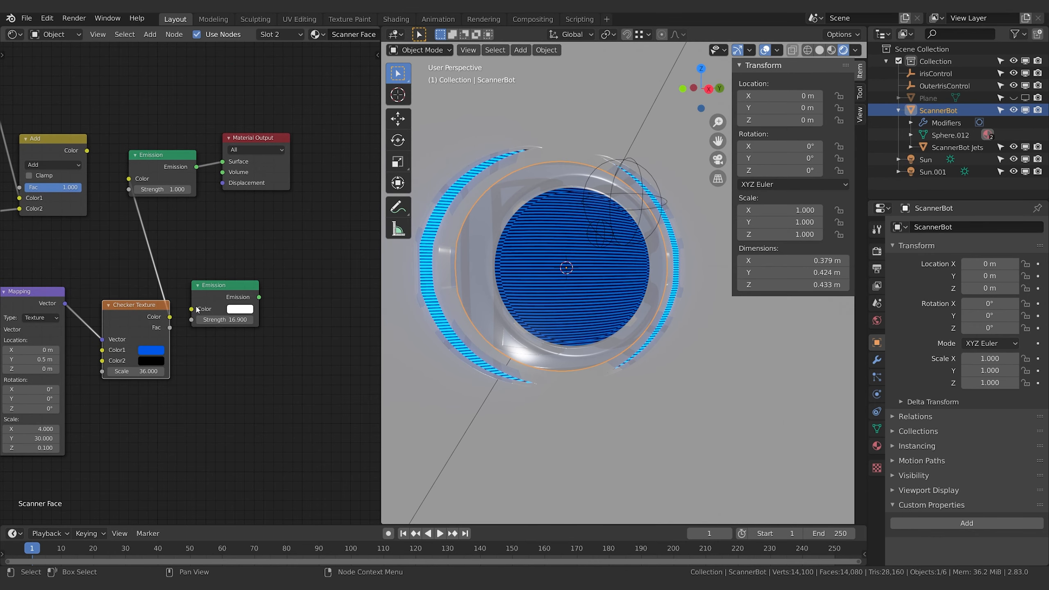
Link Checker Texture's Color to the 16.900-strength Emission's Color, and that Emission's output to Material Output's Surface
left_click_drag(170, 316, 191, 309)
left_click_drag(260, 297, 222, 161)
middle_click_drag(222, 163, 265, 160)
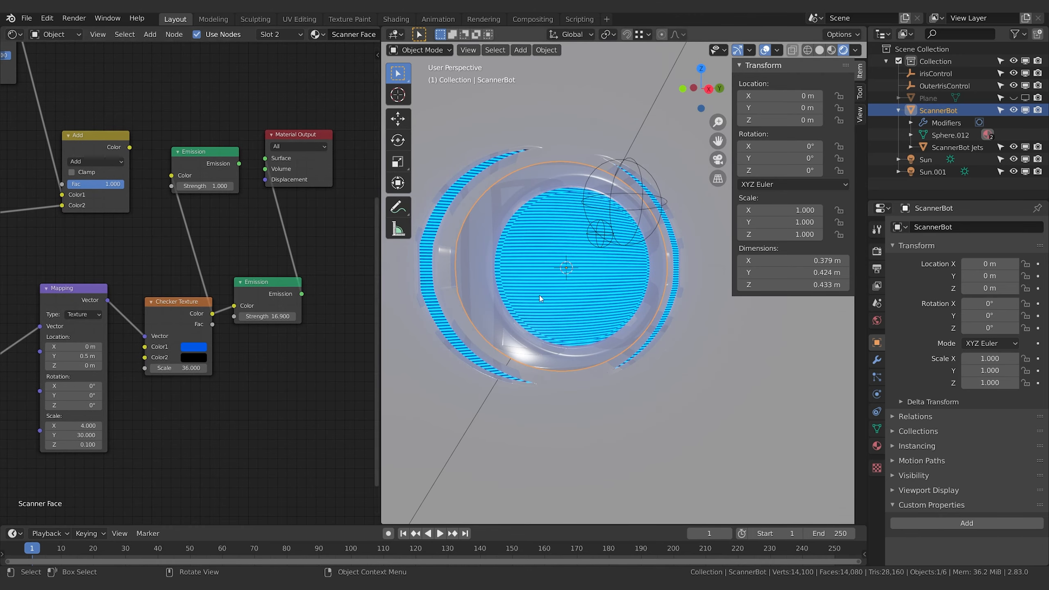
Move the Emission node with strength 1.000 up, away from the Add and Material Output nodes
middle_click_drag(220, 244, 241, 287)
left_click_drag(226, 184, 229, 127)
middle_click_drag(184, 317, 256, 296)
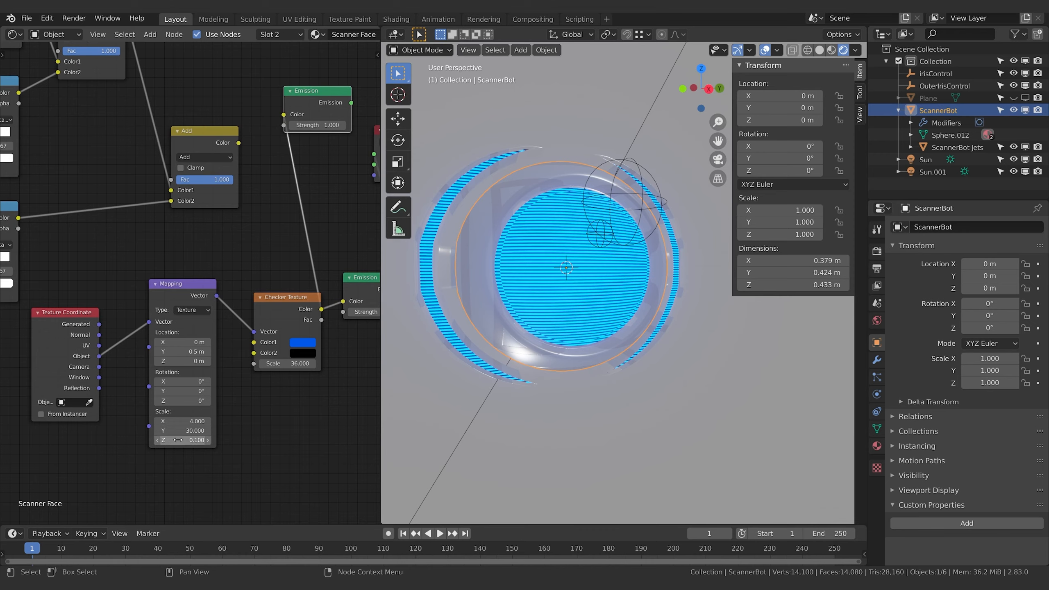
Try a Z scale of 0.300 on the Checker Texture's Mapping node, and return it to 0.1
key("minus")
left_click(208, 440)
left_click(208, 440)
left_click(208, 441)
left_click(208, 441)
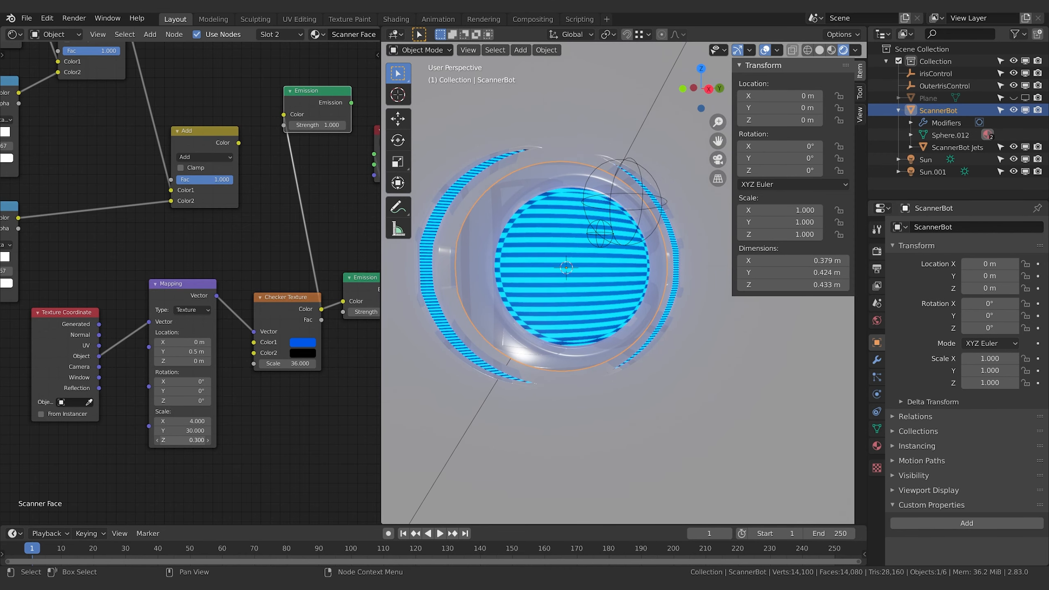
left_click(208, 441)
left_click(179, 440)
type("0.1")
key("Return")
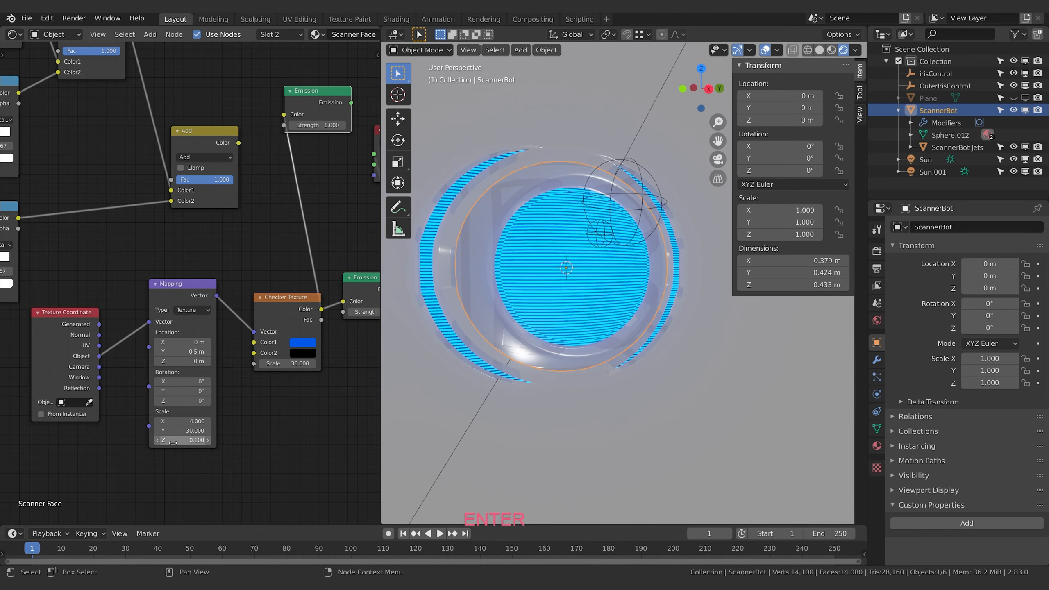
Try higher X scale values on the Checker Texture's Mapping node and settle on 3.500
left_click(207, 421)
left_click(207, 422)
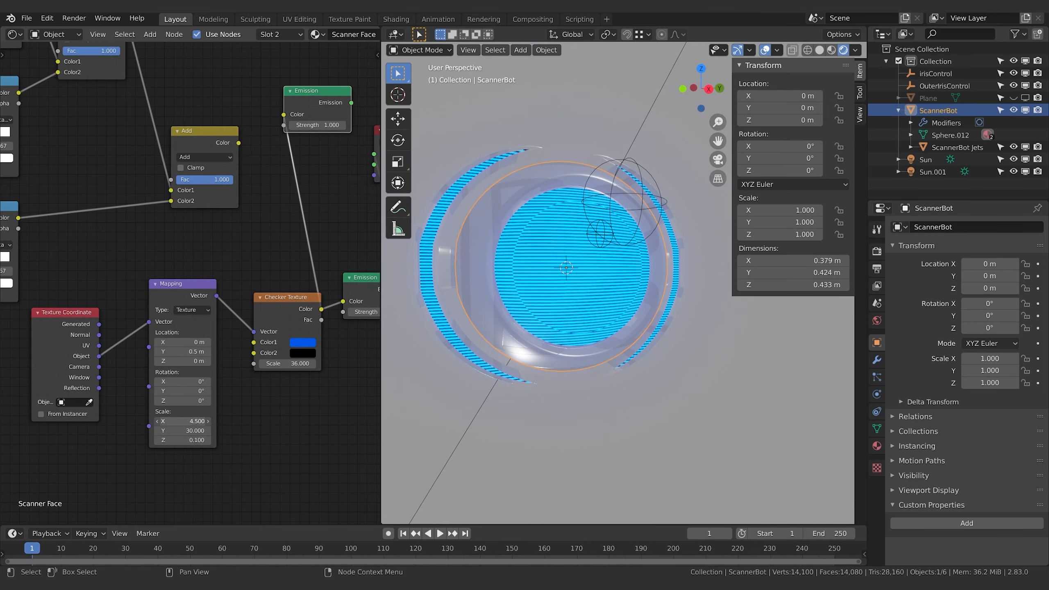
left_click(208, 421)
left_click(208, 422)
left_click(208, 422)
left_click(207, 421)
left_click(207, 421)
left_click(208, 421)
left_click_drag(182, 421, 177, 421)
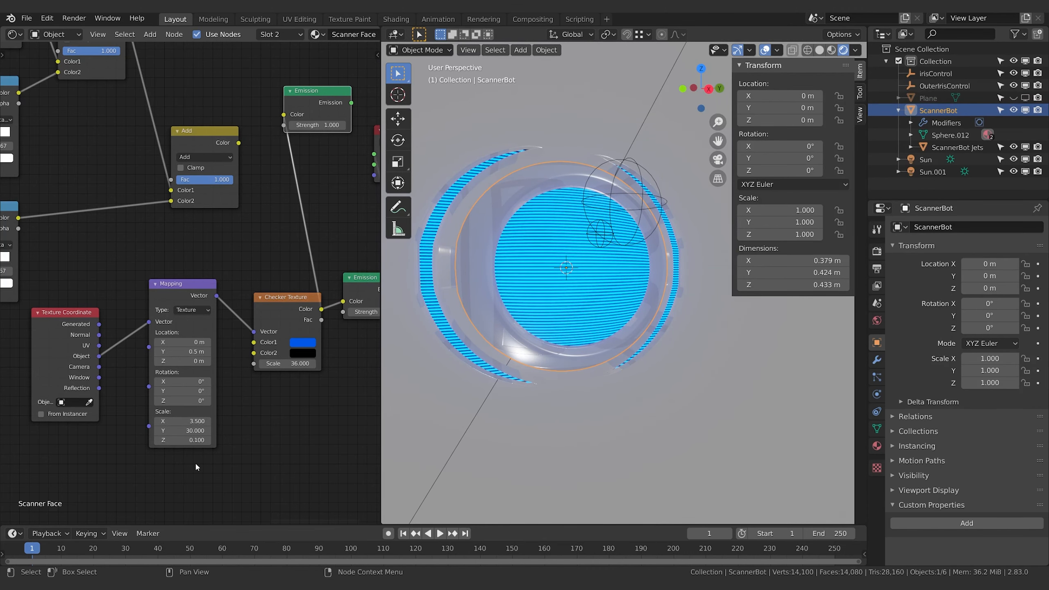
Try Y scales of -15.600 and 1 on the Checker Texture's Mapping node, settle on 0.1, and inspect the face's pattern up close
middle_click_drag(234, 409, 207, 436)
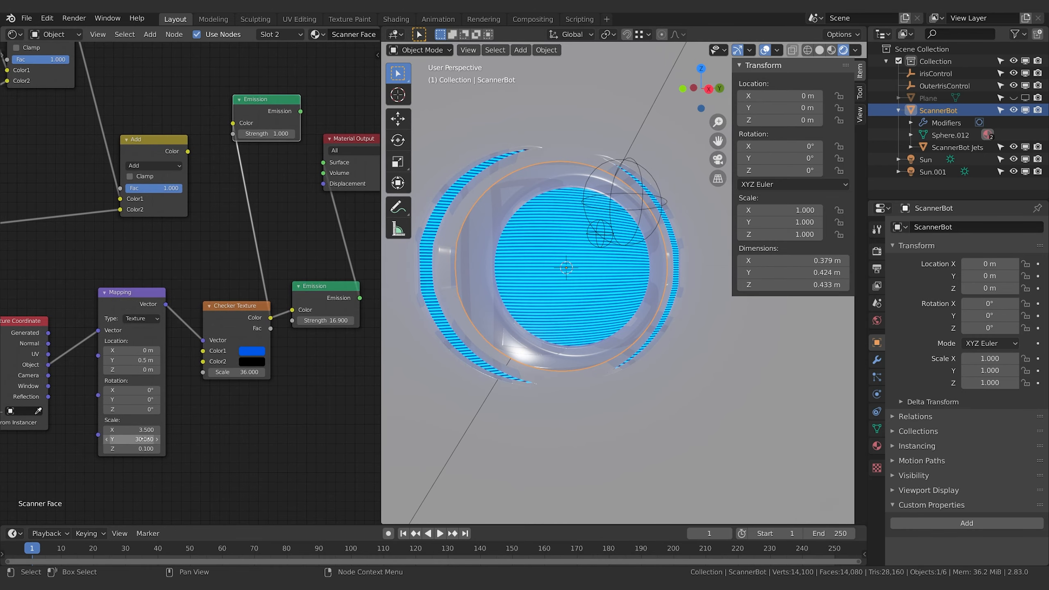
mouse_move(142, 439)
left_mouse_down()
mouse_move(165, 438)
mouse_move(124, 439)
left_mouse_up()
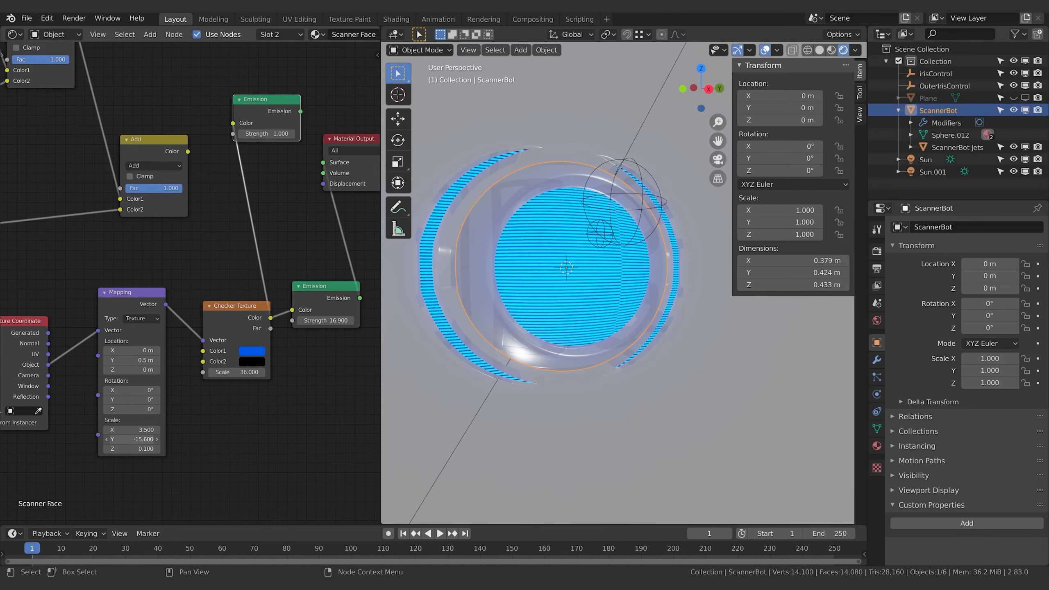
left_click(140, 439)
type("1")
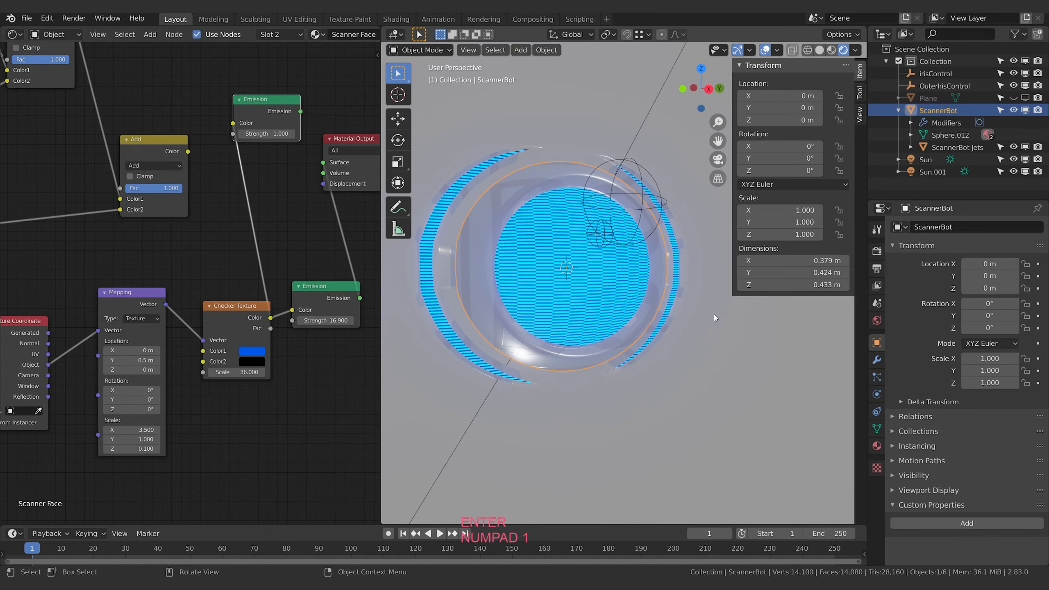
key("Return")
left_click(155, 439)
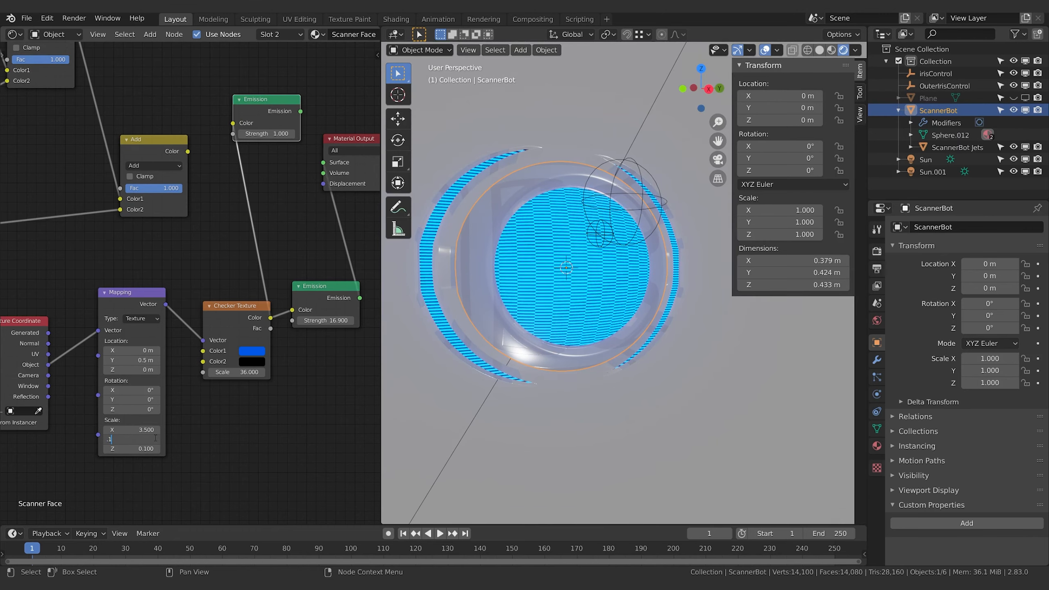
type(".1")
key("Return")
mouse_move(578, 302)
middle_mouse_down()
mouse_move(554, 310)
mouse_move(580, 306)
mouse_move(562, 297)
middle_mouse_up()
scroll(580, 307, "up", 3)
middle_click_drag(562, 295, 581, 320, "shift")
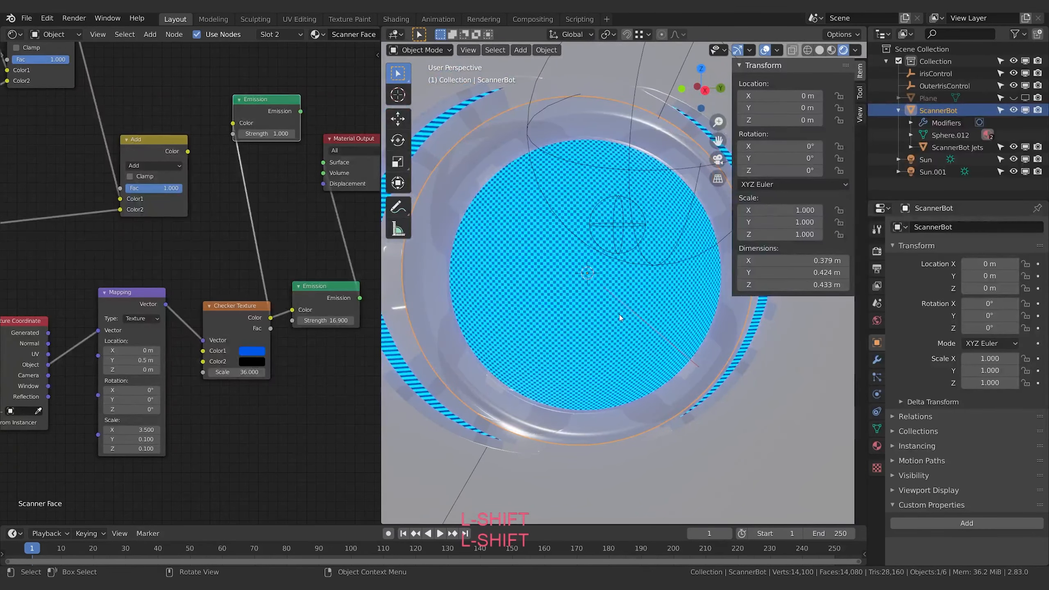
scroll(631, 303, "down", 2)
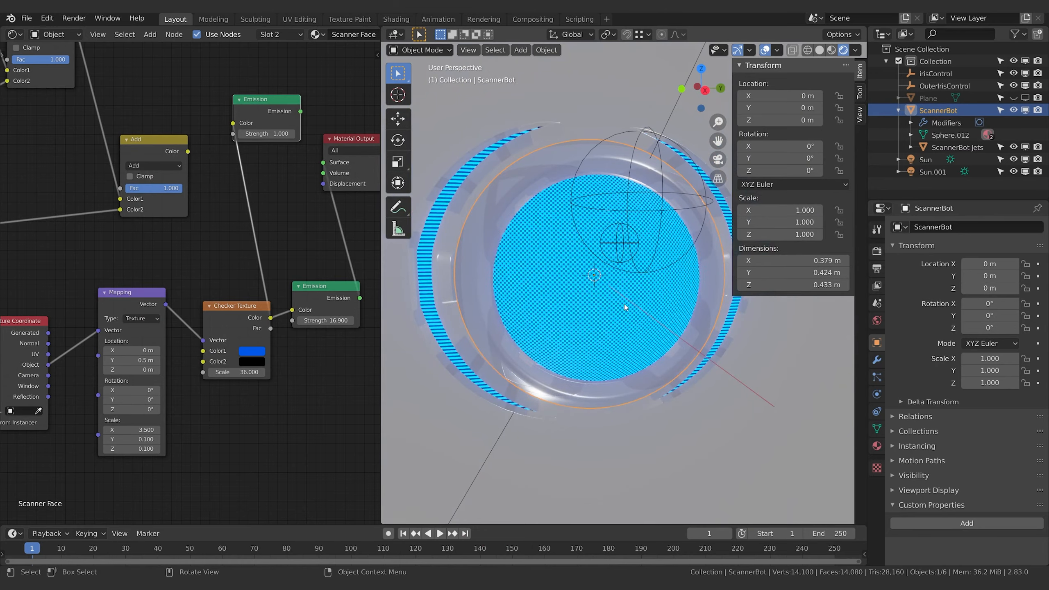
Move the Checker Texture node slightly closer to its Mapping node
middle_click_drag(269, 257, 170, 294)
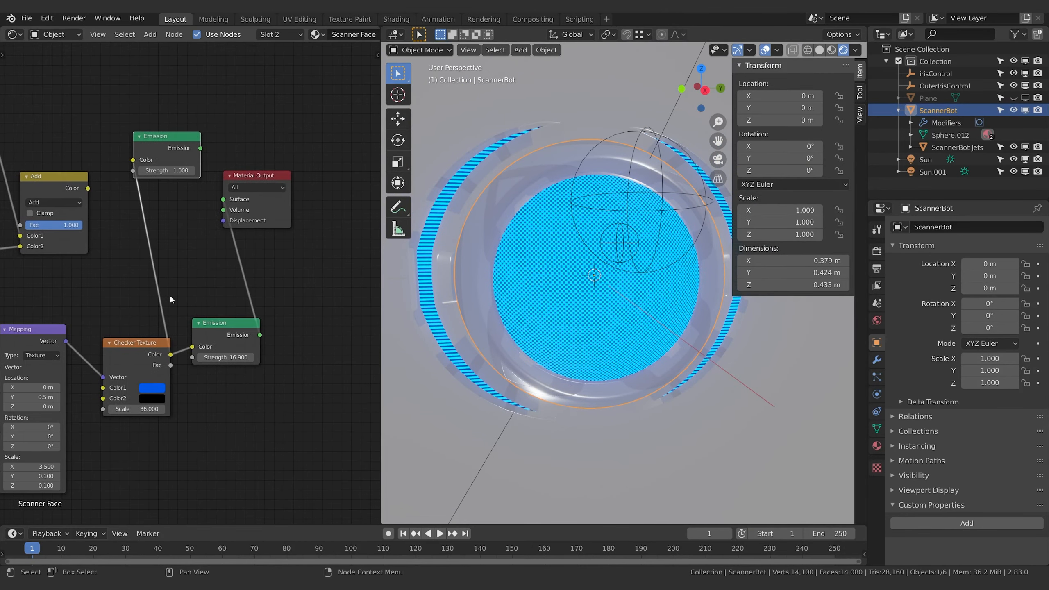
middle_click_drag(117, 344, 170, 344, "shift")
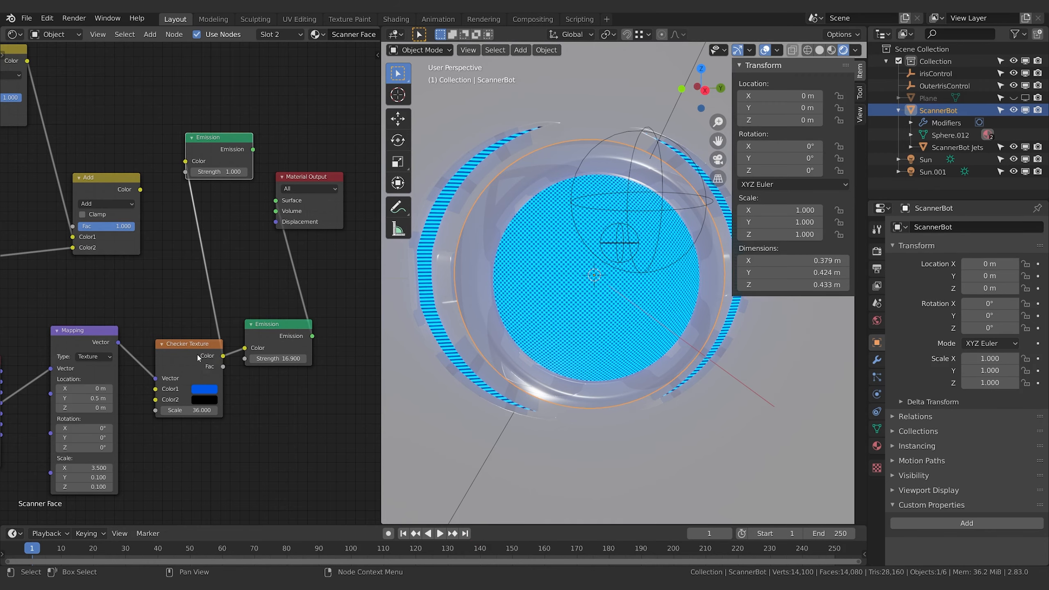
left_click_drag(196, 359, 183, 347)
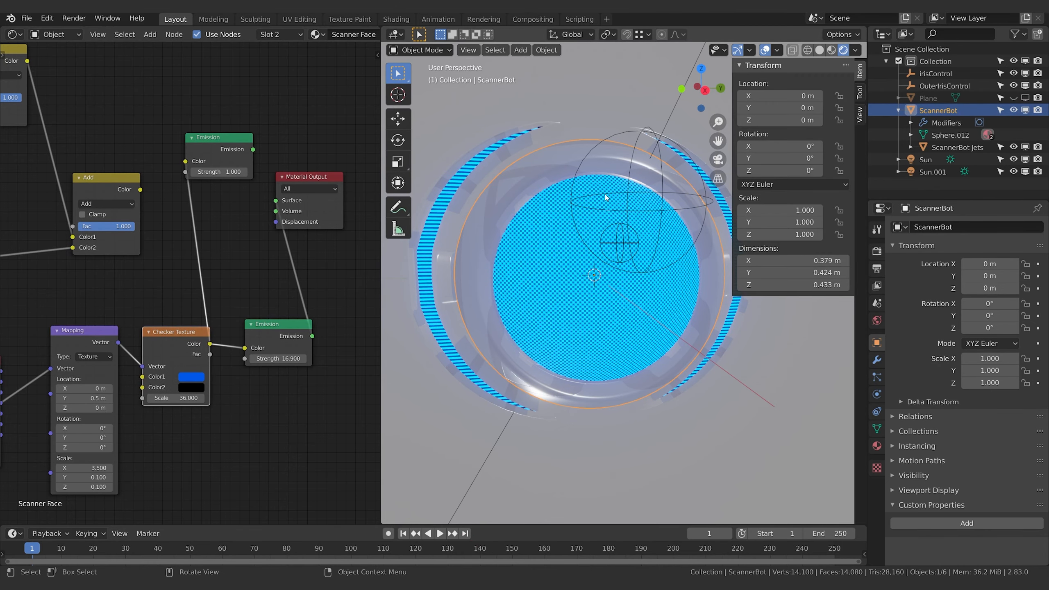
Link the final Add node's Color to the 1.000-strength Emission's Color, and that Emission's output to Material Output's Surface
middle_click_drag(109, 184, 145, 204)
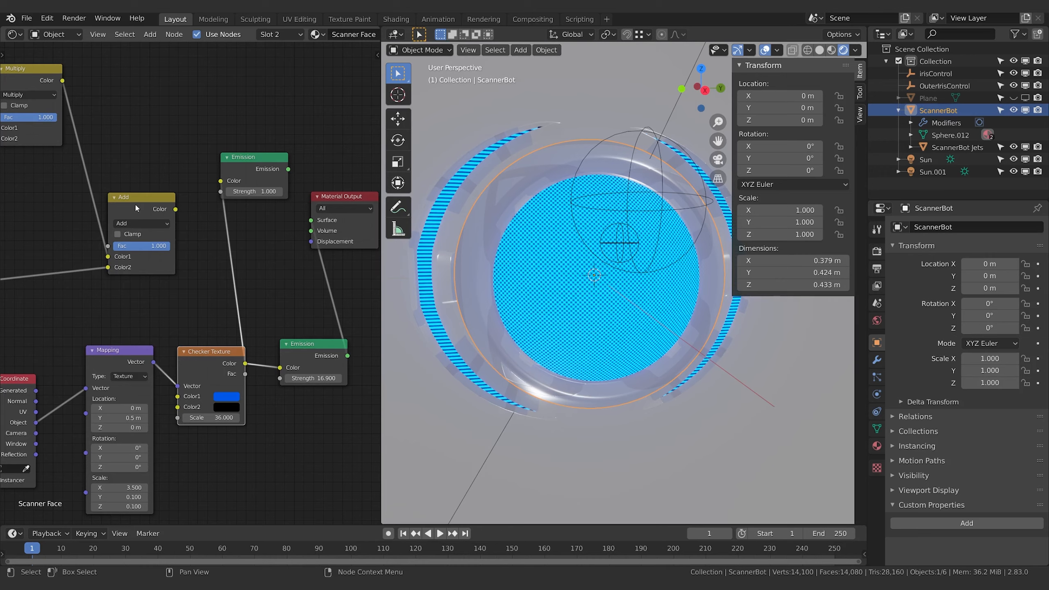
left_click_drag(176, 209, 221, 181)
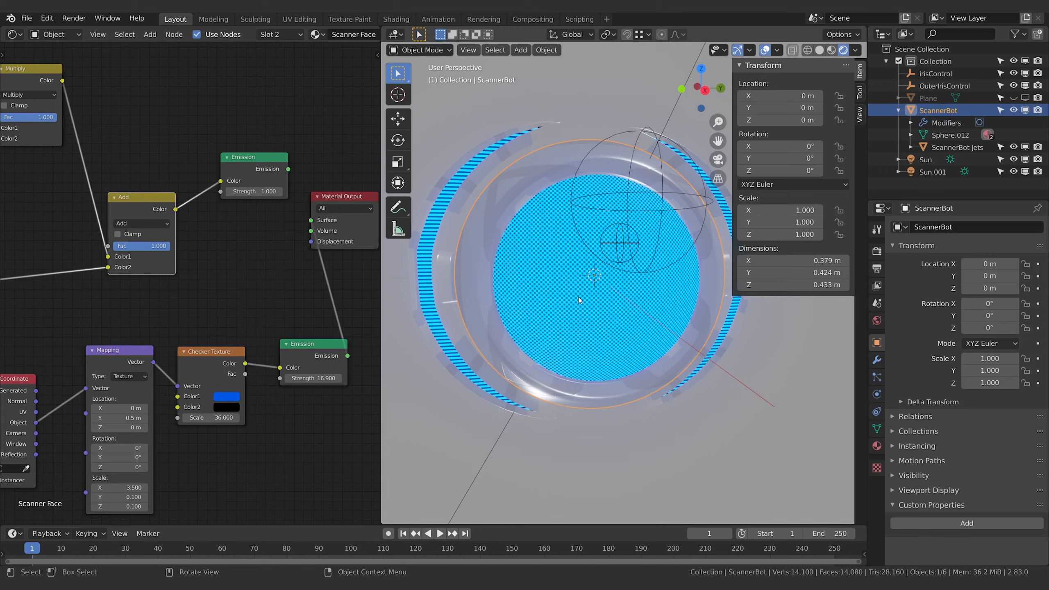
left_click_drag(288, 168, 312, 220)
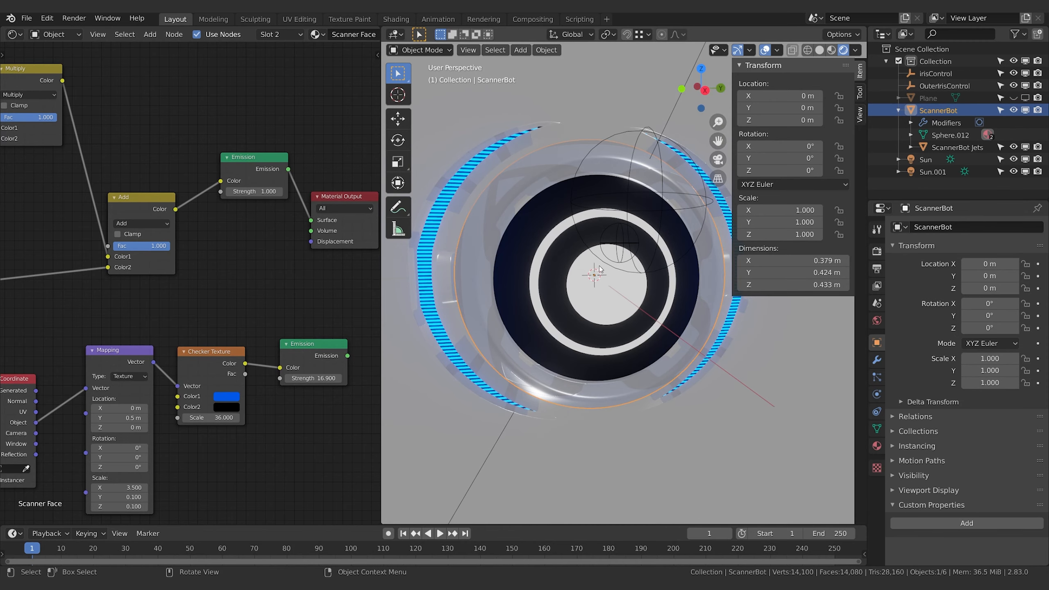
middle_click_drag(265, 279, 262, 266)
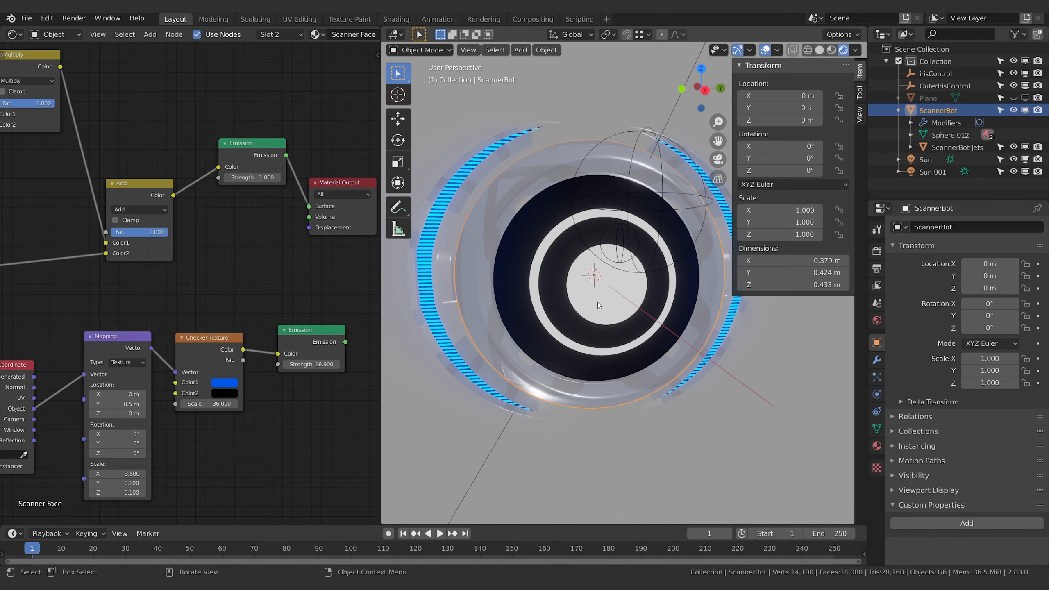
Add a Principled BSDF node near the Material Output in the Scanner Face material
scroll(280, 289, "down", 2)
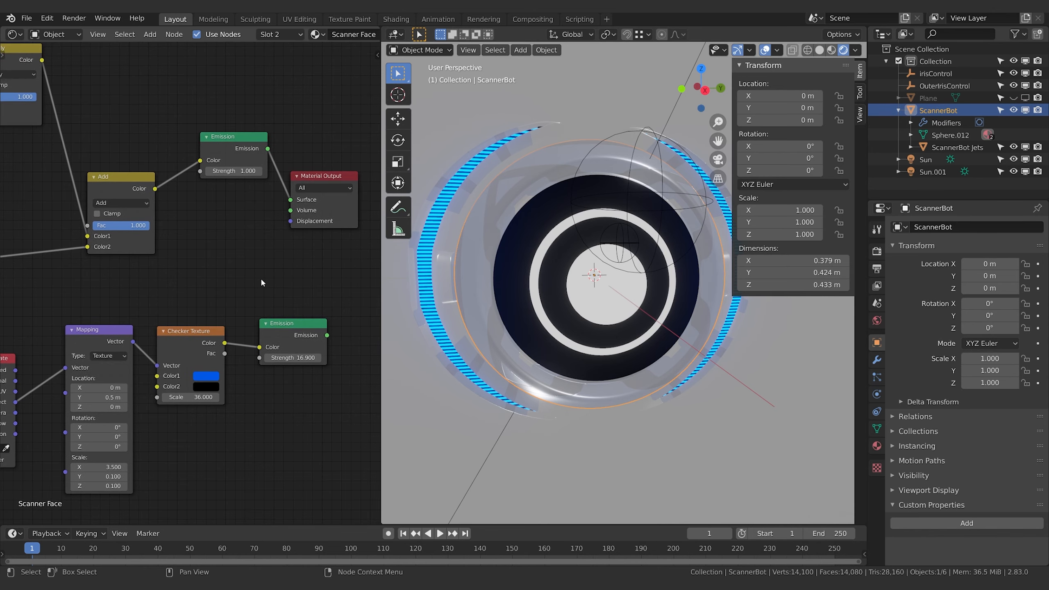
key("shift+a")
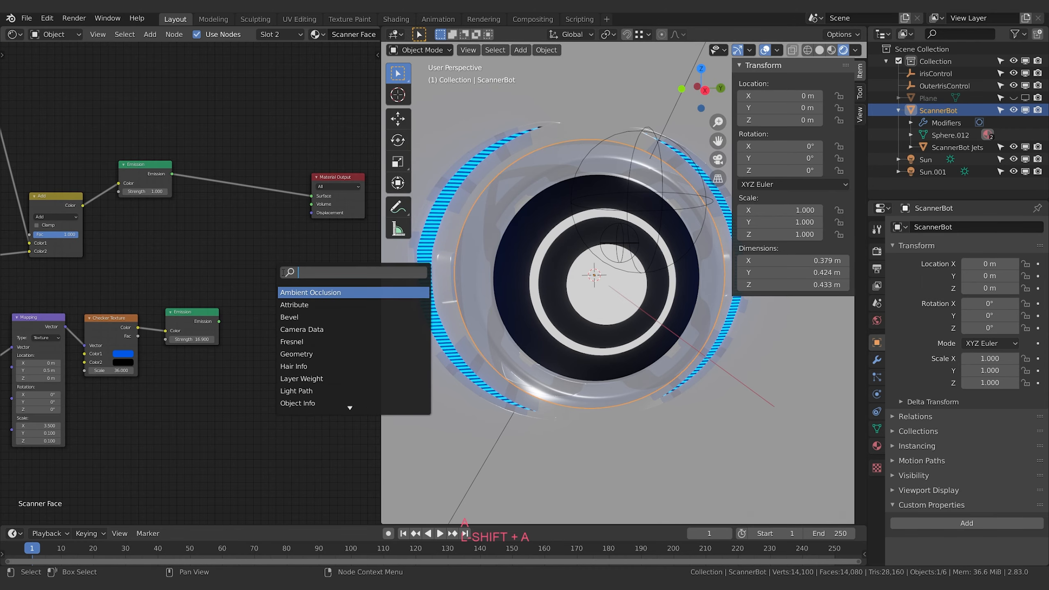
type("prin")
key("Return")
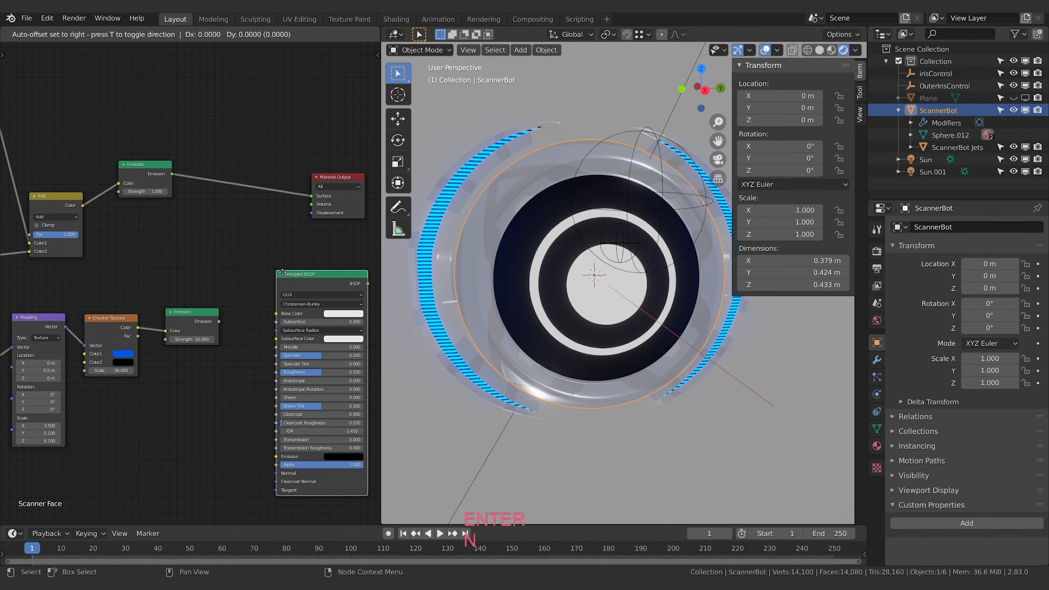
left_click(233, 229)
Move the 16.900-strength Emission node below the other nodes and shift the Principled BSDF closer to the Checker Texture
middle_click_drag(187, 322, 218, 304)
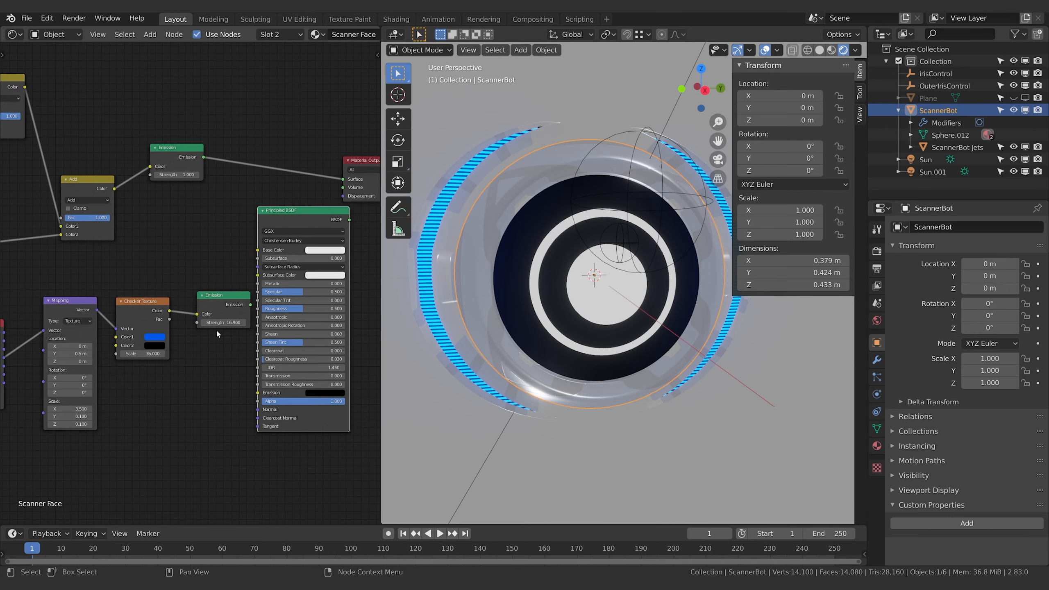
key("g")
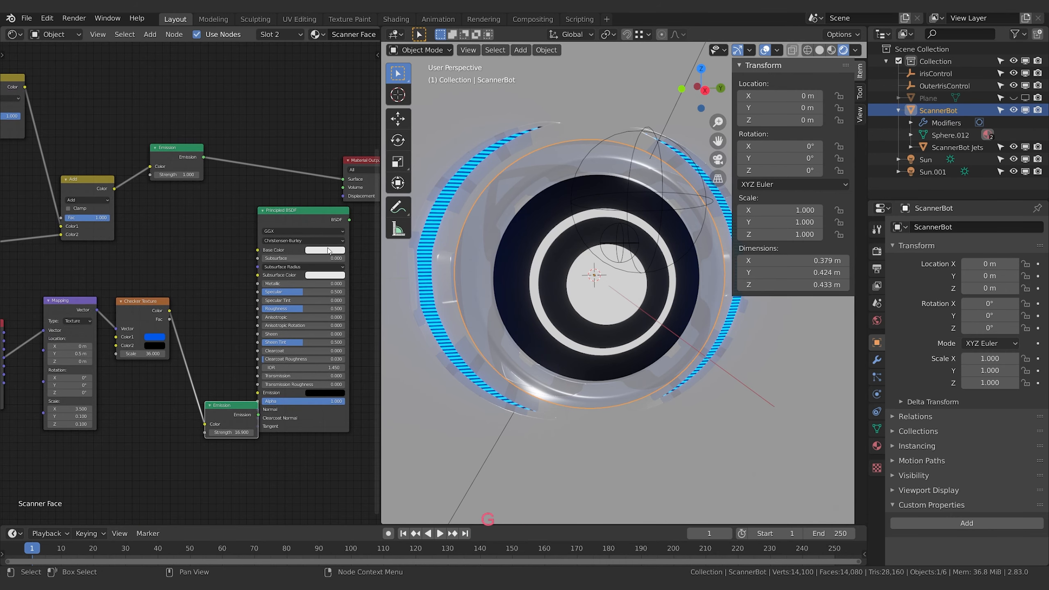
left_click(304, 320)
left_click_drag(297, 210, 274, 196)
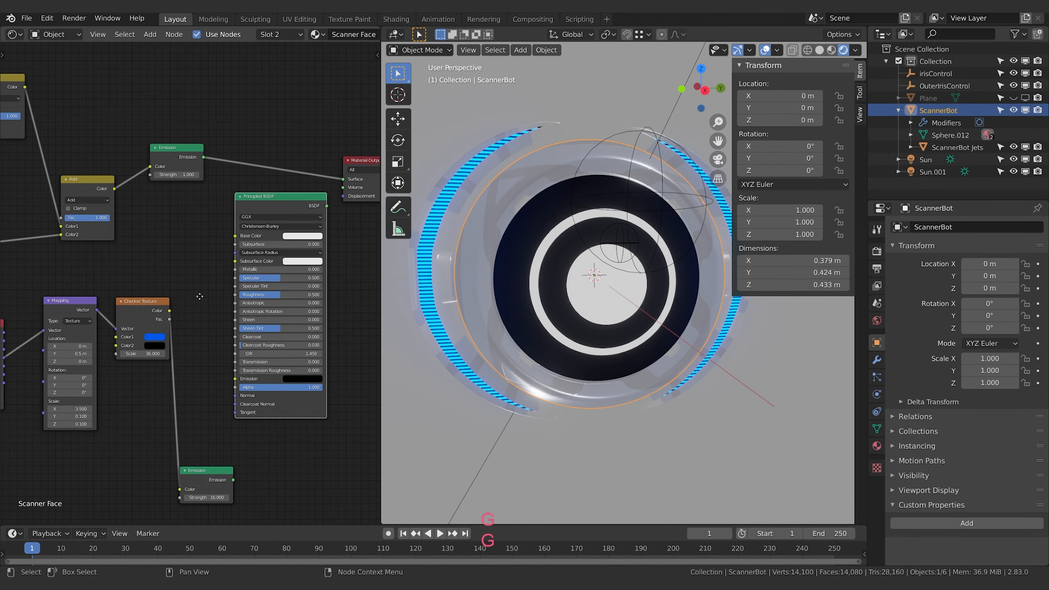
mouse_move(198, 295)
middle_mouse_down()
mouse_move(170, 294)
mouse_move(195, 295)
middle_mouse_up()
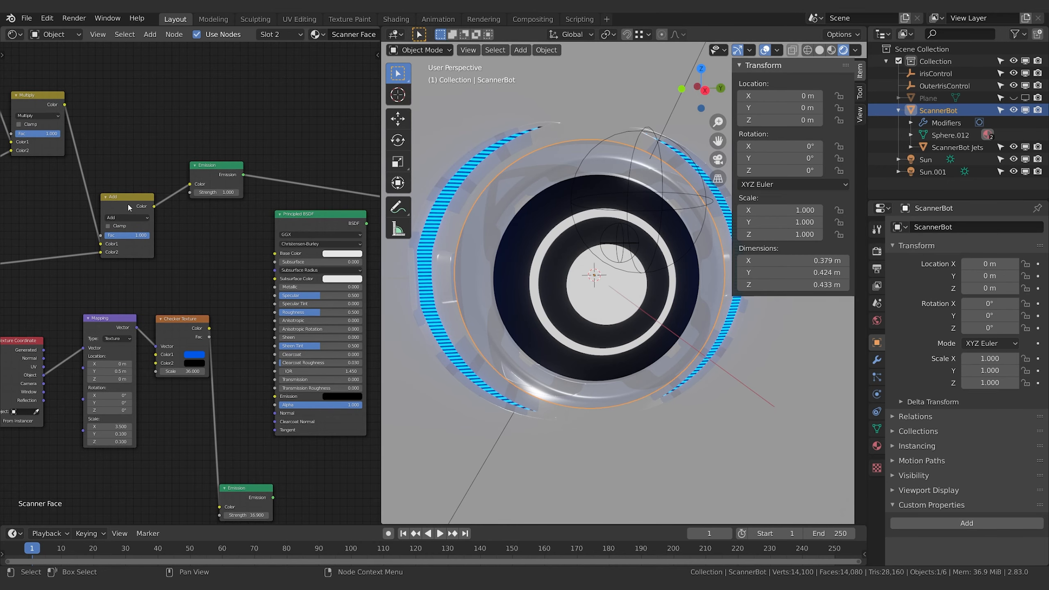
left_click_drag(129, 208, 121, 195)
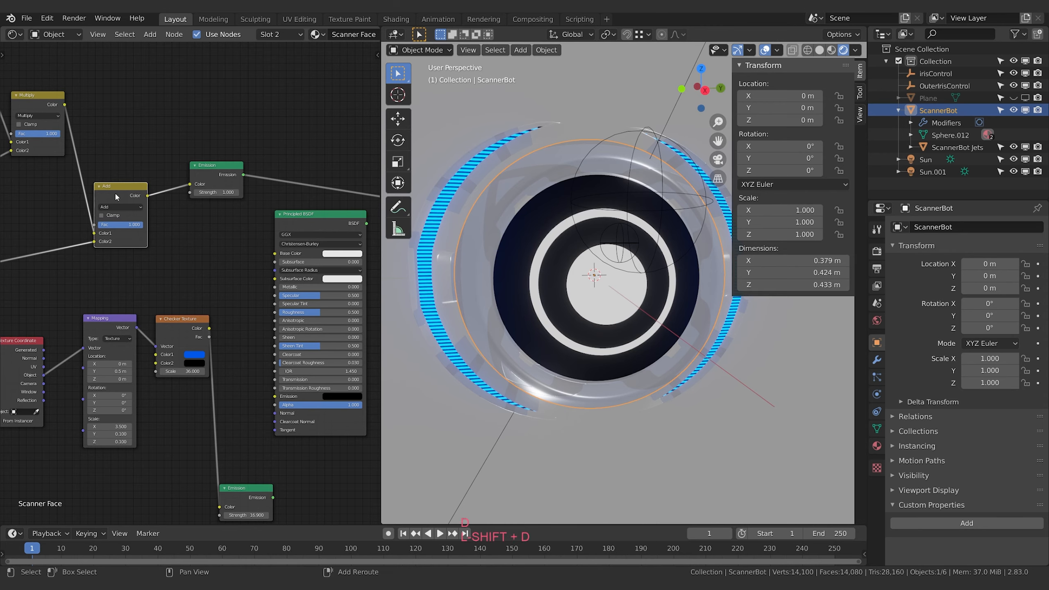
key("shift+d")
right_click(205, 232)
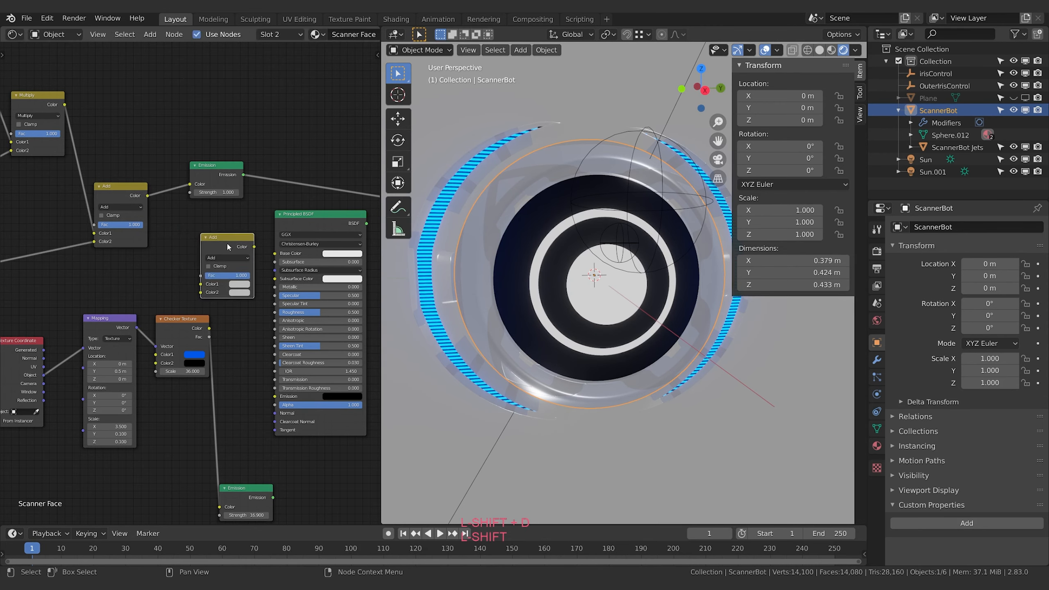
Add a MixRGB node between the final Add node and the Principled BSDF, with its blending mode set to Multiply
key("shift+a")
left_click(227, 242)
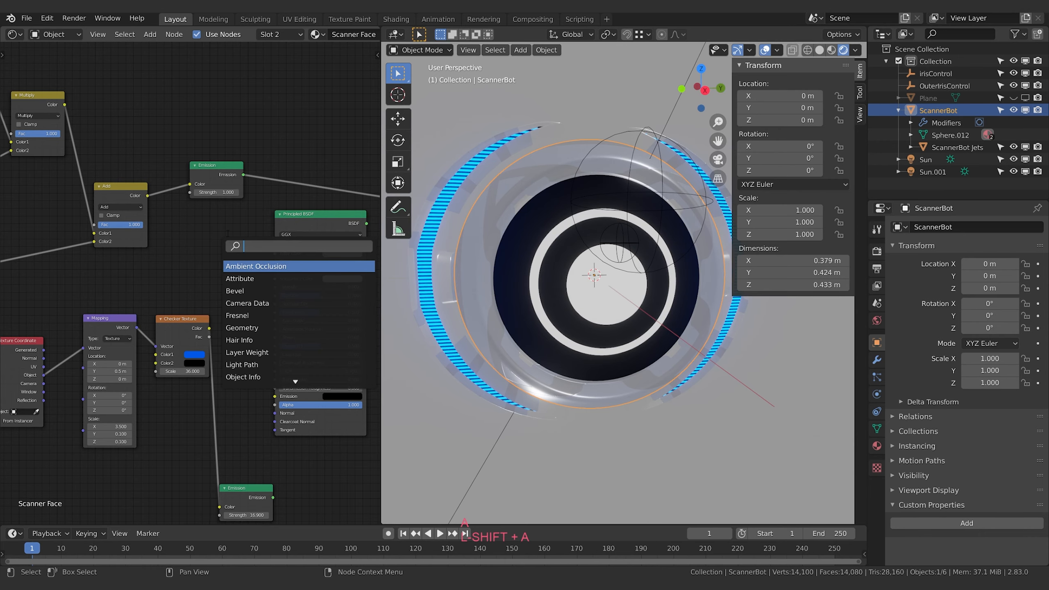
type("mix")
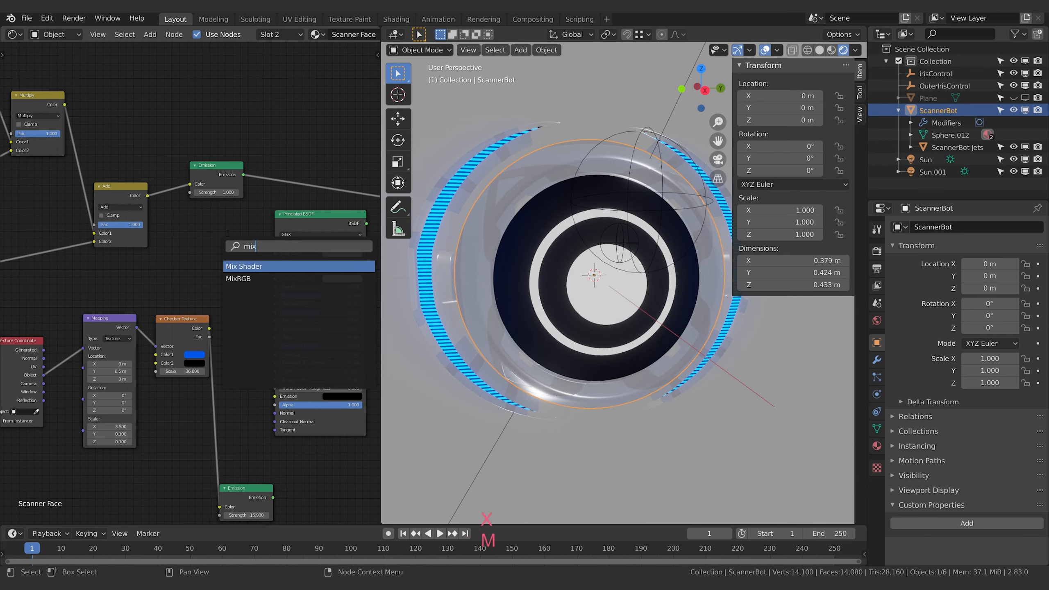
key("Down")
key("Return")
left_click(230, 262)
left_click(230, 262)
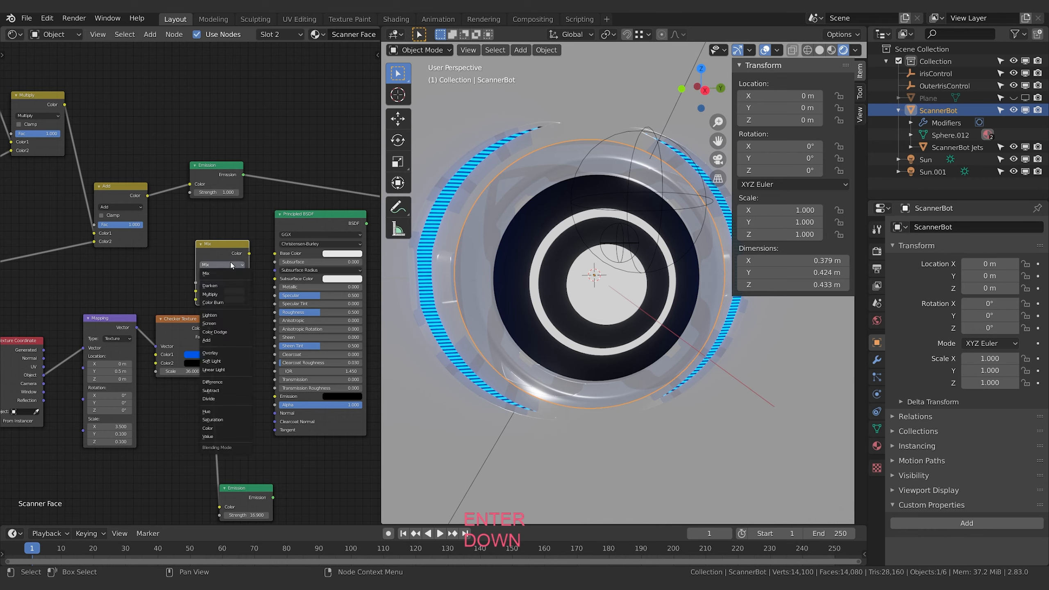
left_click(213, 293)
Link the final Add node's Color to the new Multiply's Color1 and the Checker Texture's Color to its Color2, with Fac at 1.000
left_click_drag(147, 195, 196, 291)
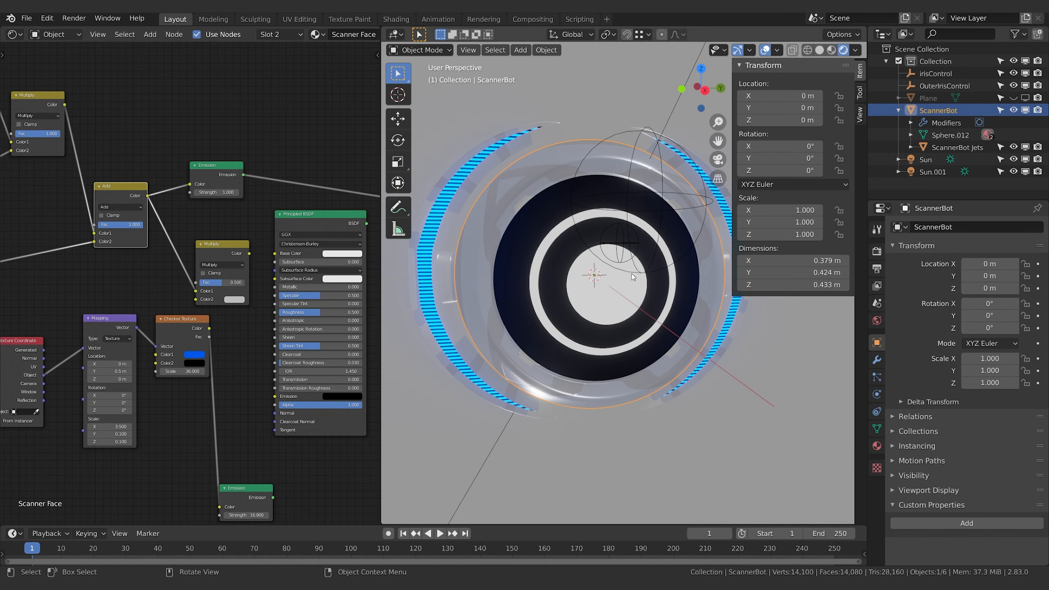
middle_click_drag(135, 330, 153, 325)
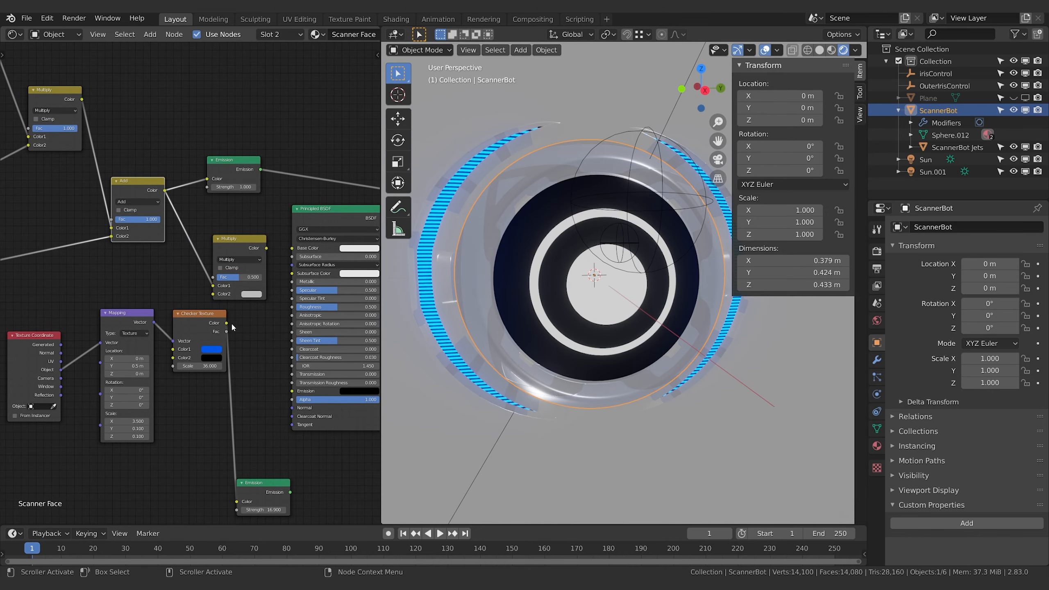
left_click_drag(227, 323, 213, 294)
middle_click_drag(259, 326, 219, 329)
left_click_drag(203, 279, 224, 280)
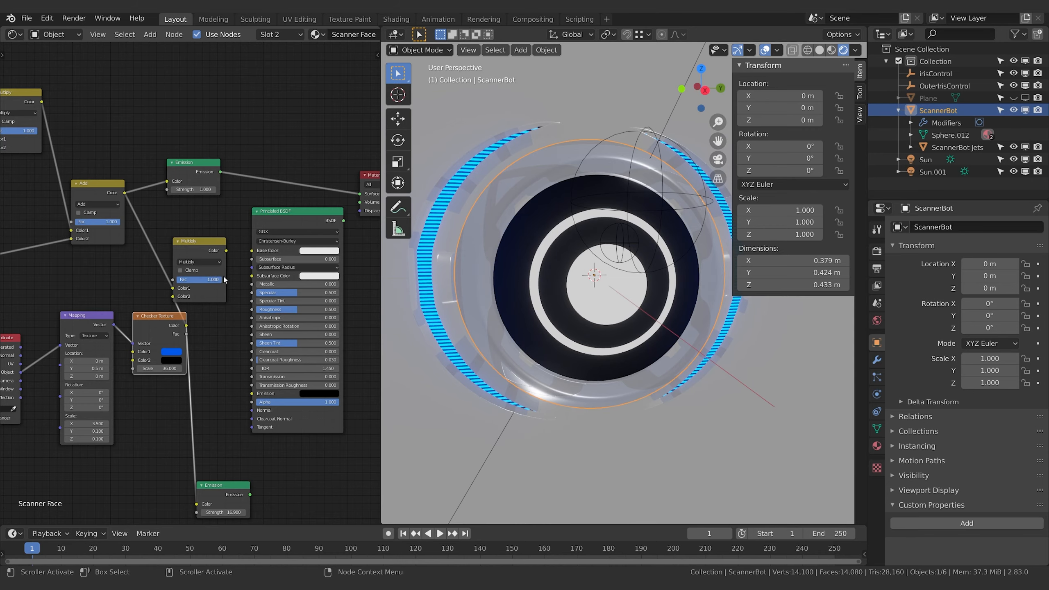
Link the Multiply's Color to the Principled BSDF's Emission, and the BSDF output to Material Output's Surface
middle_click_drag(188, 257, 150, 255)
left_click_drag(189, 252, 212, 400)
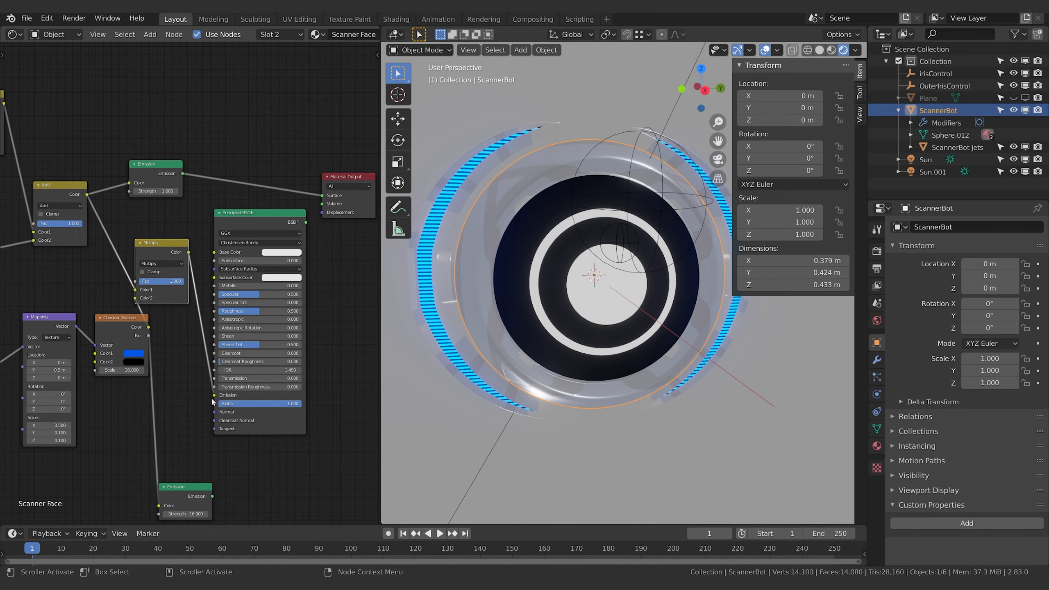
middle_click_drag(188, 262, 218, 257)
middle_click_drag(293, 212, 205, 230)
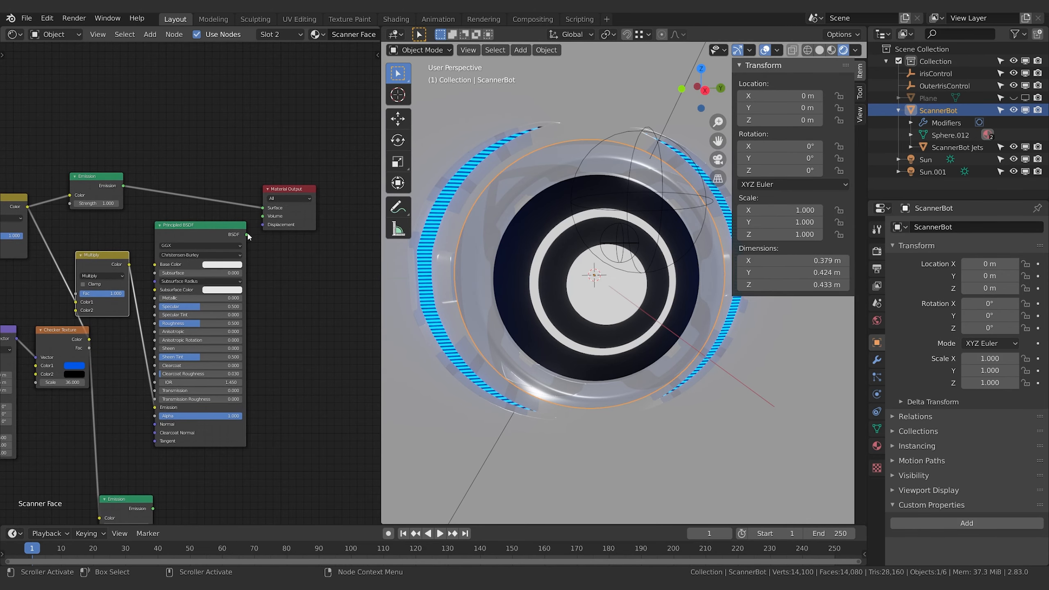
left_click_drag(248, 236, 263, 210)
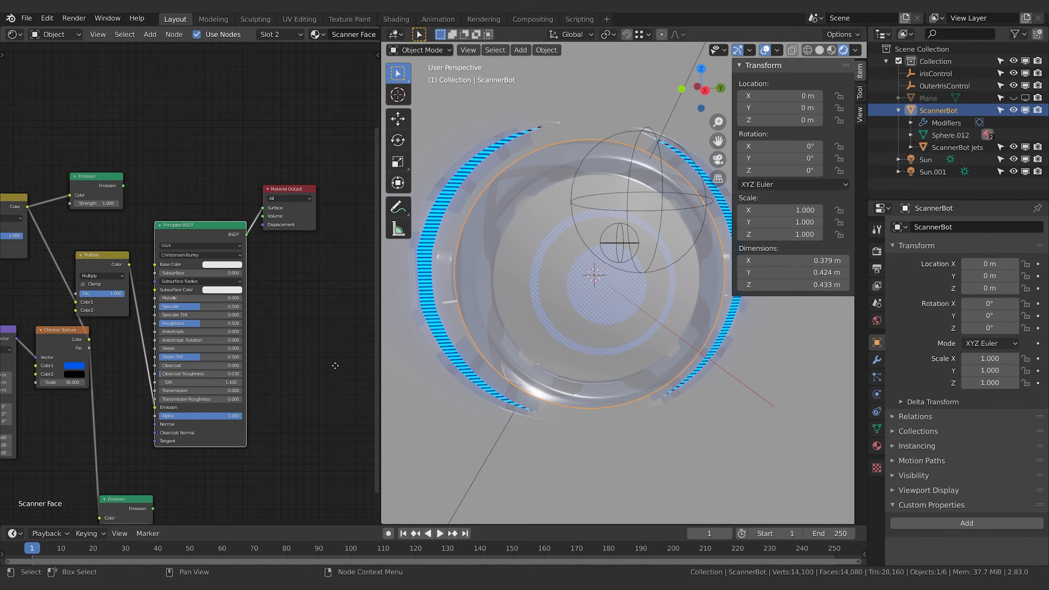
Inspect the patterned face from a slight angle and delete the unused 16.900-strength Emission node
middle_click_drag(206, 390, 251, 374)
middle_click_drag(580, 250, 517, 261)
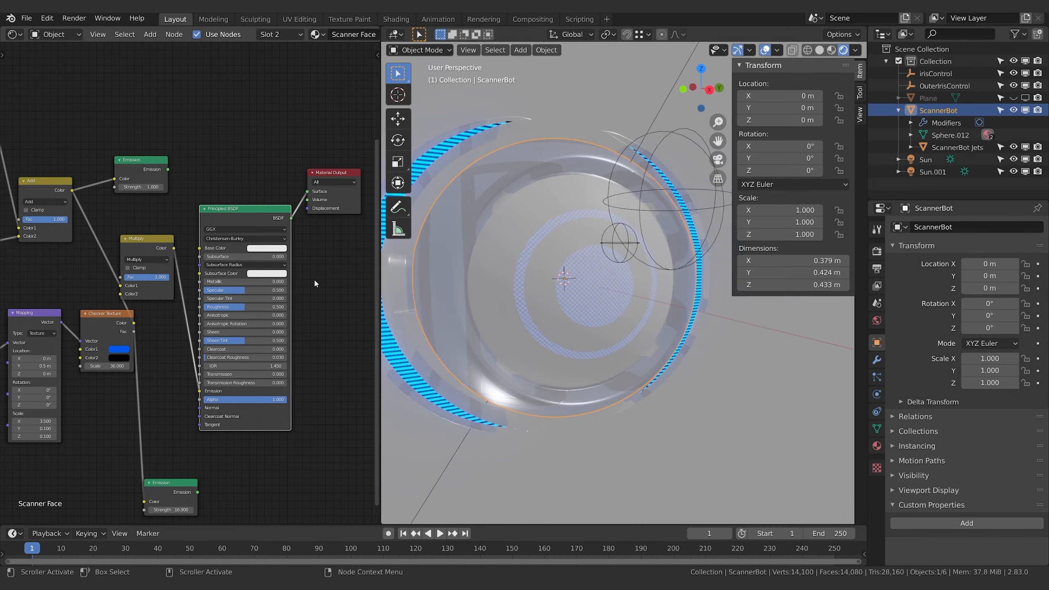
middle_click_drag(326, 257, 349, 230)
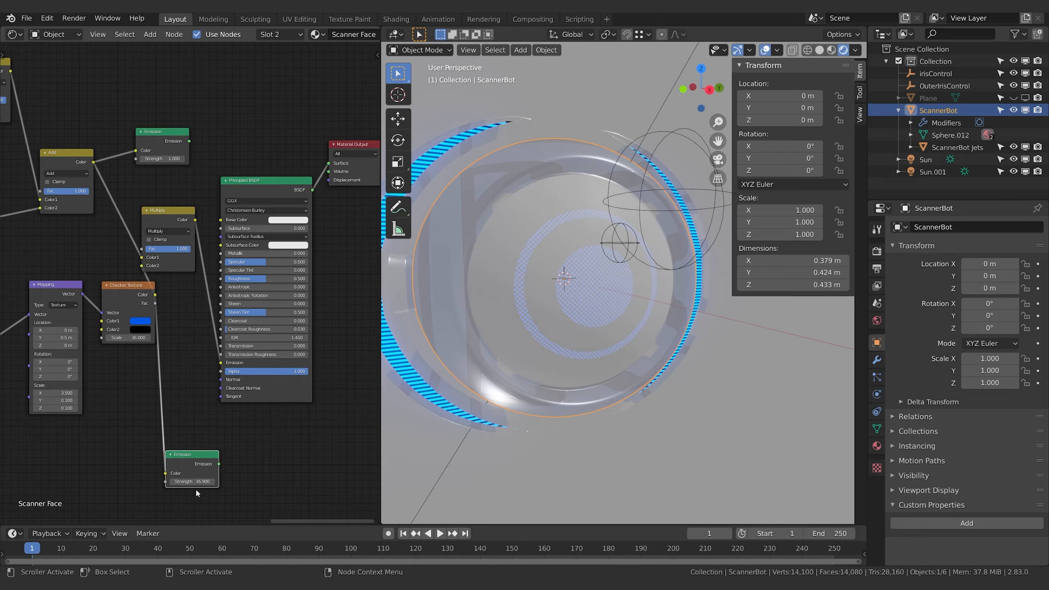
left_click(200, 463)
key("x")
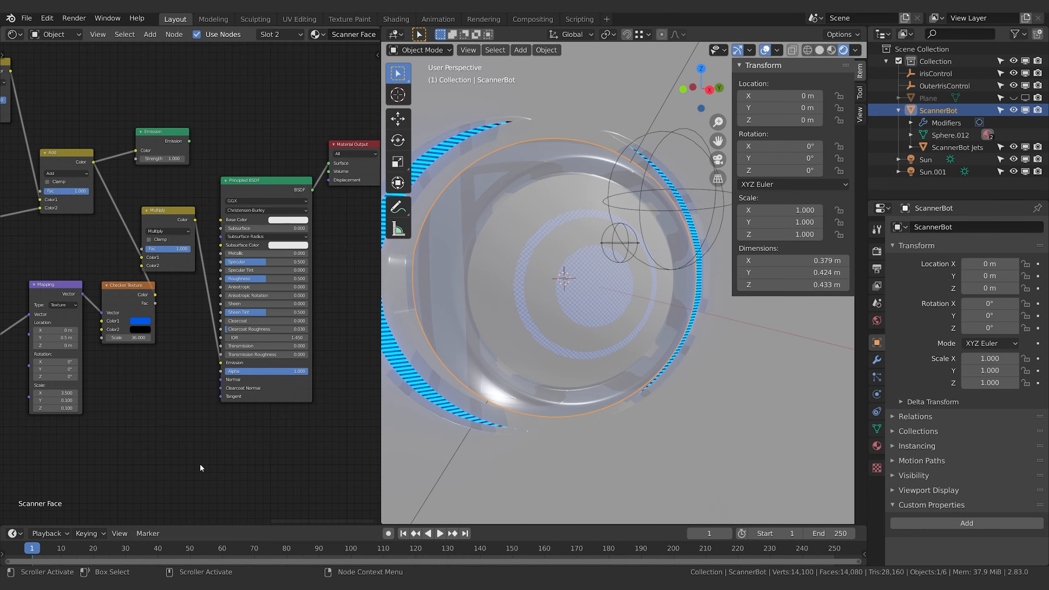
Move the Principled BSDF and Material Output farther along the node chain, and place the Multiply node in the freed space
scroll(197, 447, "up", 2, "shift")
middle_click_drag(372, 238, 211, 244)
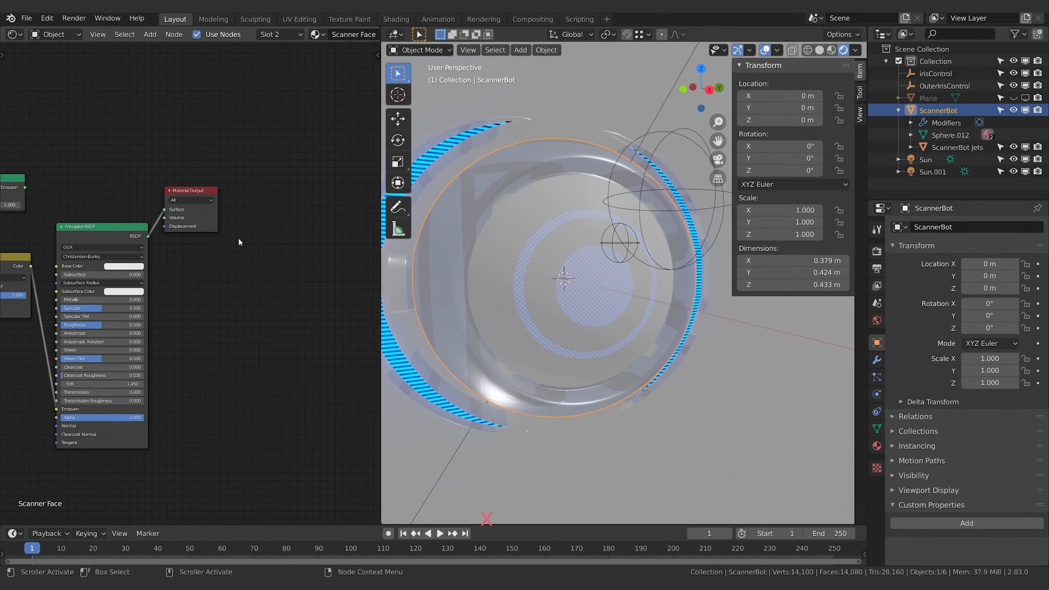
left_click(127, 228)
left_click(189, 192, "shift")
left_click_drag(189, 193, 374, 192)
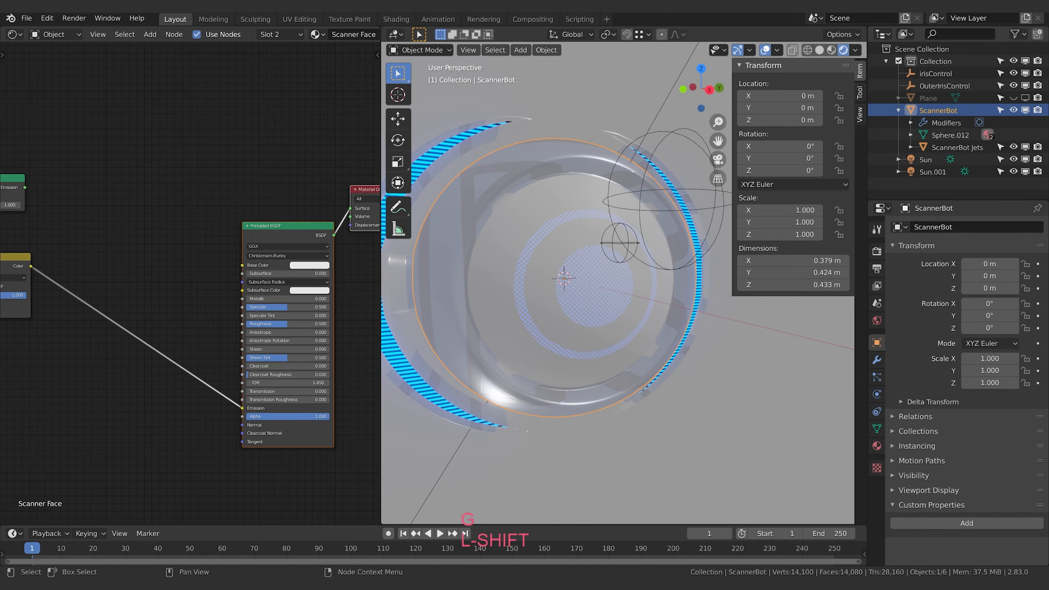
left_click(14, 262)
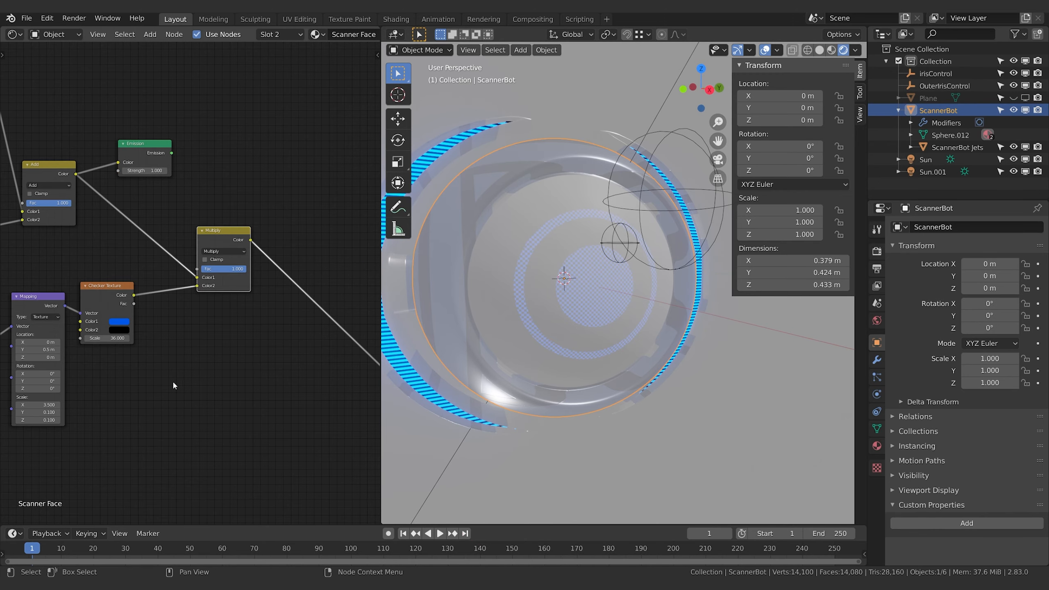
middle_click_drag(173, 380, 241, 379)
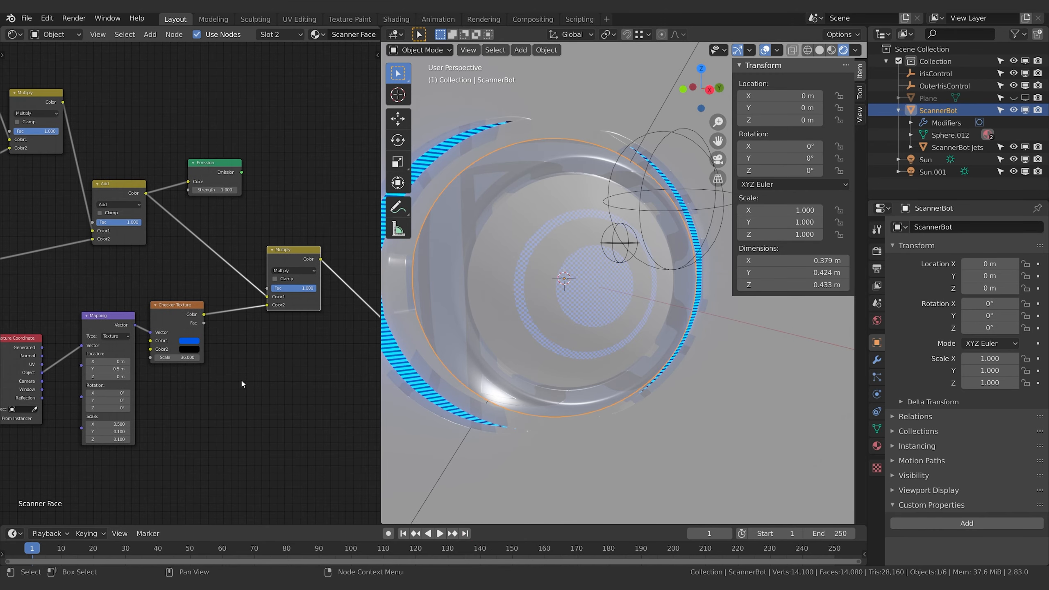
Set the HSV value of the Checker Texture's Color1 to 5
left_click(190, 341)
left_click(220, 322)
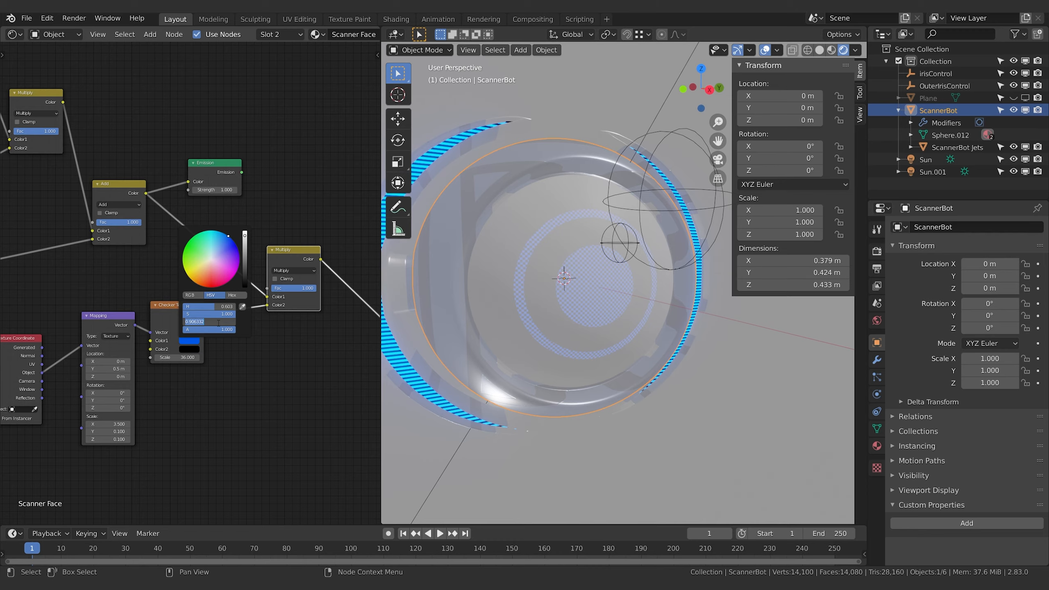
type("5")
key("Return")
Darken the world background colour to black and view the glowing face against it
left_click(877, 321)
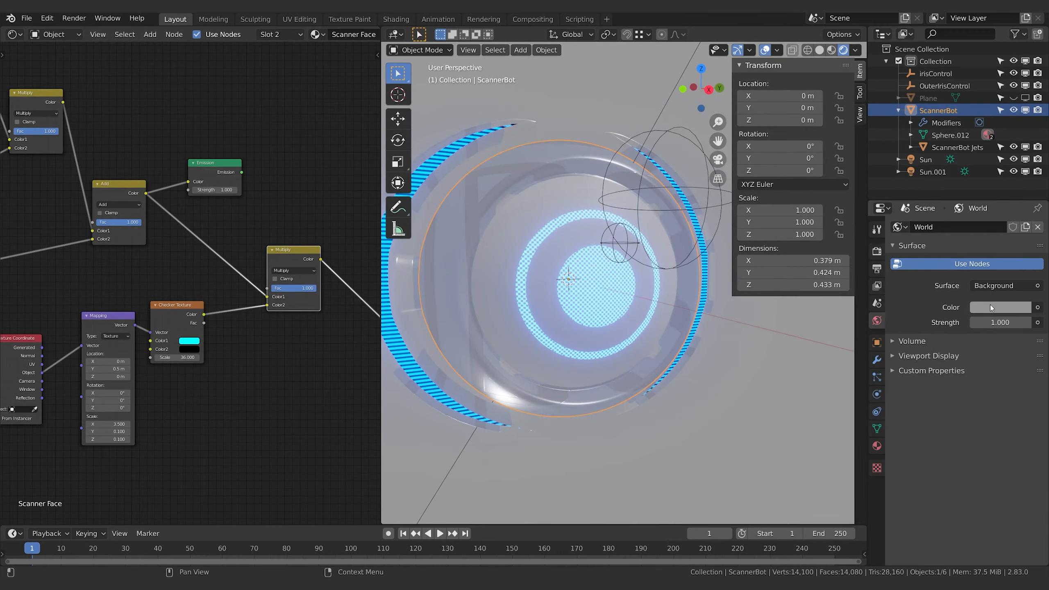
left_click(990, 307)
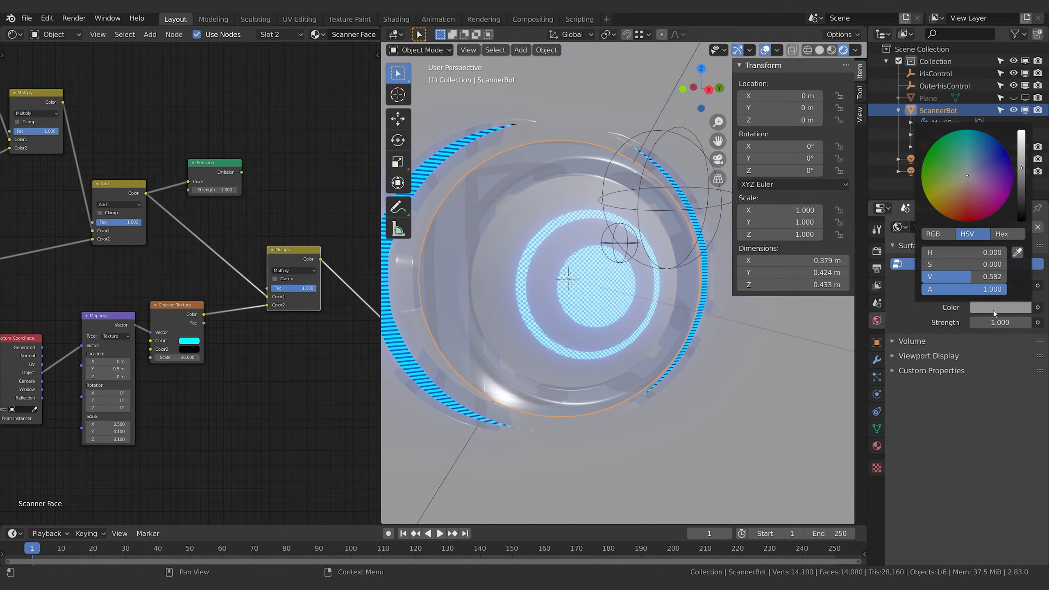
left_click_drag(1019, 207, 1019, 226)
middle_click_drag(704, 380, 709, 380)
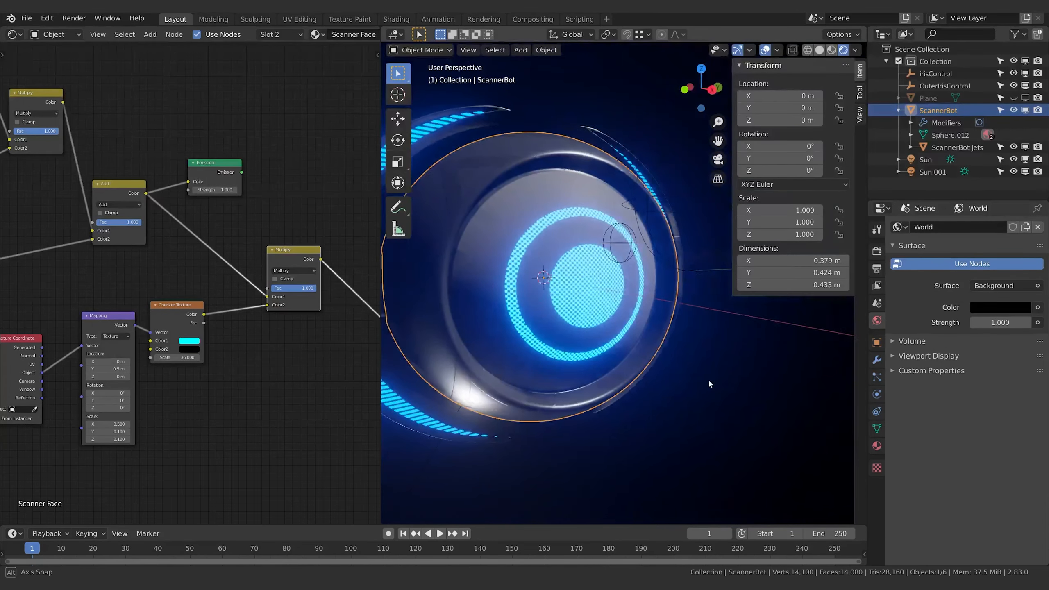
Darken the Principled BSDF's Base Color to black and check the face in the viewport
middle_click_drag(285, 356, 83, 372)
left_click(337, 267)
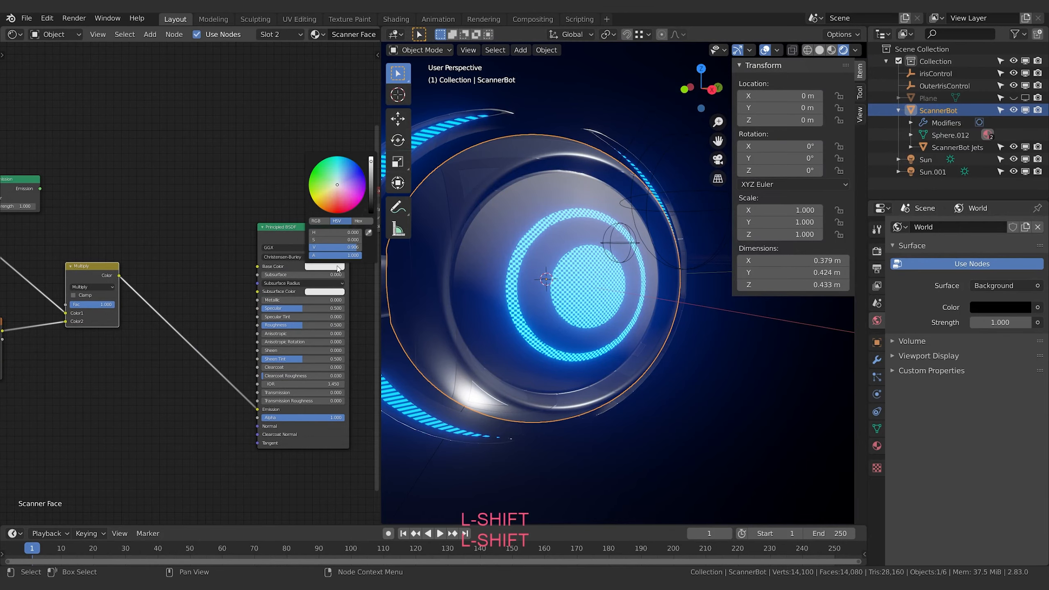
left_click_drag(372, 192, 372, 218)
middle_click_drag(201, 156, 183, 155)
mouse_move(577, 324)
middle_mouse_down()
mouse_move(544, 319)
mouse_move(578, 320)
middle_mouse_up()
Add a ColorRamp node above the Multiply node and link the Checker Texture's Fac to its Fac
middle_click_drag(181, 423, 229, 395)
key("shift+a")
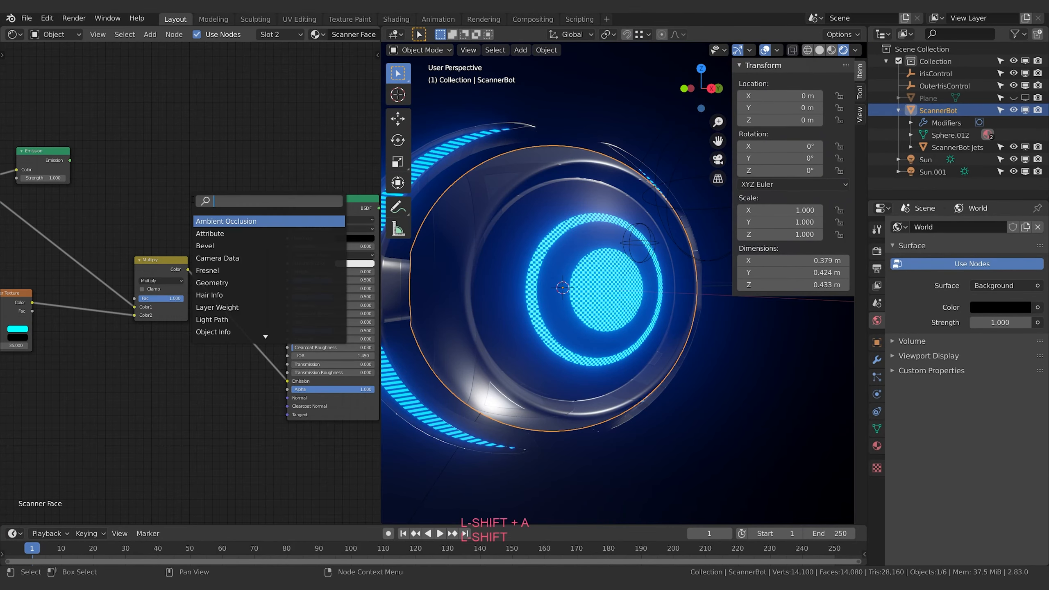
key("Return")
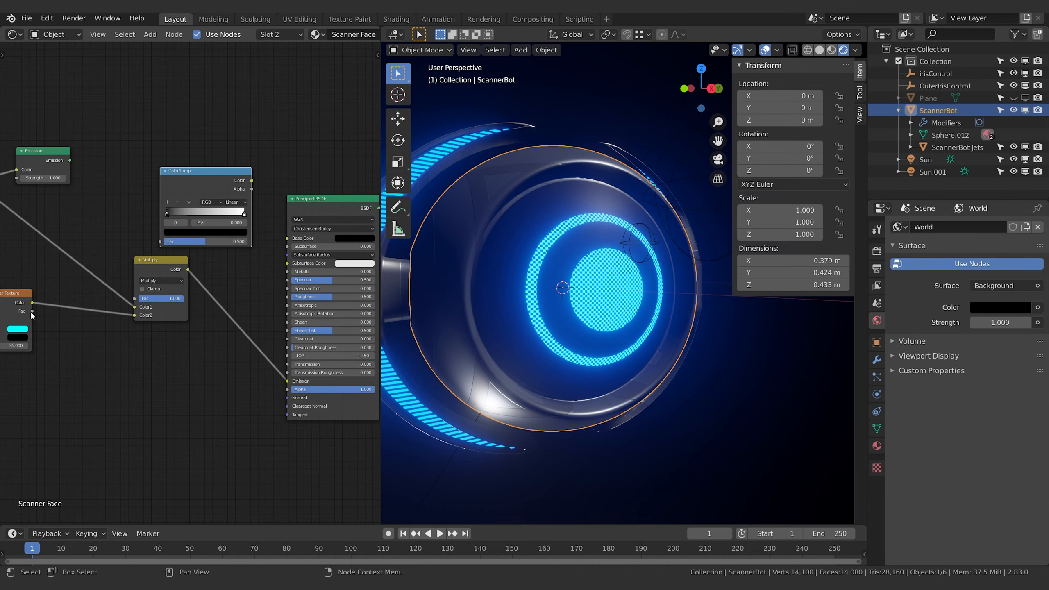
left_click_drag(32, 310, 161, 241)
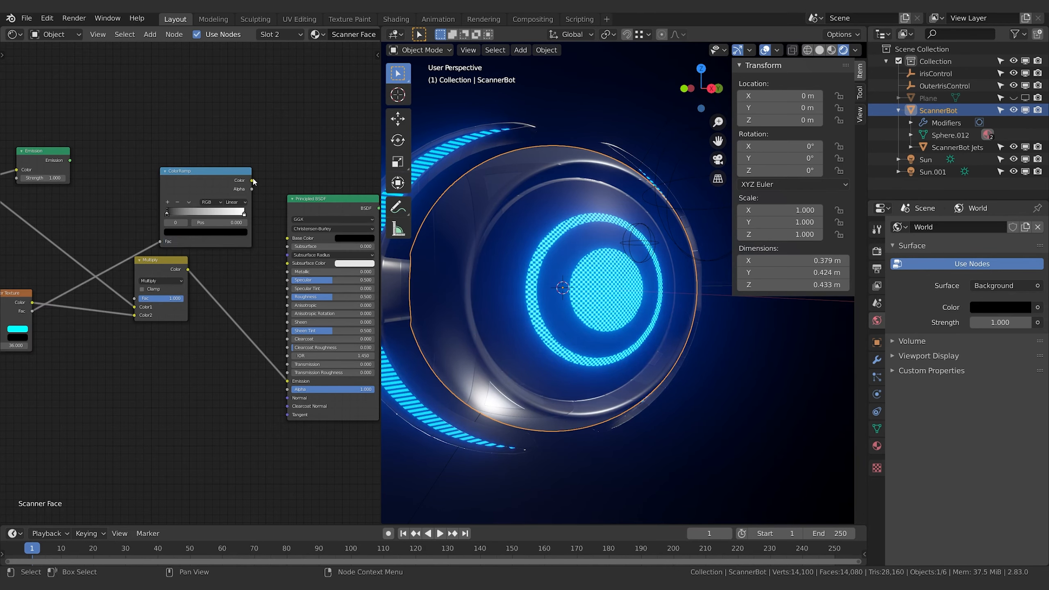
Preview the ColorRamp's Color in the Principled BSDF's Emission, and relink the Multiply's Color to that input
left_click_drag(252, 181, 286, 380)
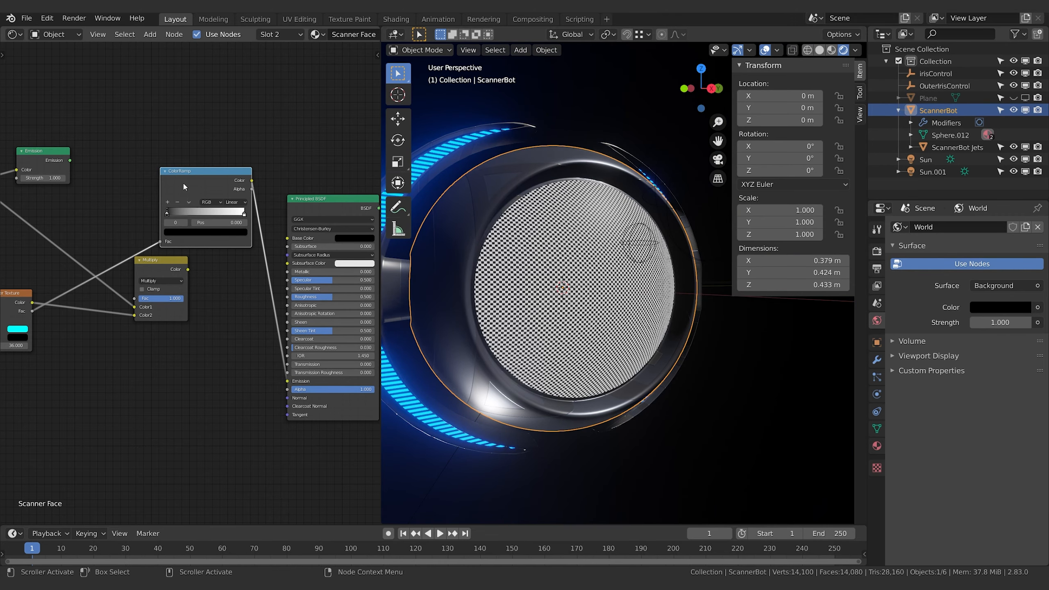
left_click_drag(188, 270, 235, 370)
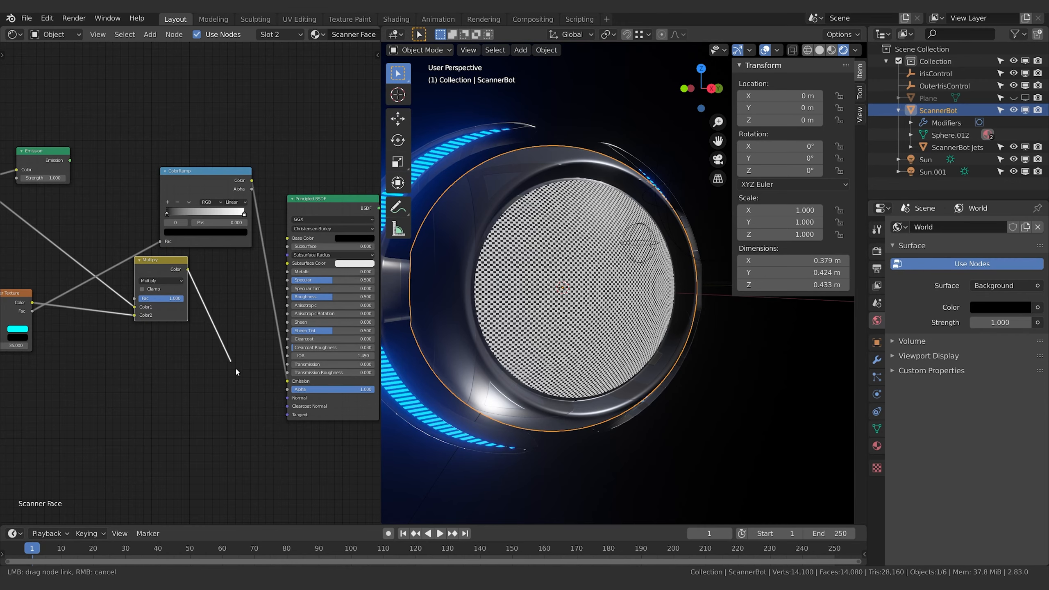
left_click_drag(295, 385, 293, 382)
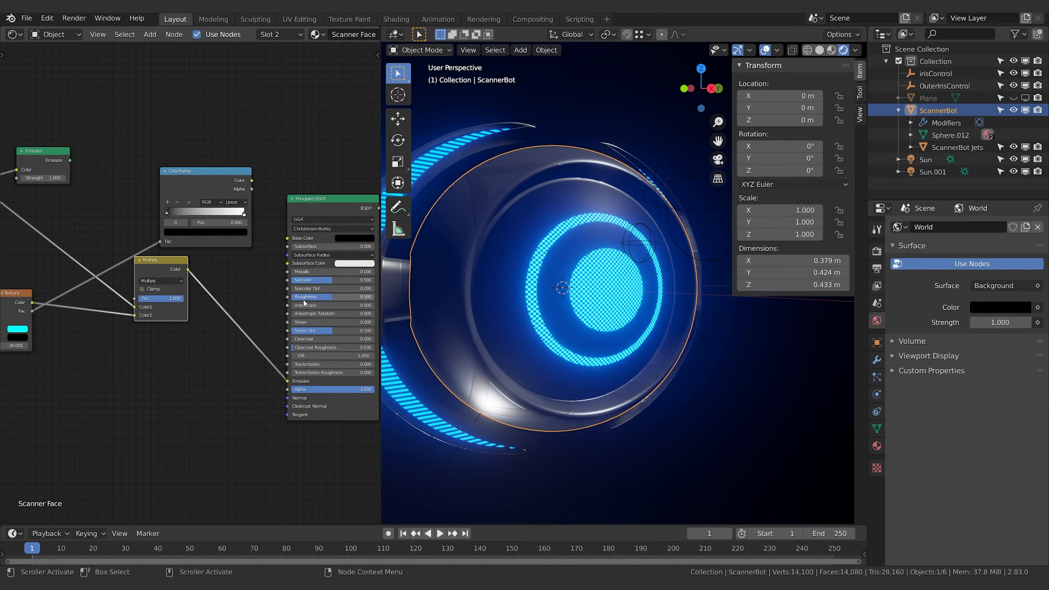
Move the ColorRamp node below the Multiply node
left_click_drag(252, 181, 254, 192)
key("g")
left_click(131, 371)
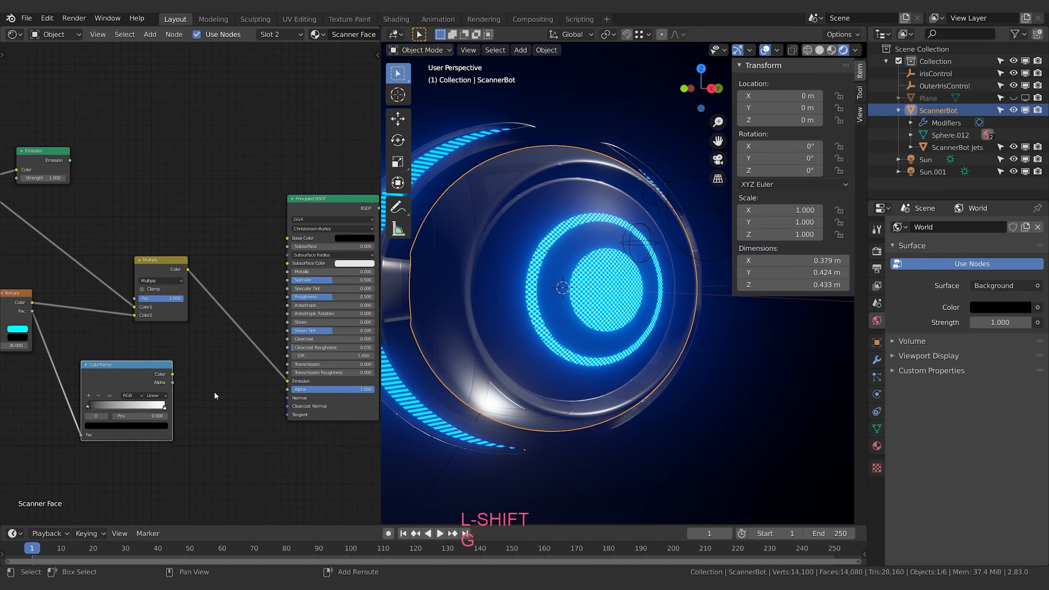
key("shift+a")
type("norm")
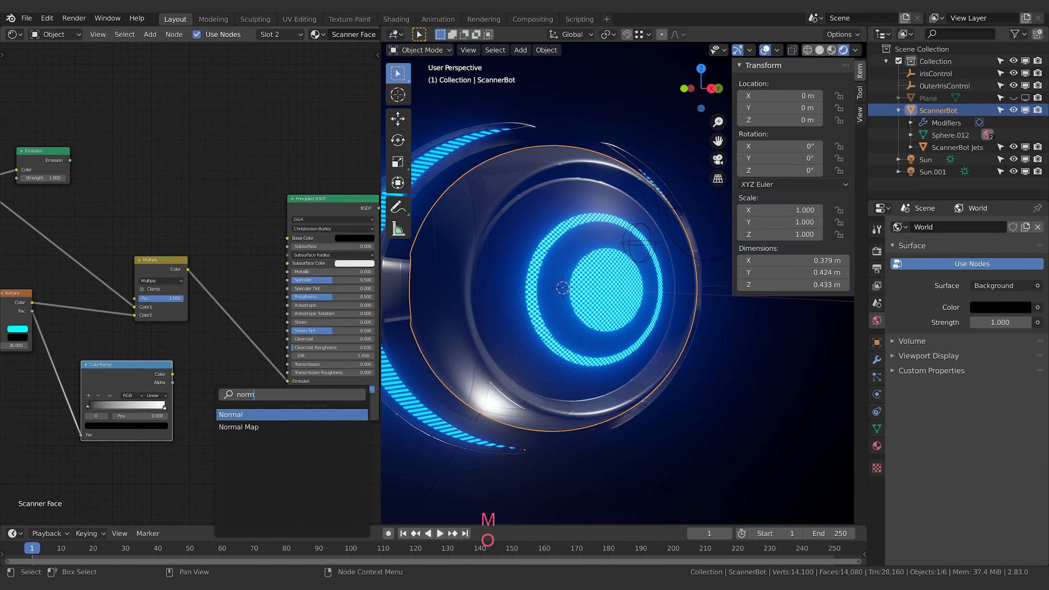
key("Down")
key("Return")
key("x")
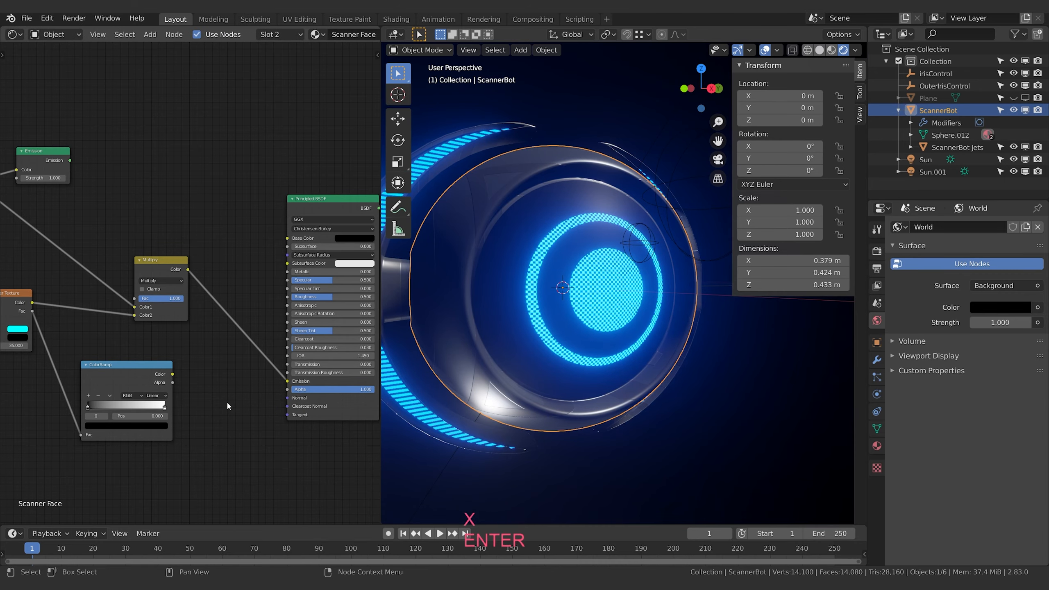
key("shift+a")
type("nor")
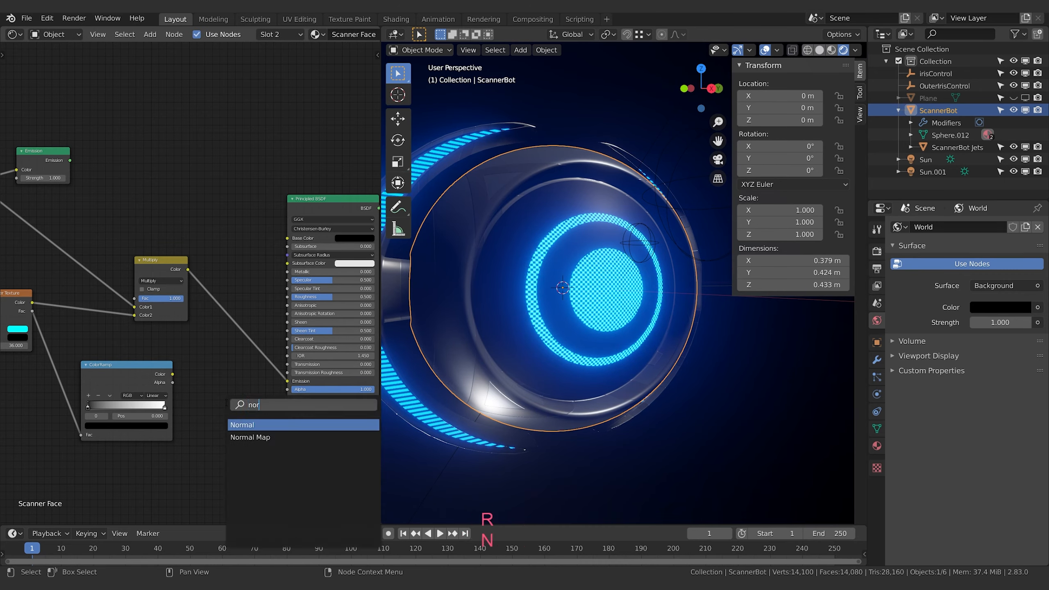
key("Return")
left_click(211, 410)
key("x")
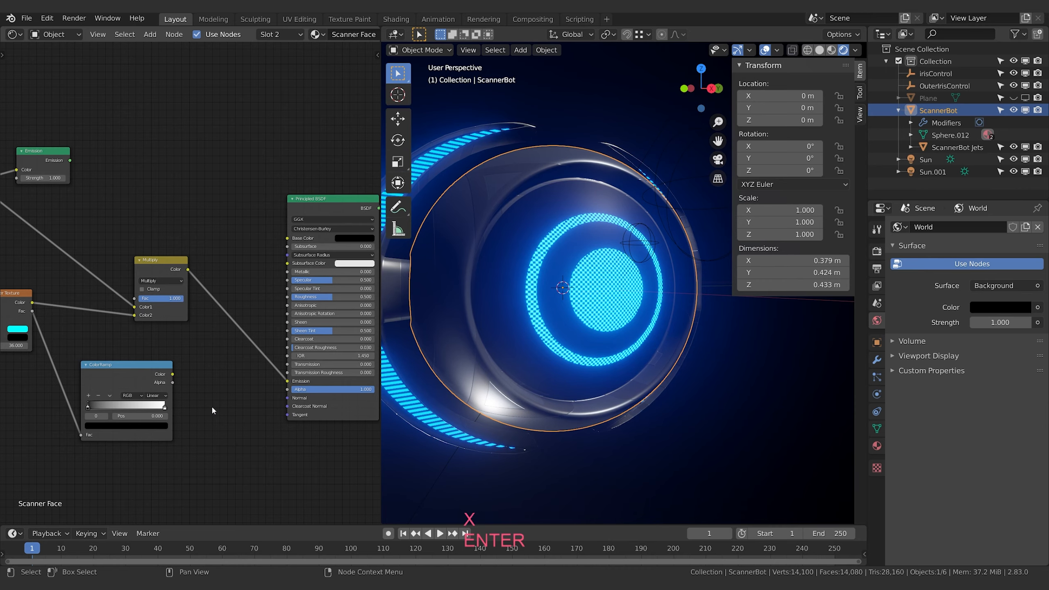
Add a Bump node beside the ColorRamp, shift the ColorRamp away from it, and link the ColorRamp's Color to the Bump's Height
key("shift+a")
type("bump")
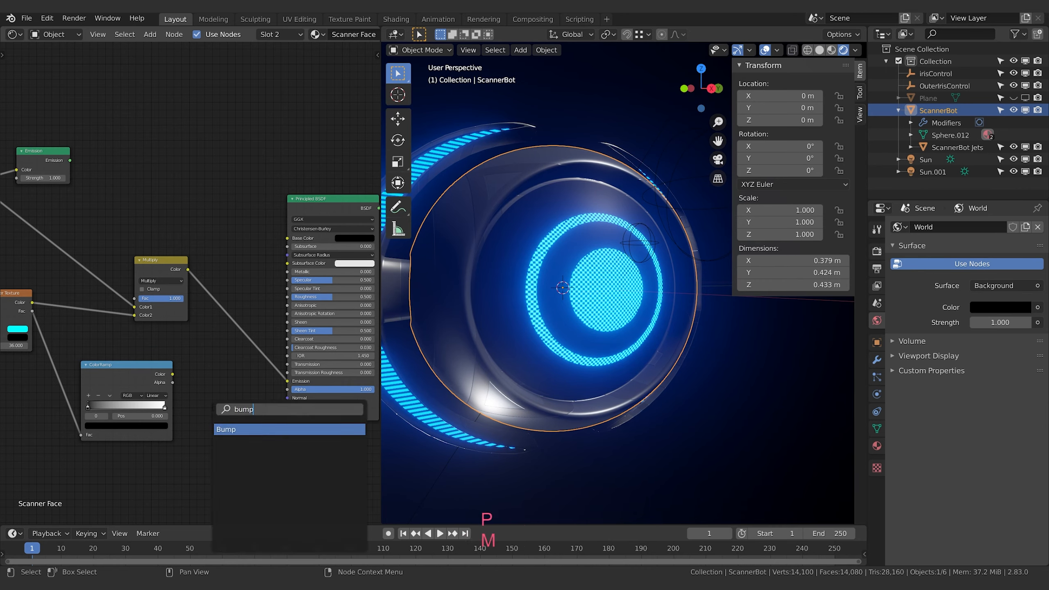
key("Return")
left_click(212, 407)
left_click(145, 375)
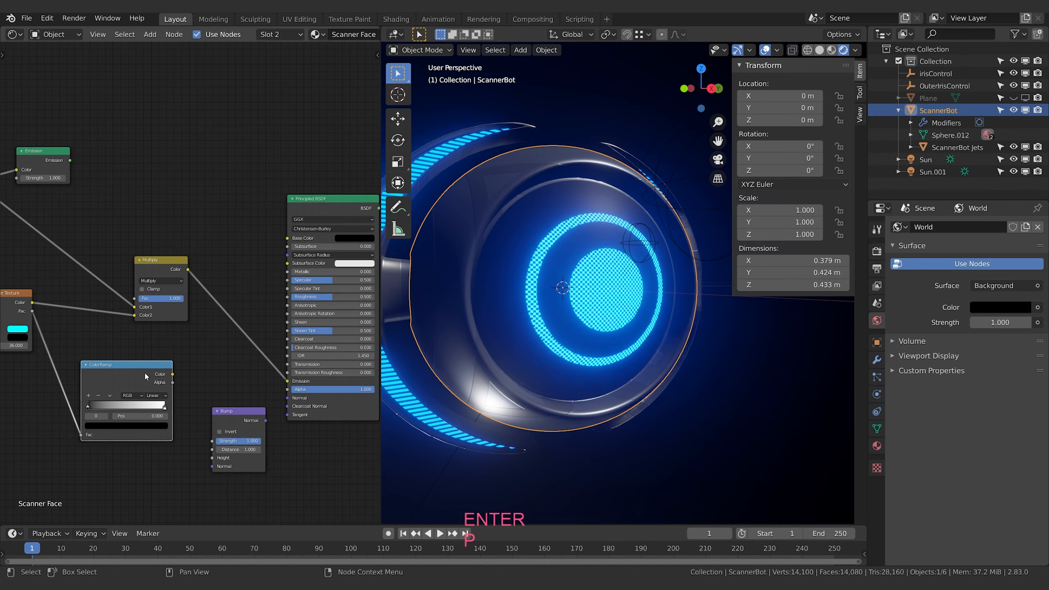
key("g")
left_click(122, 389)
left_click_drag(150, 388, 173, 428)
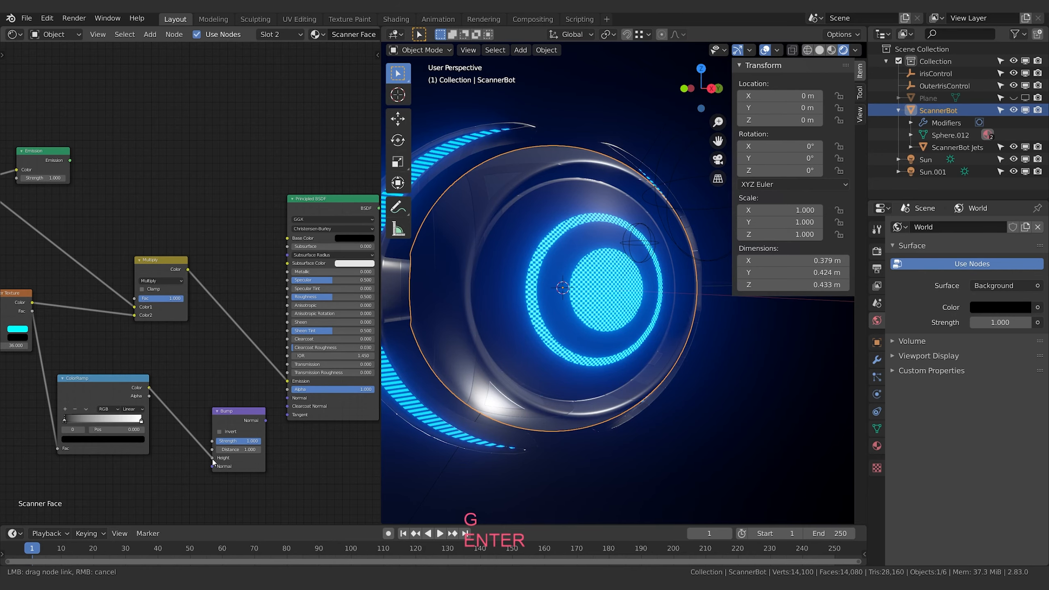
left_click_drag(213, 458, 213, 458)
Link the Bump's Normal to the Principled BSDF's Normal and place the Bump node between the ColorRamp and the shader
left_click(250, 413)
key("g")
left_click(195, 393)
left_click_drag(211, 400, 286, 400)
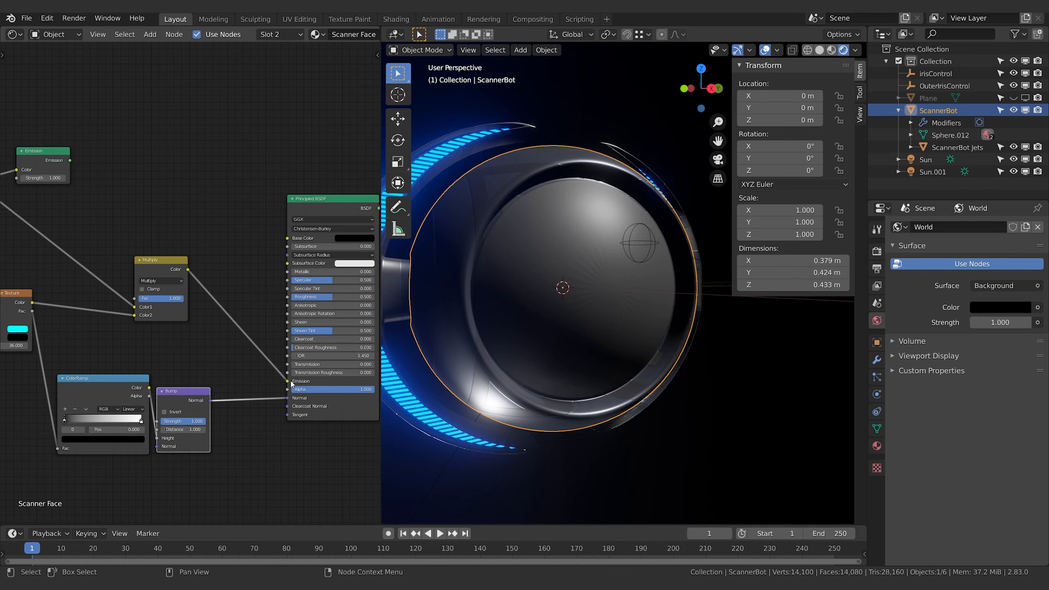
key("g")
left_click(219, 379)
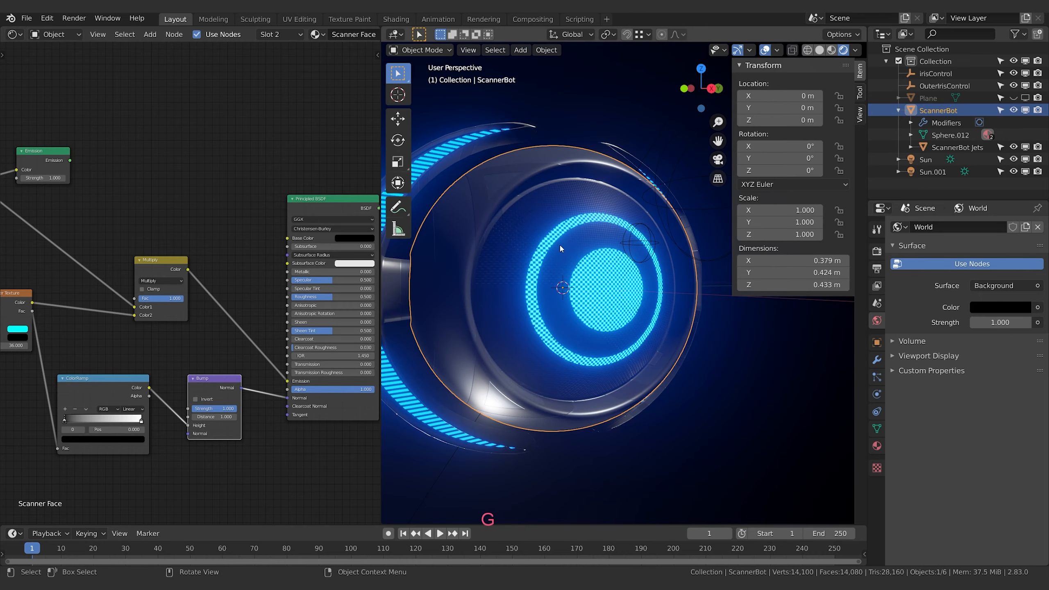
Lower the Principled BSDF's Roughness to about 0.37 and inspect the bumped face up close
scroll(606, 212, "up", 2)
middle_click_drag(609, 241, 614, 236)
middle_click_drag(614, 235, 585, 291, "shift")
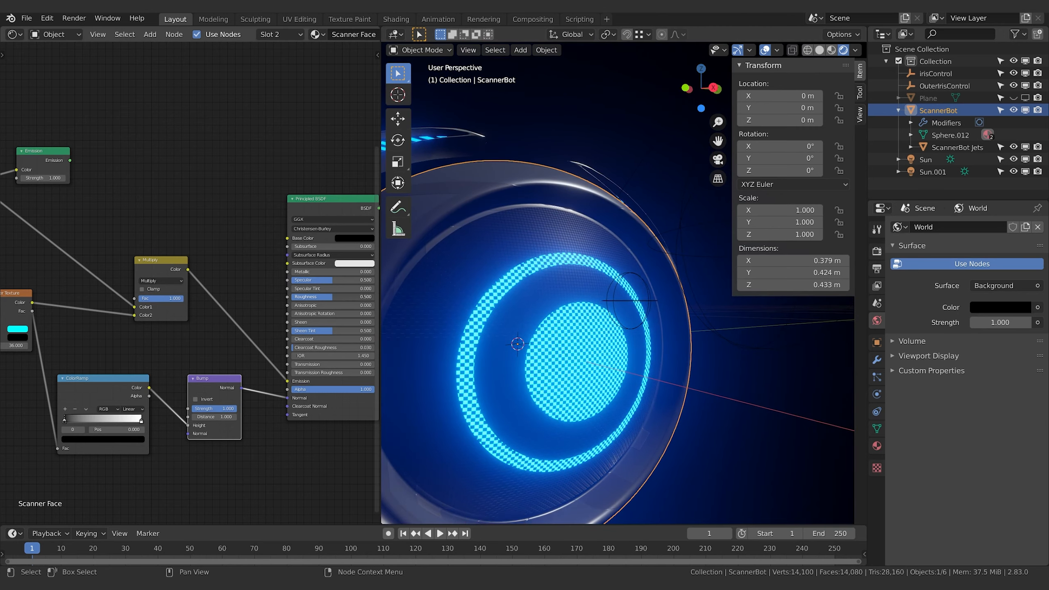
left_click_drag(330, 296, 316, 297)
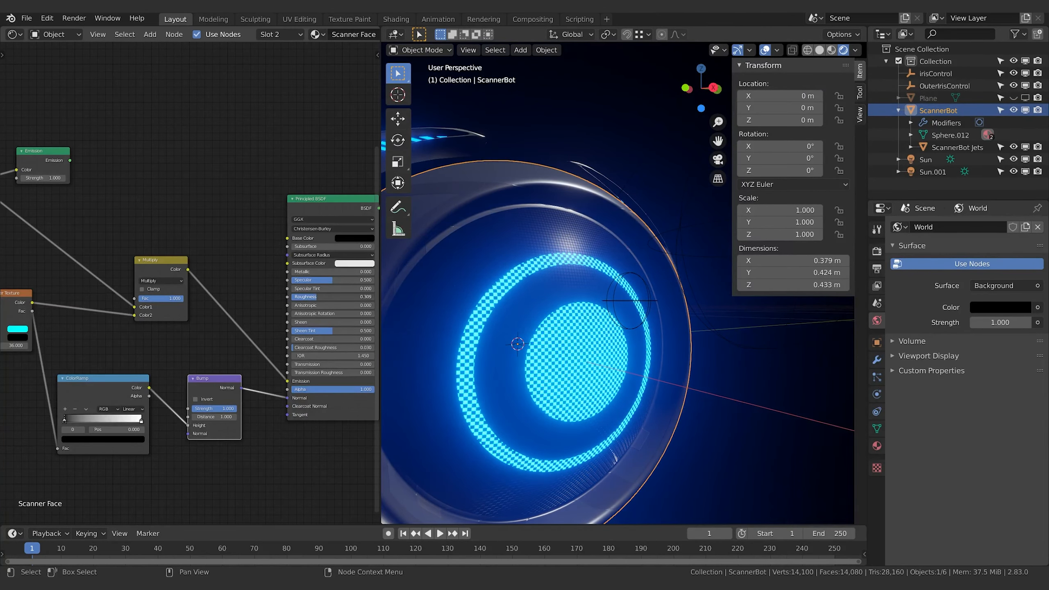
middle_click_drag(562, 344, 571, 337)
middle_click_drag(571, 337, 593, 313, "shift")
Raise the Principled BSDF's Specular to about 0.9 and check the whole robot in the viewport
left_click_drag(316, 280, 367, 281)
scroll(626, 309, "down", 2)
middle_click_drag(629, 311, 614, 346)
scroll(648, 339, "down", 4)
scroll(622, 327, "up", 2)
scroll(644, 343, "up", 2)
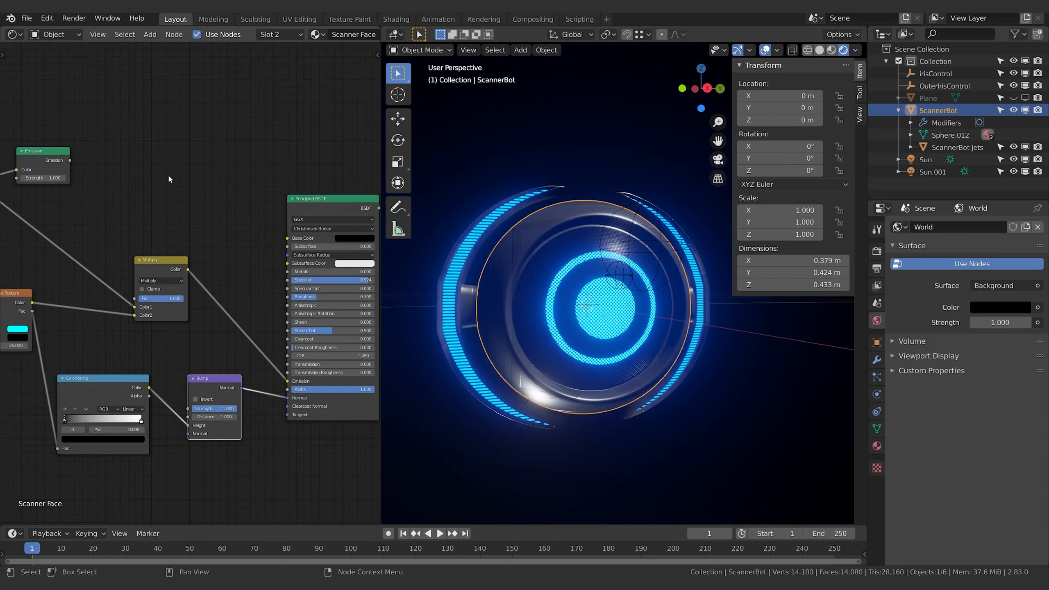
middle_click_drag(153, 146, 159, 148, "shift")
Move OuterIrisControl up about 0.012 m along Z to widen the glowing outer ring
left_click(658, 242)
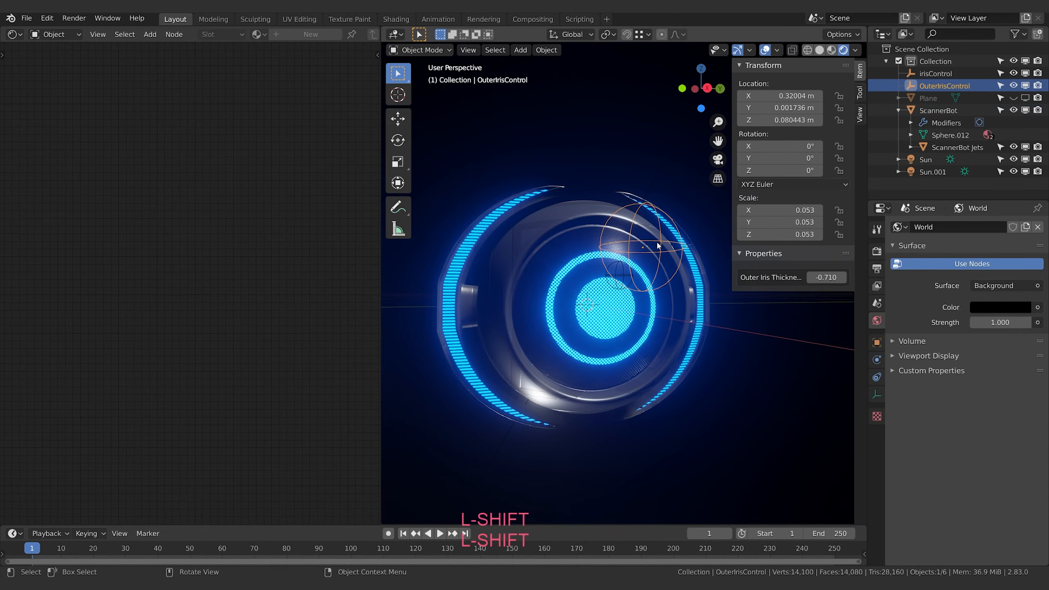
key("g")
key("z")
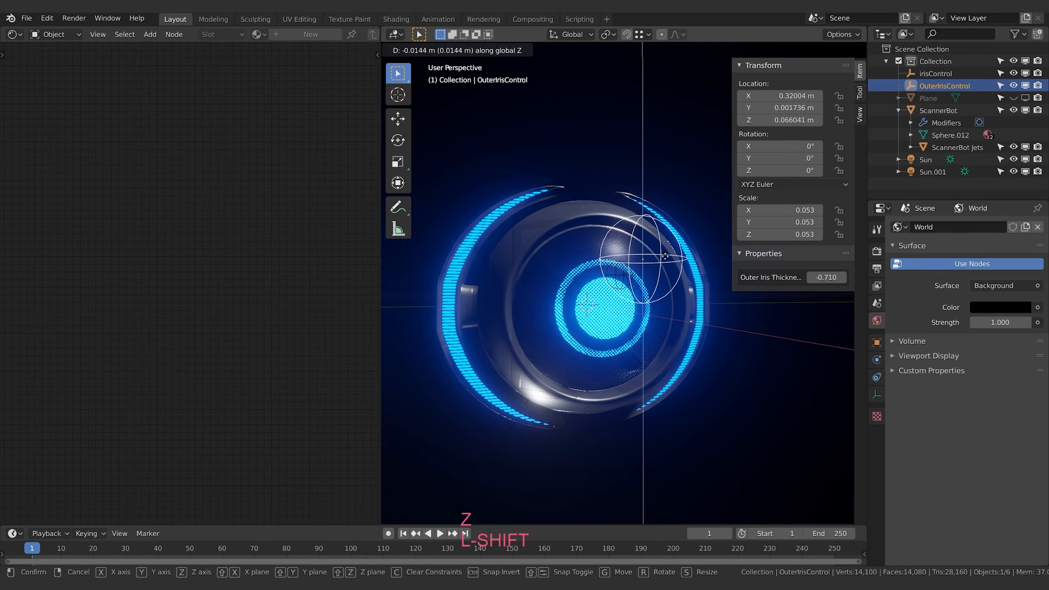
left_click(670, 235)
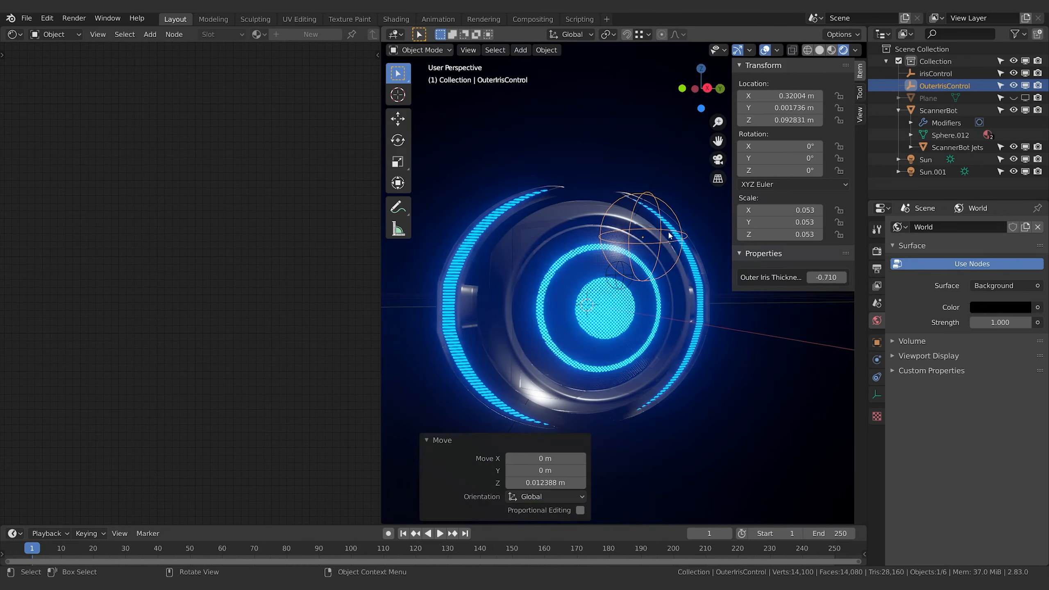
Move irisControl down about 0.015 m along Z to shrink the pupil
left_click(621, 288)
key("g")
key("z")
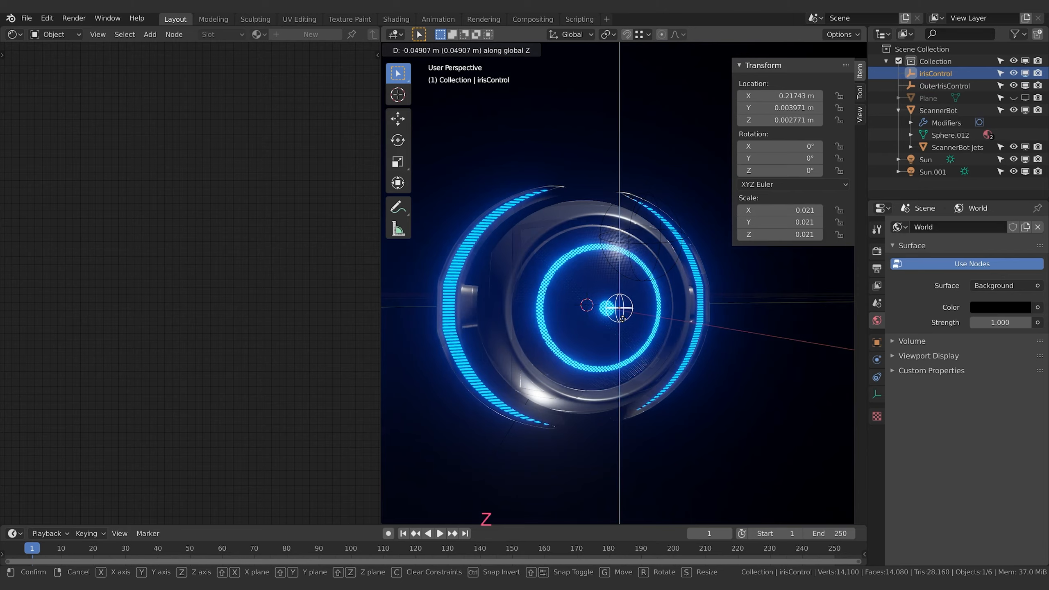
left_click(669, 304)
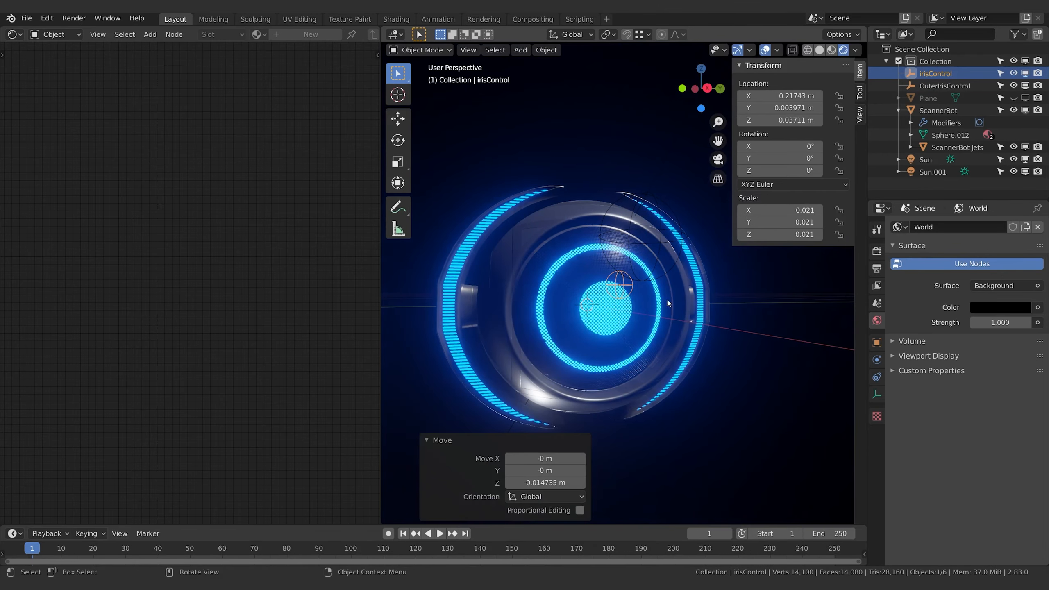
middle_click_drag(669, 303, 548, 393)
Select the ScannerBot, its jets and the two iris controls in turn to review how the objects are organised
left_click(664, 311)
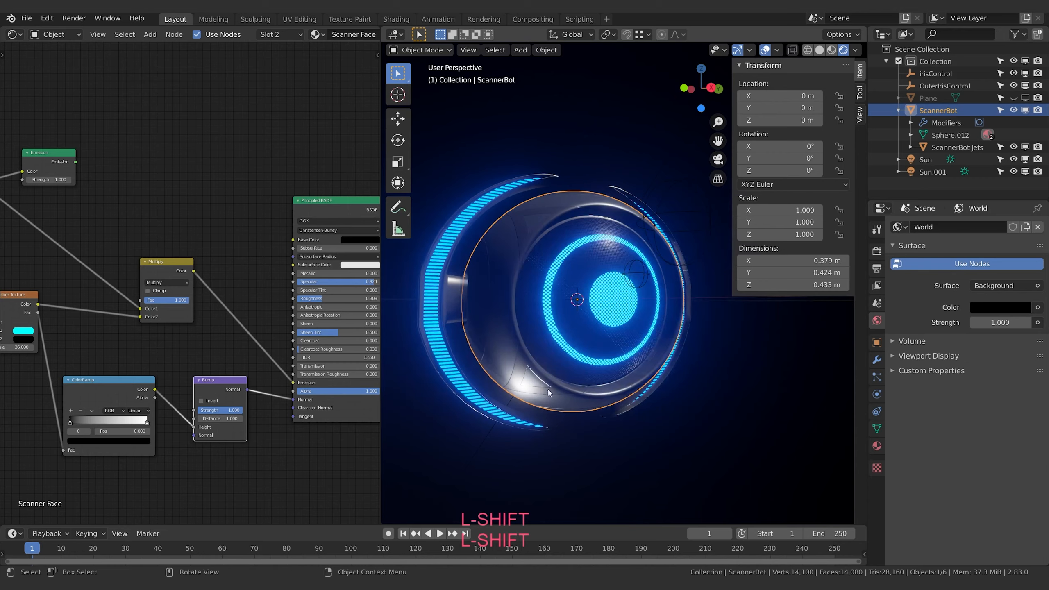
left_click(447, 304)
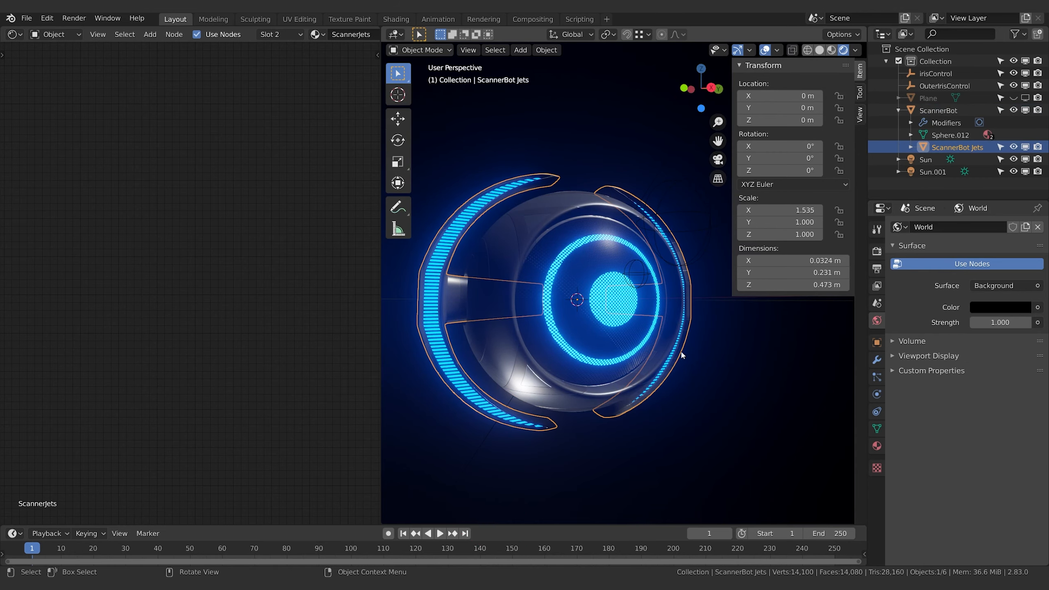
left_click(932, 110)
left_click(899, 111)
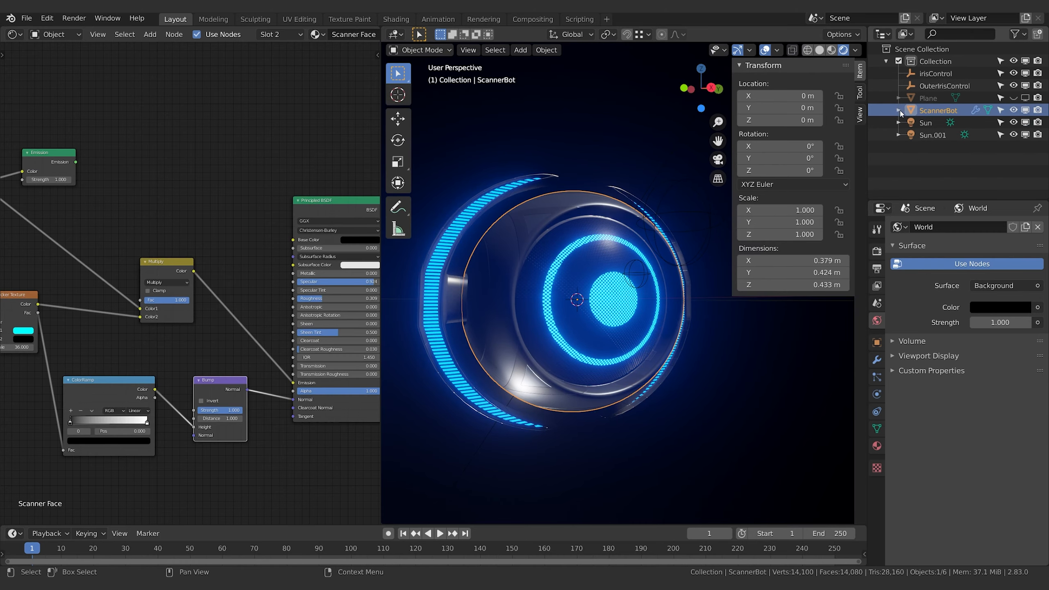
left_click(929, 87)
left_click(938, 76)
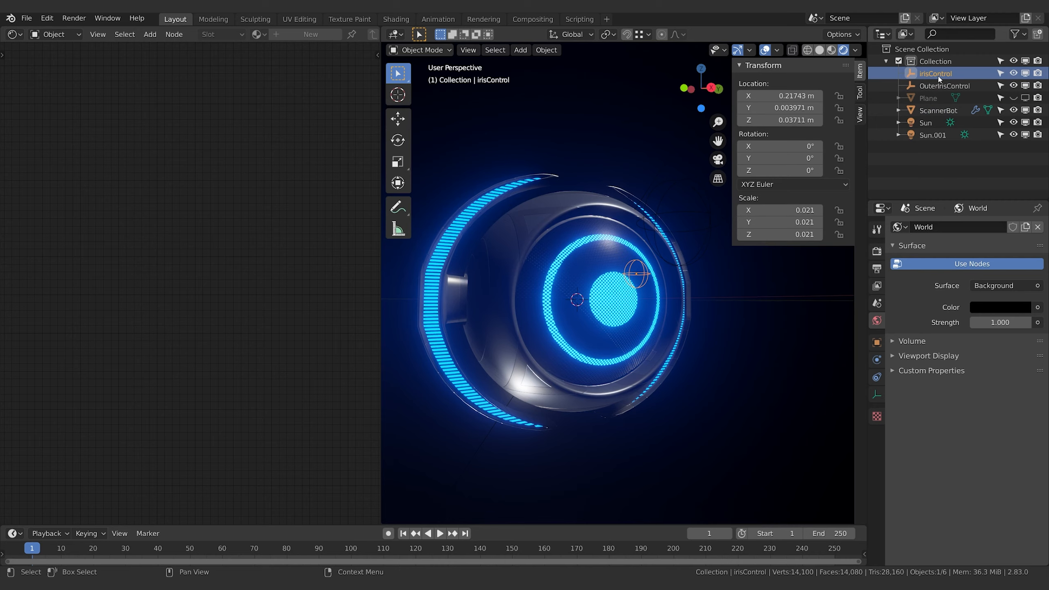
left_click(936, 111)
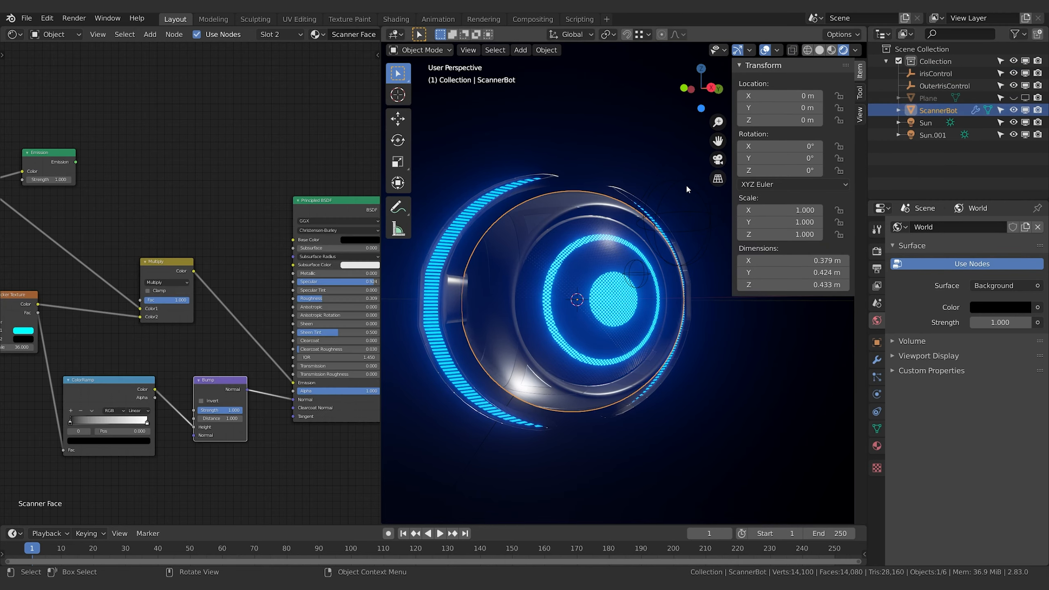
Parent irisControl and OuterIrisControl to the ScannerBot with the Object option and check the resulting hierarchy
left_click(934, 76)
left_click(936, 88, "shift")
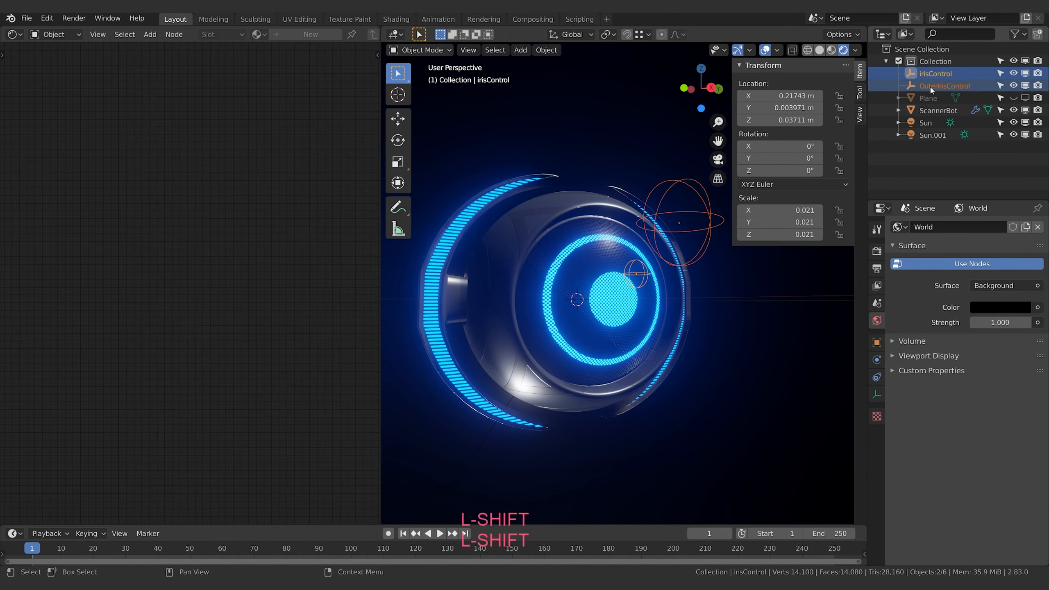
left_click(933, 111, "ctrl")
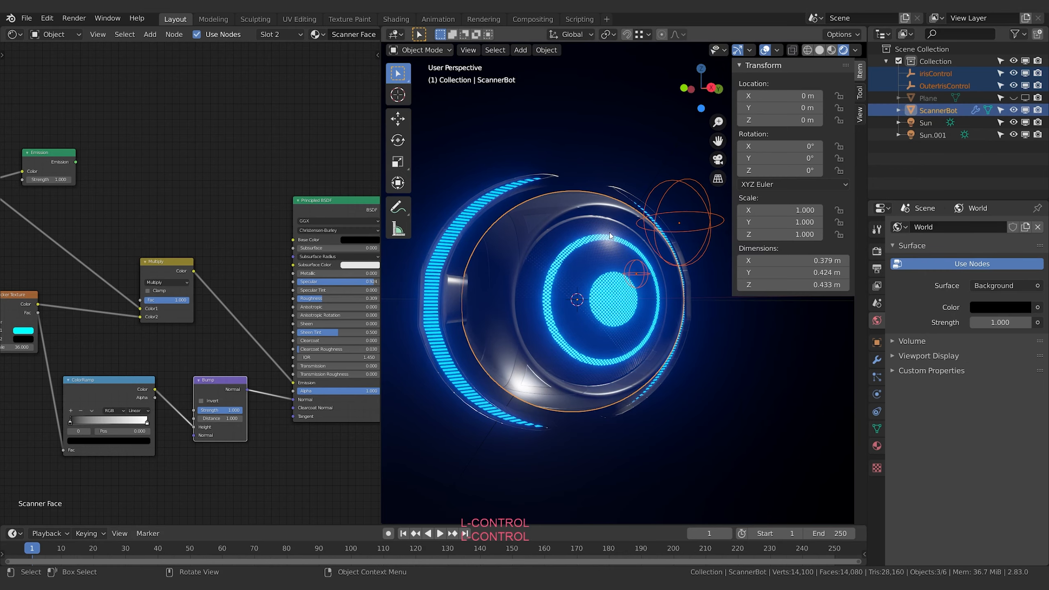
key("ctrl+p")
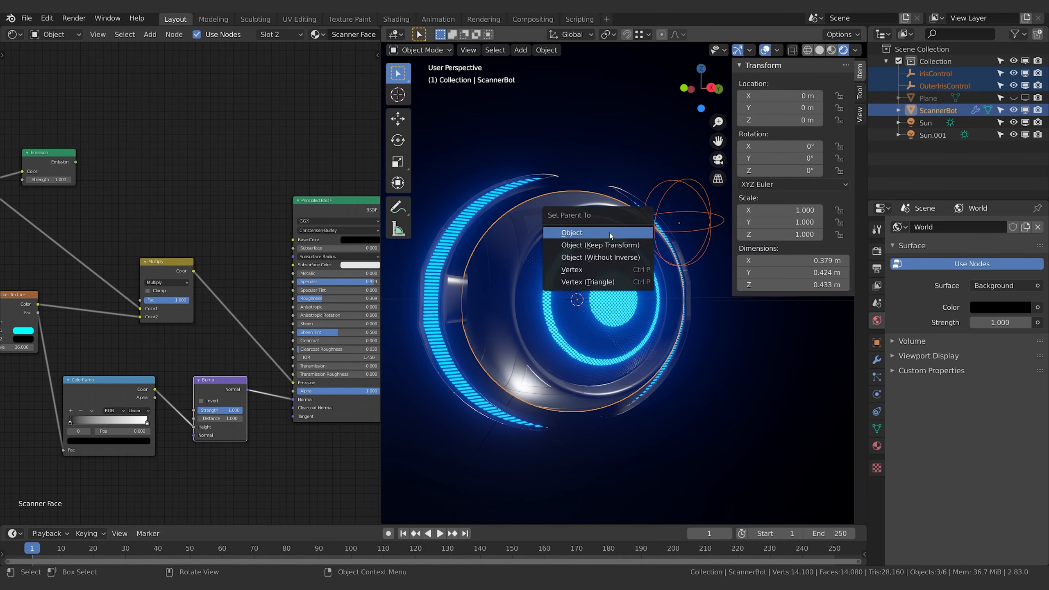
left_click(610, 234)
left_click(898, 86)
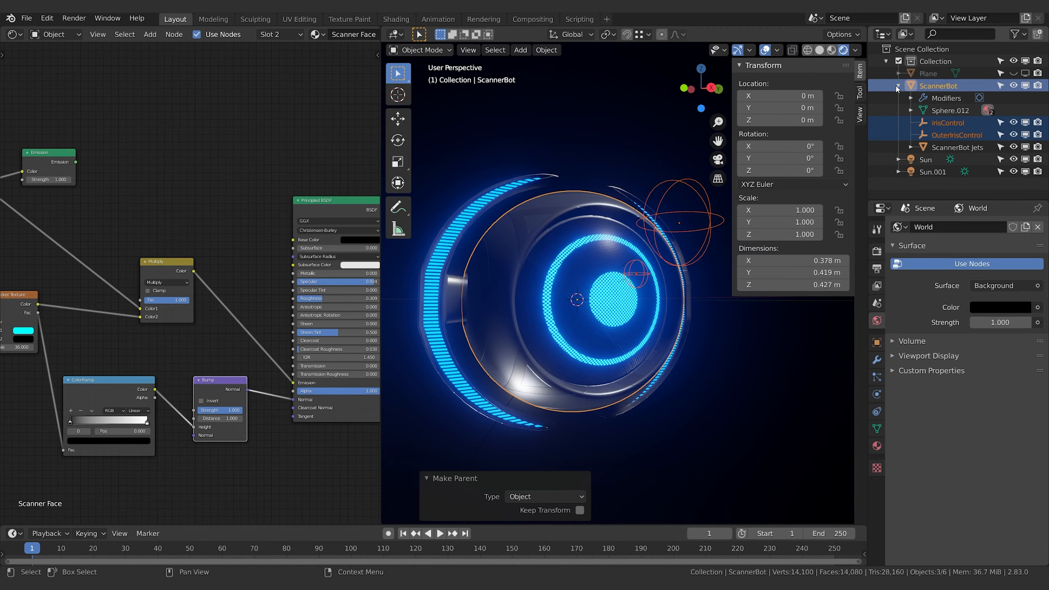
left_click(898, 86)
left_click(933, 110)
key("g")
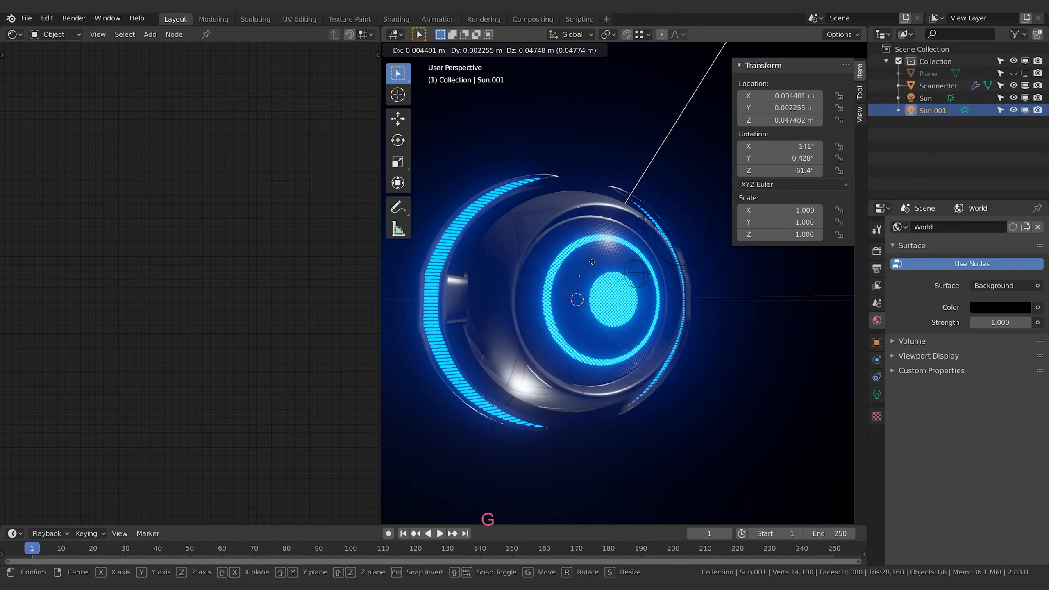
key("Escape")
key("g")
key("Escape")
left_click(544, 244)
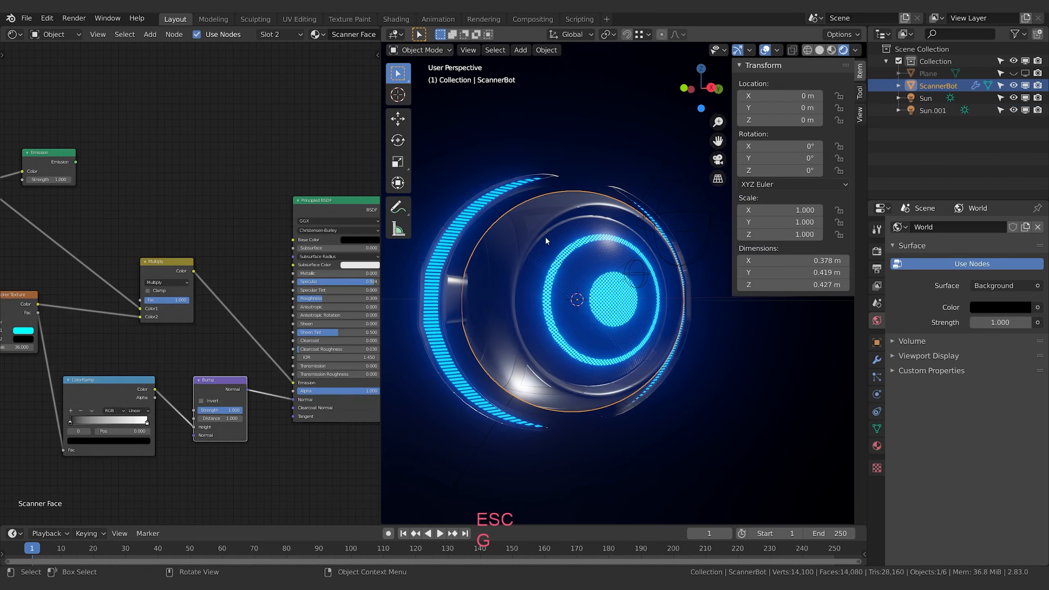
key("g")
key("Escape")
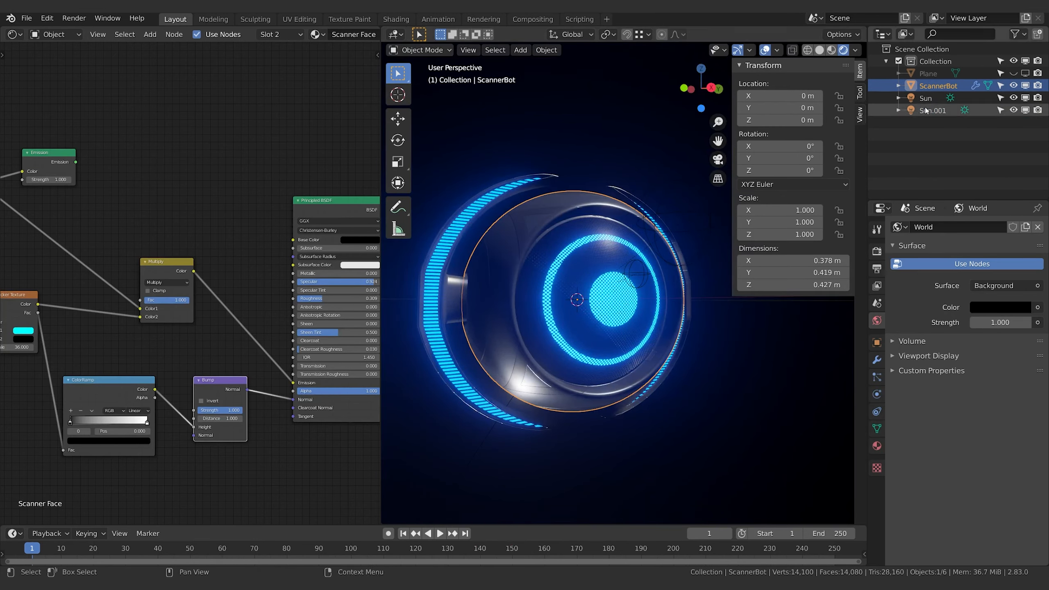
Lock the ScannerBot Jets' location, scale, and X and Z rotation, keeping Y rotation free, and deselect the object
left_click(897, 86)
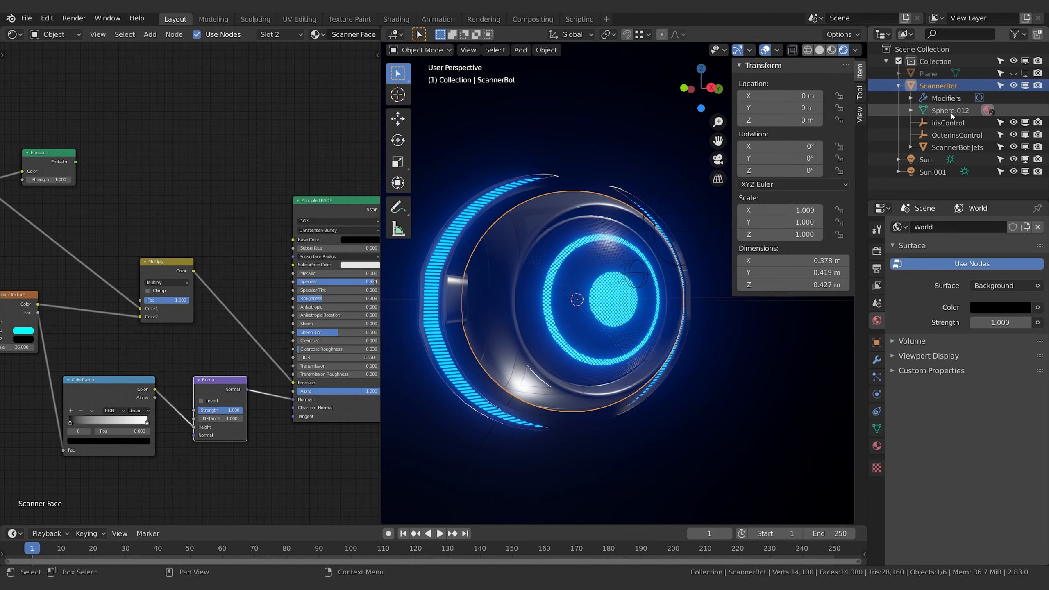
left_click(948, 148)
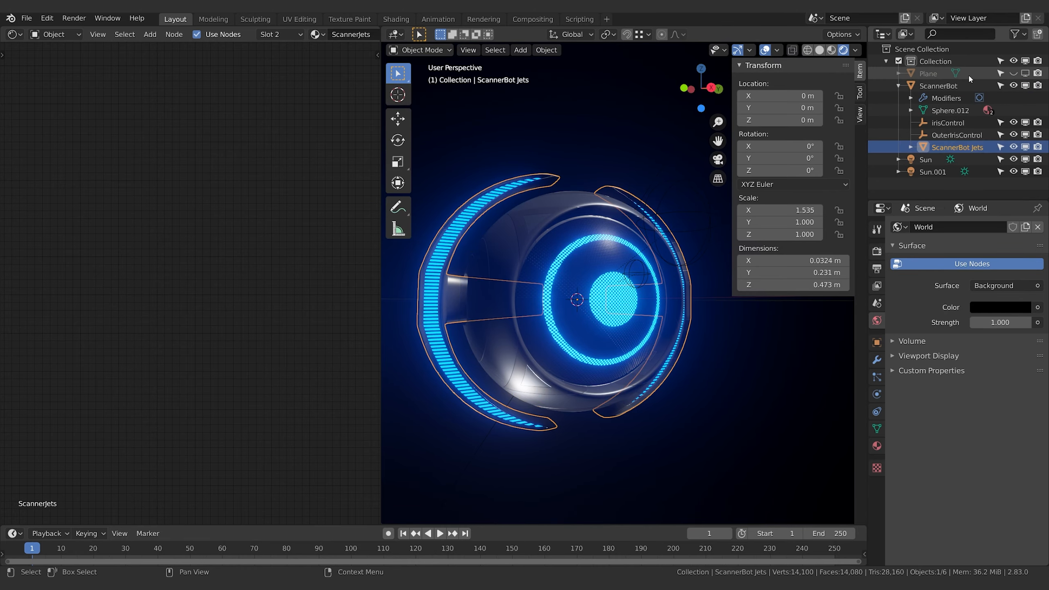
middle_click_drag(654, 306, 664, 307)
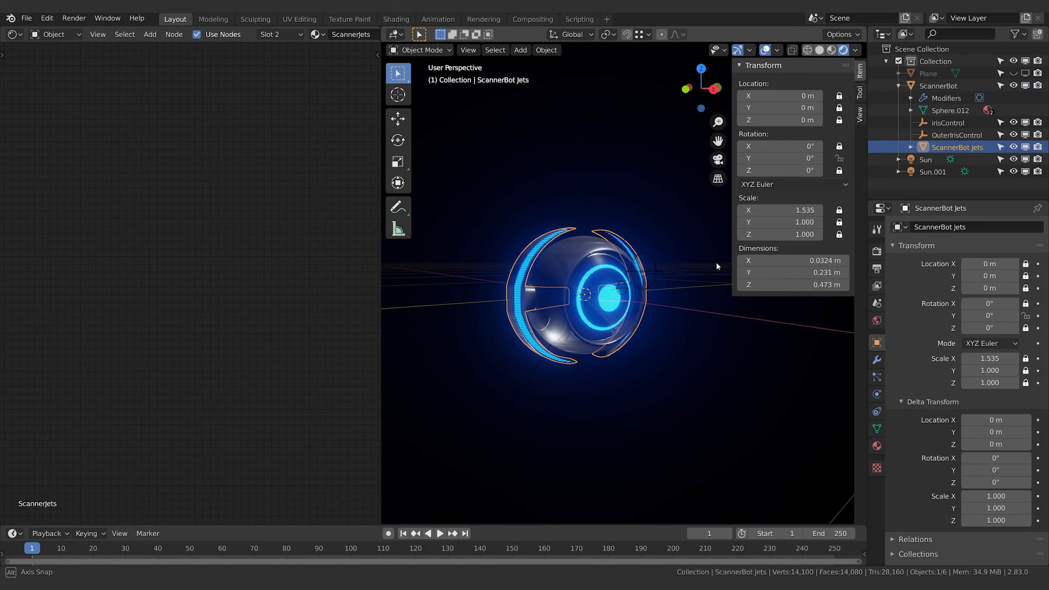
middle_click_drag(716, 262, 693, 311)
left_click(663, 335)
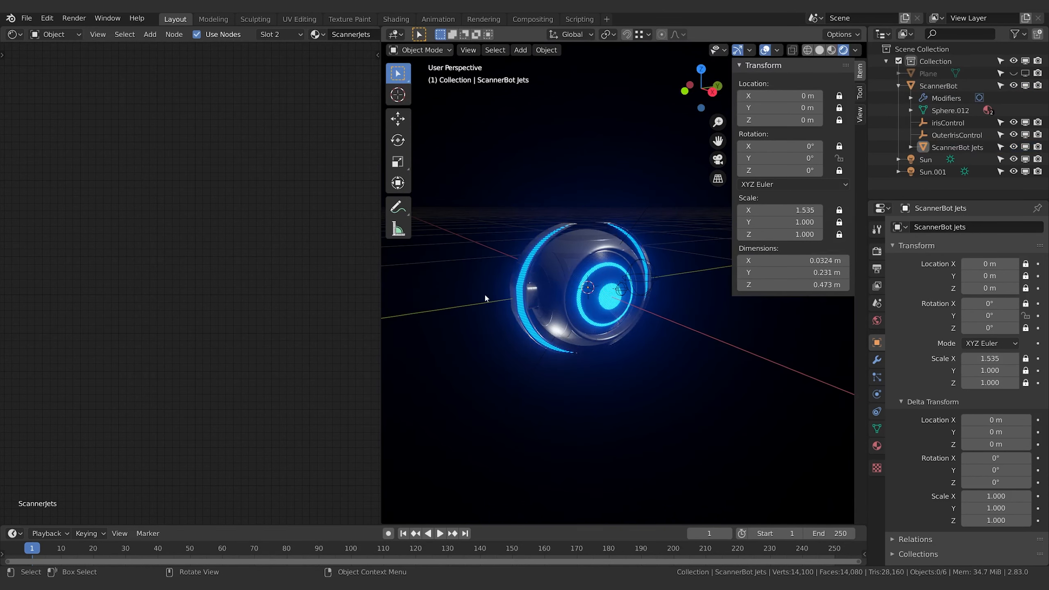
Add a Circle empty with a 1 m radius at the world origin around the robot
middle_click_drag(485, 297, 708, 372)
key("shift+a")
mouse_move(637, 321)
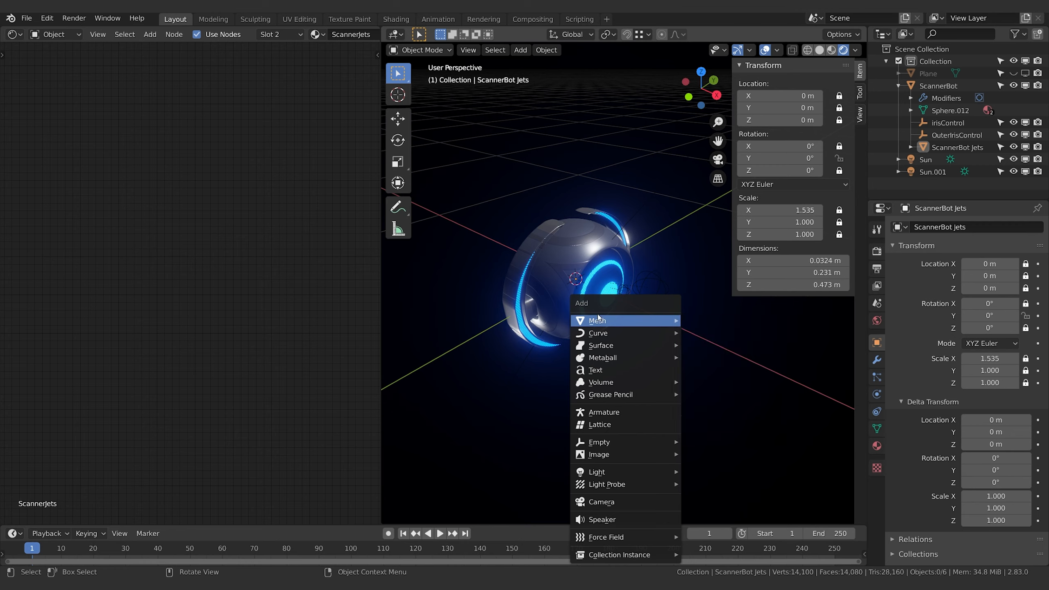
mouse_move(607, 442)
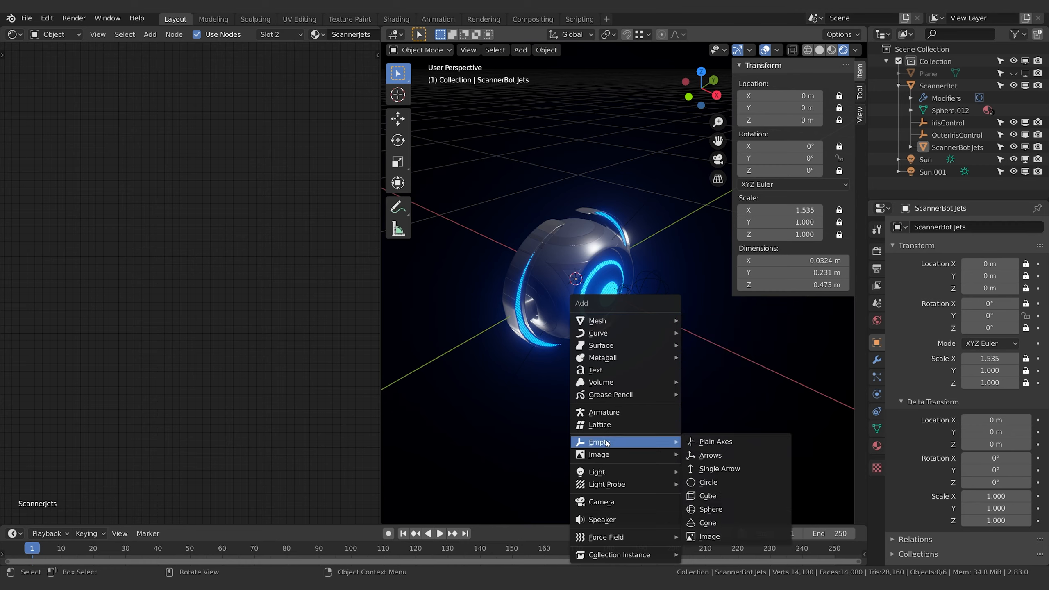
left_click(722, 483)
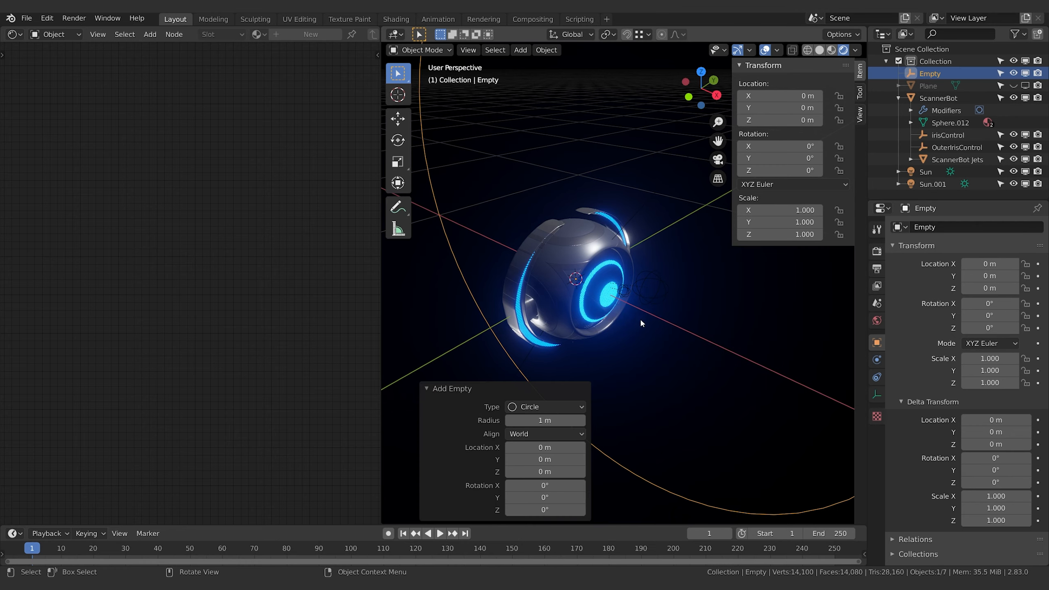
middle_click_drag(639, 317, 693, 276)
key("r")
key("z")
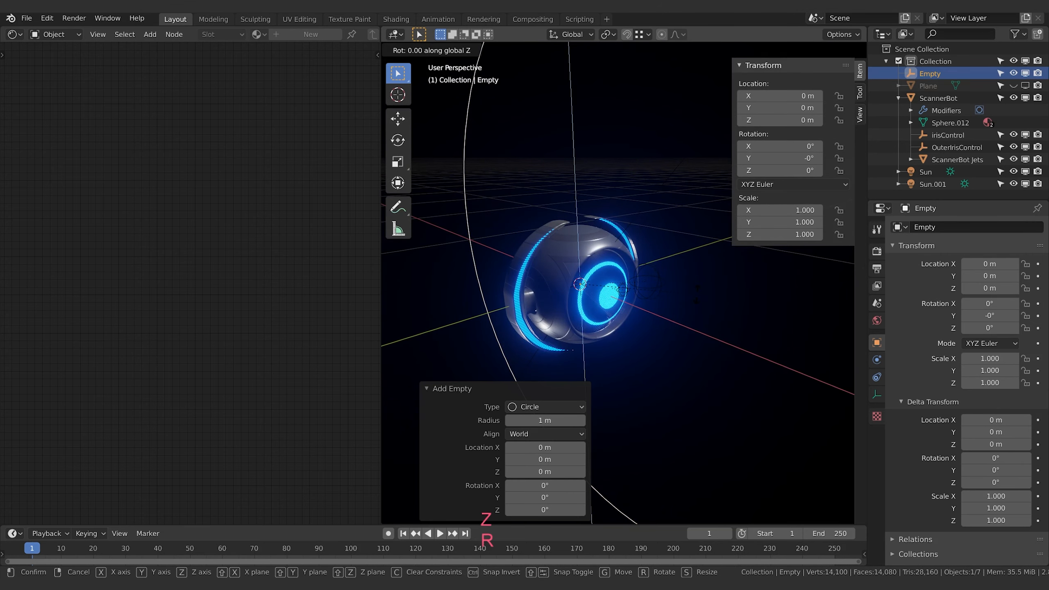
key("Escape")
Rotate the circle empty 90° about the X axis and scale it down to about 0.379
type("r")
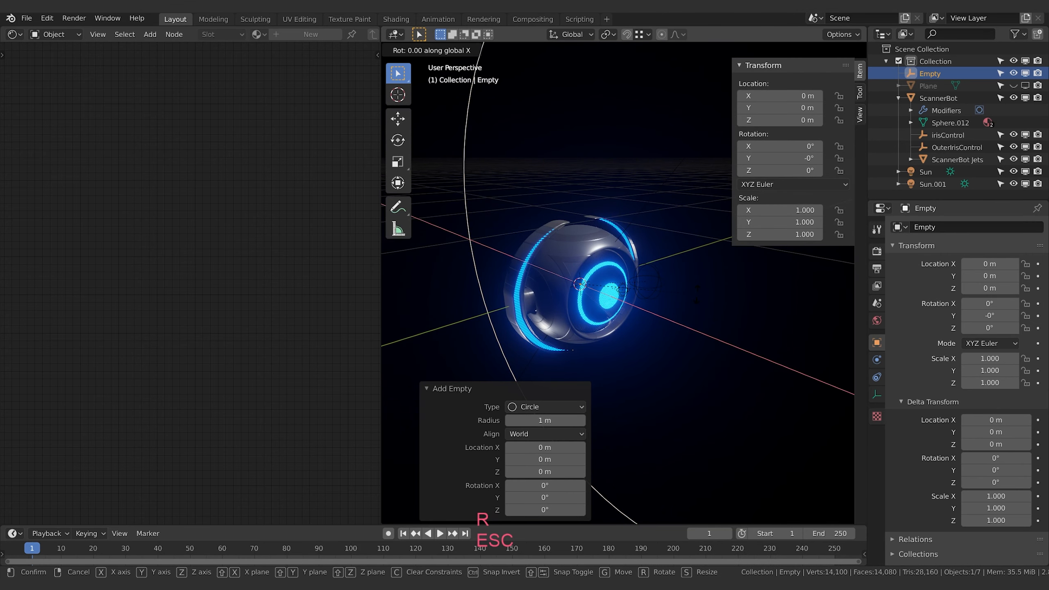
type("x90")
key("Return")
key("s")
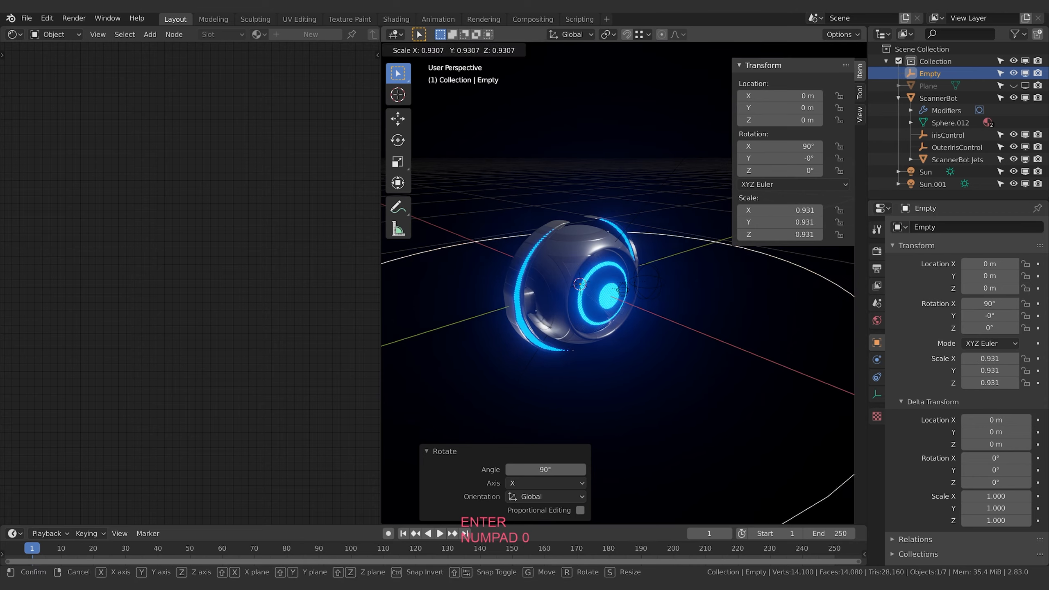
left_click(620, 336)
Rotate the circle empty 90° about the Y axis so it stands upright around the robot's jets
middle_click_drag(620, 336, 675, 400)
type("ry90")
key("Return")
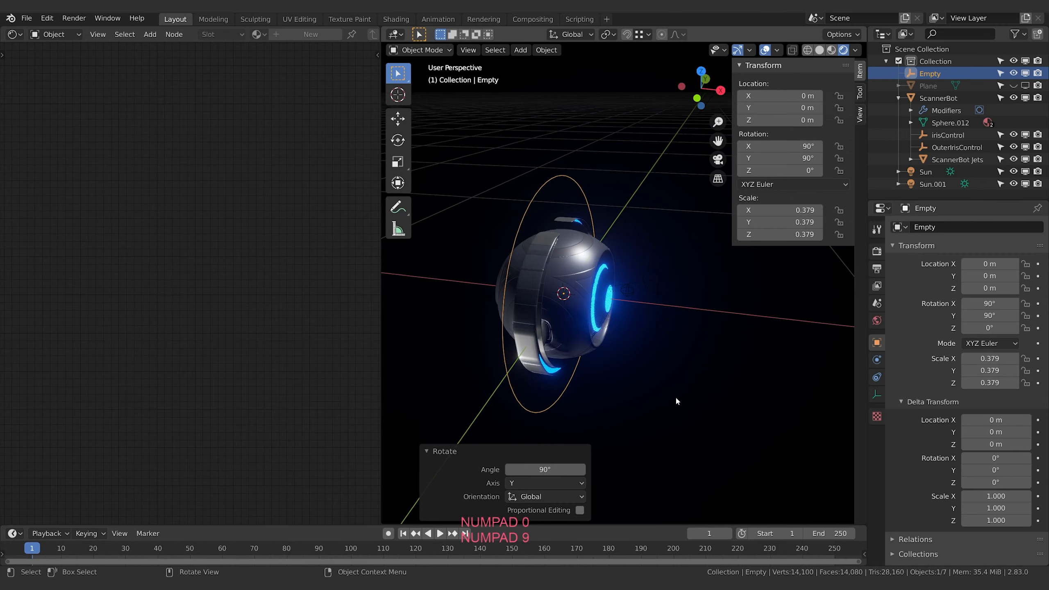
middle_click_drag(678, 401, 704, 267)
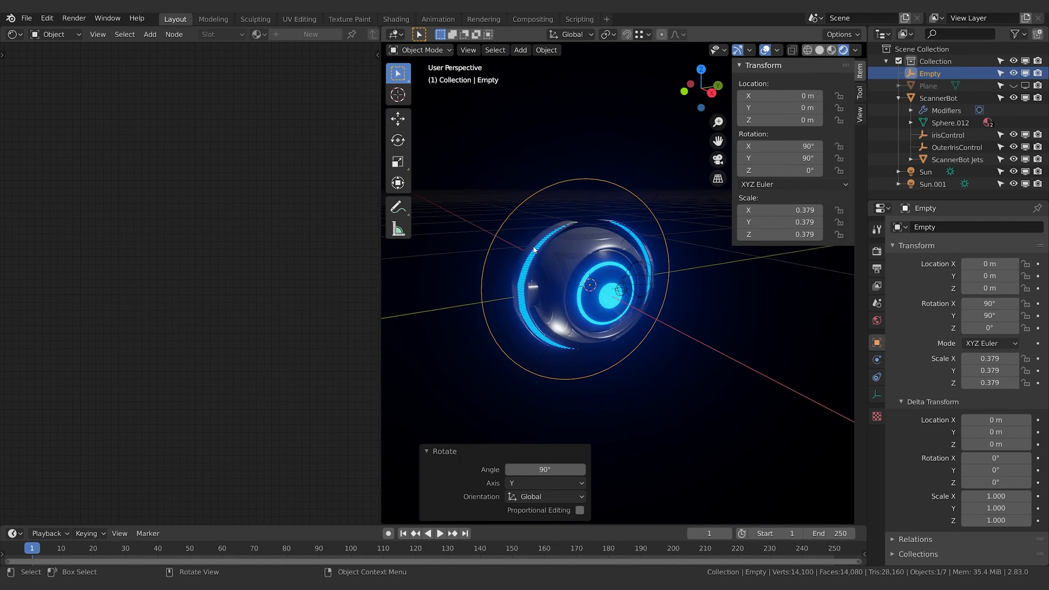
Rename the circle empty as ScannerJet-Control
left_click(566, 224)
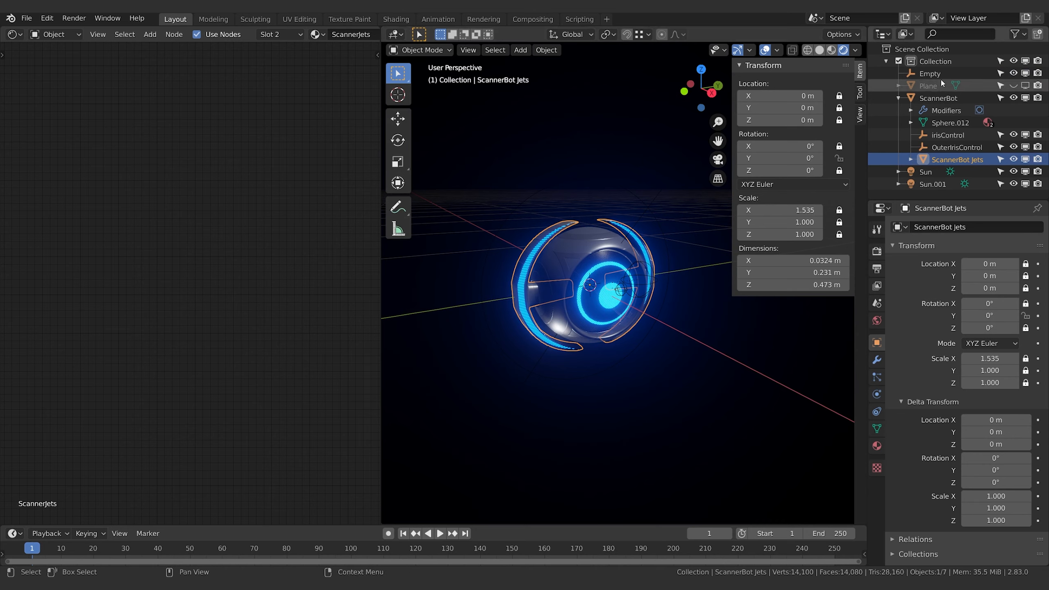
left_click(974, 73)
double_click(975, 75)
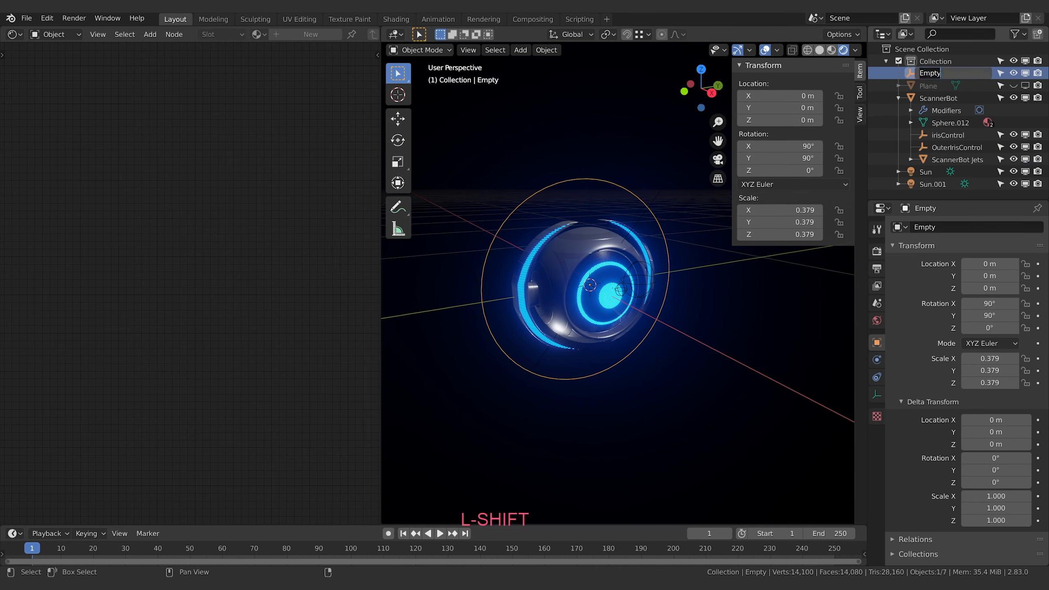
type("Scanner")
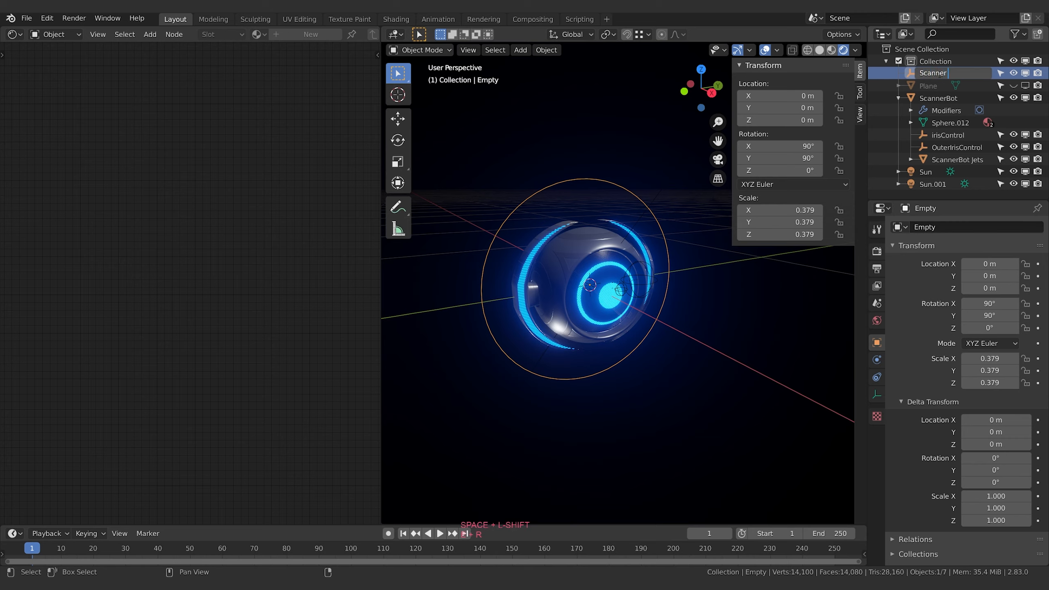
type("Jet-C")
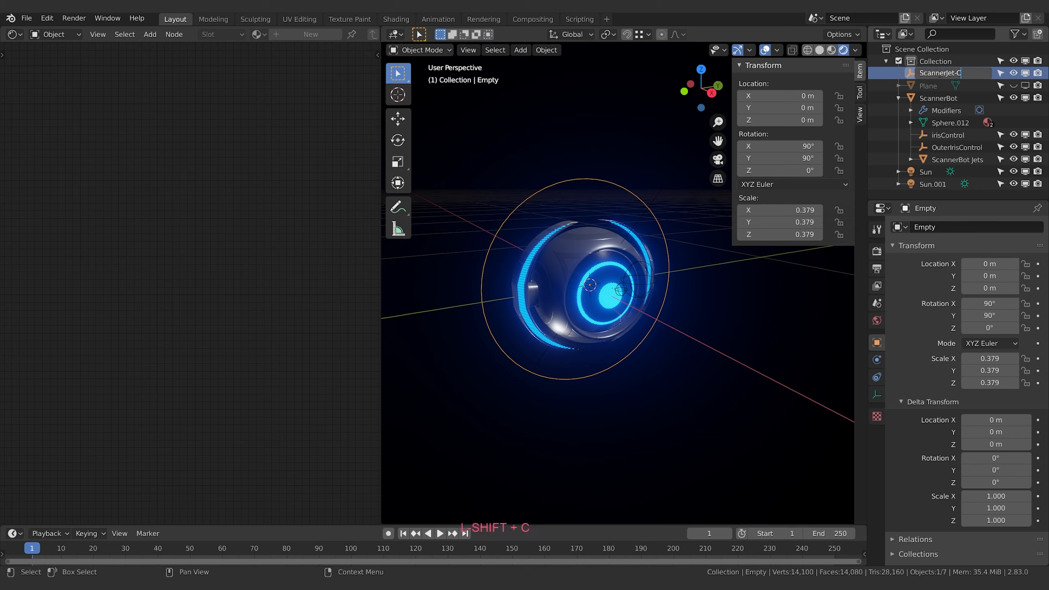
type("ontrol")
key("Return")
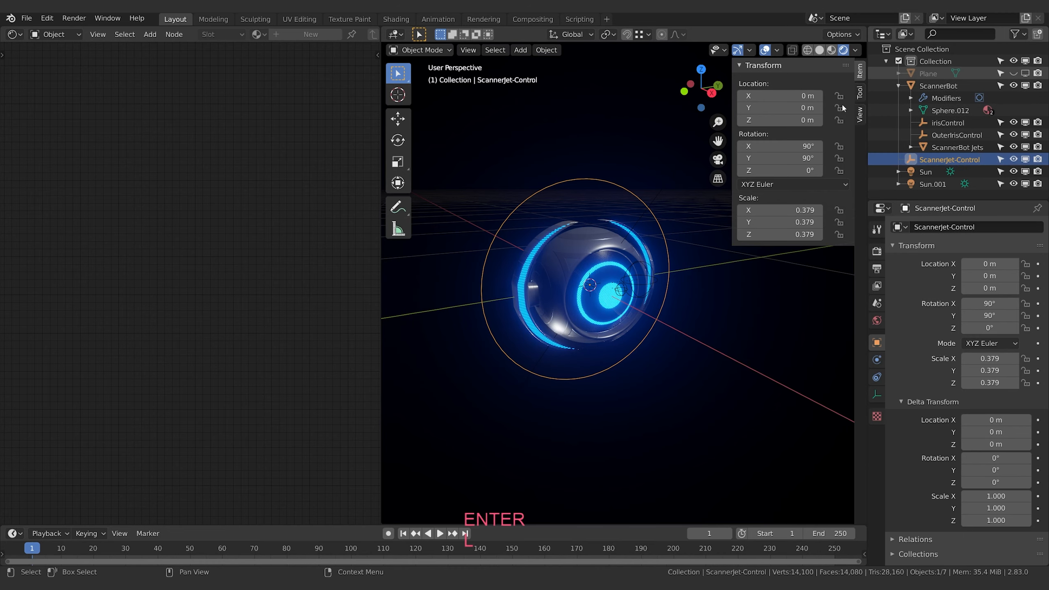
Parent the ScannerBot Jets to ScannerJet-Control with the Object option
left_click(545, 241)
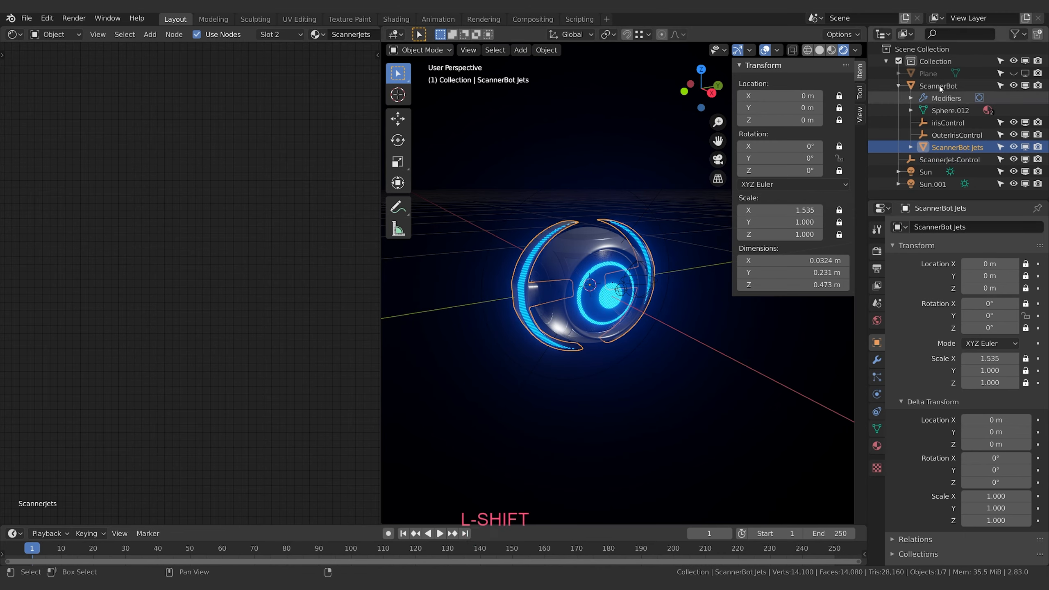
left_click(942, 160, "ctrl")
key("ctrl+p")
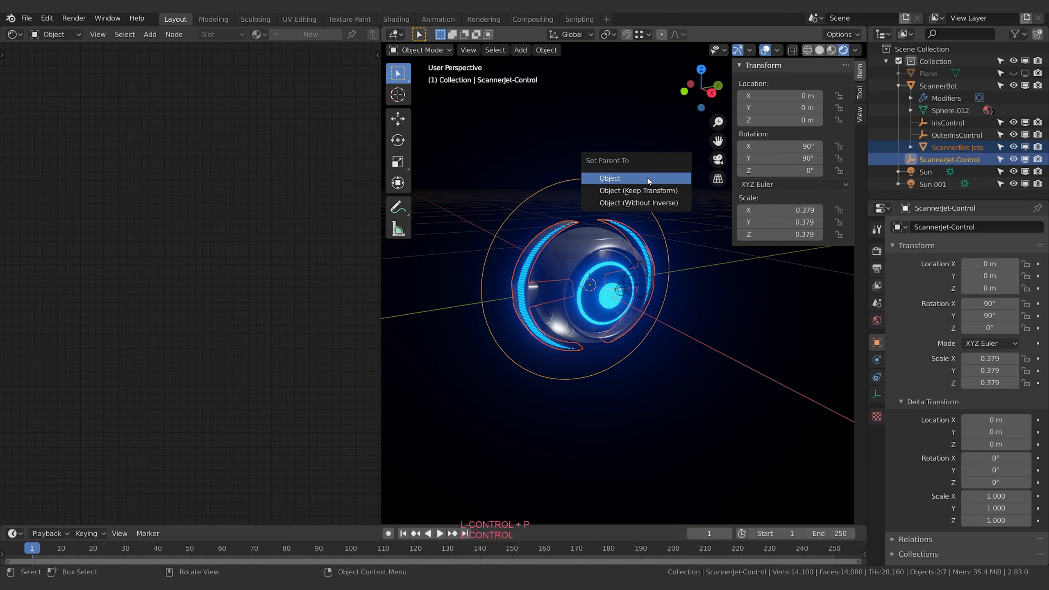
key("Return")
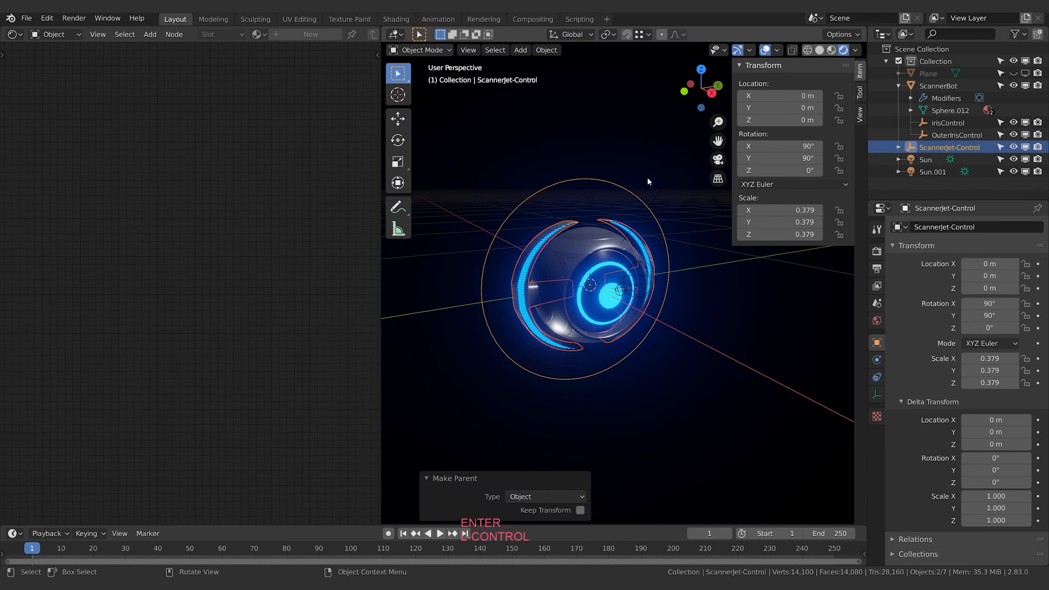
Parent ScannerJet-Control to the ScannerBot with the Object option and collapse the ScannerBot hierarchy
left_click(919, 146)
left_click(937, 87, "ctrl")
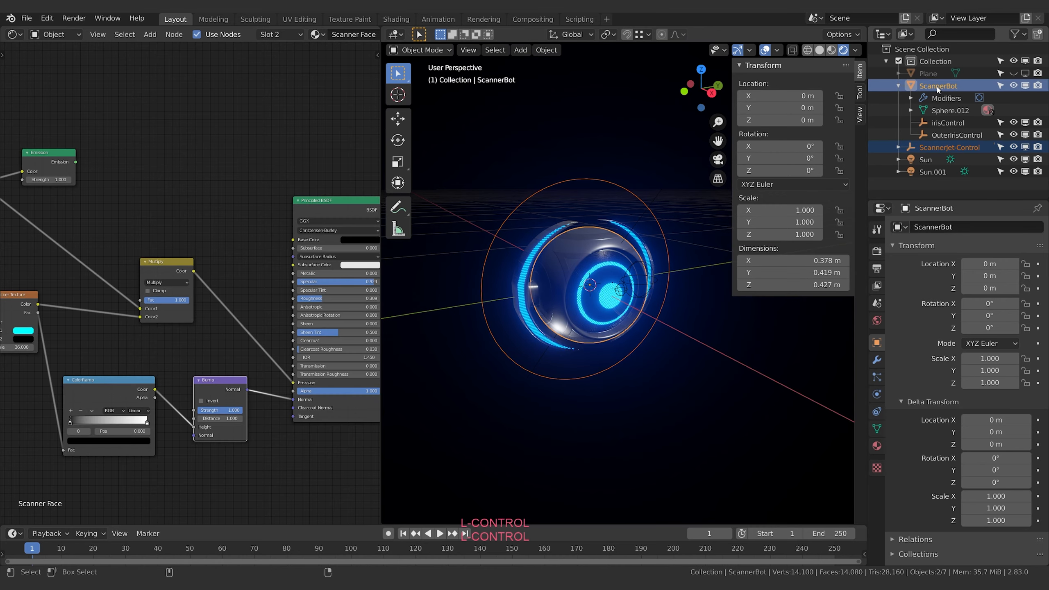
key("ctrl+p")
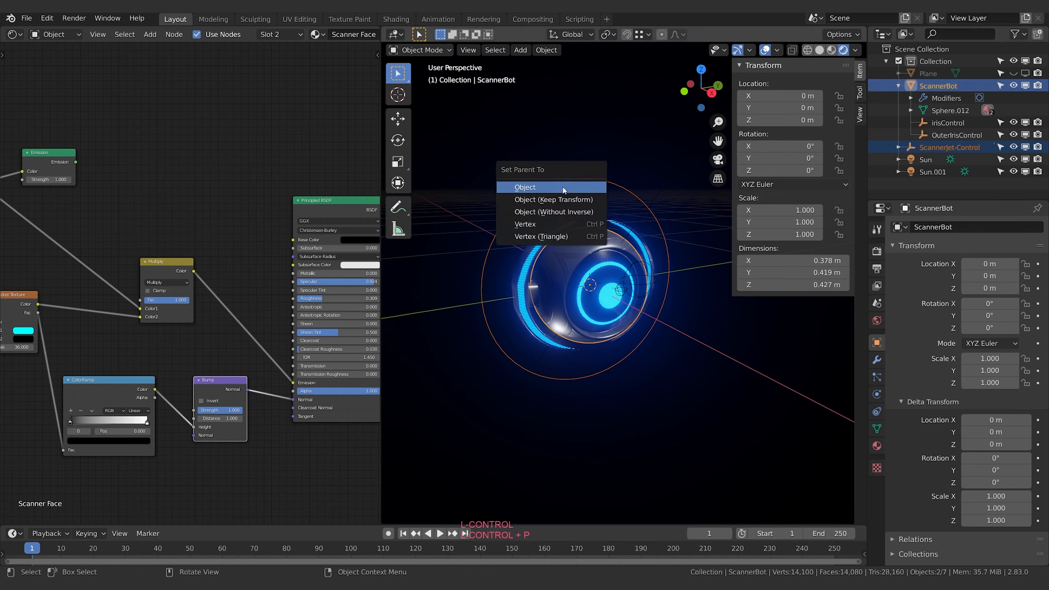
key("Return")
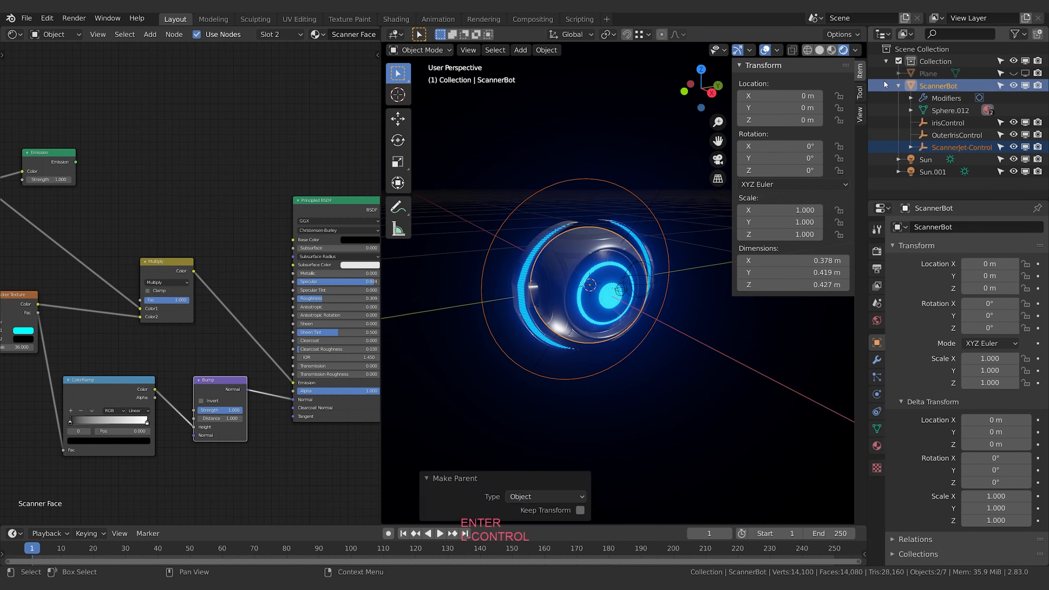
left_click(899, 86)
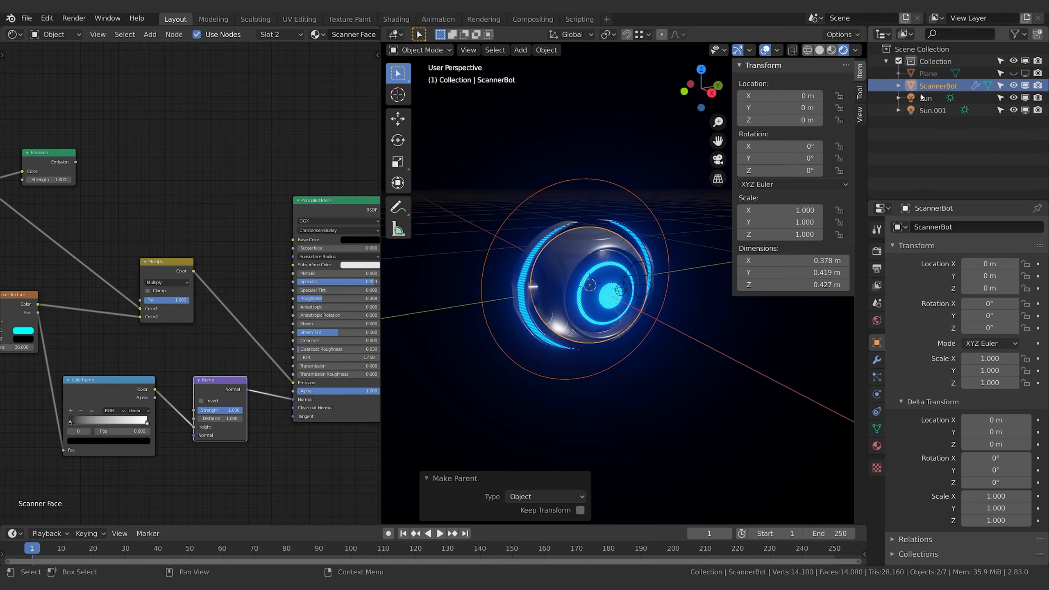
Lock ScannerJet-Control's location, scale, and X and Z rotation, then rotate the control by about 38.4° to test it
left_click(621, 184)
middle_click_drag(621, 184, 607, 205)
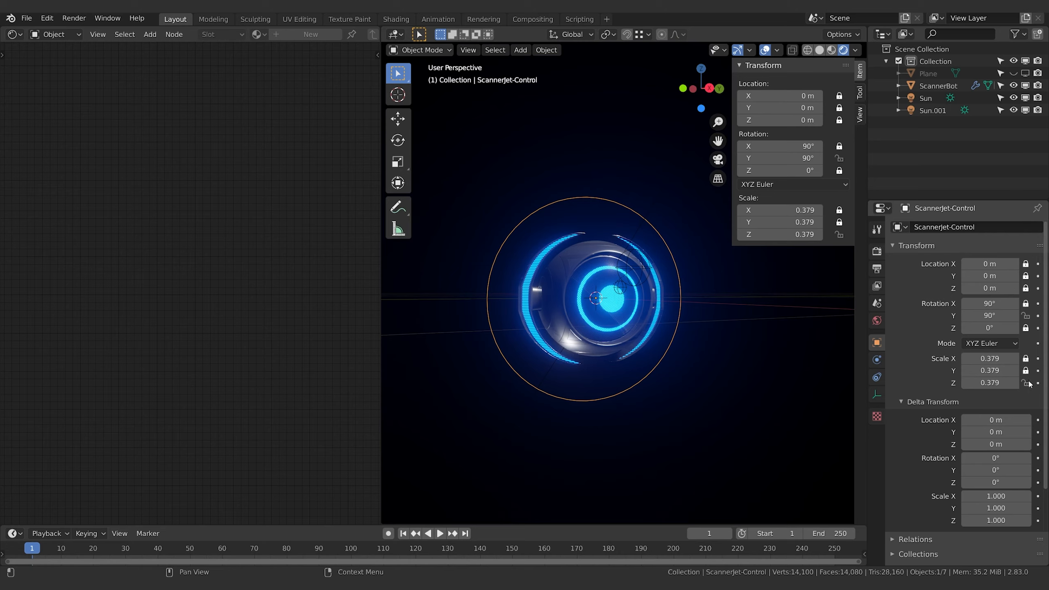
key("r")
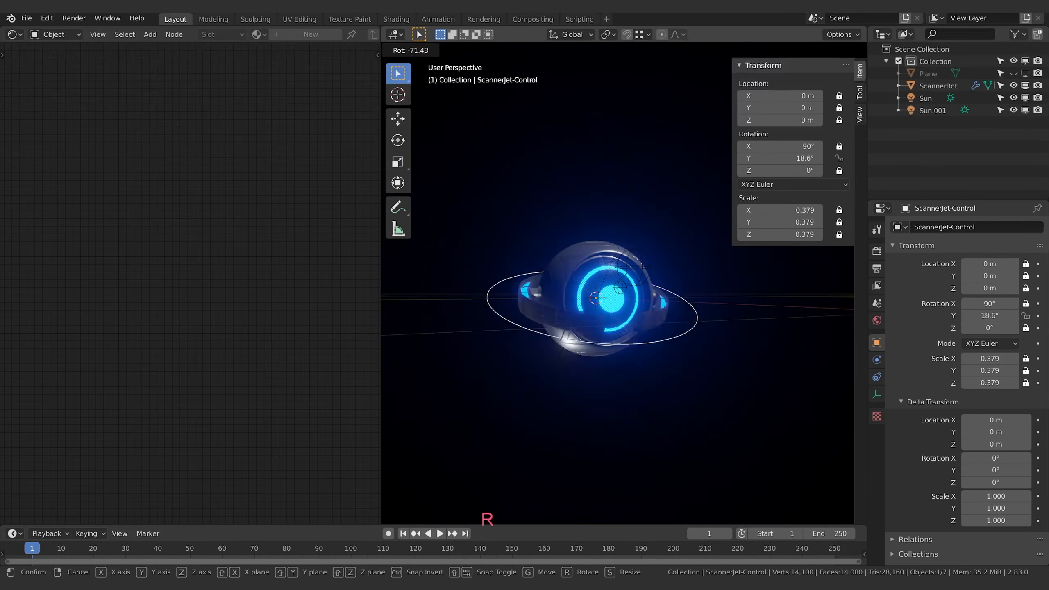
left_click(761, 374)
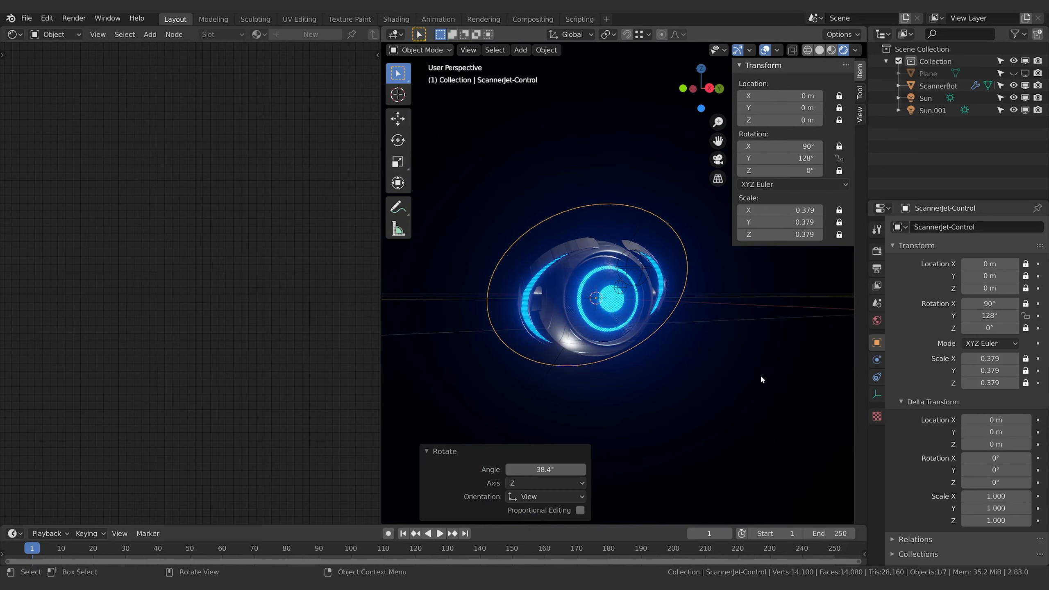
Select the ScannerBot Jets, examine their orientation on the robot from the front, and clear the selection
left_click(549, 316)
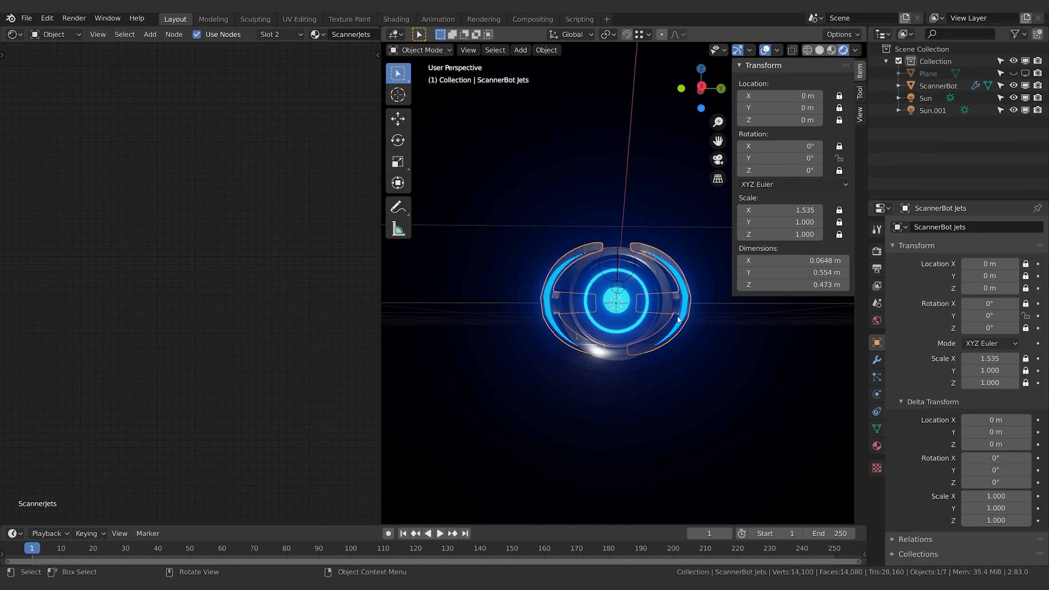
scroll(650, 327, "up", 3)
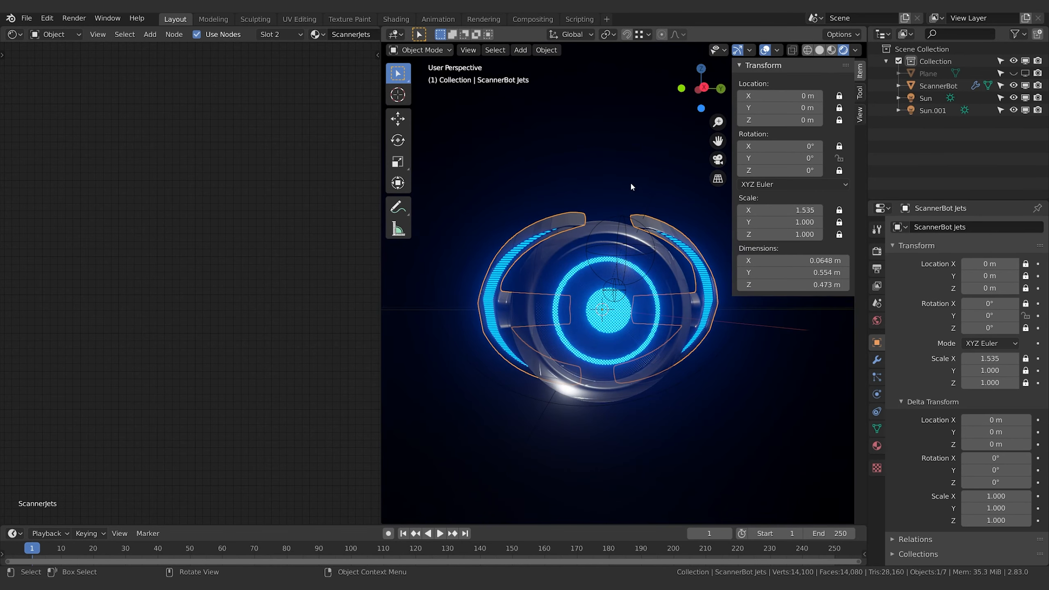
left_click(652, 158)
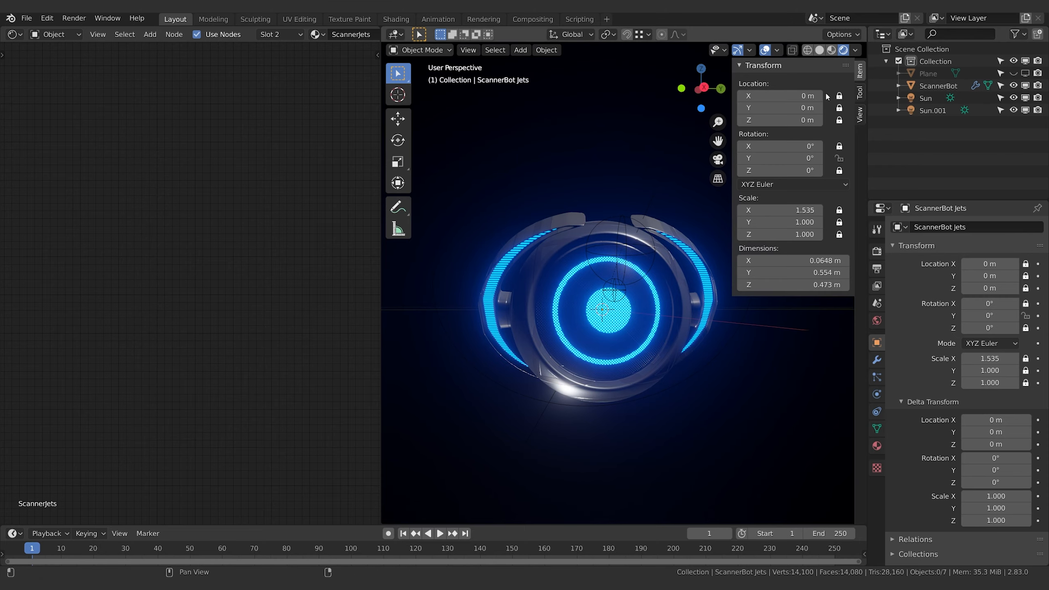
middle_click_drag(644, 173, 608, 170)
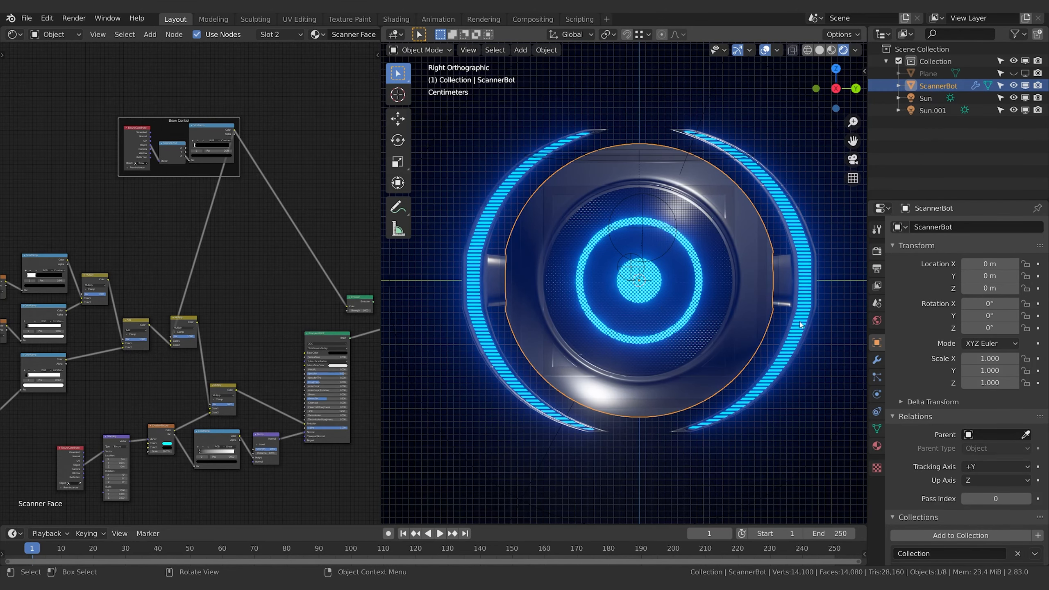
Duplicate the Iris Control's Value, Map Range and Combine XYZ nodes with their connected Mapping, Gradient Texture and ColorRamp, placing the copies below the originals
middle_click_drag(134, 242, 177, 127, "shift")
scroll(267, 282, "up", 1)
scroll(267, 284, "up", 2)
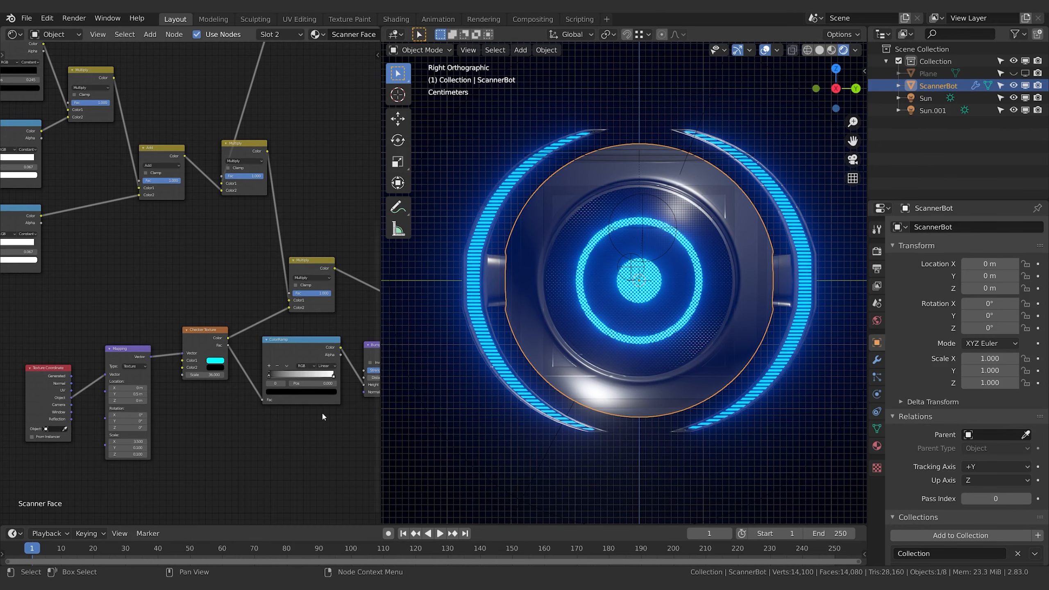
middle_click_drag(323, 416, 188, 430, "shift")
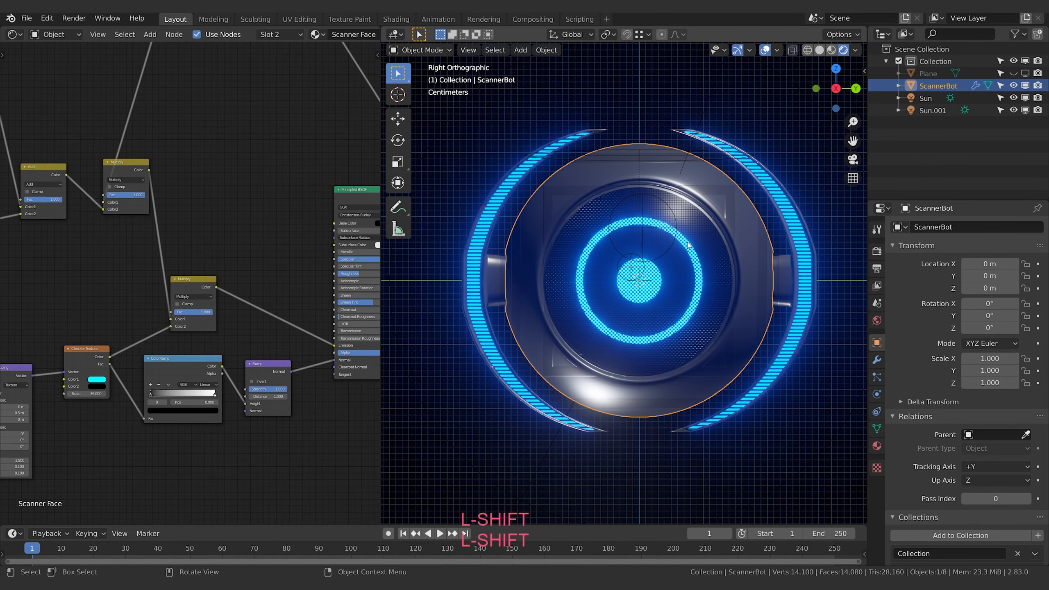
middle_click_drag(276, 408, 499, 310, "shift")
middle_click_drag(68, 420, 278, 443, "shift")
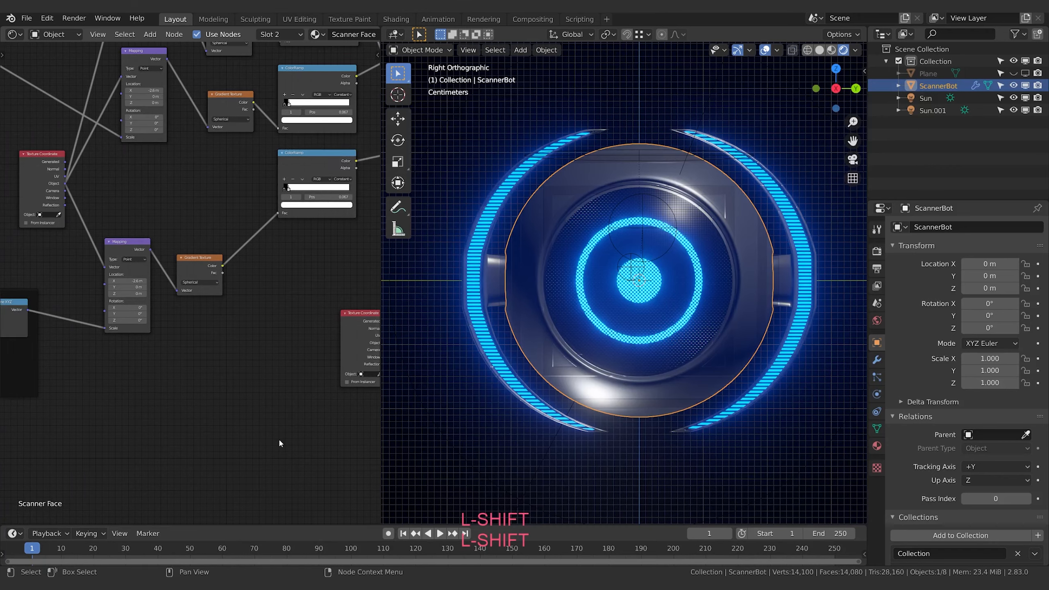
mouse_move(230, 382)
middle_mouse_down("shift")
mouse_move(281, 398)
mouse_move(449, 410)
mouse_move(532, 379)
middle_mouse_up("shift")
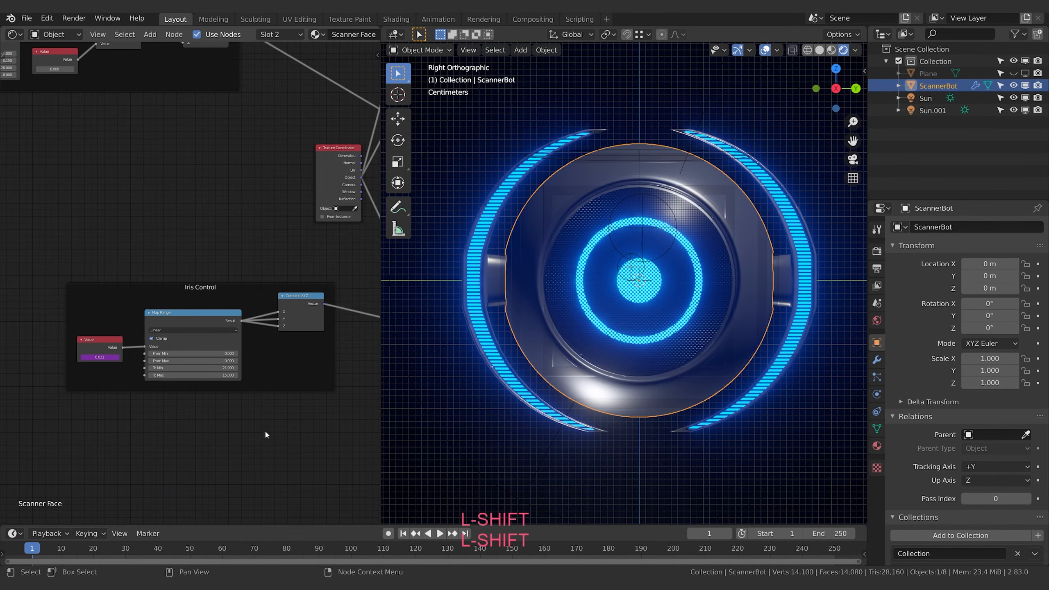
middle_click_drag(253, 409, 249, 409, "shift")
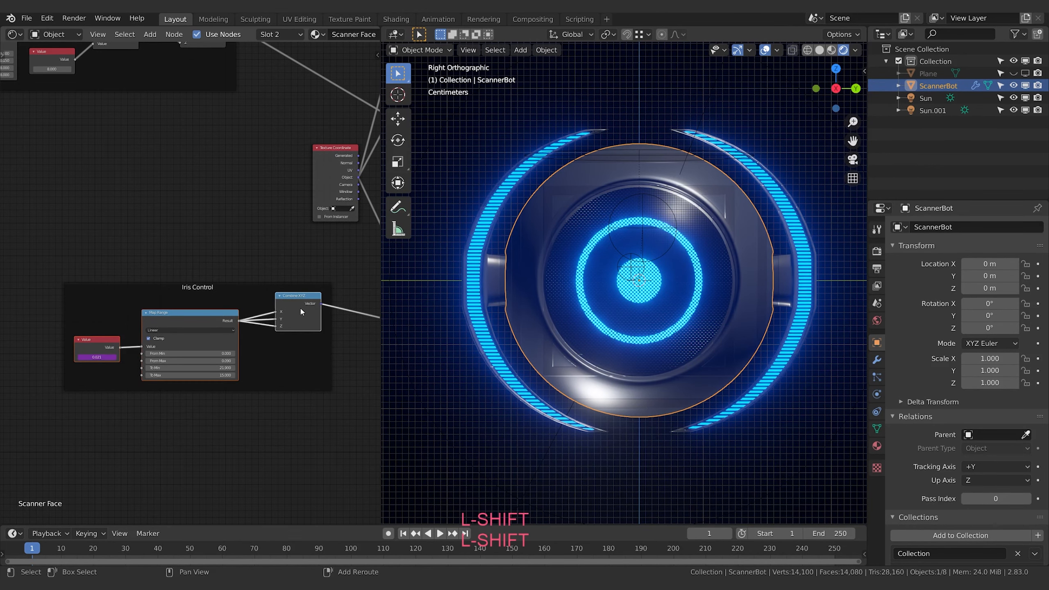
middle_click_drag(327, 389, 253, 380, "shift")
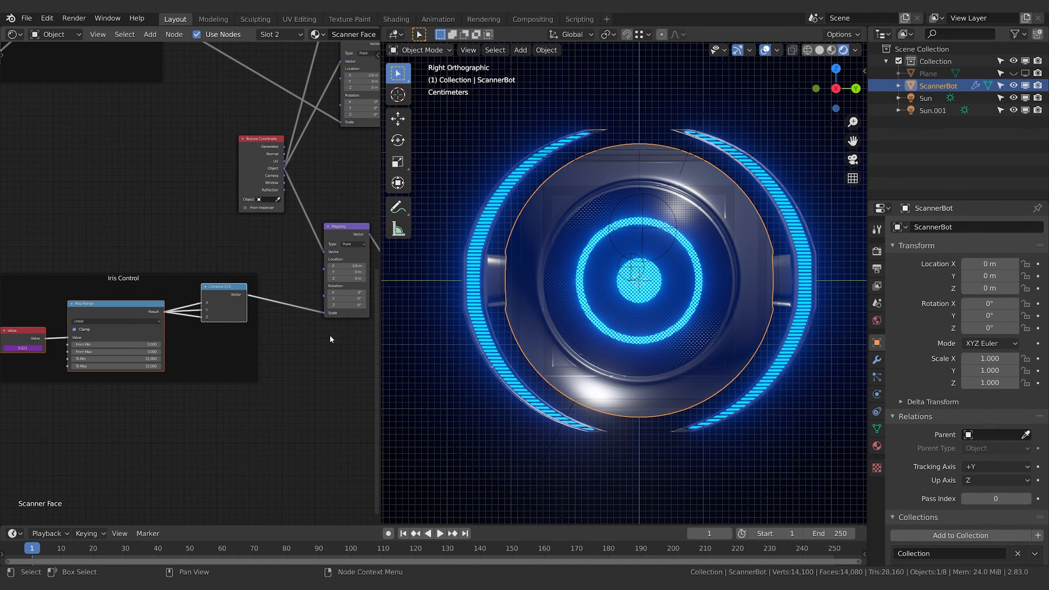
left_click(341, 227, "shift")
middle_click_drag(316, 360, 272, 340, "shift")
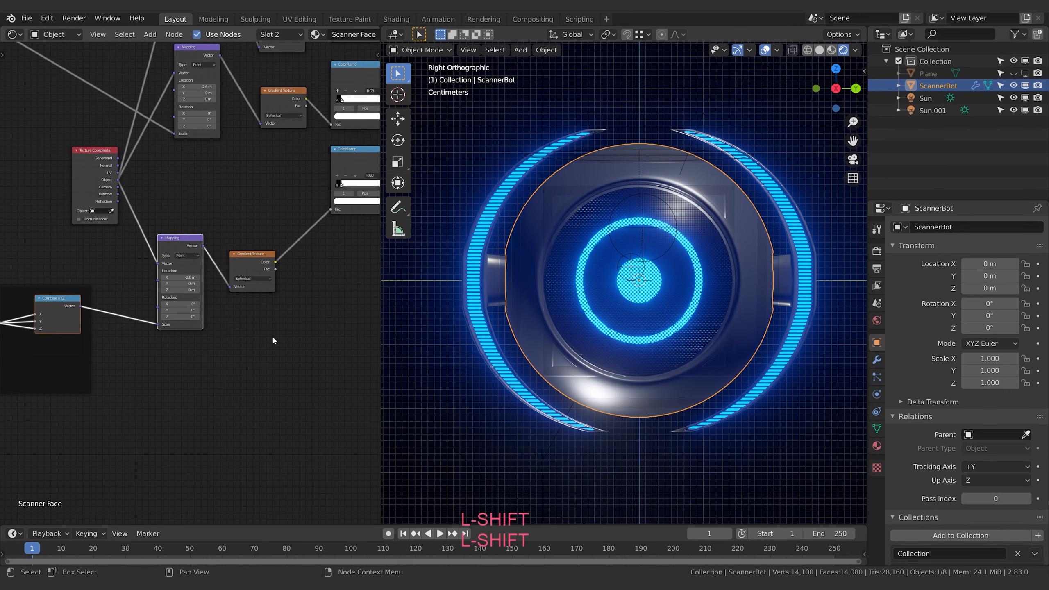
left_click(252, 256, "shift")
middle_click_drag(344, 279, 231, 300)
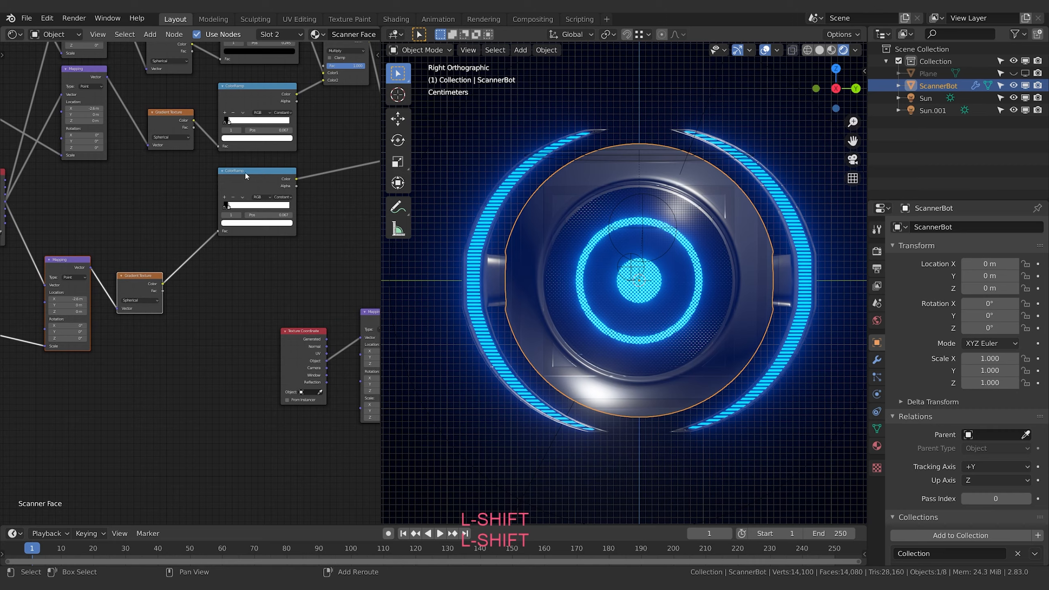
left_click(245, 176, "shift")
middle_click_drag(132, 381, 267, 296)
scroll(264, 297, "down", 3)
key("shift+d")
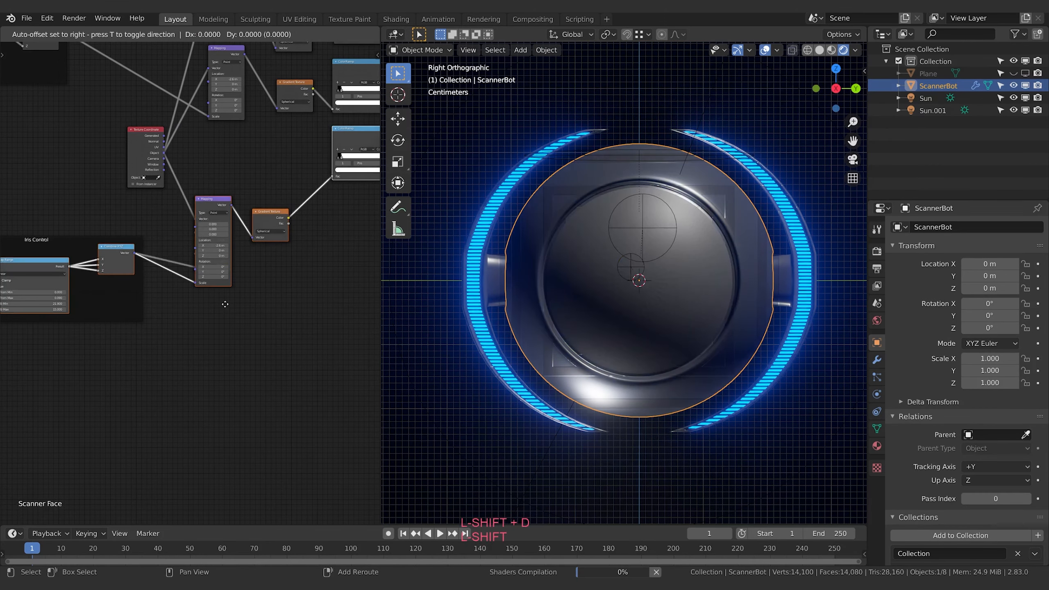
left_click(207, 417)
Move the Checker Texture node with its Texture Coordinate, Mapping, ColorRamp and Bump nodes down to free space in the Scanner Face material
middle_click_drag(274, 386, 12, 425)
left_click(30, 298)
left_click(92, 284, "shift")
left_click(149, 280, "shift")
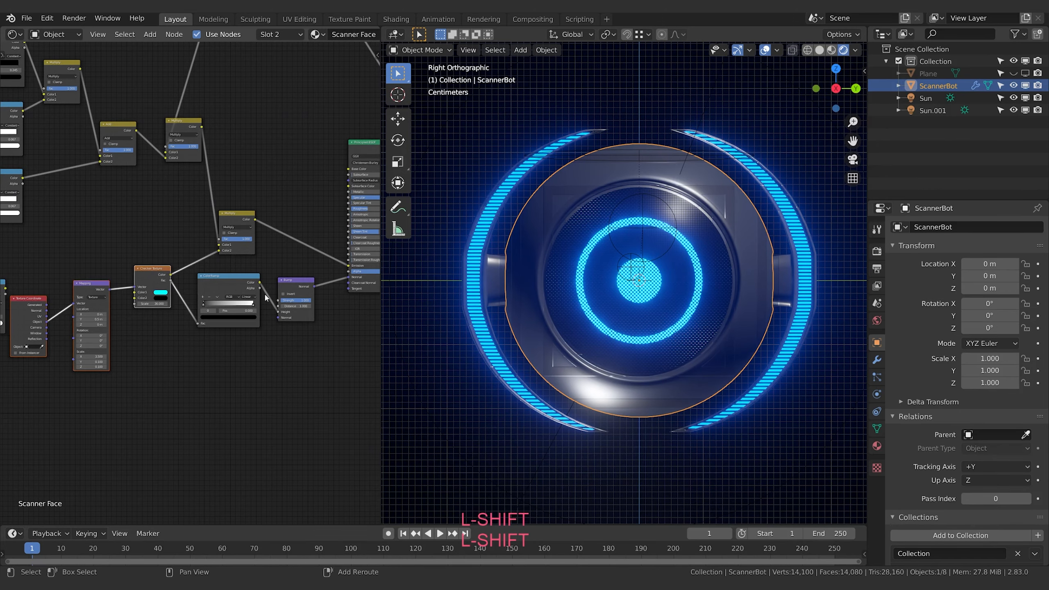
left_click(229, 285, "shift")
left_click(295, 285, "shift")
key("g")
left_click(296, 391)
middle_click_drag(126, 289, 220, 265)
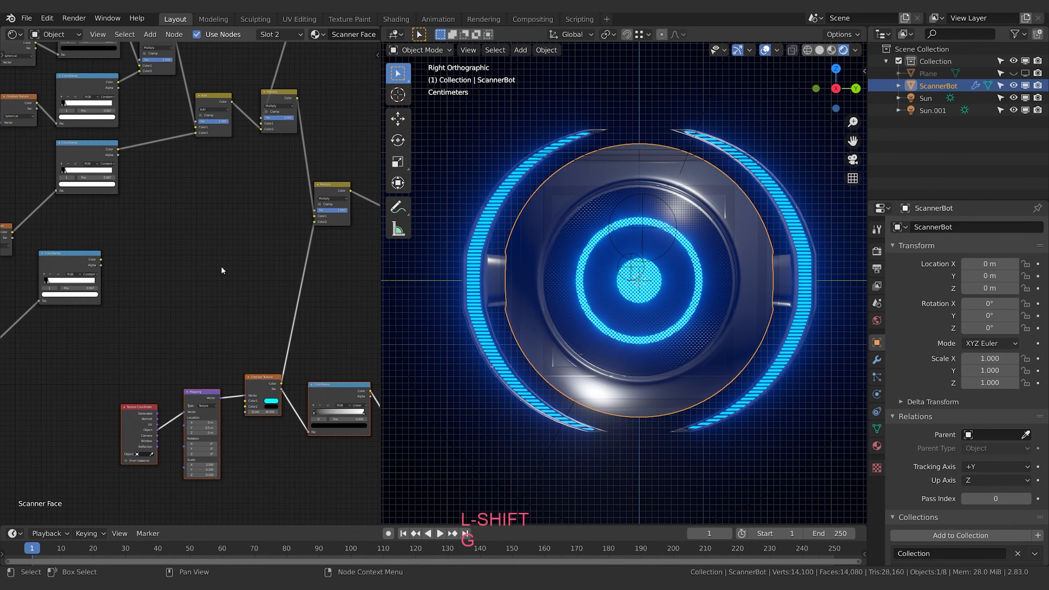
Reposition the final Multiply node and the duplicated ColorRamp to open up space between them in the Scanner Face material
left_click(335, 193)
key("g")
left_click(400, 234)
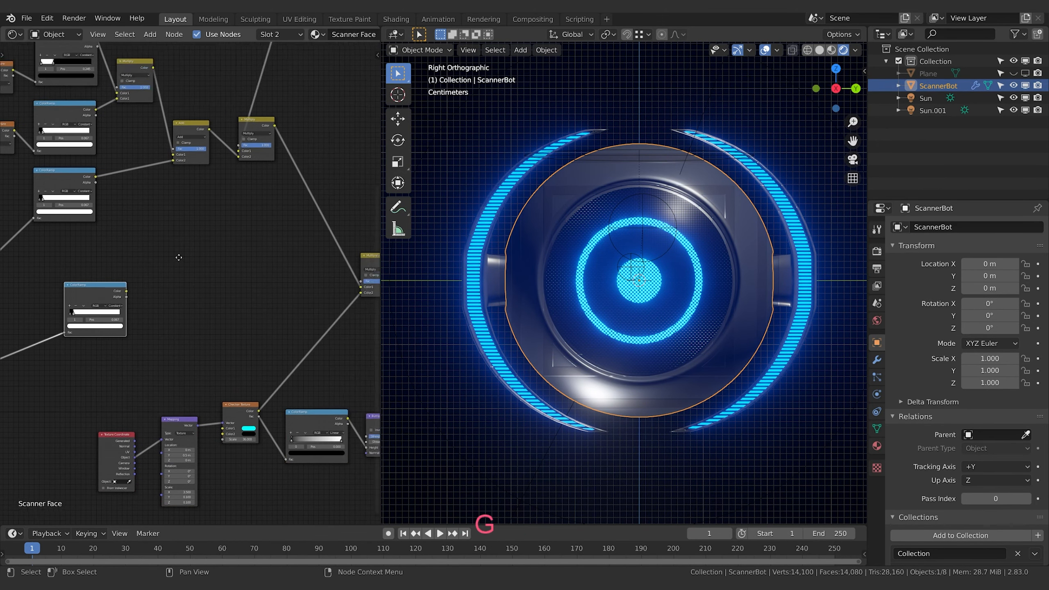
middle_click_drag(178, 257, 172, 257)
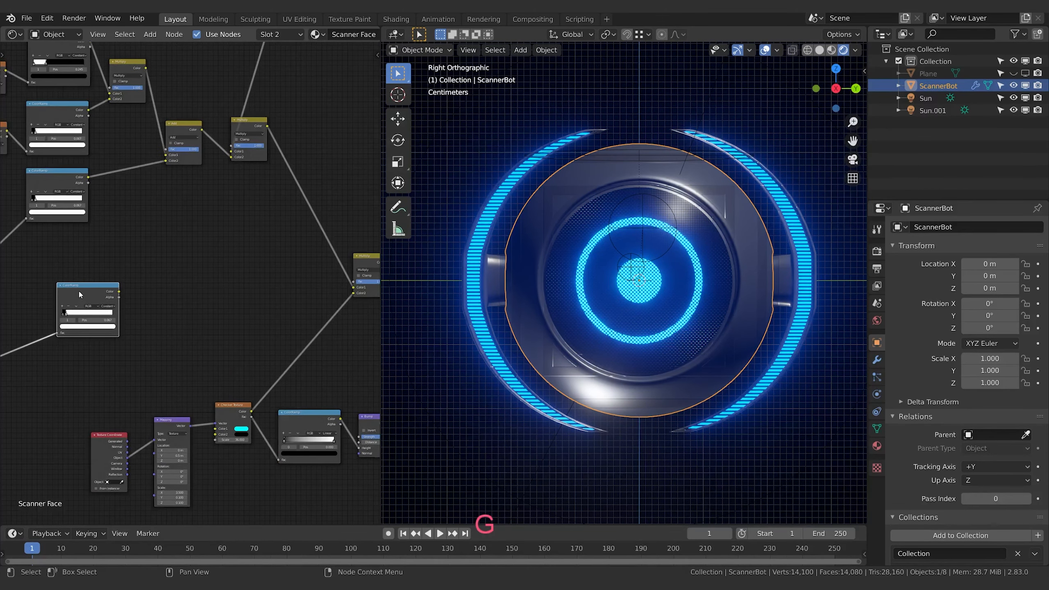
key("g")
left_click(123, 234)
middle_click_drag(209, 201, 183, 231)
left_click(218, 148)
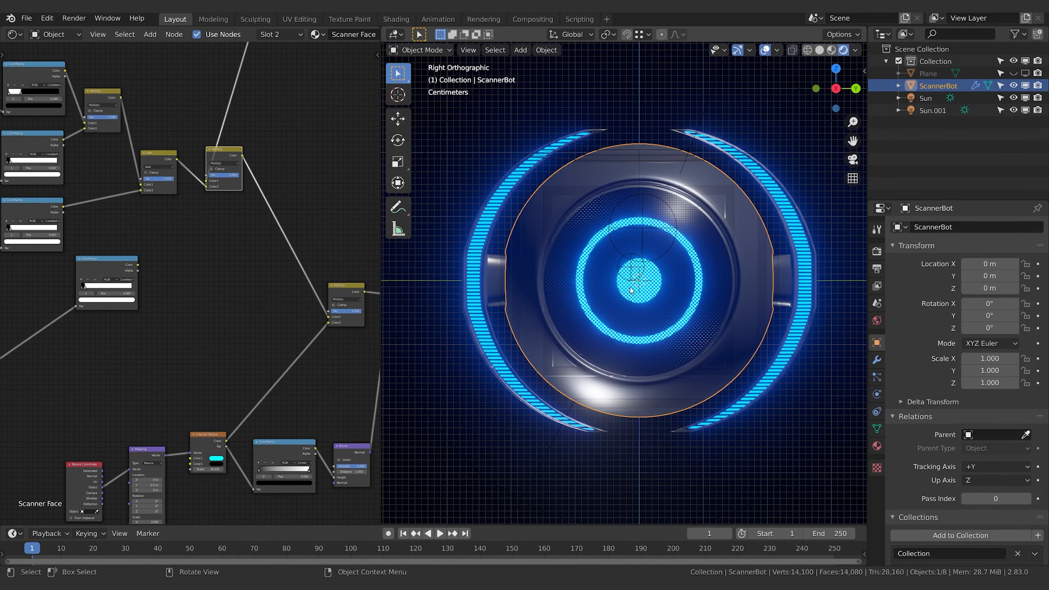
Adjust the duplicated ColorRamp's white stop to about 0.103 and shift the node closer to the Multiply nodes
middle_click_drag(132, 307, 294, 280)
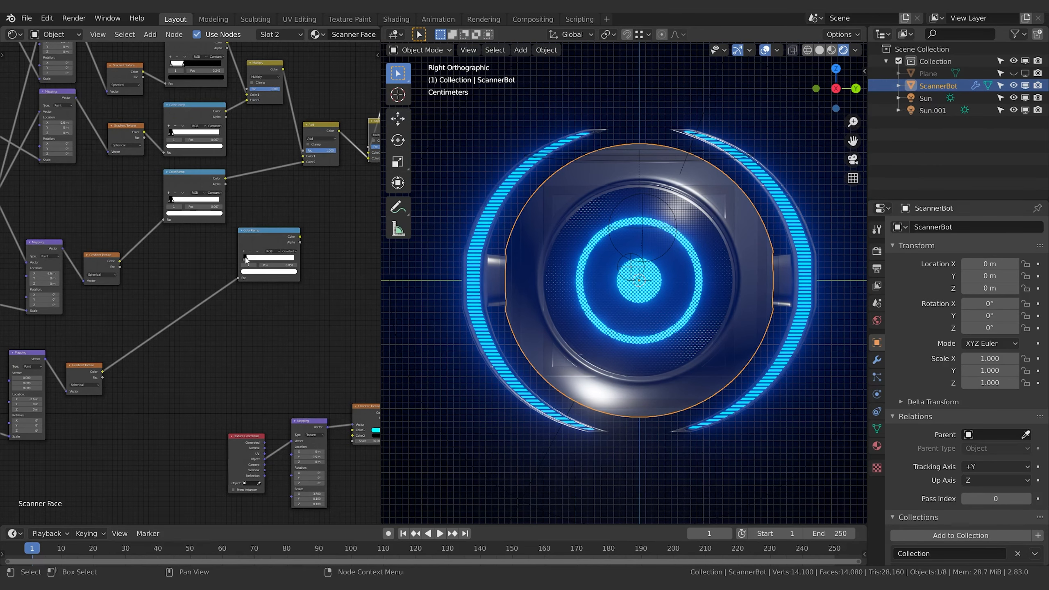
left_click_drag(246, 259, 242, 260)
left_click(244, 261)
scroll(244, 262, "up", 3)
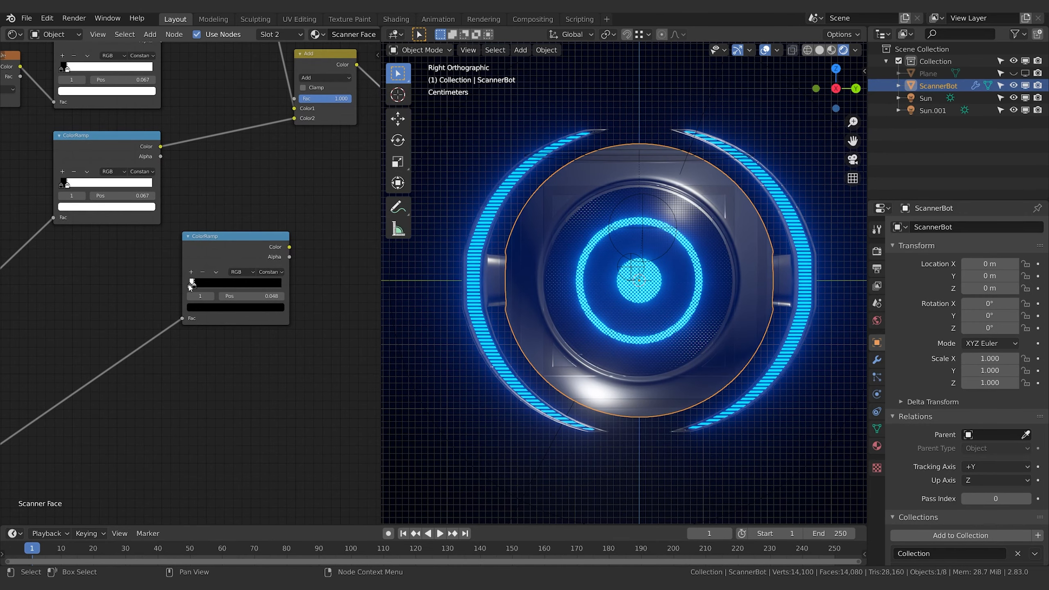
left_click_drag(190, 287, 198, 289)
scroll(196, 287, "down", 4)
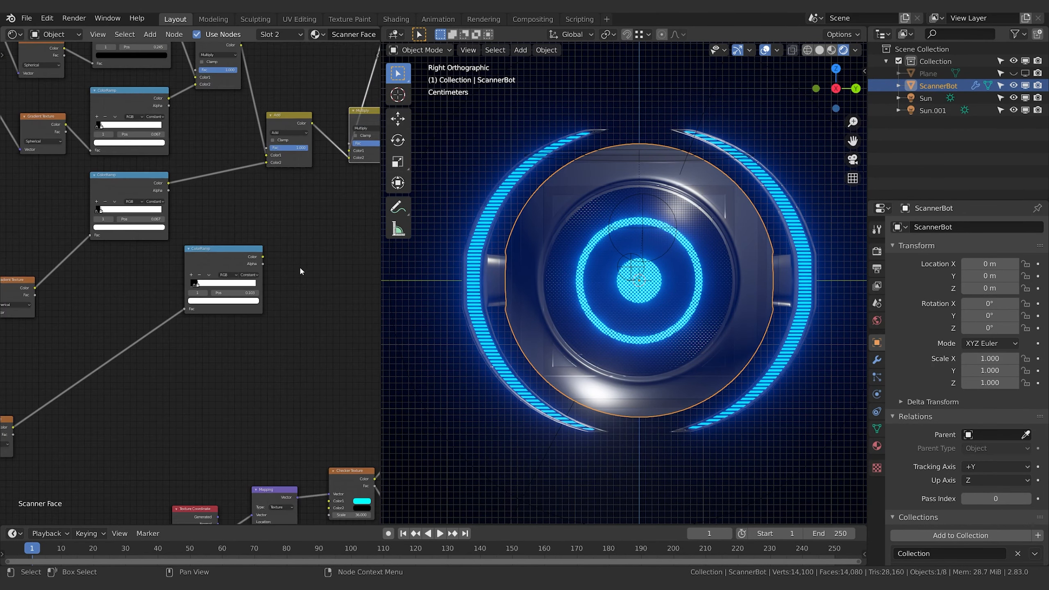
middle_click_drag(302, 263, 161, 274)
middle_click_drag(128, 239, 133, 226)
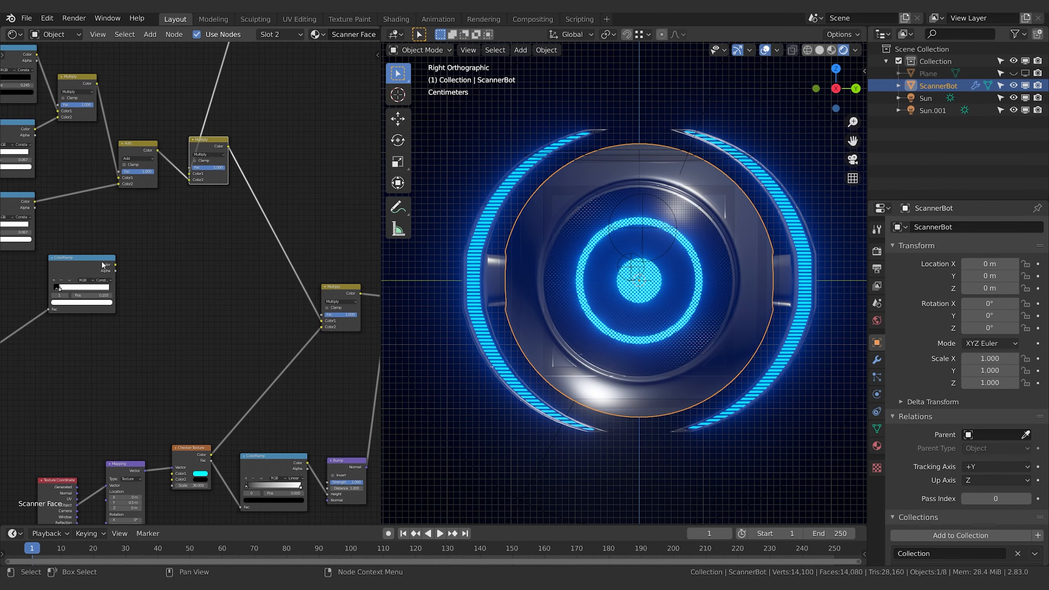
left_click_drag(102, 263, 135, 261)
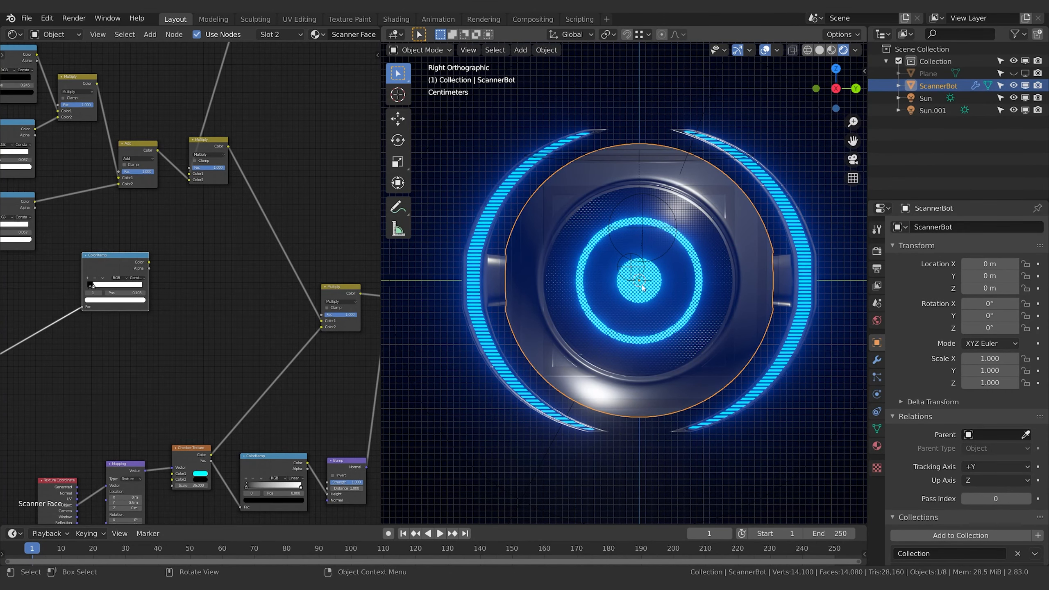
Duplicate the Multiply node onto the link before the final Multiply node and feed the duplicated ColorRamp's Color into the copy's Color2
left_click(209, 142)
key("shift+d")
left_click(270, 195)
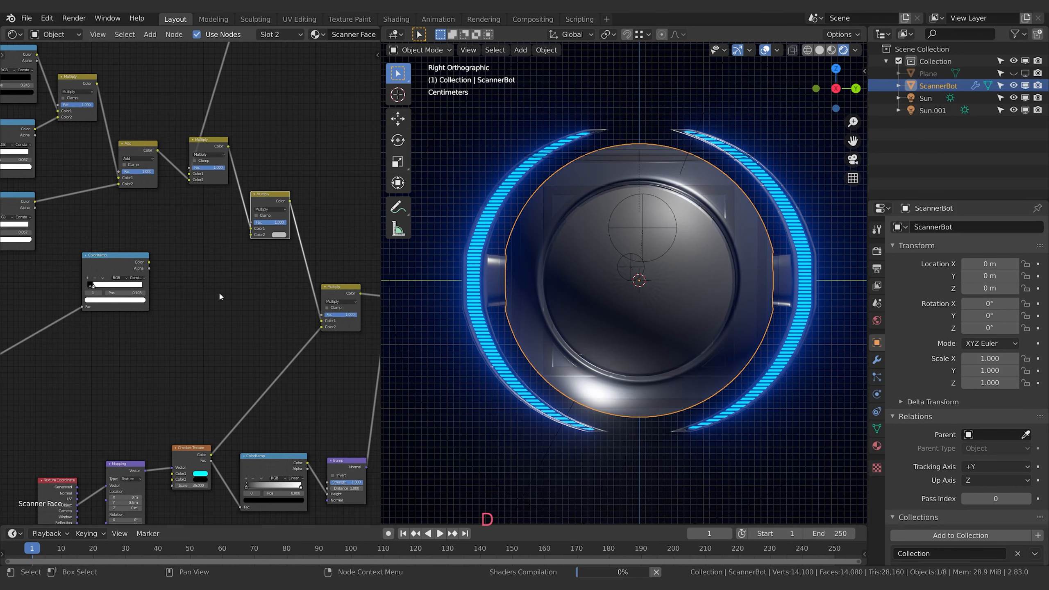
left_click_drag(149, 263, 257, 234)
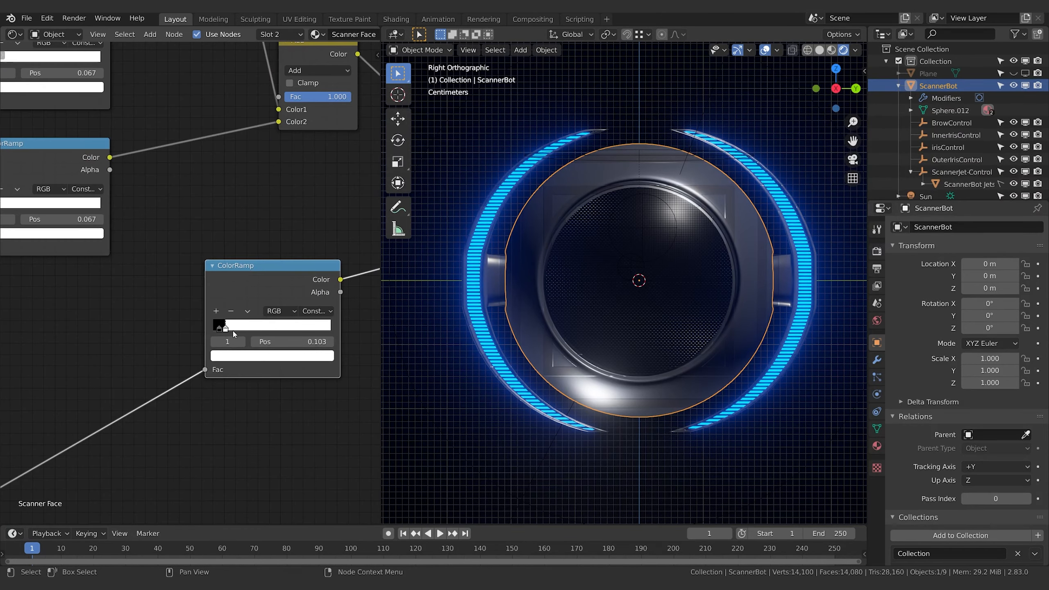
Move the duplicated ColorRamp's white stop to 0.000 and link the Texture Coordinate's Object output to the duplicated Mapping node's Vector input
left_click_drag(225, 329, 216, 328)
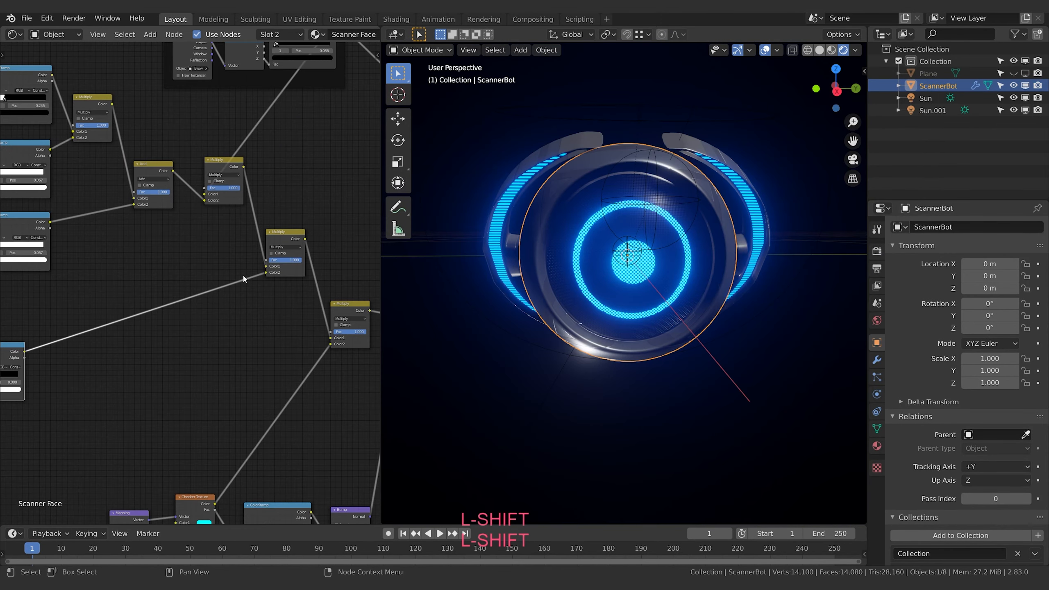
middle_click_drag(104, 341, 281, 311, "shift")
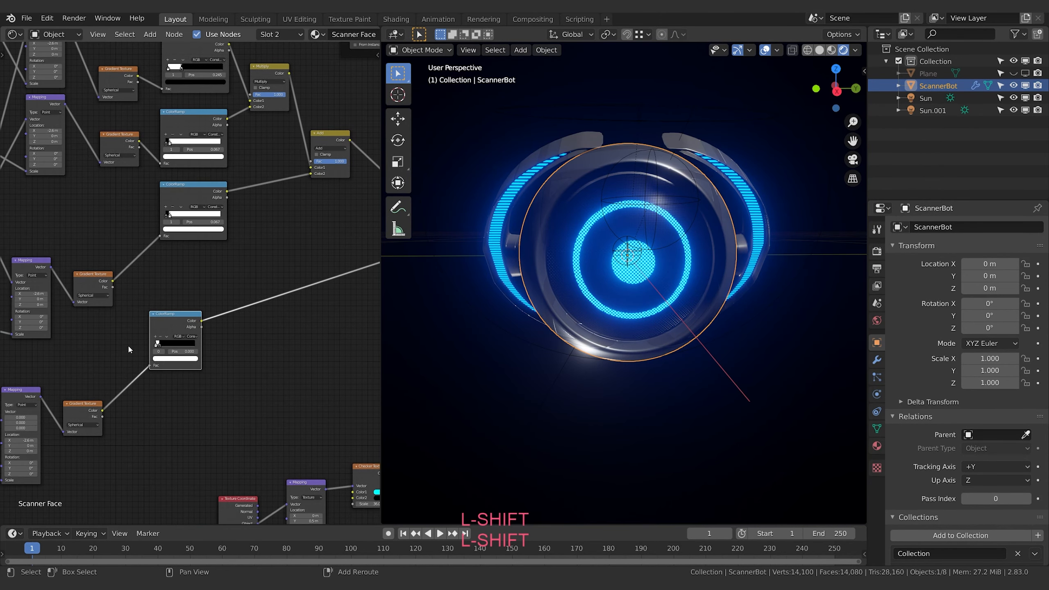
mouse_move(77, 374)
middle_mouse_down("shift")
mouse_move(256, 344)
mouse_move(273, 327)
middle_mouse_up("shift")
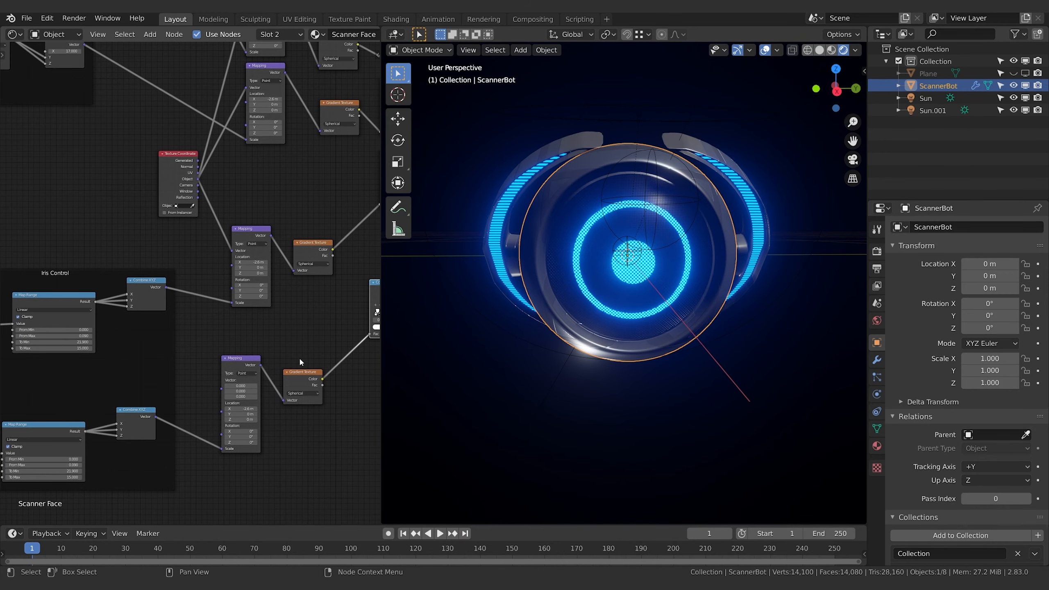
mouse_move(194, 180)
left_mouse_down()
mouse_move(181, 182)
mouse_move(207, 177)
left_mouse_up()
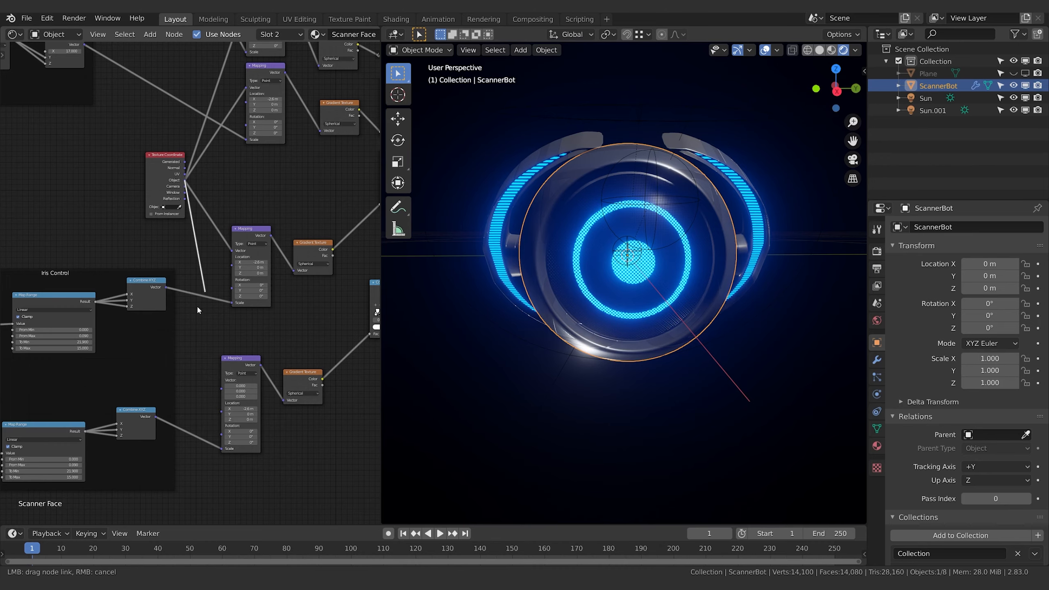
left_click_drag(198, 309, 225, 389)
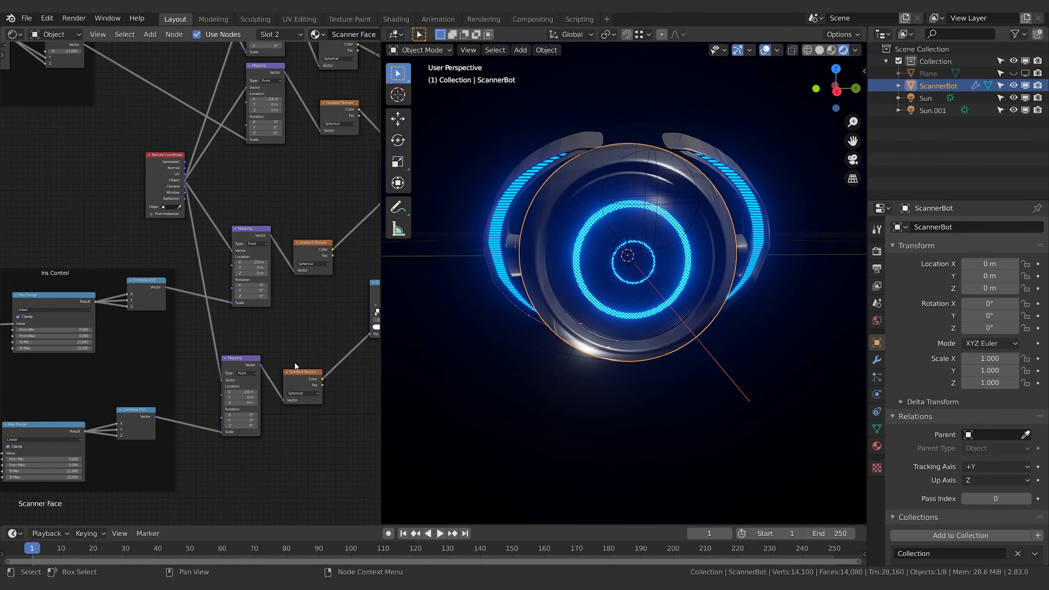
Duplicate the irisControl empty in place under ScannerBot and rename the copy InnerIrisControl
middle_click_drag(295, 363, 57, 371)
middle_click_drag(360, 304, 106, 250)
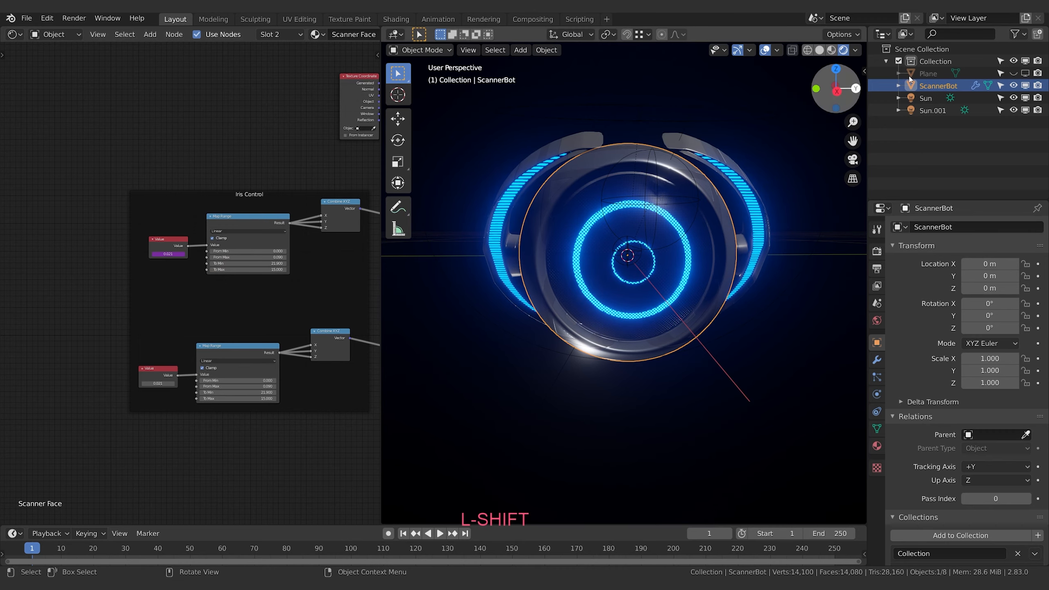
left_click(898, 85)
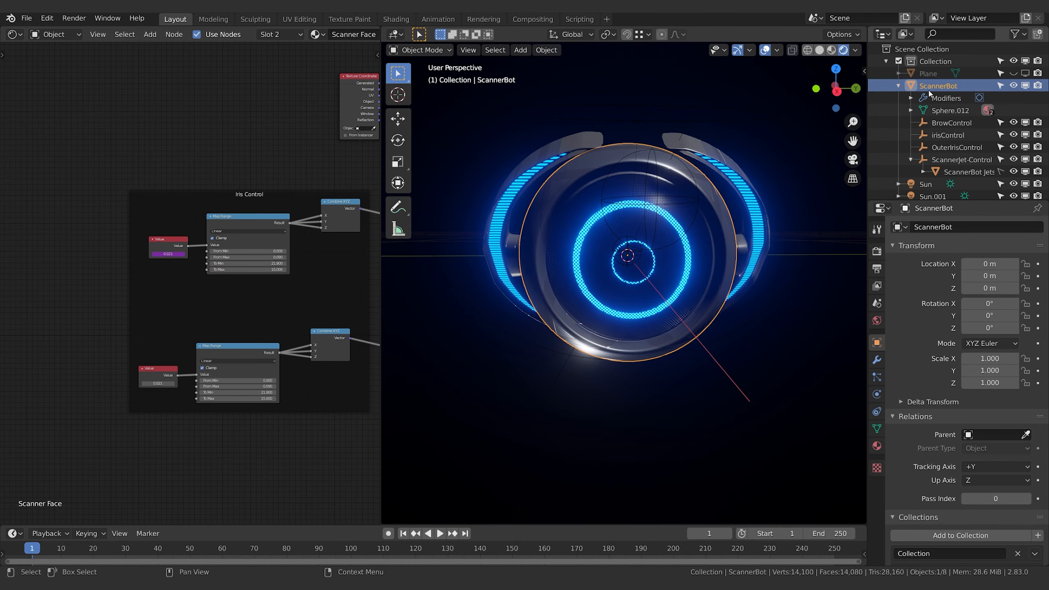
left_click(949, 135)
left_click(911, 160)
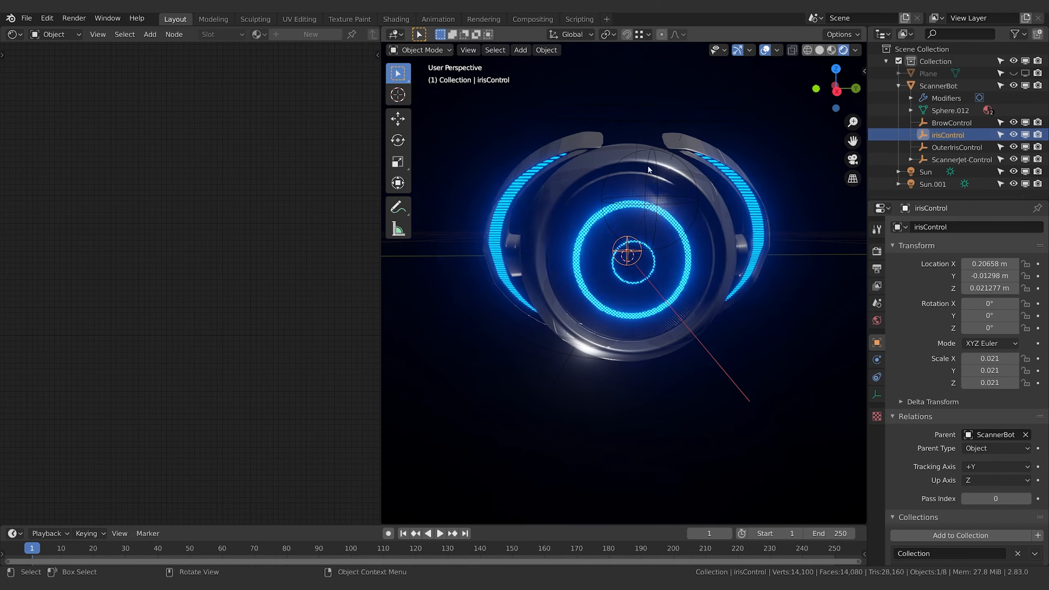
key("shift+d")
key("Escape")
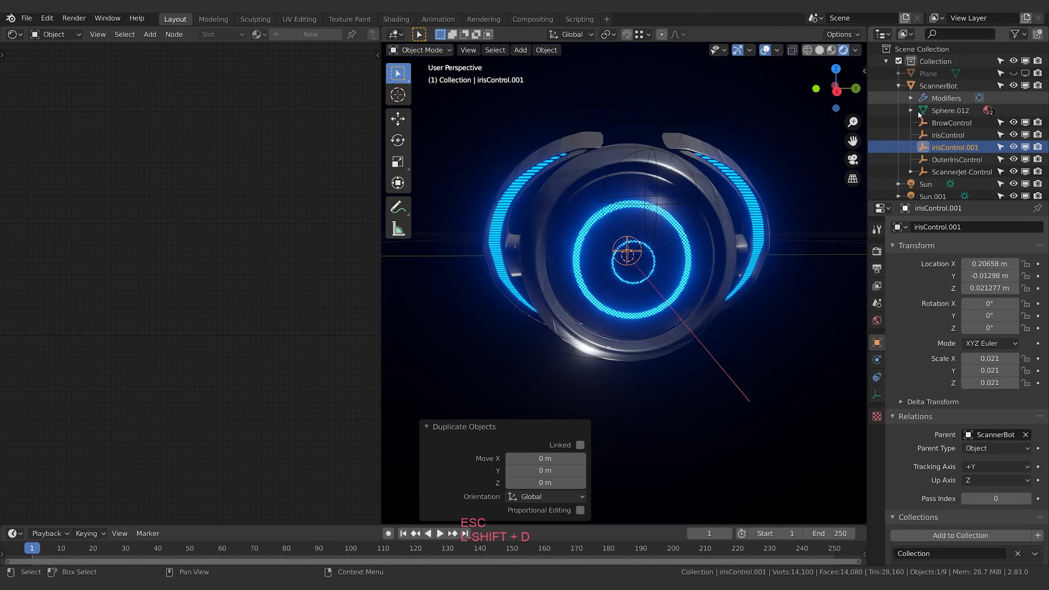
double_click(957, 147)
type("Inn")
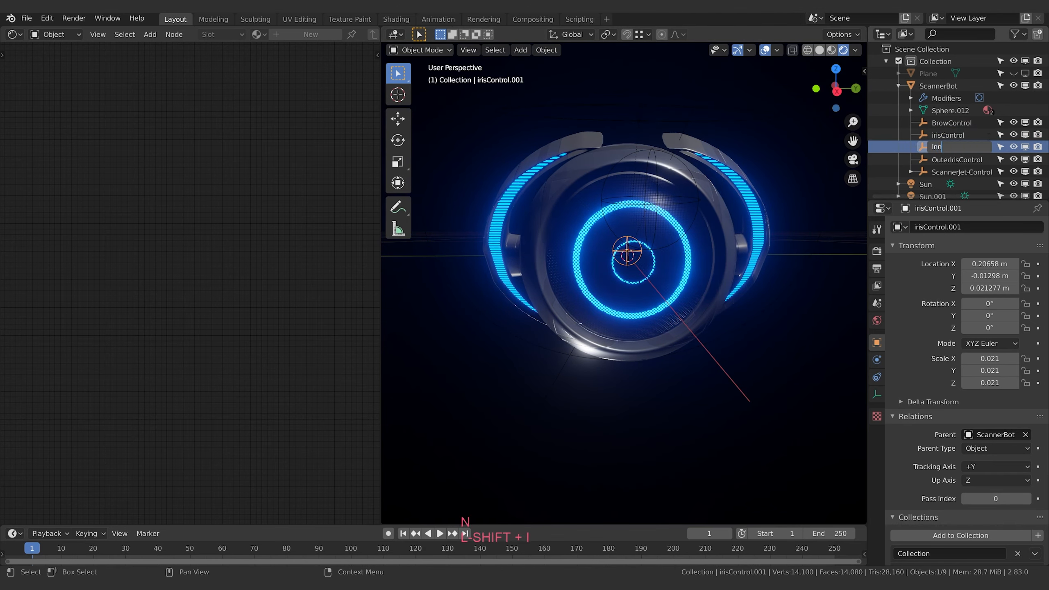
type("erIrisControl")
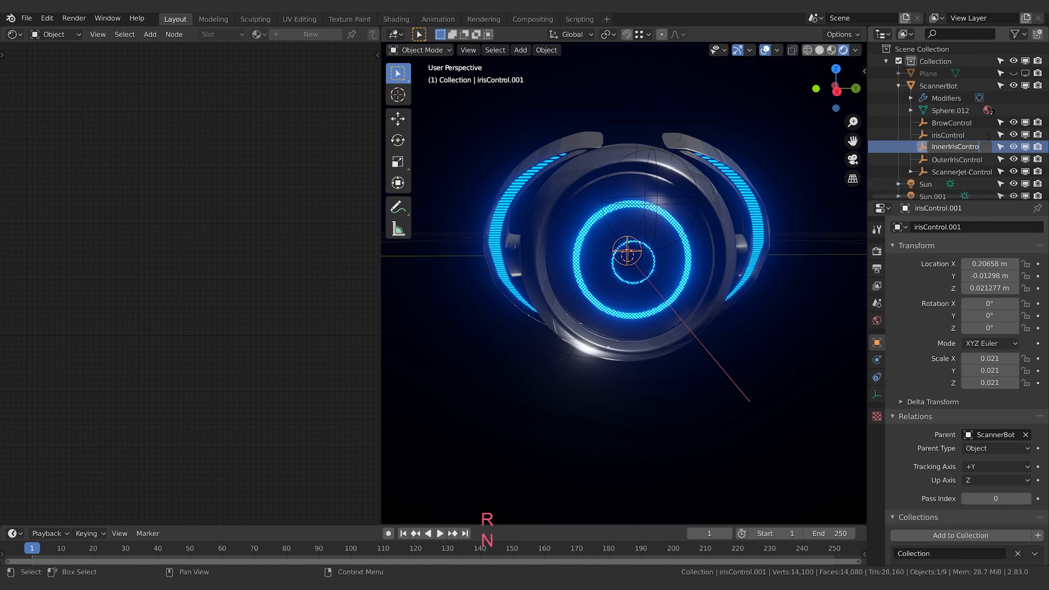
key("Return")
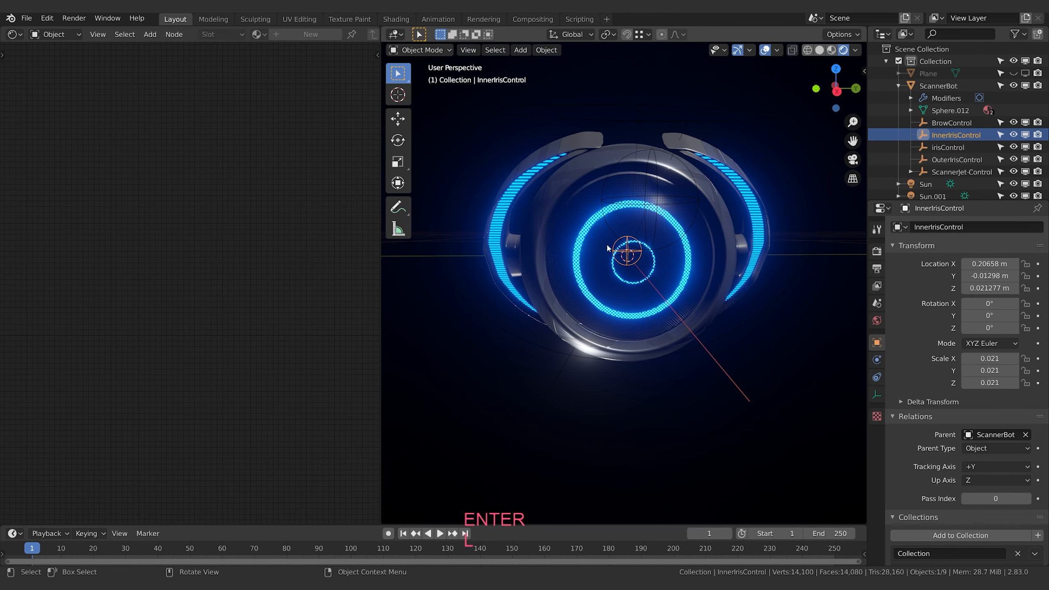
Add a driver to the duplicated Value node in ScannerBot's Scanner Face material and set its target object to InnerIrisControl
left_click(938, 86)
right_click(145, 389)
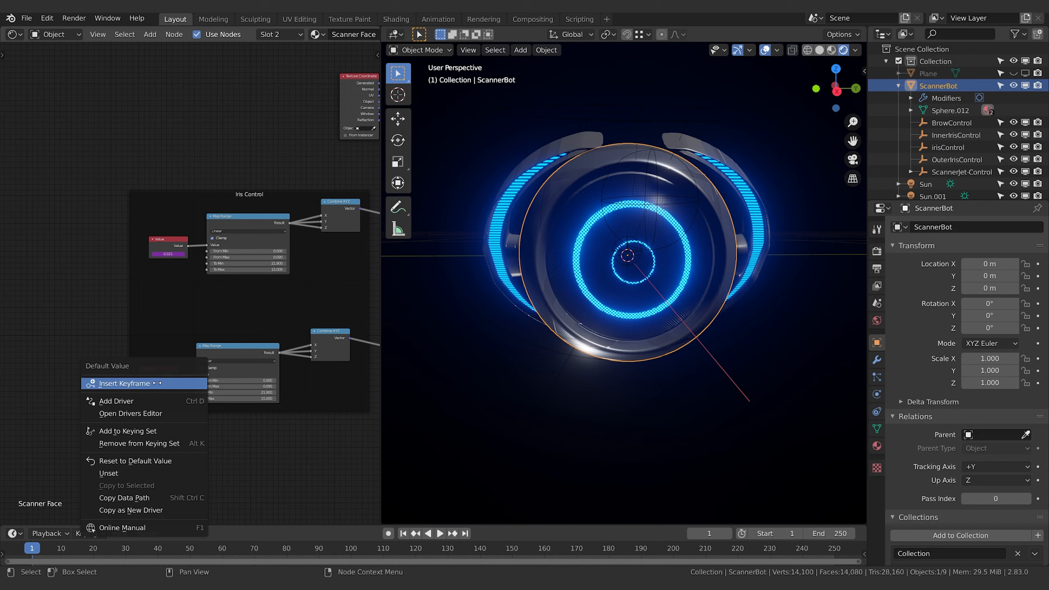
left_click(145, 403)
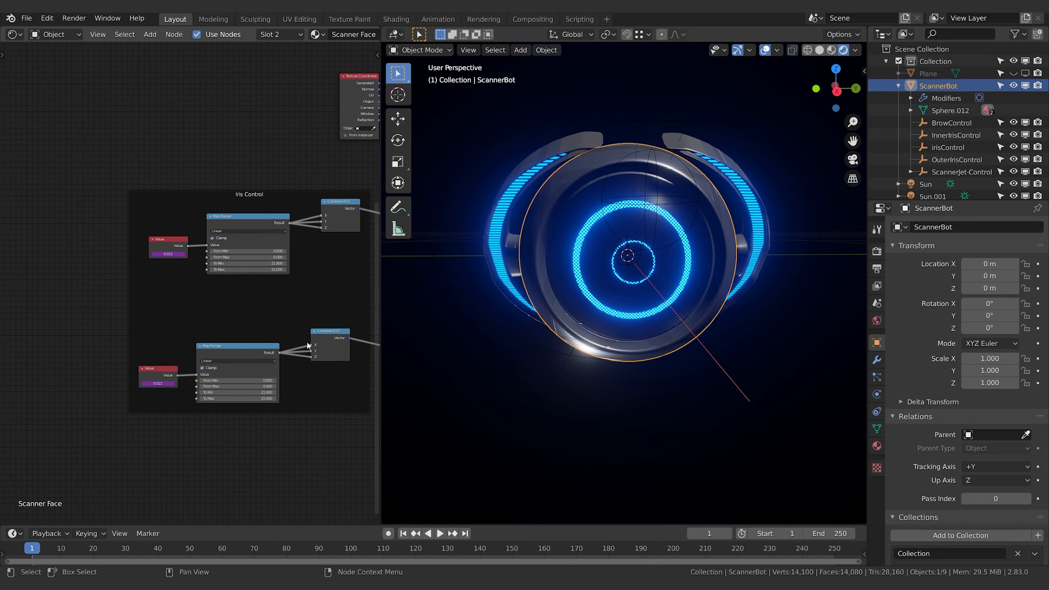
right_click(158, 384)
left_click(136, 409)
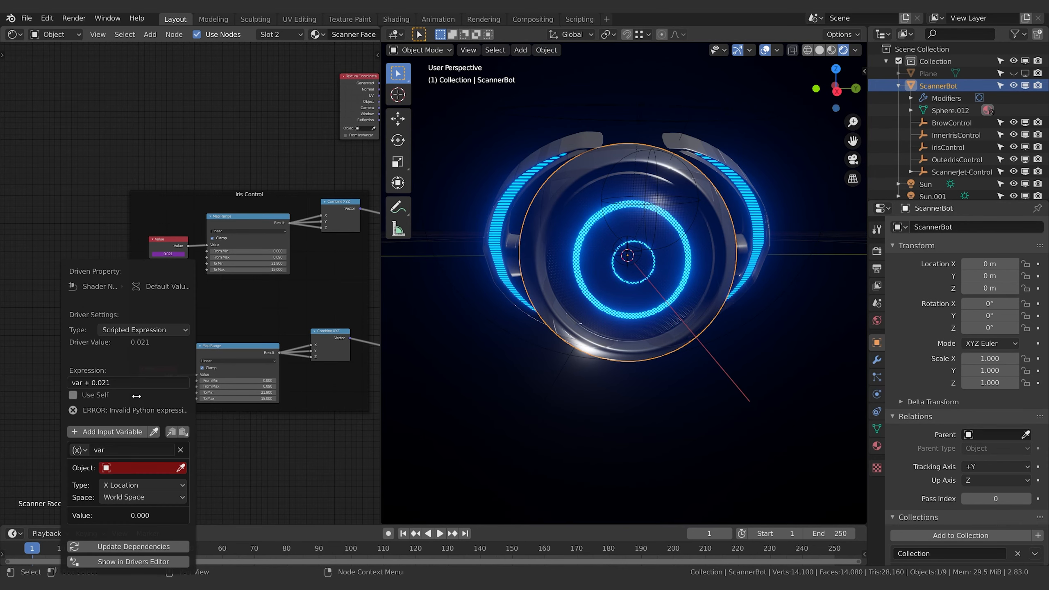
left_click(123, 473)
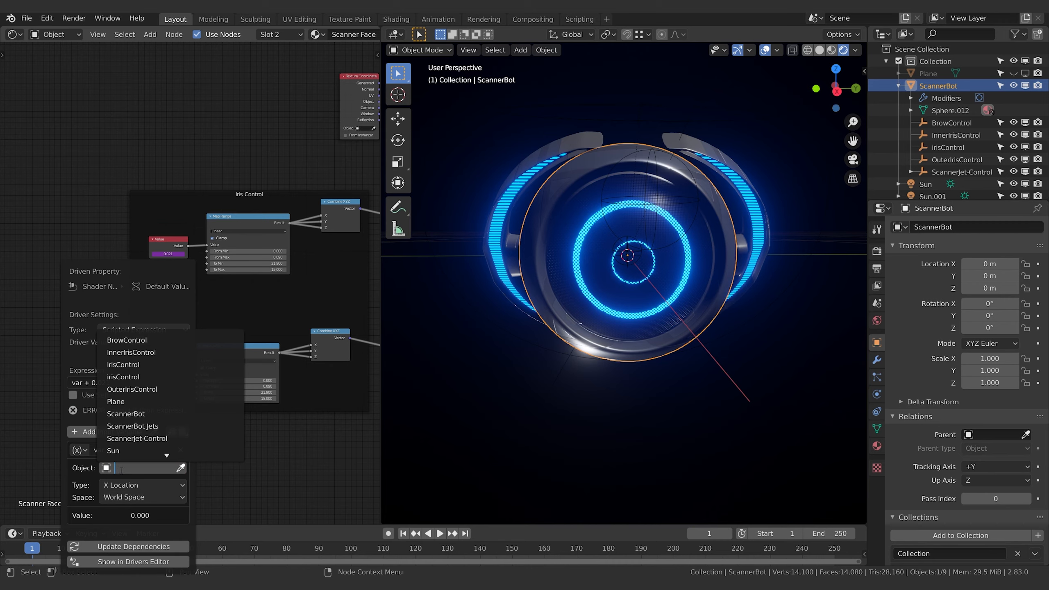
left_click(157, 363)
Set the driver variable to Z Location in Local Space and the driver expression to var
left_click(143, 485)
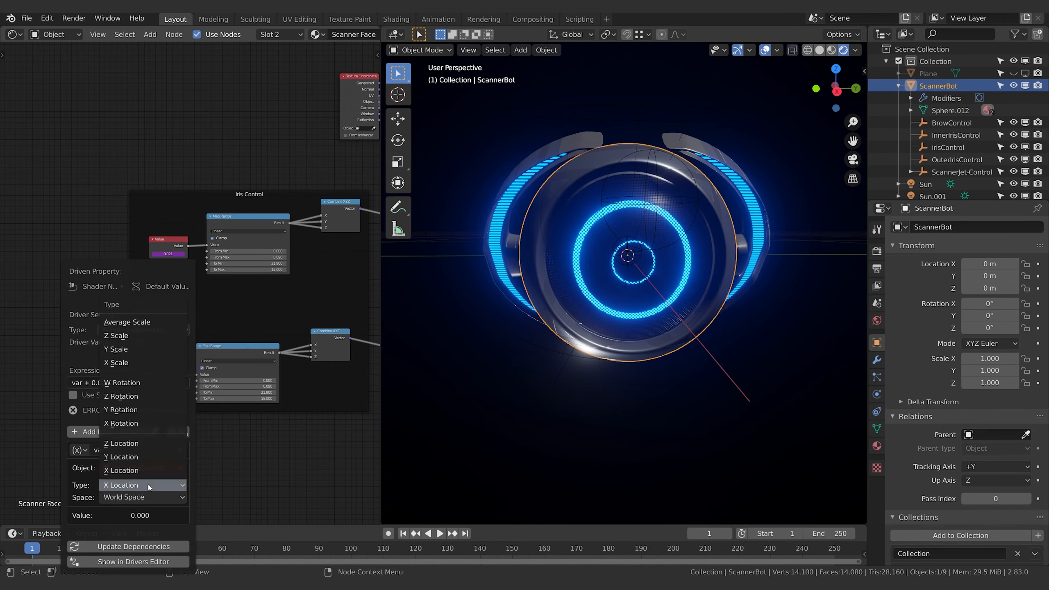
left_click(145, 443)
left_click(142, 497)
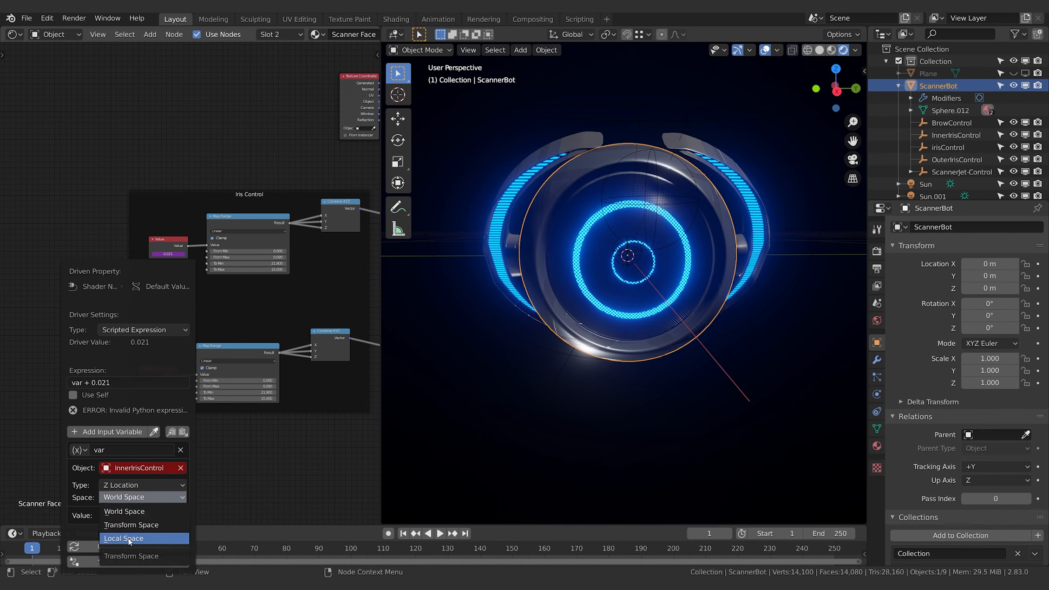
left_click(117, 529)
left_click(85, 383)
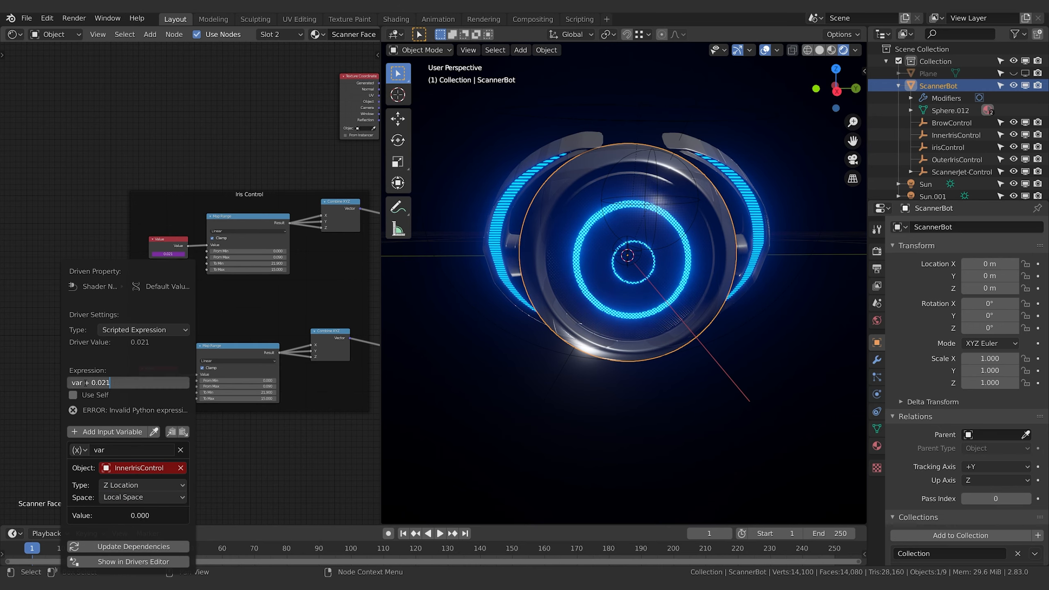
key("BackSpace")
left_click(157, 365)
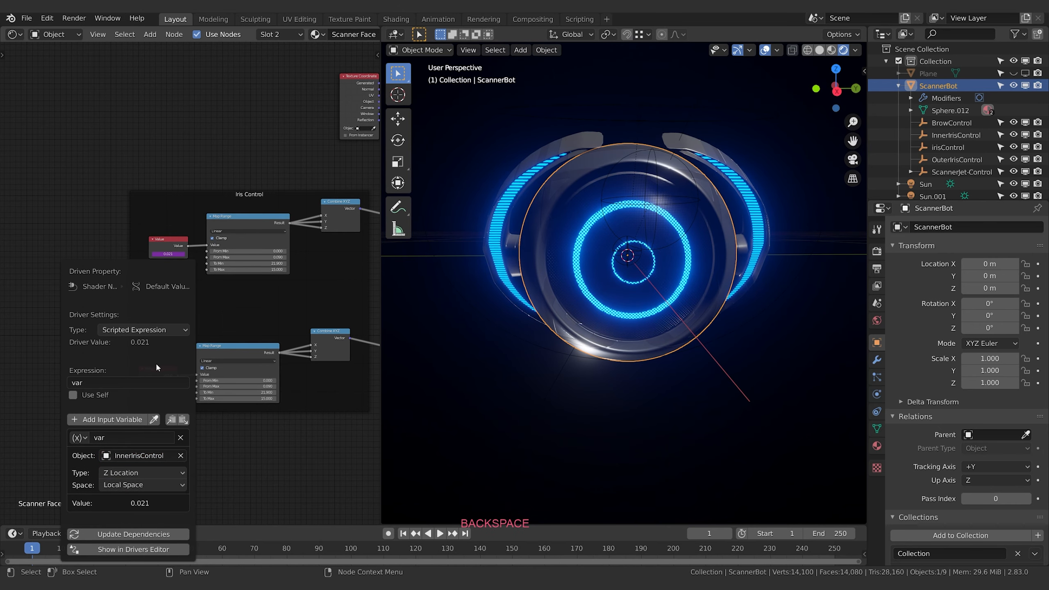
Move InnerIrisControl down by about 0.015 m to test the driven inner iris
left_click(954, 135)
key("g")
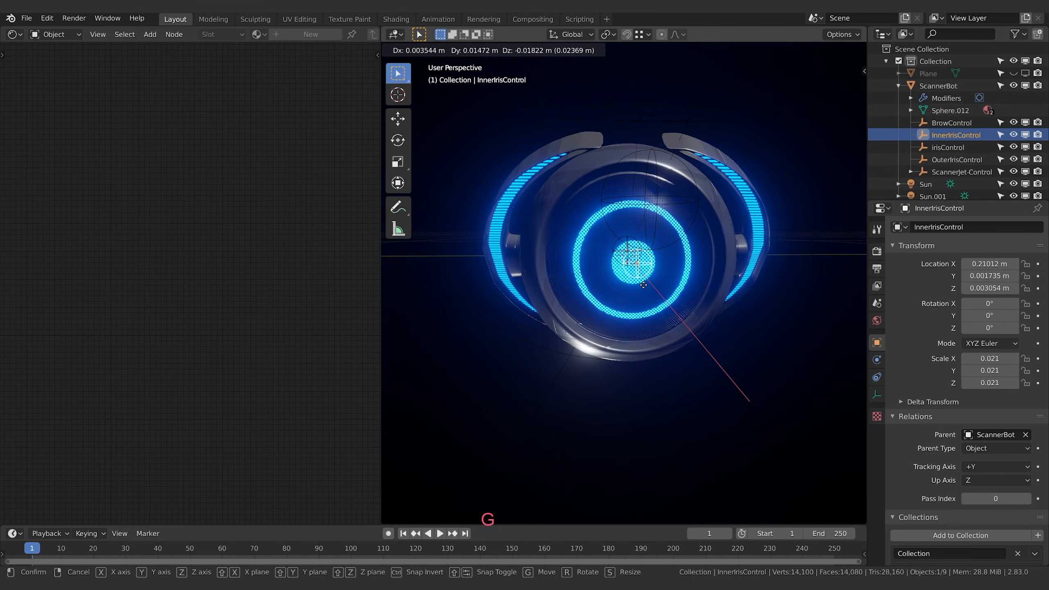
left_click(642, 283)
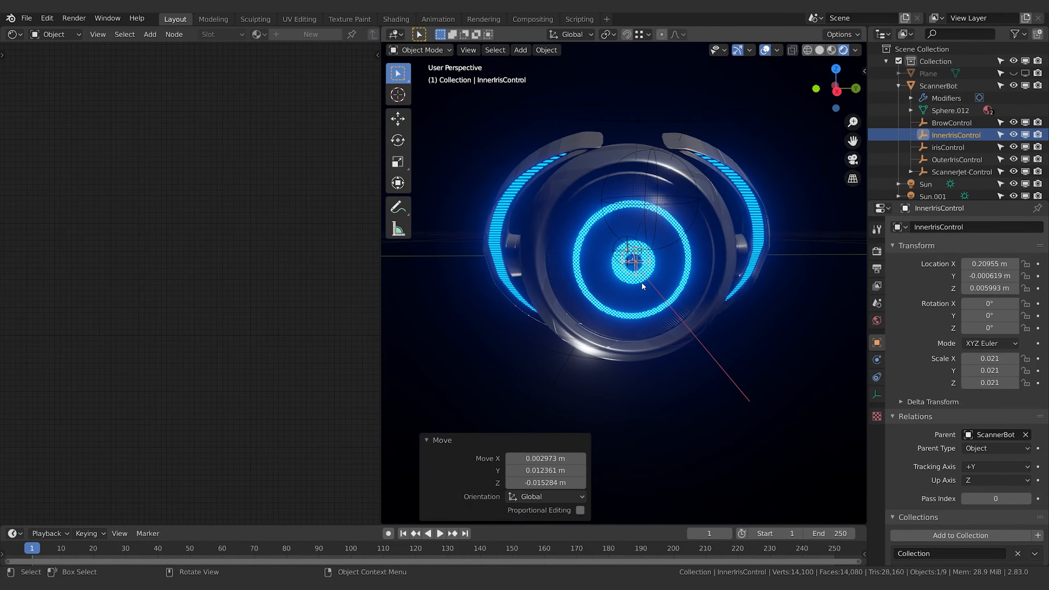
Select irisControl and move it twice to test the iris size, ending at a Z location of about 0.0213 m
left_click(620, 243)
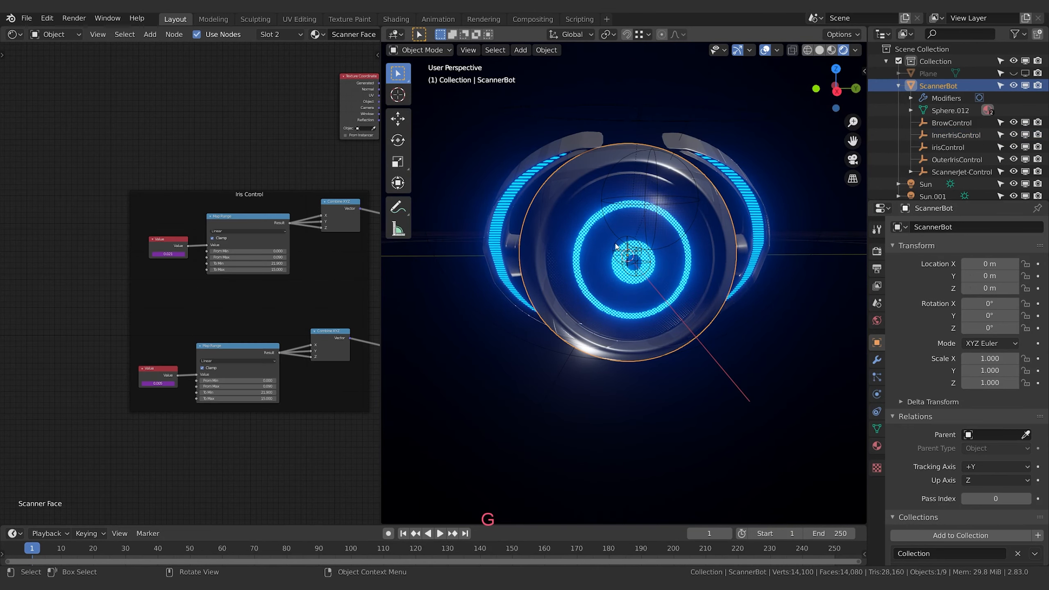
left_click(621, 243)
key("g")
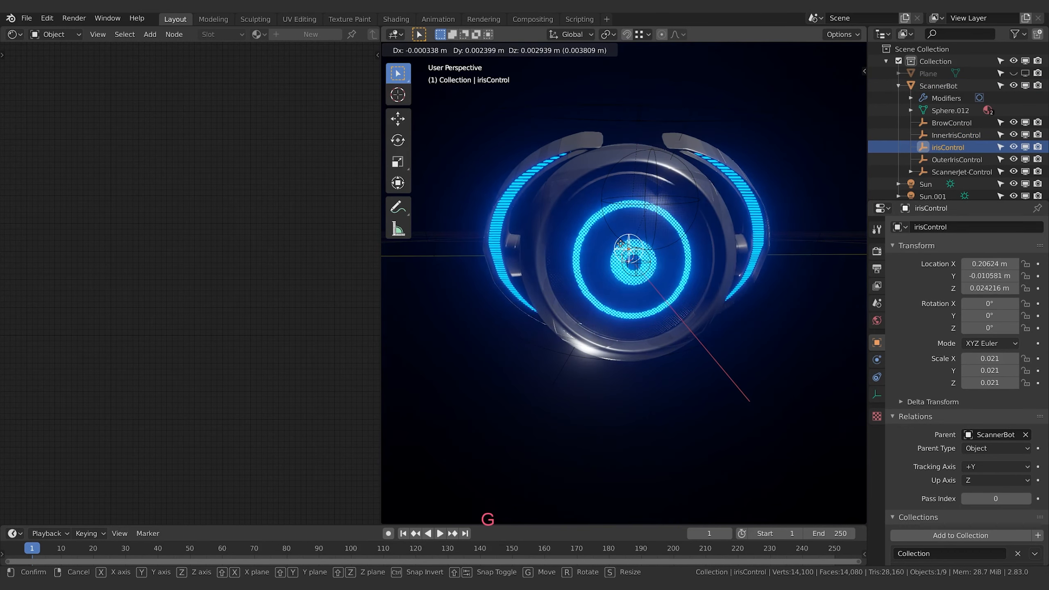
left_click(676, 248)
key("g")
left_click(659, 278)
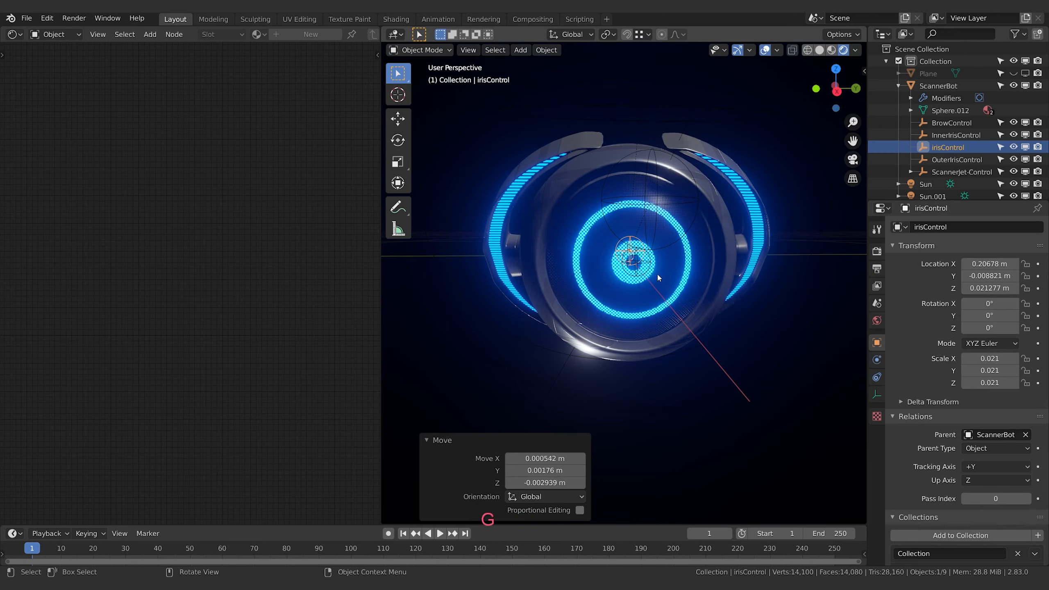
Move OuterIrisControl down by about 0.018 m to test the outer iris and display its transform and custom properties
left_click(689, 216)
key("g")
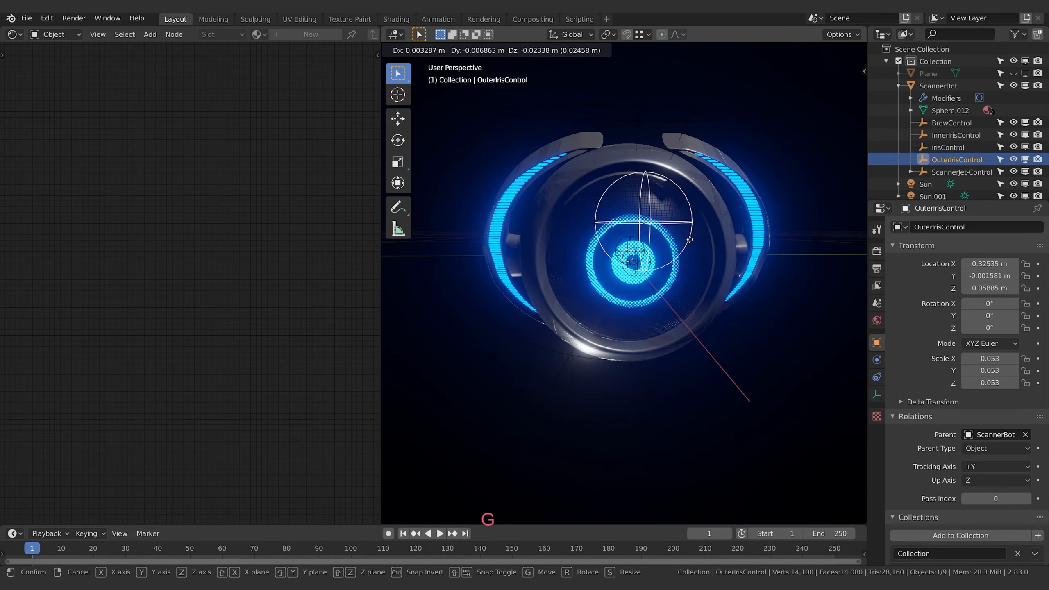
left_click(686, 234)
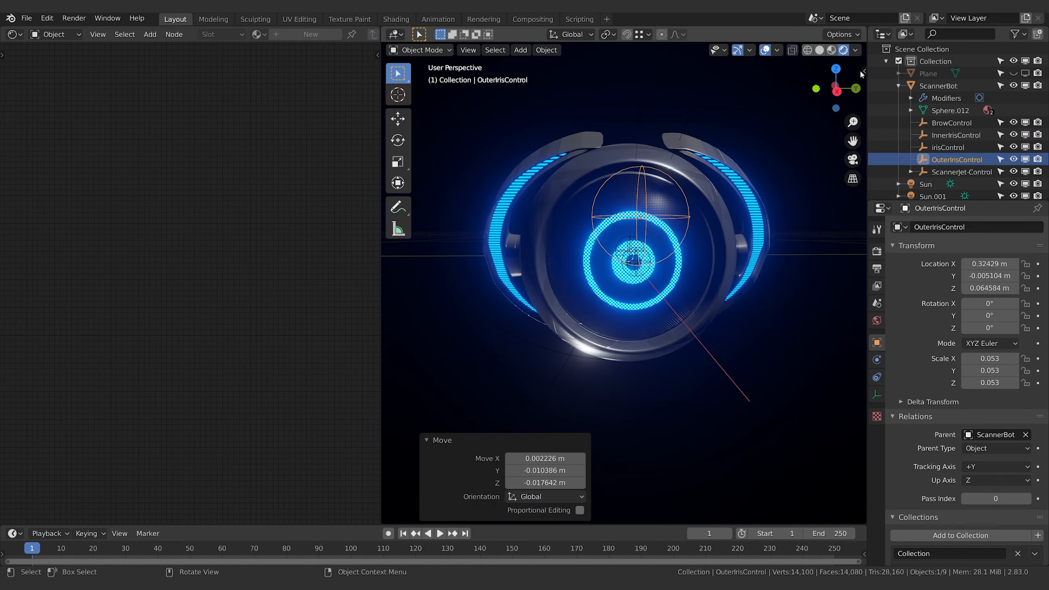
left_click(862, 69)
left_click(863, 71)
scroll(587, 408, "up", 1)
middle_click_drag(681, 370, 510, 265, "shift")
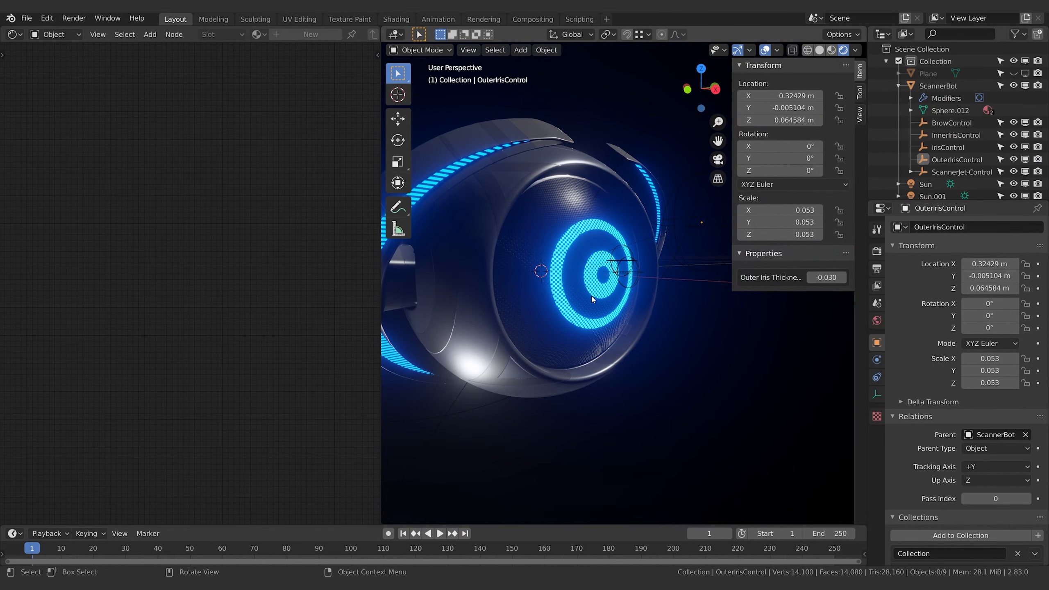
middle_click_drag(662, 303, 637, 219, "shift")
Select the faces at the iris centre of the ScannerBot mesh and grow the selection outward across the front
left_click(631, 285)
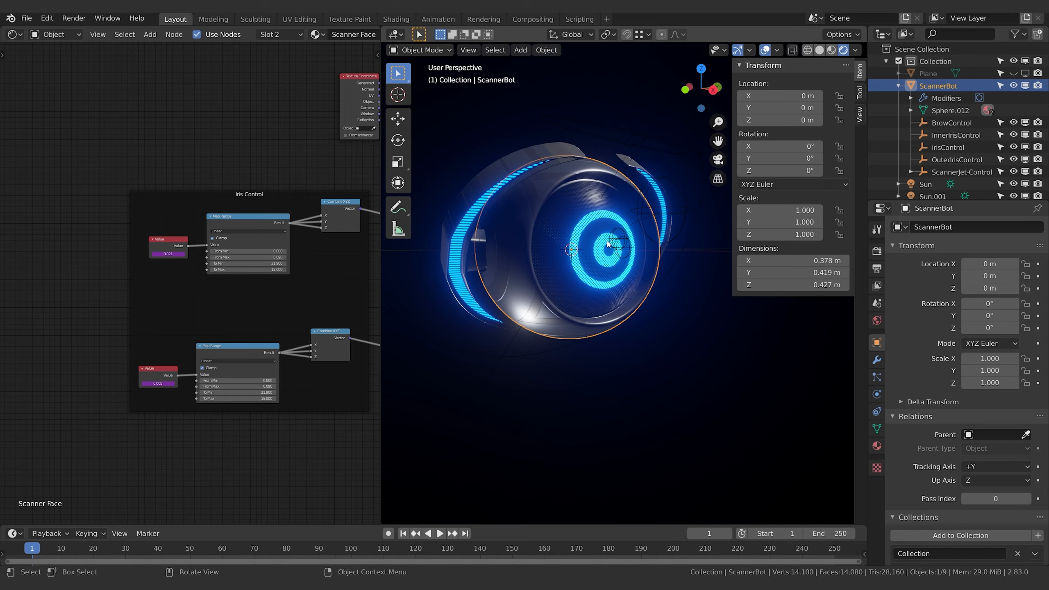
key("Tab")
key("c")
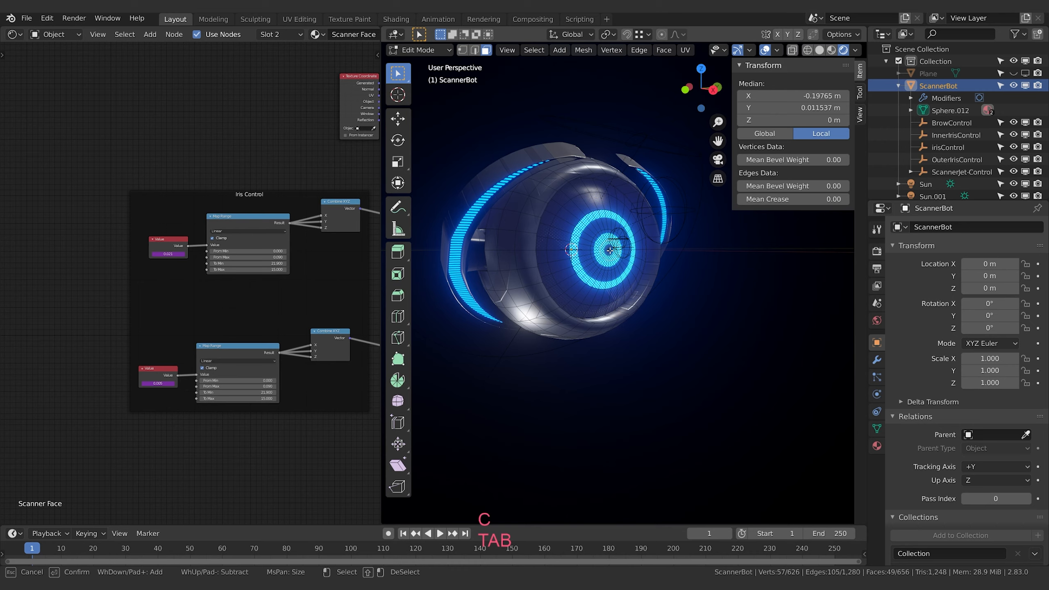
left_click(610, 250)
key("Escape")
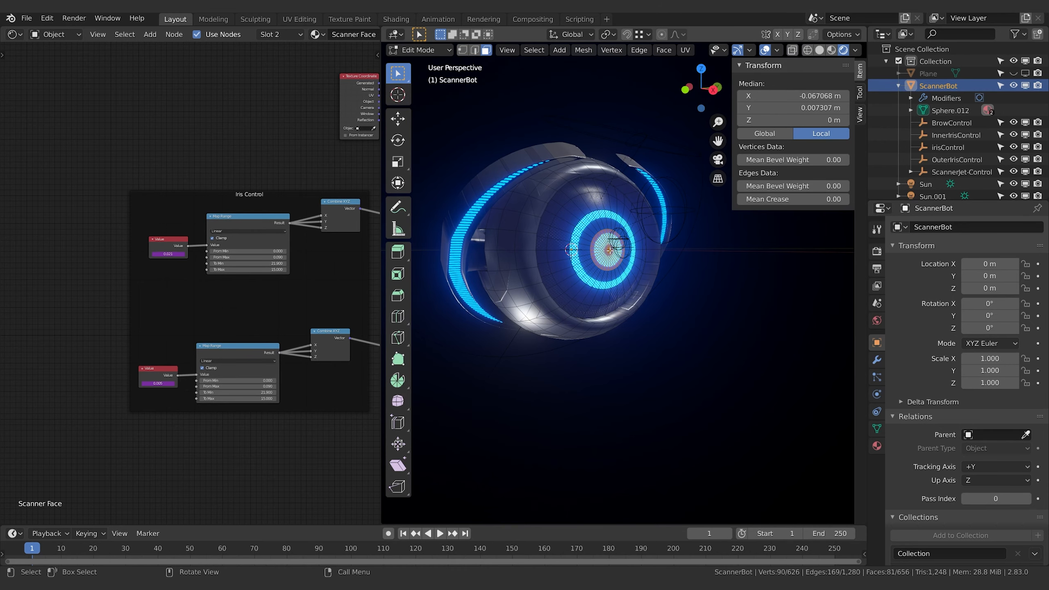
key("ctrl+KP_Add")
key("ctrl+KP_Add")
key("ctrl+KP_Add")
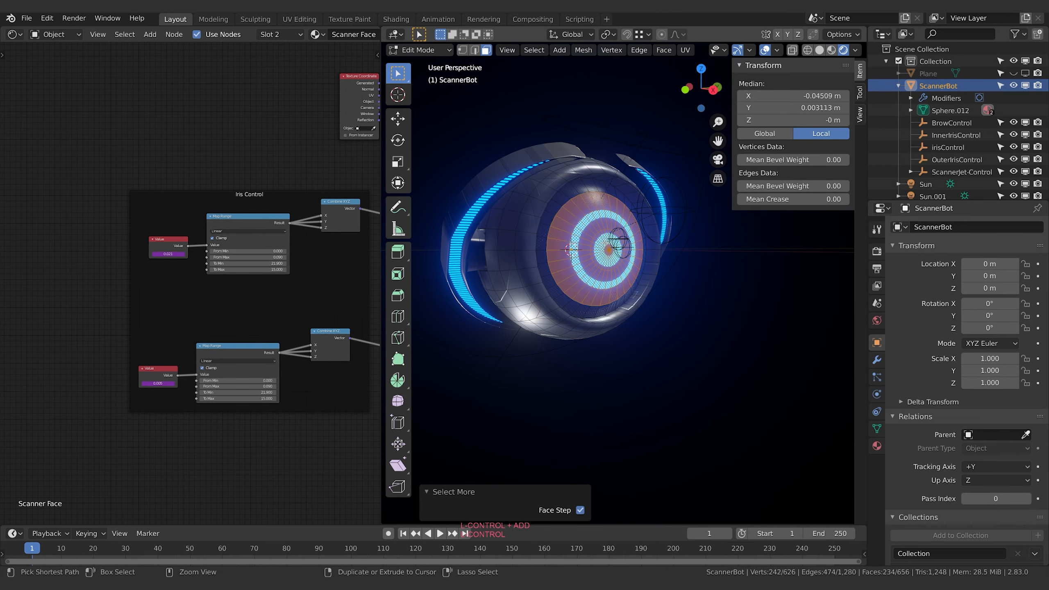
Extend the face selection farther back around ScannerBot's shell and duplicate the selected faces in place
key("Escape")
middle_click_drag(689, 304, 729, 338)
middle_click_drag(609, 280, 697, 289)
scroll(623, 284, "up", 5)
middle_click_drag(533, 273, 677, 295, "shift")
mouse_move(677, 296)
middle_mouse_down()
mouse_move(650, 300)
mouse_move(666, 311)
mouse_move(639, 342)
mouse_move(668, 303)
middle_mouse_up()
scroll(650, 300, "down", 4)
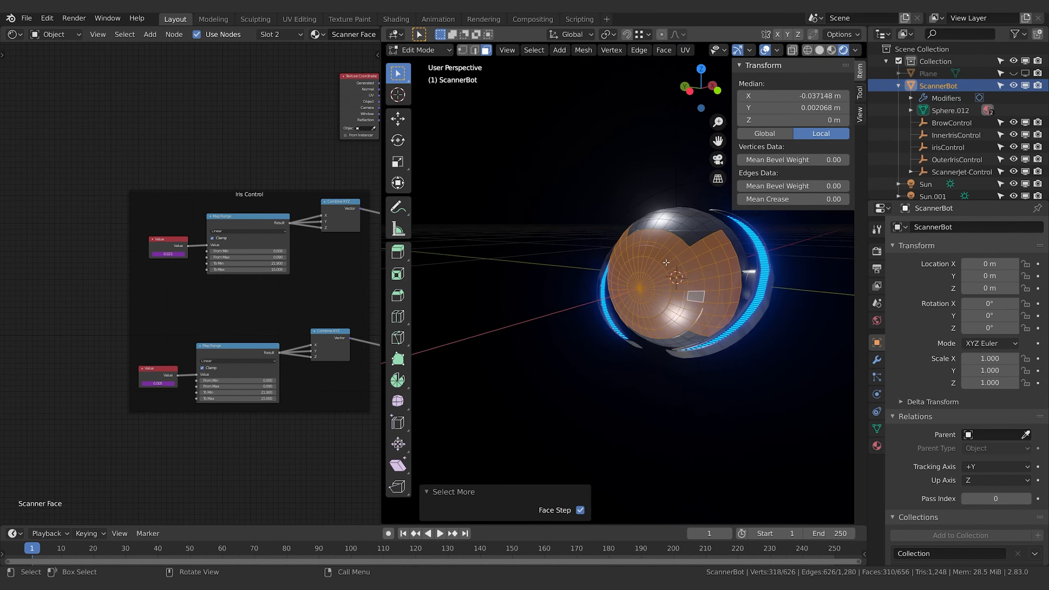
middle_click_drag(665, 262, 552, 308)
middle_click_drag(704, 305, 645, 309)
key("shift+d")
key("Escape")
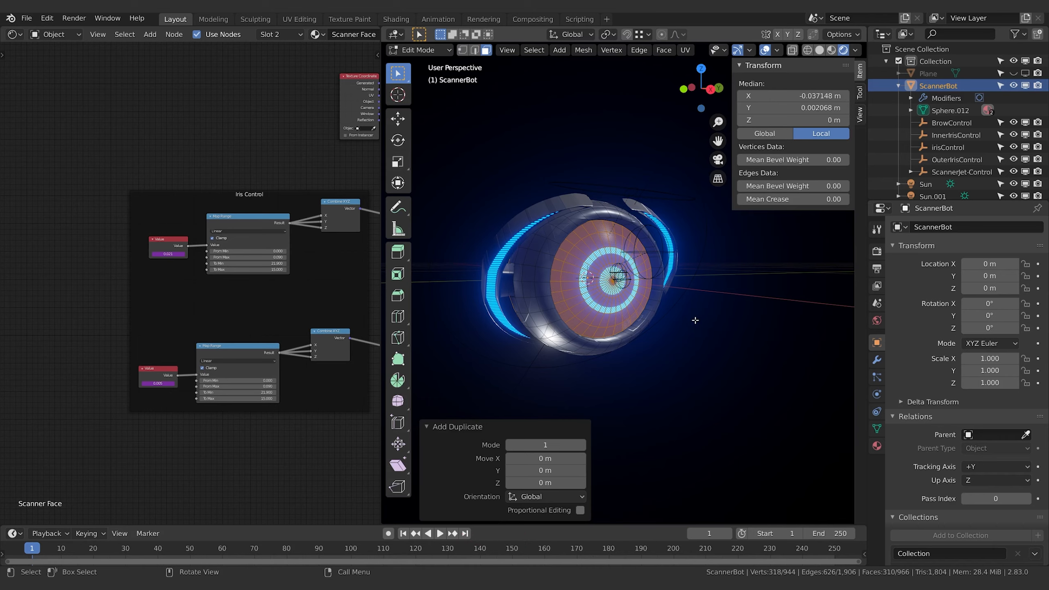
Separate the duplicated front faces from ScannerBot into their own object by selection
key("g")
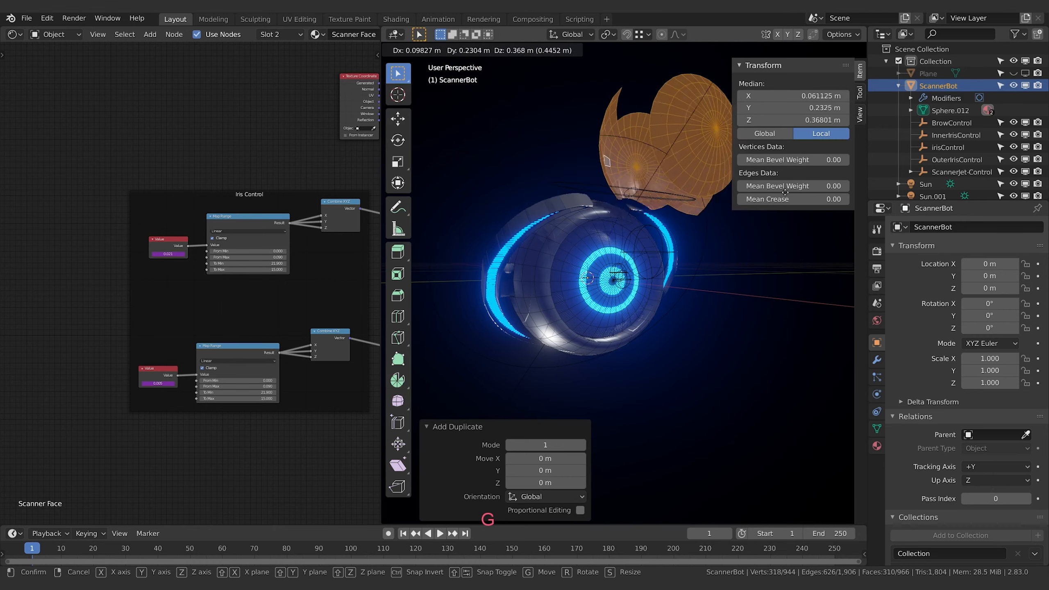
key("Escape")
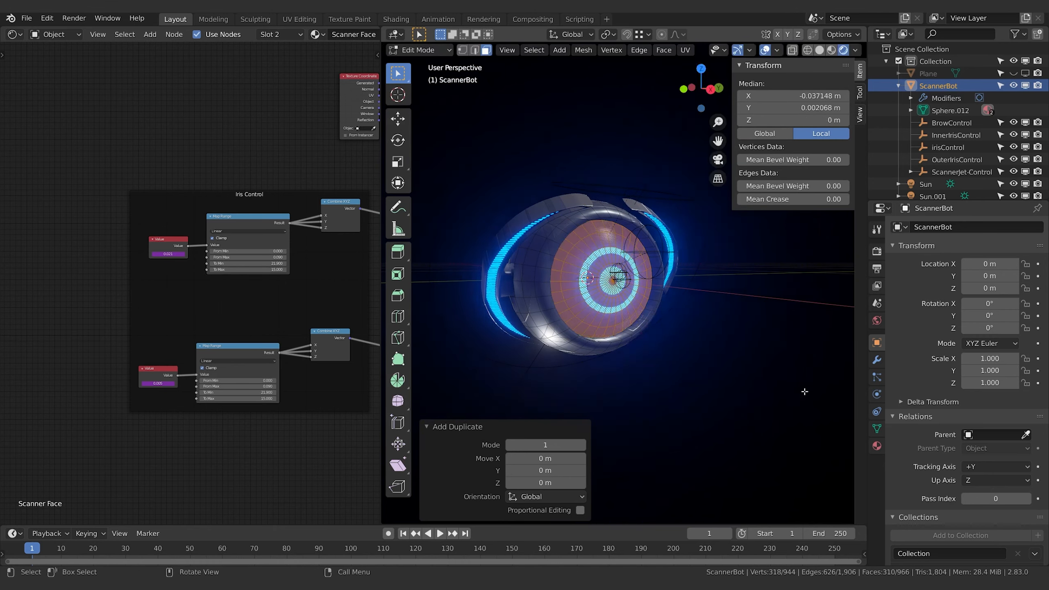
key("Escape")
key("p")
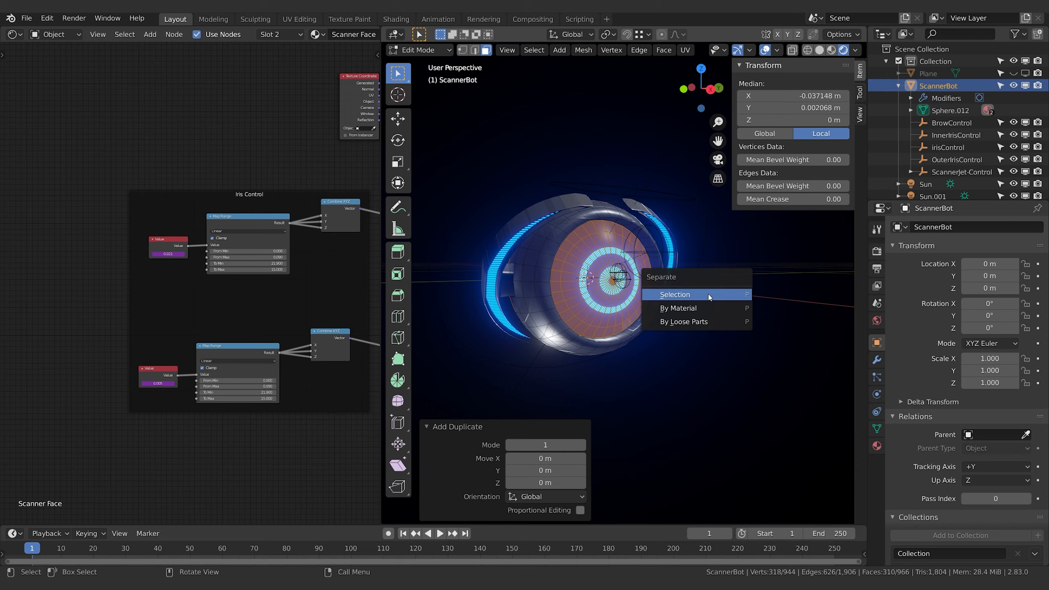
left_click(707, 295)
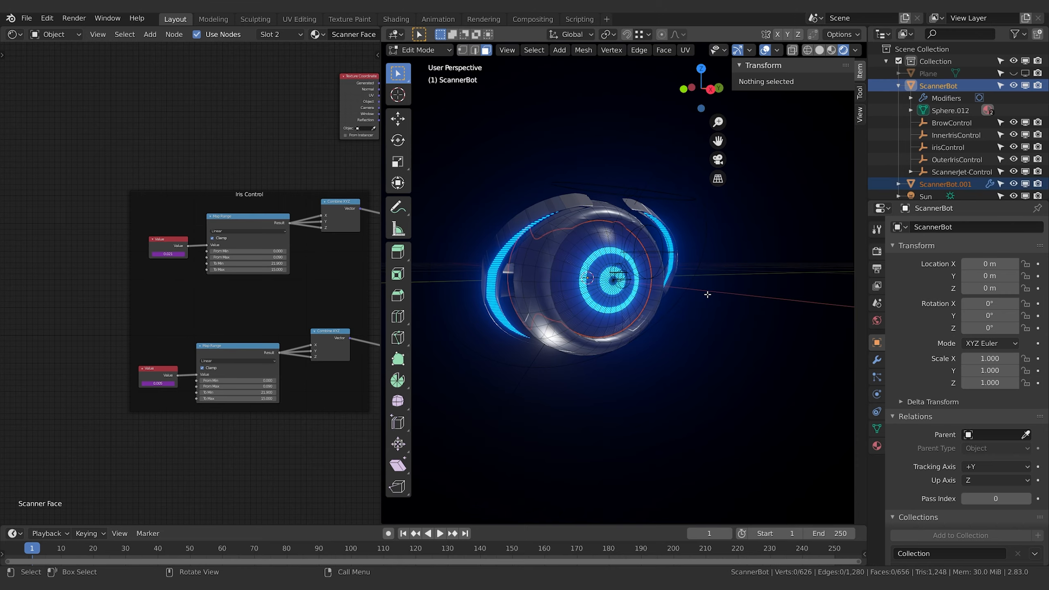
Select ScannerBot.001 in Object Mode and scale it up by about 1.136
middle_click_drag(582, 322, 673, 317)
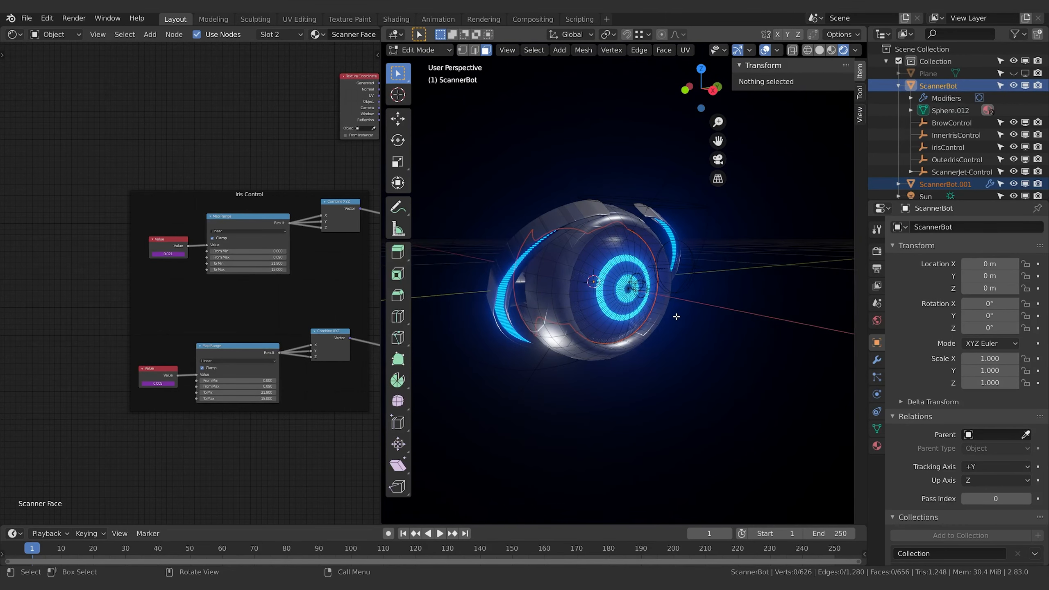
left_click(926, 185)
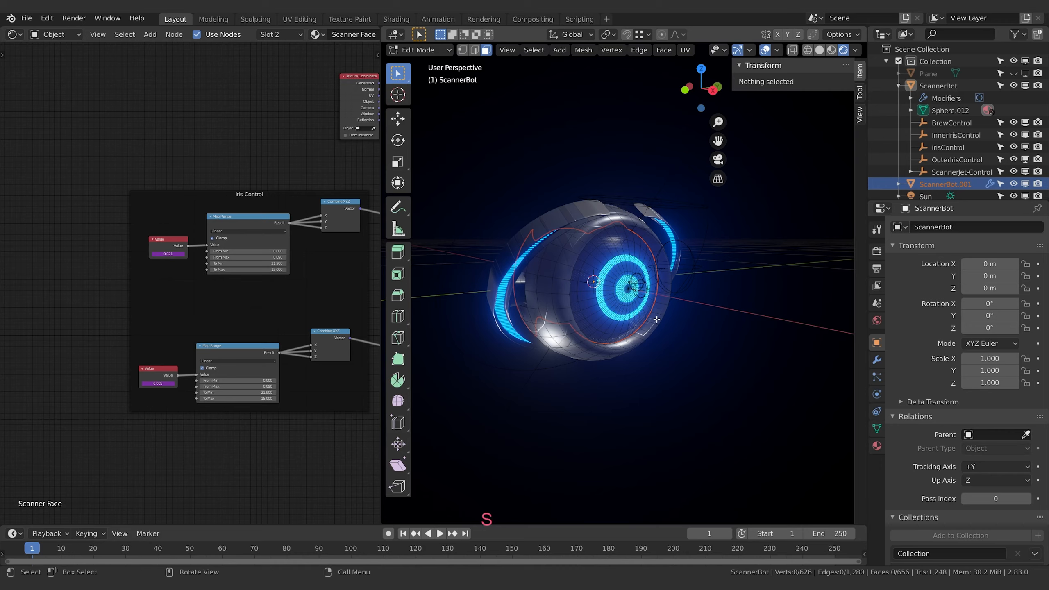
key("Tab")
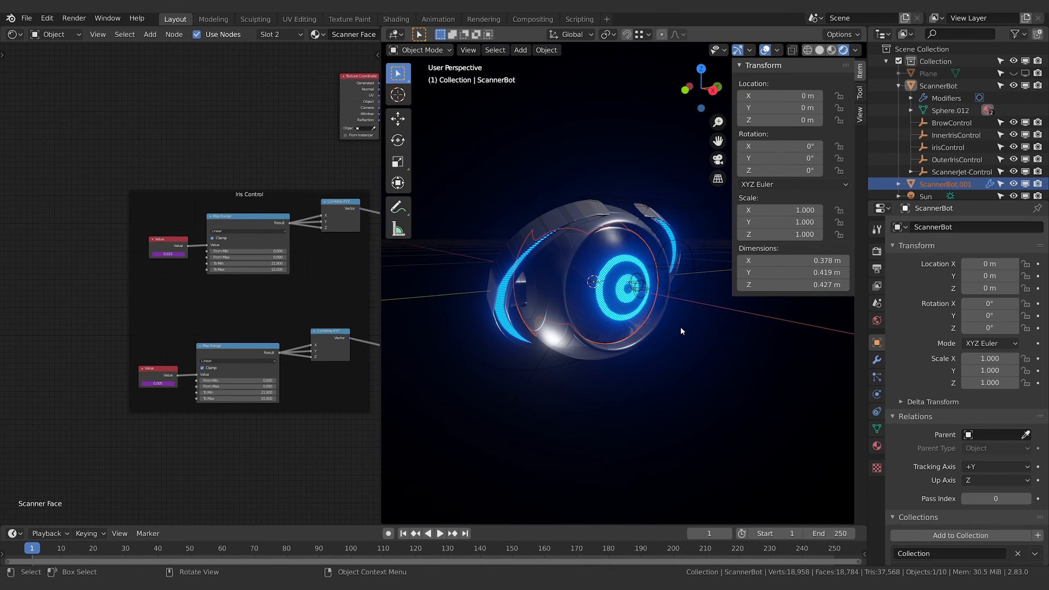
key("s")
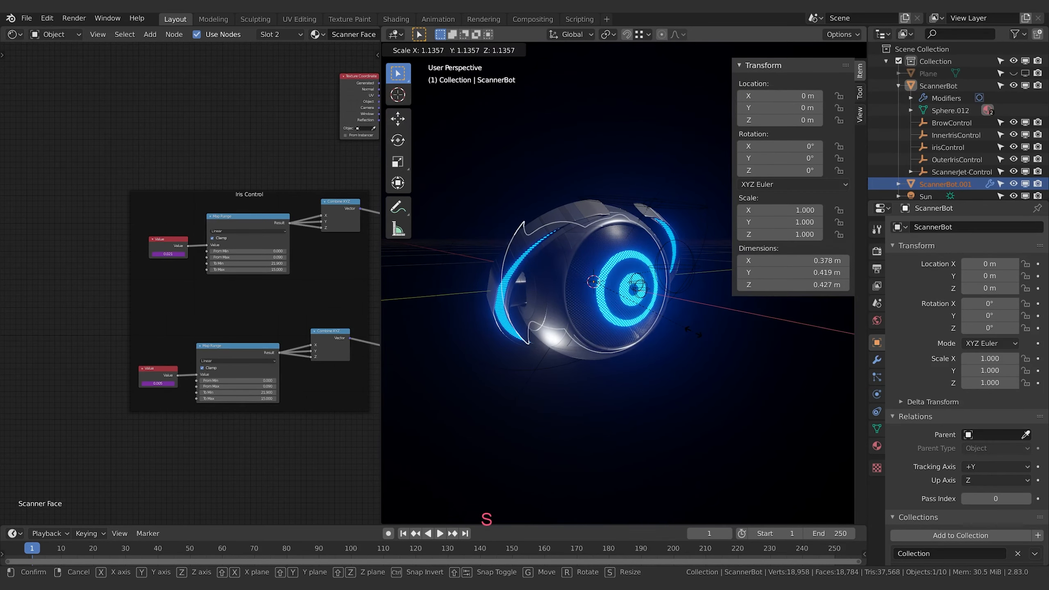
left_click(694, 329)
Rotate the separated shell by about 28.6° around the global Y axis
middle_click_drag(702, 329, 690, 349)
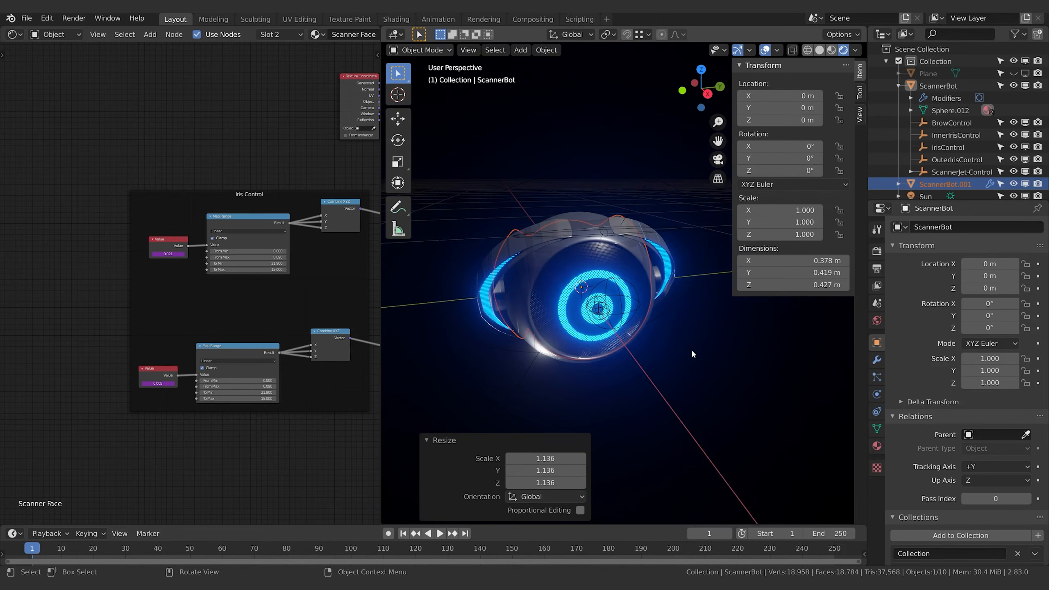
key("r")
key("y")
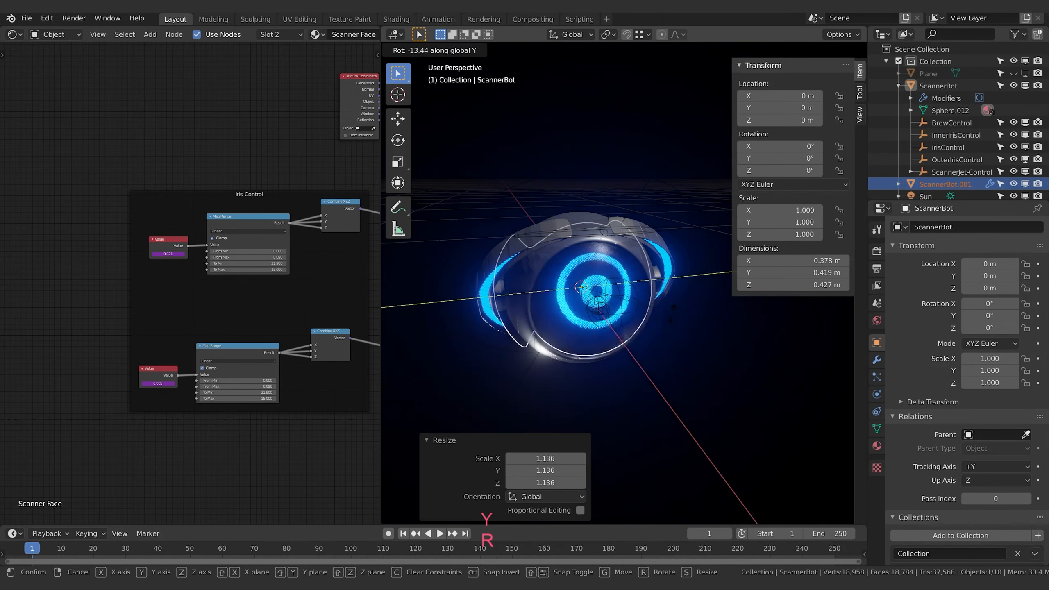
left_click(657, 414)
Scale the separated shell down by about 0.967 to fit closer to the body
middle_click_drag(657, 413, 679, 356)
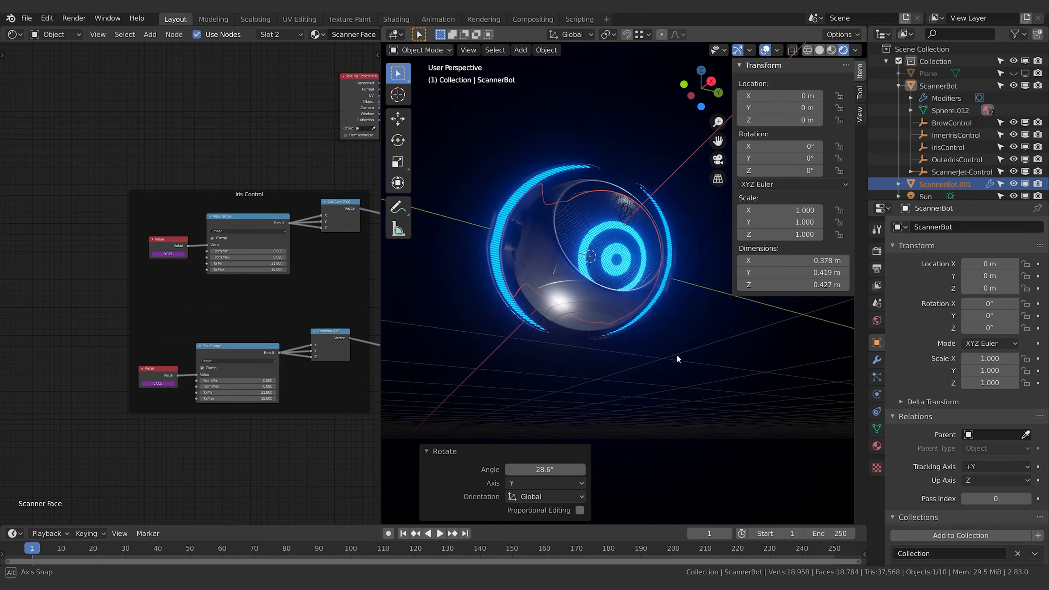
scroll(644, 299, "up", 4)
key("s")
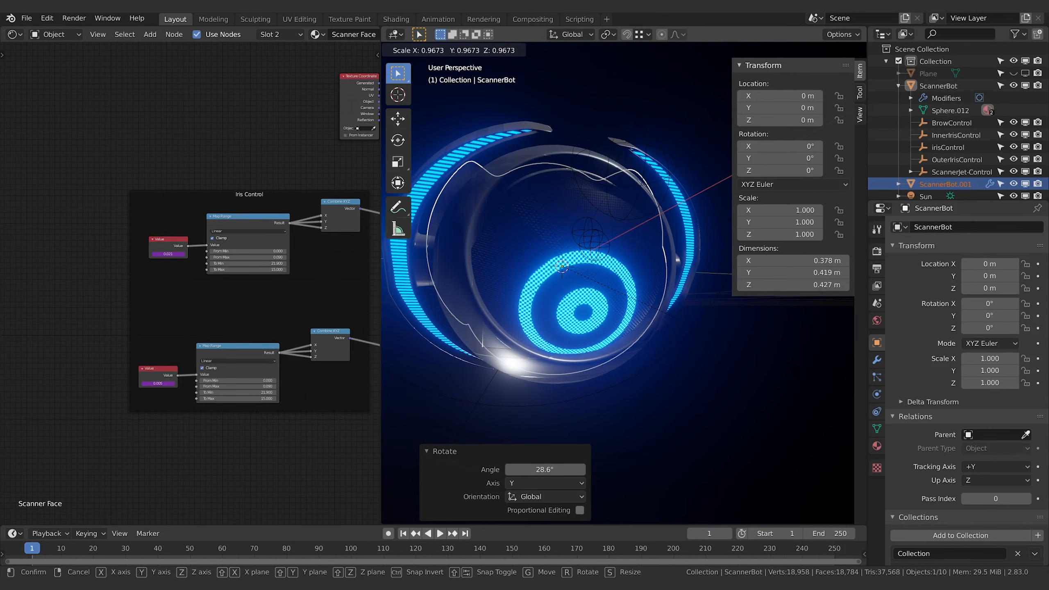
left_click(790, 373)
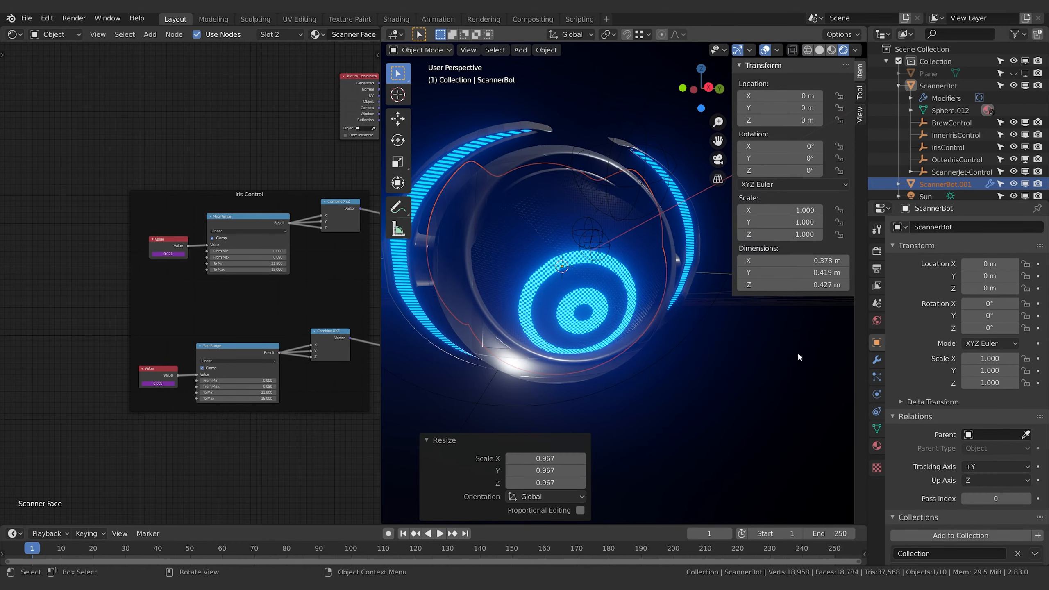
Rotate the separated shell by about -21.2° around global Y and -50.4° around global Z
middle_click_drag(796, 351, 719, 370)
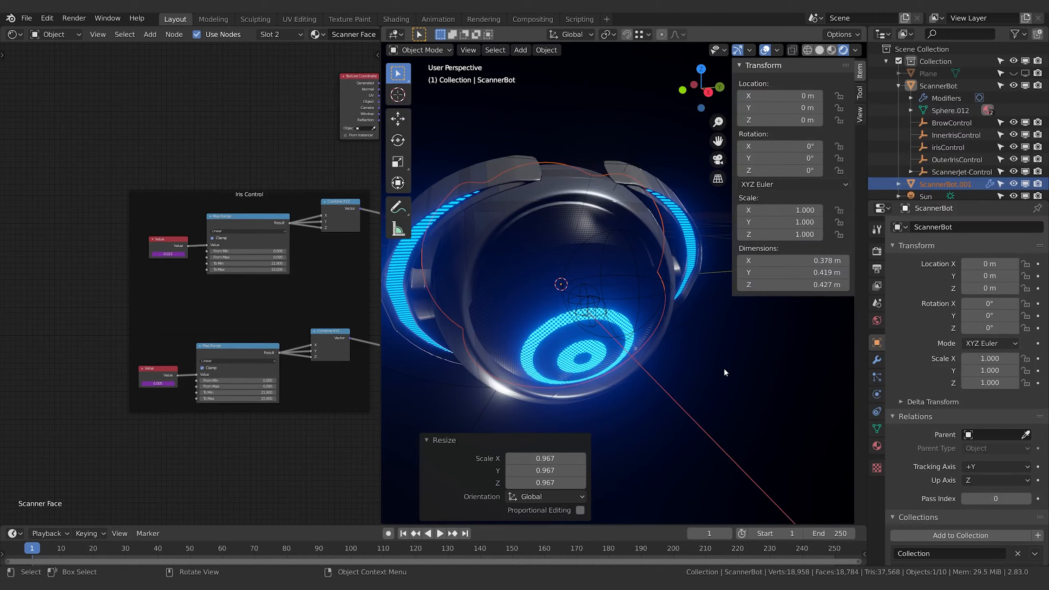
key("r")
key("y")
left_click(621, 384)
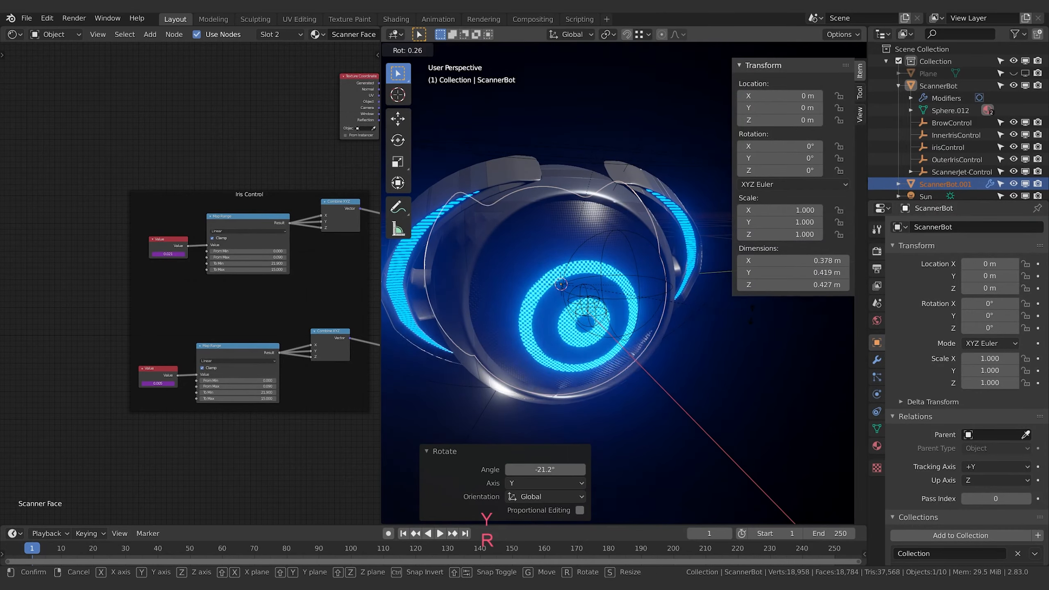
key("r")
key("z")
left_click(580, 362)
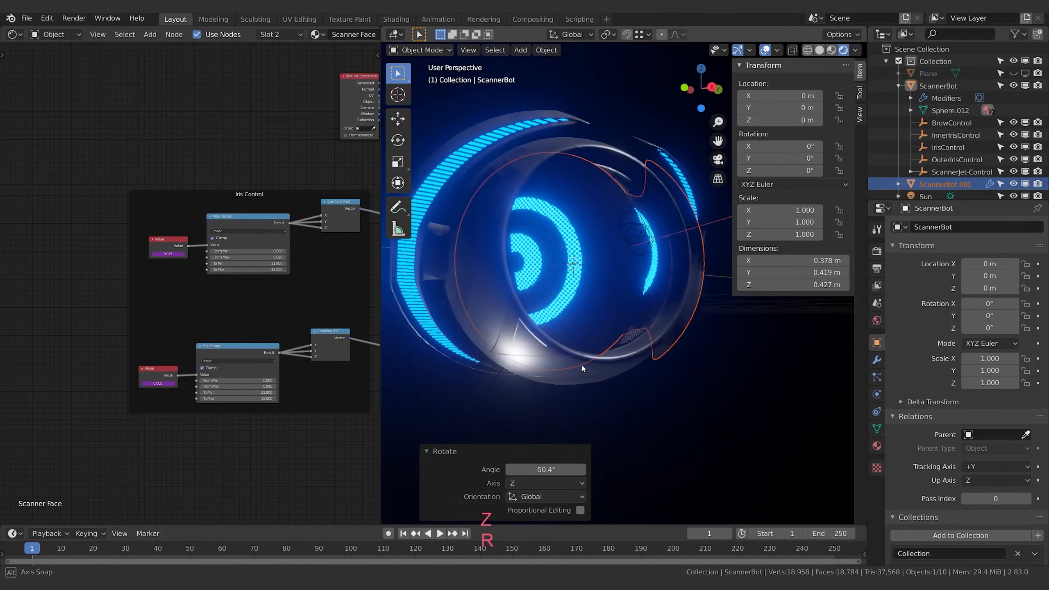
Scale the separated shell up slightly by about 1.021
key("s")
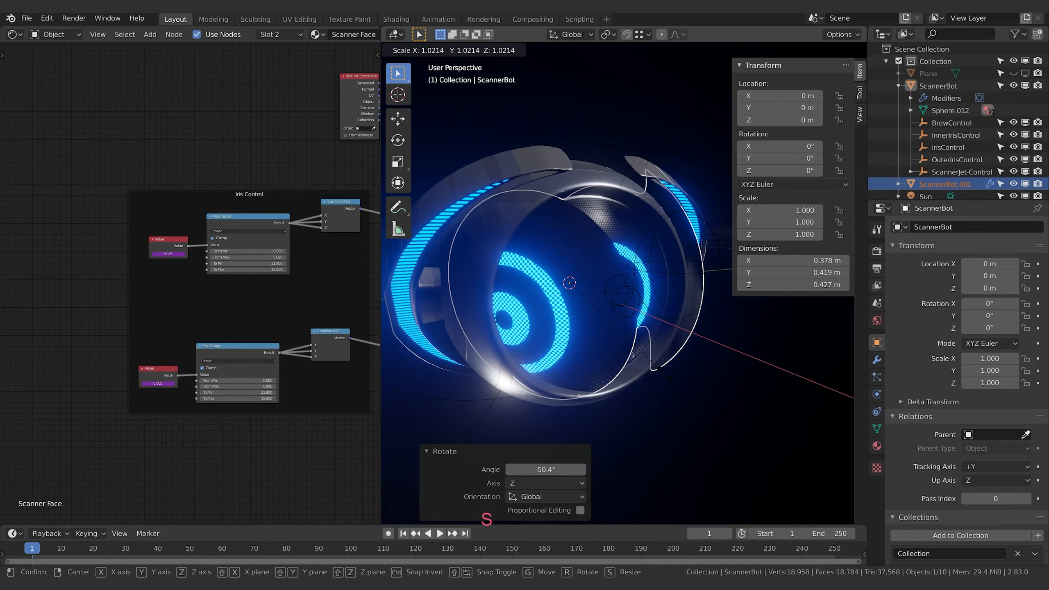
left_click(664, 372)
middle_click_drag(664, 373, 628, 364)
Rotate the separated shell by 45° around global Z and try a further rotation around Y
key("r")
key("z")
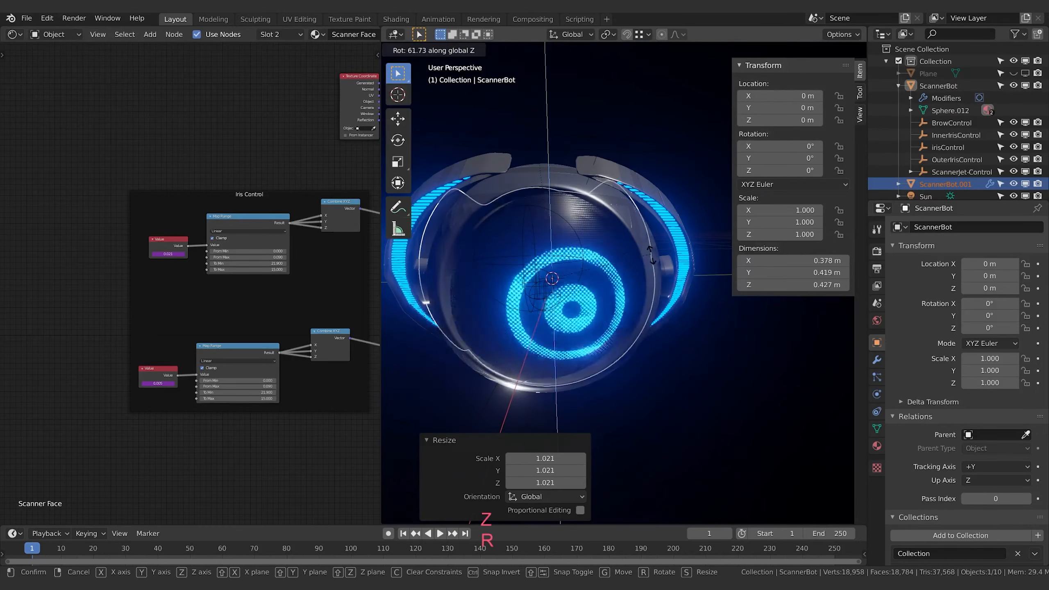
left_click(647, 282)
middle_click_drag(647, 282, 686, 349)
key("r")
key("y")
right_click(706, 370)
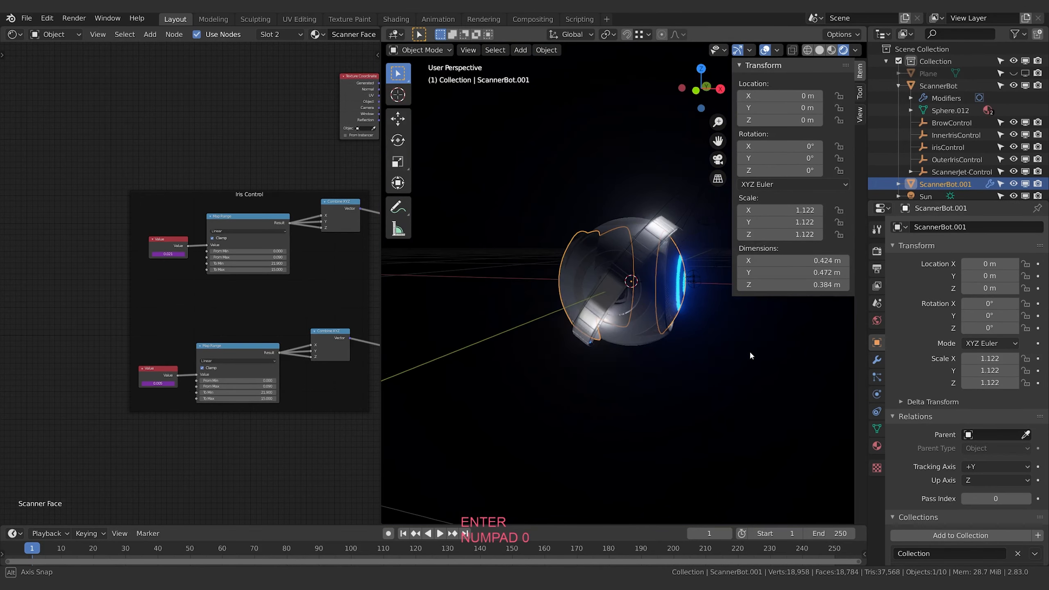
Hide the viewport overlays and close the transform sidebar to view ScannerBot.001 without guides
middle_click_drag(749, 353, 562, 187)
scroll(685, 358, "up", 3)
left_click(766, 52)
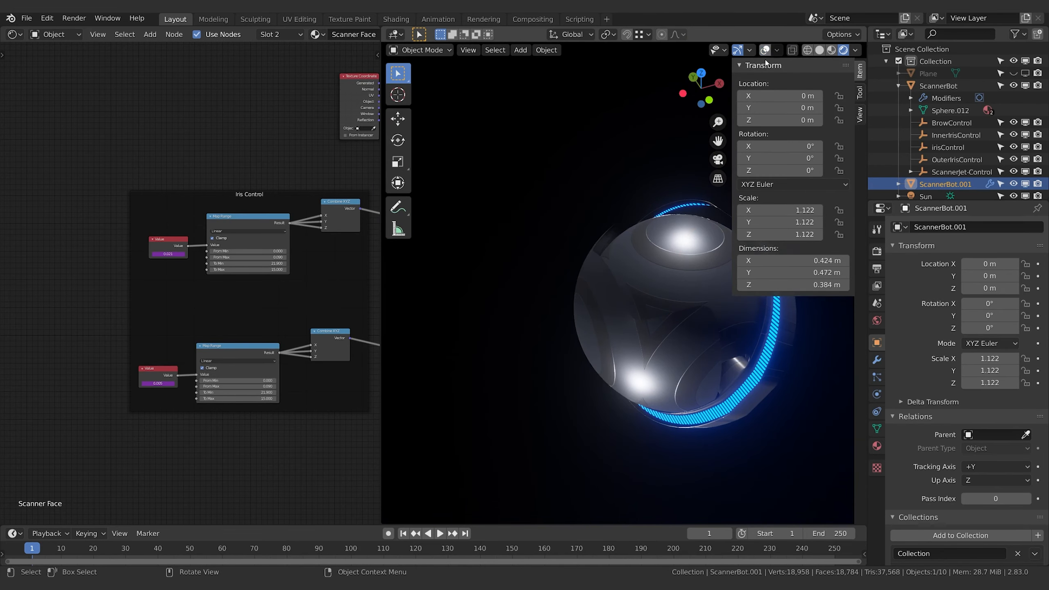
left_click_drag(732, 70, 830, 76)
middle_click_drag(752, 182, 671, 196, "shift")
middle_click_drag(716, 202, 496, 319)
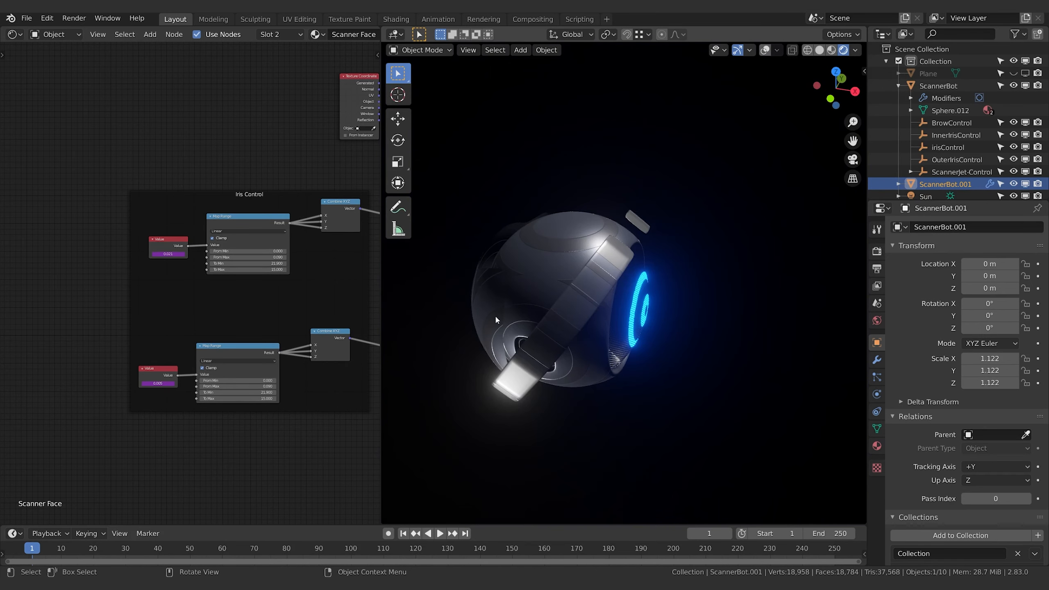
Try a Solidify modifier with 0.07 m thickness on ScannerBot and remove it
left_click(490, 261)
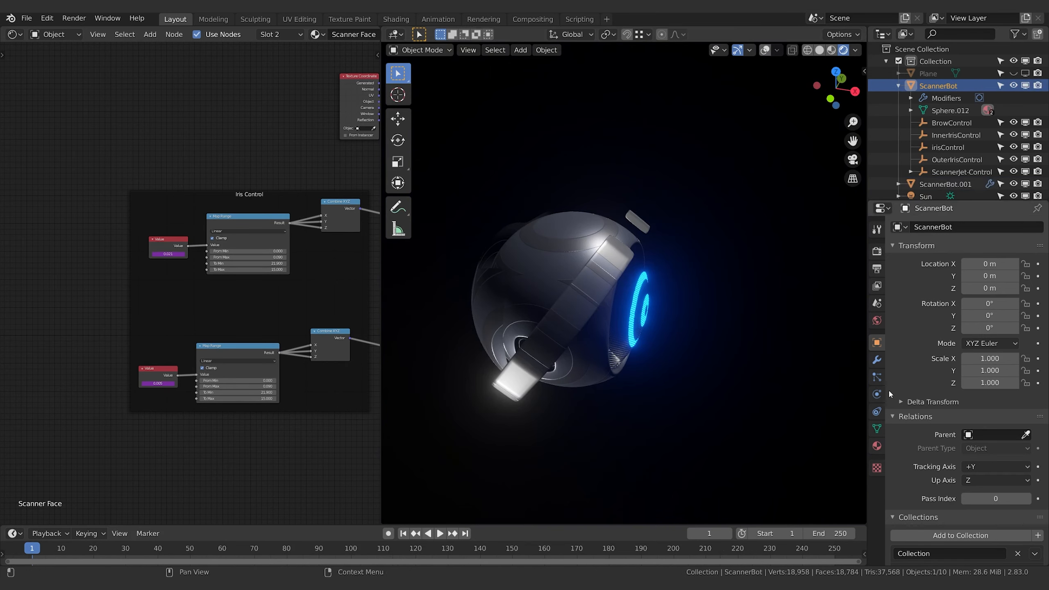
left_click(876, 359)
left_click(927, 227)
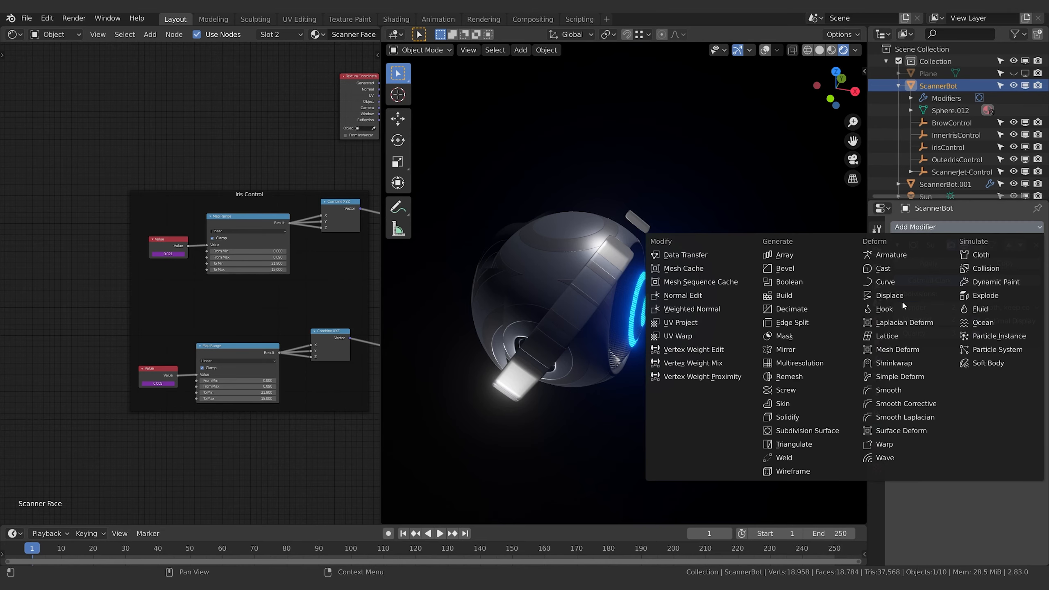
left_click(786, 416)
mouse_move(748, 339)
middle_mouse_down()
mouse_move(702, 353)
mouse_move(749, 358)
middle_mouse_up()
left_click_drag(922, 408, 933, 408)
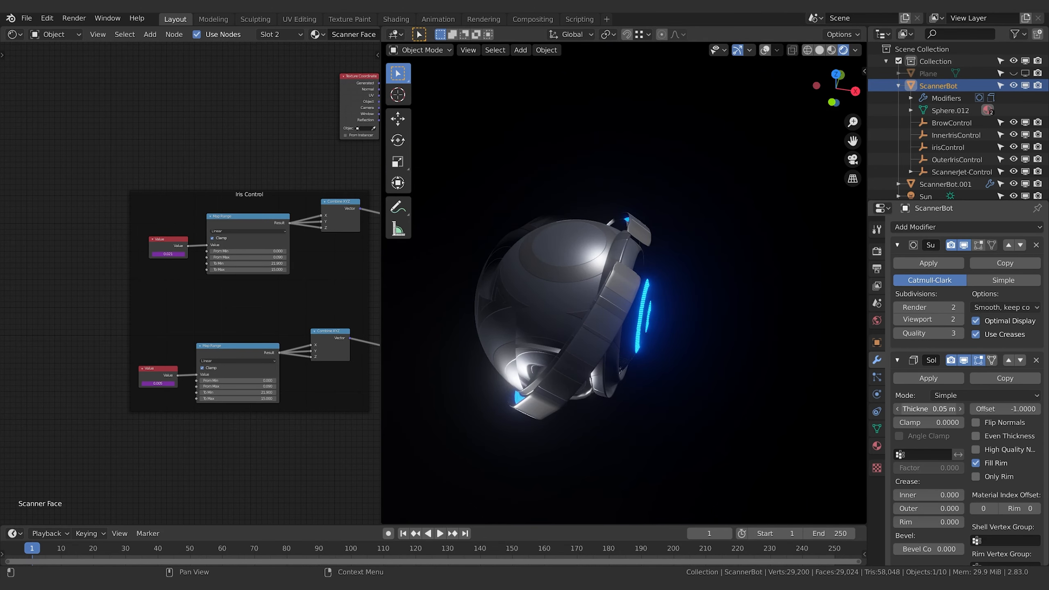
left_click(1036, 360)
Rename ScannerBot.001 as ScannerEye and give it a Solidify modifier with 0.08 m thickness
scroll(946, 165, "down", 2)
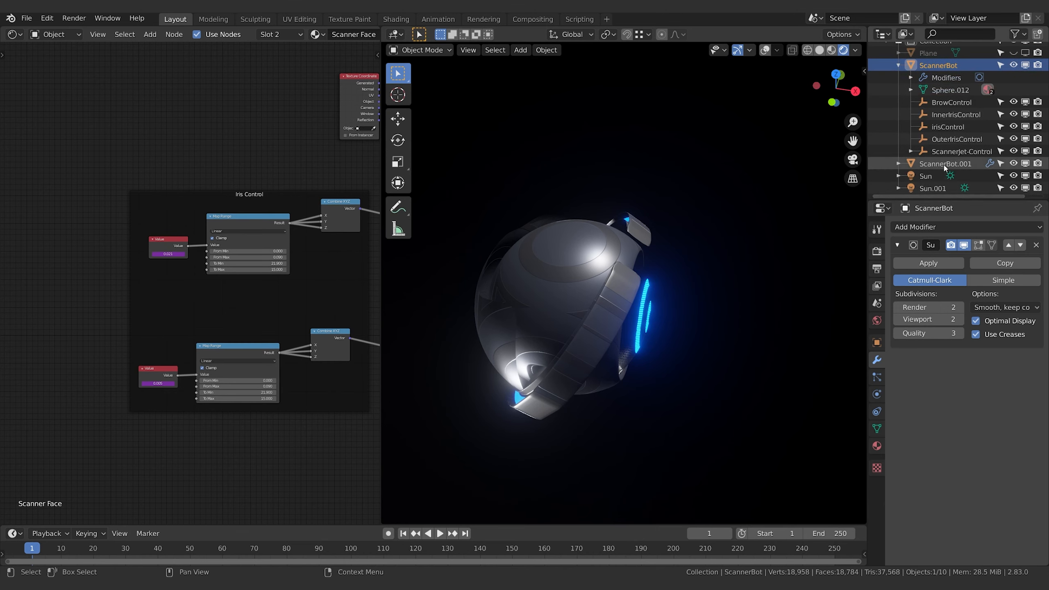
left_click(945, 163)
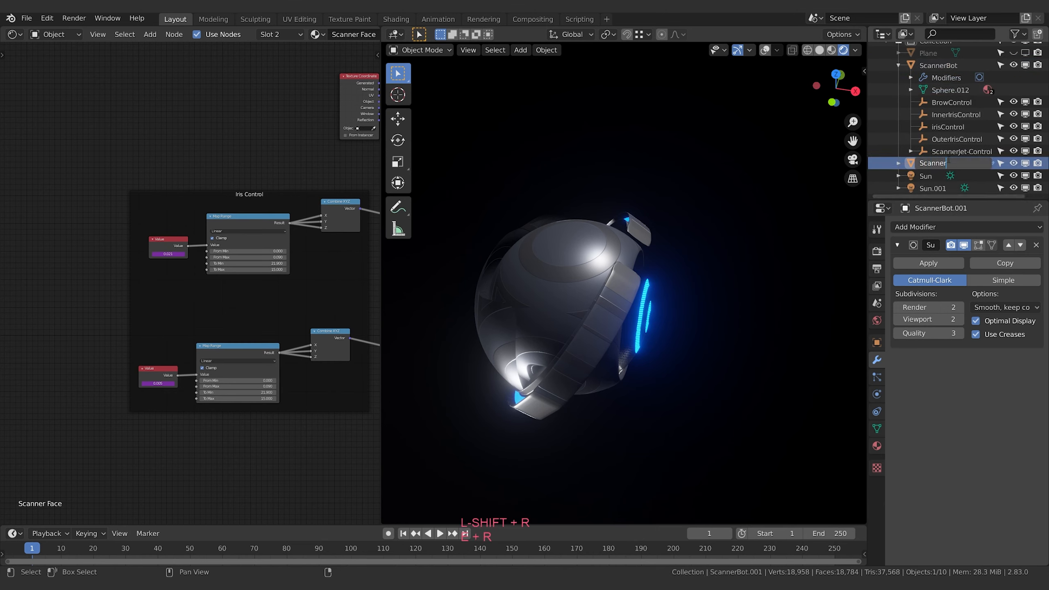
left_click(957, 224)
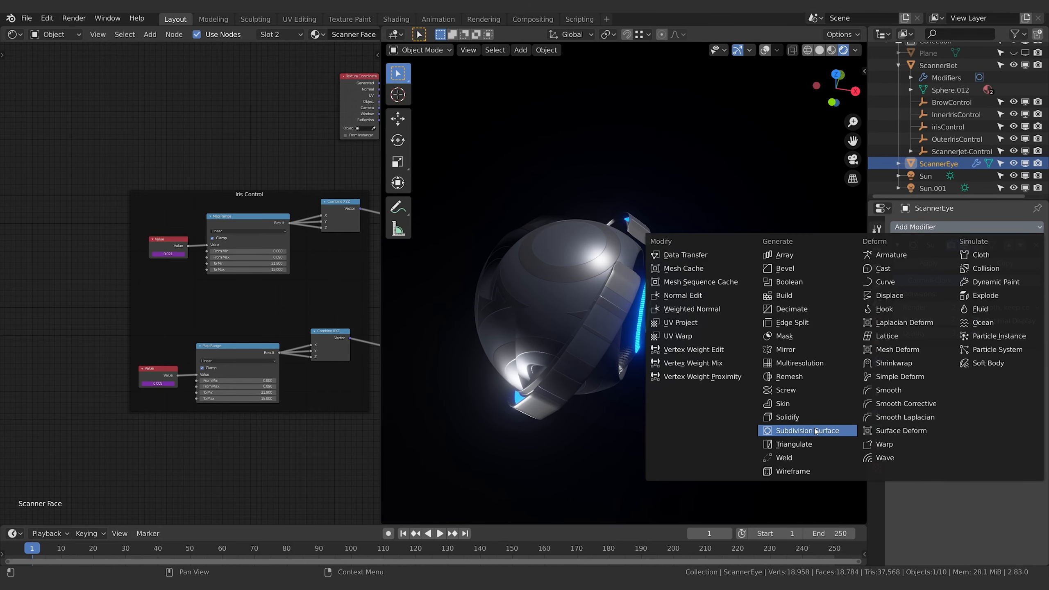
left_click(805, 417)
mouse_move(919, 408)
left_mouse_down()
mouse_move(945, 409)
mouse_move(925, 408)
mouse_move(934, 409)
left_mouse_up()
middle_click_drag(748, 346, 723, 314)
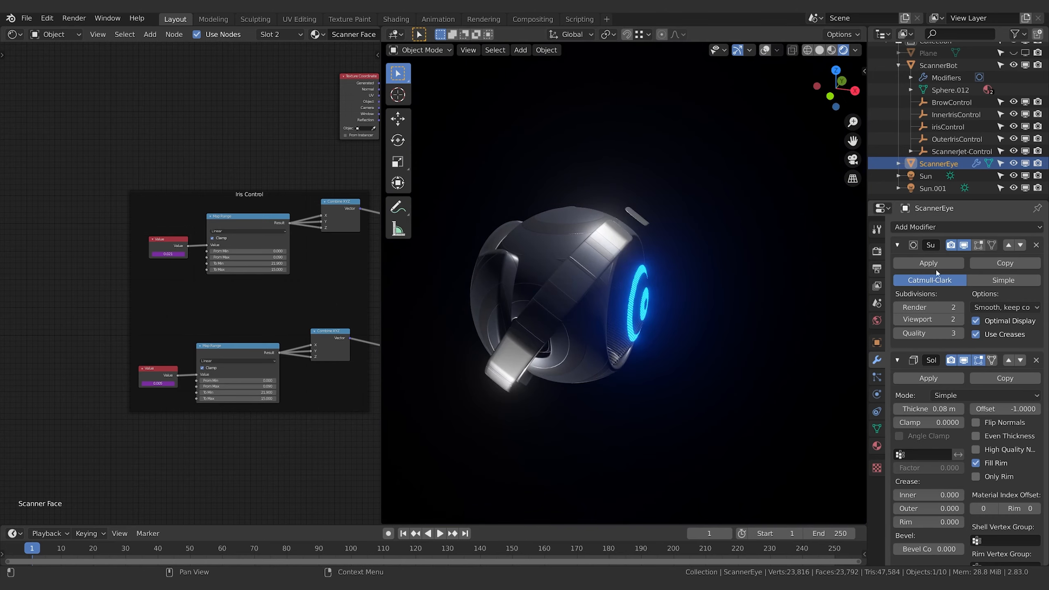
Add a Bevel modifier to ScannerEye using Depth width of 0.01 m and an Angle limit of 10°
left_click(896, 245)
left_click(897, 265)
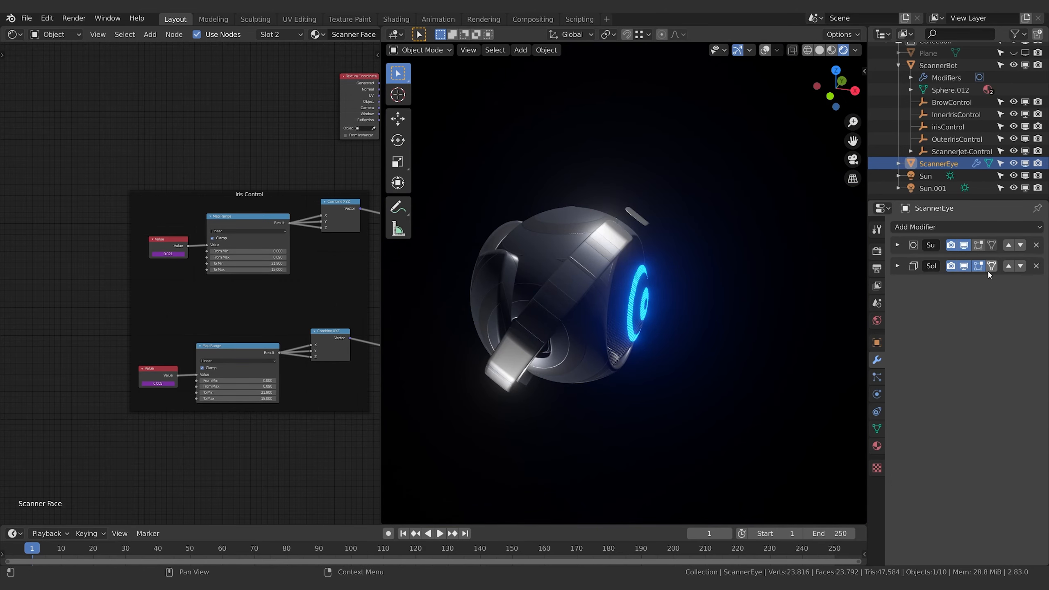
left_click(976, 227)
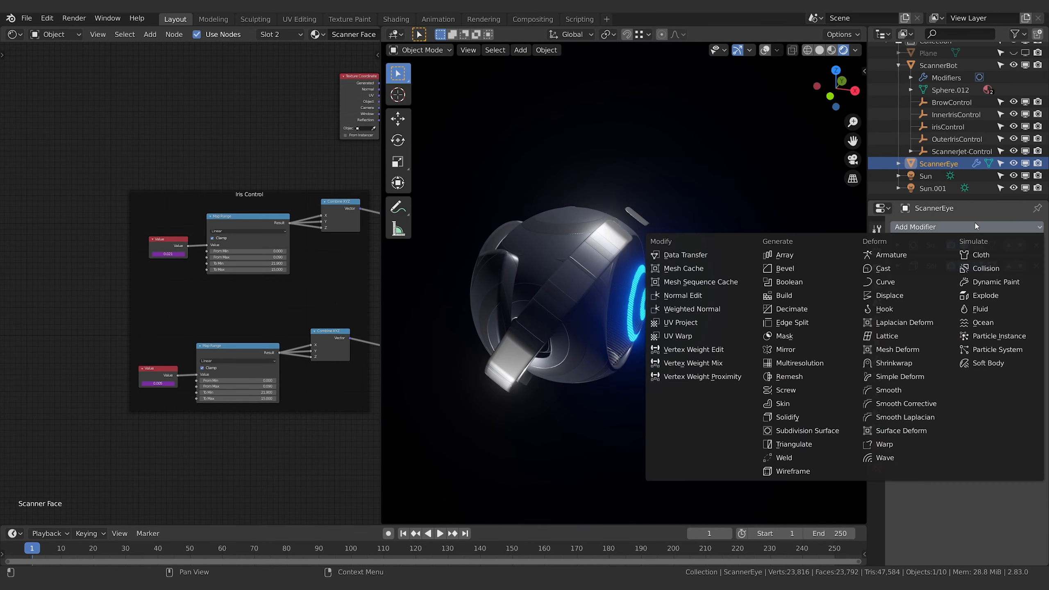
left_click(802, 269)
left_click(897, 288)
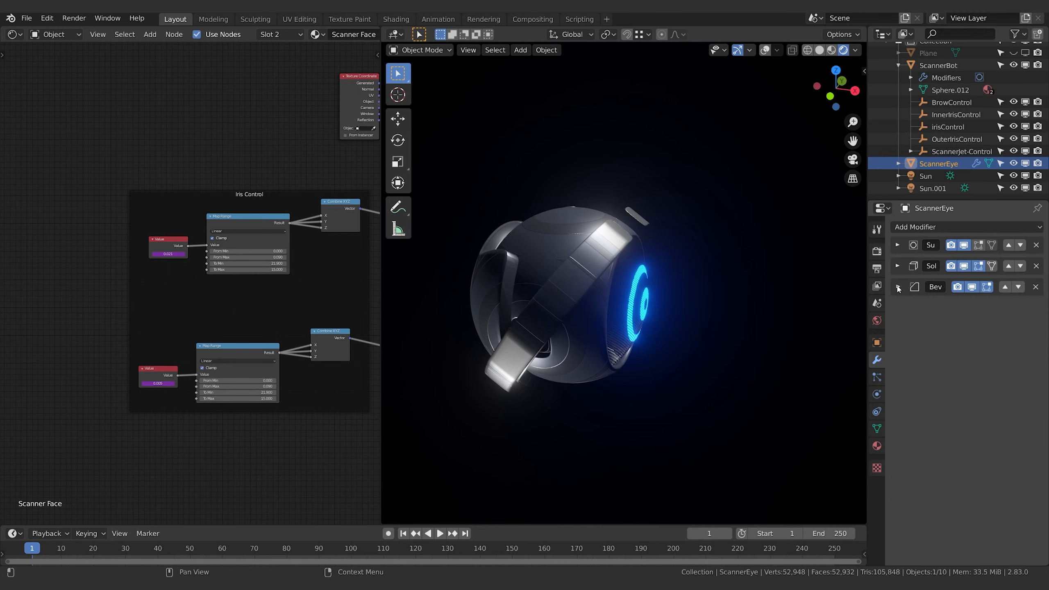
left_click(899, 289)
scroll(916, 454, "down", 1)
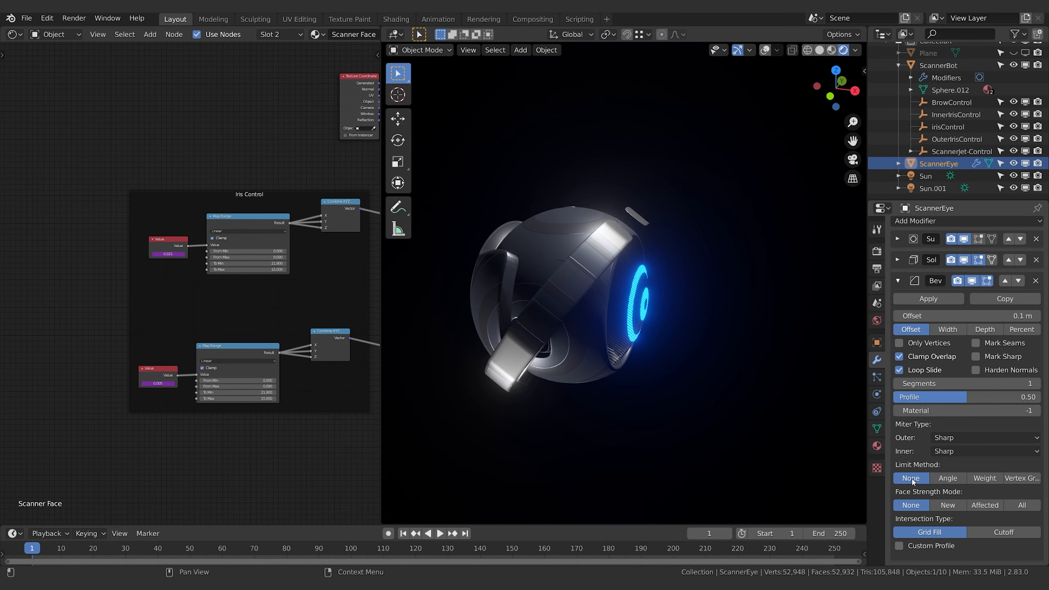
left_click(945, 481)
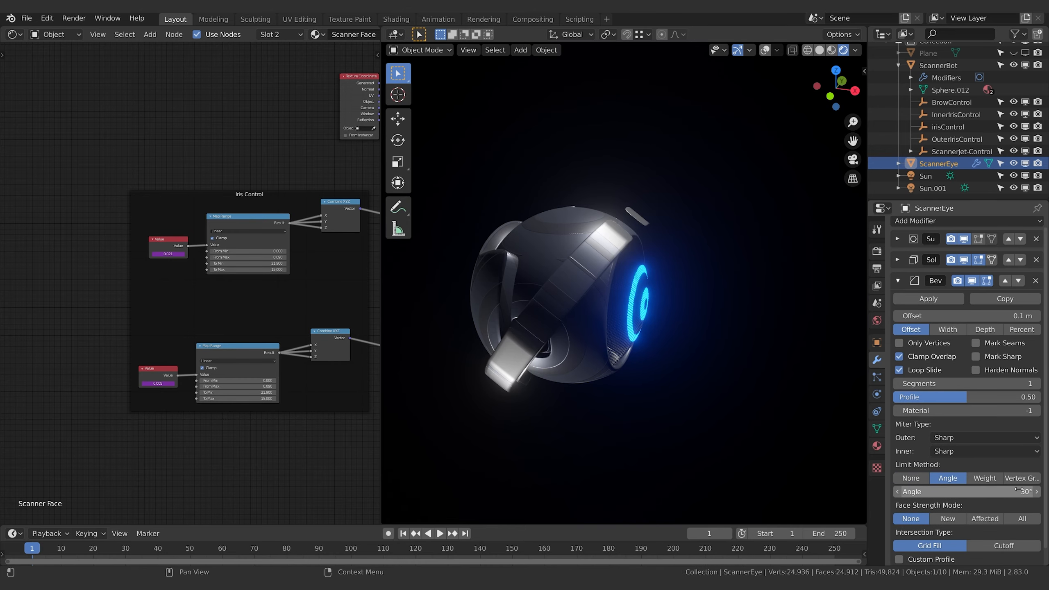
left_click_drag(1018, 490, 999, 491)
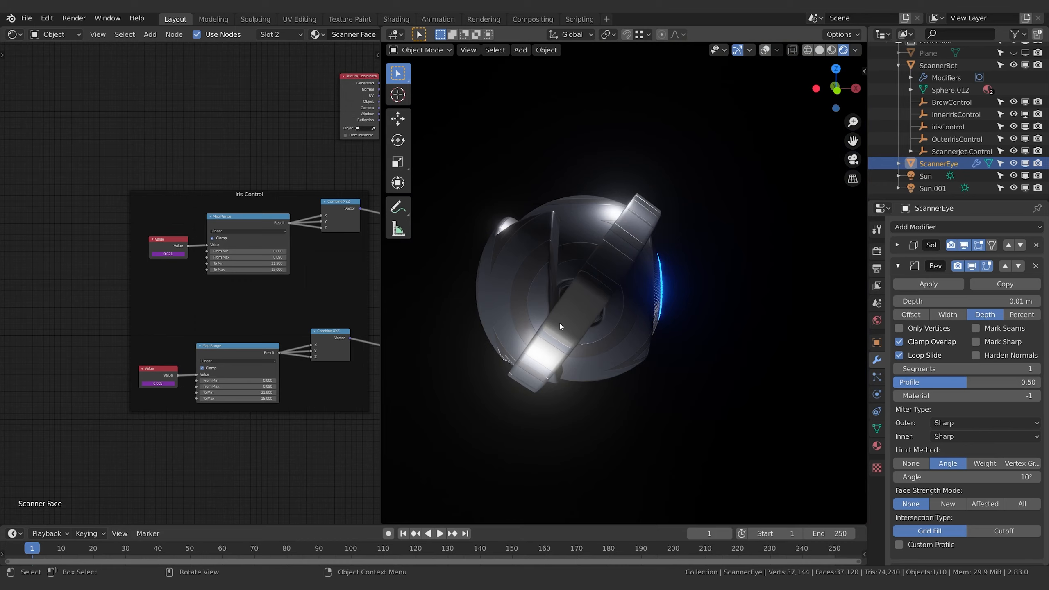
middle_click_drag(578, 331, 631, 308)
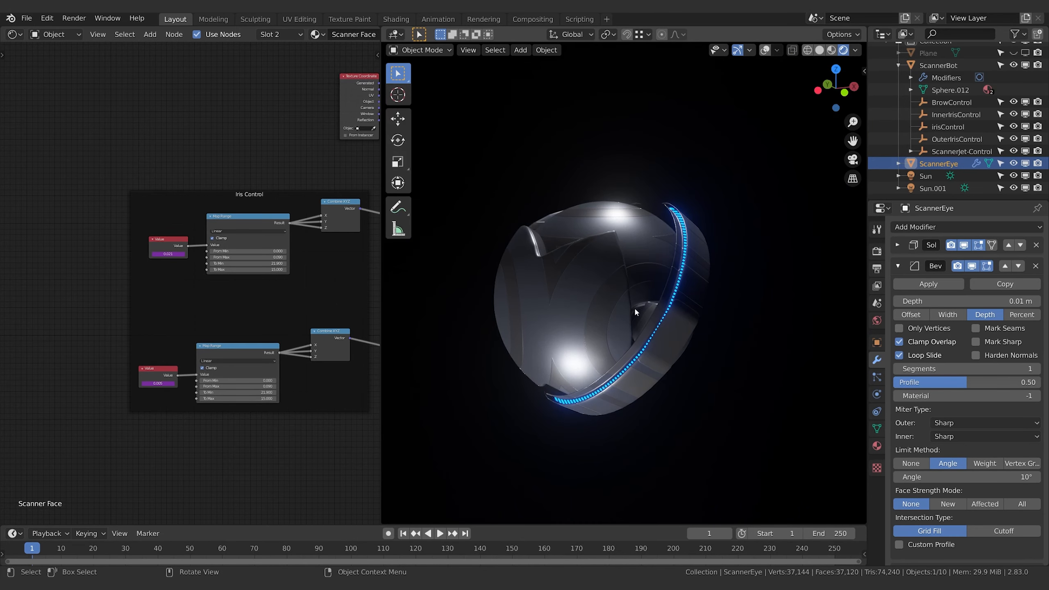
Enter Edit Mode on ScannerEye and show the viewport overlays
left_click(604, 320)
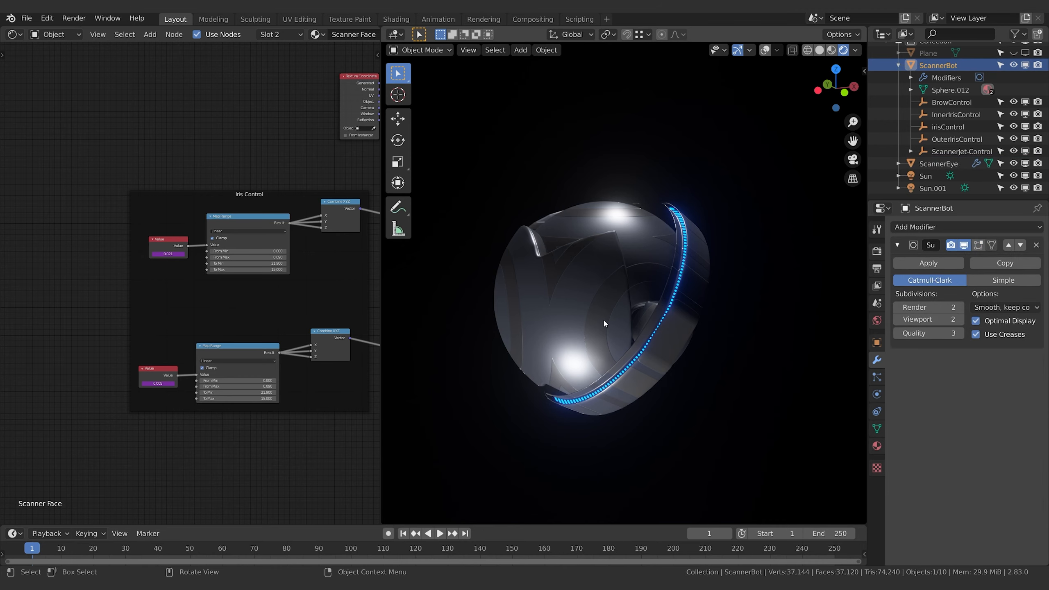
left_click(953, 162)
key("Tab")
left_click(764, 50)
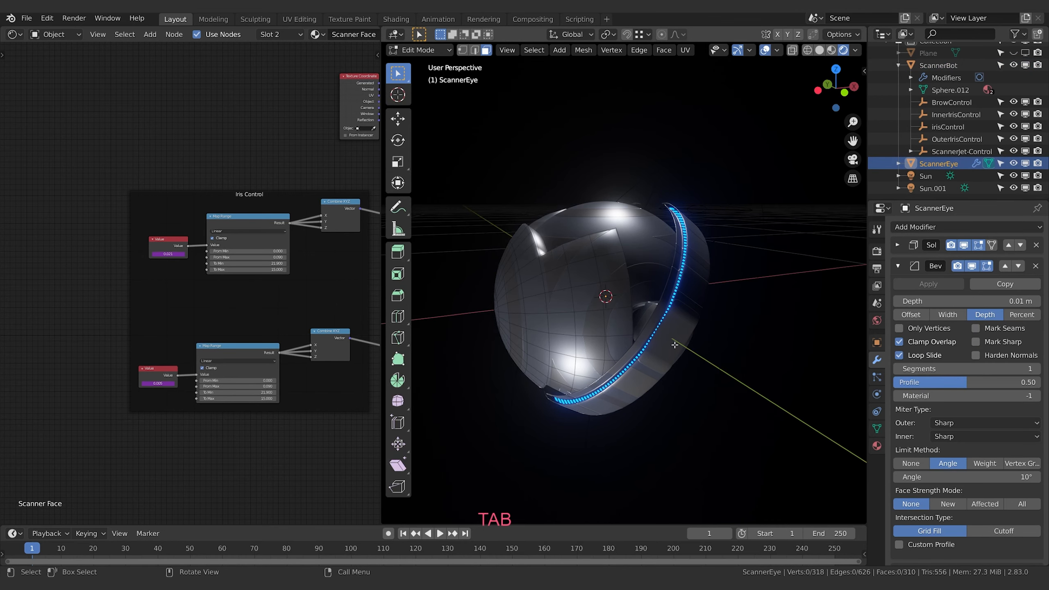
Delete the two-row horizontal band of faces running around the back and sides of the ScannerEye shell
middle_click_drag(677, 344, 674, 333)
left_click(617, 298)
left_click(615, 321, "shift")
left_click(592, 306, "shift")
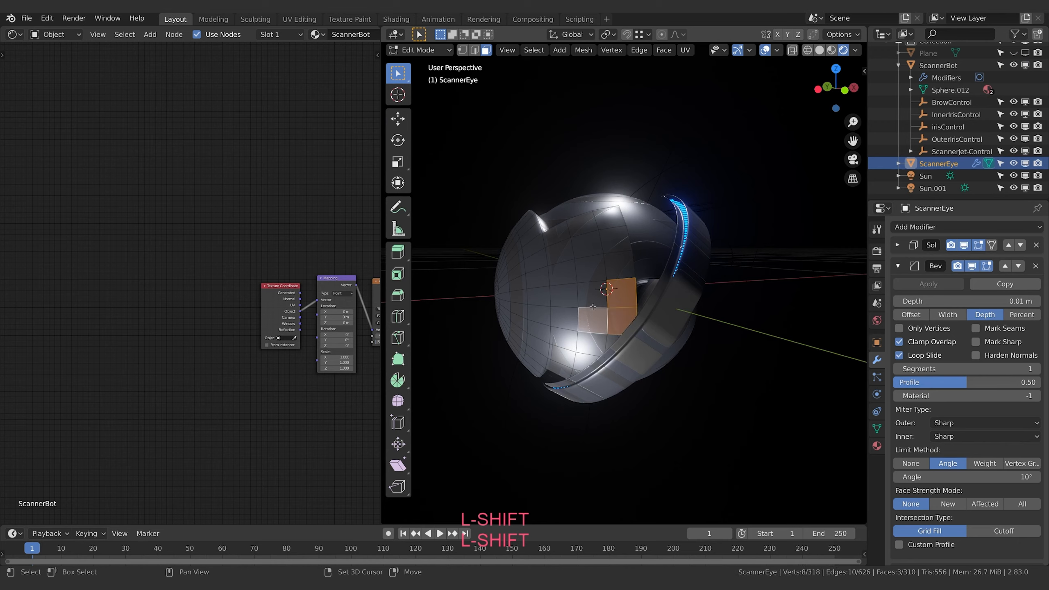
left_click(565, 301, "shift")
left_click(550, 313, "shift")
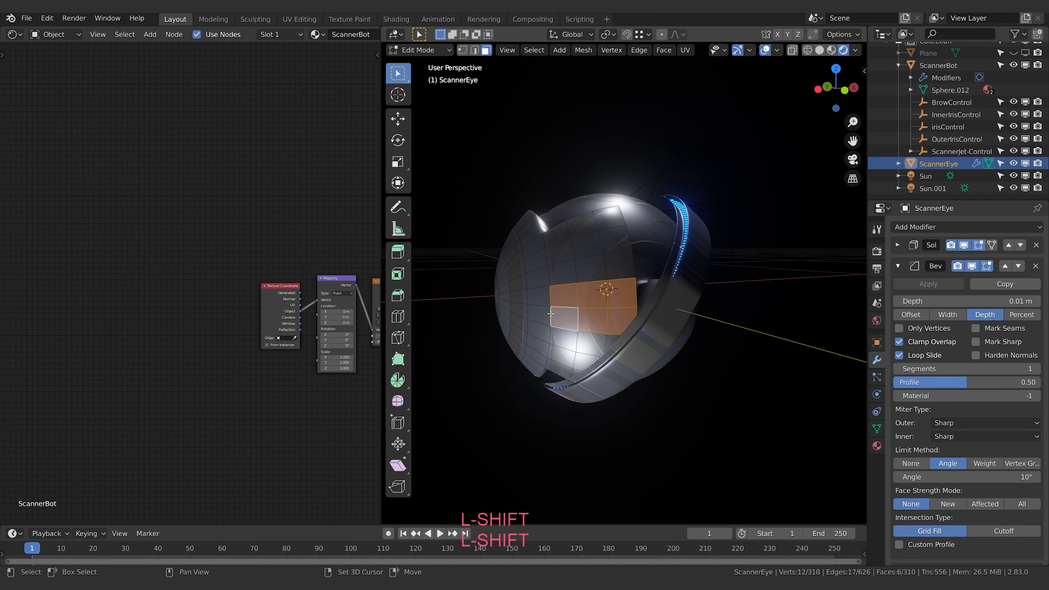
left_click(517, 309, "shift")
middle_click_drag(517, 309, 719, 316)
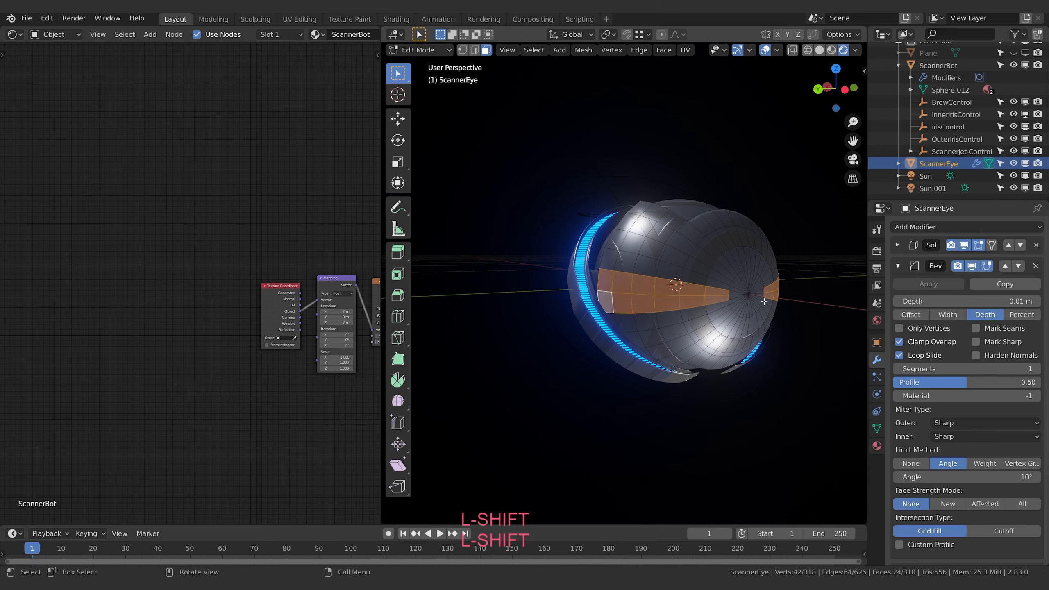
middle_click_drag(764, 302, 614, 299)
key("x")
left_click(704, 330)
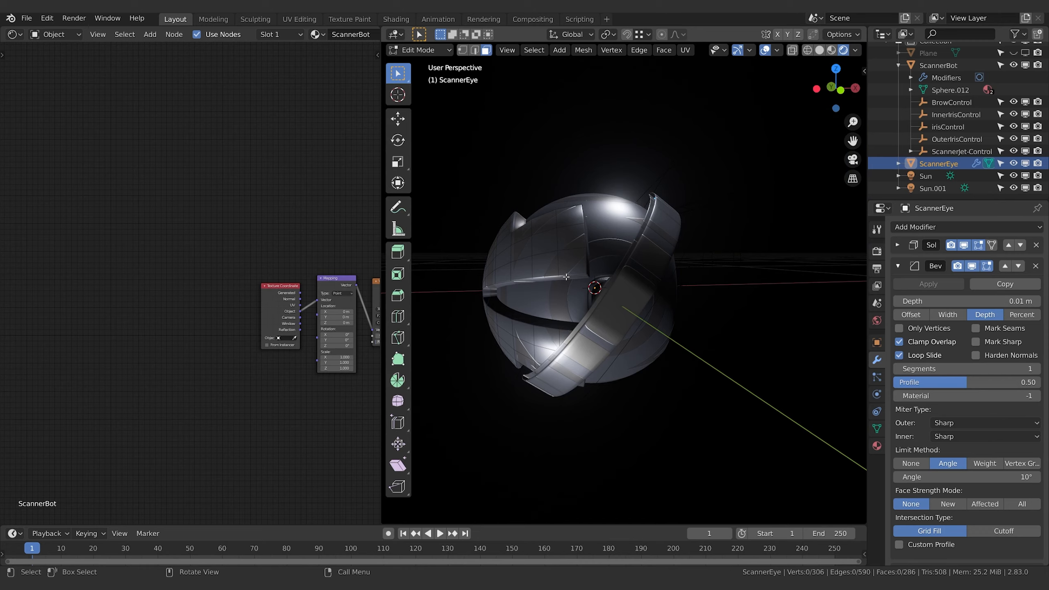
Return to Object Mode and try rotating ScannerEye around global Z to test how the shell moves over the eye
key("Tab")
middle_click_drag(646, 267, 651, 275)
key("r")
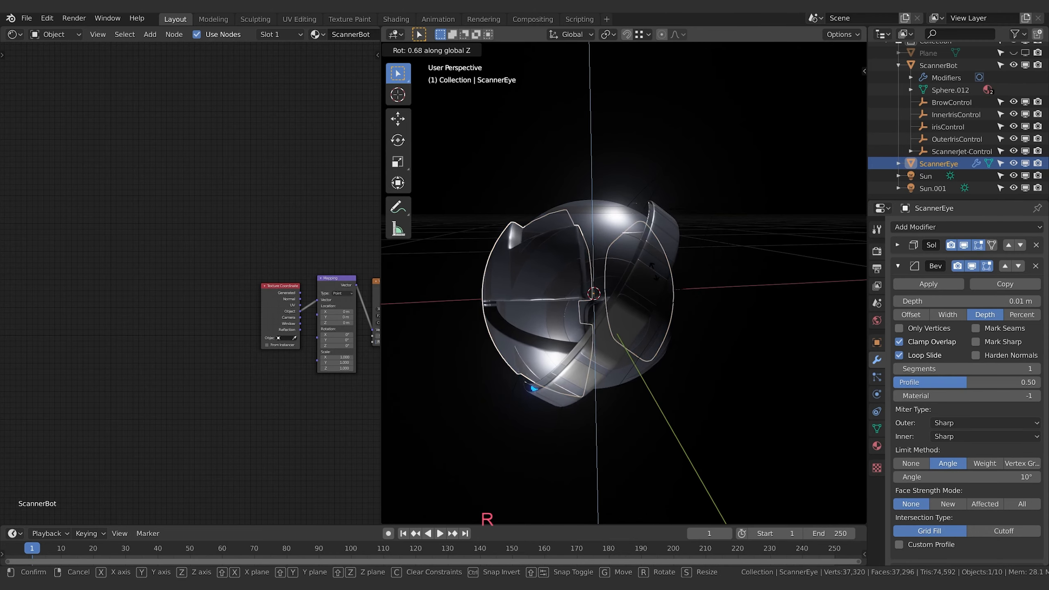
key("z")
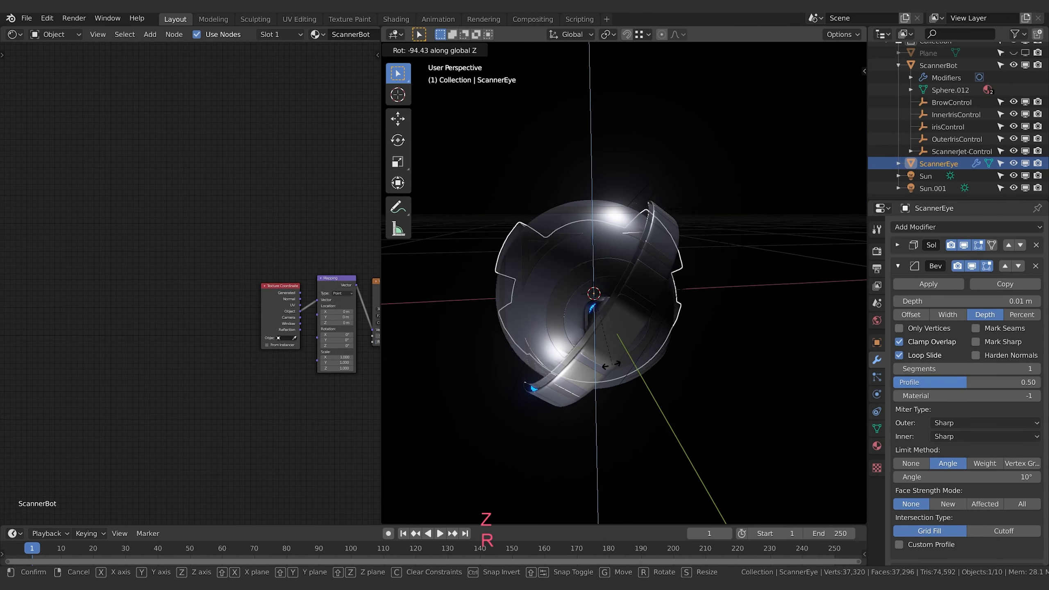
left_click(732, 306)
middle_click_drag(733, 306, 598, 271)
key("r")
key("z")
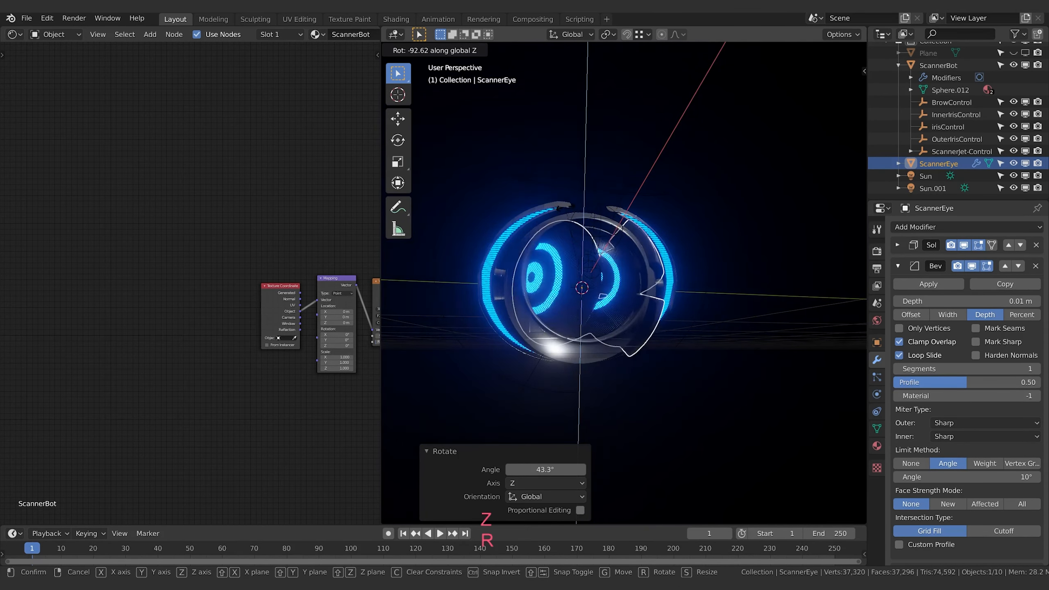
left_click(649, 269)
middle_click_drag(650, 269, 485, 304)
Make ScannerBot Jets under ScannerJet-Control selectable and scale it up uniformly by about 1.068
left_click(470, 273)
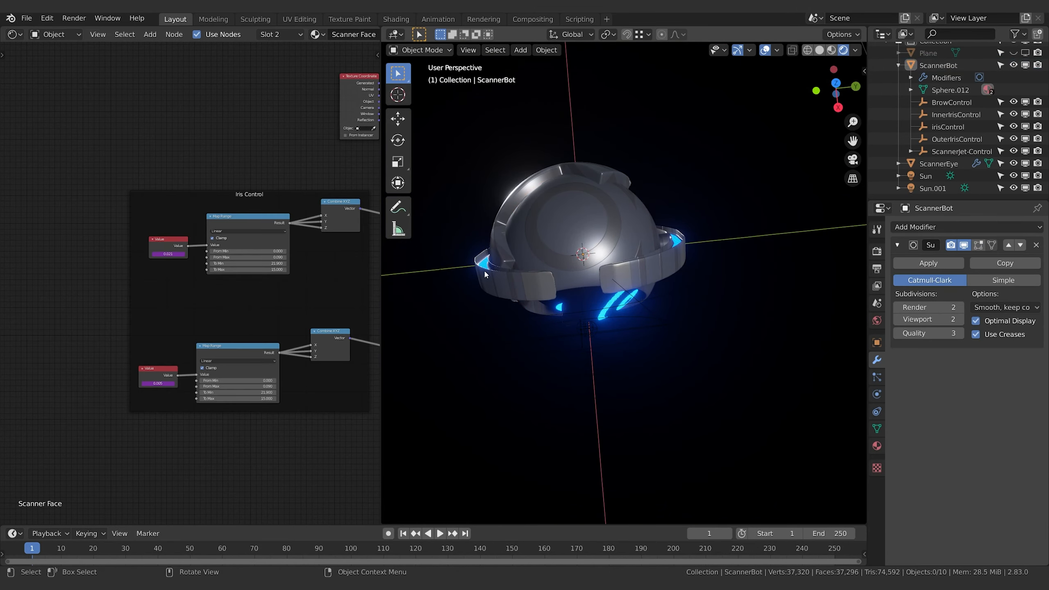
scroll(974, 96, "up", 1)
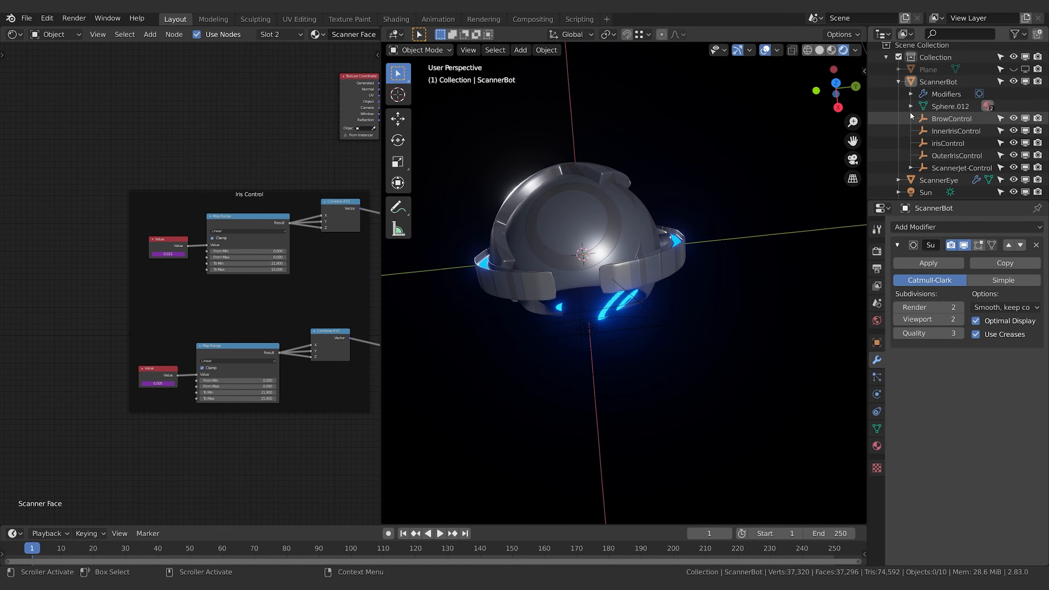
left_click(945, 119)
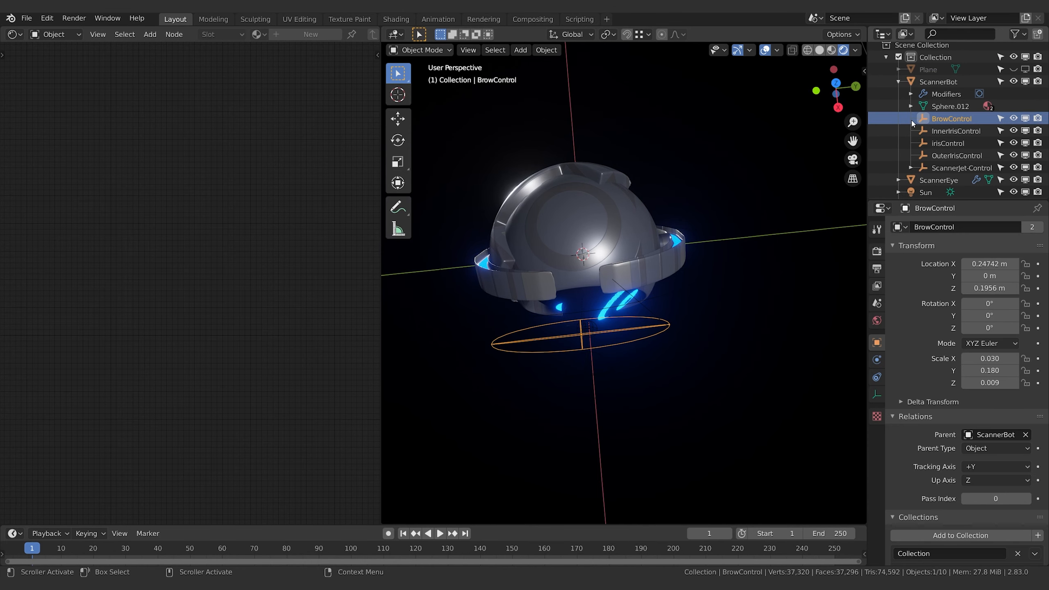
left_click(949, 168)
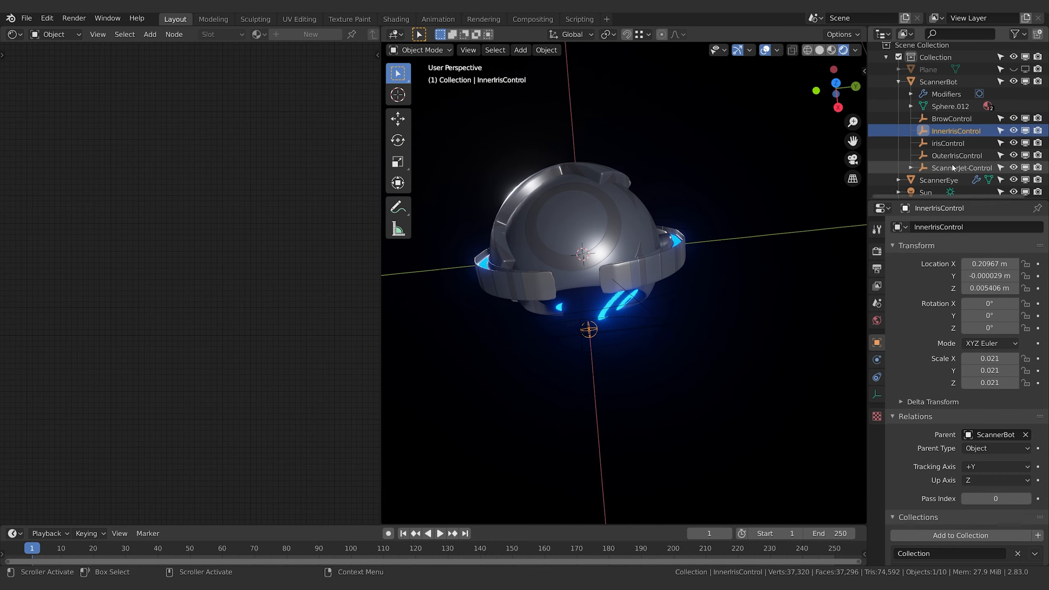
scroll(949, 169, "down", 1)
left_click(910, 151)
scroll(949, 161, "down", 1)
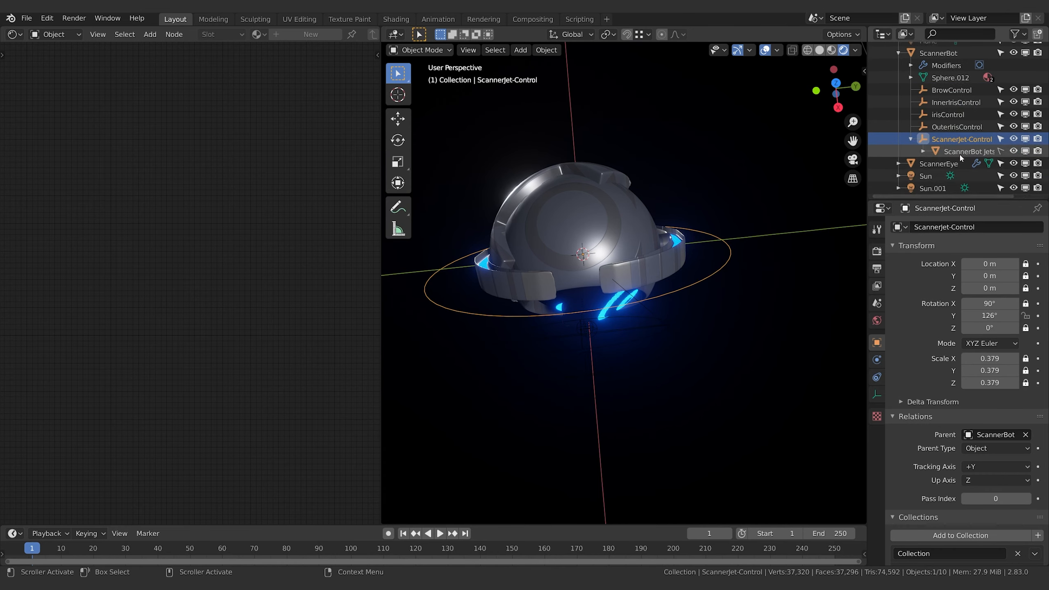
left_click(966, 151)
left_click(877, 342)
key("s")
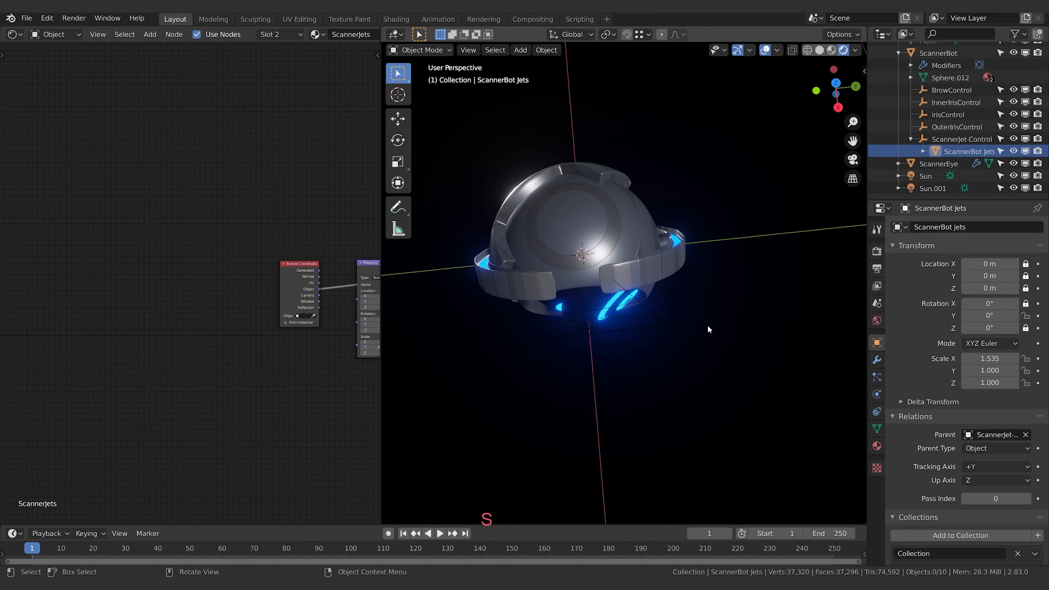
left_click(652, 274)
key("s")
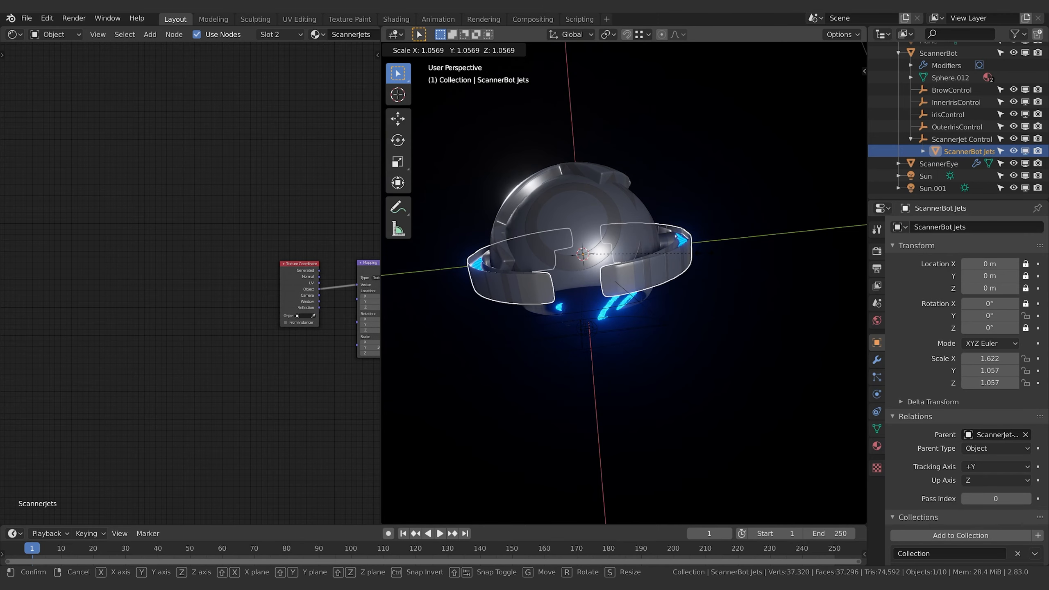
left_click(705, 251)
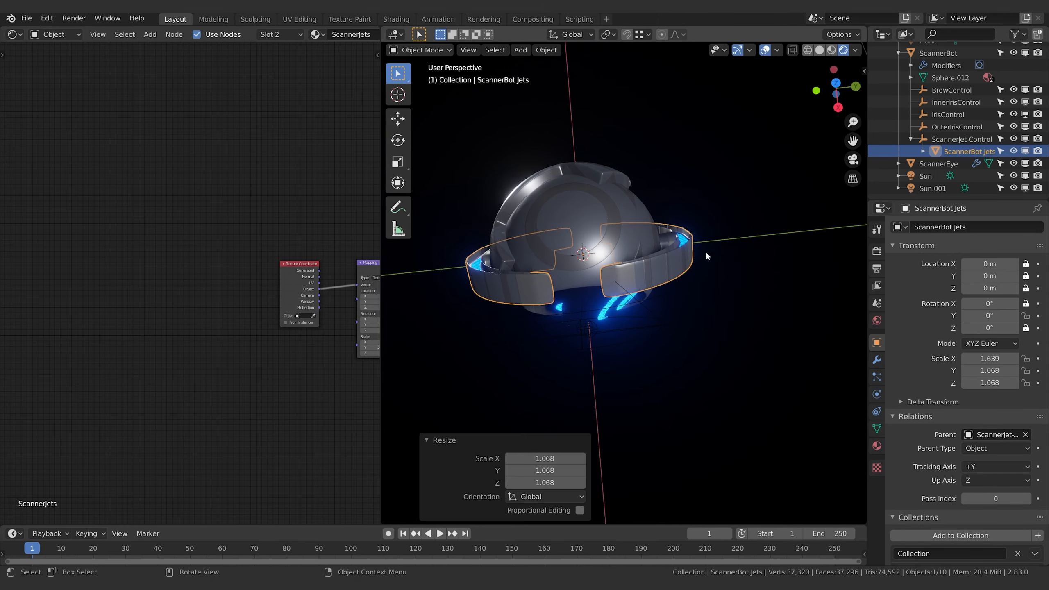
Set ScannerEye's Z rotation to 0°
middle_click_drag(704, 251, 649, 306)
left_click(649, 306)
middle_click_drag(676, 264, 711, 296)
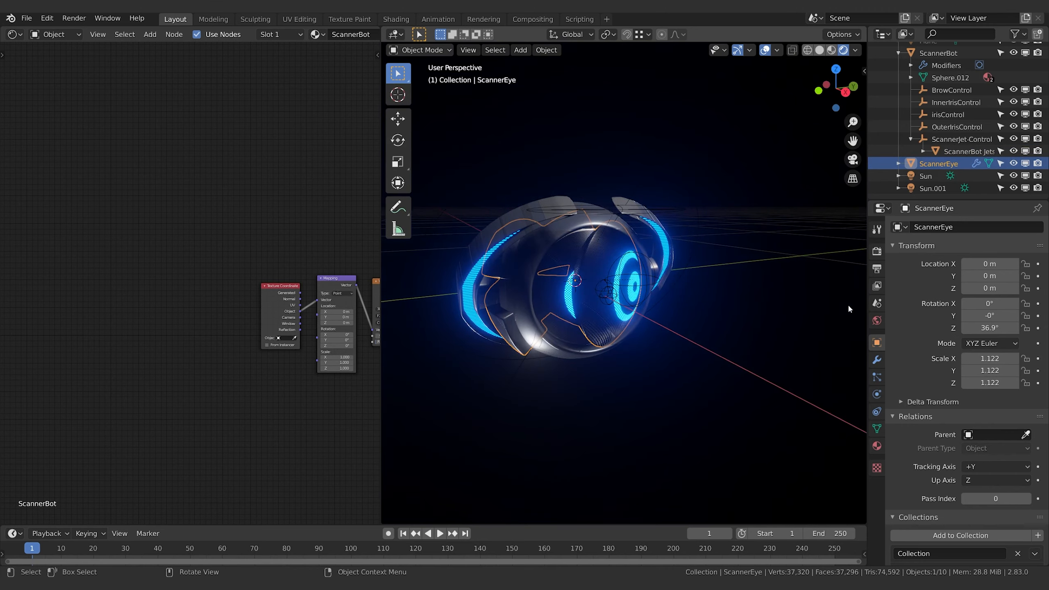
type("0")
key("Return")
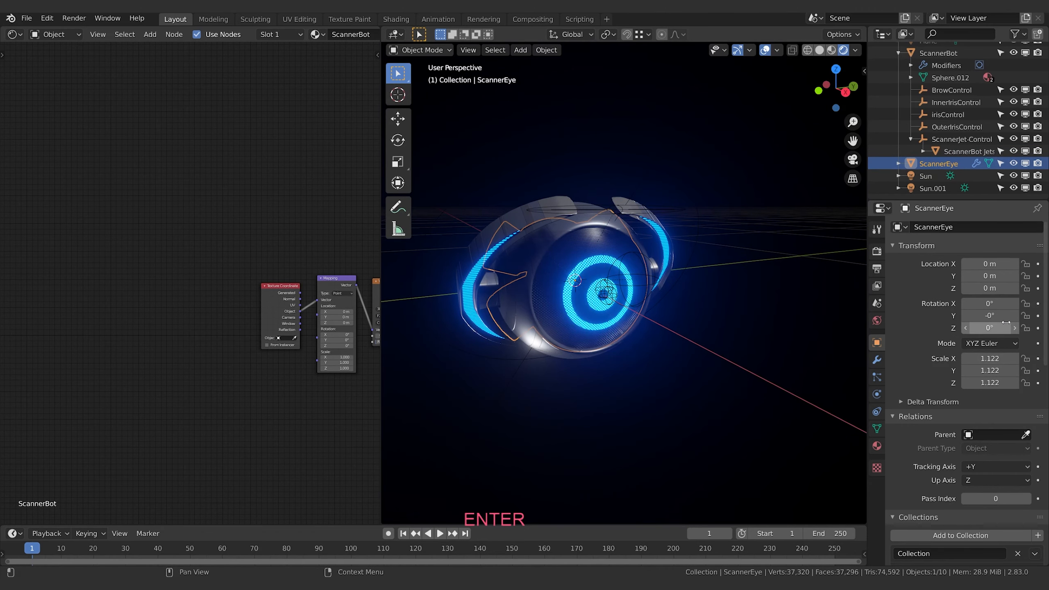
Add a Plain Axes empty and move it about 0.72 m along X in front of the eye
scroll(639, 302, "down", 5)
key("shift+a")
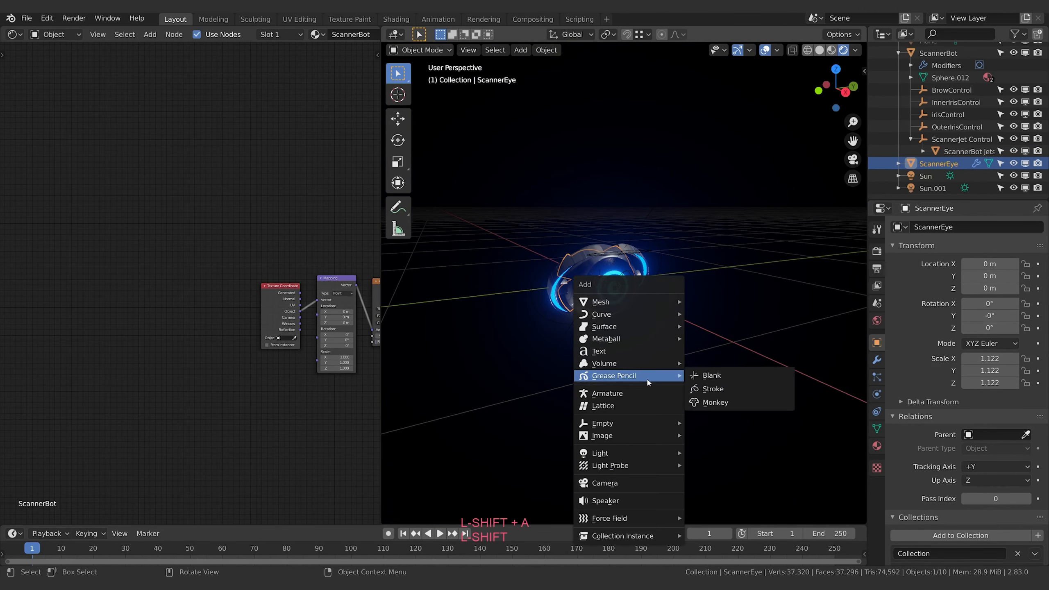
mouse_move(630, 426)
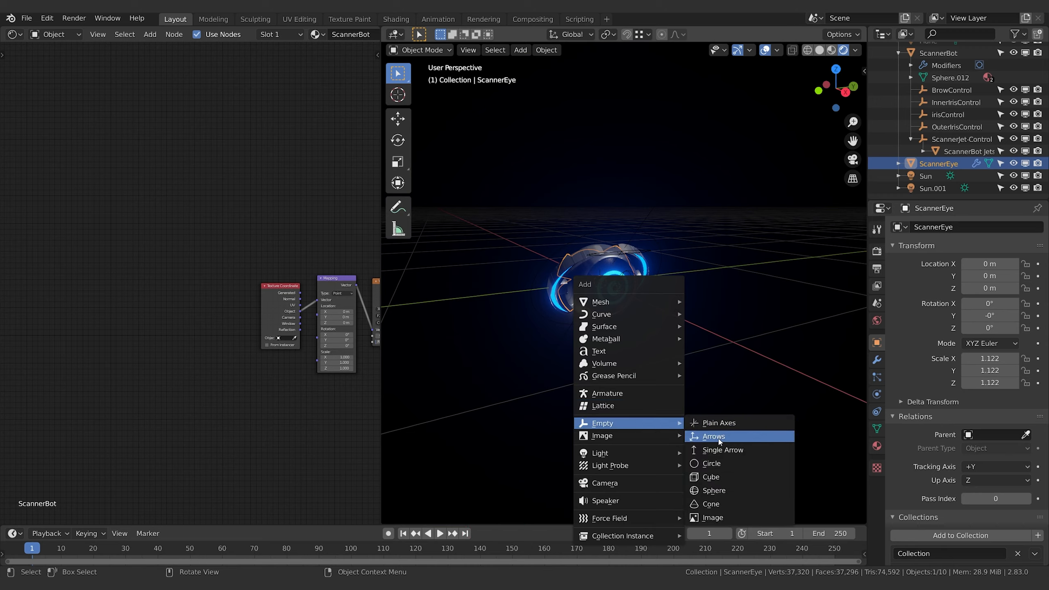
left_click(720, 424)
key("g")
key("x")
left_click(801, 355)
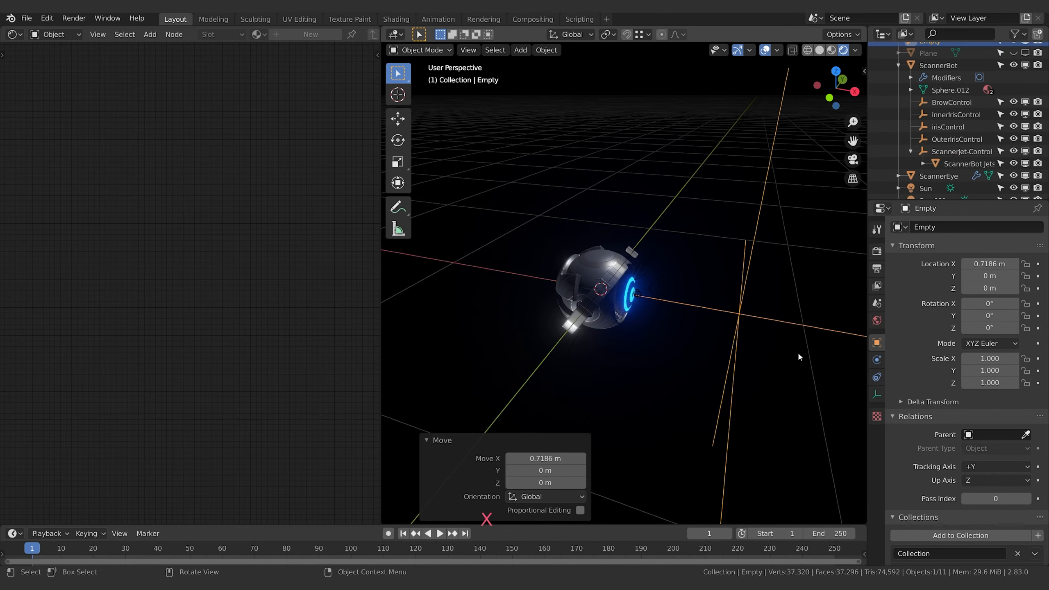
Scale the new empty to about -0.129 and rename it ScannerBot Look Control
key("s")
left_click(787, 349)
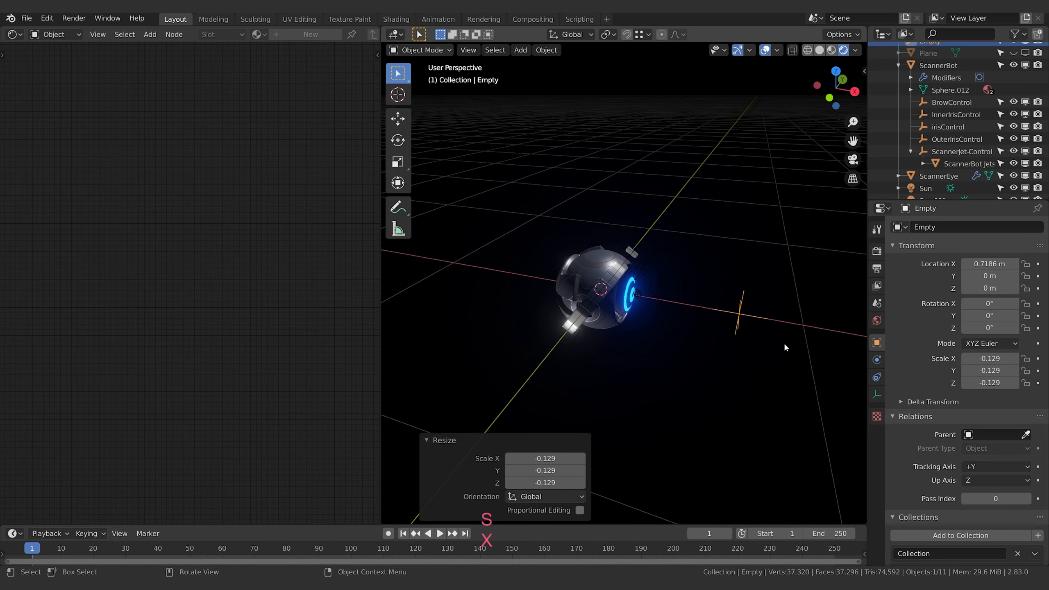
scroll(937, 75, "up", 2)
double_click(929, 74)
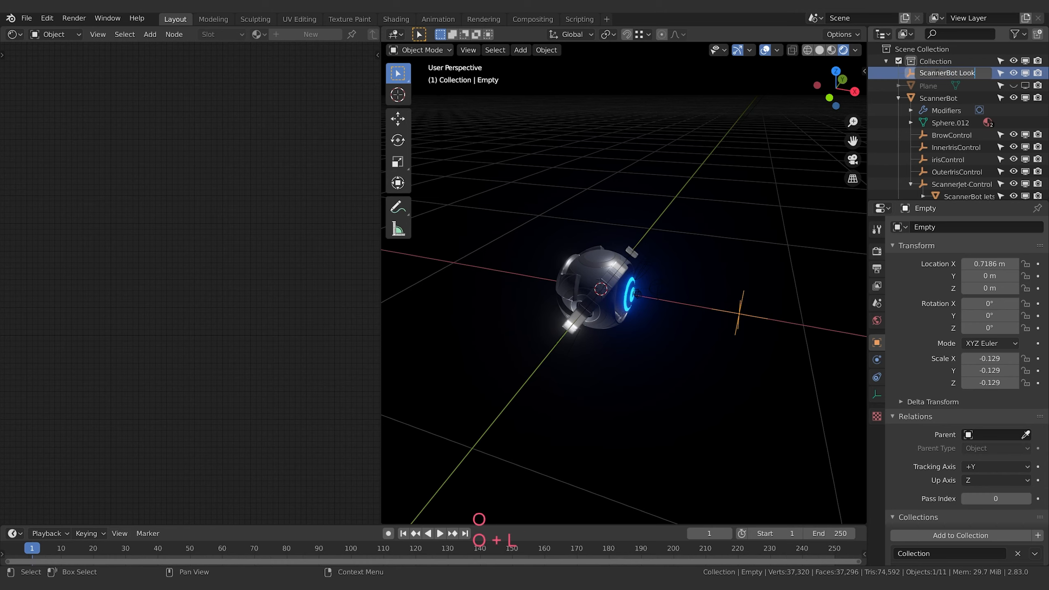
key("Return")
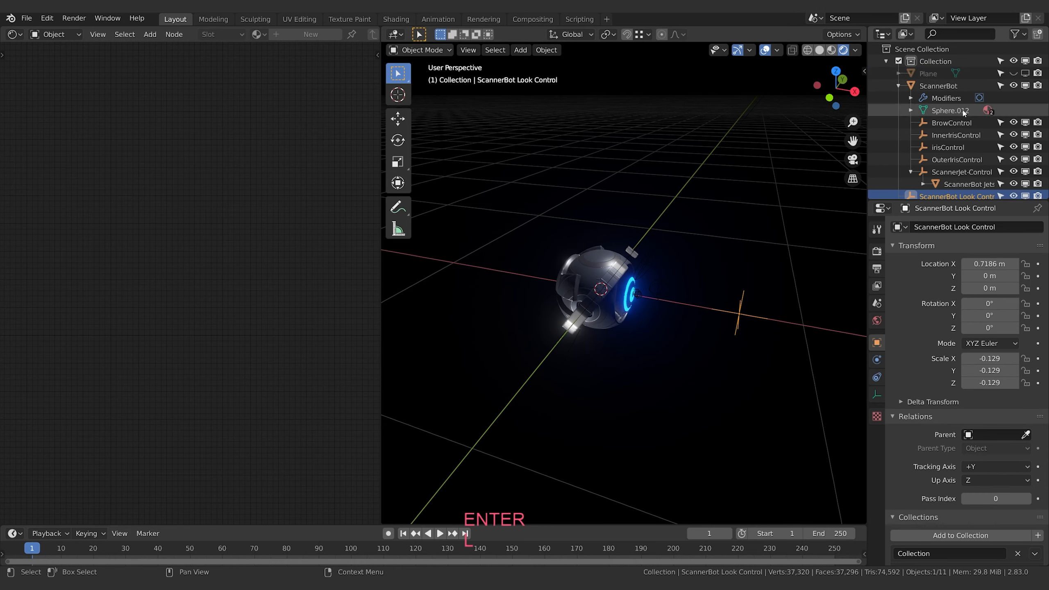
Parent ScannerBot Look Control to ScannerBot as an object parent
left_click(941, 87, "ctrl")
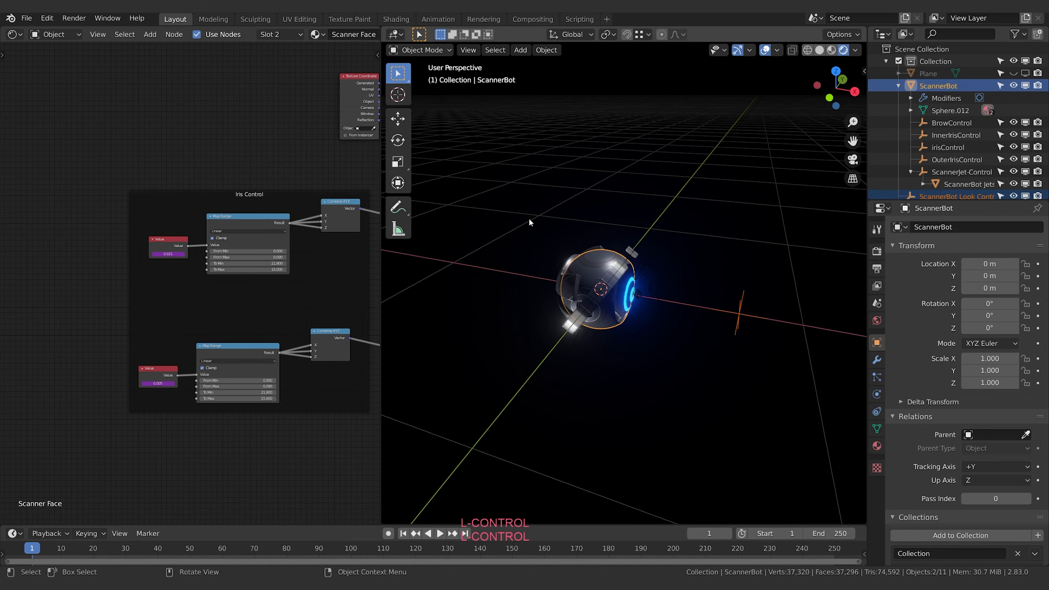
key("ctrl+p")
key("Return")
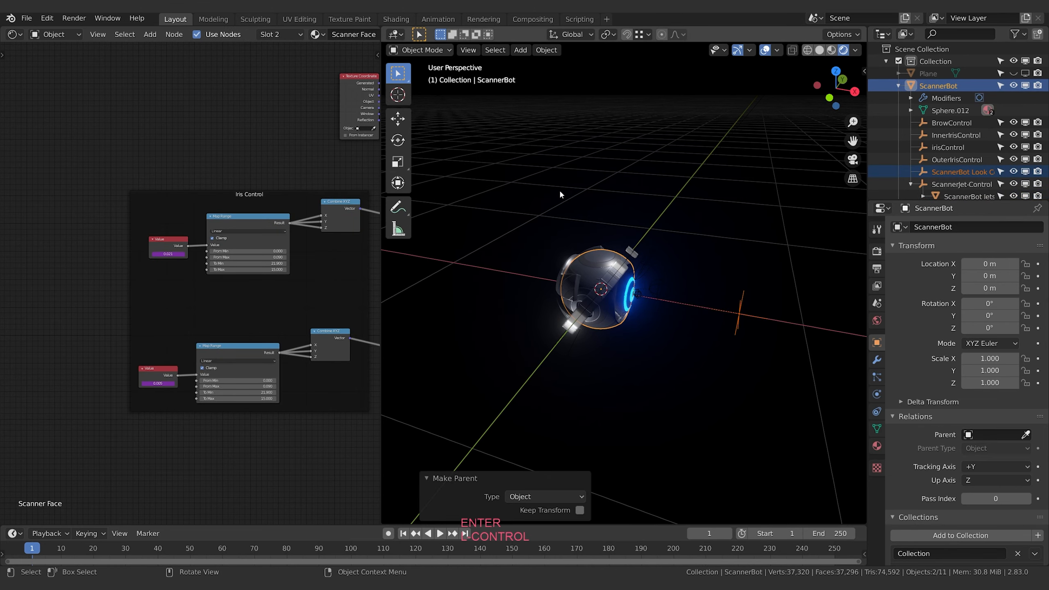
middle_click_drag(694, 239, 739, 306)
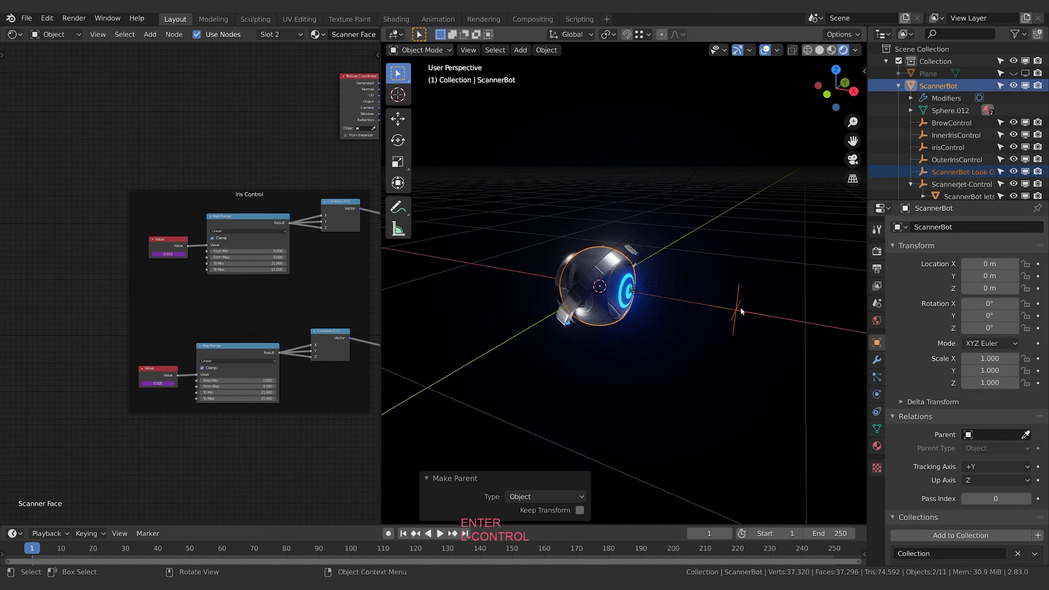
Add a Damped Track constraint to ScannerEye with ScannerBot Look Control as its target
left_click(626, 296)
middle_click_drag(642, 322, 651, 318)
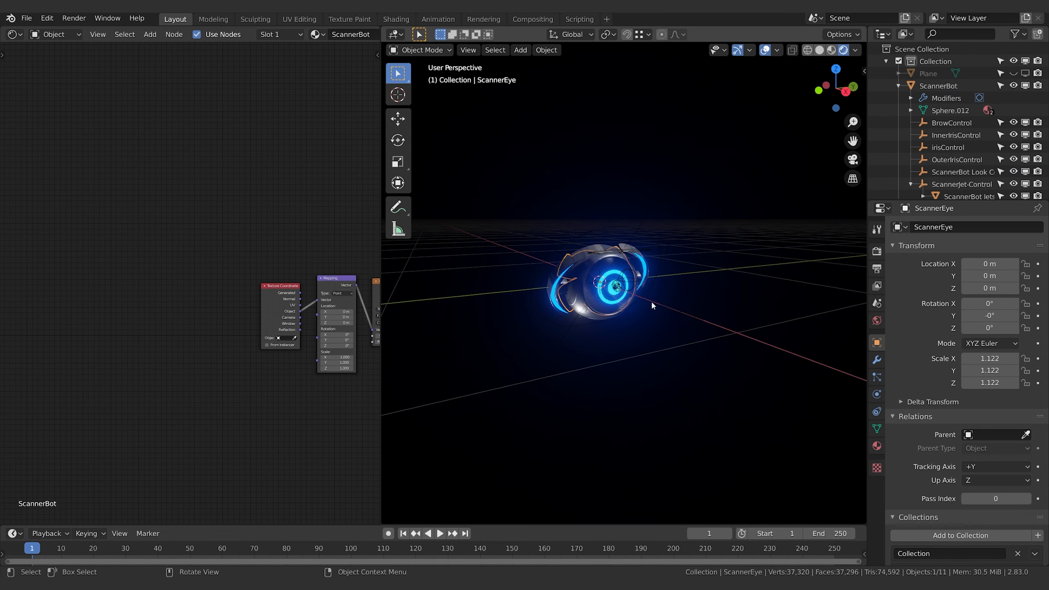
left_click(877, 360)
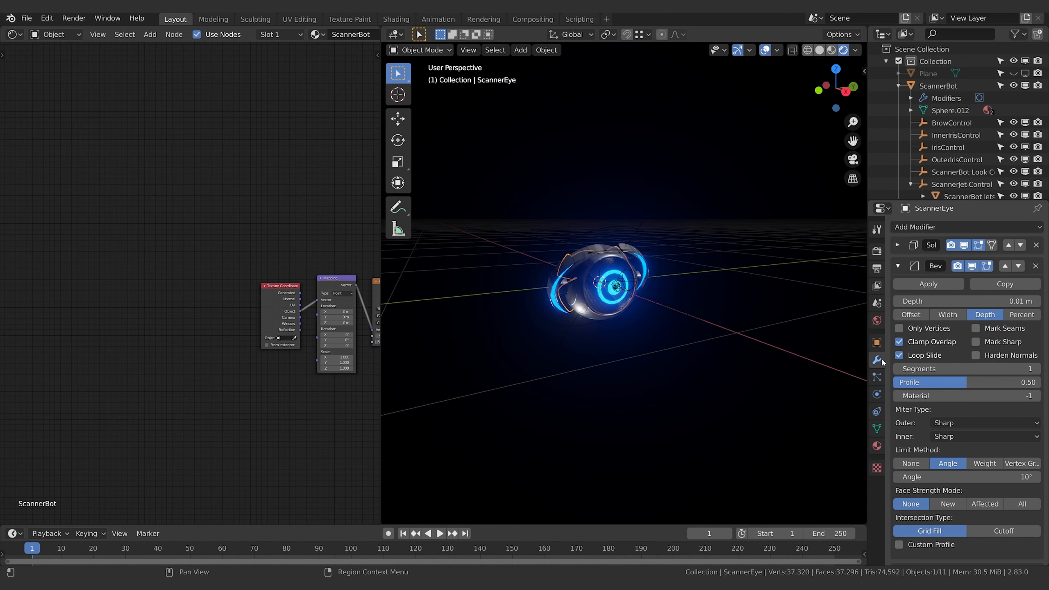
left_click(878, 396)
left_click(879, 412)
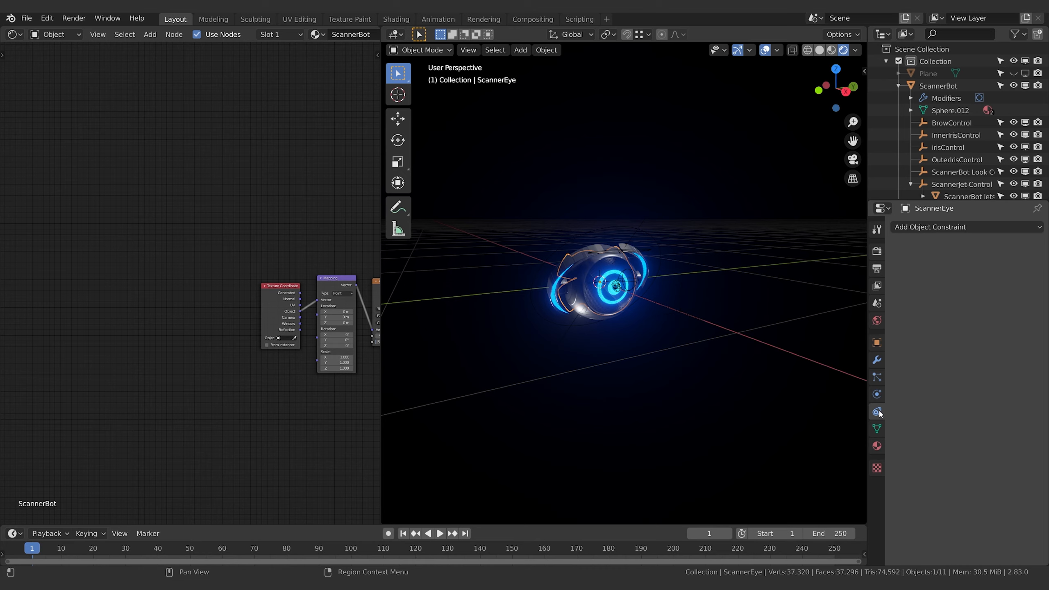
left_click(976, 228)
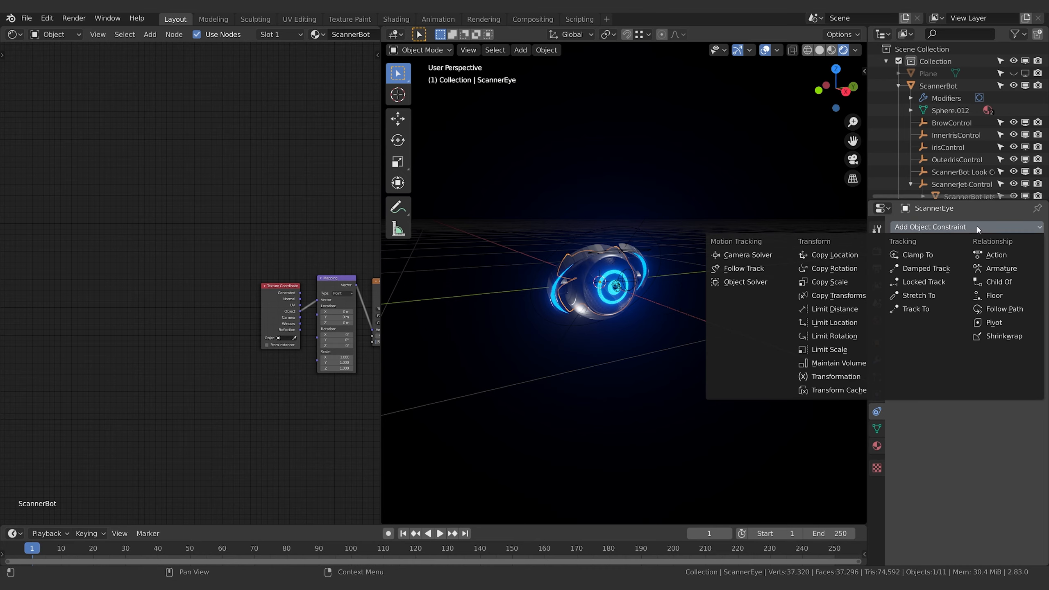
left_click(942, 271)
left_click(966, 267)
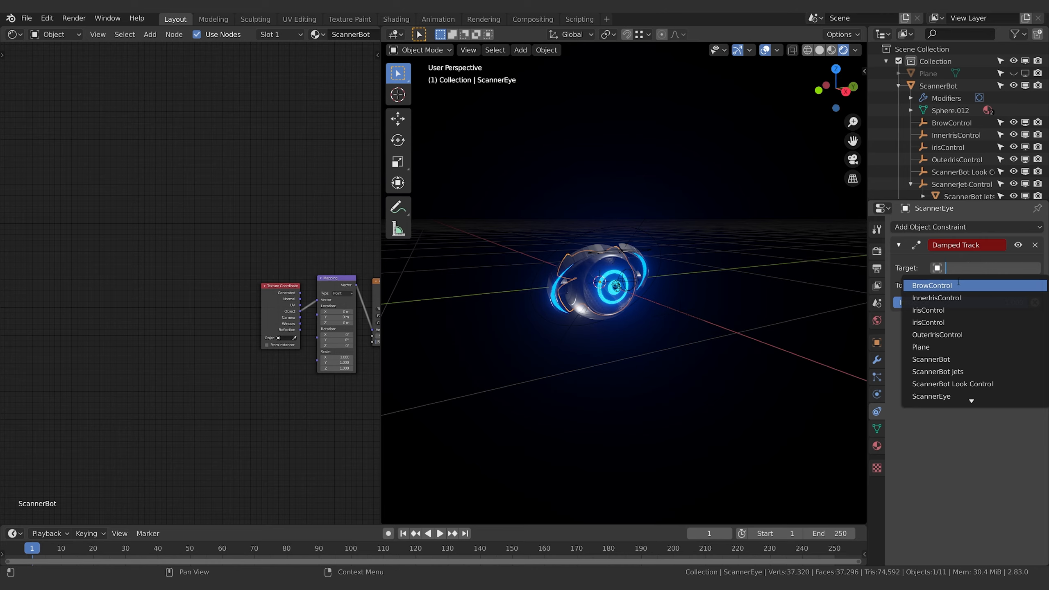
left_click(962, 384)
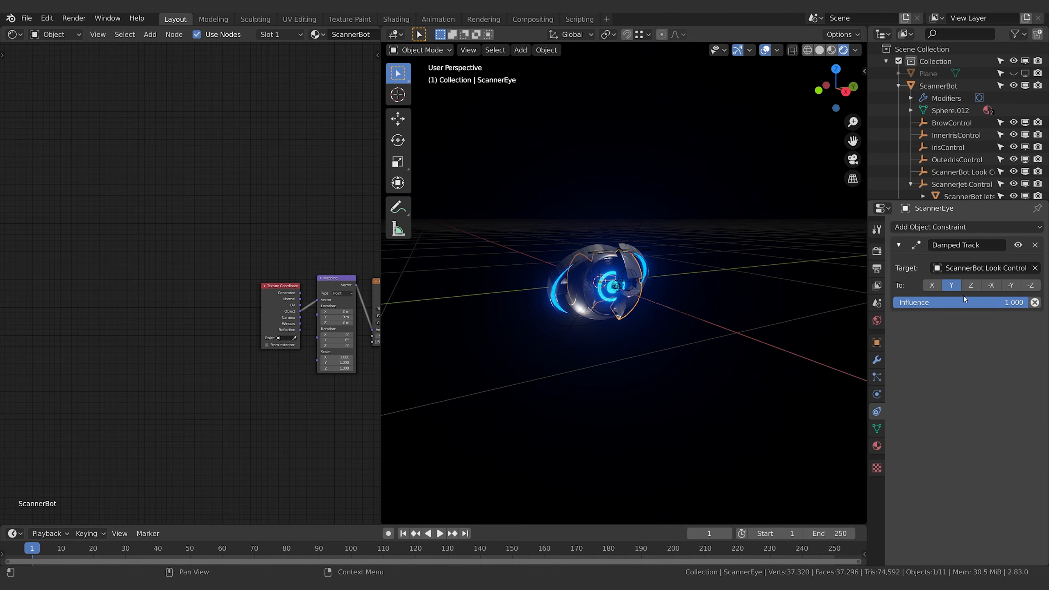
Set the Damped Track constraint's tracking axis to X
left_click(933, 288)
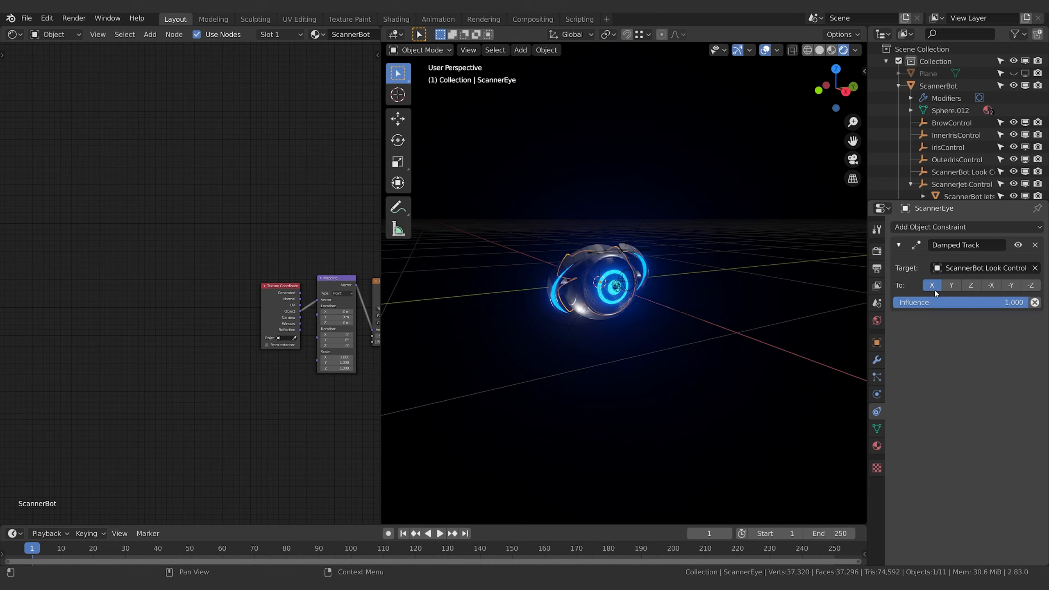
middle_click_drag(649, 281, 665, 289)
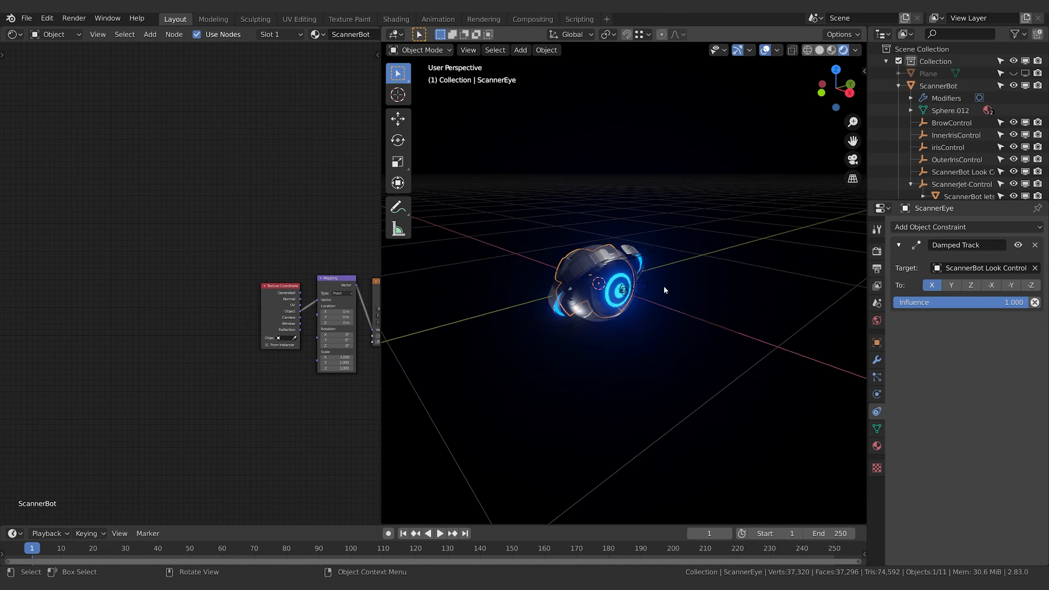
scroll(681, 301, "up", 2)
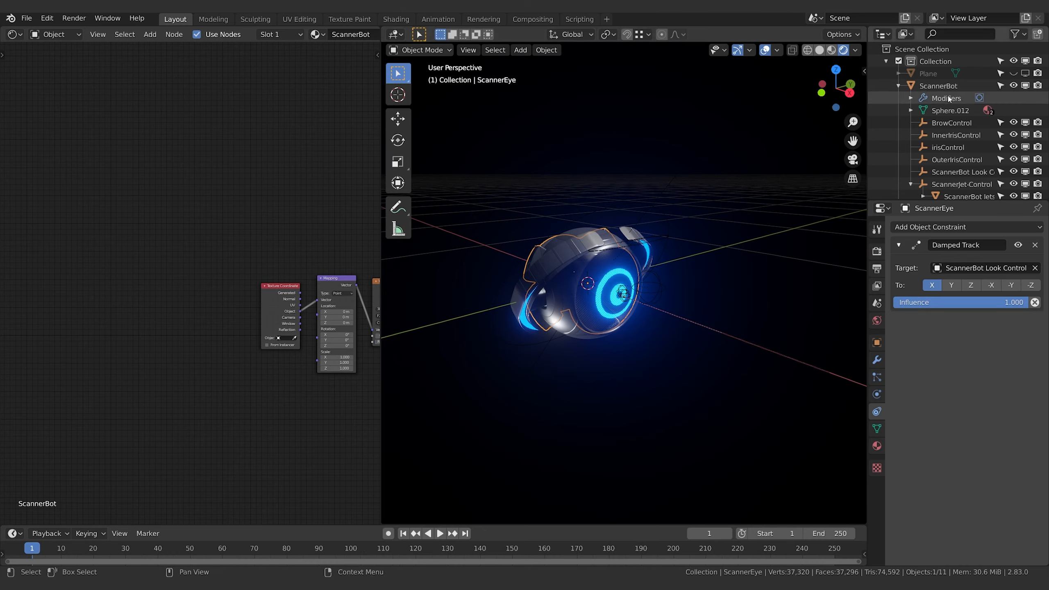
Move ScannerBot Look Control off to one side of the bot to test the eye tracking
left_click(958, 160)
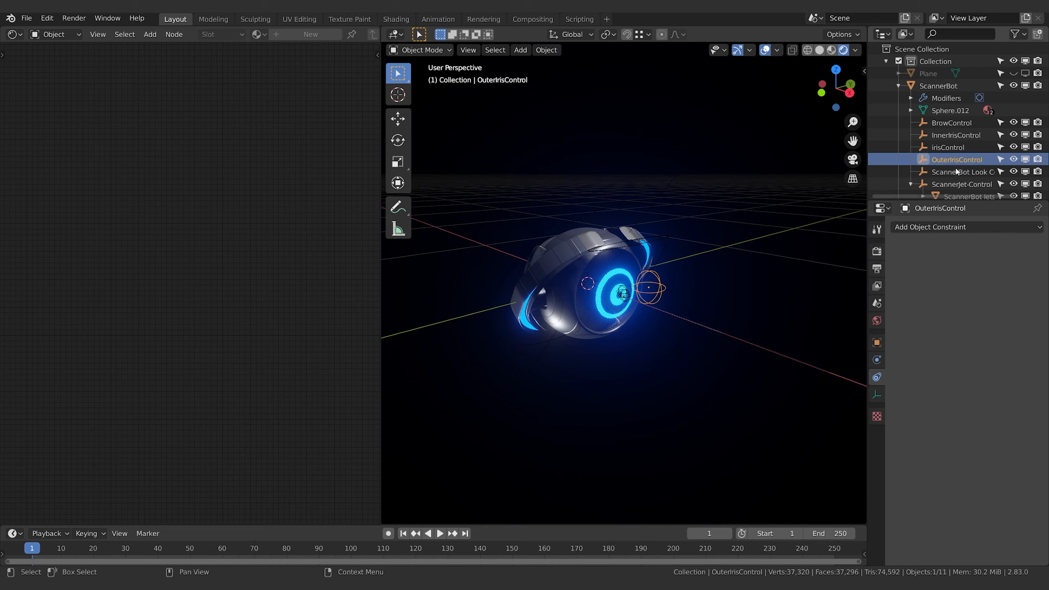
left_click(956, 171)
key("g")
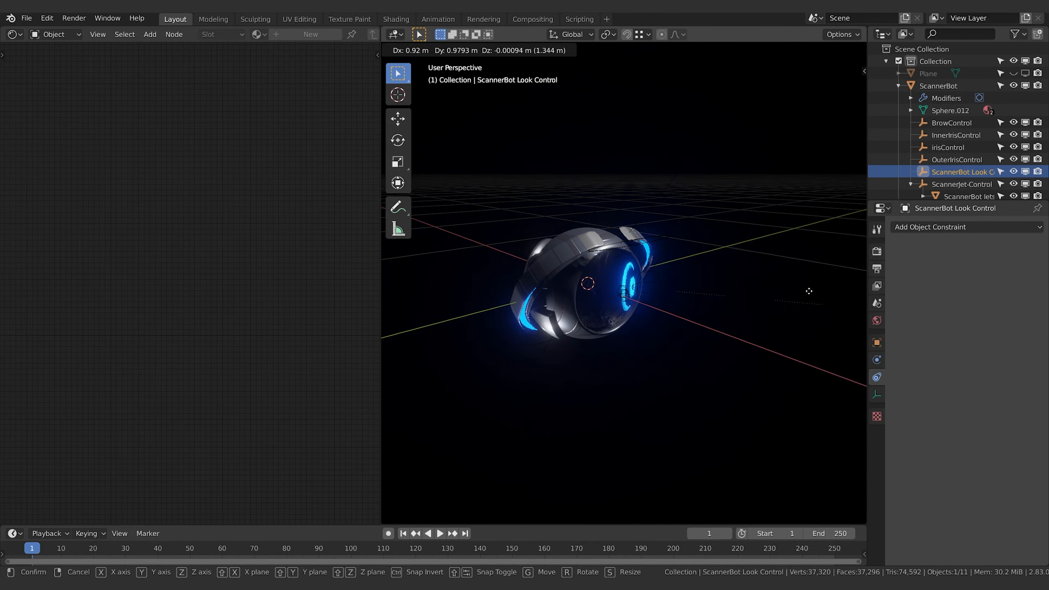
left_click(491, 235)
Make a separate copy of ScannerBot's Scanner Face material and rename it "Scanner Face. Base"
middle_click_drag(752, 298, 701, 271)
left_click(612, 298)
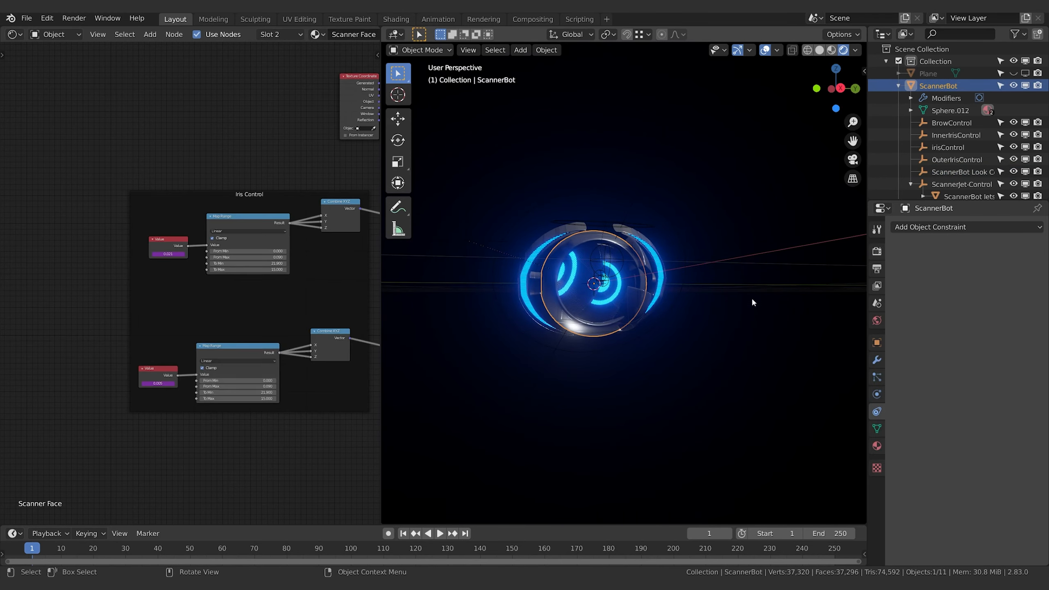
left_click(877, 445)
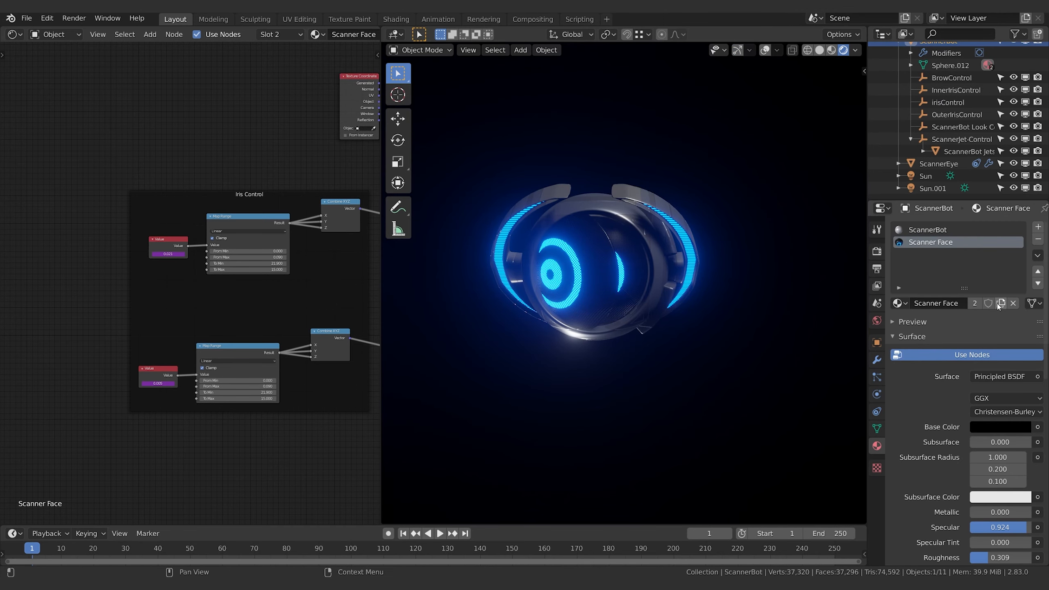
left_click(1001, 303)
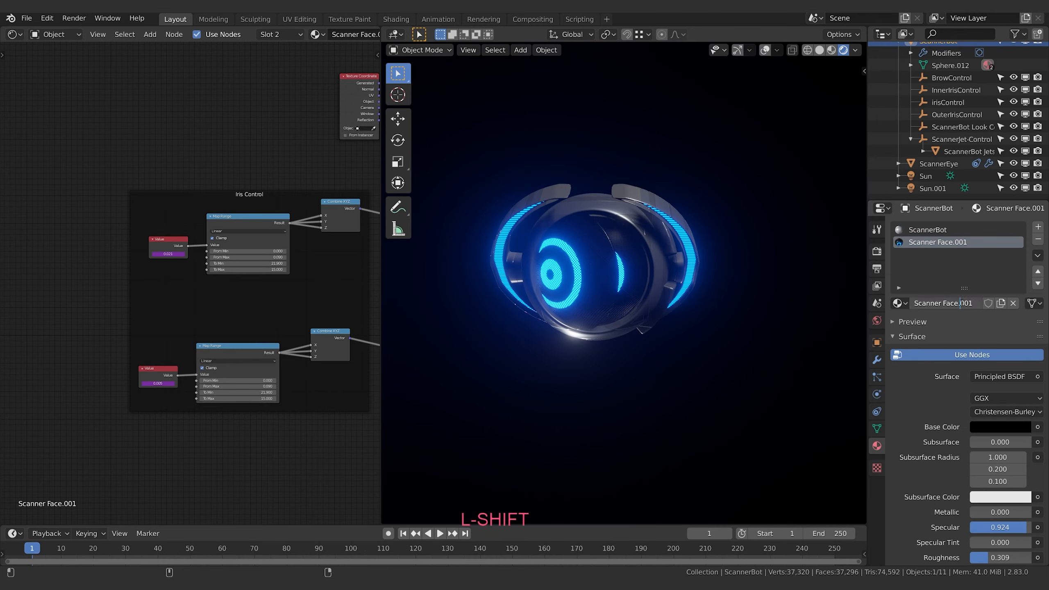
type("e")
key("Return")
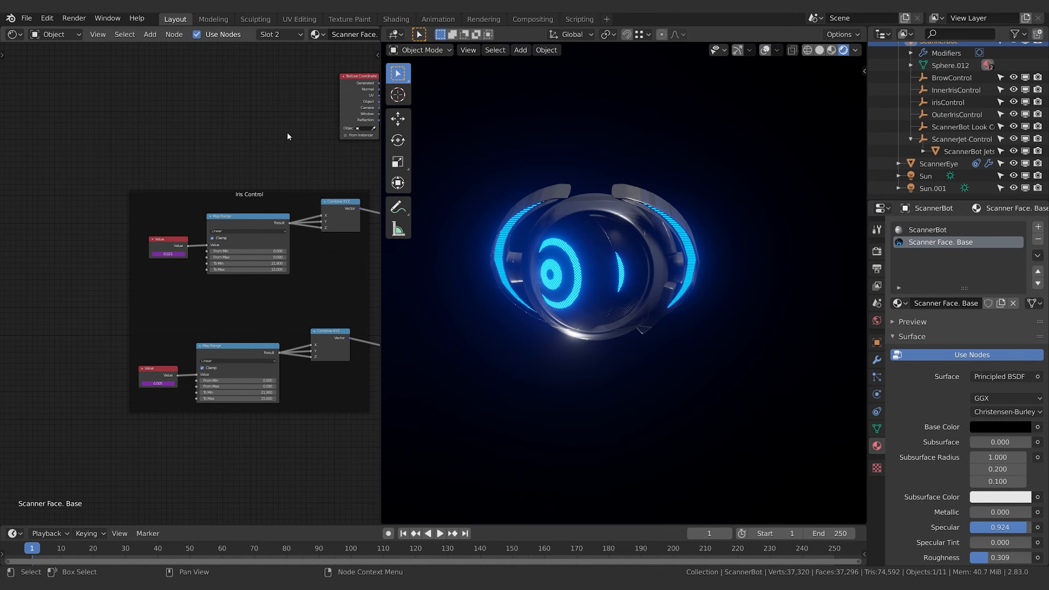
Disconnect the final Multiply node from the Principled BSDF's Emission input in Scanner Face. Base
middle_click_drag(314, 160, 180, 147)
mouse_move(363, 115)
middle_mouse_down()
mouse_move(253, 119)
mouse_move(185, 141)
middle_mouse_up()
middle_click_drag(277, 165, 198, 385)
middle_click_drag(143, 328, 351, 300)
middle_click_drag(347, 253, 285, 320)
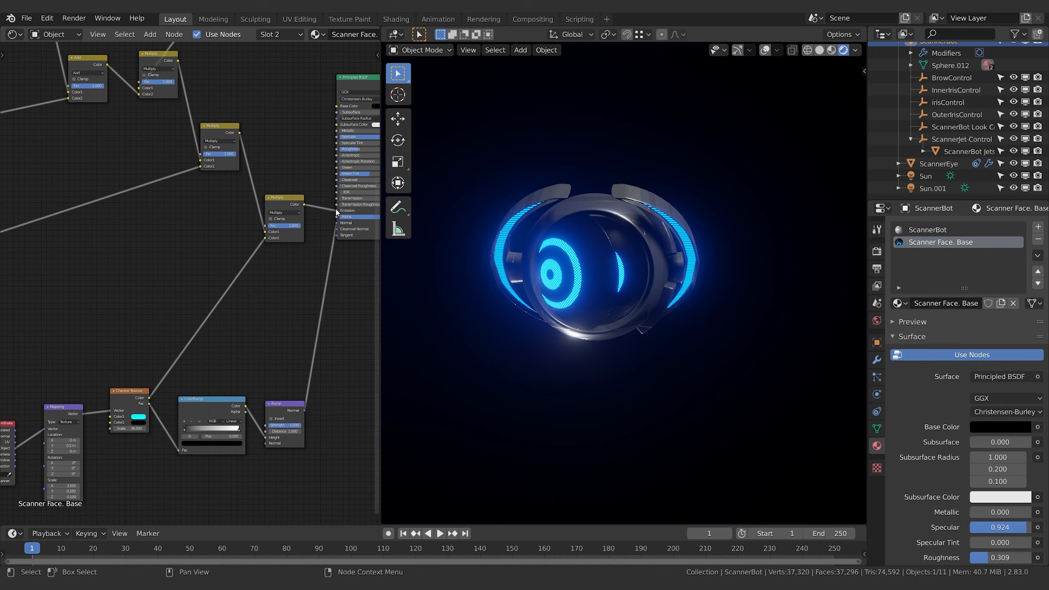
left_click_drag(320, 226, 315, 242)
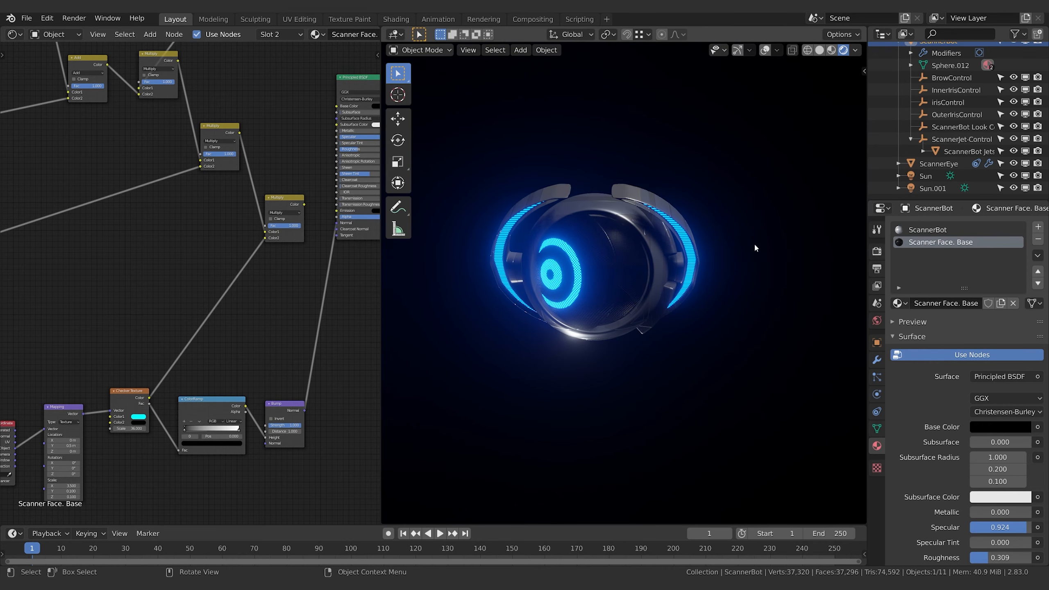
middle_click_drag(610, 300, 632, 289)
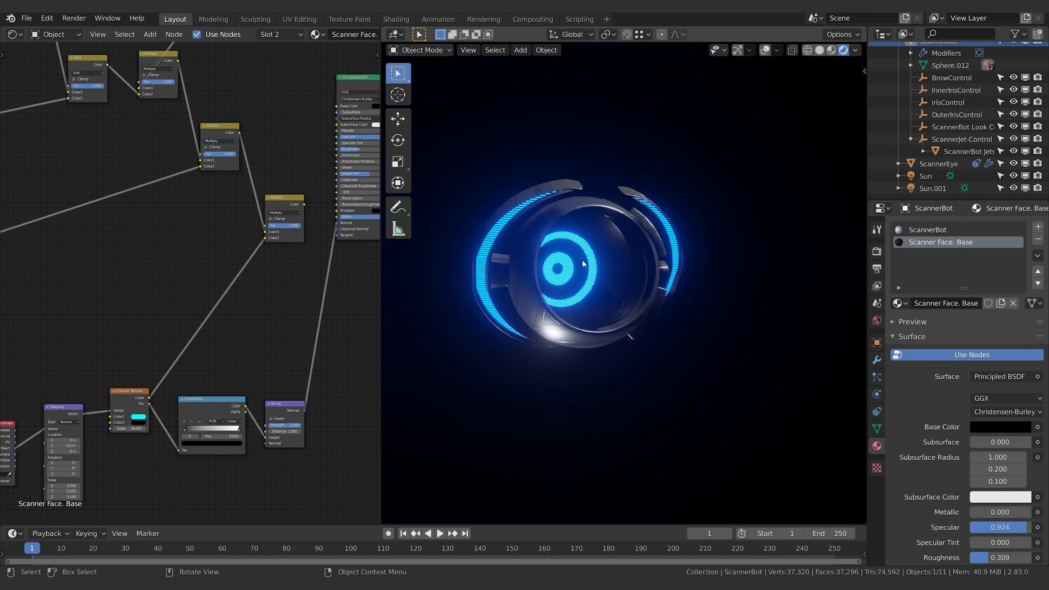
Delete the iris and brow control nodes with their mapping, texture, ramp and mix nodes, keeping the checker bump chain
scroll(279, 241, "down", 4)
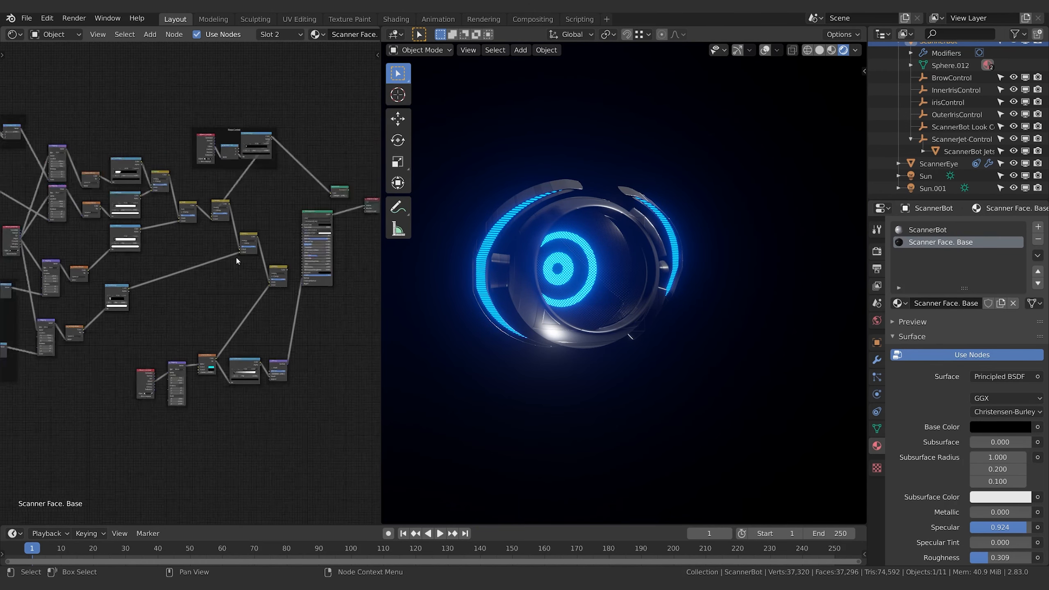
middle_click_drag(237, 258, 277, 256)
left_click_drag(319, 270, 319, 252)
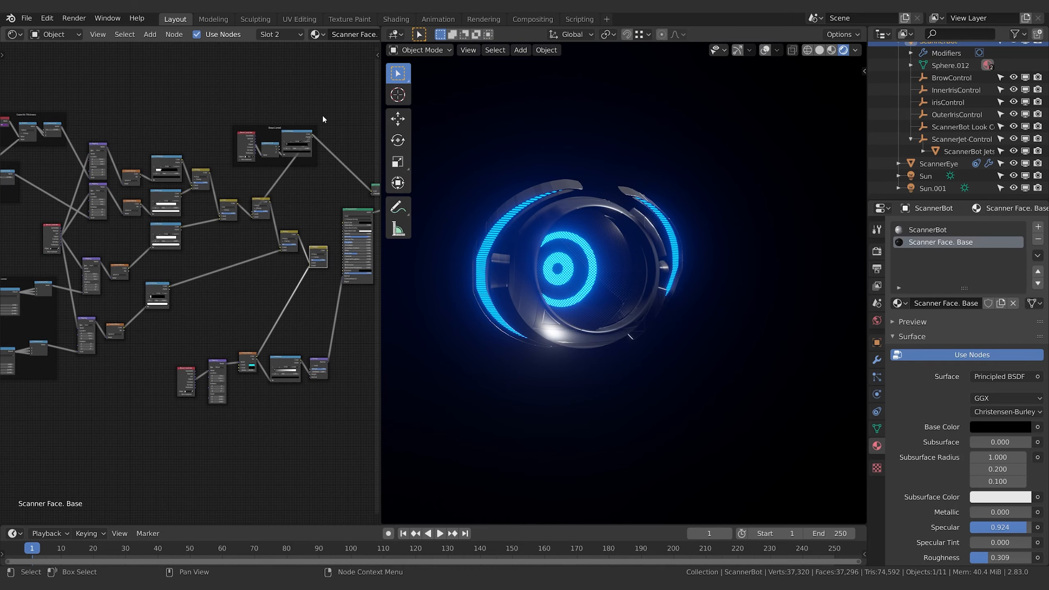
key("b")
left_click_drag(329, 91, 46, 304)
middle_click_drag(66, 301, 222, 280)
key("b")
left_click_drag(29, 72, 281, 368)
key("x")
key("Home")
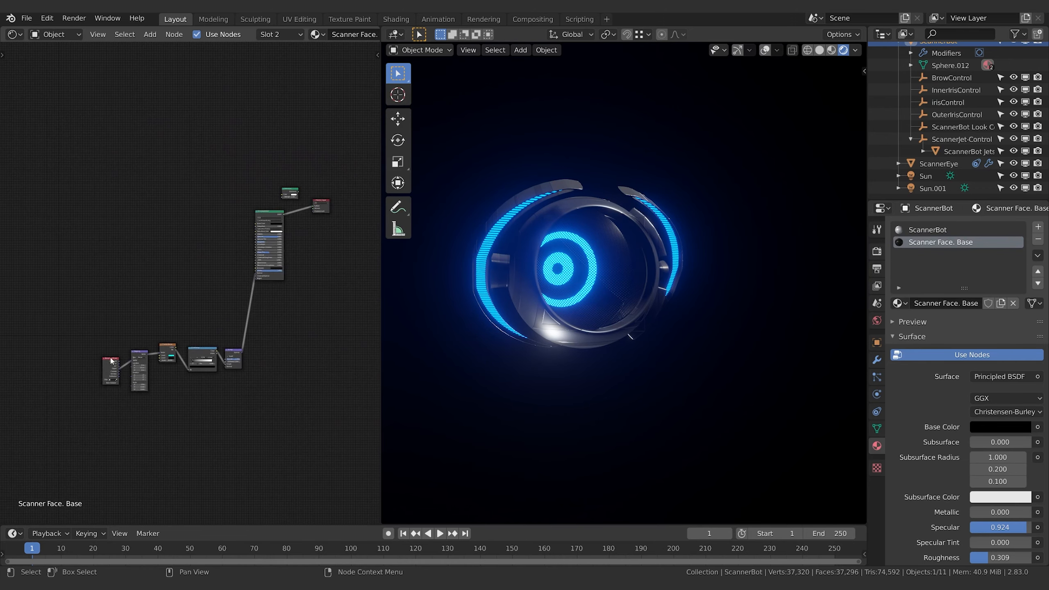
Move the checker bump chain up beside the Principled BSDF and remove the unconnected shader node
key("b")
left_click_drag(77, 340, 280, 426)
key("g")
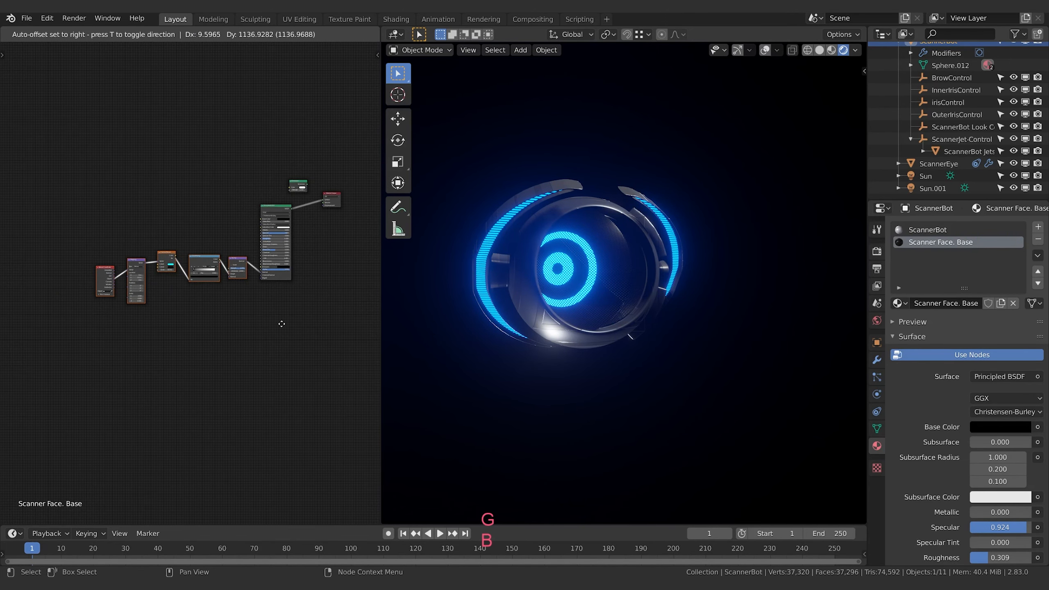
left_click(281, 324)
scroll(292, 330, "up", 4)
middle_click_drag(293, 331, 187, 387)
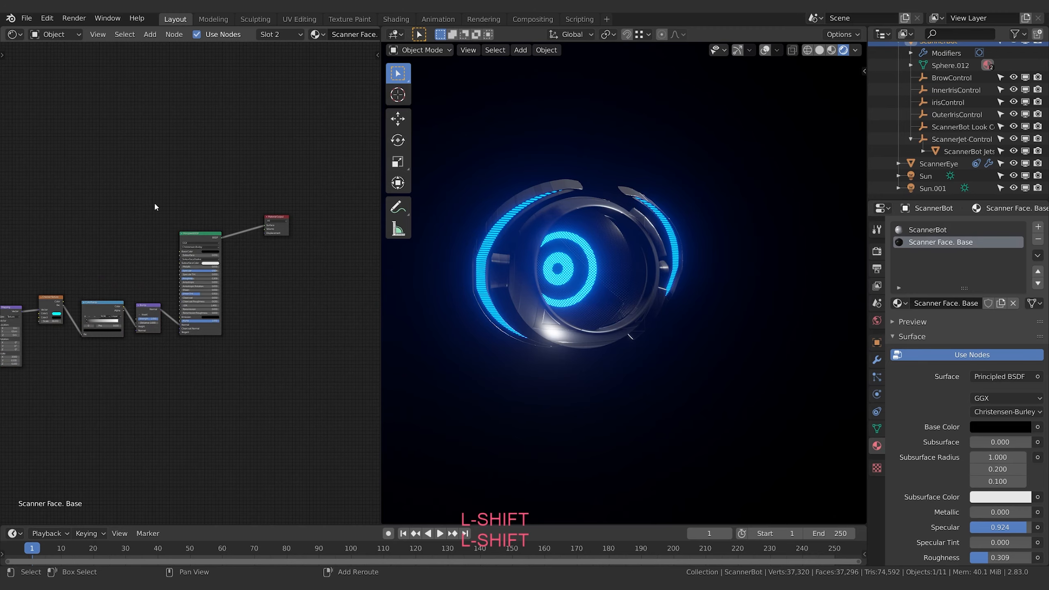
middle_click_drag(155, 207, 275, 184, "shift")
scroll(204, 406, "up", 4)
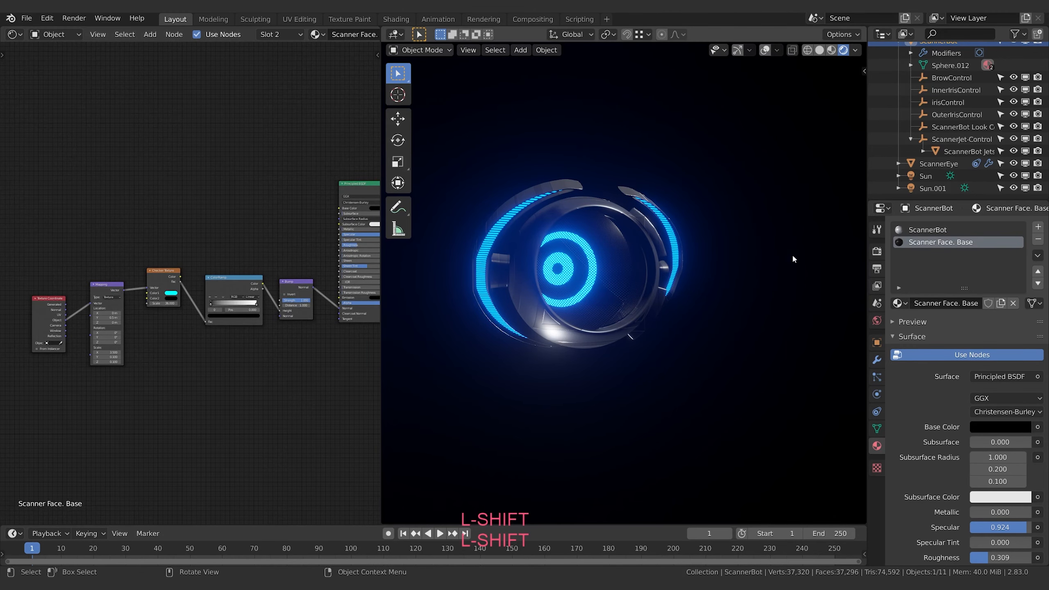
middle_click_drag(743, 258, 666, 289)
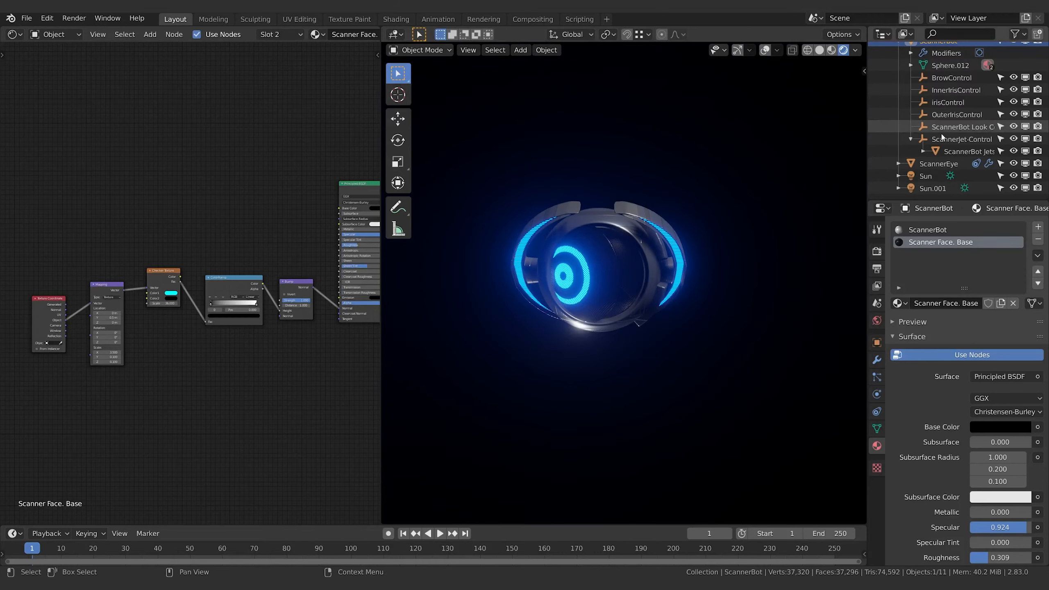
Rename ScannerBot Look Control to "Look Control" and collapse the ScannerJet-Control hierarchy
left_click(954, 102)
left_click(949, 90)
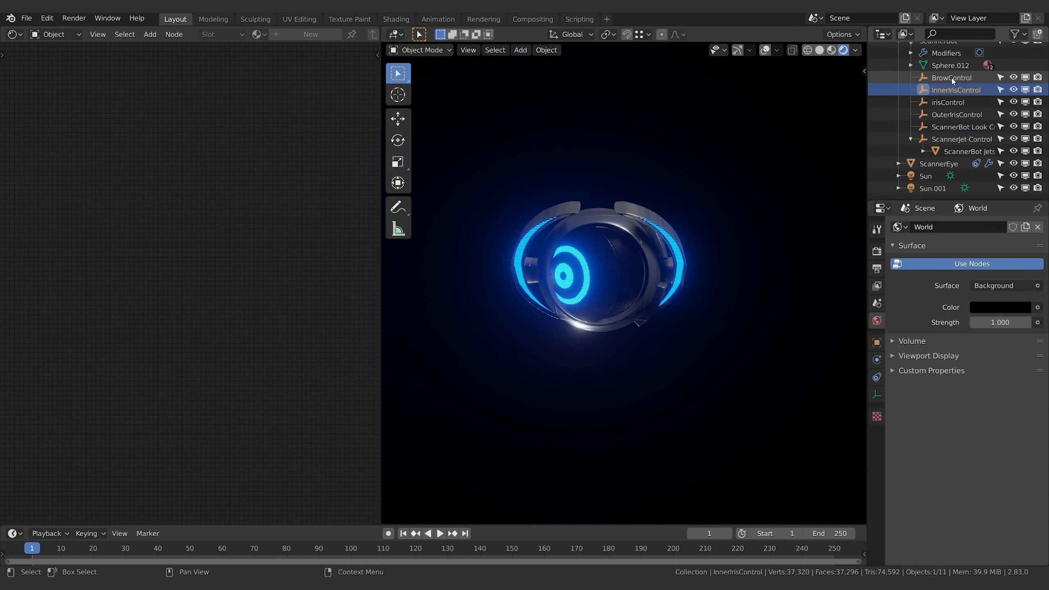
scroll(961, 137, "up", 3)
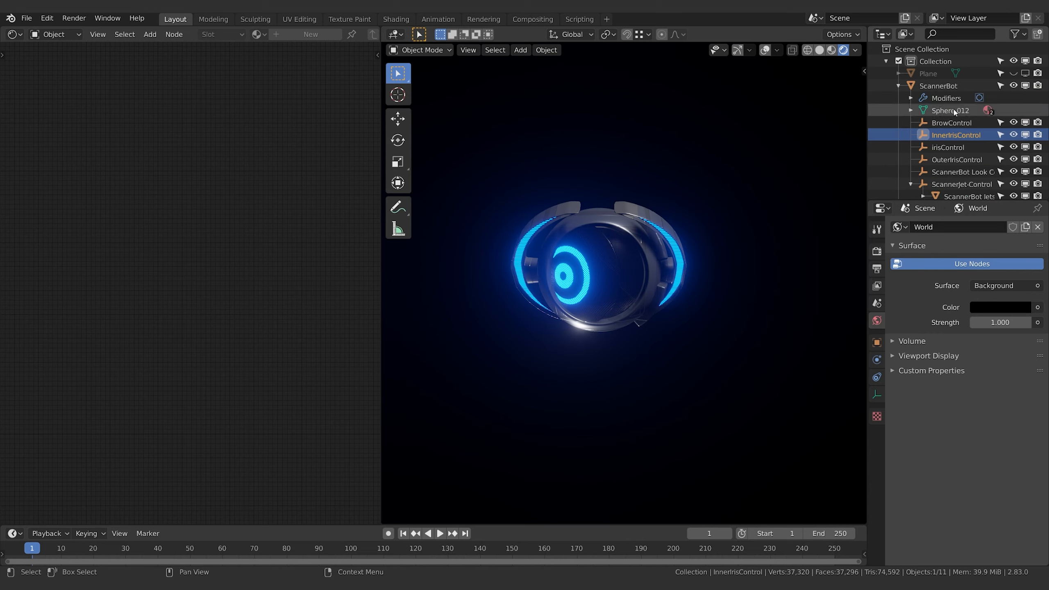
scroll(959, 141, "down", 2)
left_click(959, 140)
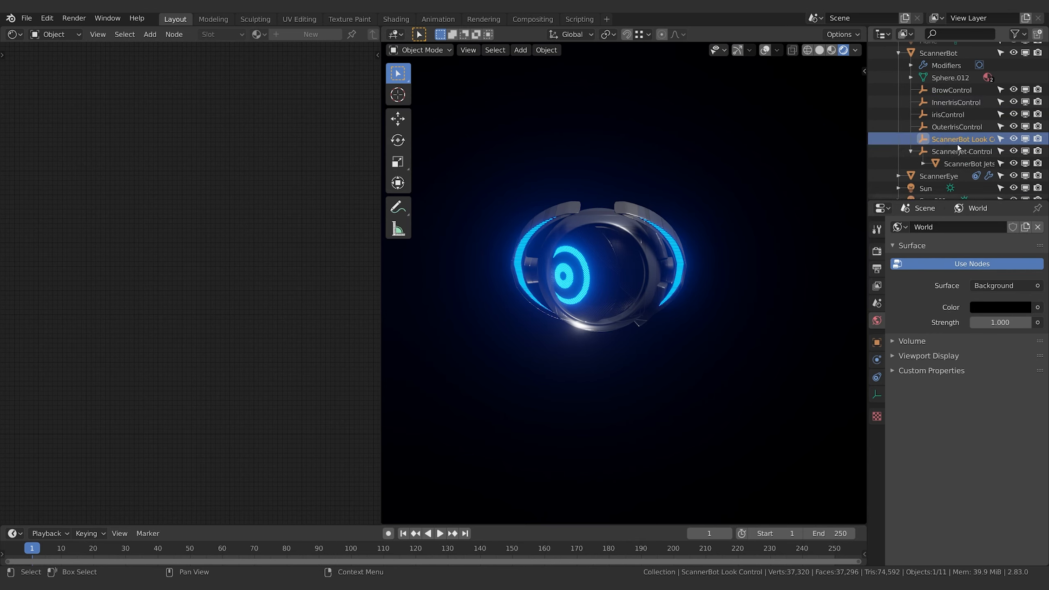
type("Look")
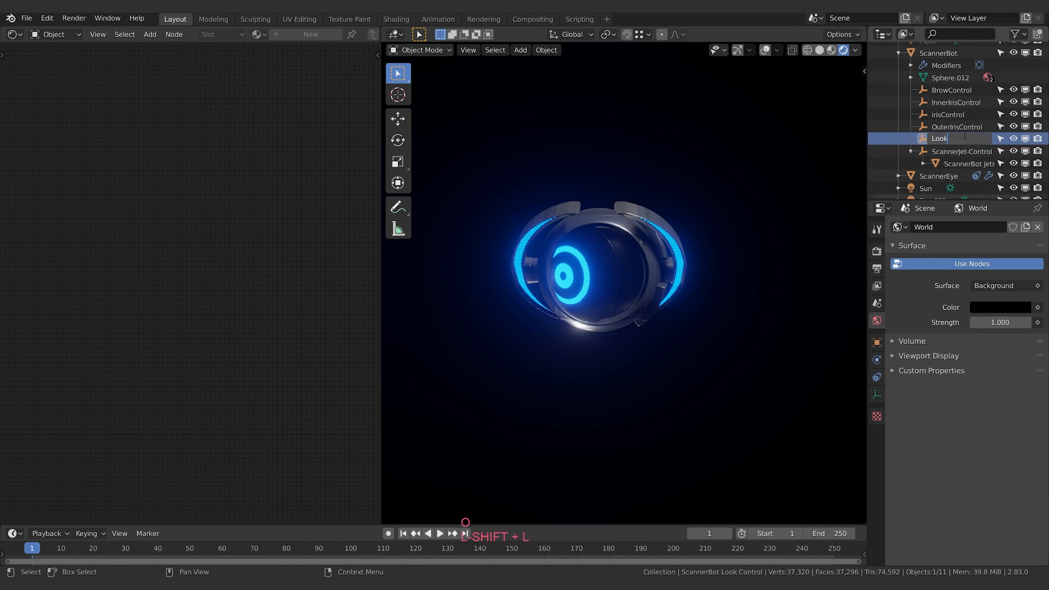
type(" Control")
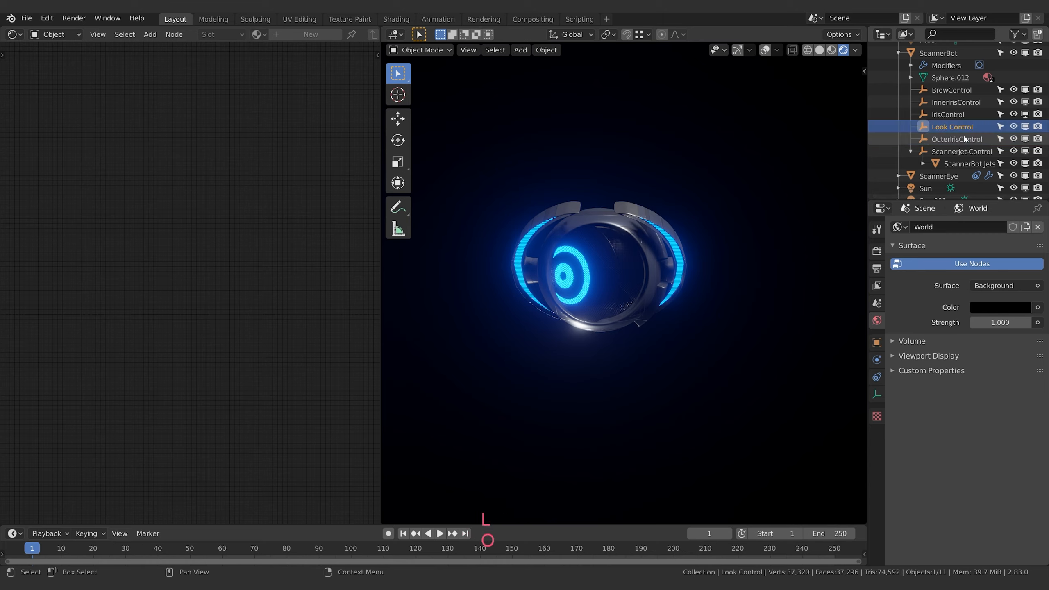
key("Return")
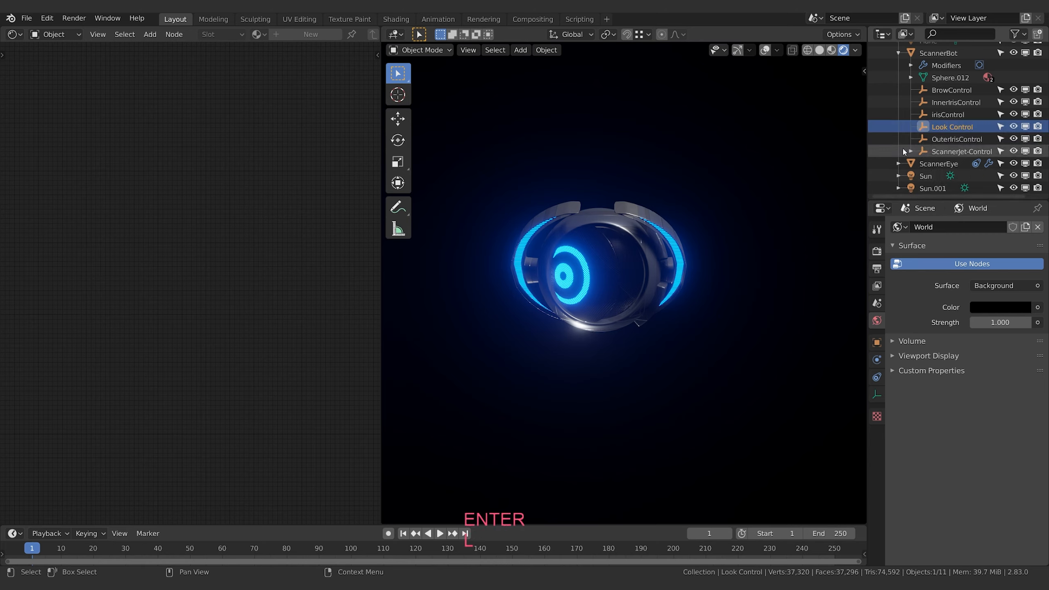
Move Look Control so the eye faces forward, and set its Y and Z location to 0 m
key("g")
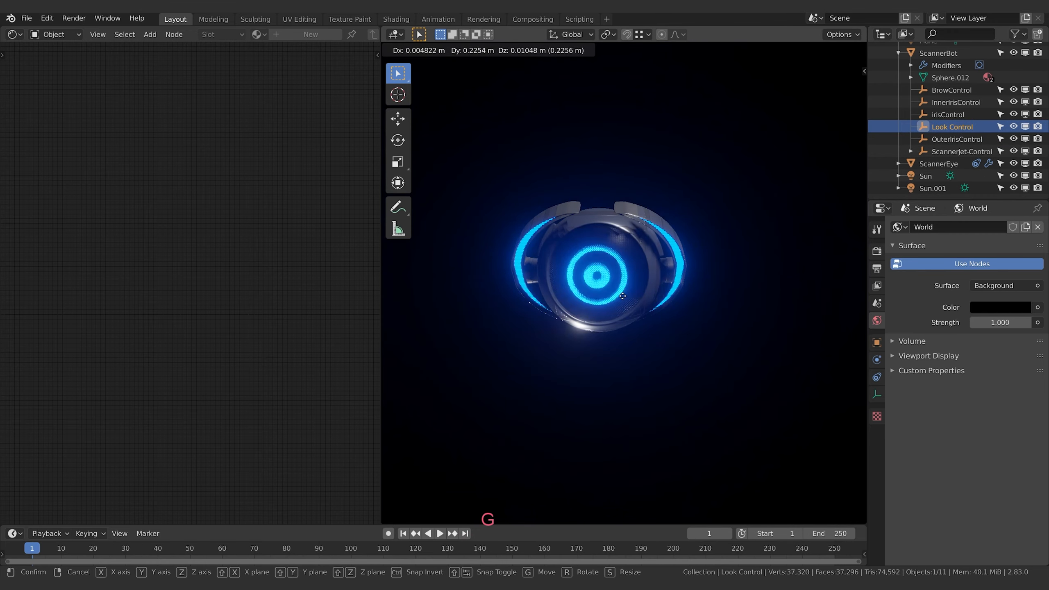
left_click(636, 327)
left_click(876, 342)
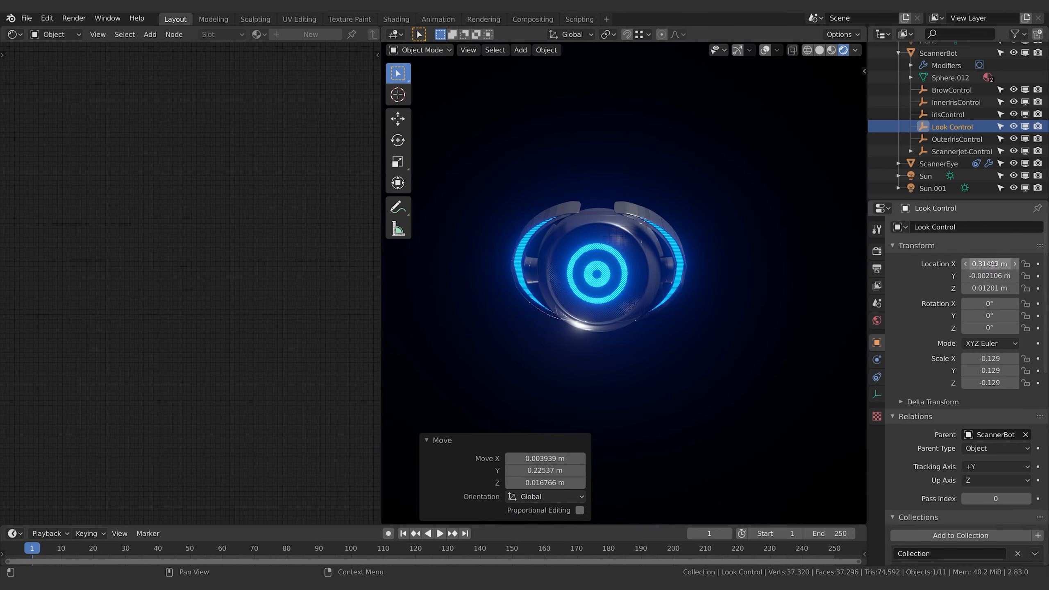
type("0")
key("Return")
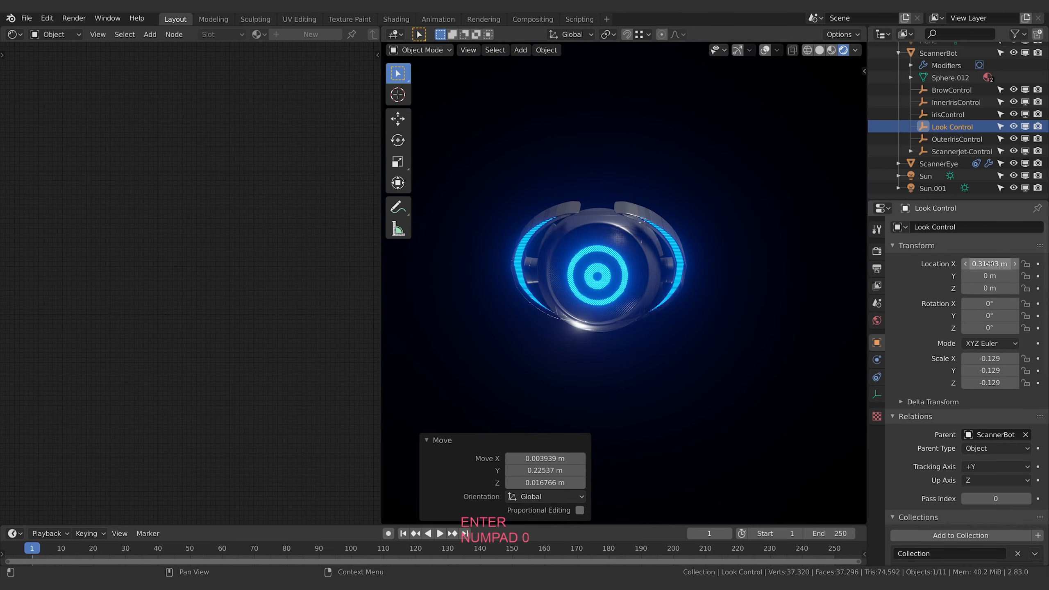
Rename the irisControl empty under ScannerBot to "IrisControl"
mouse_move(690, 236)
middle_mouse_down()
mouse_move(743, 278)
mouse_move(774, 241)
mouse_move(852, 231)
mouse_move(723, 238)
mouse_move(734, 237)
mouse_move(678, 254)
mouse_move(683, 245)
middle_mouse_up()
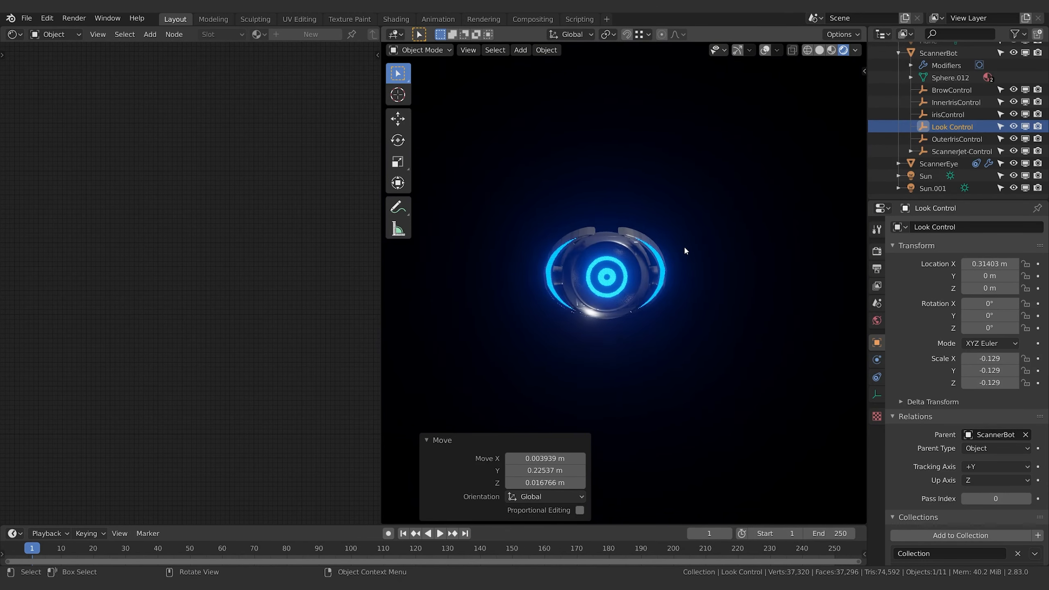
left_click(656, 259)
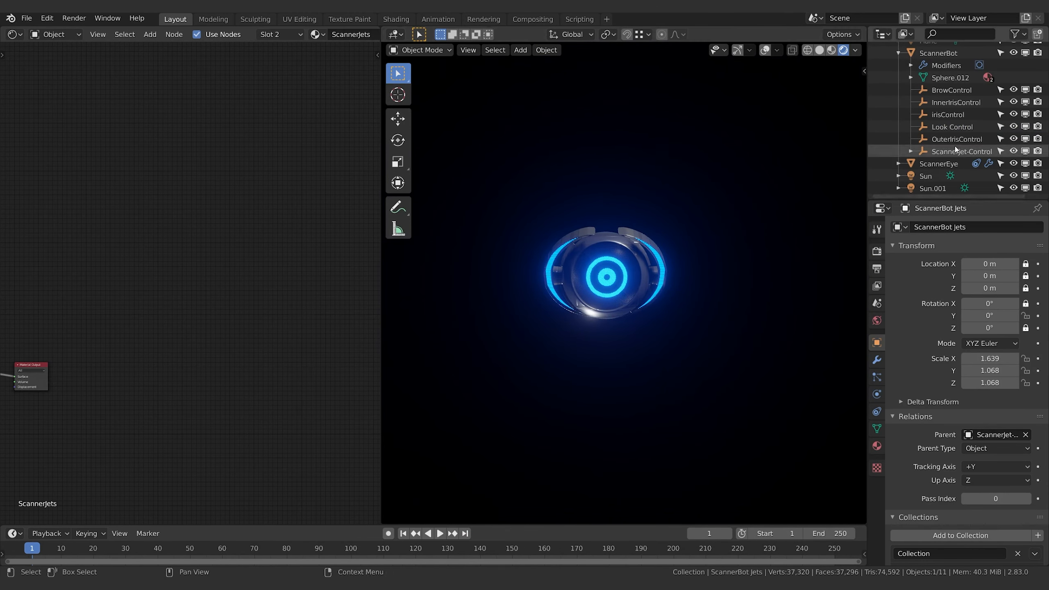
middle_click_drag(620, 251, 522, 267)
left_click(577, 261)
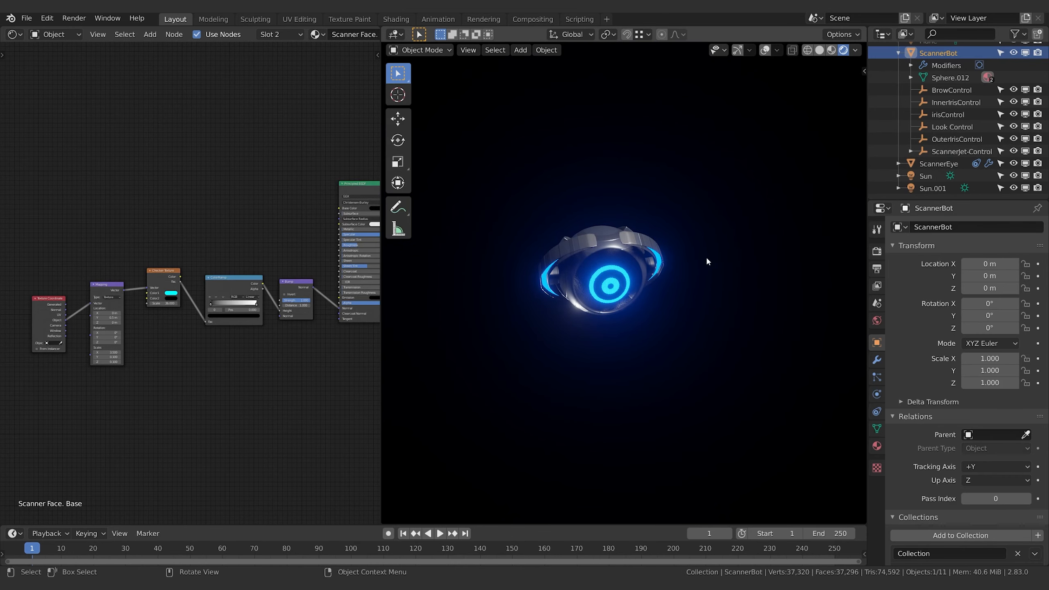
left_click(950, 91)
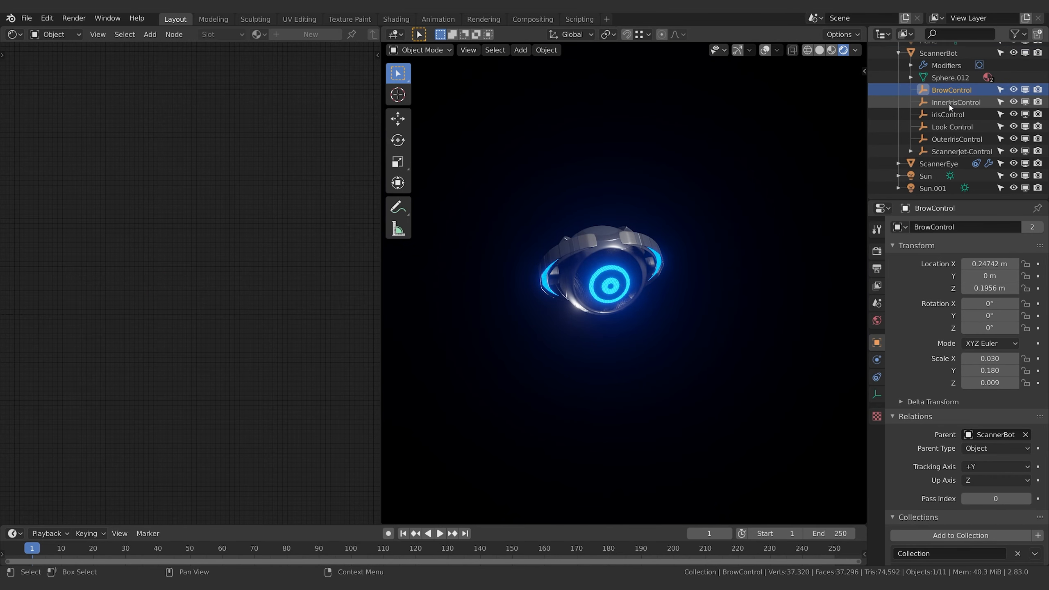
left_click(950, 104)
left_click(948, 115)
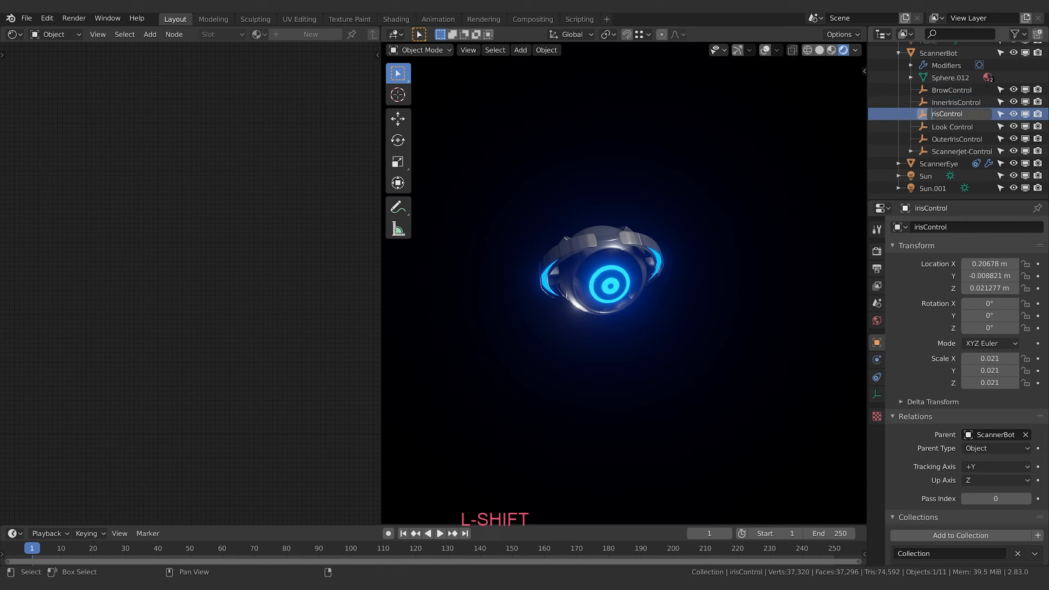
key("Return")
Move OuterIrisControl by about 0.025 m and reposition Look Control to about X 0.301, Y -0.075, Z -0.064 m
left_click(953, 140)
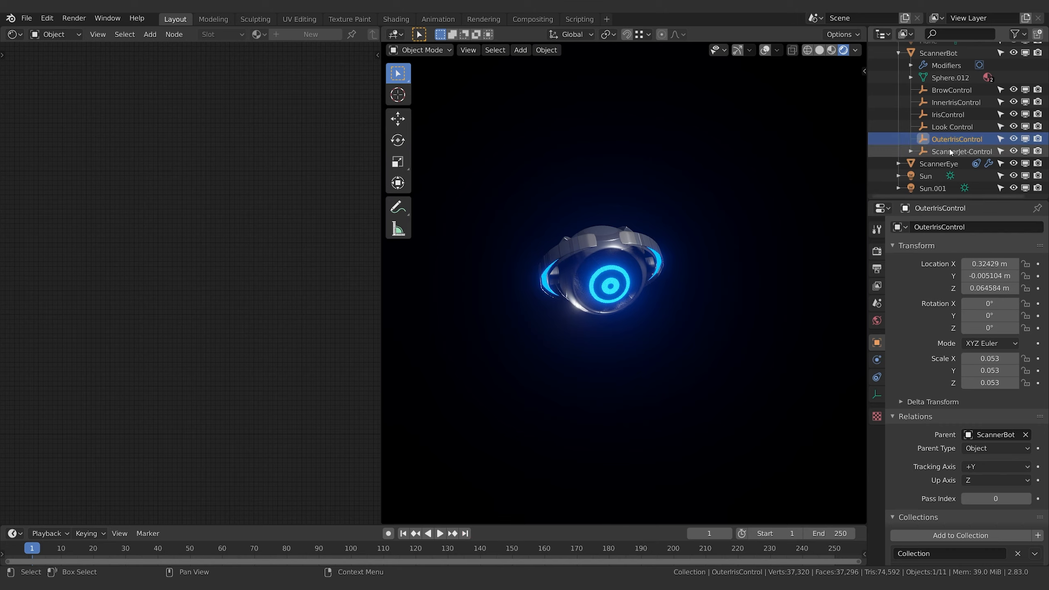
key("g")
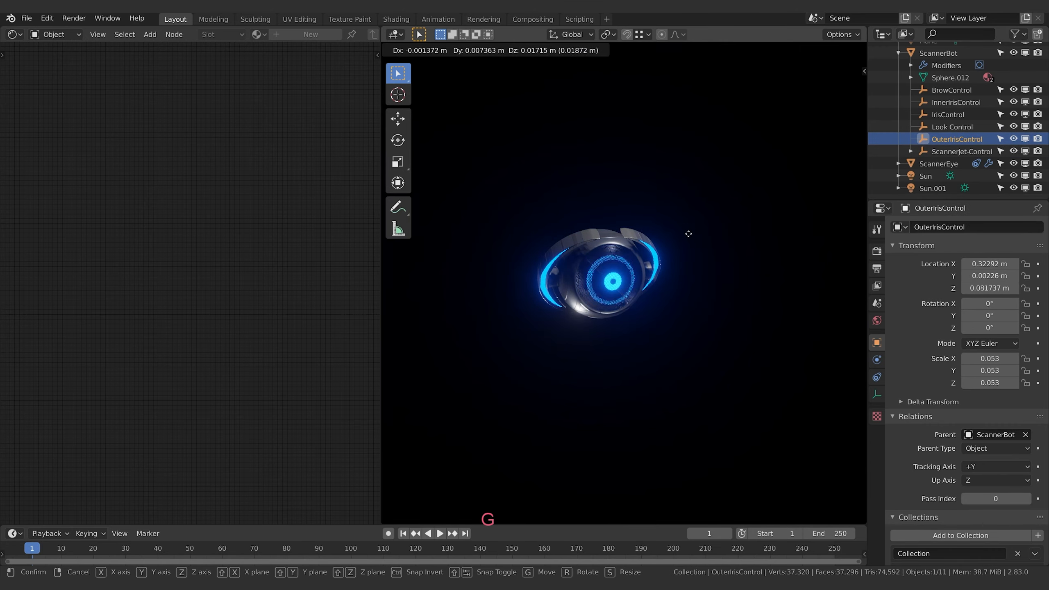
left_click(692, 237)
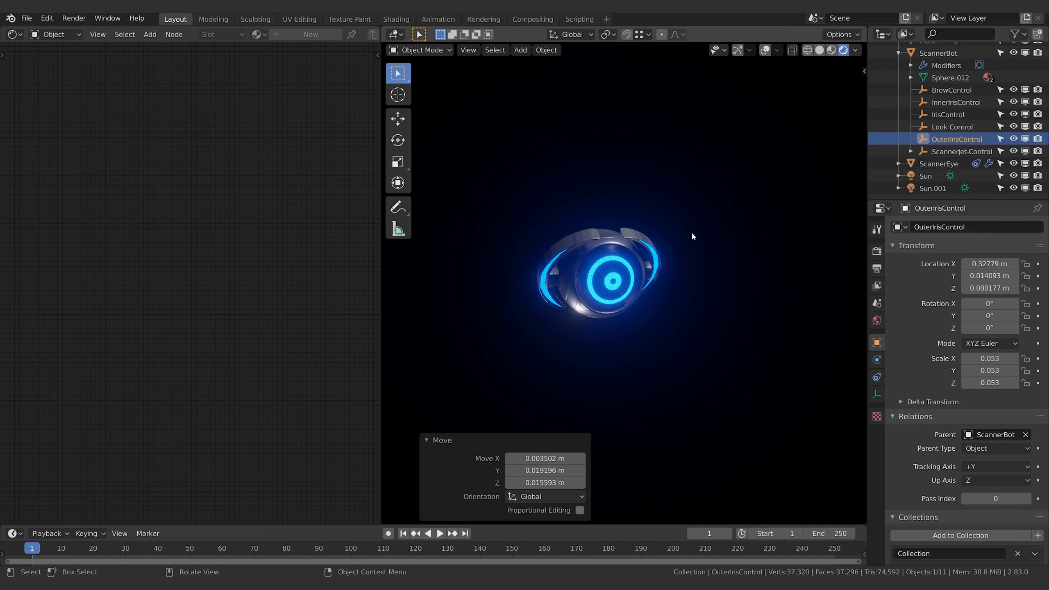
left_click(951, 127)
key("g")
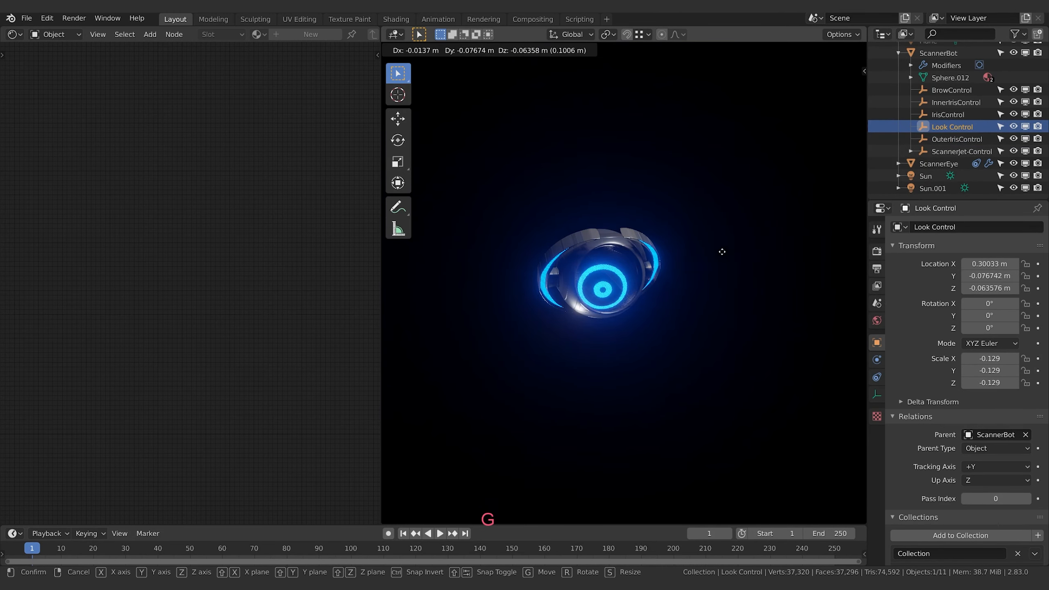
left_click(722, 251)
left_click(952, 149)
key("g")
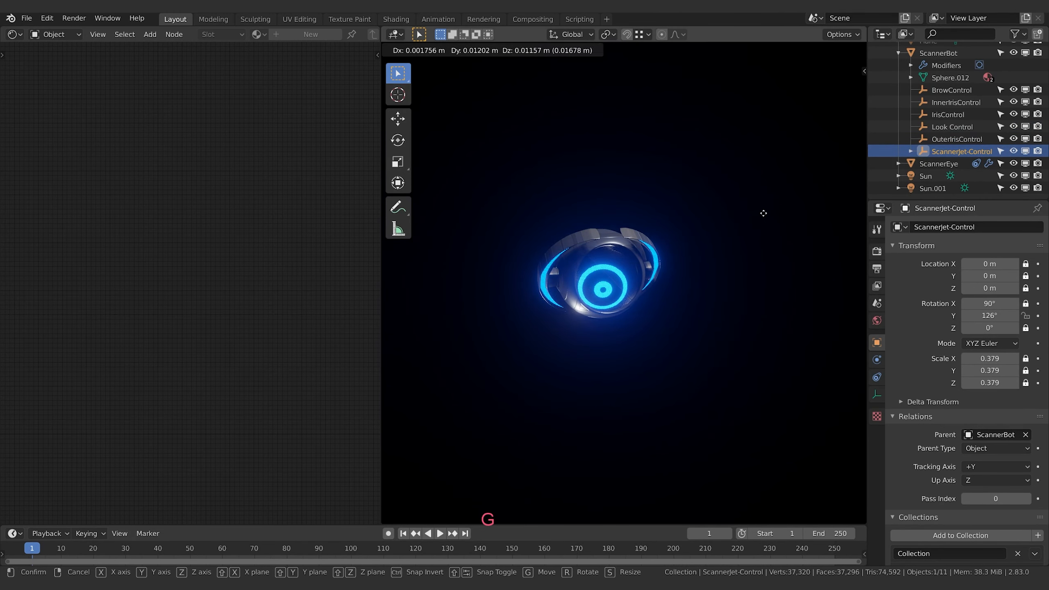
key("Escape")
Lower OuterIrisControl to about Z 0.019 m to shrink the outer ring, and nudge InnerIrisControl by about 0.006 m
left_click(956, 139)
key("g")
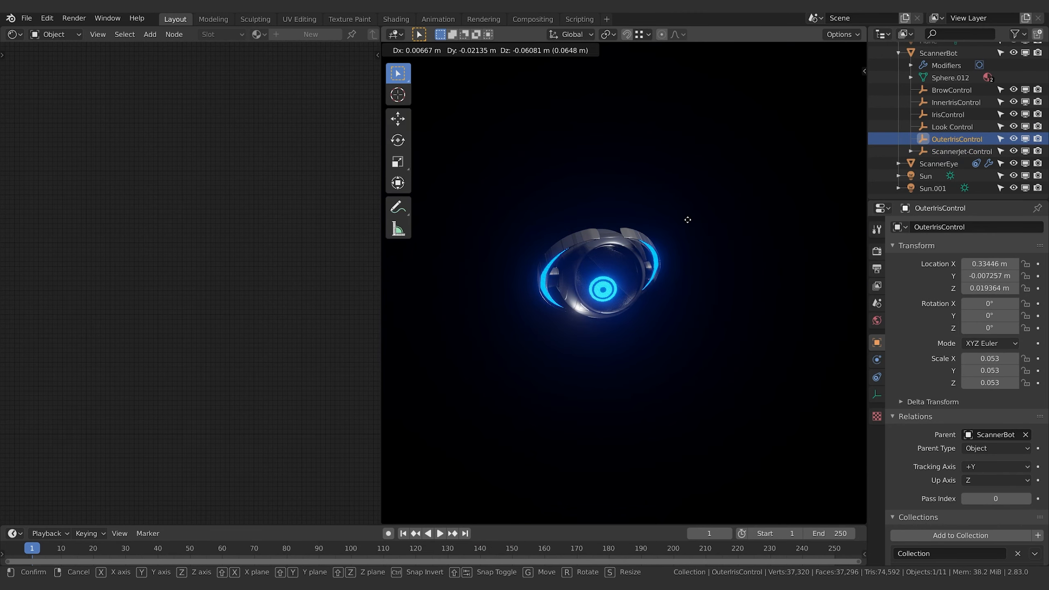
left_click(687, 219)
left_click(950, 103)
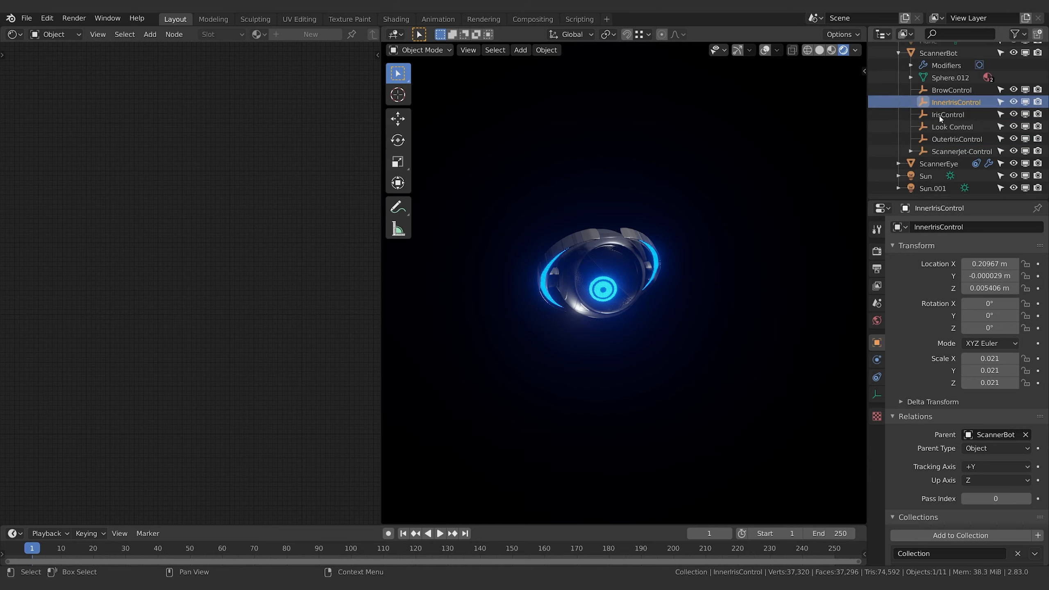
key("g")
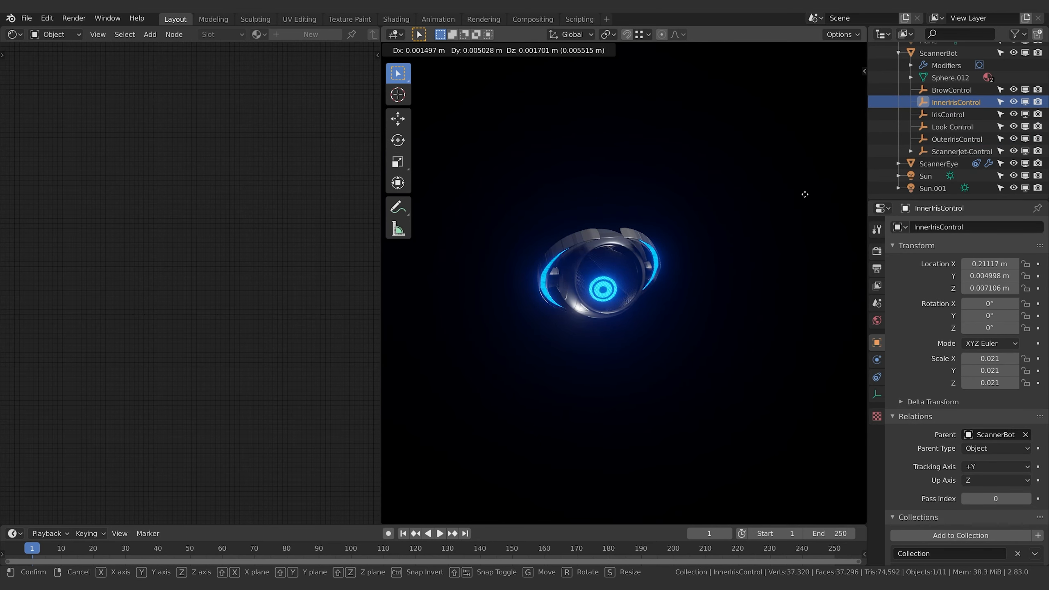
left_click(804, 194)
Enlarge the outer iris ring by moving OuterIrisControl to about X 0.341, Y 0.038, Z 0.065 m
left_click(724, 186)
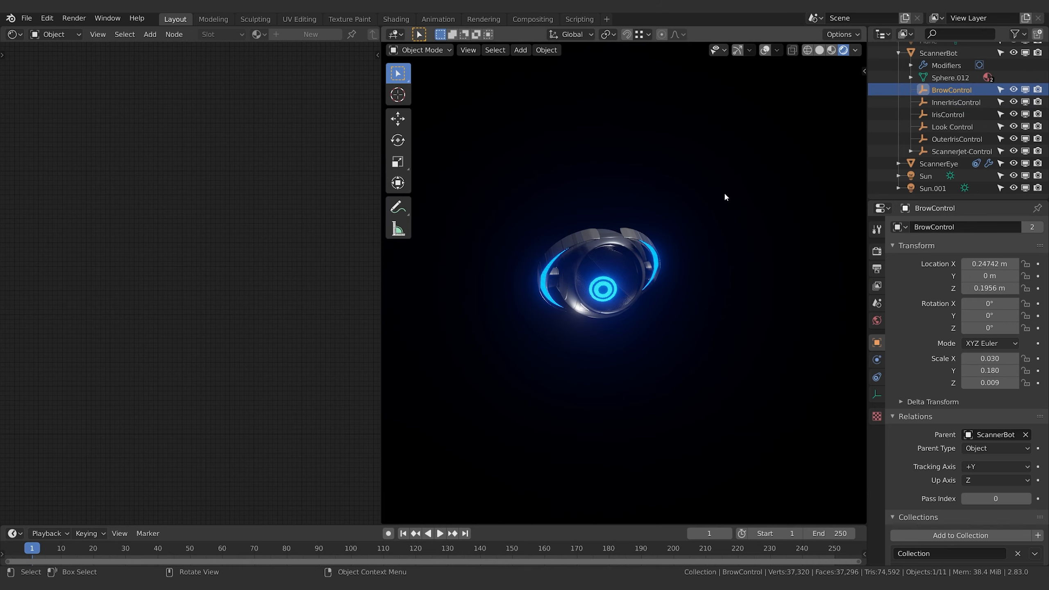
left_click(950, 102)
left_click(949, 127)
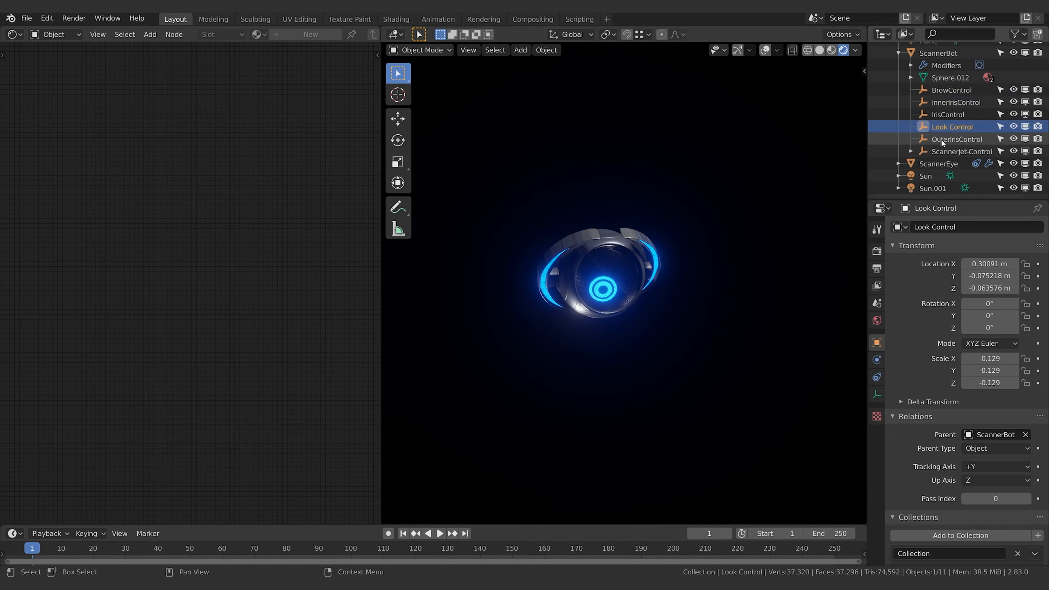
left_click(943, 141)
key("g")
left_click(778, 171)
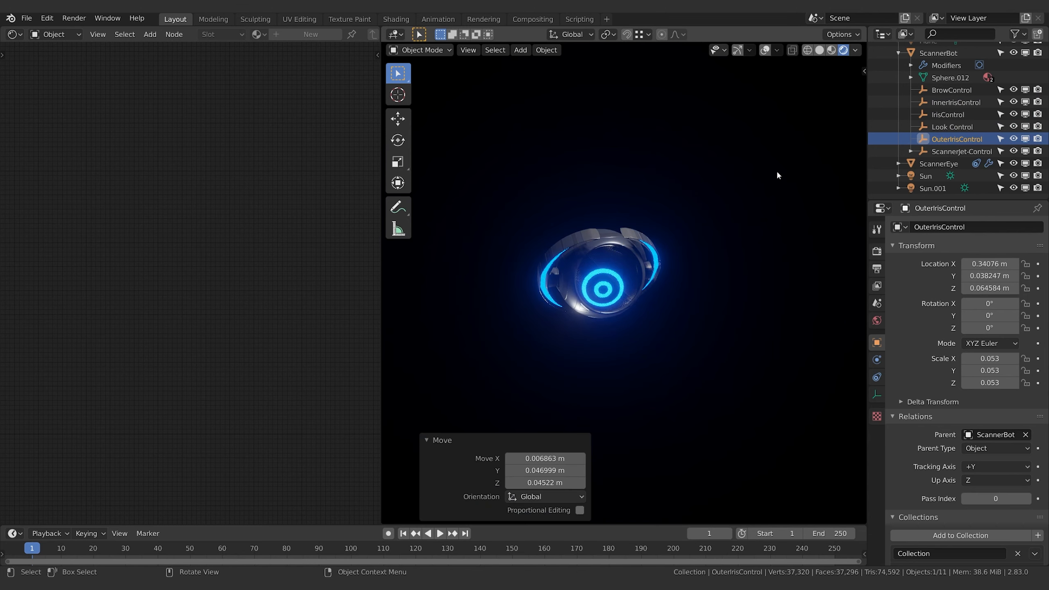
Show the viewport's transform sidebar and inspect the custom thickness properties of the iris and brow controls
left_click(863, 71)
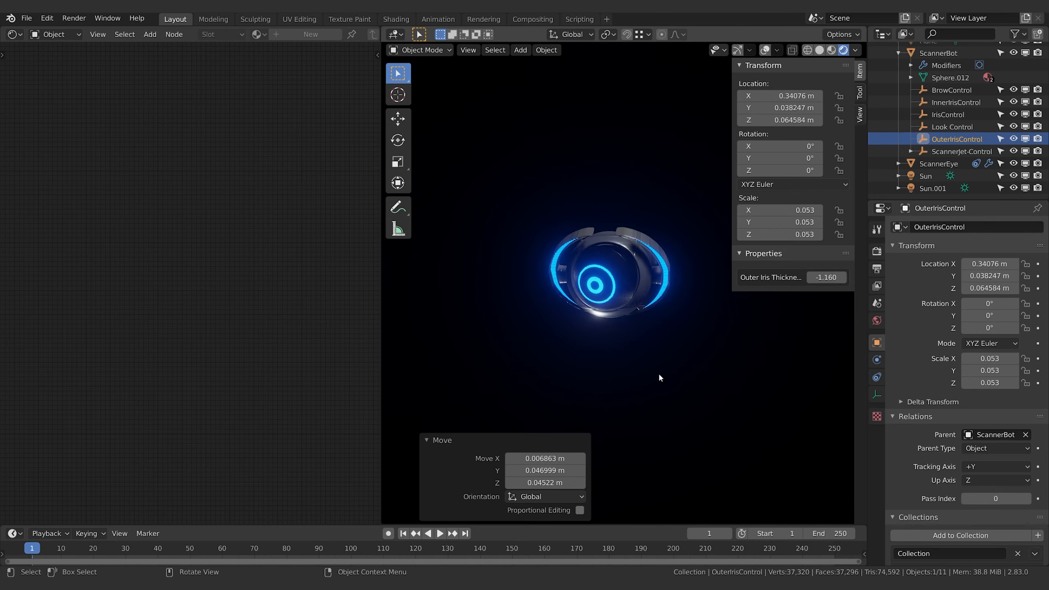
left_click(946, 112)
left_click(945, 89)
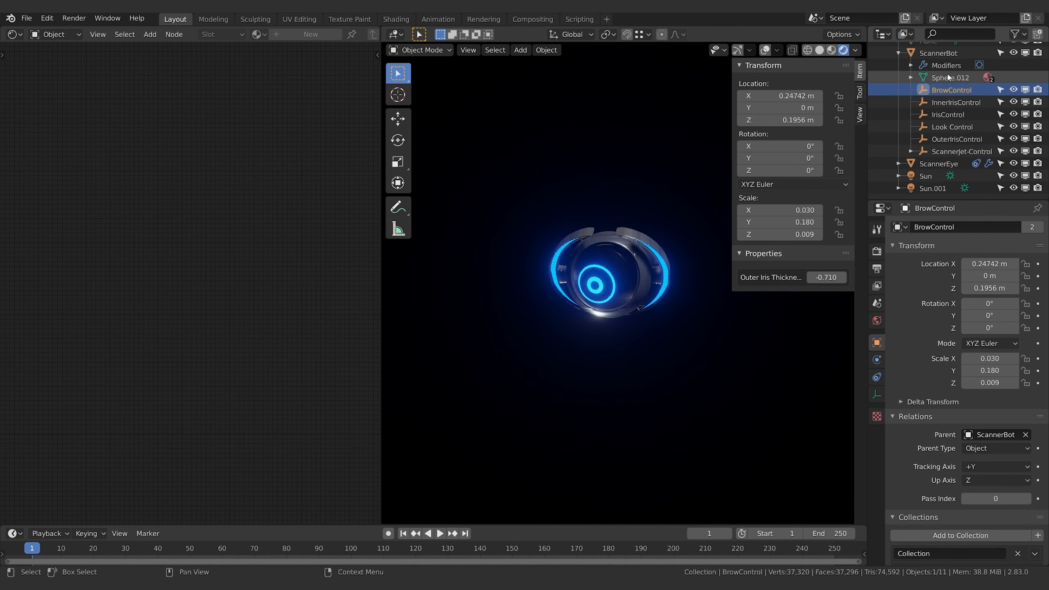
Aim the eye by moving Look Control to about X 0.224, Y -0.095, Z 0.003 m
left_click(940, 126)
key("g")
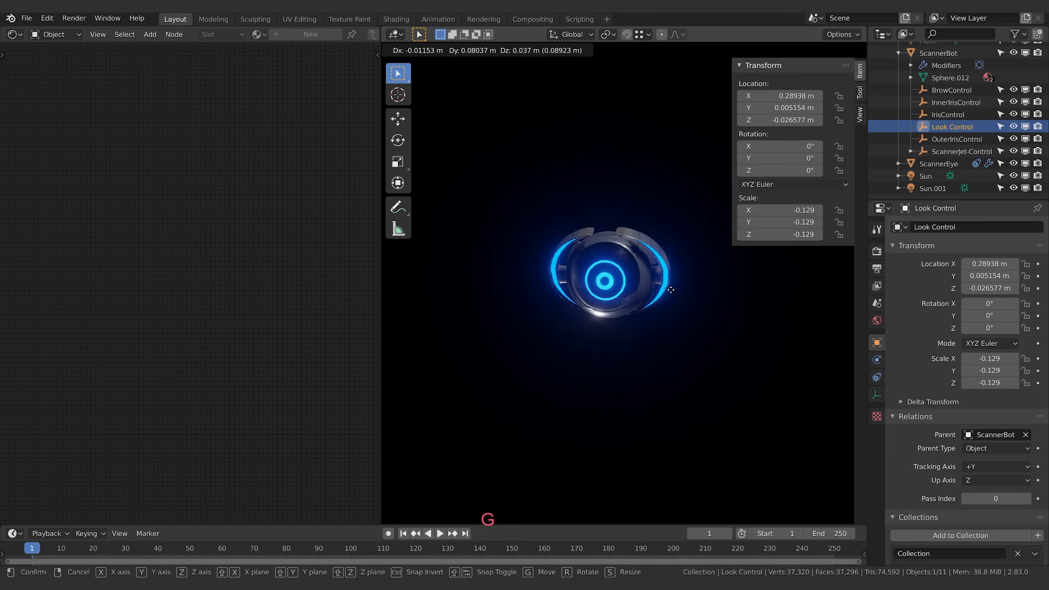
left_click(669, 316)
scroll(686, 322, "up", 5)
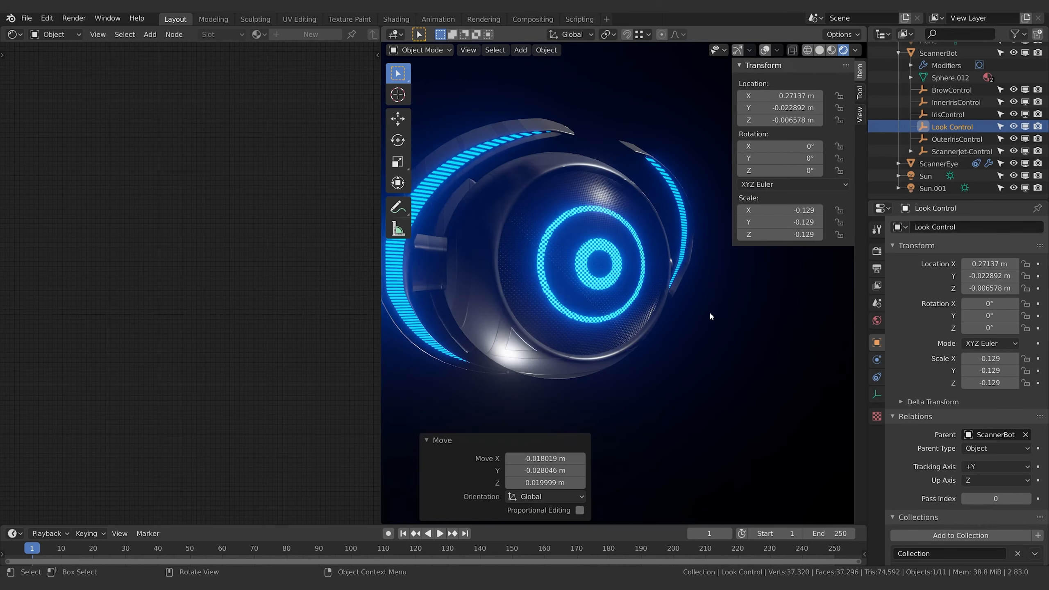
key("g")
key("shift")
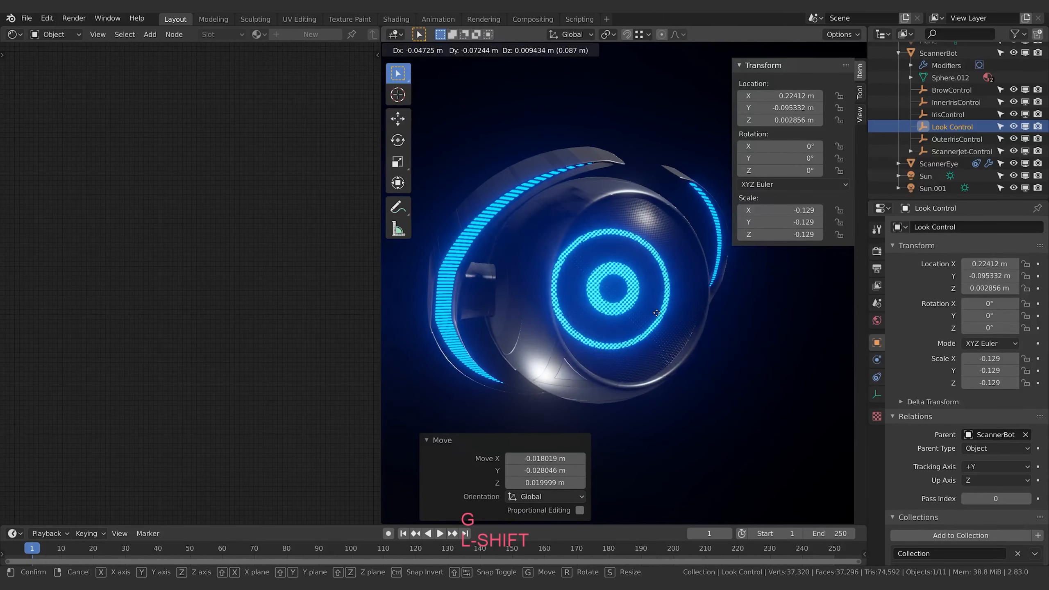
left_click(657, 312)
Rotate the ScannerBot Jets to tilt them around the eye
left_click(572, 158)
key("r")
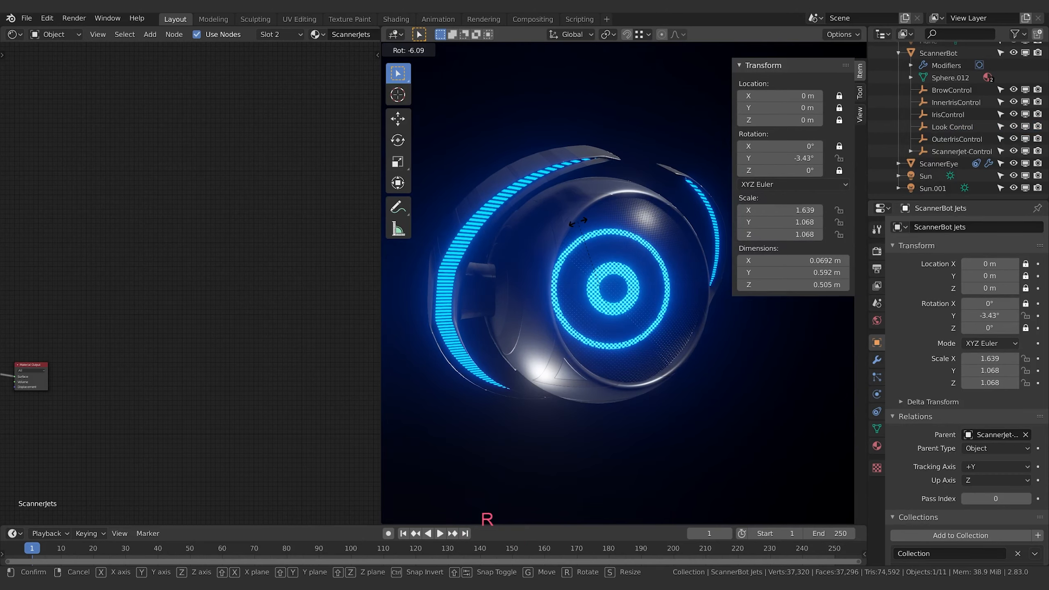